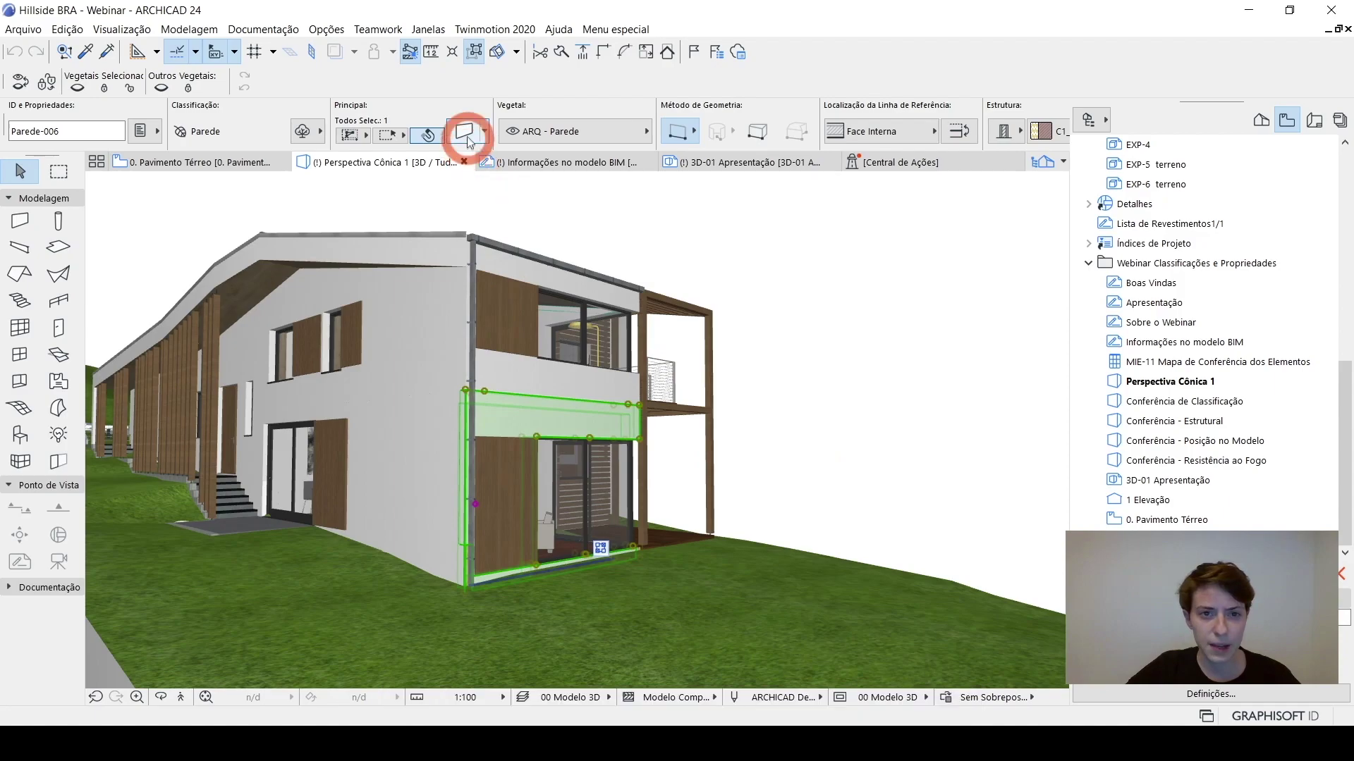
# Open the settings of the selected exterior wall and collapse all of its parameter sections.
pyautogui.hotkey('ctrl', 't')
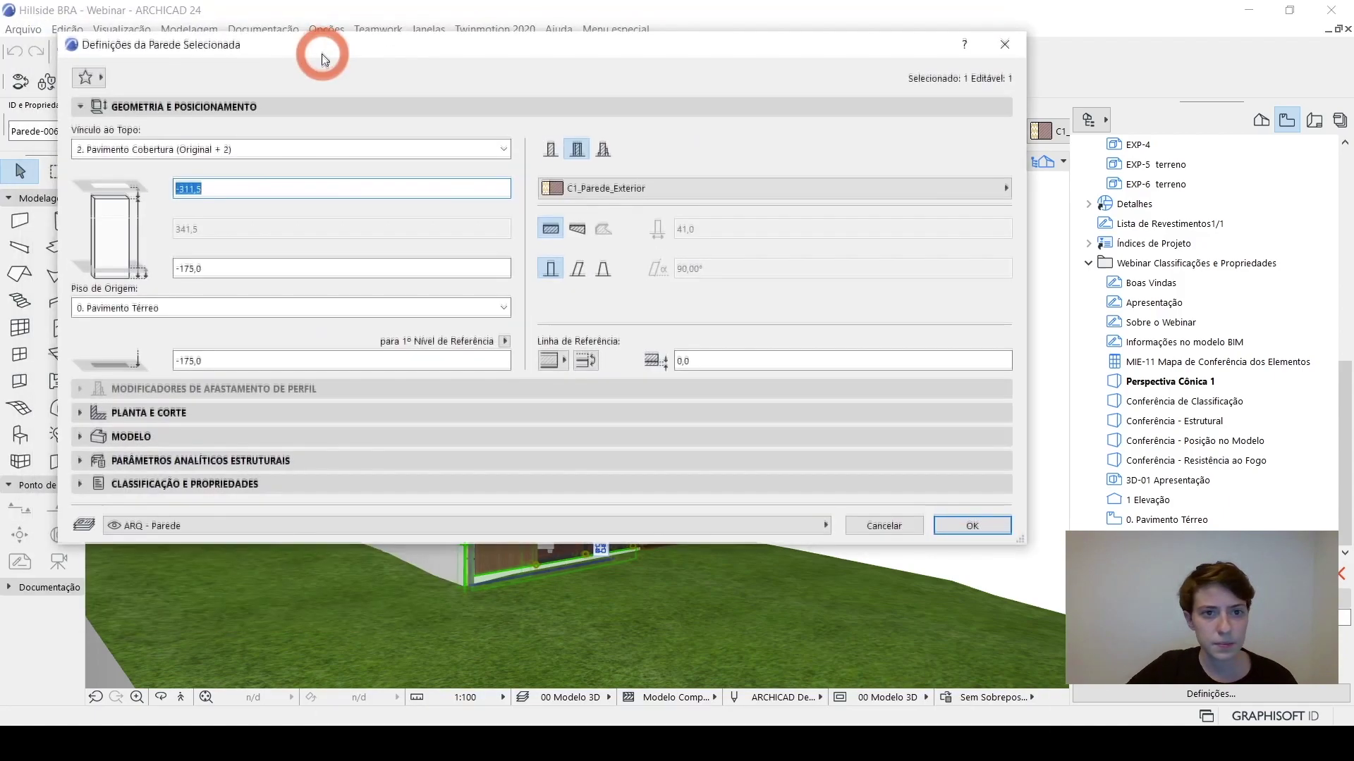
pyautogui.moveTo(317, 52); pyautogui.dragTo(339, 83)
pyautogui.click(68, 587)
pyautogui.moveTo(659, 74); pyautogui.dragTo(591, 111)
pyautogui.click(413, 165)
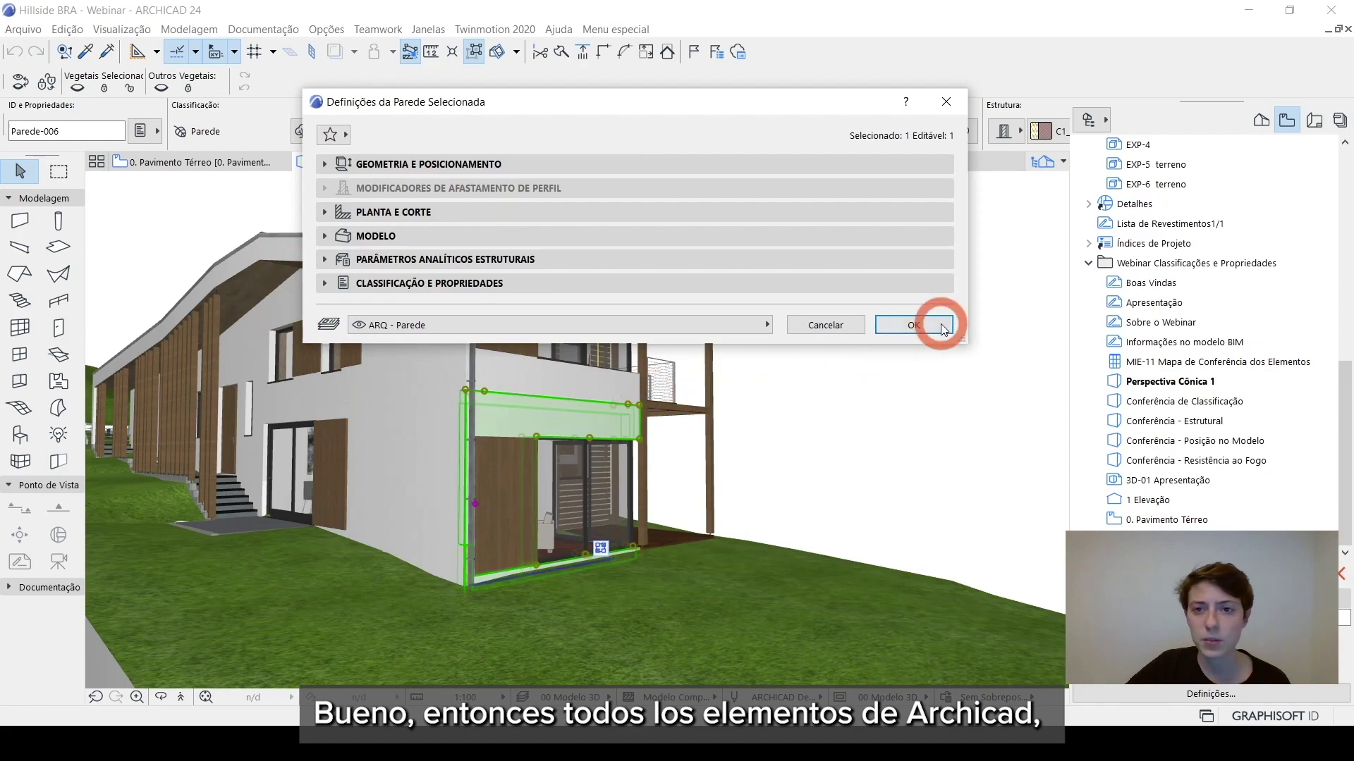
pyautogui.moveTo(590, 116); pyautogui.dragTo(549, 126)
pyautogui.click(303, 183)
pyautogui.click(329, 183)
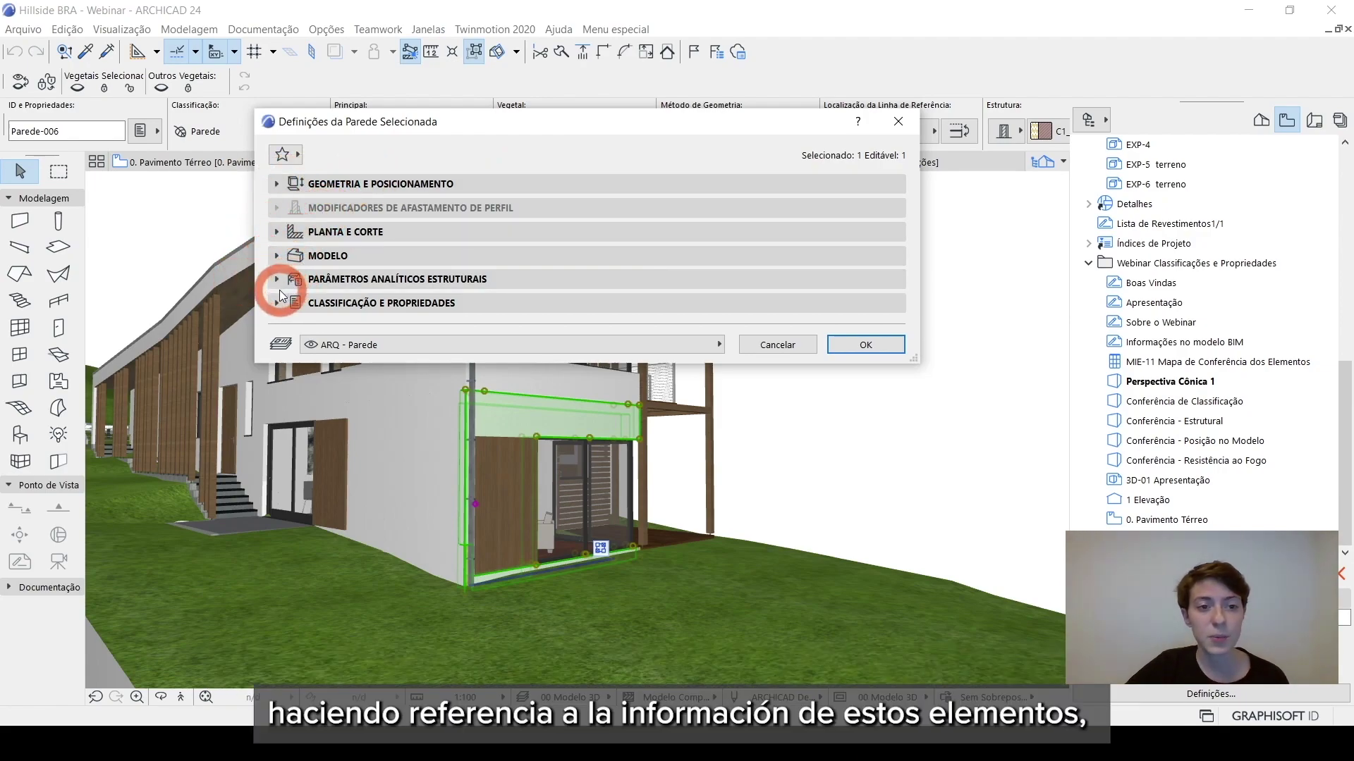
# Review the wall's geometry and positioning, floor plan and section, and model parameters, collapsing each section after viewing.
pyautogui.click(269, 186)
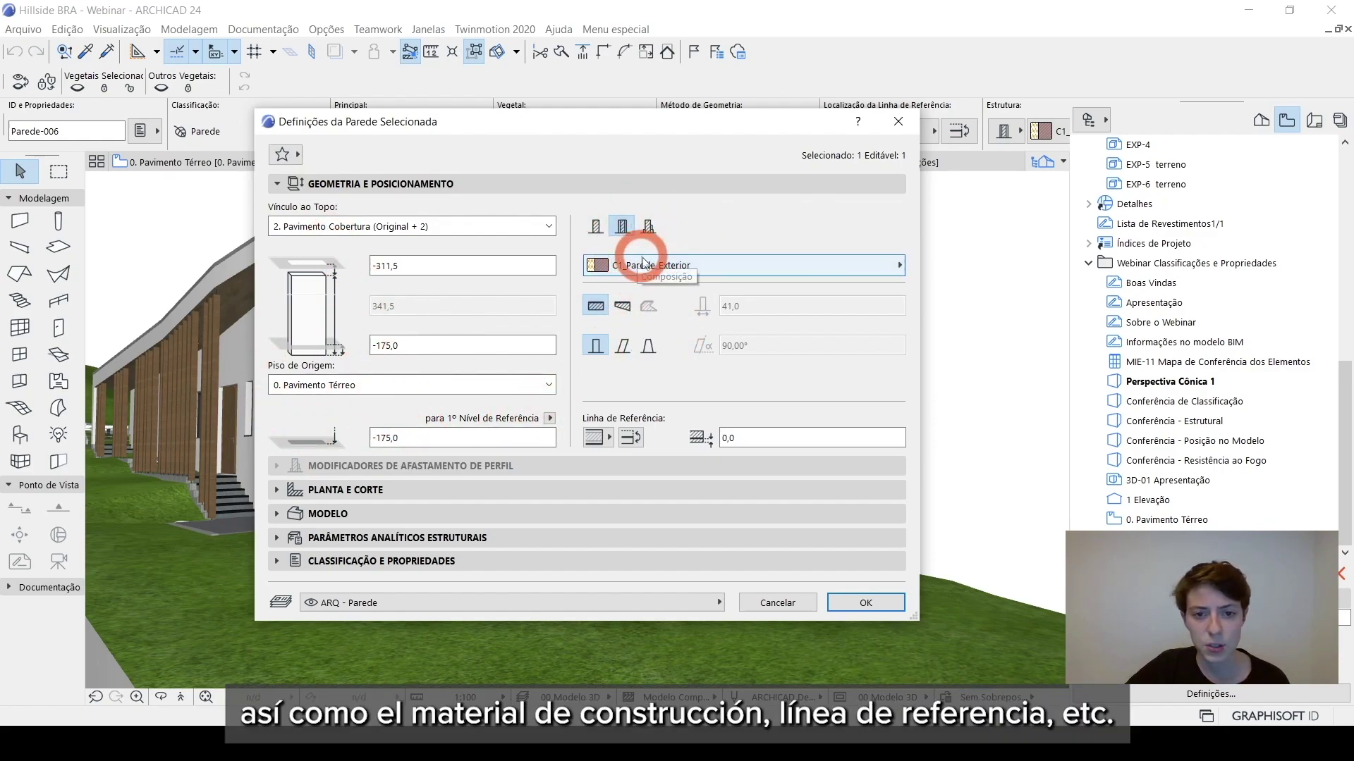
pyautogui.click(297, 189)
pyautogui.click(289, 233)
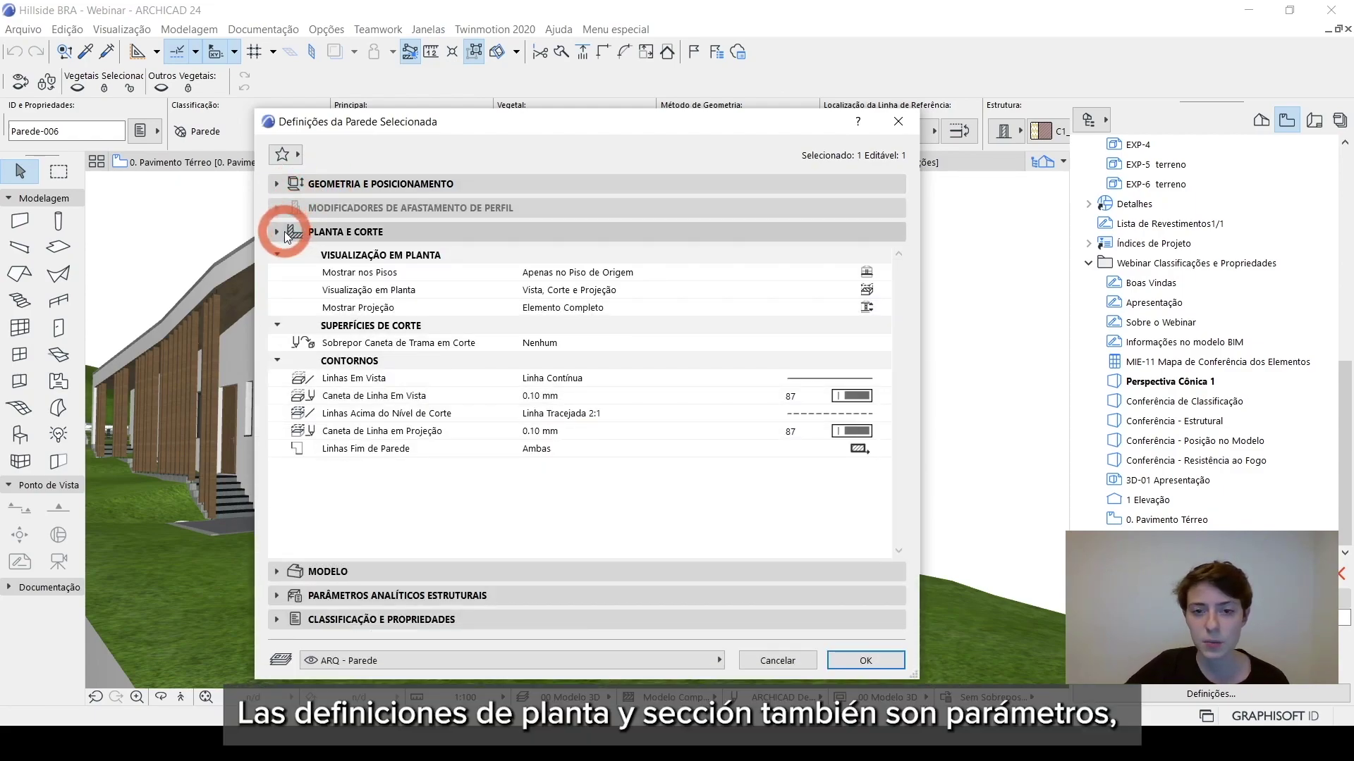
pyautogui.click(284, 231)
pyautogui.click(285, 256)
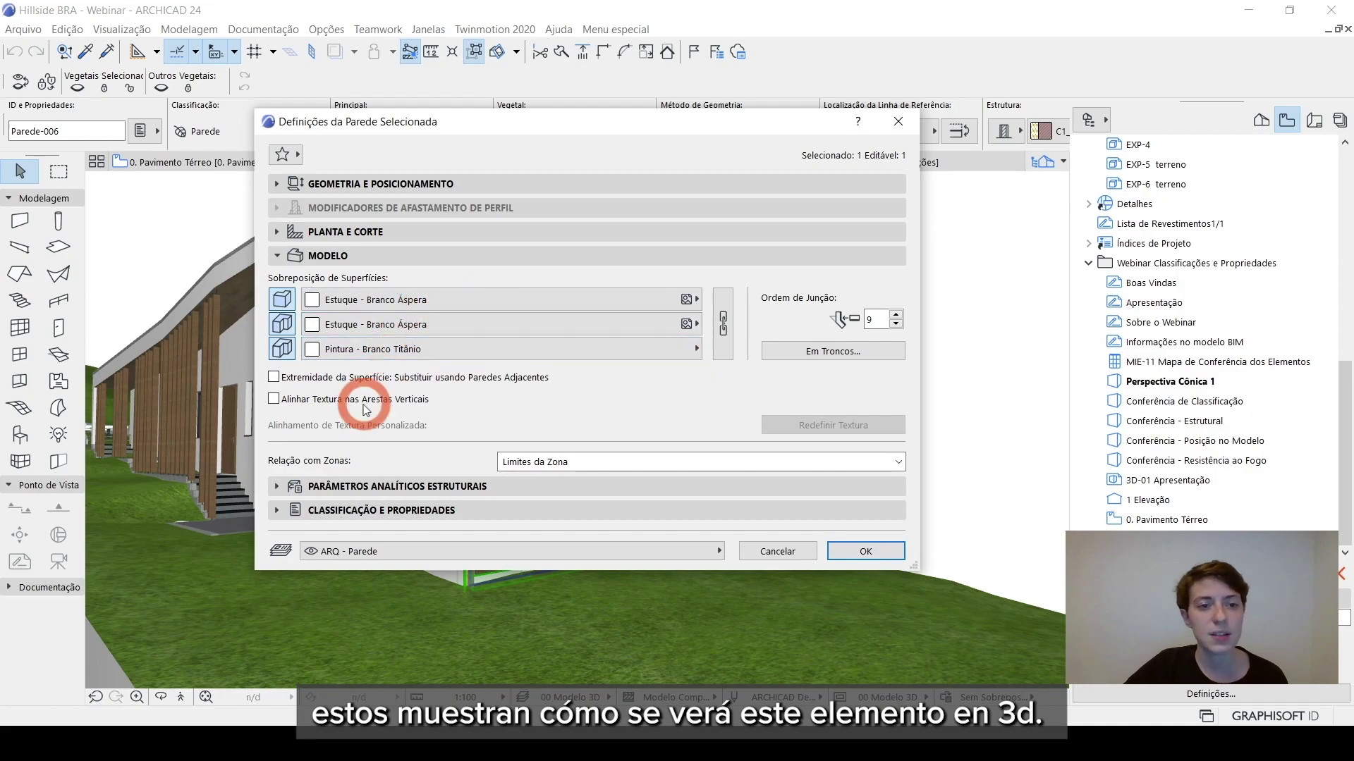
pyautogui.click(278, 256)
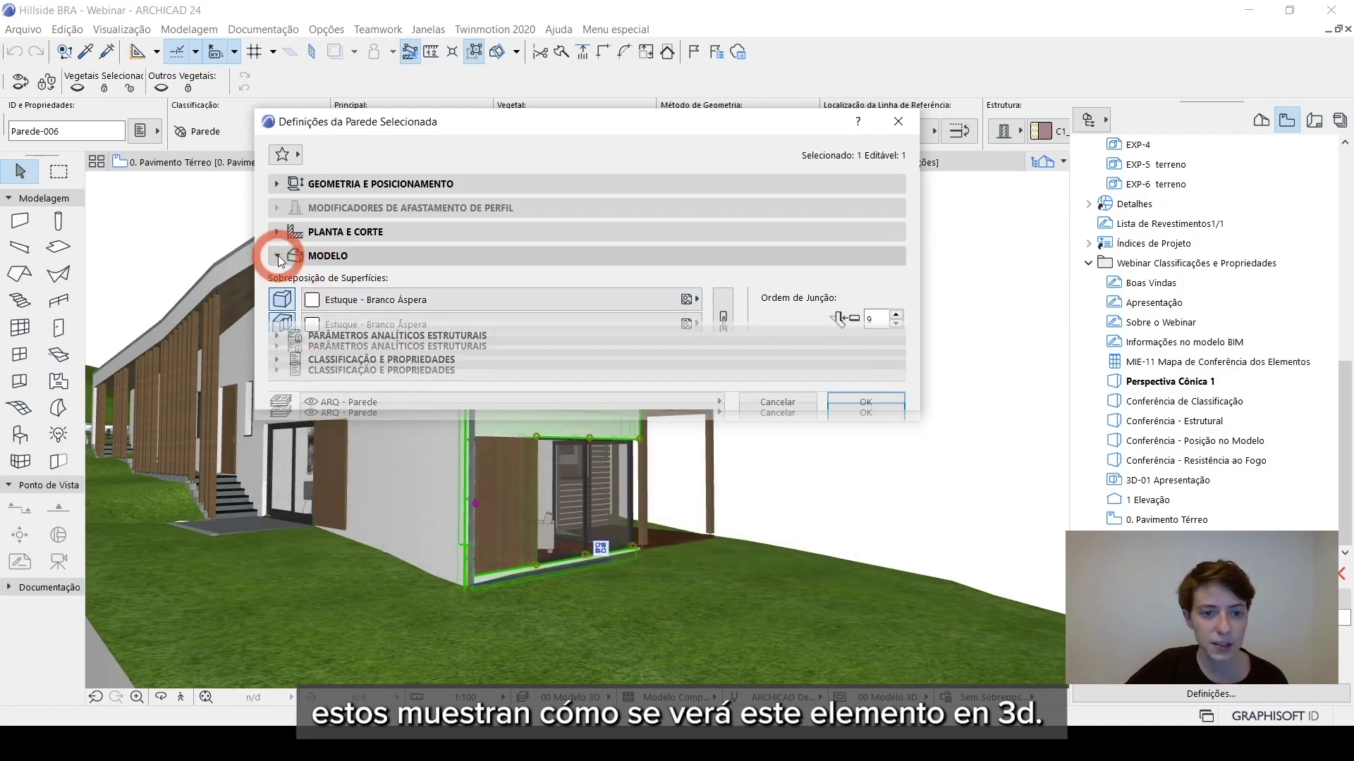
# Review the wall's structural analytical parameters and collapse that section again.
pyautogui.click(279, 278)
pyautogui.click(423, 148)
pyautogui.moveTo(435, 129); pyautogui.dragTo(508, 85)
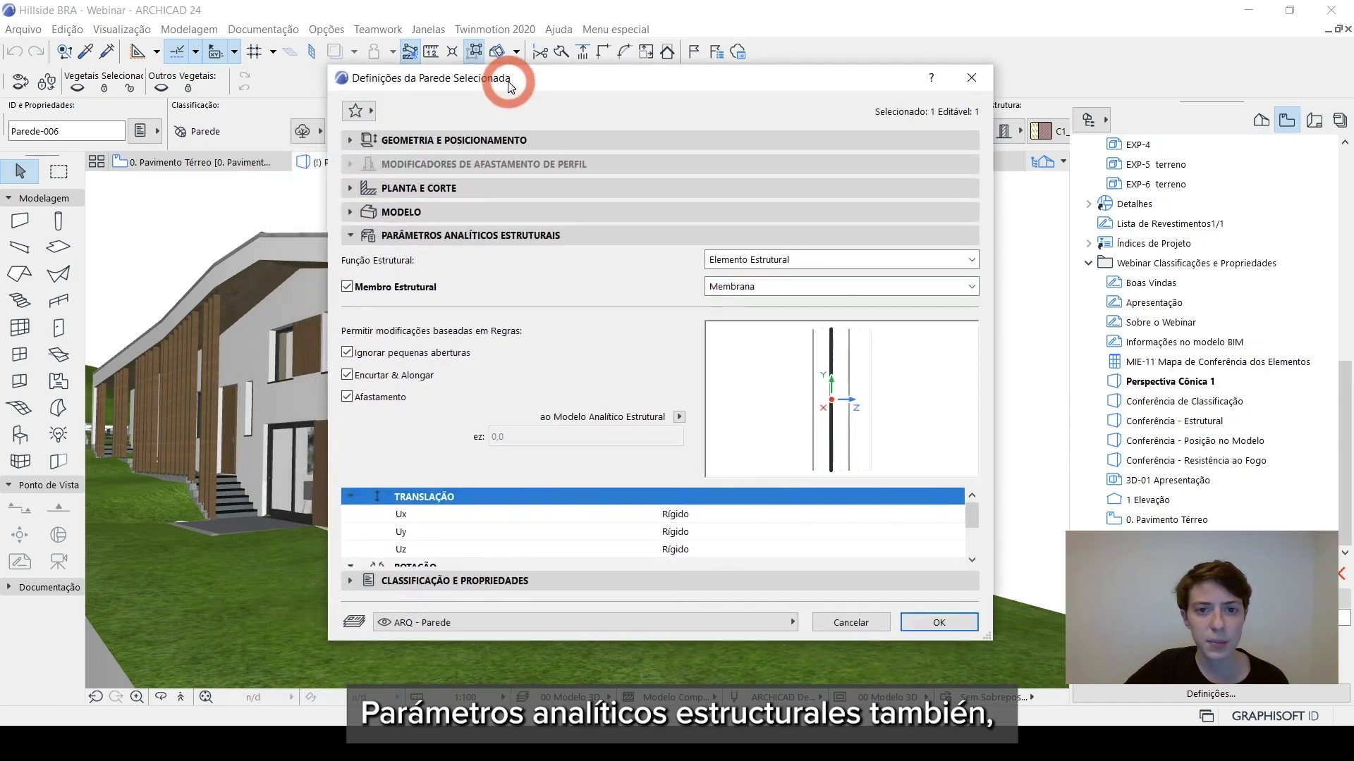
pyautogui.click(350, 235)
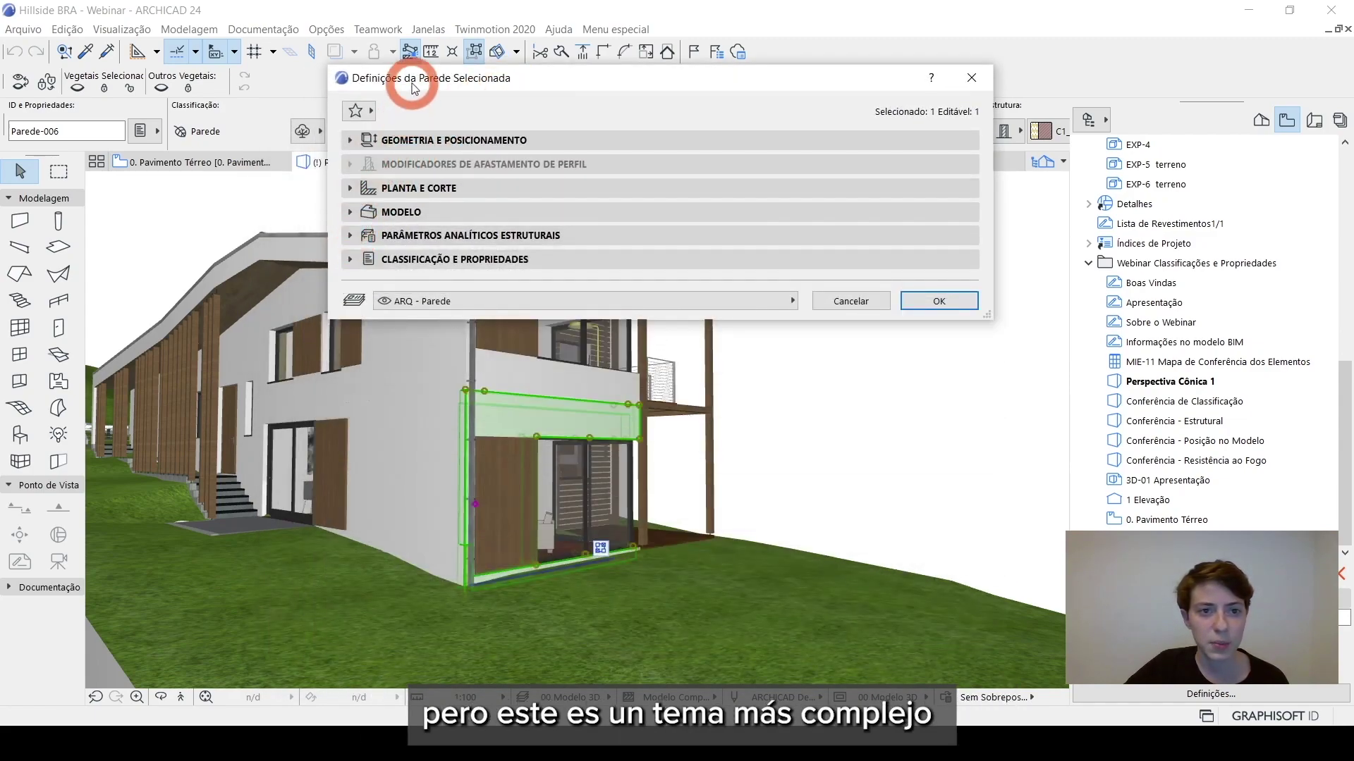
# Show the wall's classification and properties down to the Classificações Gerais group and enlarge the dialog to list more properties.
pyautogui.click(350, 259)
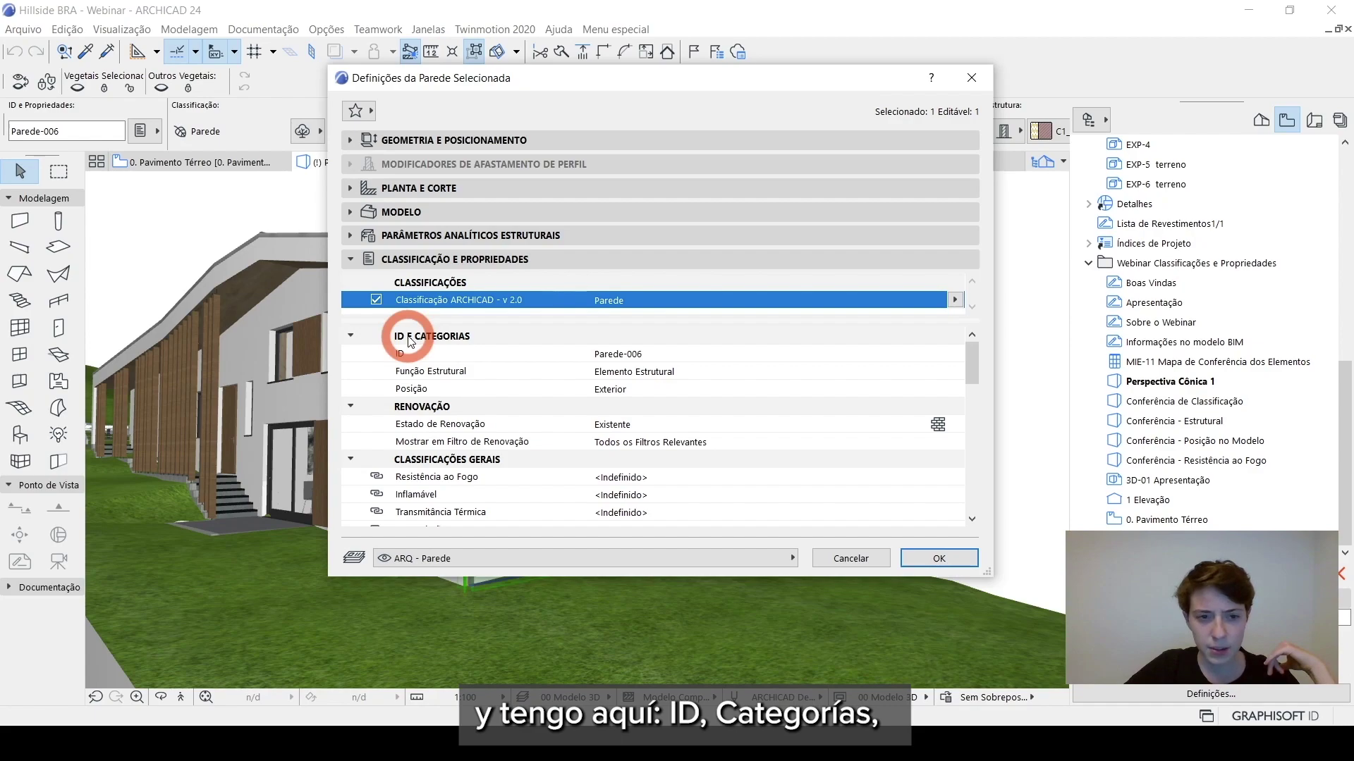
pyautogui.click(472, 339)
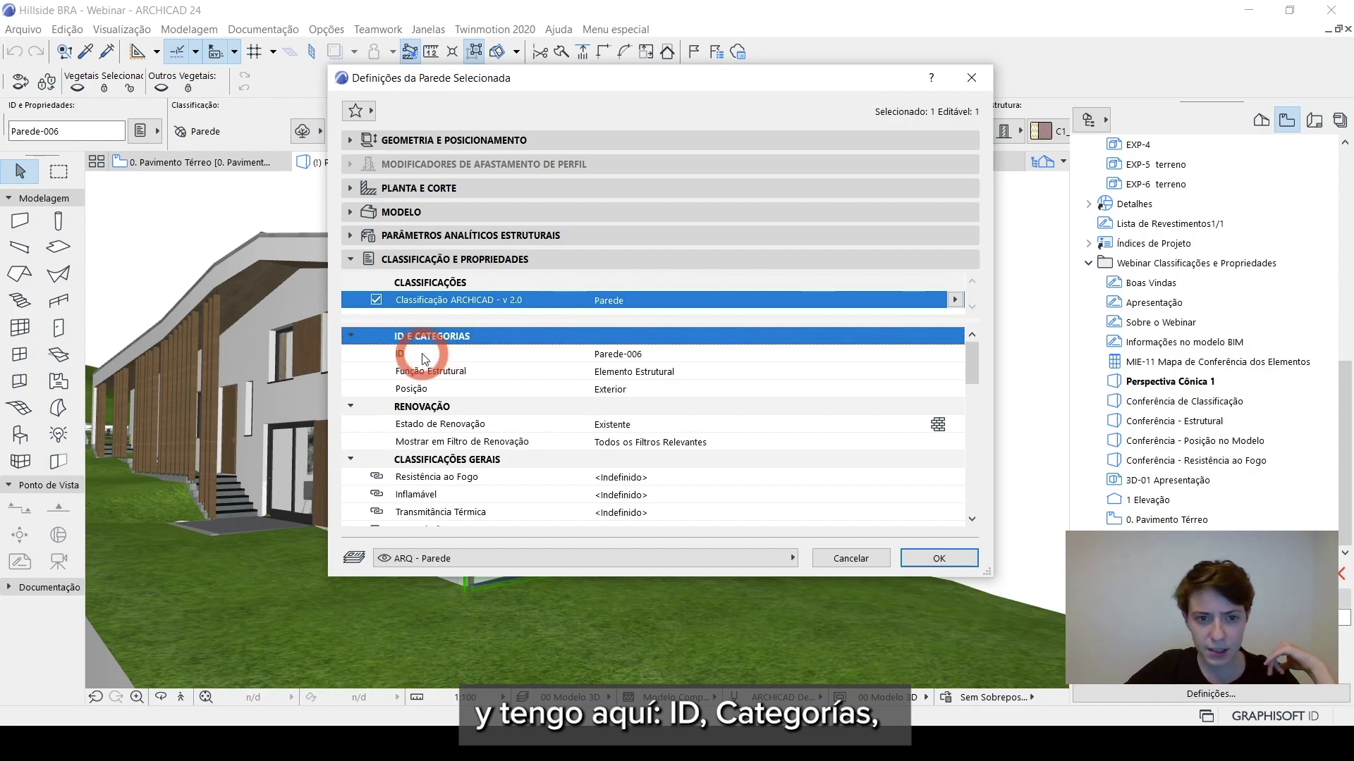
pyautogui.scroll(-2, 424, 358)
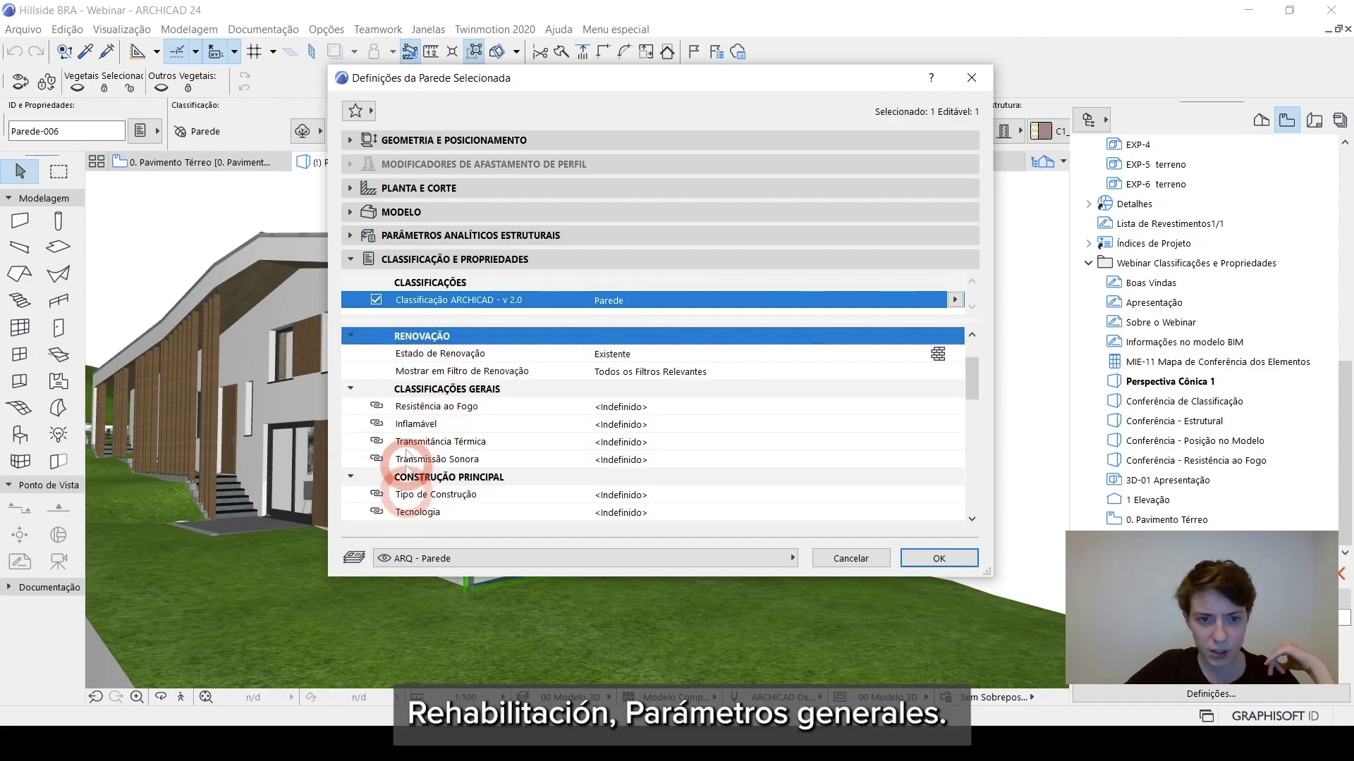
pyautogui.click(419, 389)
pyautogui.moveTo(326, 576); pyautogui.dragTo(249, 643)
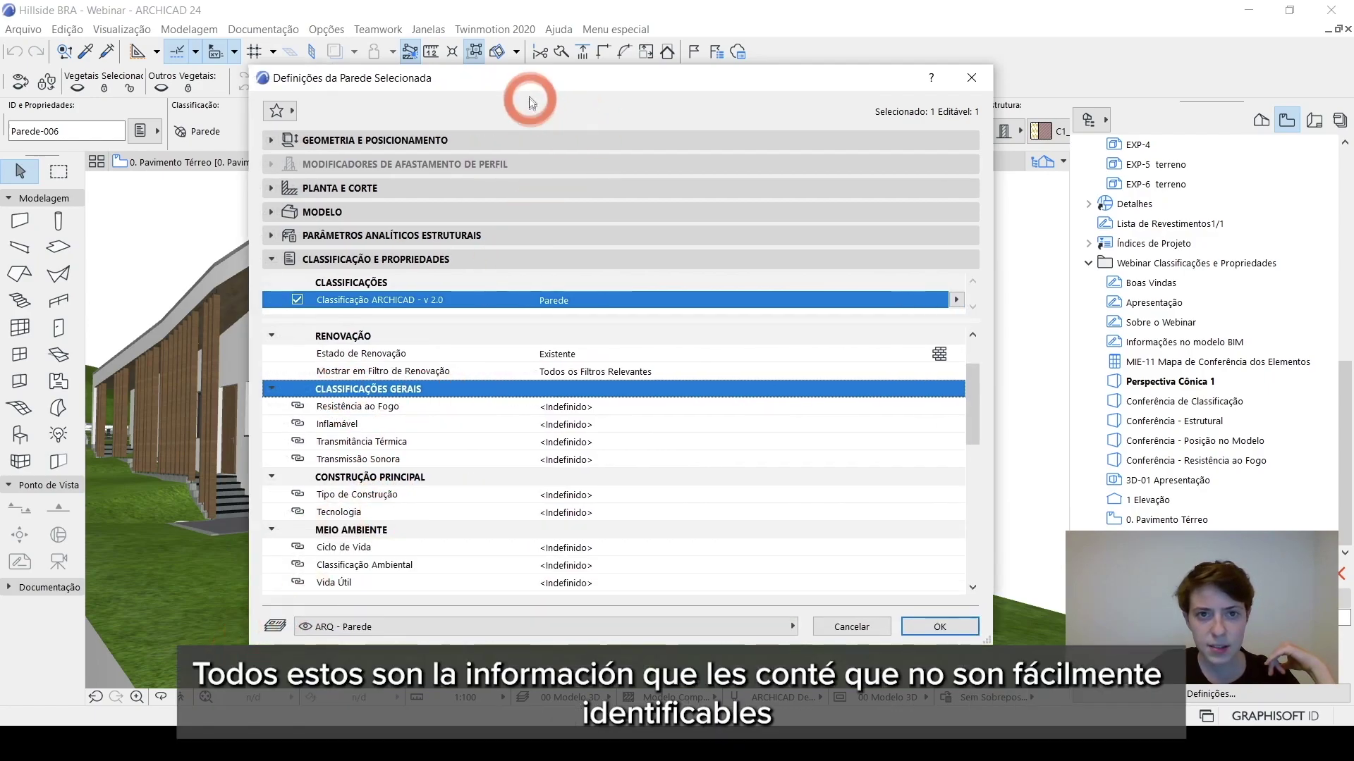
pyautogui.moveTo(527, 88); pyautogui.dragTo(484, 74)
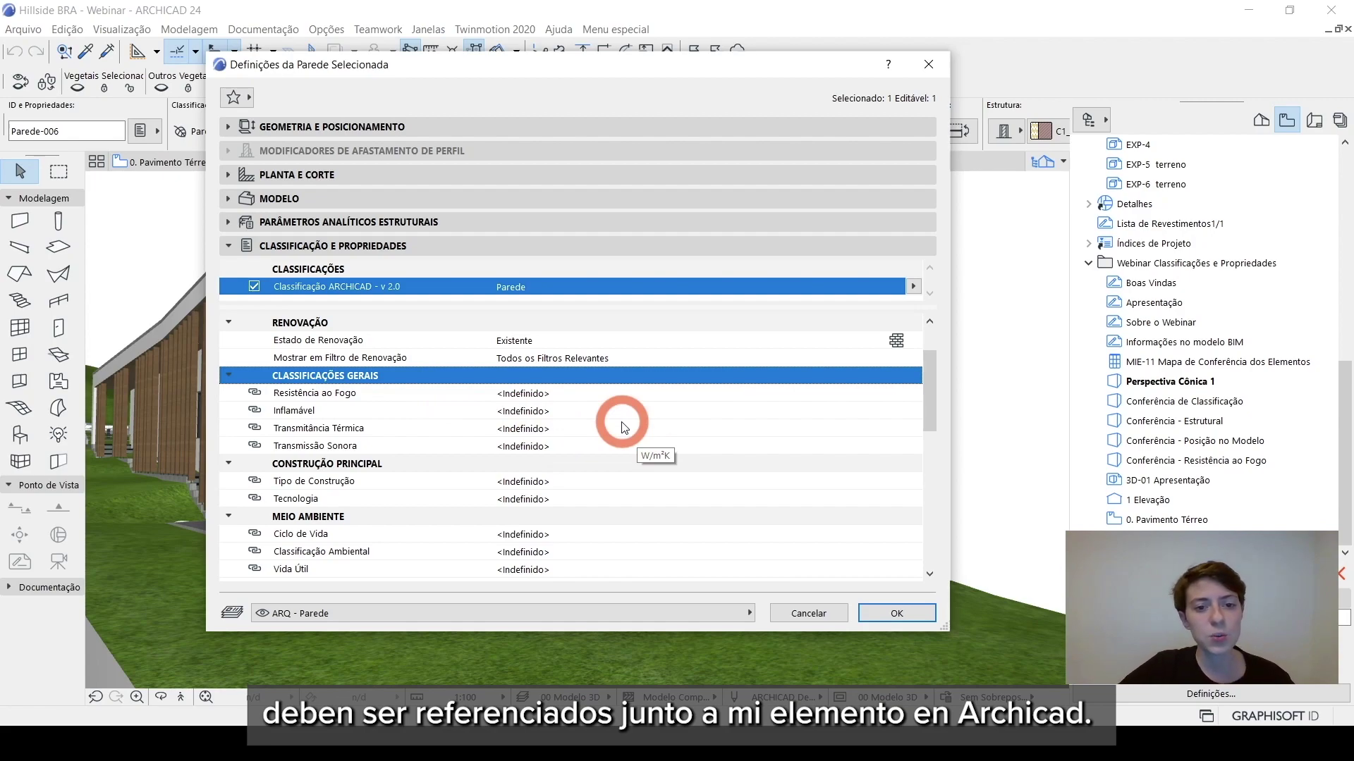
# Examine the wall's general classification properties: fire resistance, flammability, thermal transmittance and sound transmission.
pyautogui.click(334, 395)
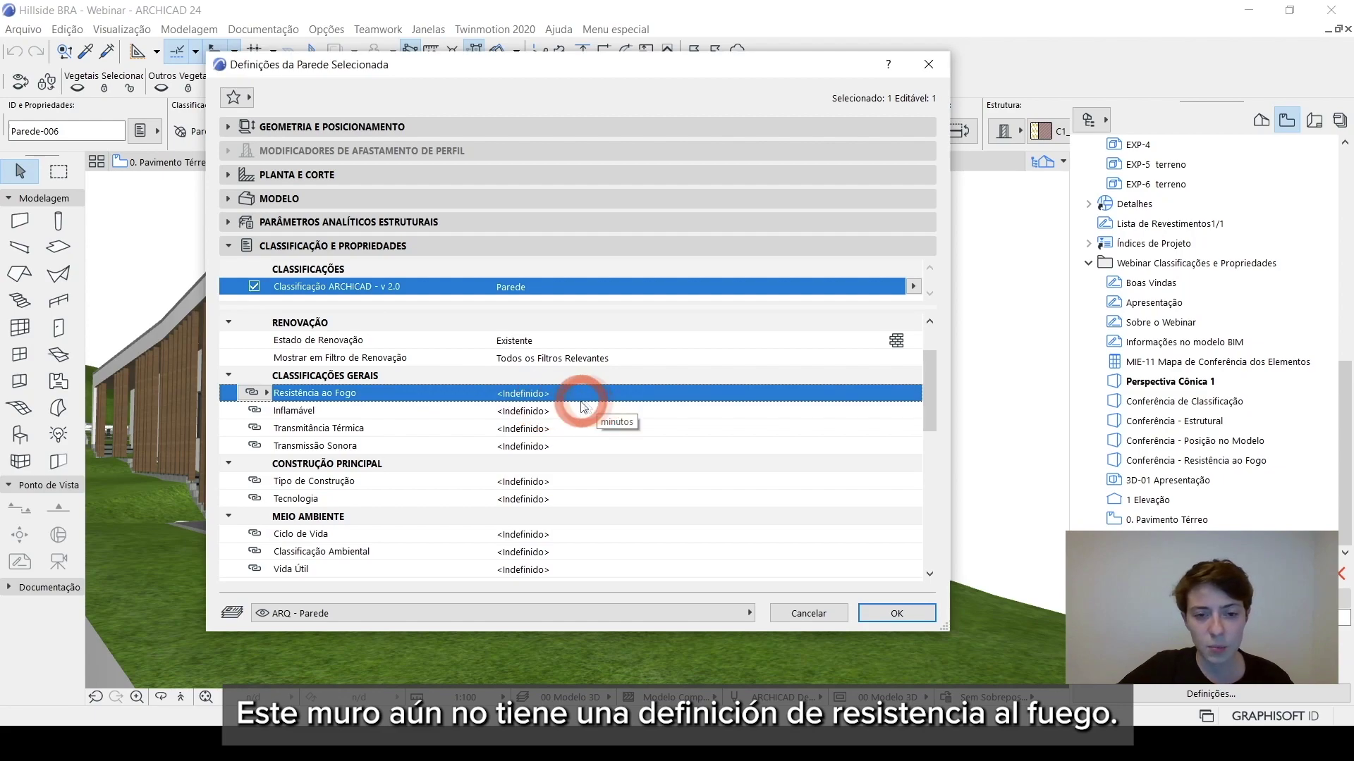
pyautogui.click(529, 411)
pyautogui.click(516, 429)
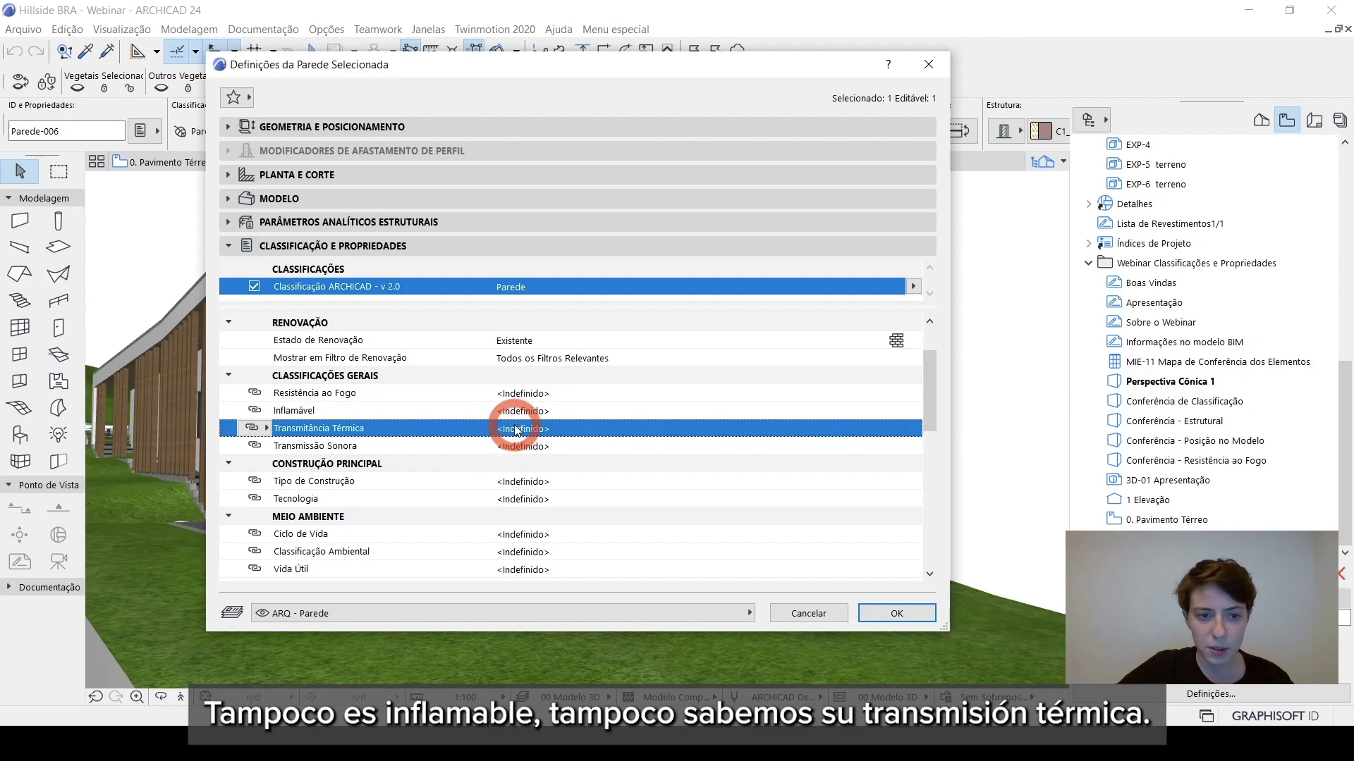
pyautogui.click(511, 449)
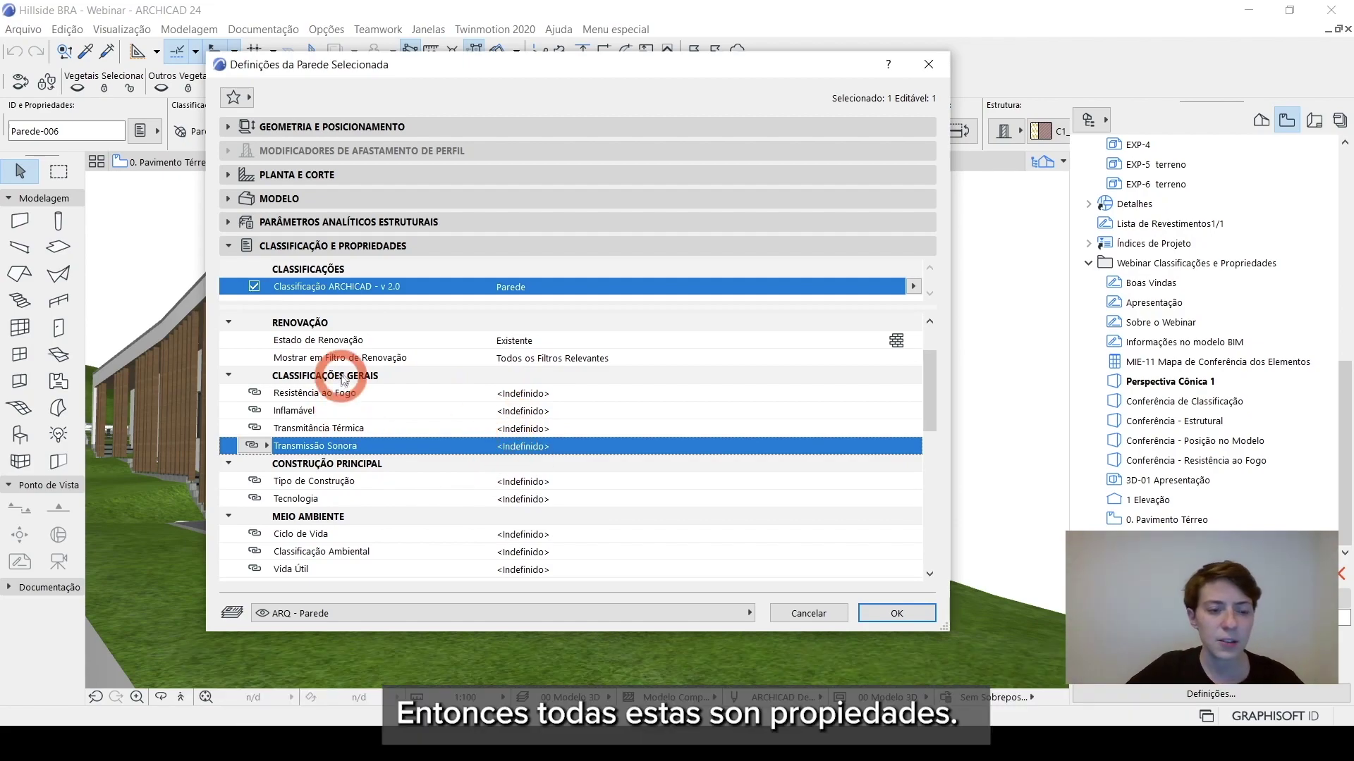
# Look through the wall's remaining property groups and close its settings.
pyautogui.scroll(-4, 354, 356)
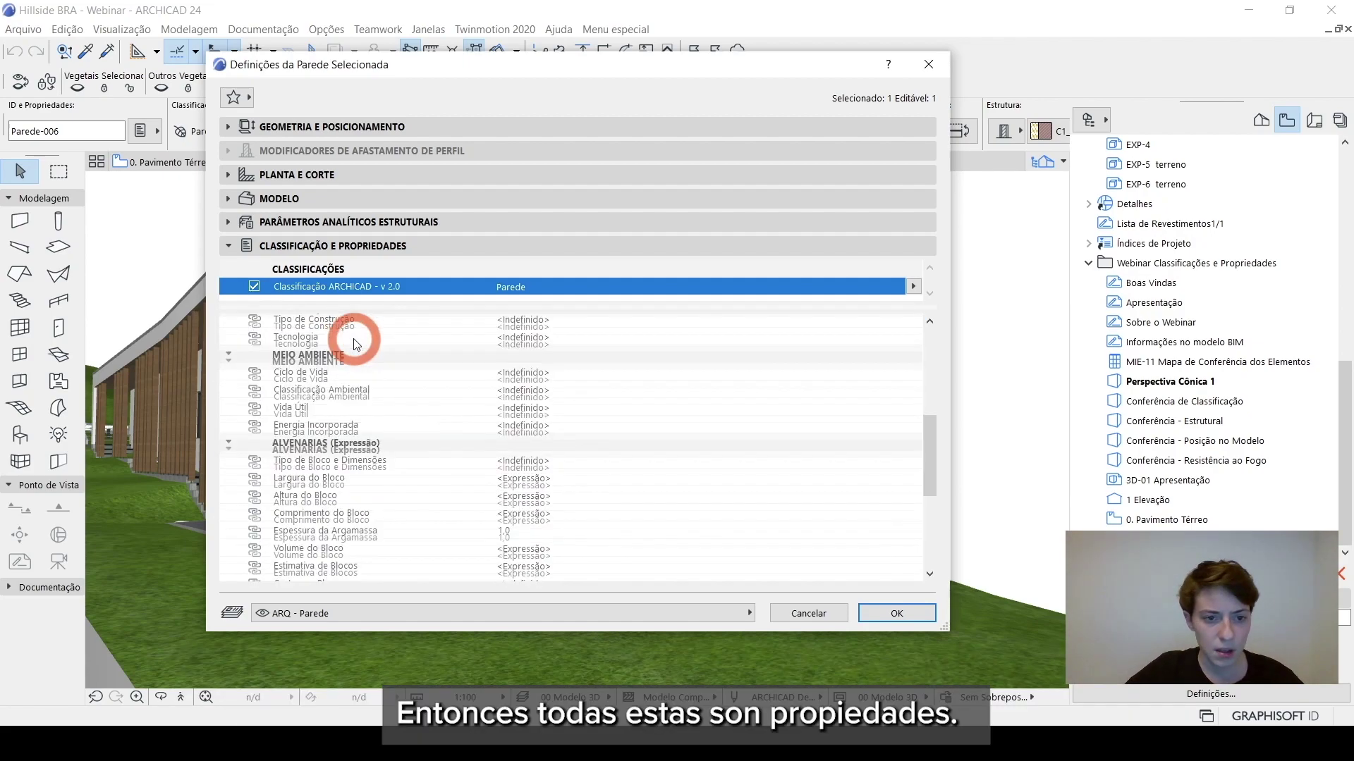
pyautogui.scroll(-3, 355, 345)
pyautogui.scroll(6, 353, 341)
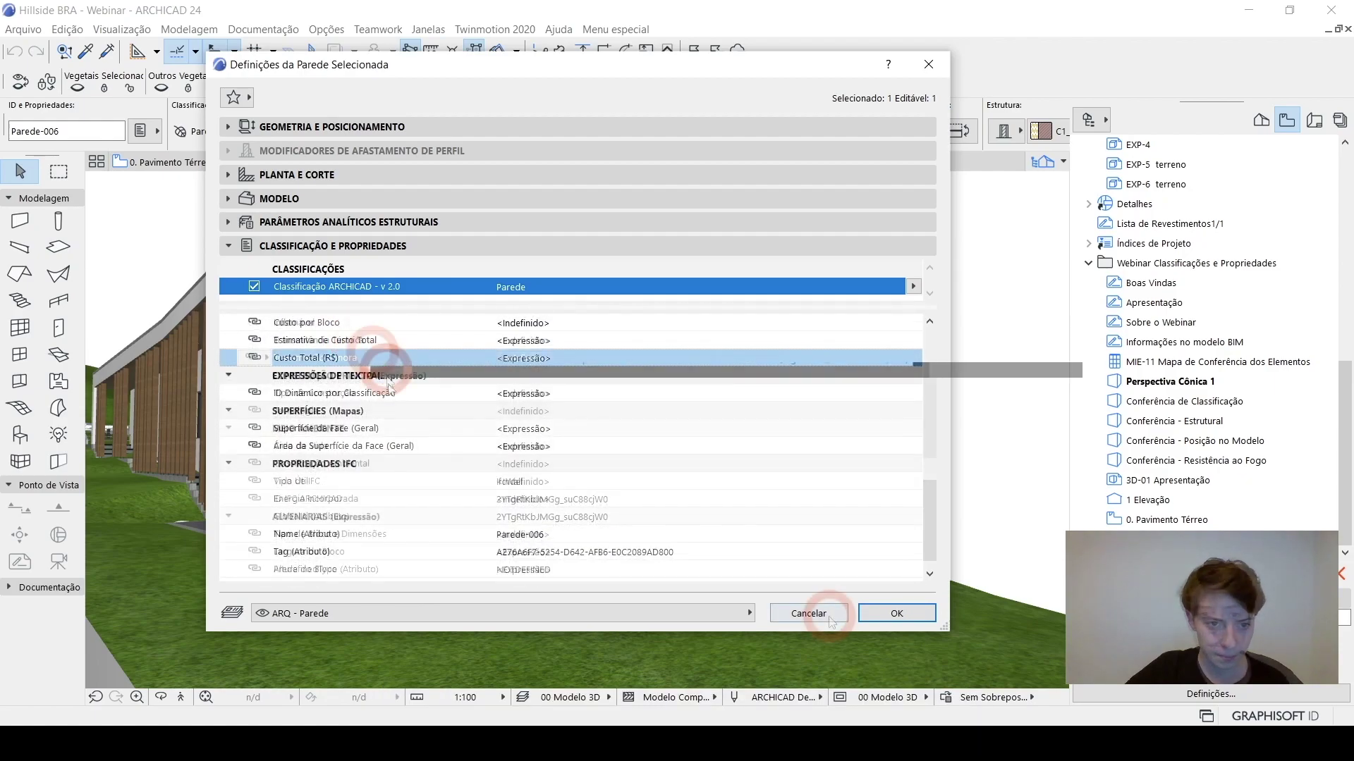
pyautogui.scroll(3, 662, 564)
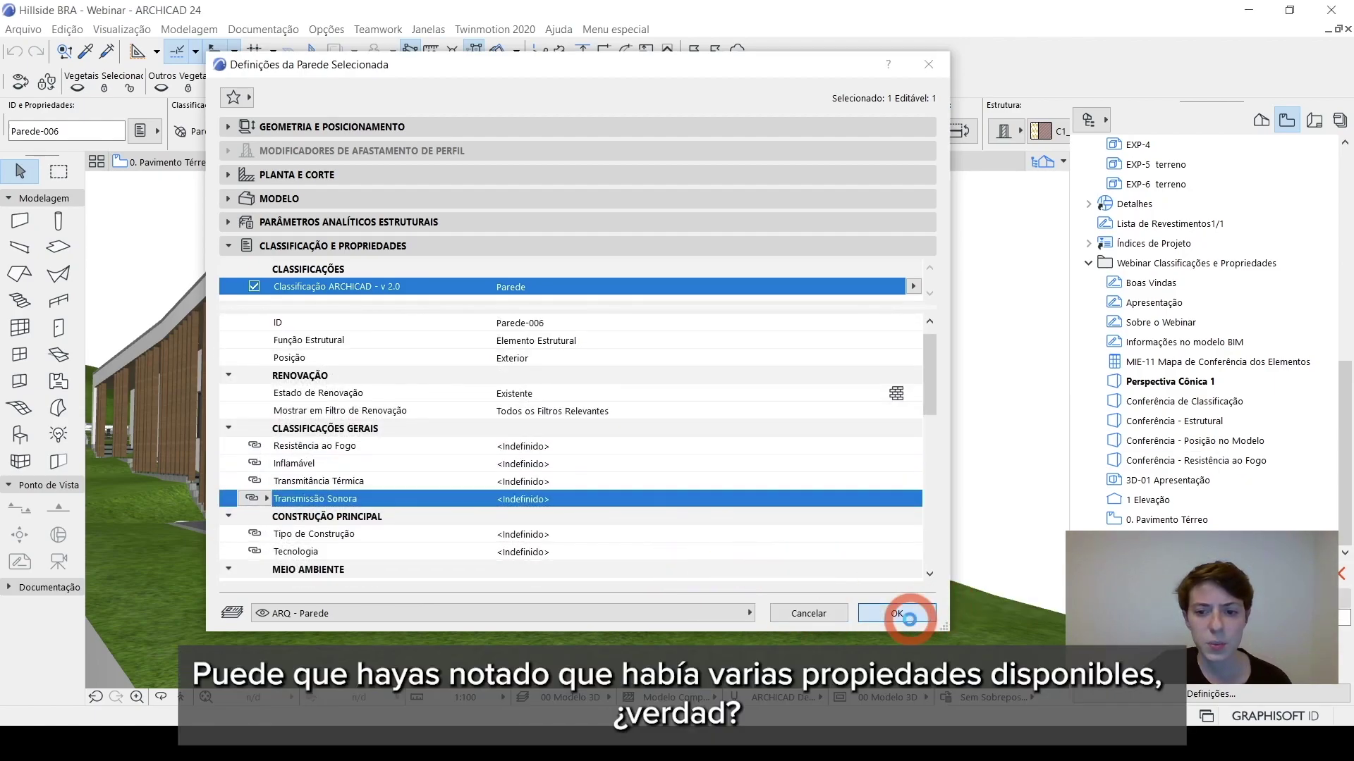
pyautogui.click(902, 611)
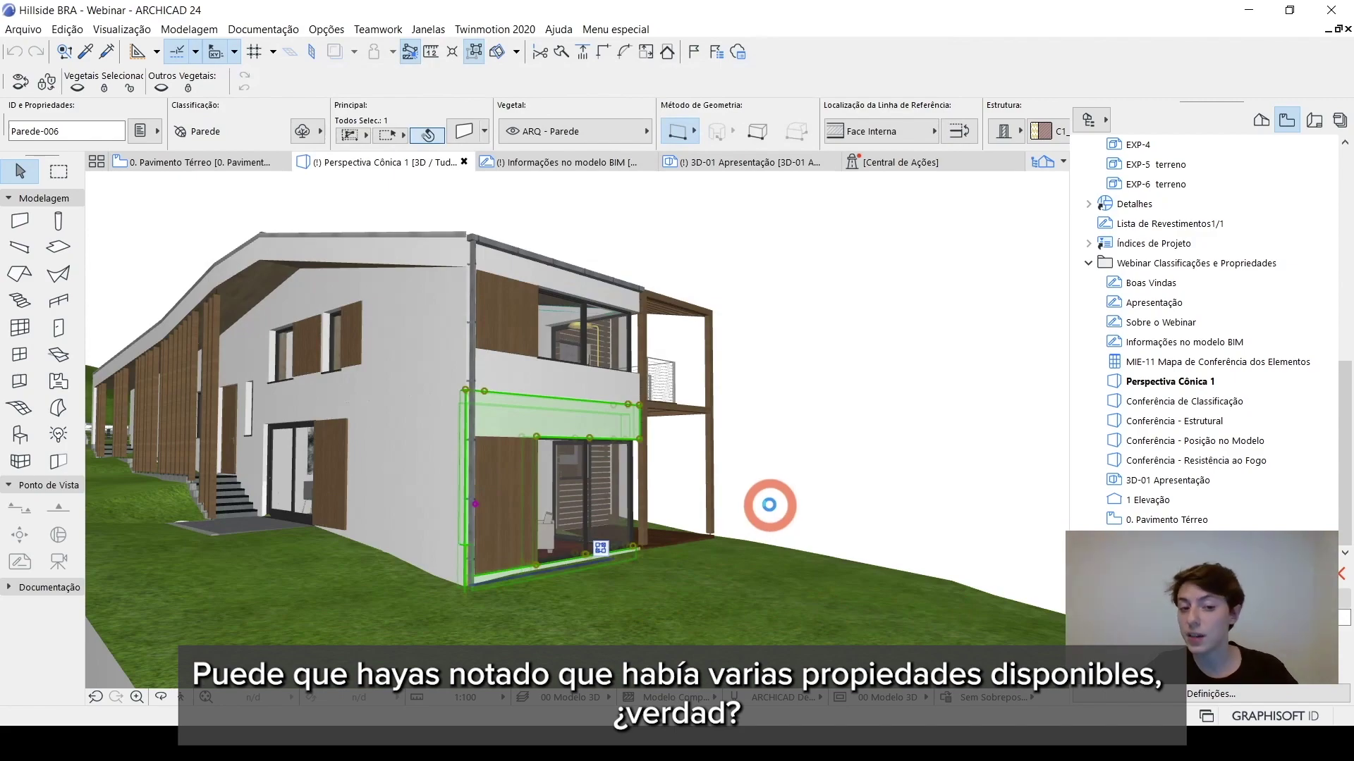
# Deselect the wall, move the 3D view inside the house and select the dining chair nearest the stairs.
pyautogui.click(181, 697)
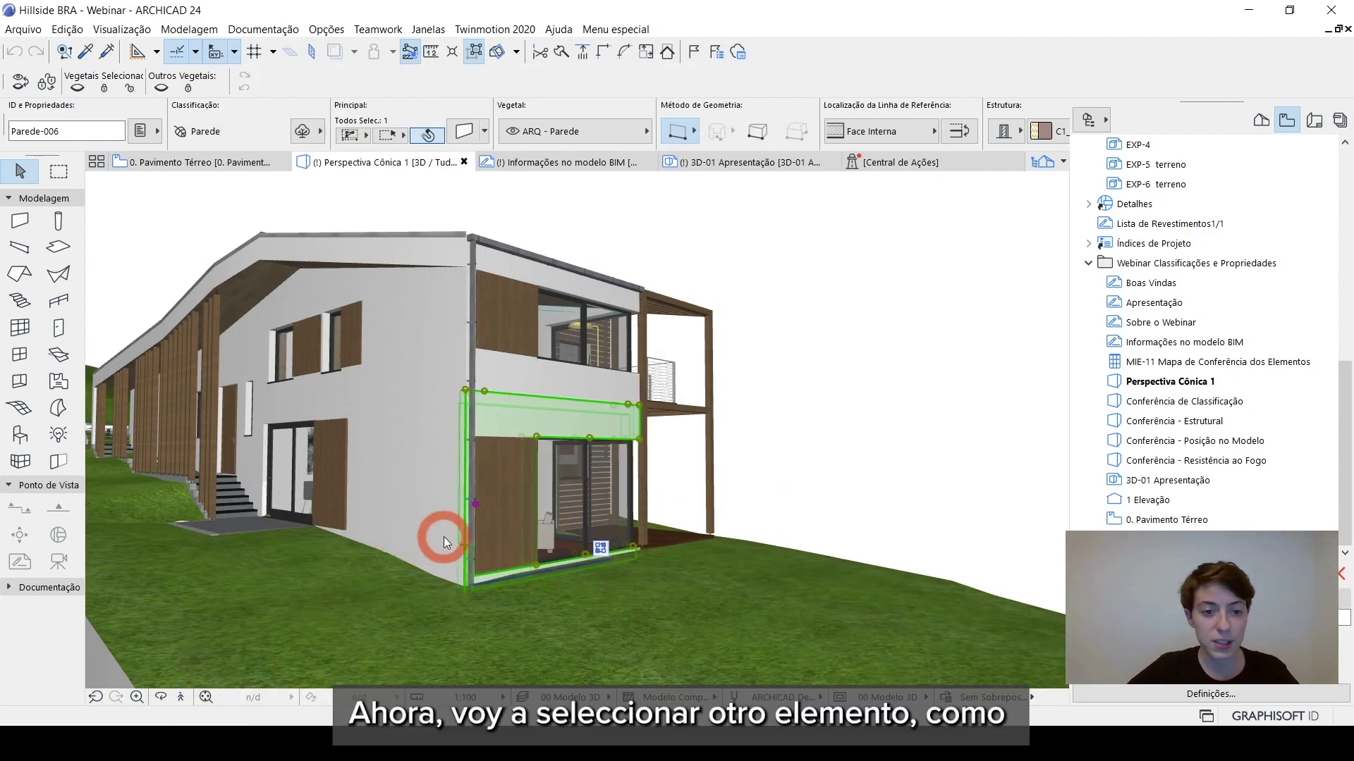
pyautogui.click(395, 534)
pyautogui.scroll(3, 393, 522)
pyautogui.scroll(5, 391, 520)
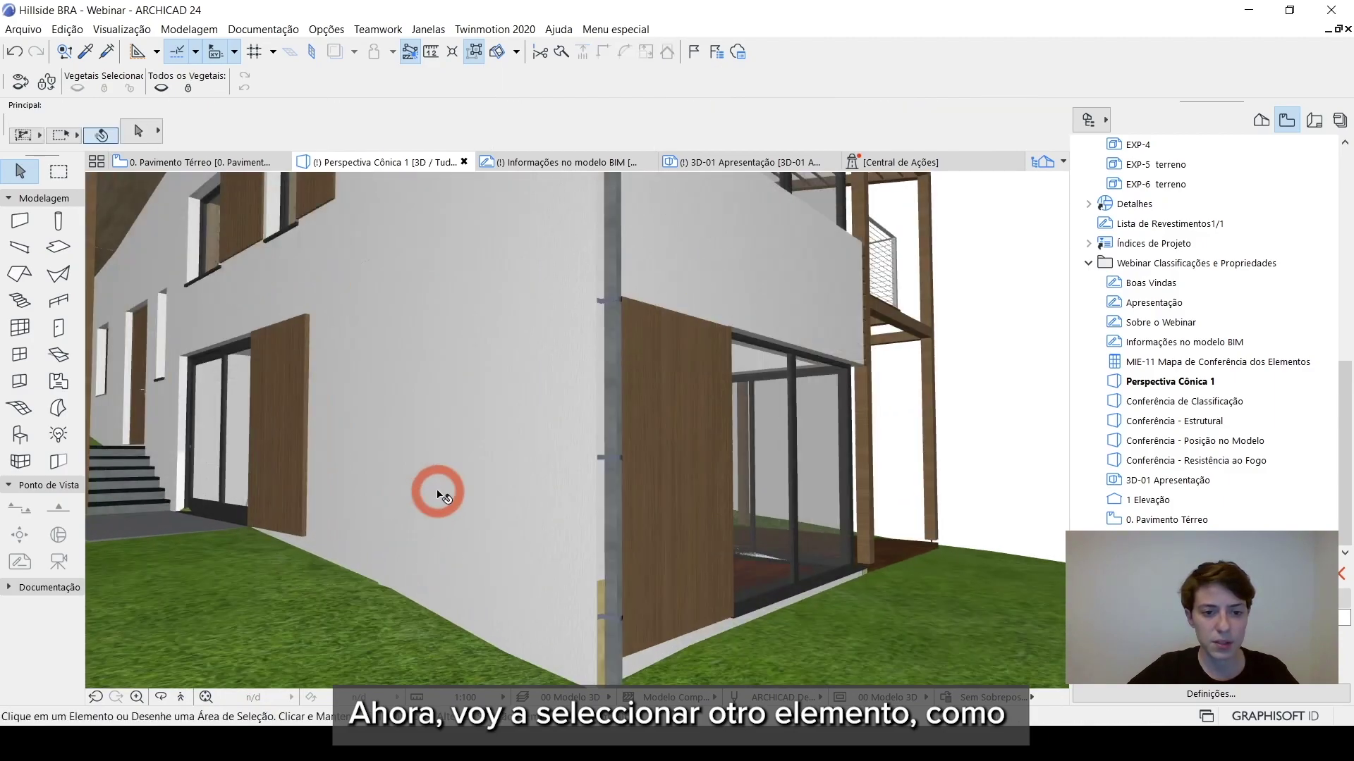
pyautogui.scroll(-4, 395, 535)
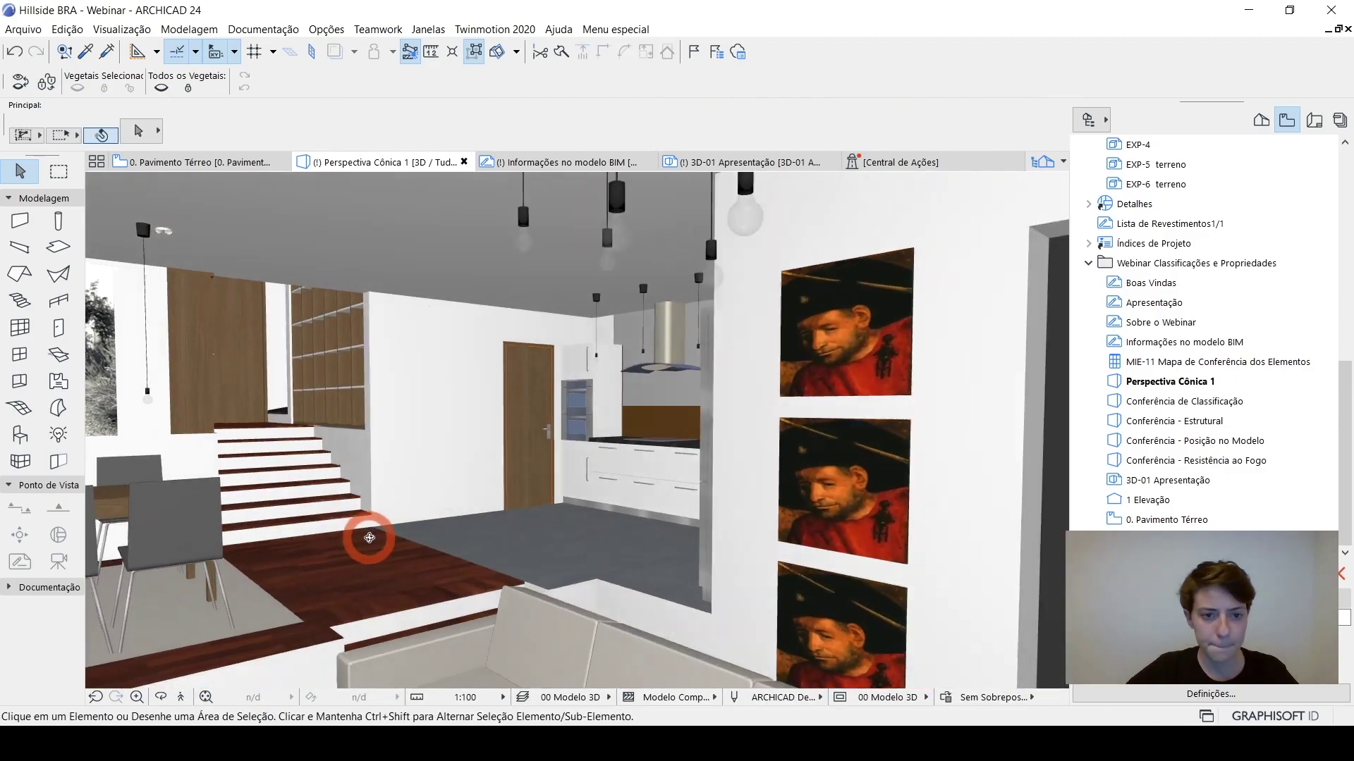
pyautogui.click(386, 583)
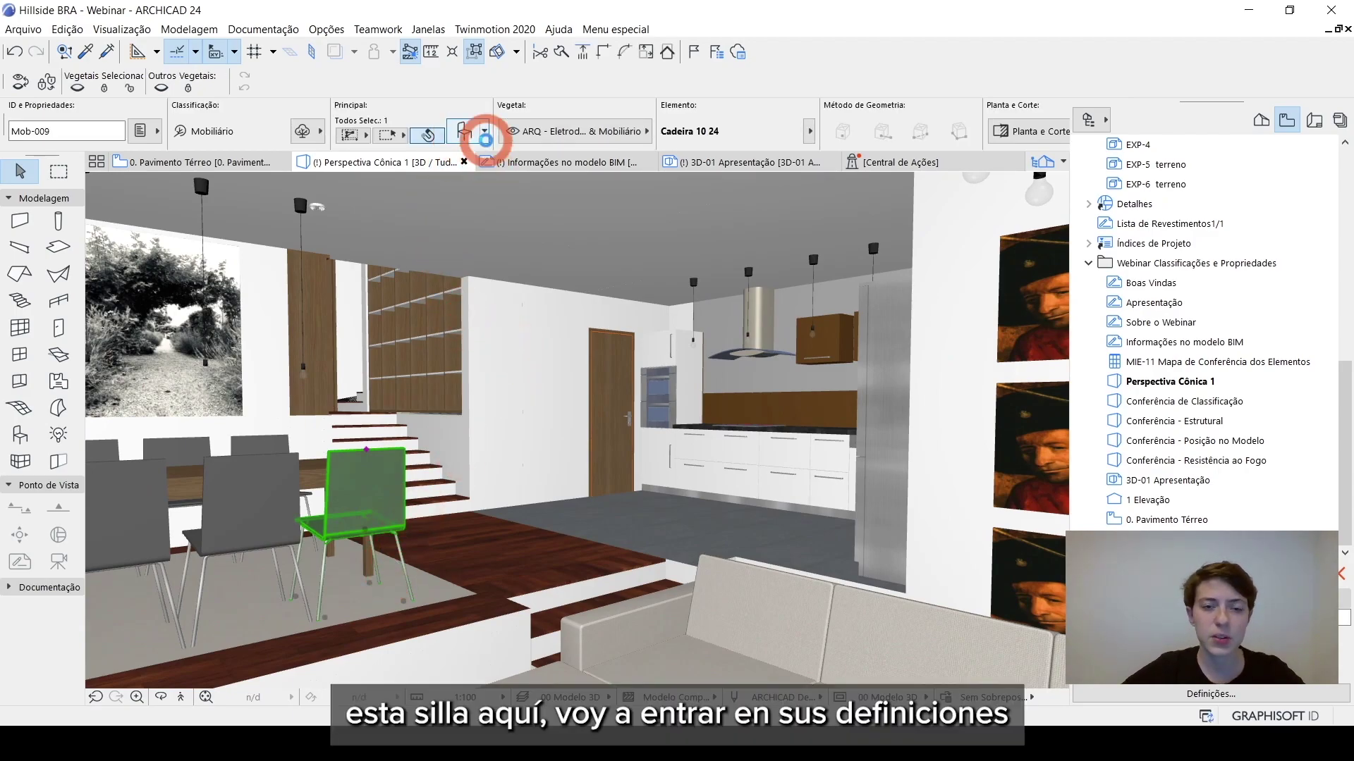
# Open the selected chair's settings and review its preview and positioning parameters.
pyautogui.click(485, 140)
pyautogui.moveTo(559, 15); pyautogui.dragTo(509, 82)
pyautogui.moveTo(198, 497); pyautogui.dragTo(141, 574)
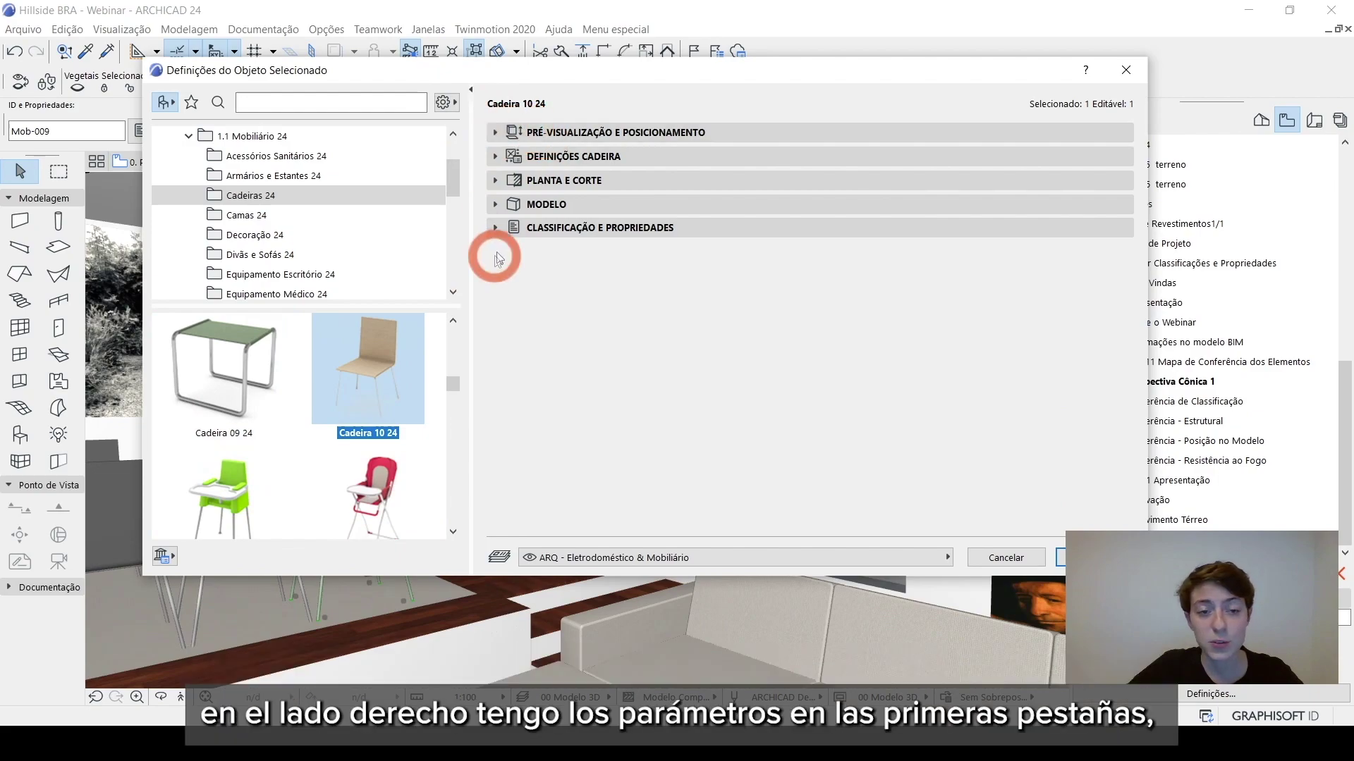
pyautogui.click(508, 131)
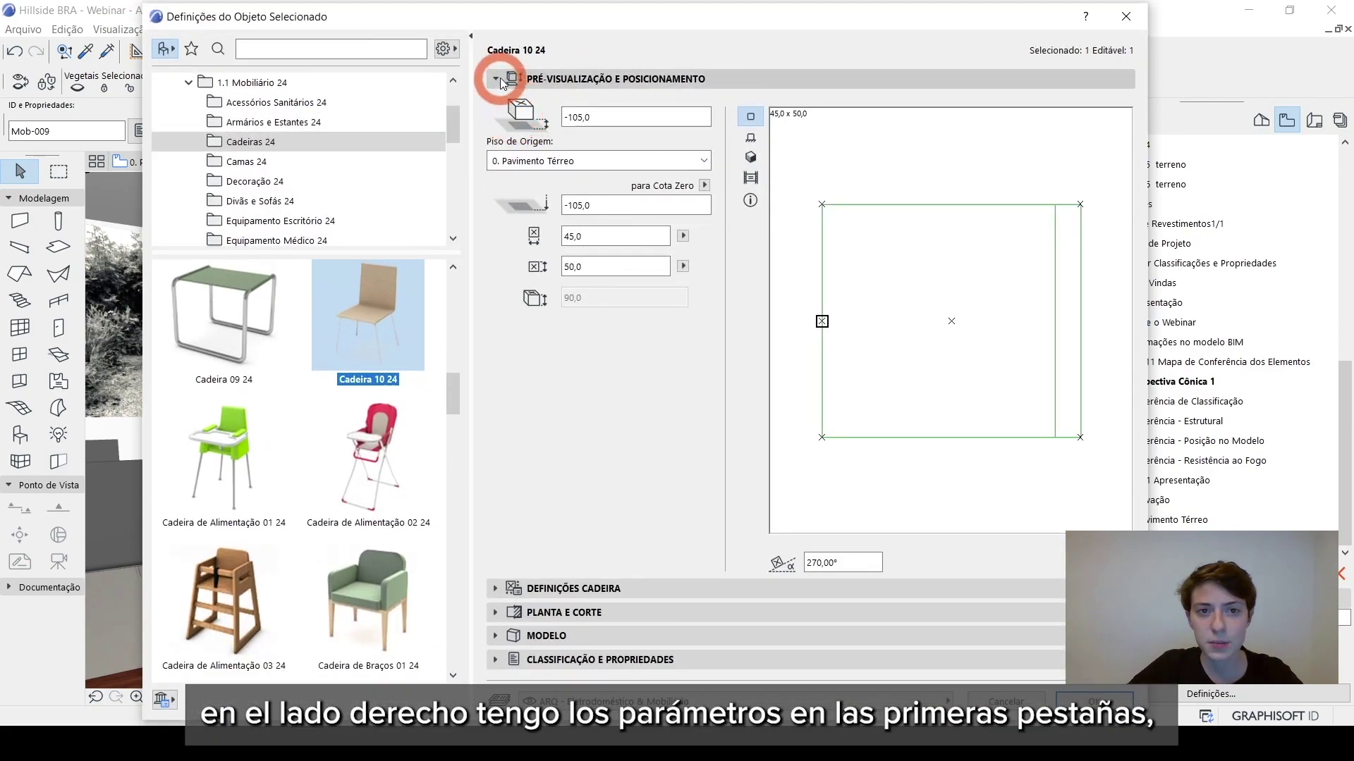
pyautogui.click(497, 79)
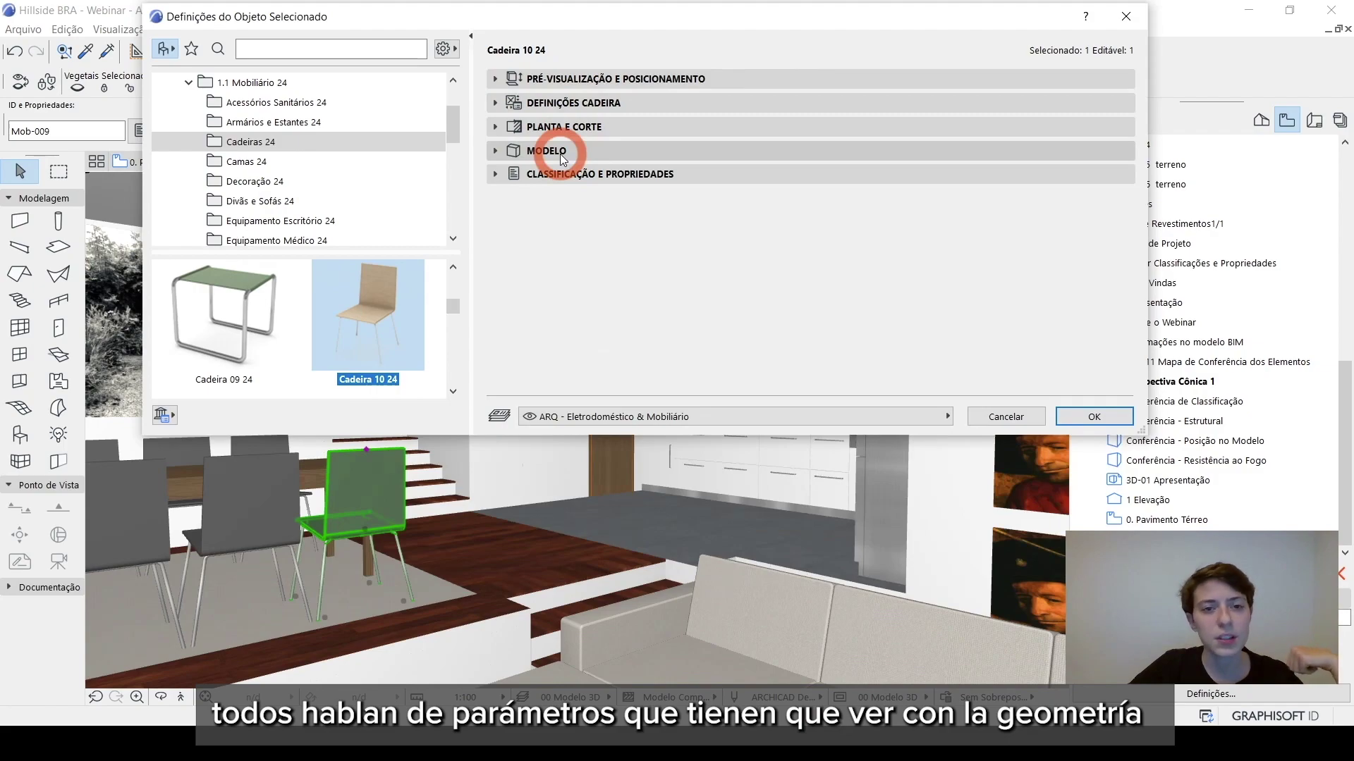
# Show the chair's classification and properties in an enlarged dialog and go to the Informações do Produto group.
pyautogui.click(525, 178)
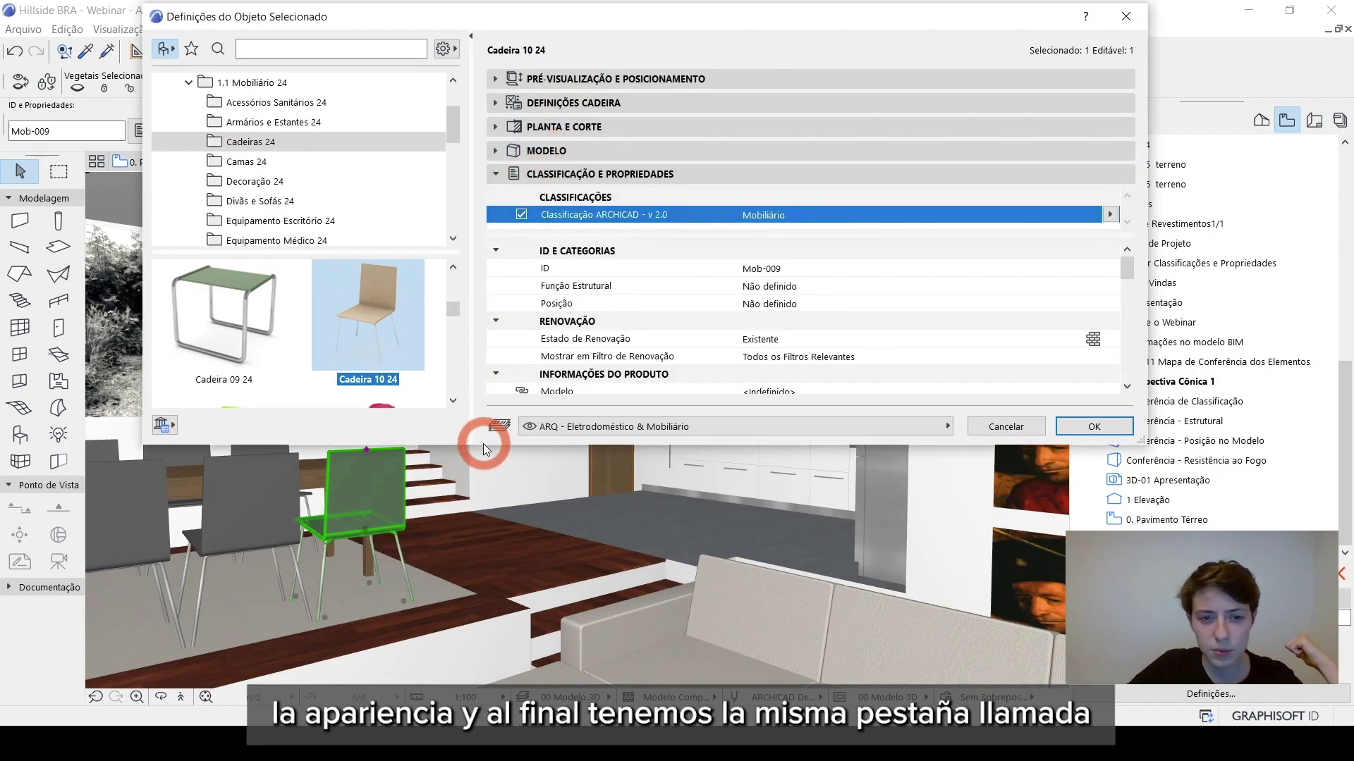
pyautogui.moveTo(483, 453); pyautogui.dragTo(482, 560)
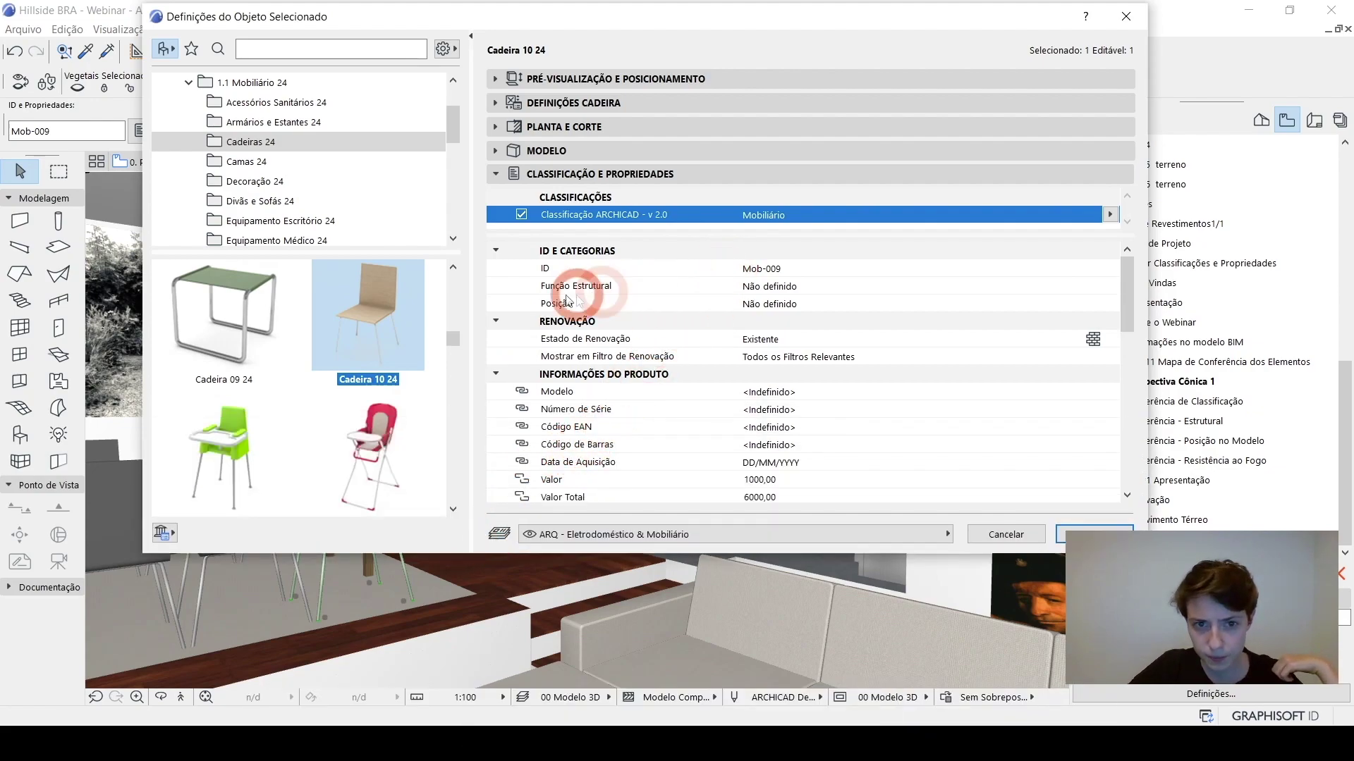
pyautogui.scroll(-2, 640, 336)
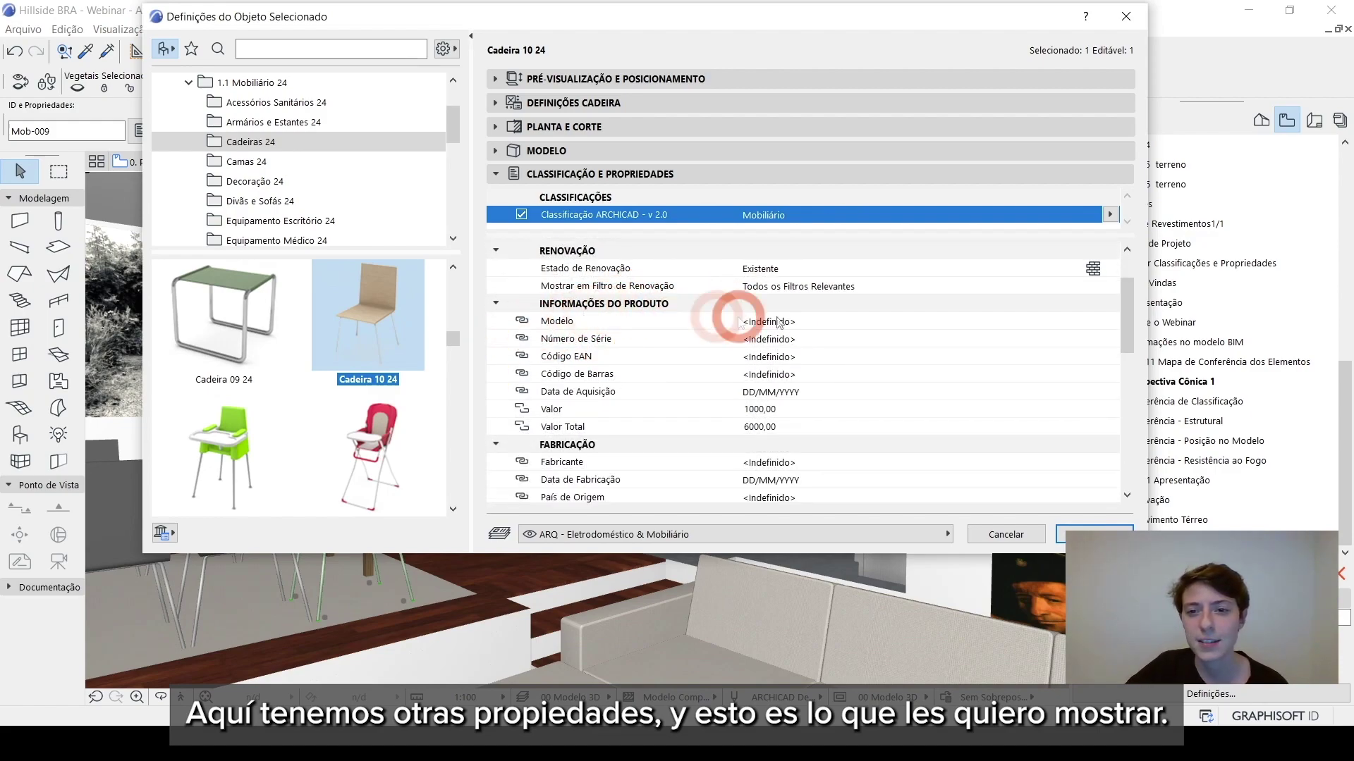
pyautogui.click(507, 309)
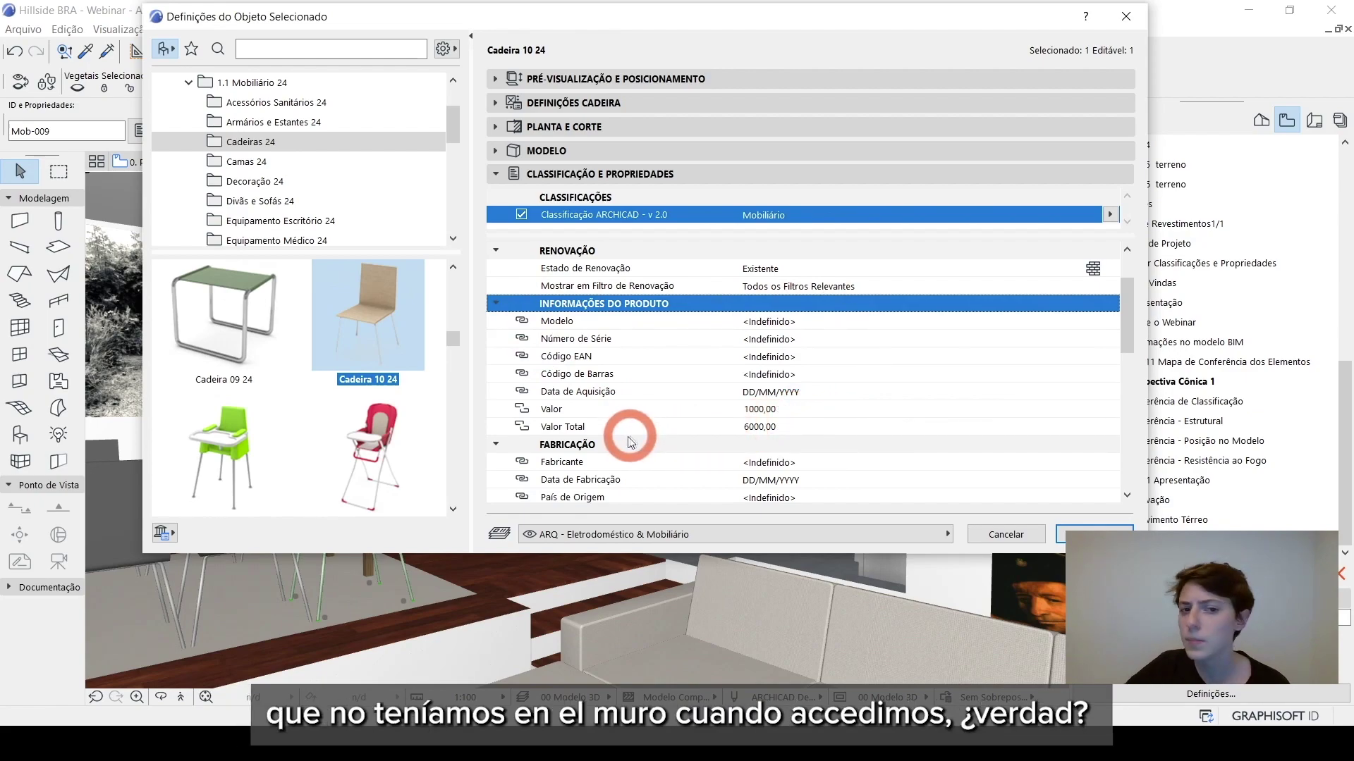
# Examine the chair's product information properties: model, serial number, EAN code, bar code and acquisition date.
pyautogui.click(586, 323)
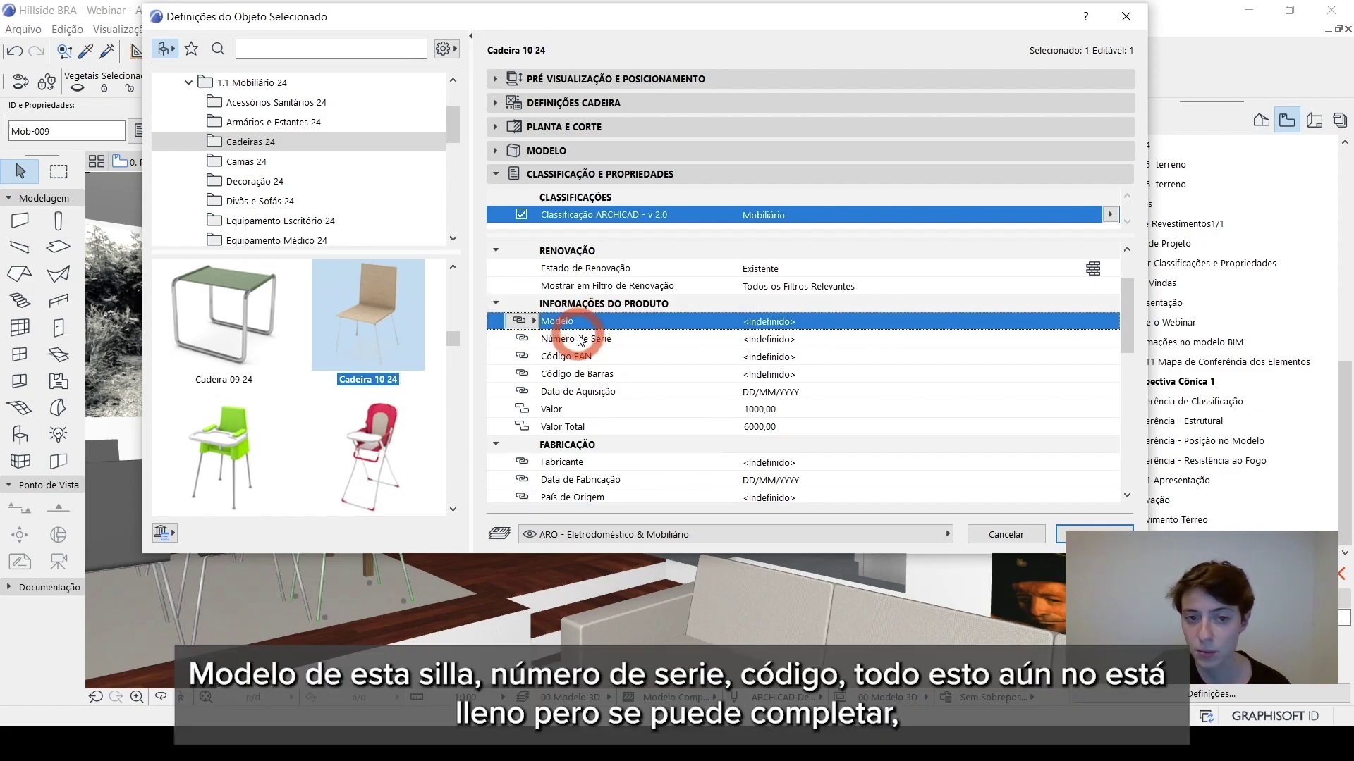
pyautogui.click(577, 342)
pyautogui.click(608, 358)
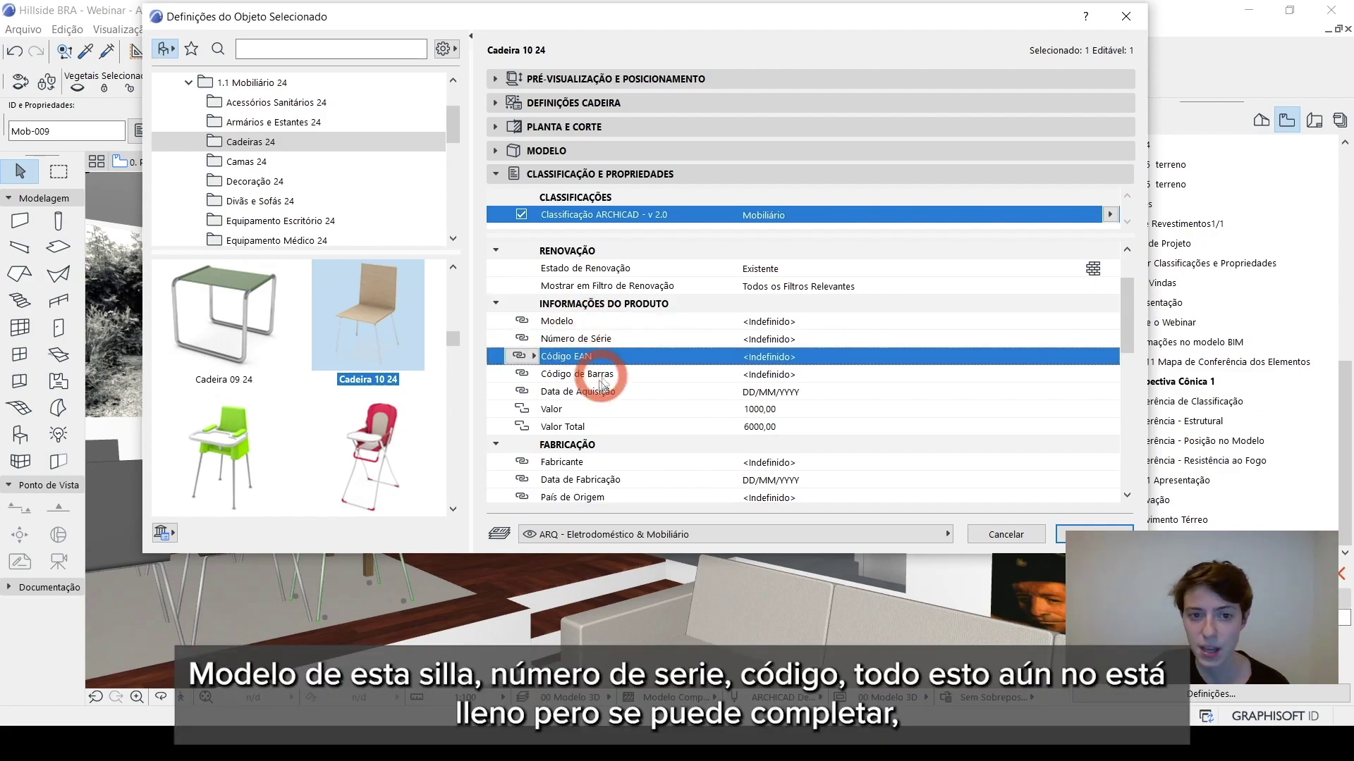
pyautogui.click(598, 376)
pyautogui.click(589, 392)
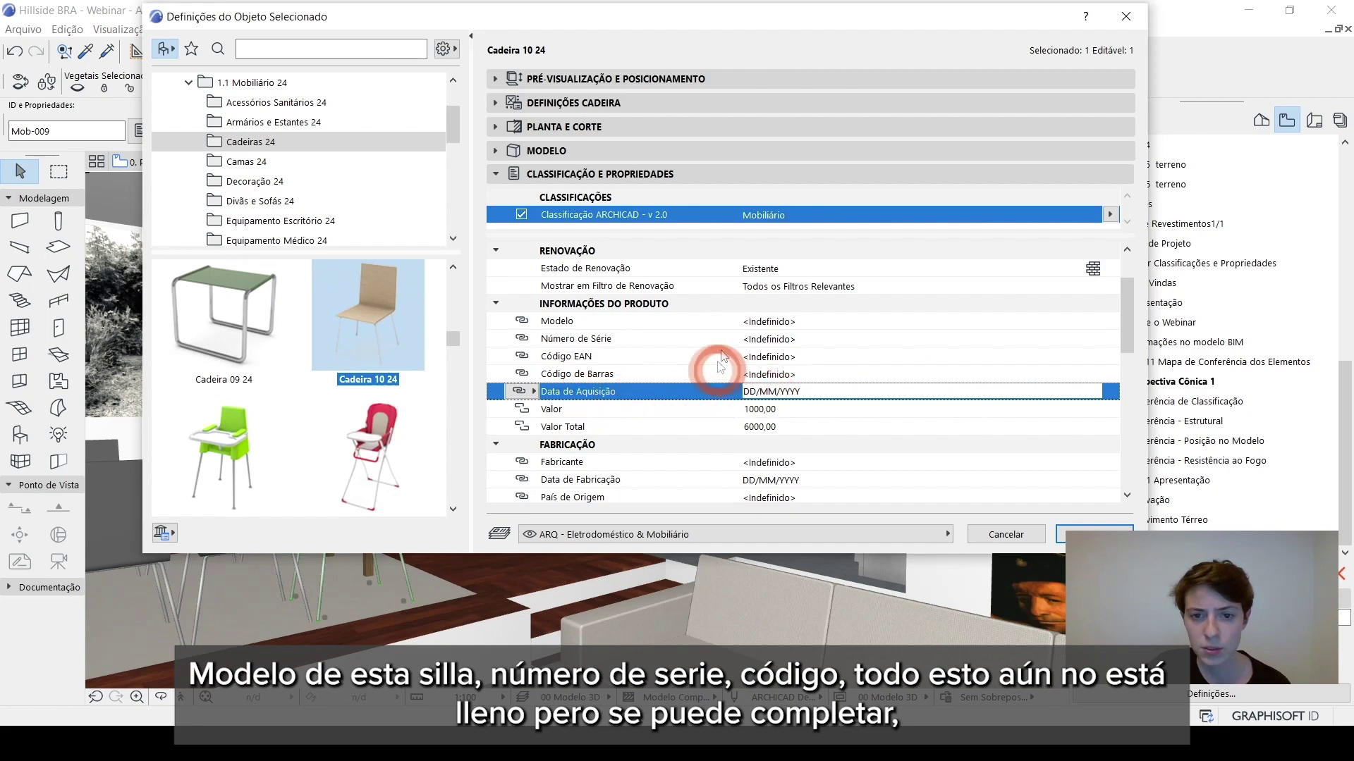
# Check which of the chair's bar code, EAN code, serial number and model properties can be edited directly.
pyautogui.click(786, 375)
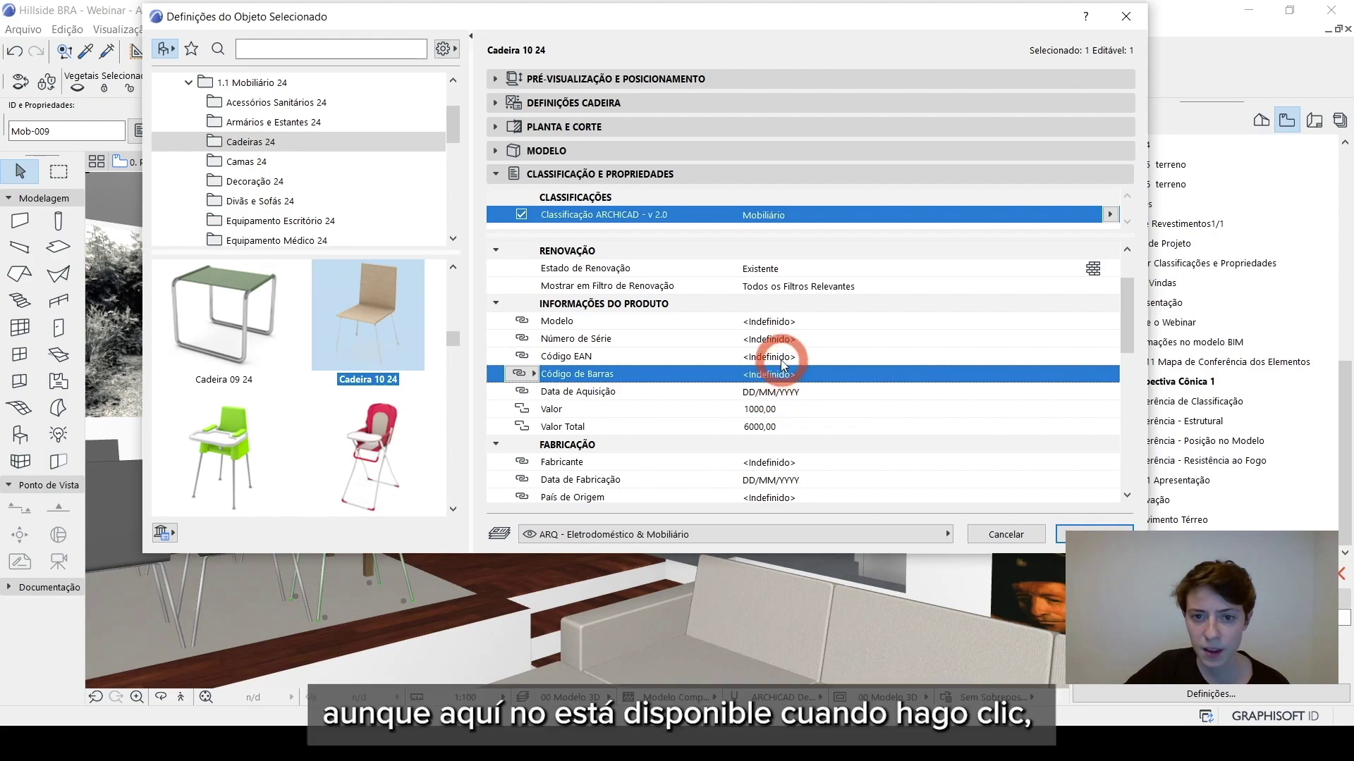
pyautogui.click(780, 357)
pyautogui.click(781, 340)
pyautogui.click(782, 323)
pyautogui.click(781, 339)
pyautogui.click(779, 357)
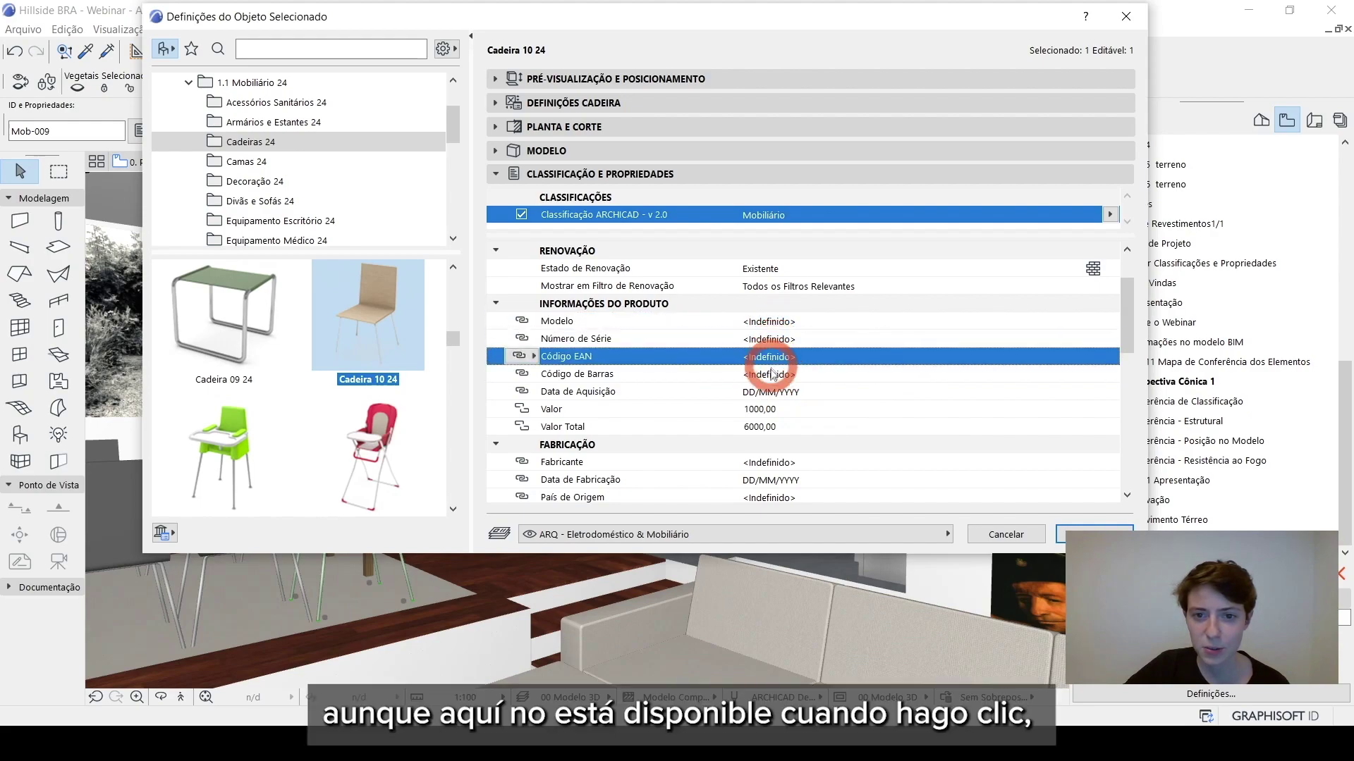
# Switch the chair's Código de Barras property to Personalizado (Valor) and restore it to Padrão (Indefinido).
pyautogui.click(776, 373)
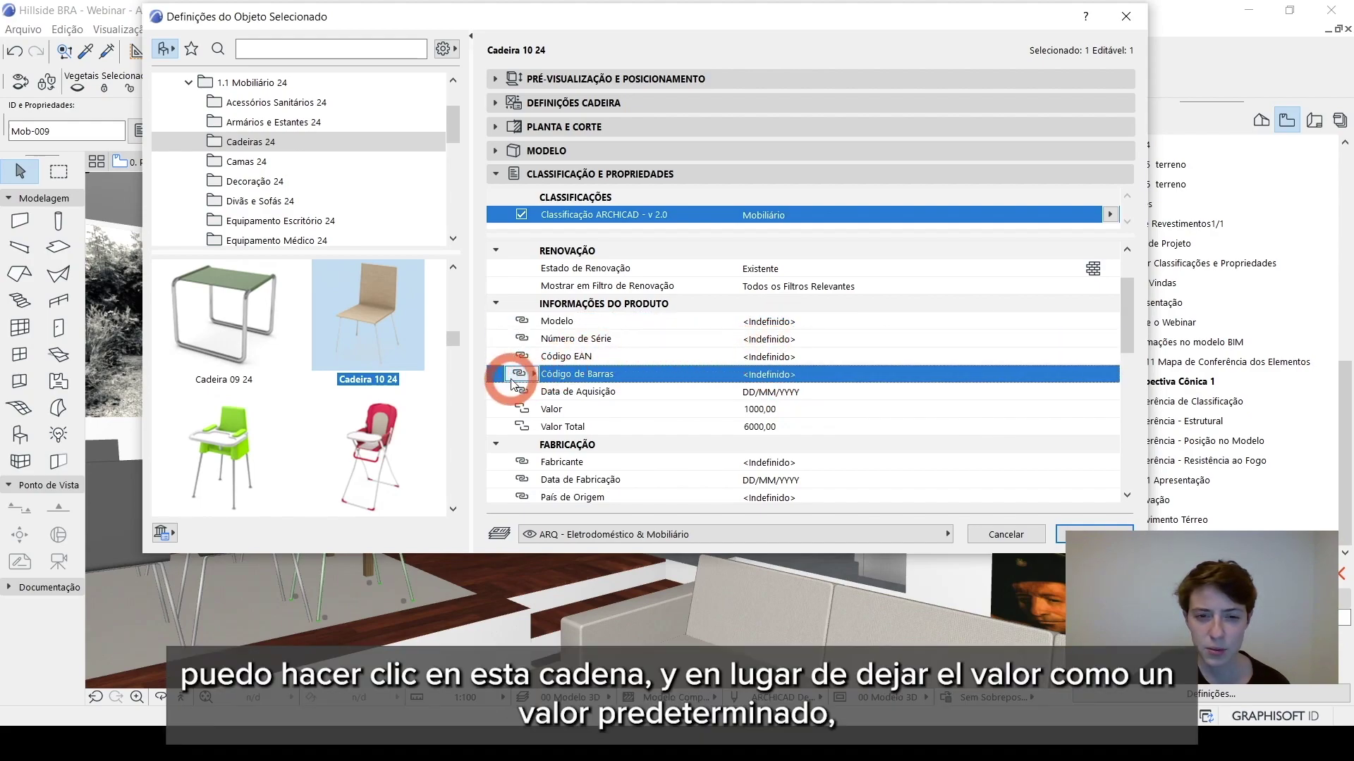
pyautogui.click(519, 374)
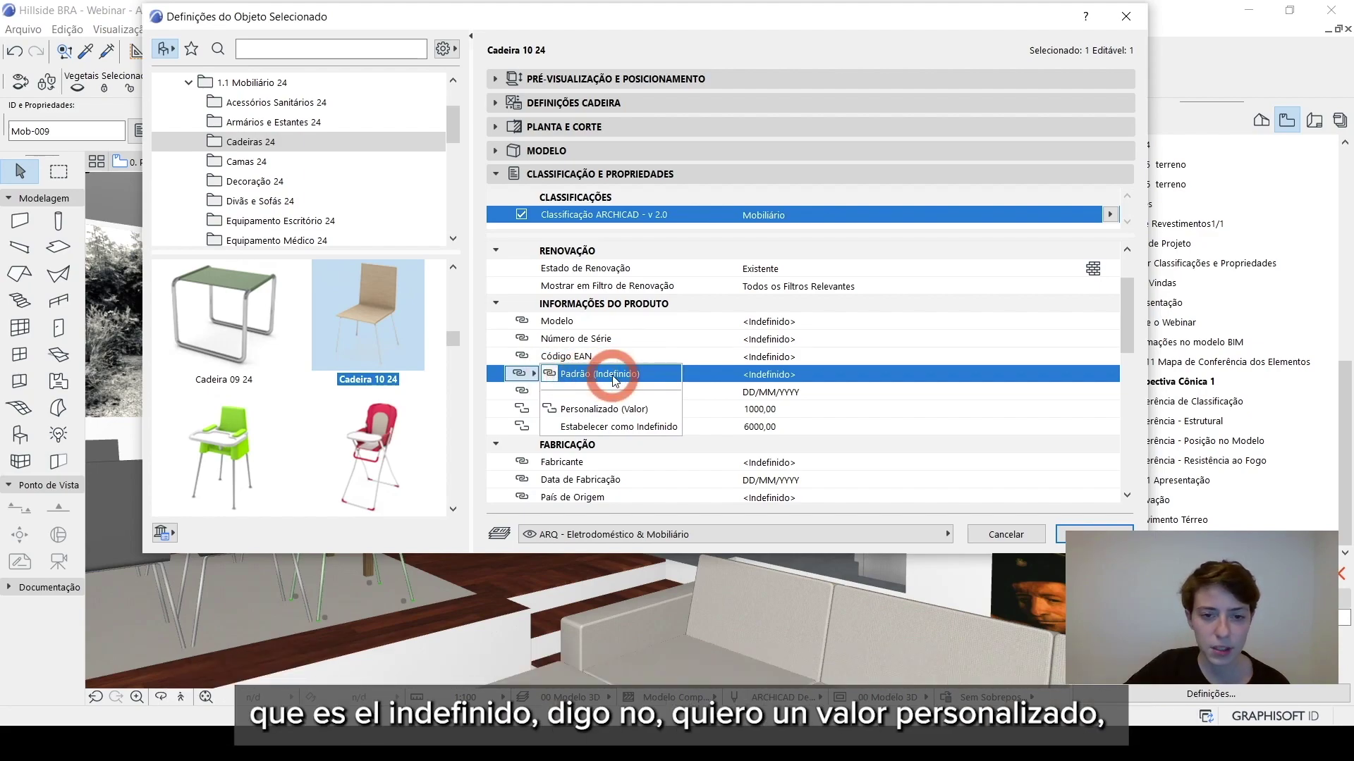
pyautogui.click(618, 411)
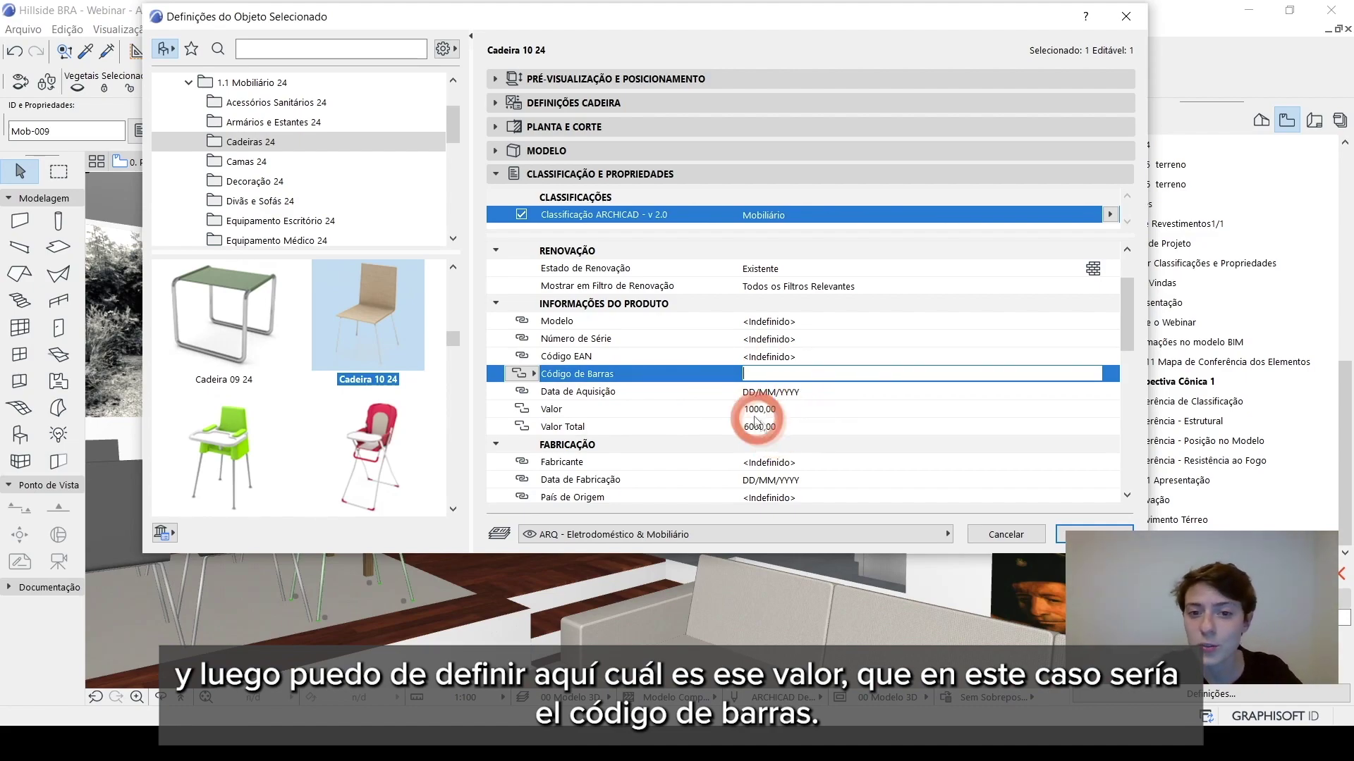
pyautogui.click(522, 374)
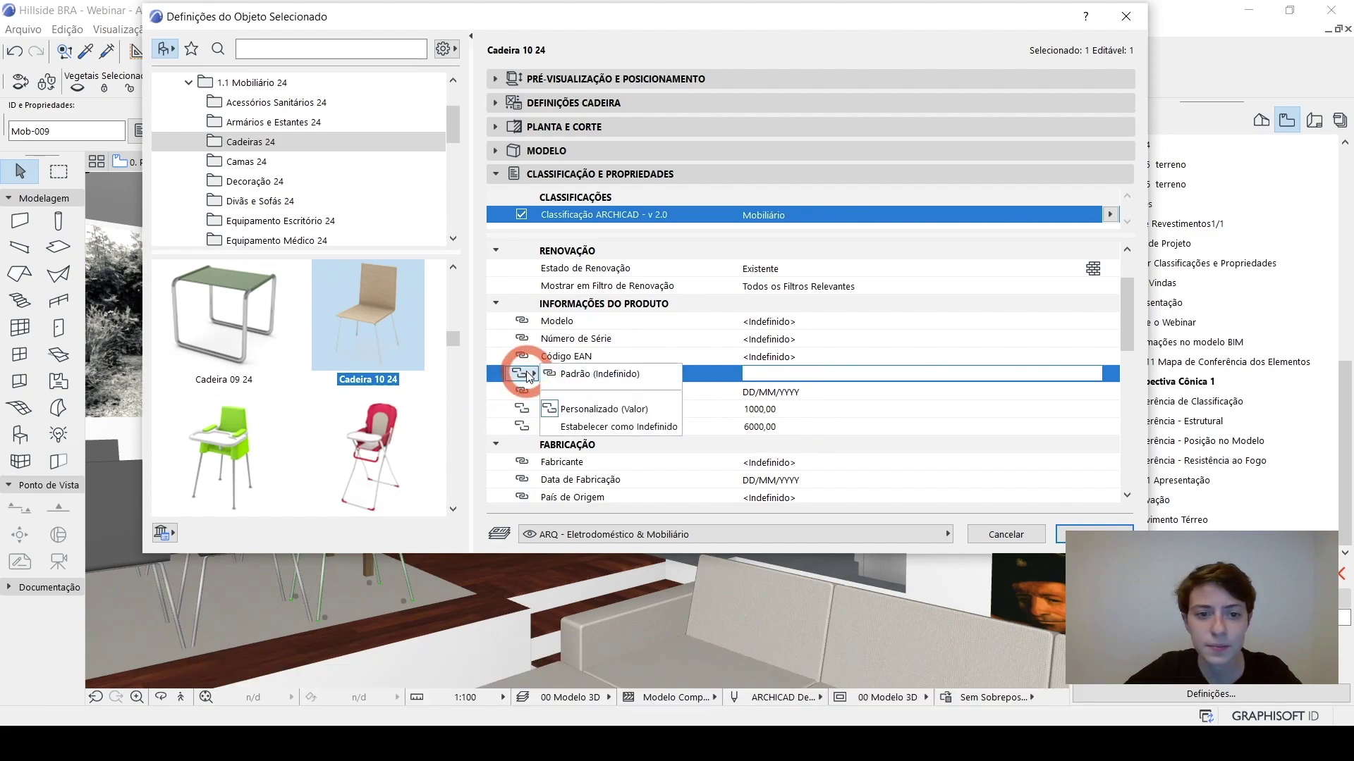
pyautogui.click(588, 374)
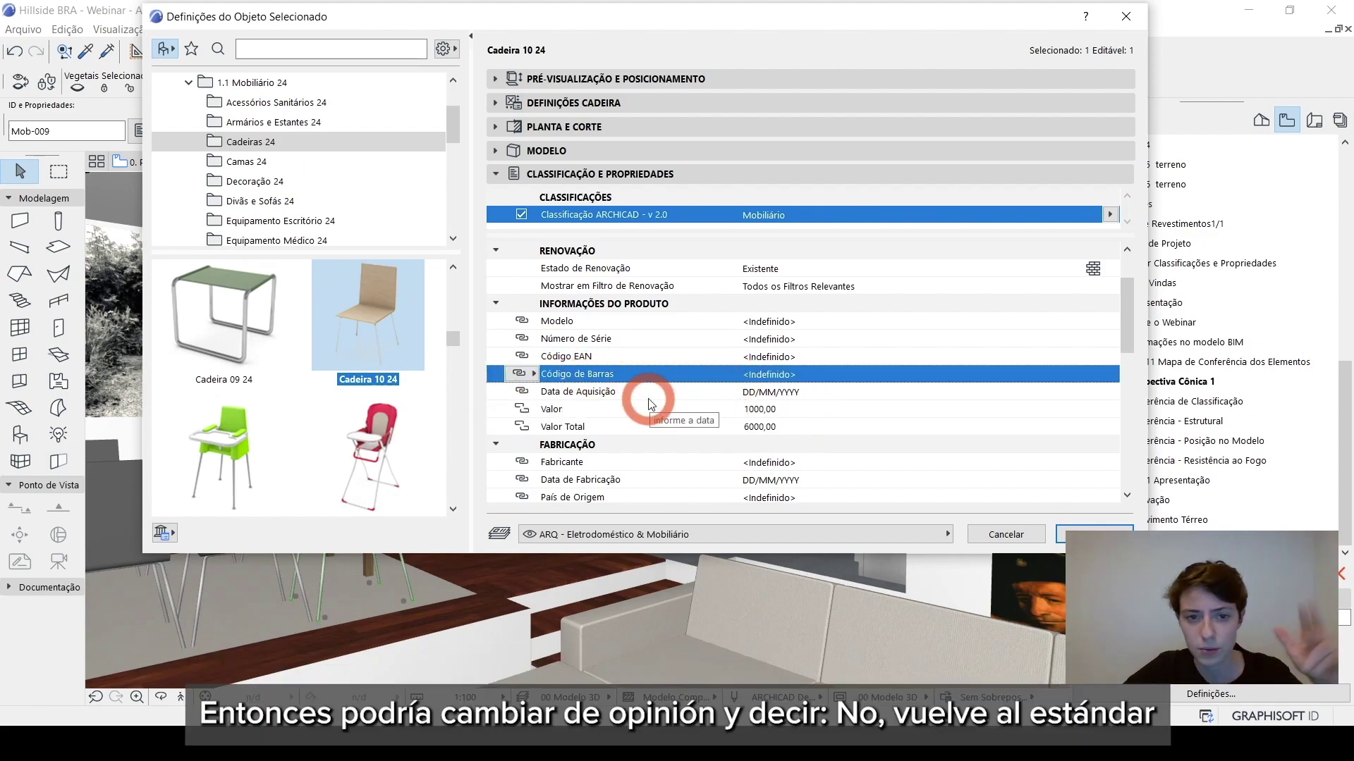
# Review the chair's Data de Aquisição, Valor and Valor Total properties.
pyautogui.click(562, 392)
pyautogui.click(773, 392)
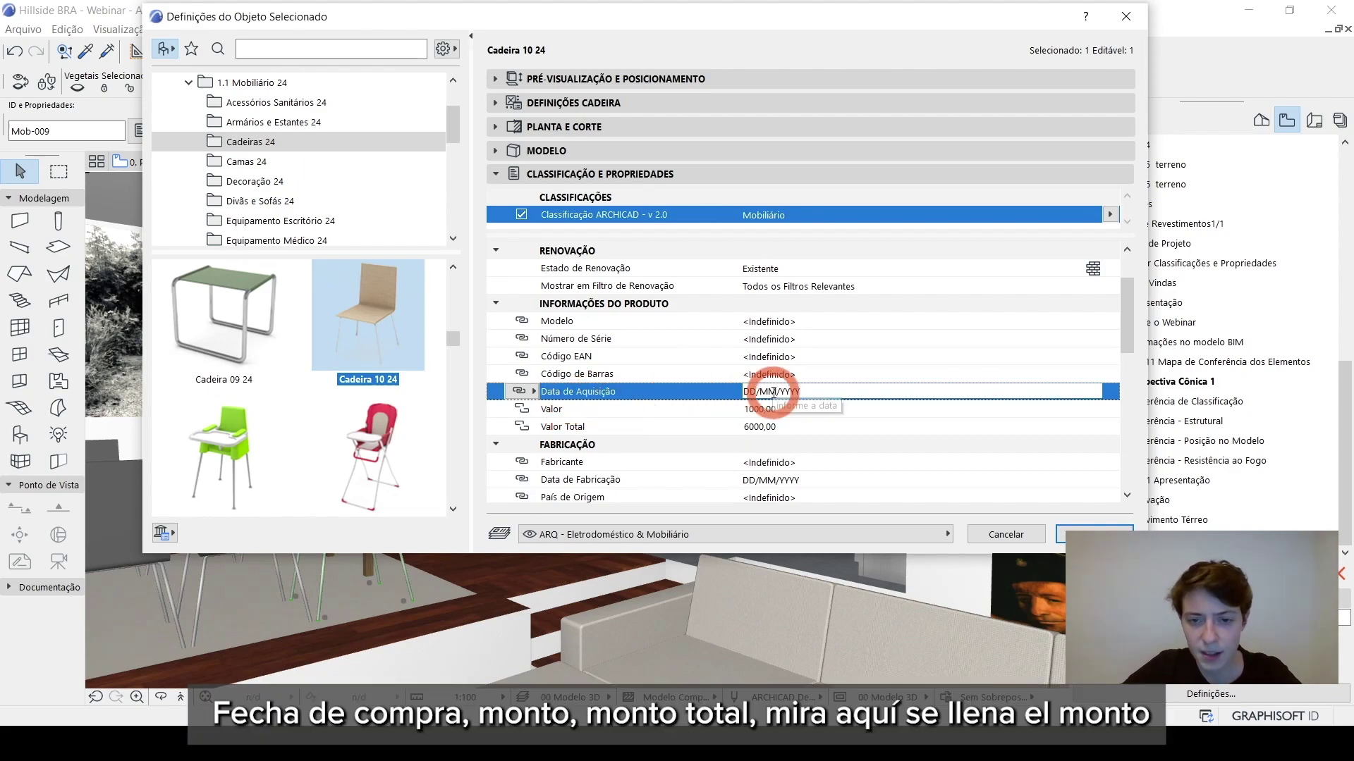
pyautogui.click(608, 413)
pyautogui.click(780, 426)
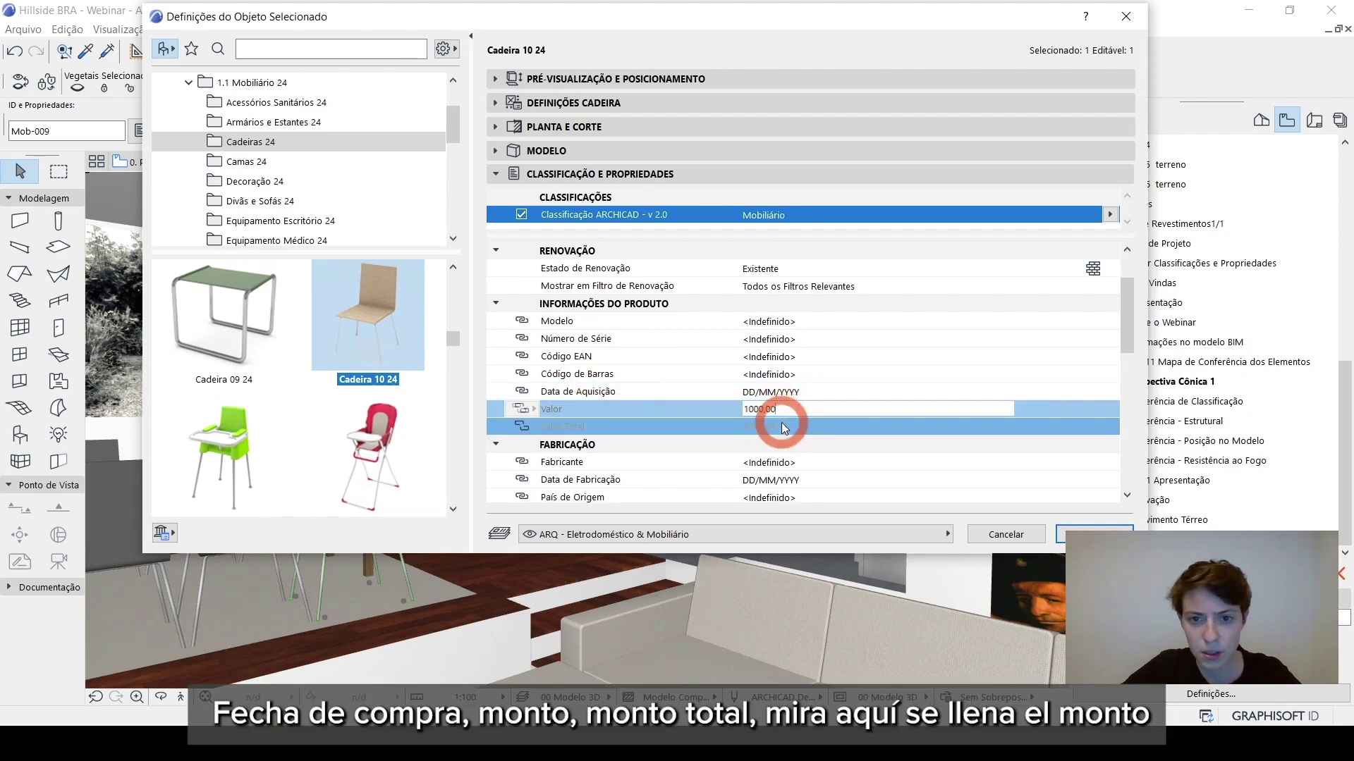
pyautogui.click(605, 411)
pyautogui.click(797, 407)
pyautogui.scroll(-2, 768, 340)
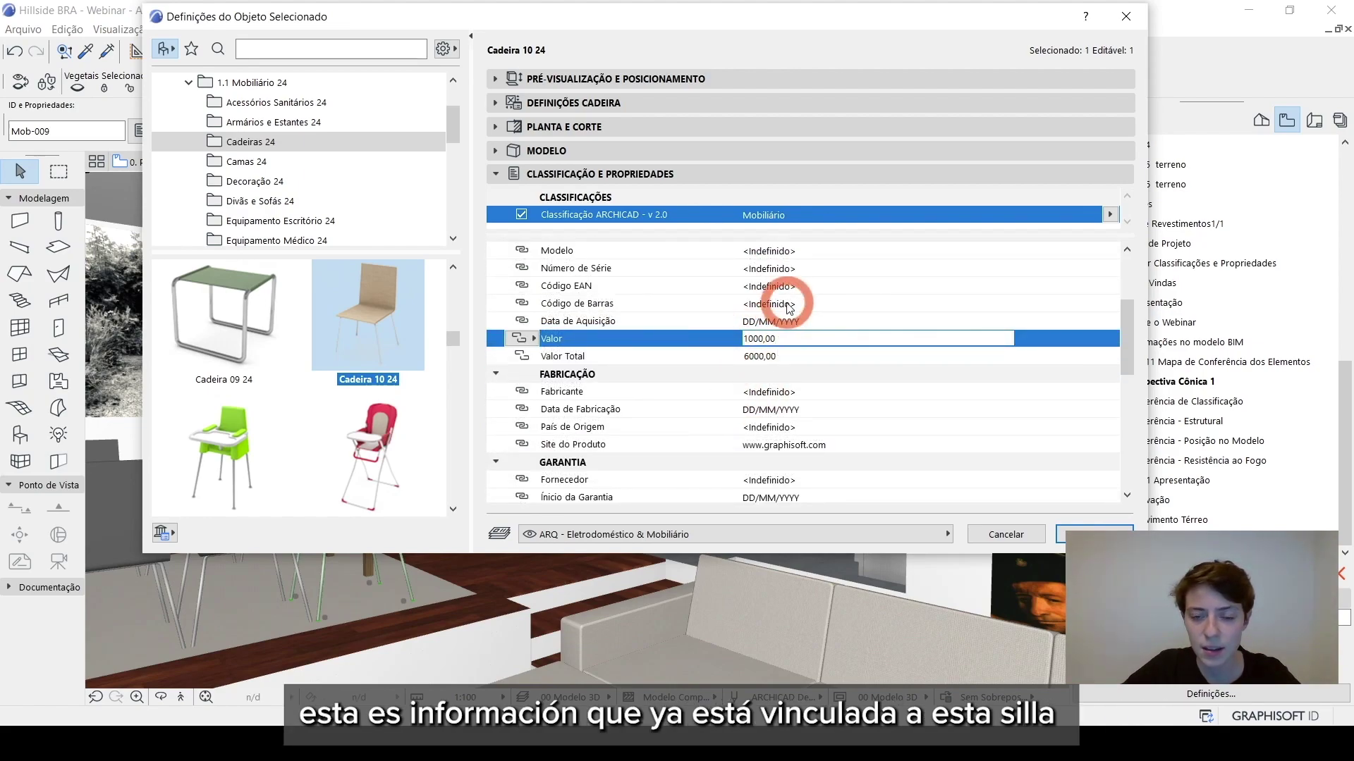
# Review the chair's Fabricação, Garantia, Meio Ambiente, text expression and IFC property groups, and close the settings without saving changes.
pyautogui.moveTo(635, 23); pyautogui.dragTo(654, 98)
pyautogui.click(628, 421)
pyautogui.scroll(-1, 642, 367)
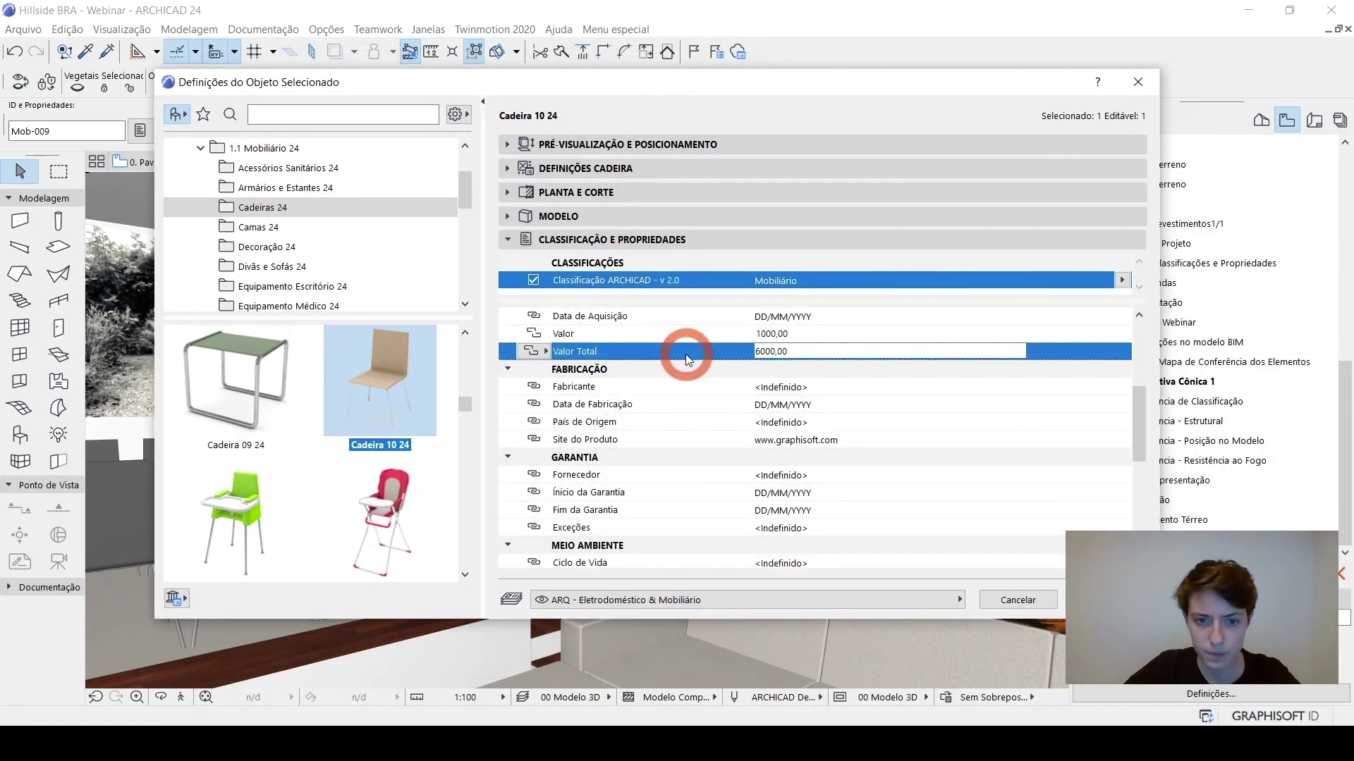
pyautogui.click(613, 373)
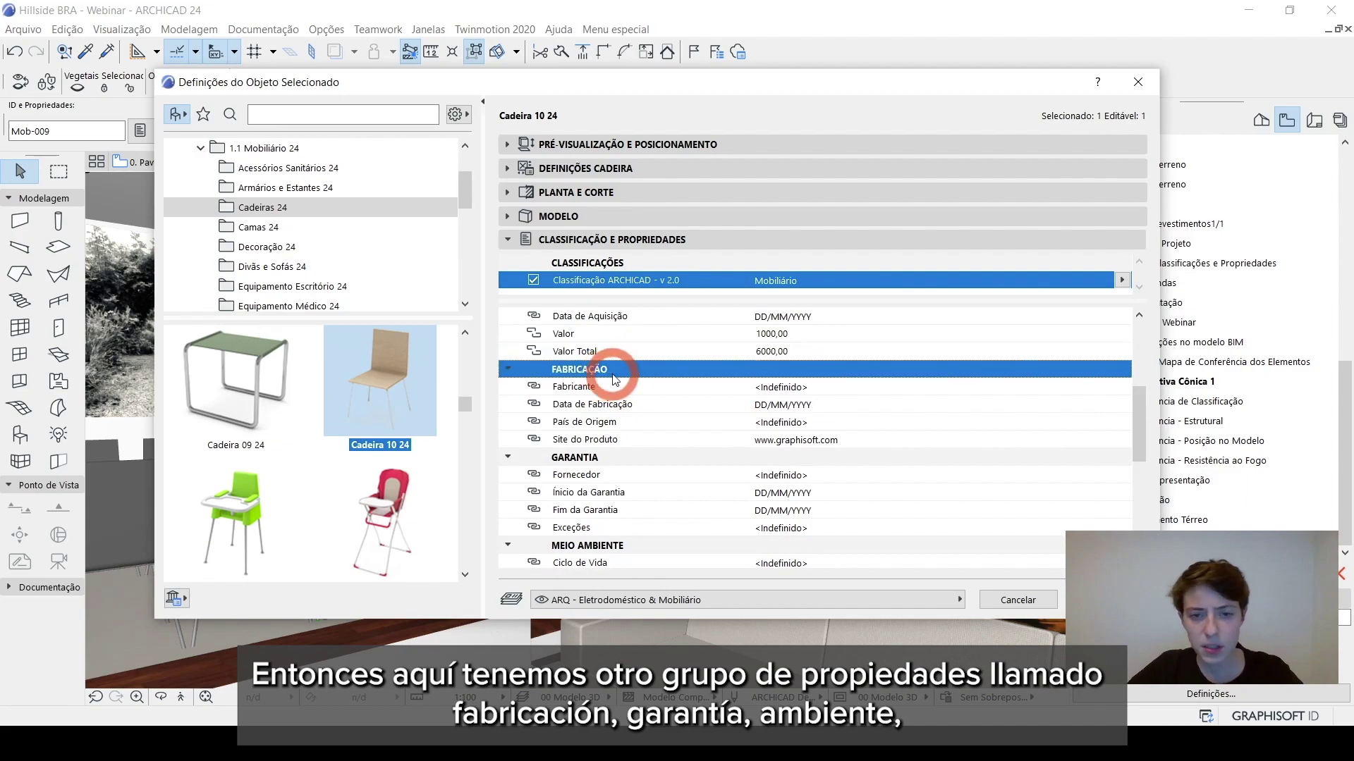
pyautogui.click(609, 456)
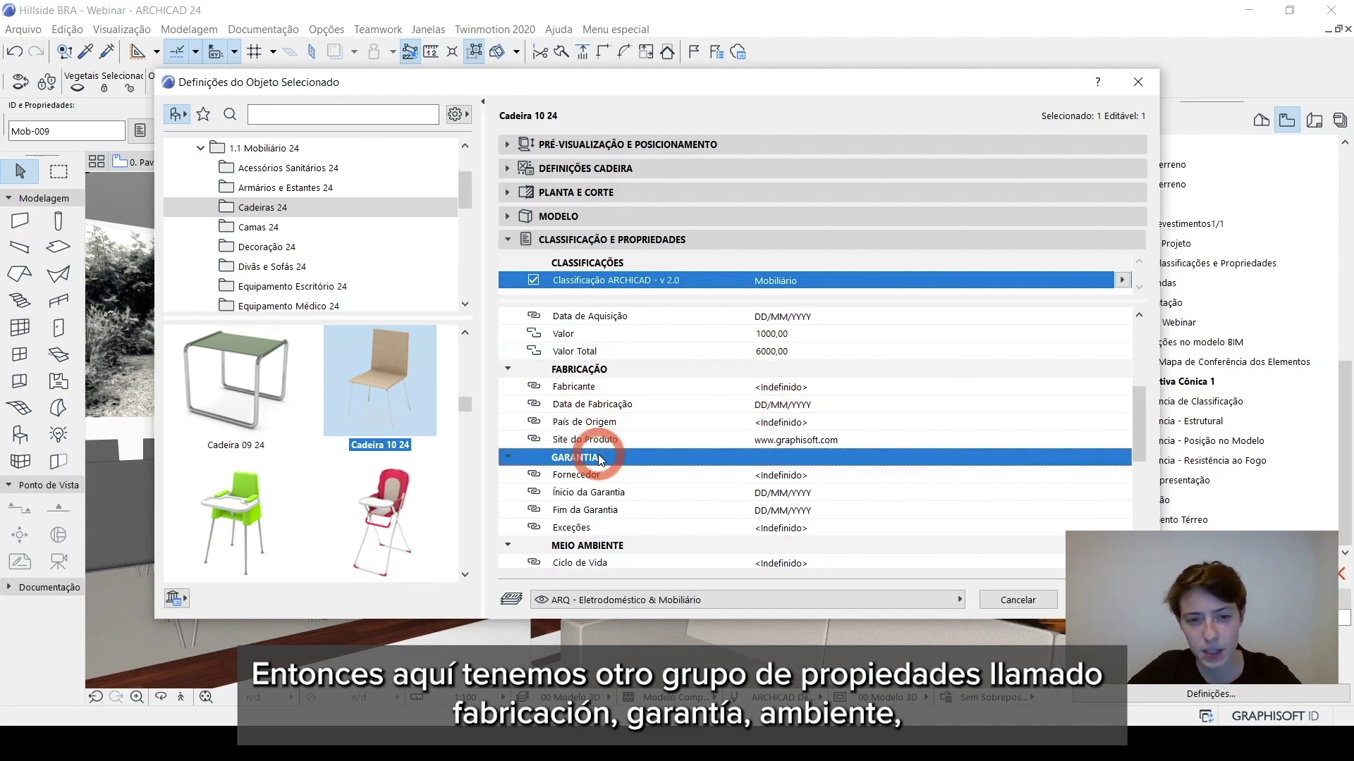
pyautogui.scroll(-2, 621, 458)
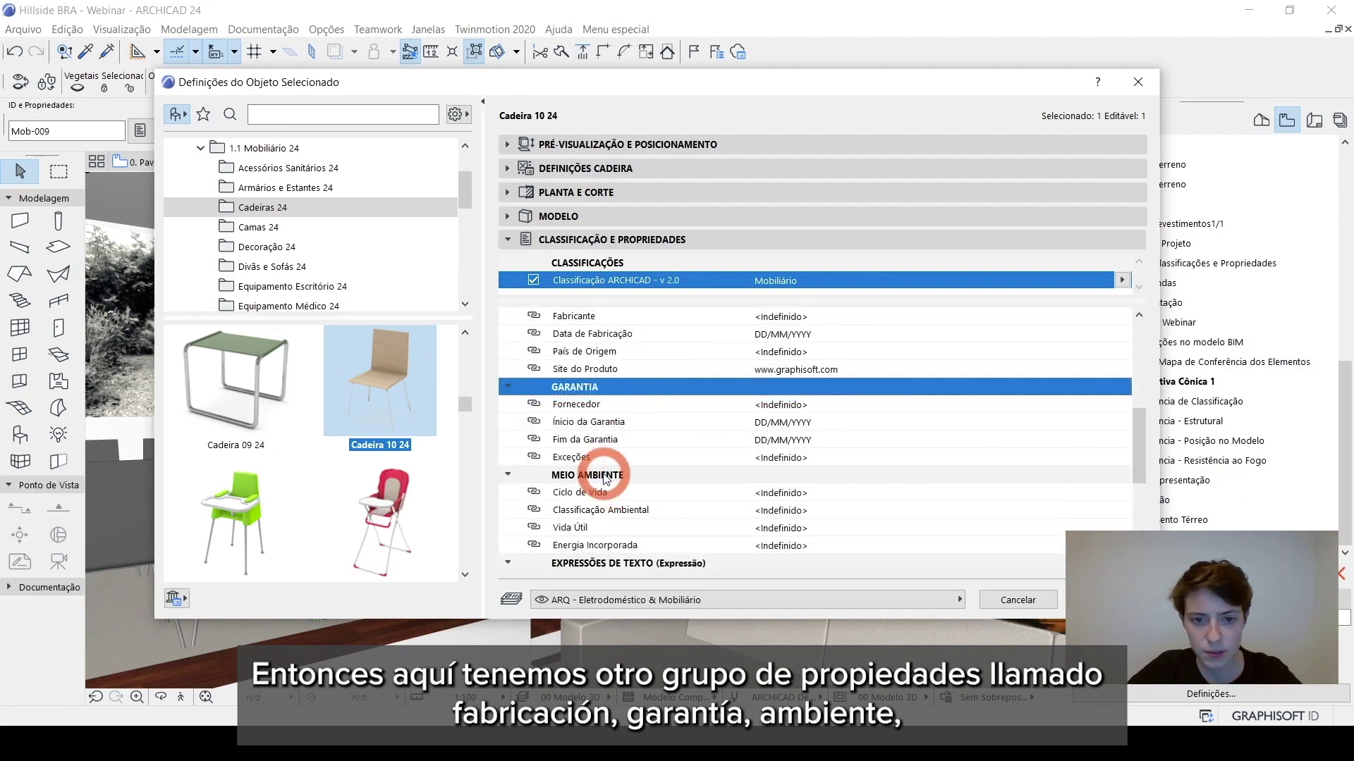
pyautogui.click(678, 407)
pyautogui.scroll(-2, 679, 423)
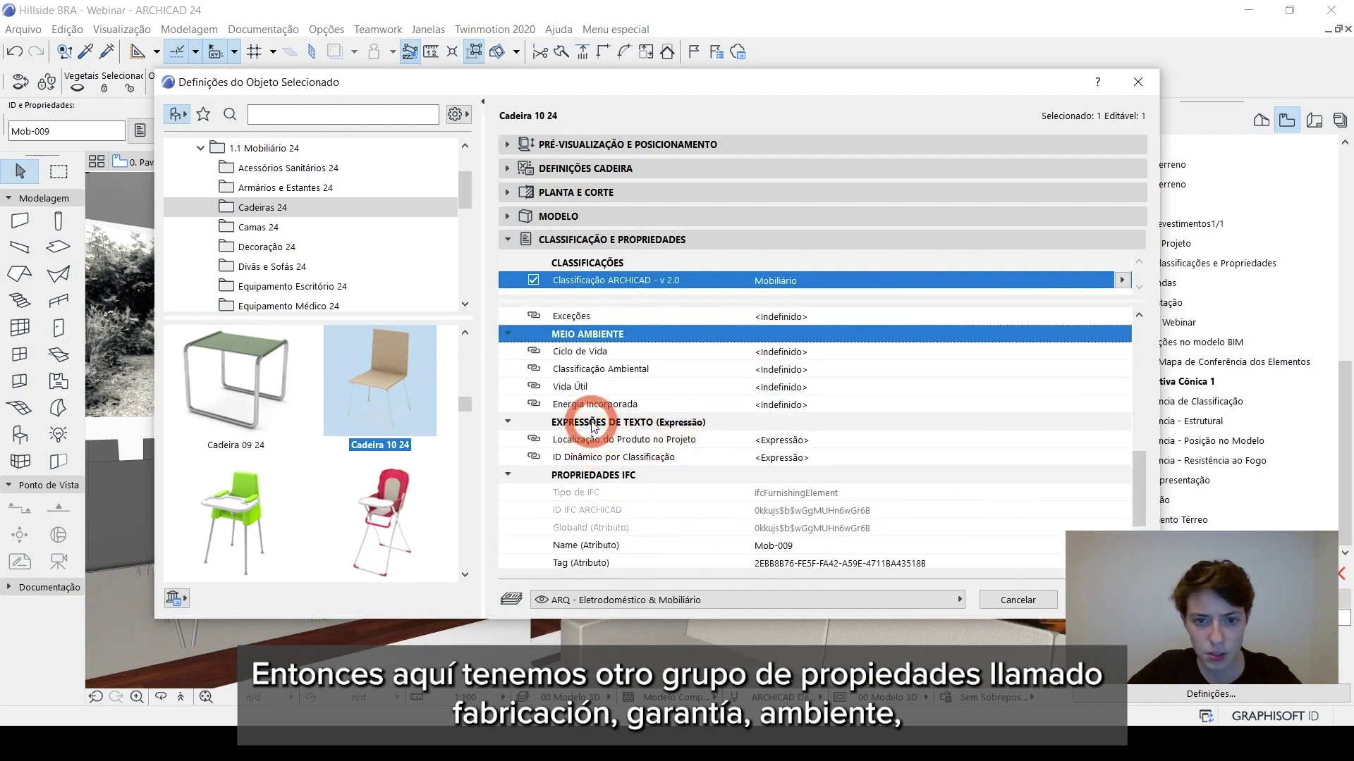
pyautogui.click(676, 421)
pyautogui.scroll(-2, 675, 421)
pyautogui.click(639, 408)
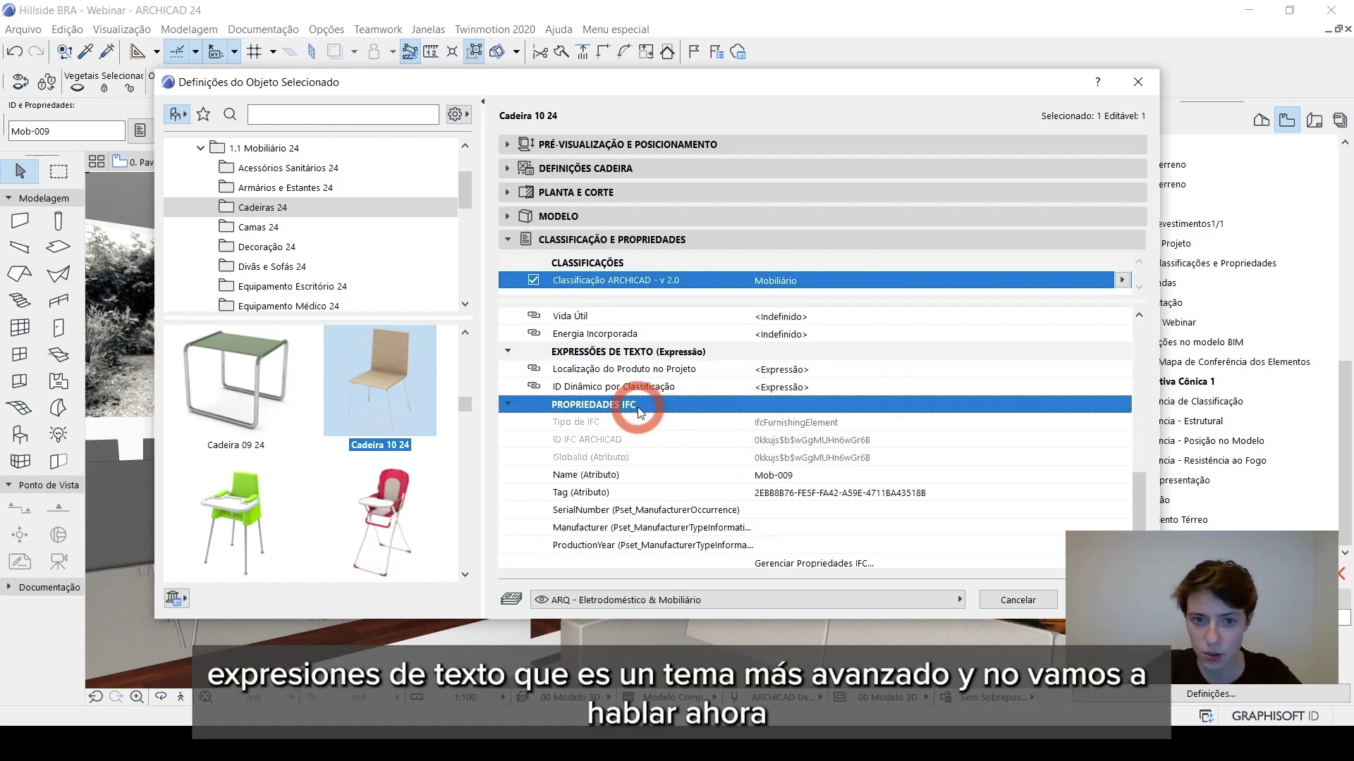
pyautogui.scroll(-1, 594, 423)
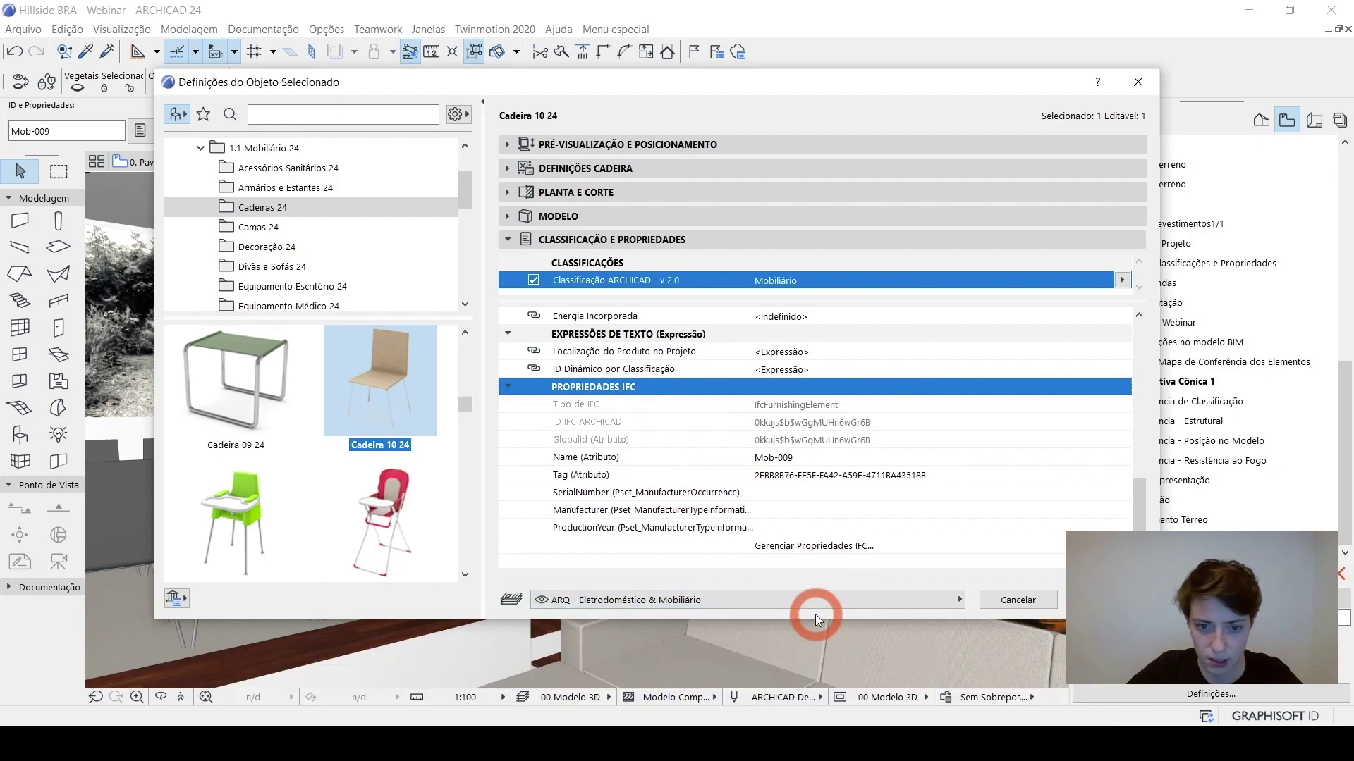
pyautogui.click(1016, 603)
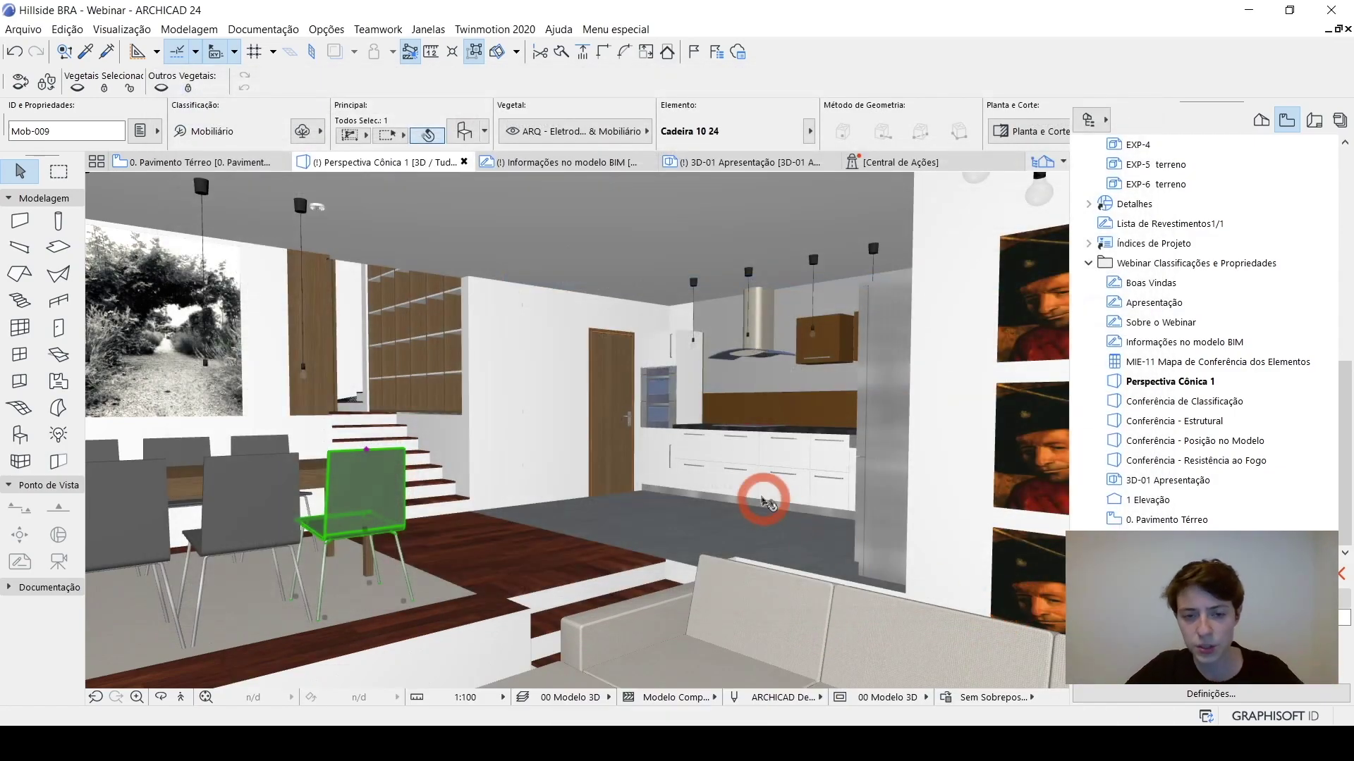
# Deselect the chair and view the whole house from outside at several angles.
pyautogui.press('Escape')
pyautogui.scroll(-10, 689, 454)
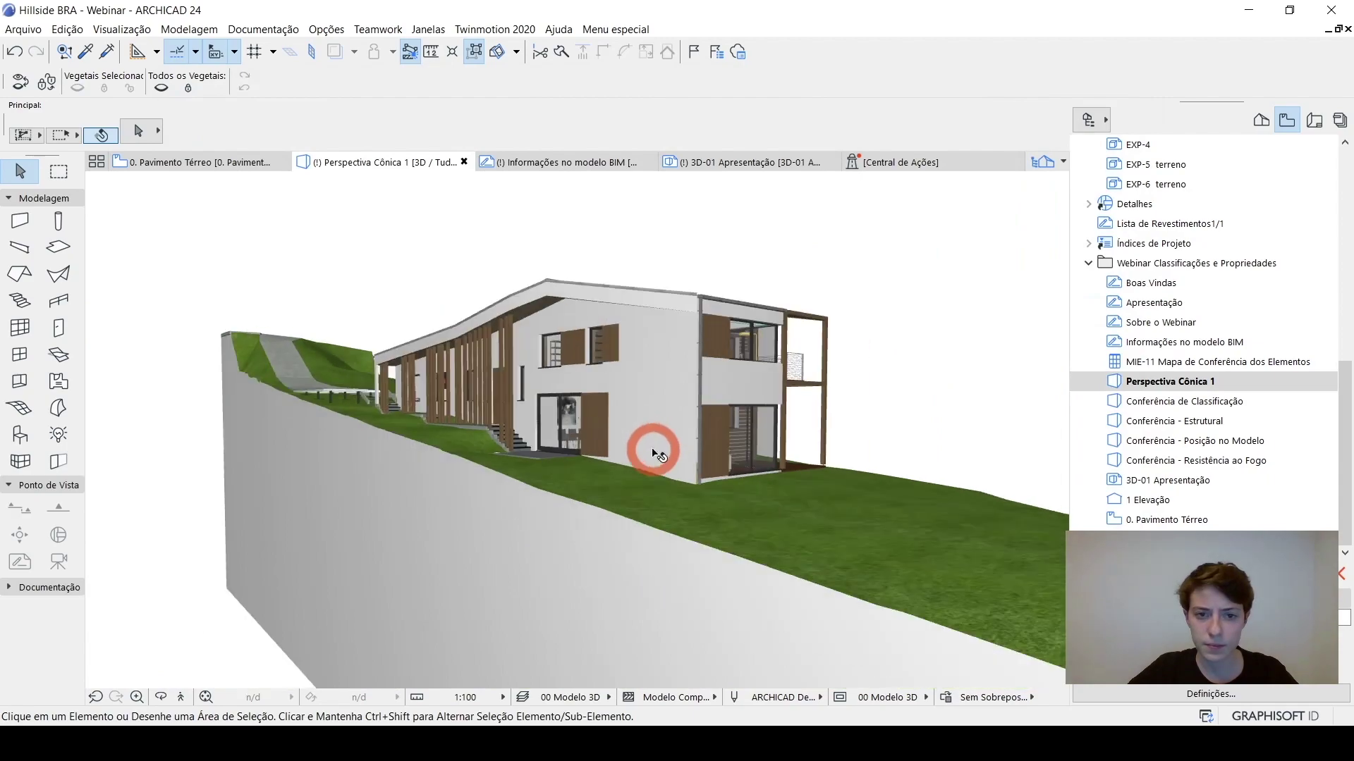
pyautogui.keyDown('shift'); pyautogui.moveTo(652, 452); pyautogui.dragTo(703, 441, button='middle'); pyautogui.keyUp('shift')
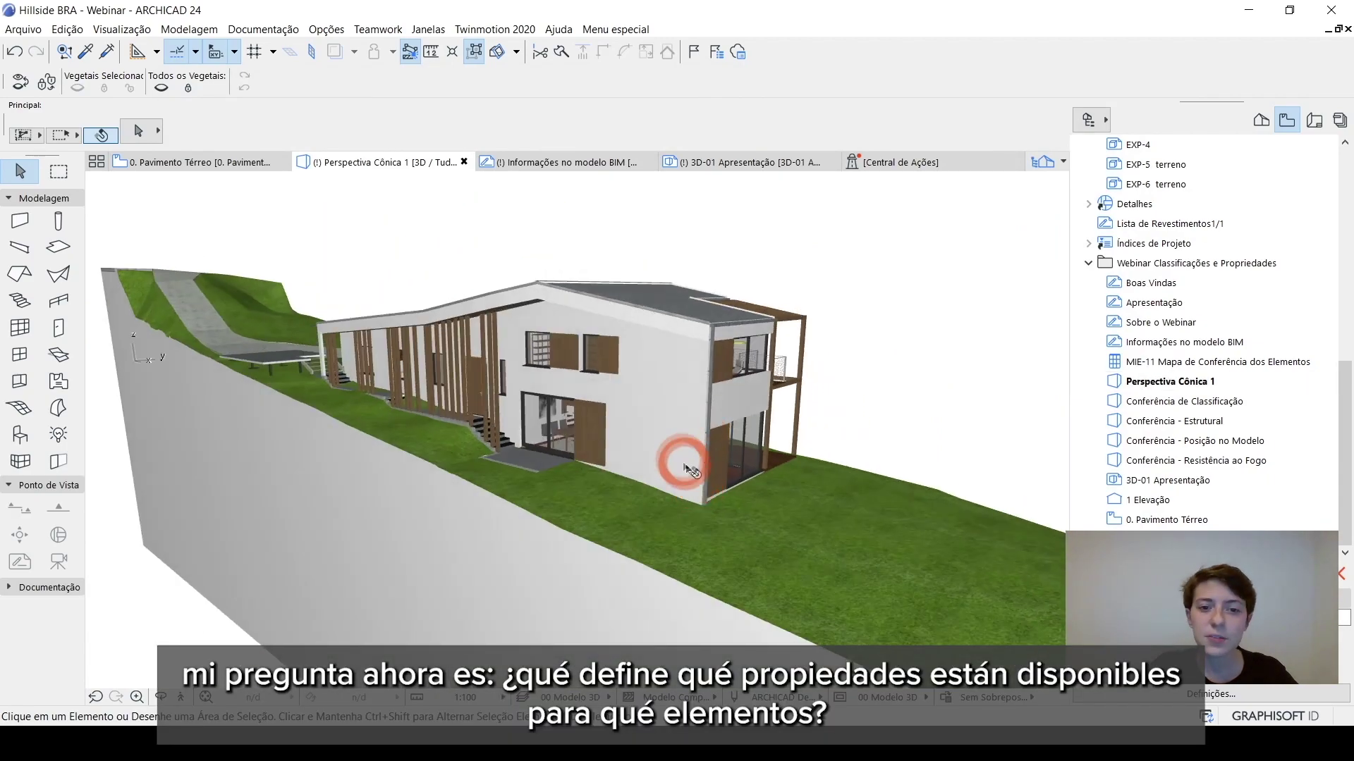
pyautogui.keyDown('shift'); pyautogui.moveTo(830, 502); pyautogui.dragTo(761, 508, button='middle'); pyautogui.keyUp('shift')
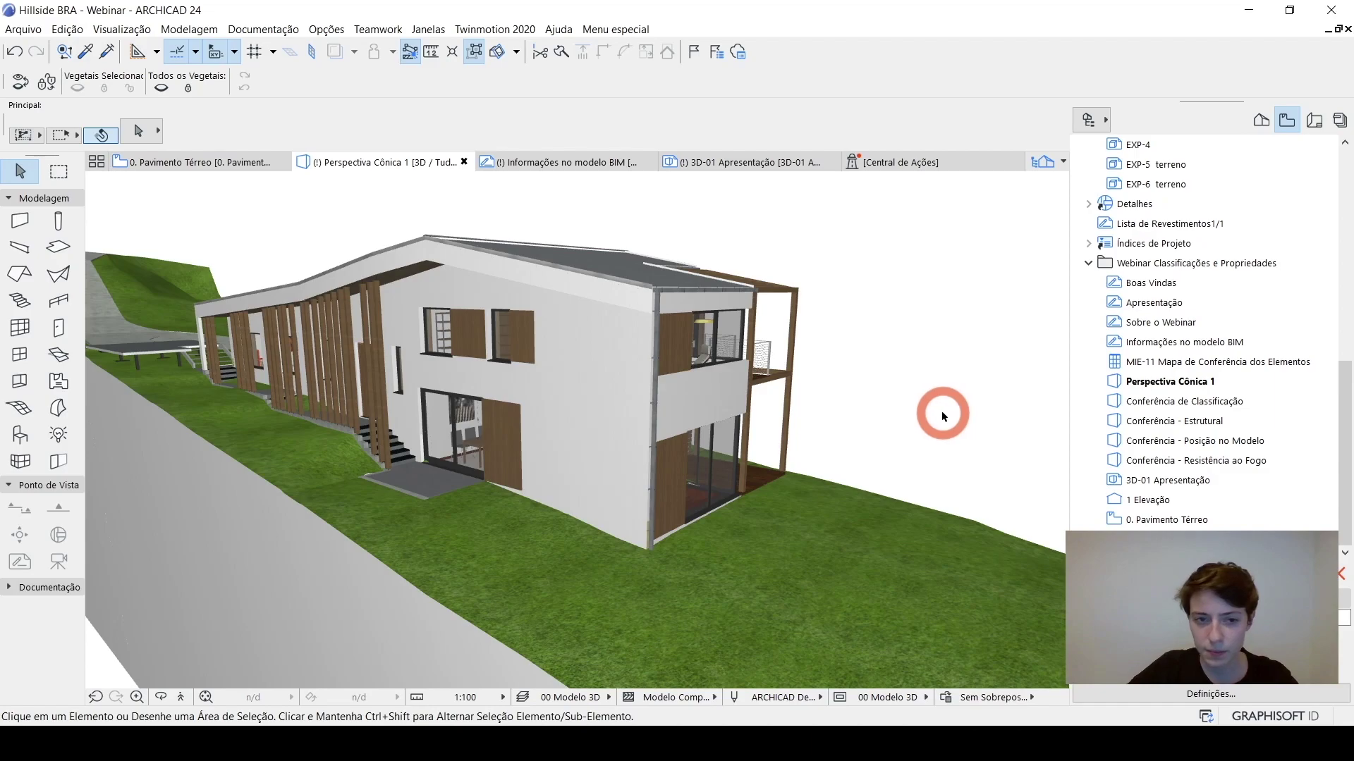
pyautogui.keyDown('shift'); pyautogui.moveTo(902, 412); pyautogui.dragTo(562, 403, button='middle'); pyautogui.keyUp('shift')
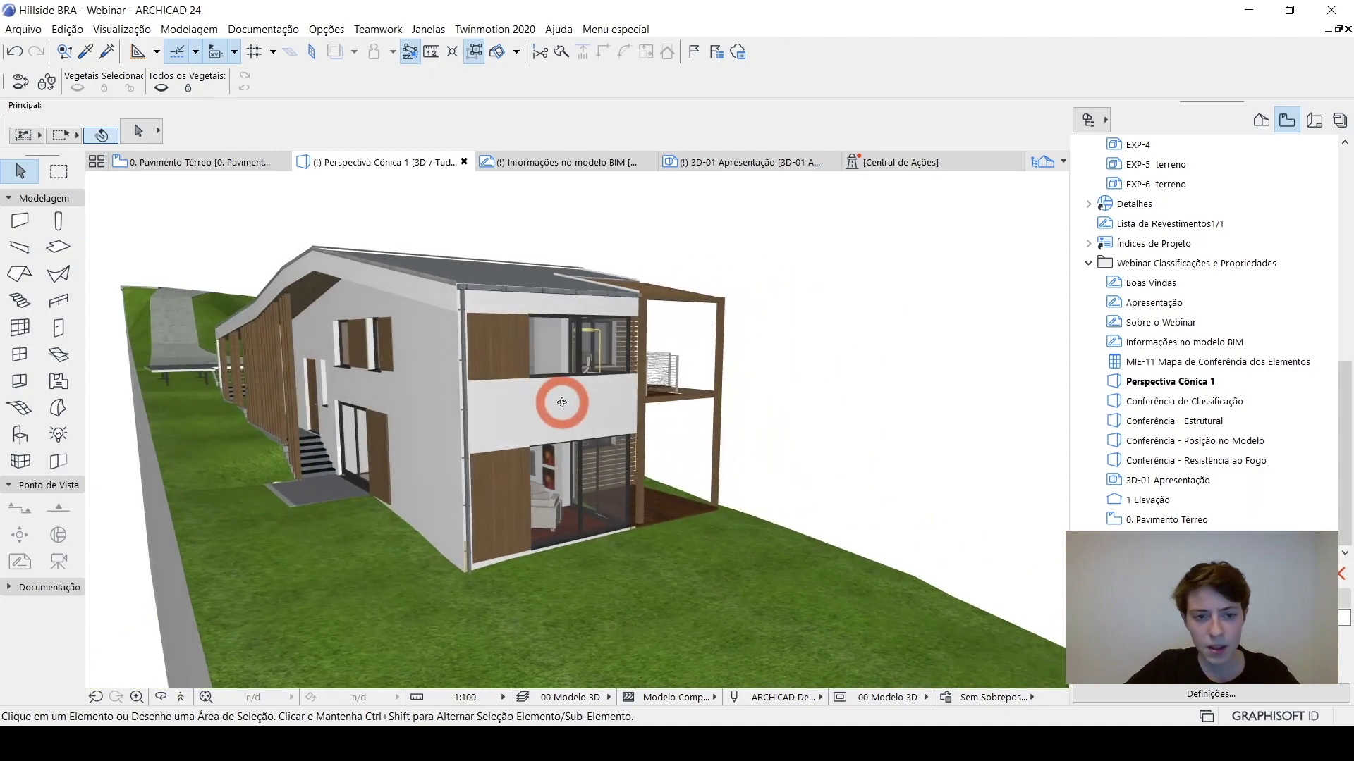
pyautogui.keyDown('shift'); pyautogui.moveTo(502, 433); pyautogui.dragTo(633, 451, button='middle'); pyautogui.keyUp('shift')
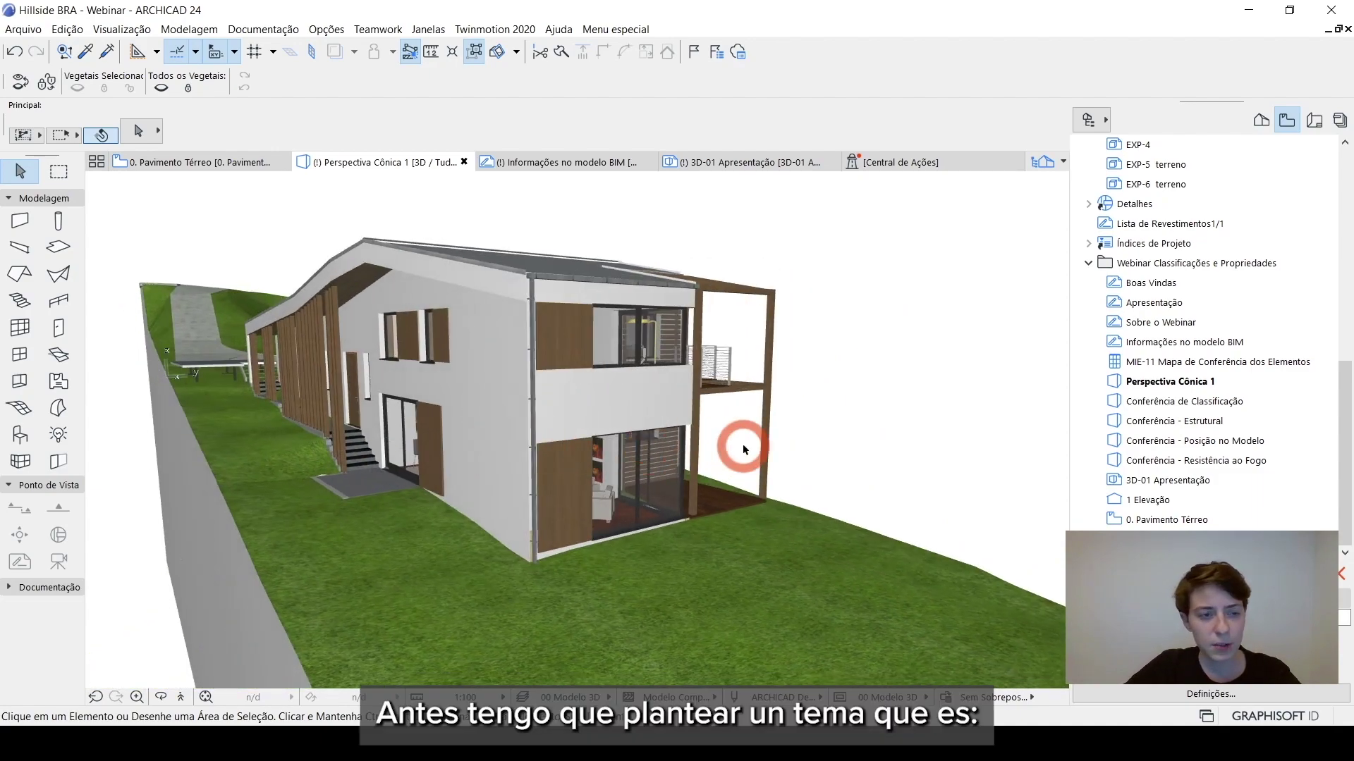
pyautogui.keyDown('shift'); pyautogui.moveTo(432, 474); pyautogui.dragTo(471, 468, button='middle'); pyautogui.keyUp('shift')
pyautogui.click(791, 428)
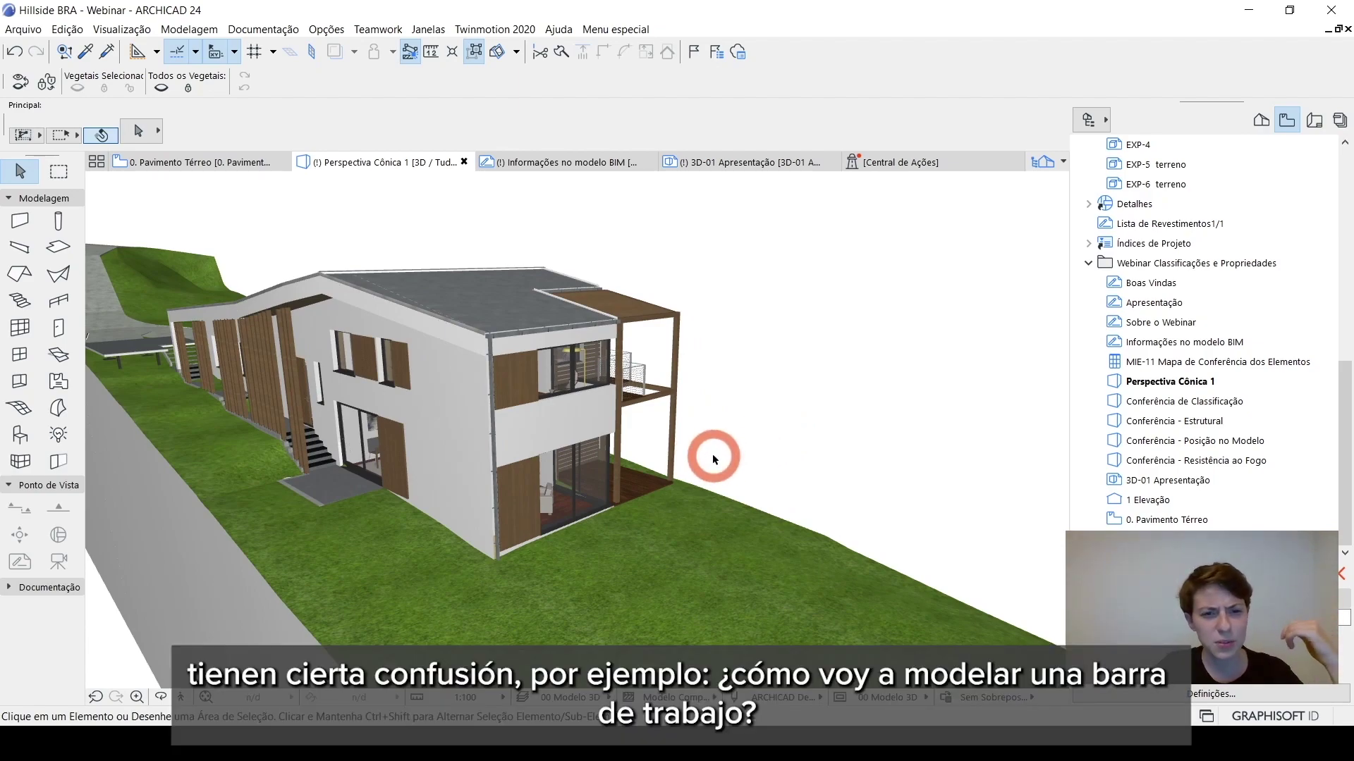
pyautogui.keyDown('shift'); pyautogui.moveTo(466, 506); pyautogui.dragTo(625, 515, button='middle'); pyautogui.keyUp('shift')
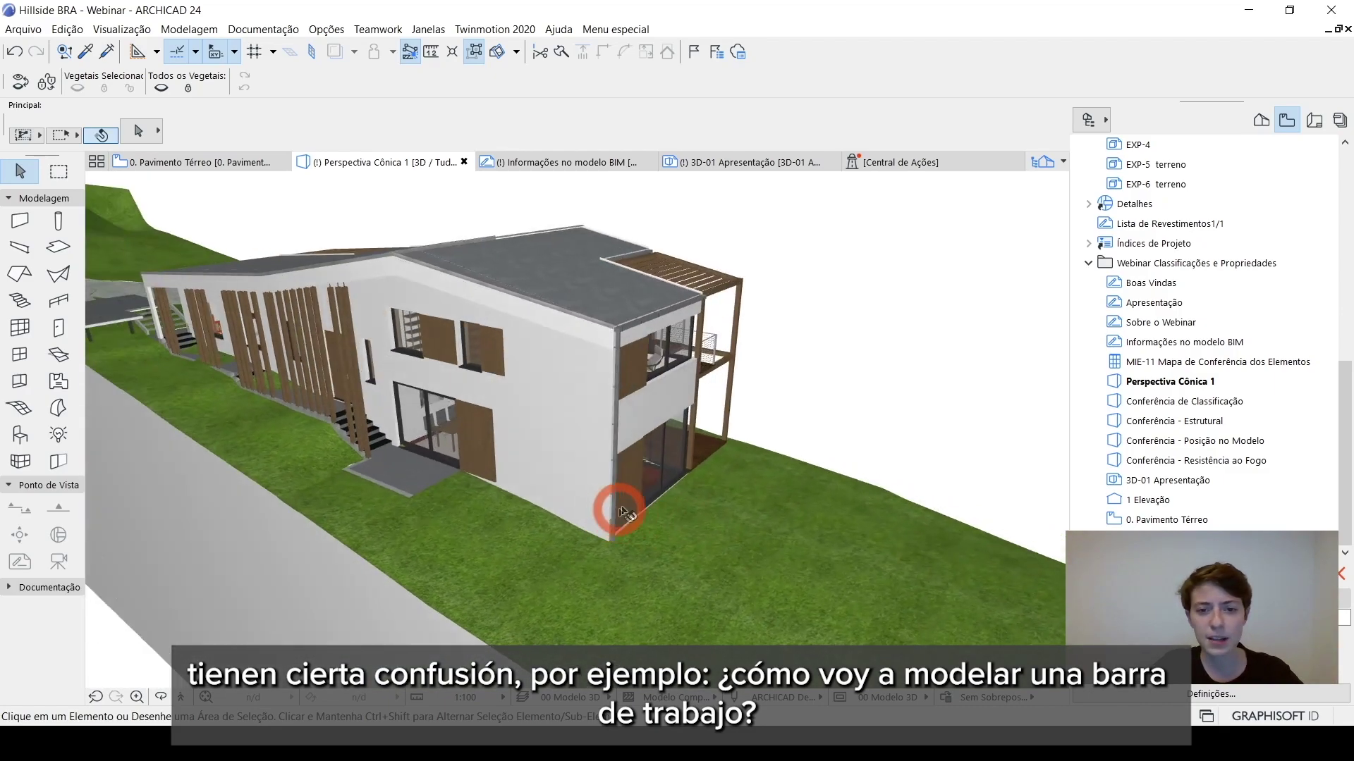
# Go into the house to examine the kitchen worktop, and return to the exterior view.
pyautogui.scroll(10, 400, 469)
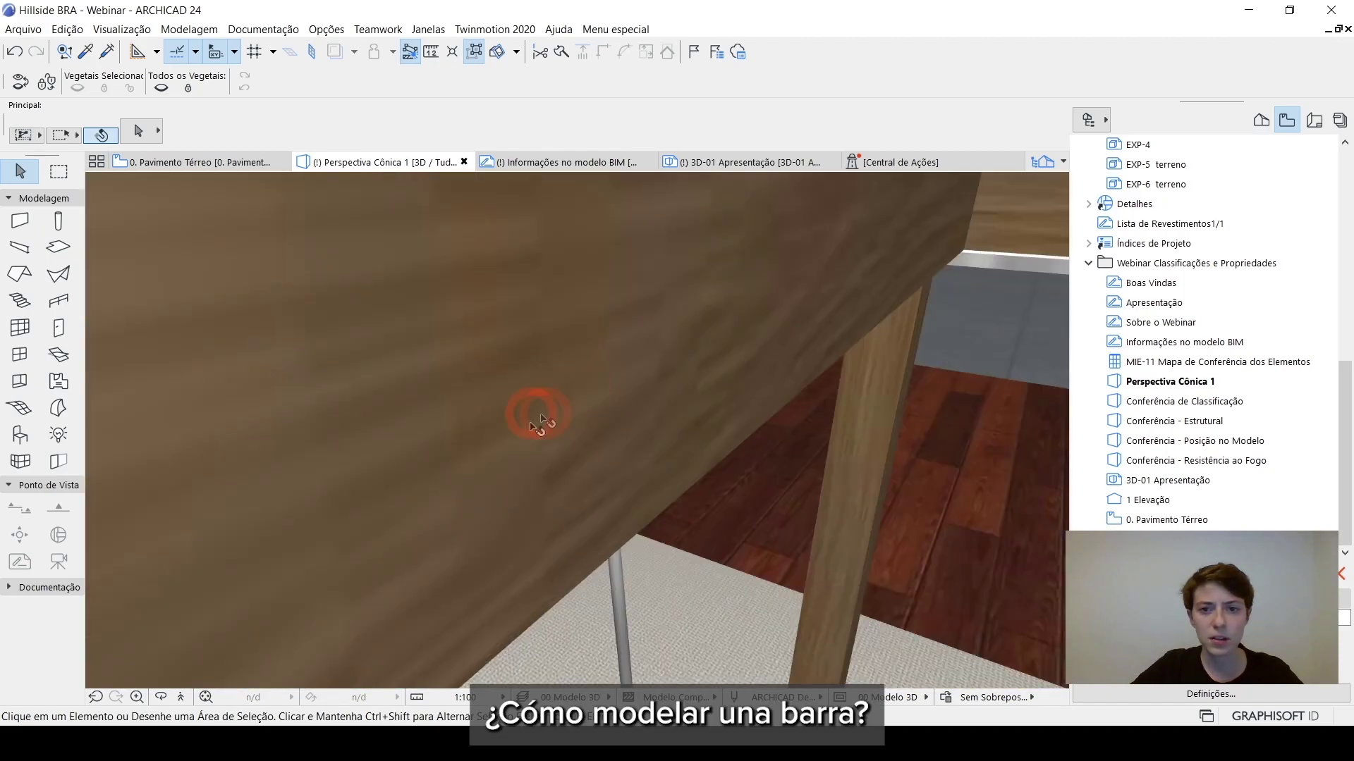
pyautogui.keyDown('shift'); pyautogui.moveTo(540, 421); pyautogui.dragTo(856, 384, button='middle'); pyautogui.keyUp('shift')
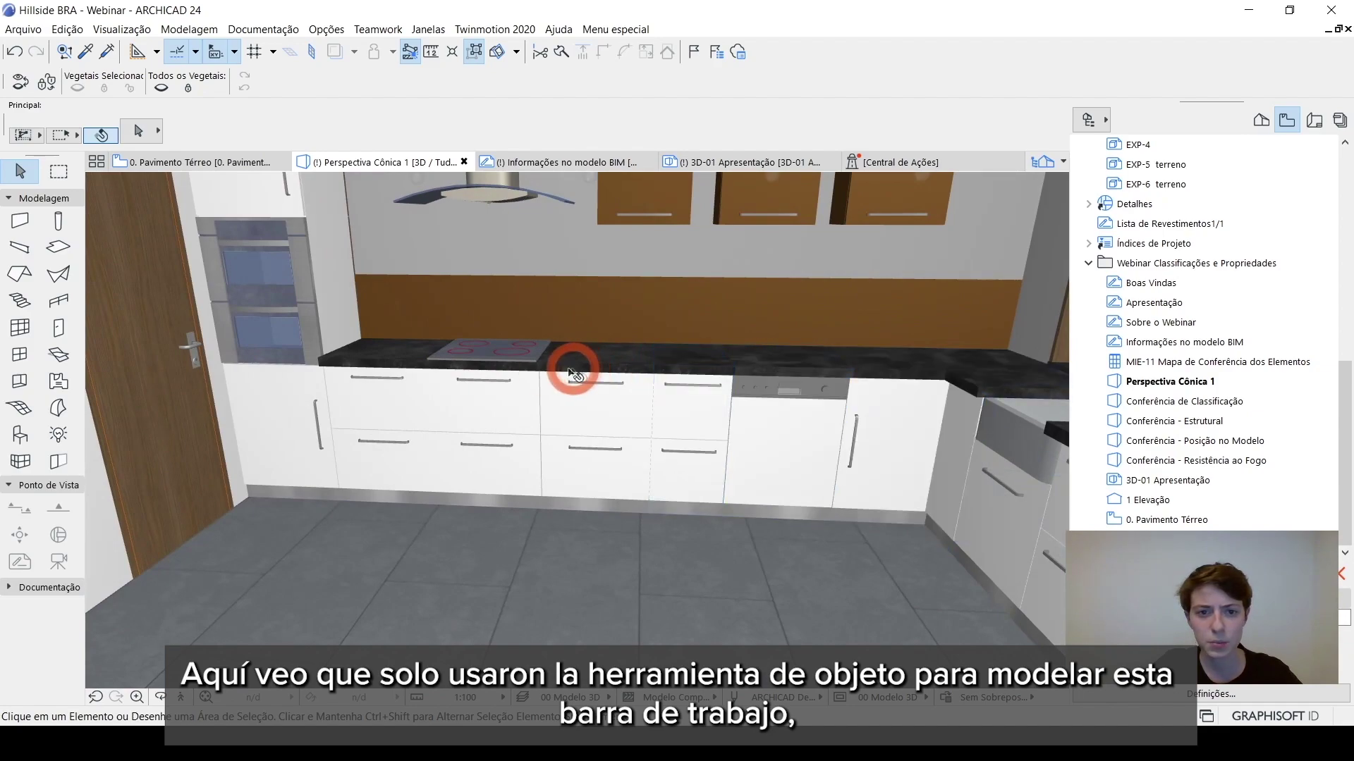
pyautogui.keyDown('shift'); pyautogui.moveTo(707, 454); pyautogui.dragTo(841, 436, button='middle'); pyautogui.keyUp('shift')
pyautogui.keyDown('shift'); pyautogui.moveTo(656, 414); pyautogui.dragTo(420, 444, button='middle'); pyautogui.keyUp('shift')
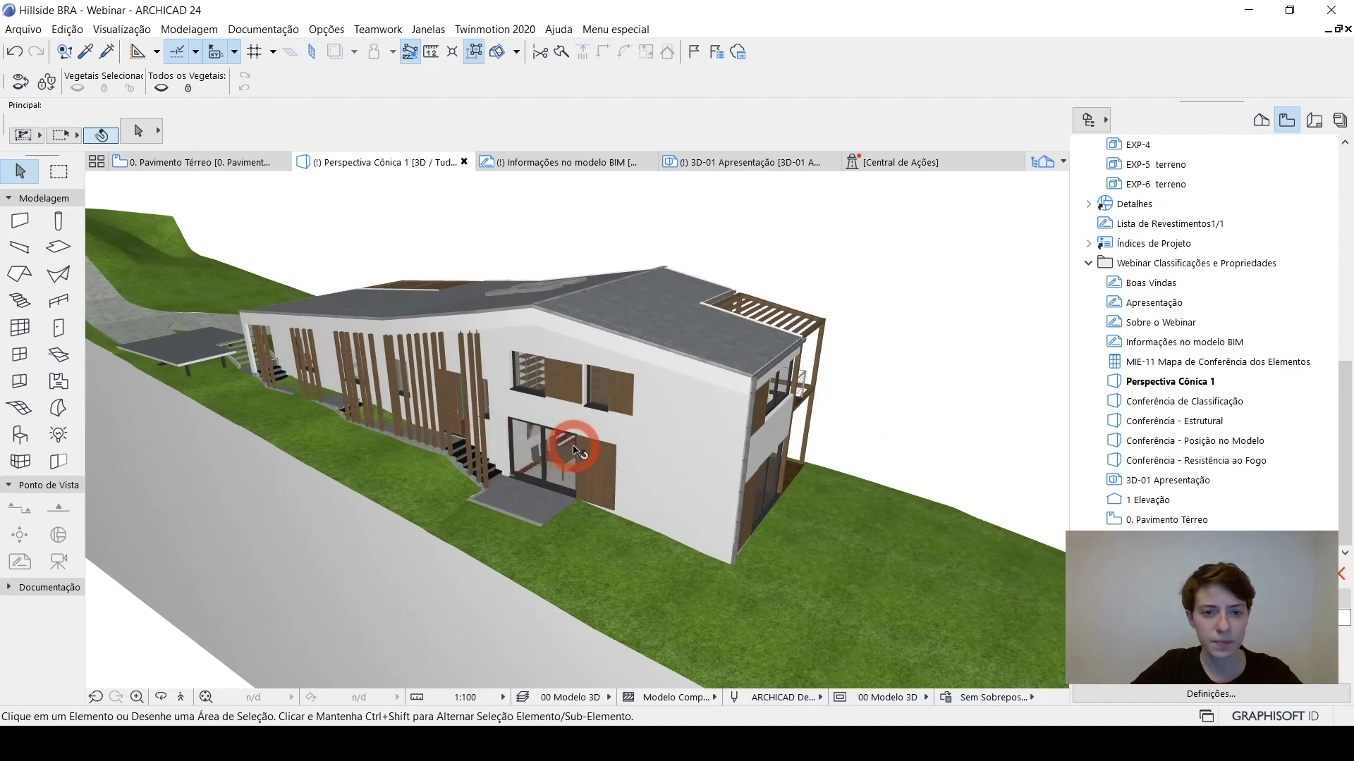
# Activate the Slab tool and apply the favorite Laje Genérica - Default to its default settings.
pyautogui.moveTo(575, 449); pyautogui.dragTo(943, 387)
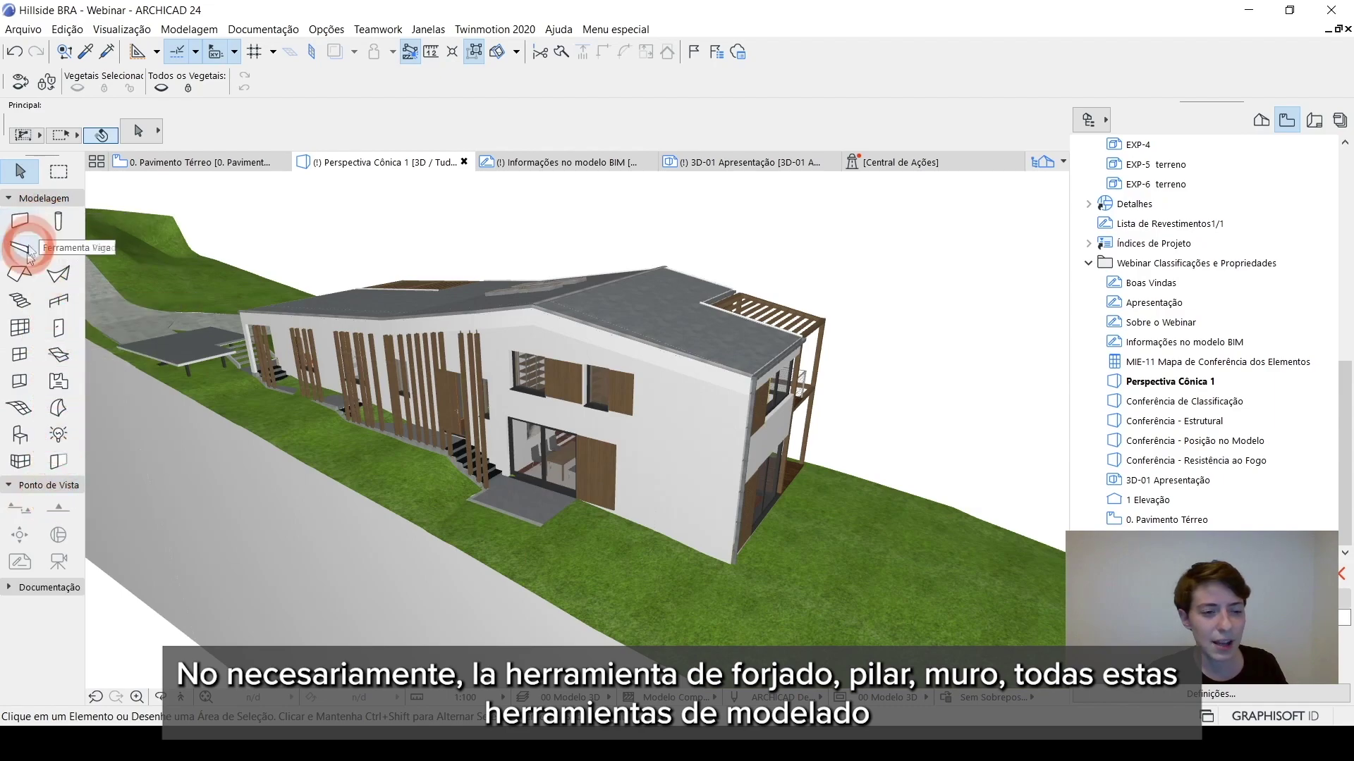
pyautogui.moveTo(444, 256); pyautogui.dragTo(507, 393, button='middle')
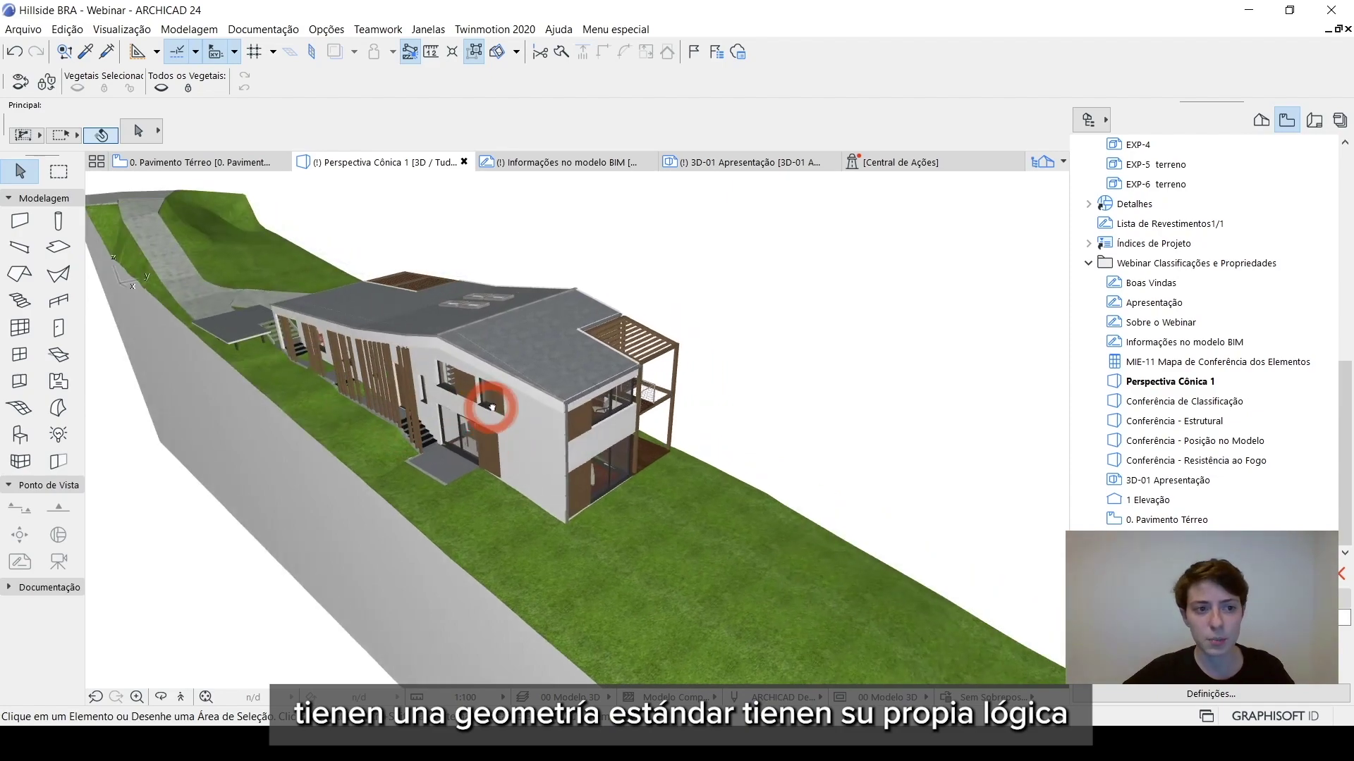
pyautogui.click(54, 248)
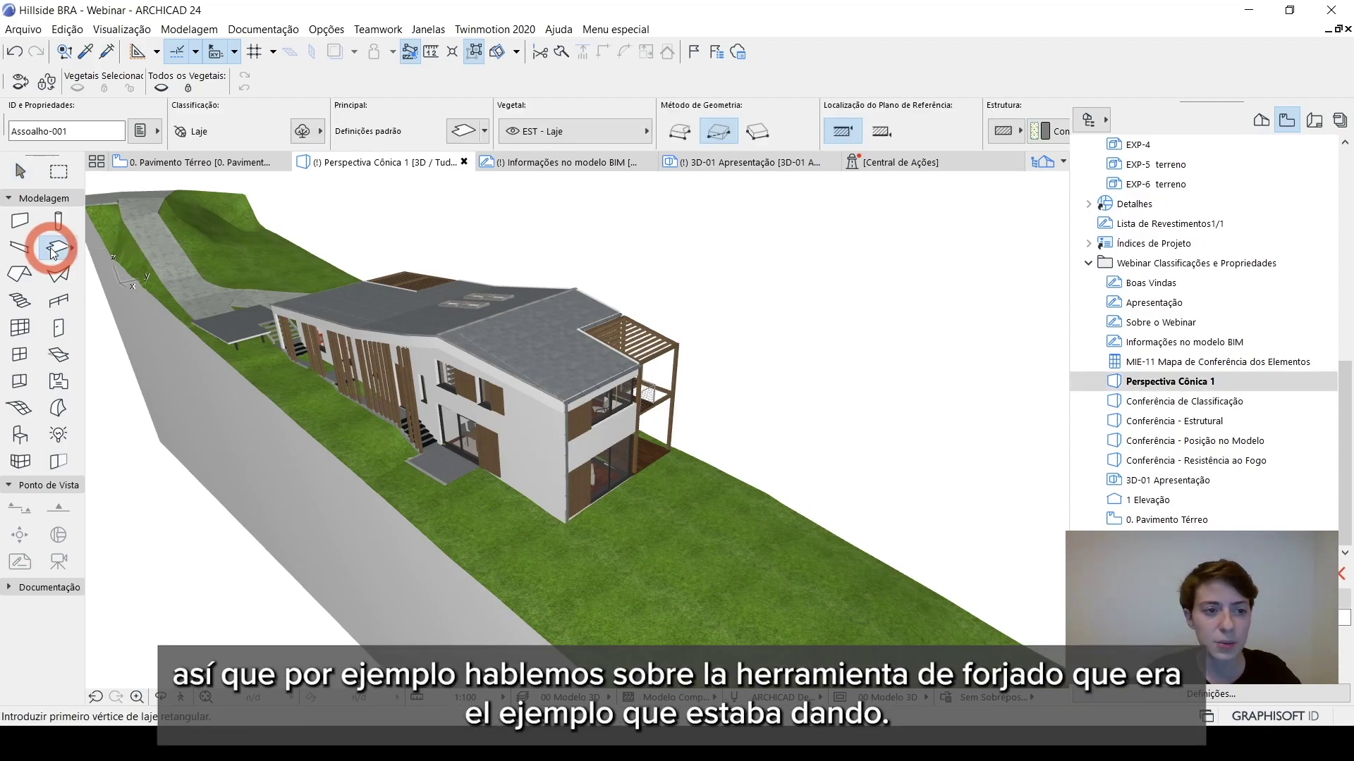
pyautogui.moveTo(467, 366); pyautogui.dragTo(389, 389, button='middle')
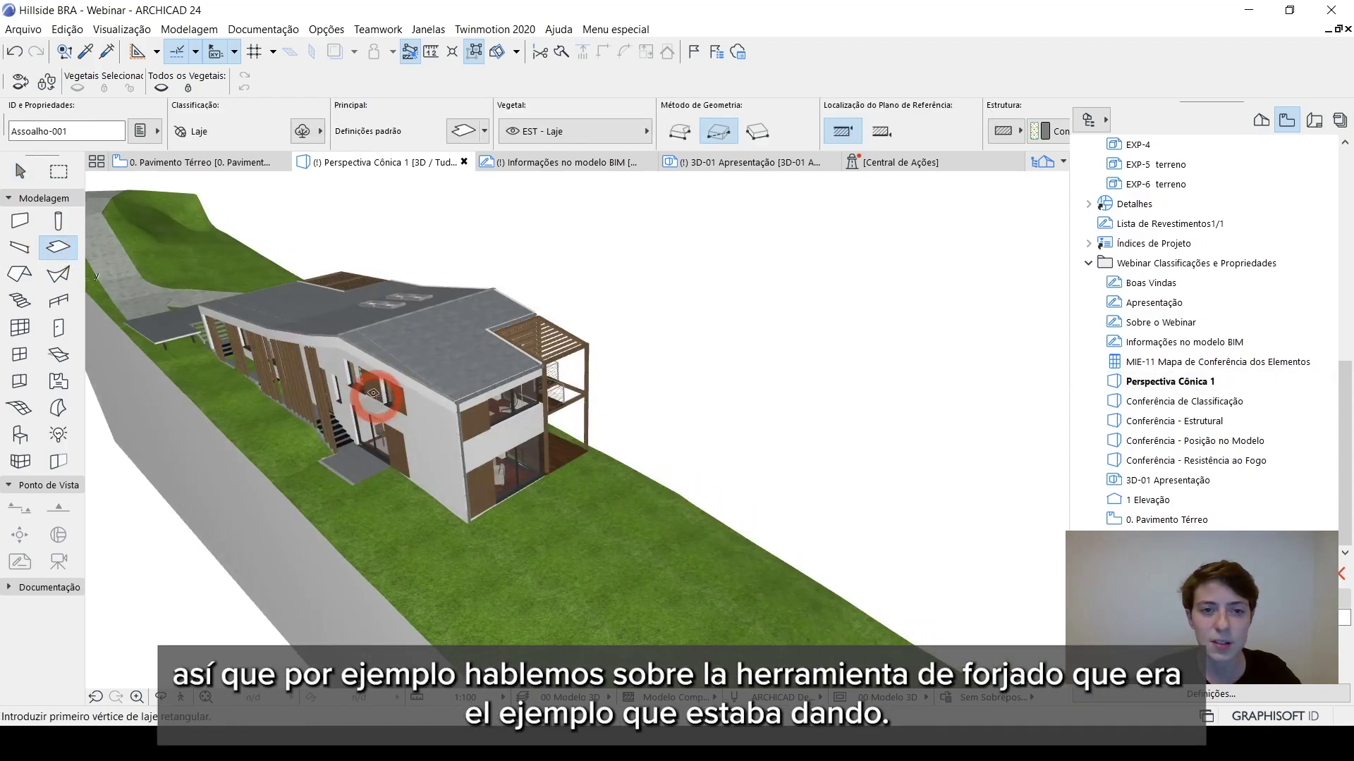
pyautogui.click(485, 131)
pyautogui.click(485, 131)
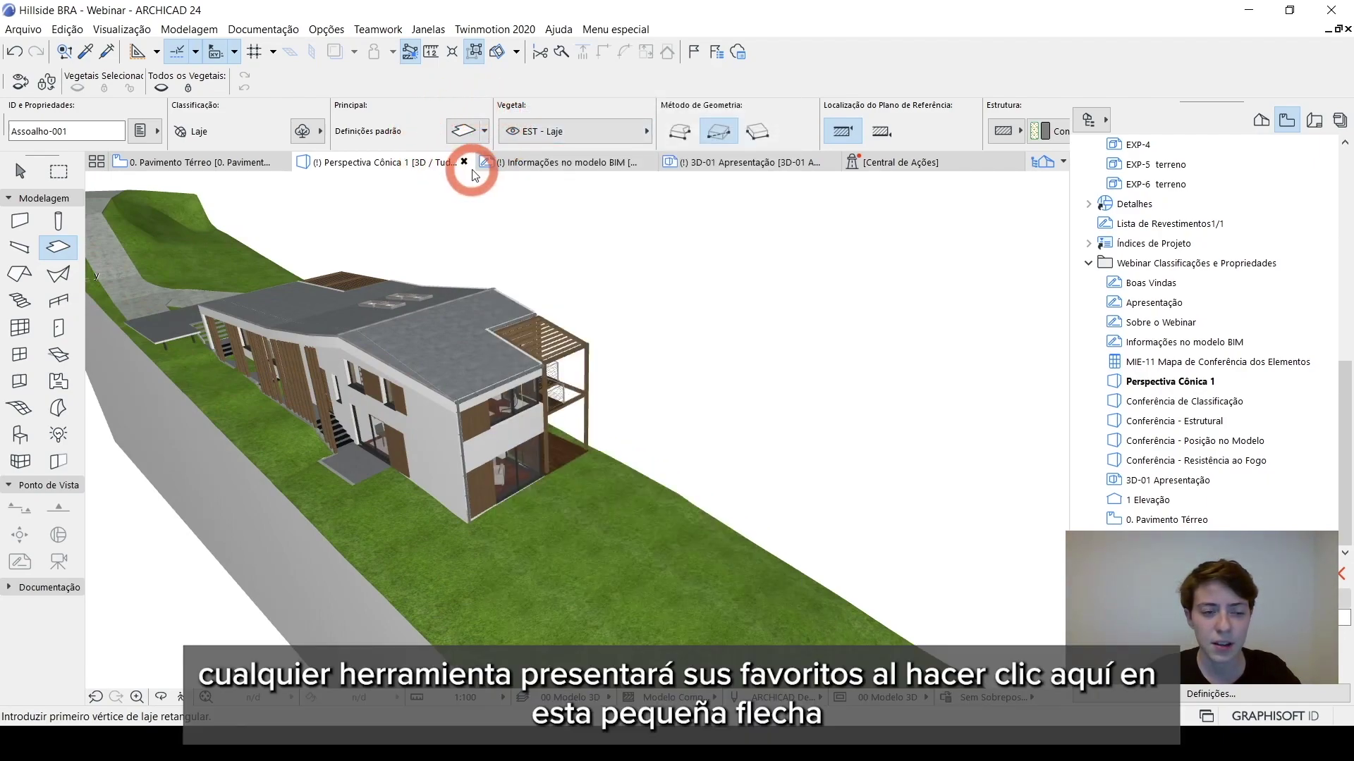
pyautogui.click(485, 132)
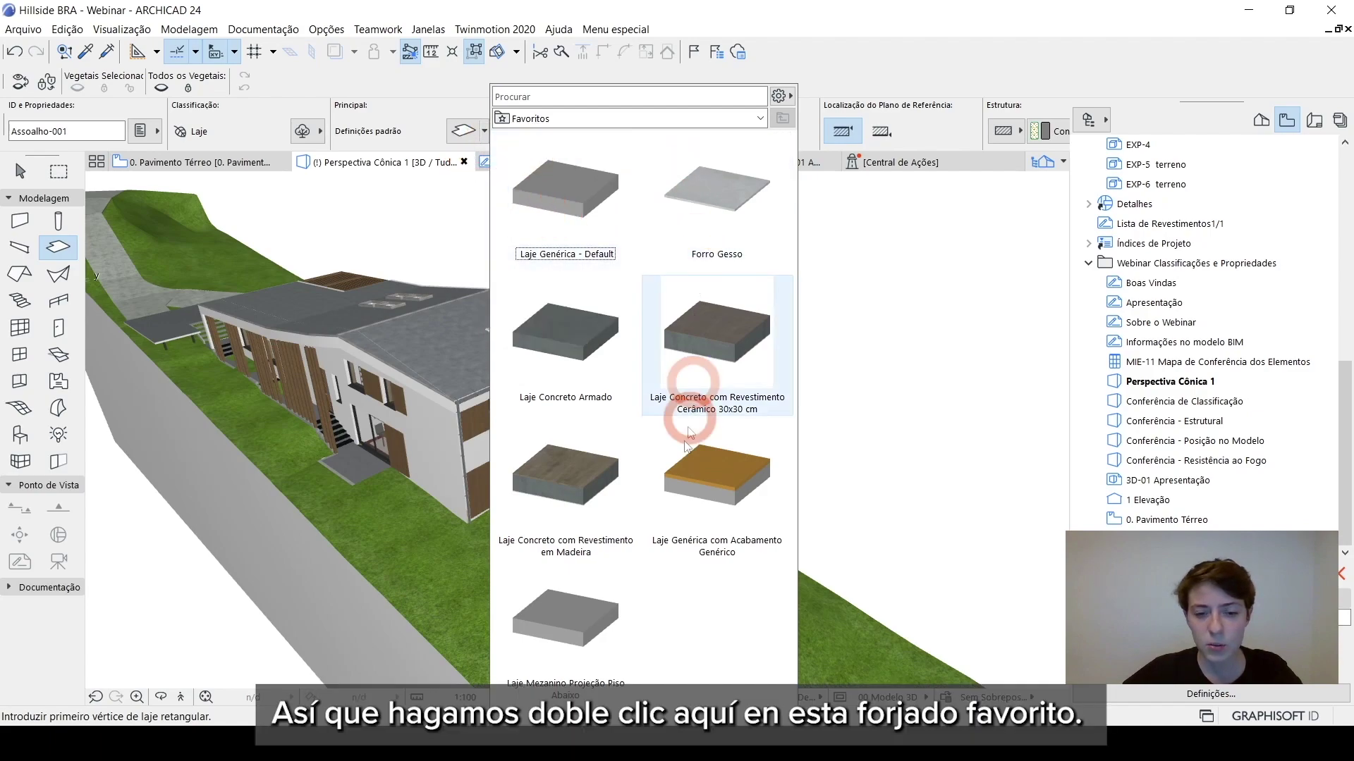
pyautogui.doubleClick(559, 192)
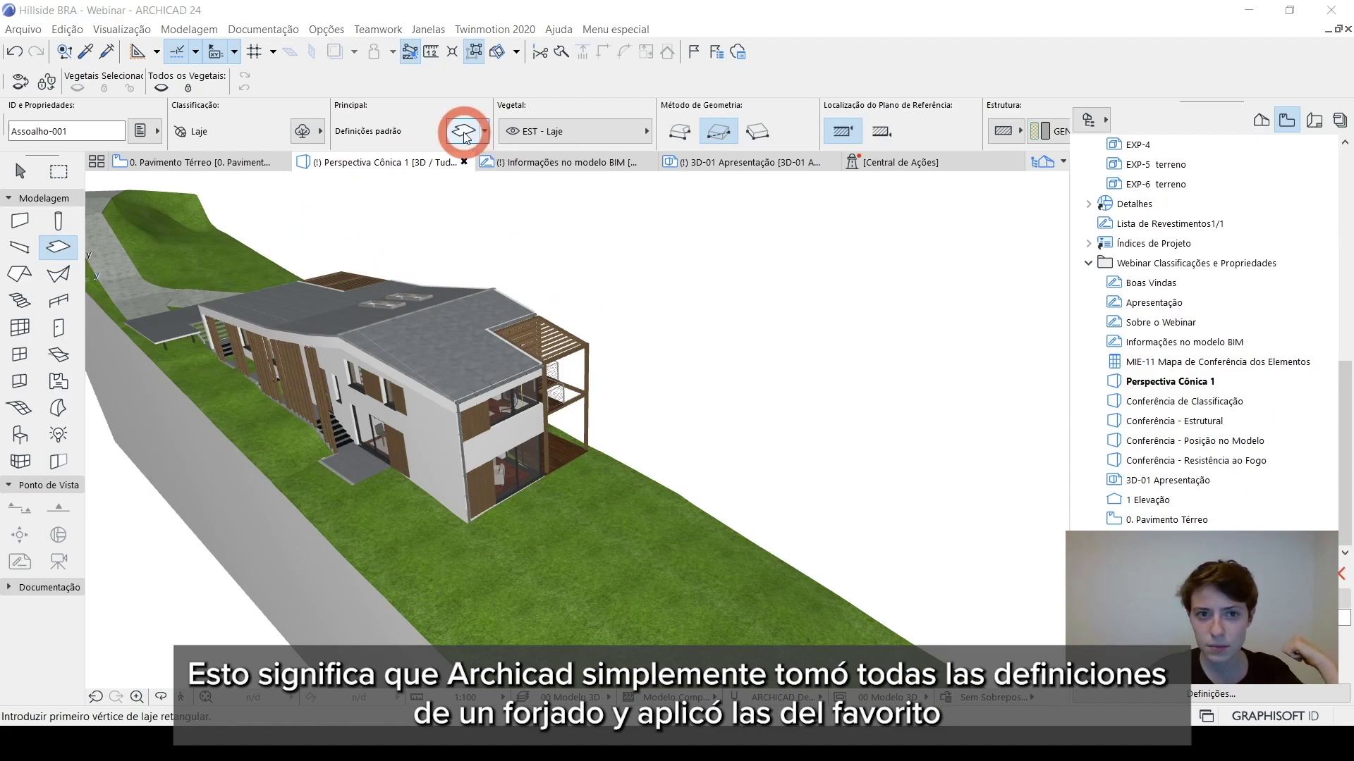
# Open the Slab tool's default settings and reapply the favorite Laje Genérica - Default.
pyautogui.hotkey('ctrl', 't')
pyautogui.moveTo(564, 18); pyautogui.dragTo(852, 62)
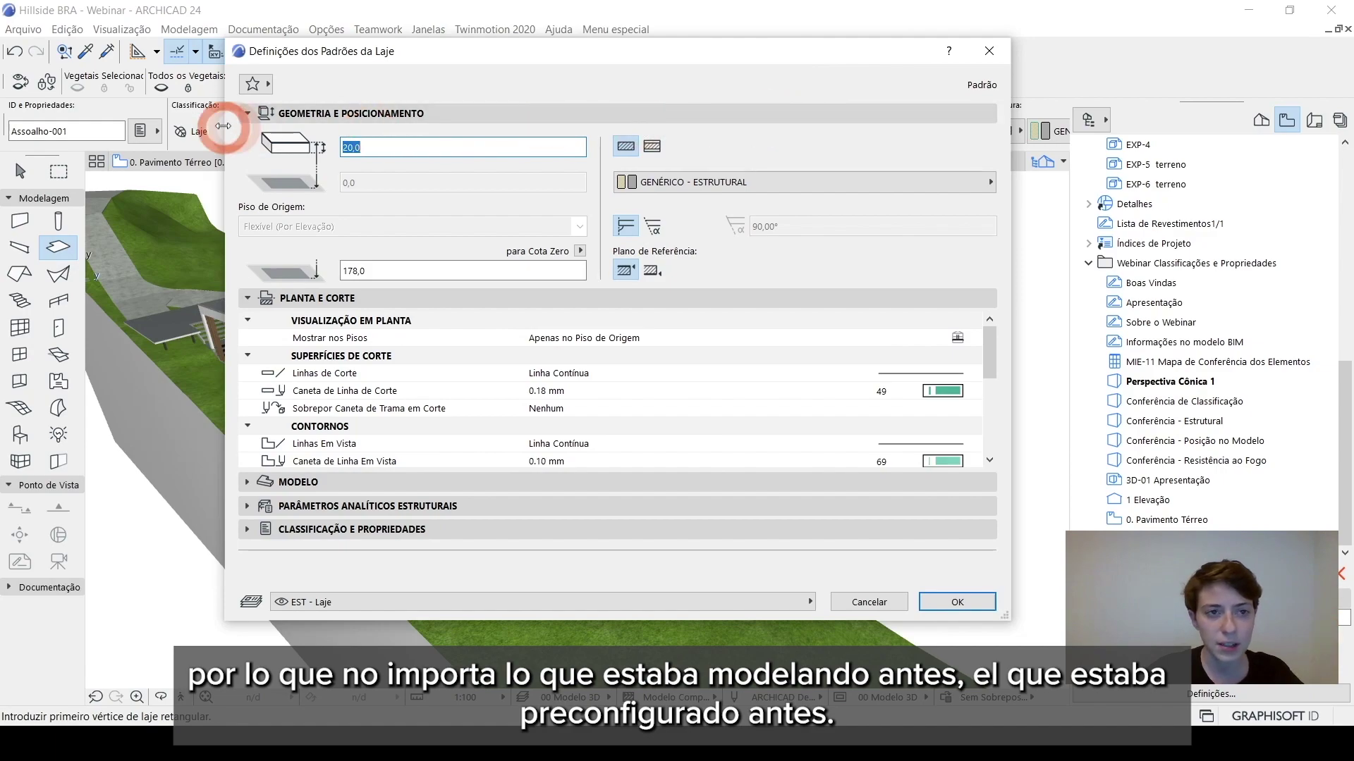
pyautogui.click(262, 88)
pyautogui.doubleClick(141, 198)
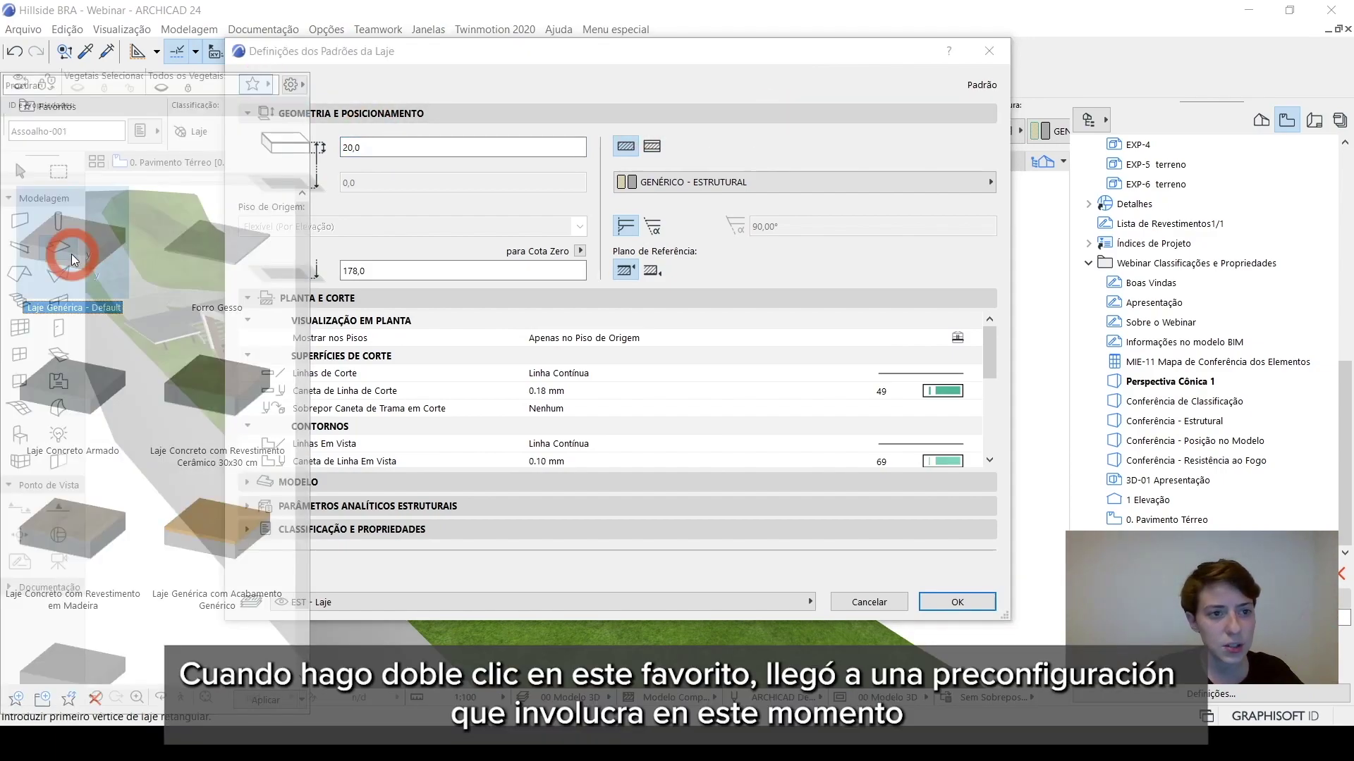
pyautogui.click(530, 202)
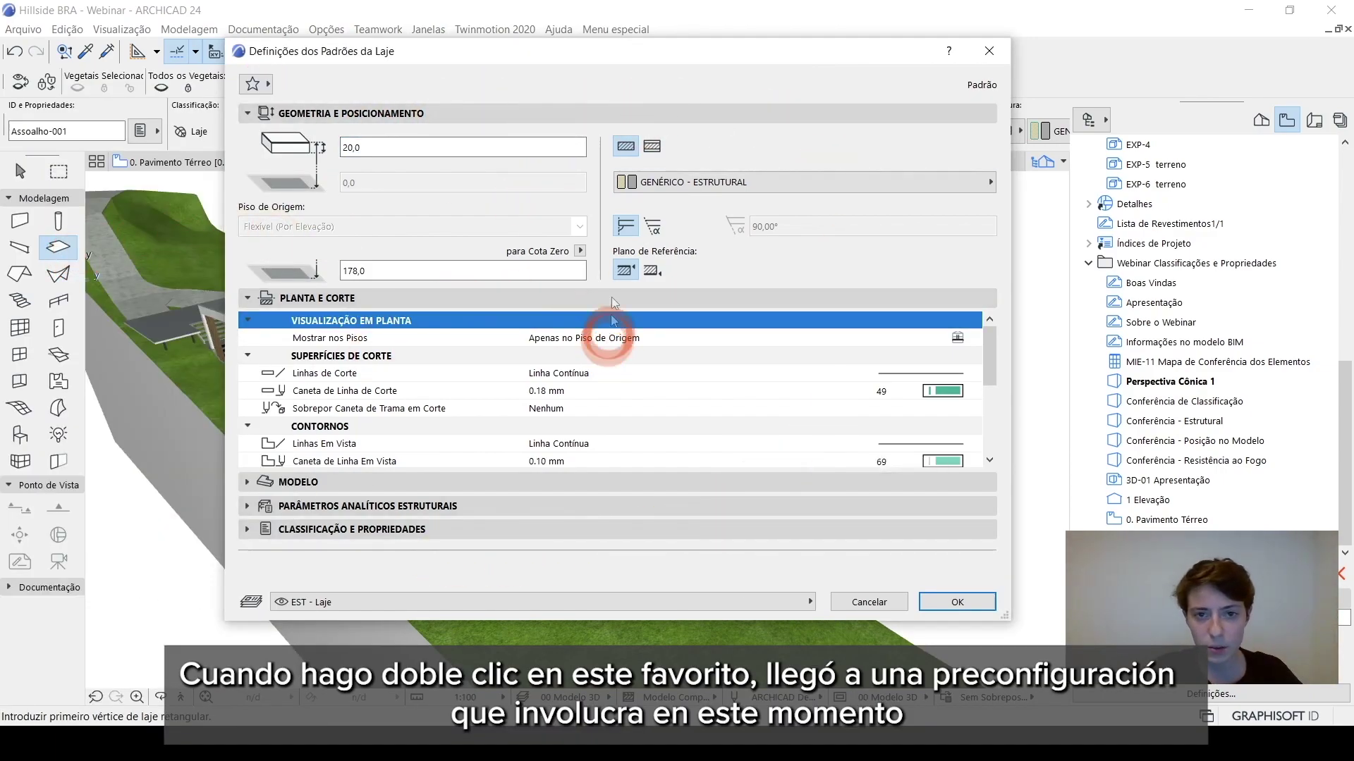
pyautogui.moveTo(518, 56); pyautogui.dragTo(574, 45)
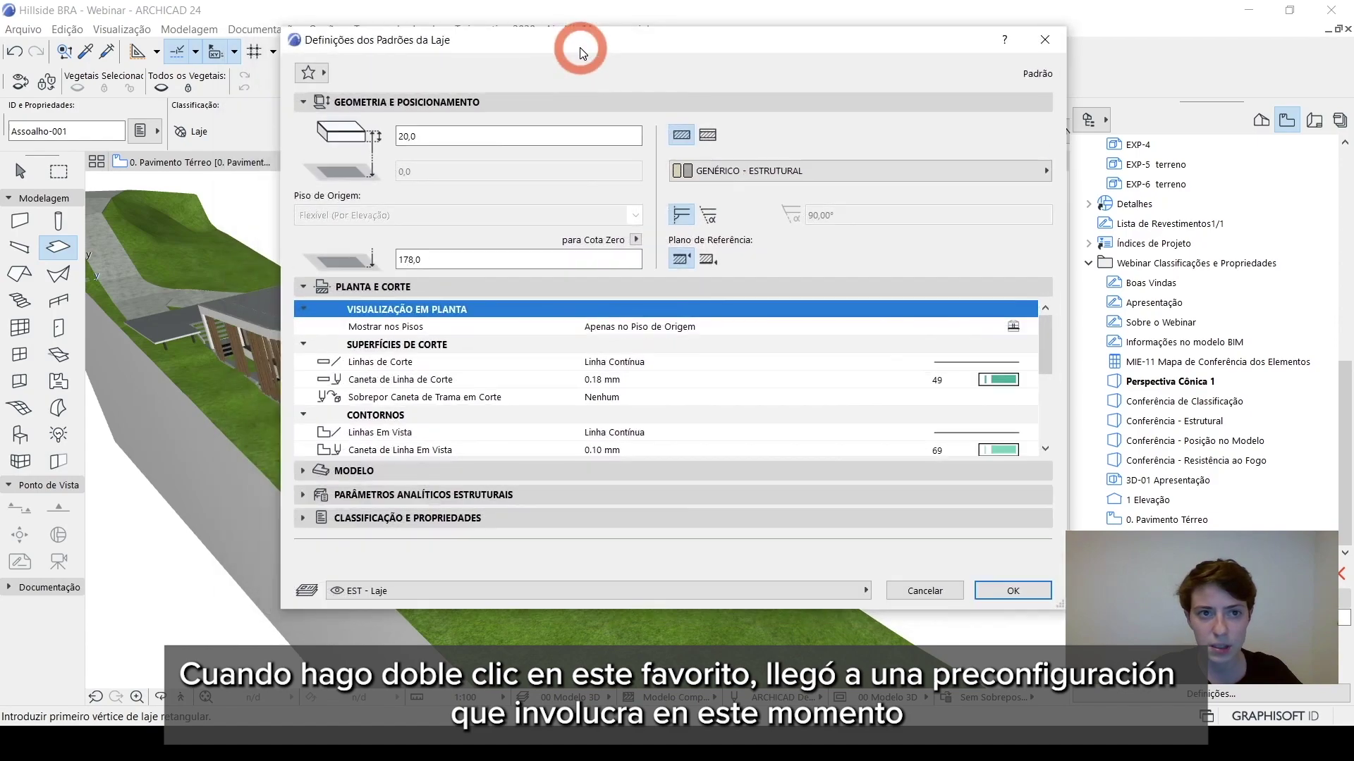
# Collapse the geometry and floor plan sections and examine the slab's classification and properties in an enlarged settings dialog.
pyautogui.click(304, 103)
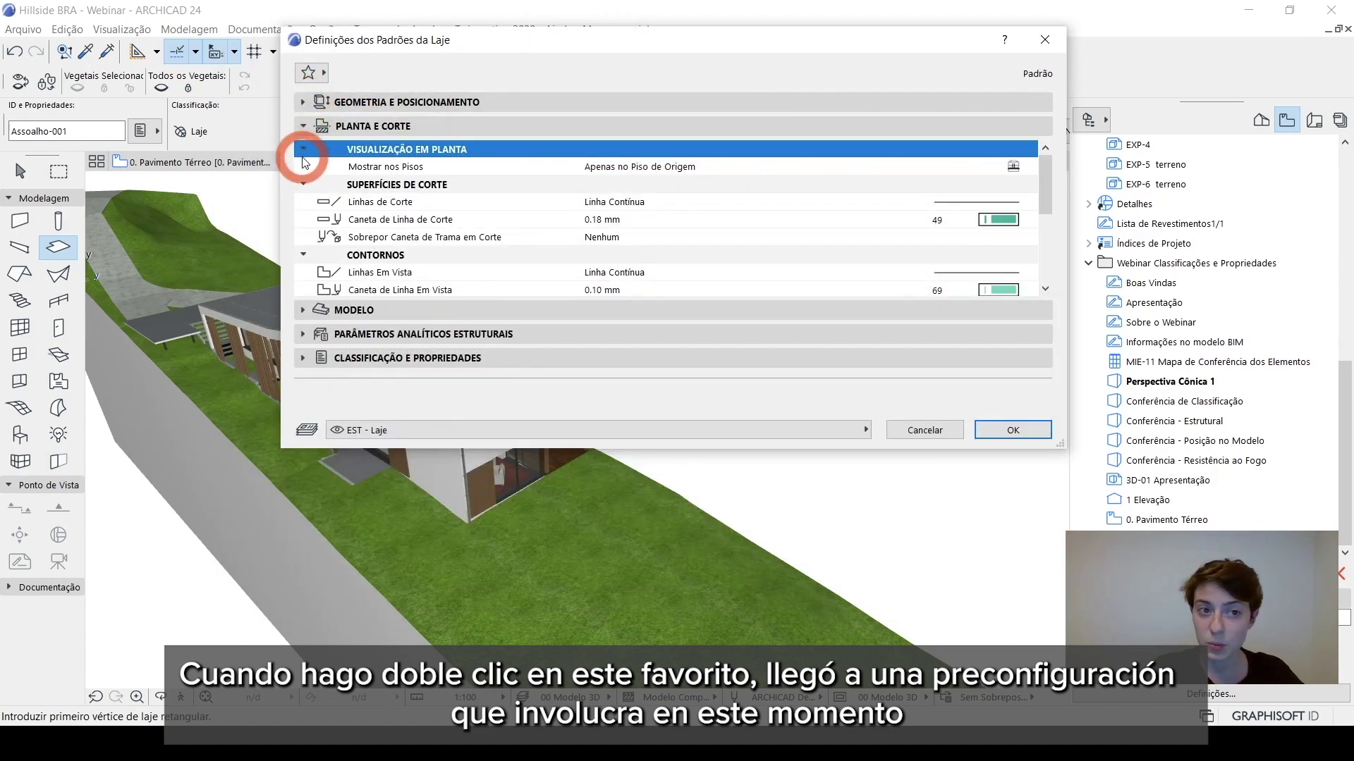
pyautogui.click(303, 126)
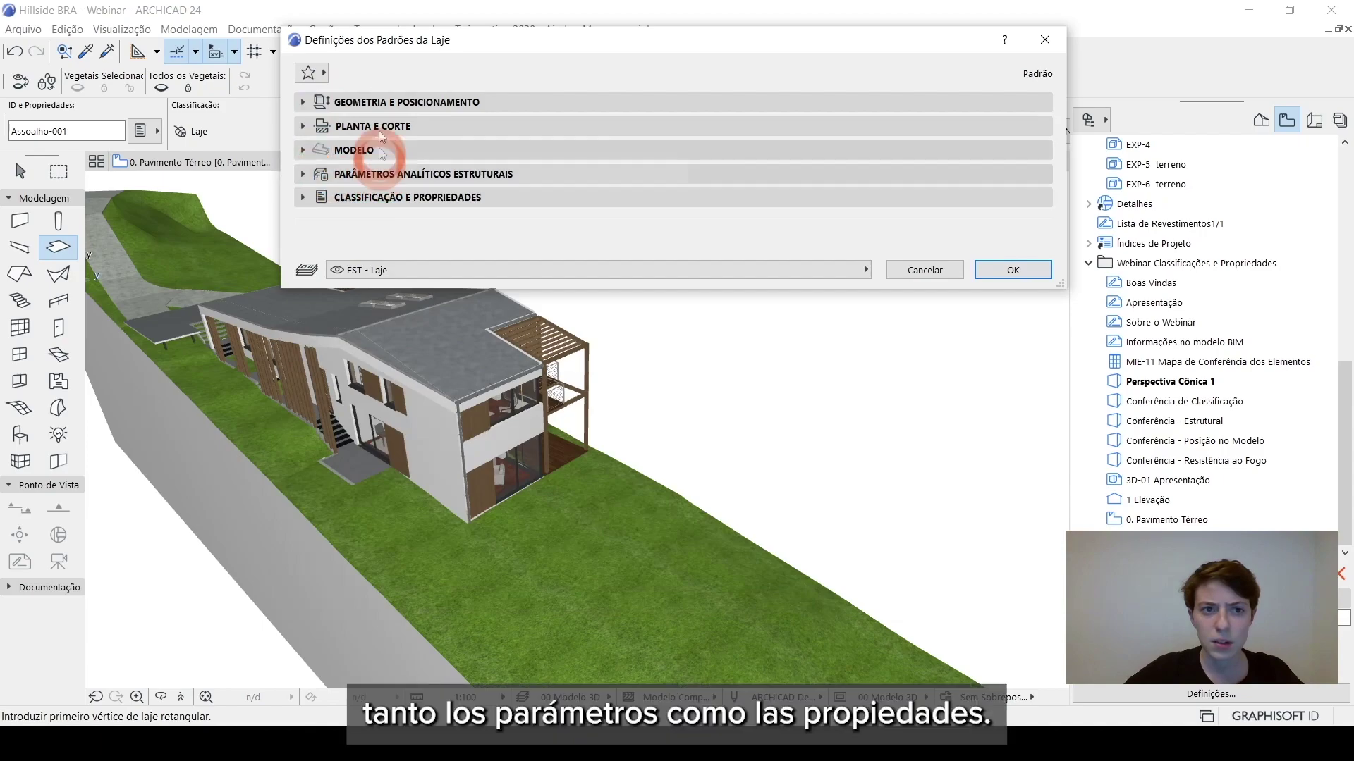
pyautogui.click(362, 206)
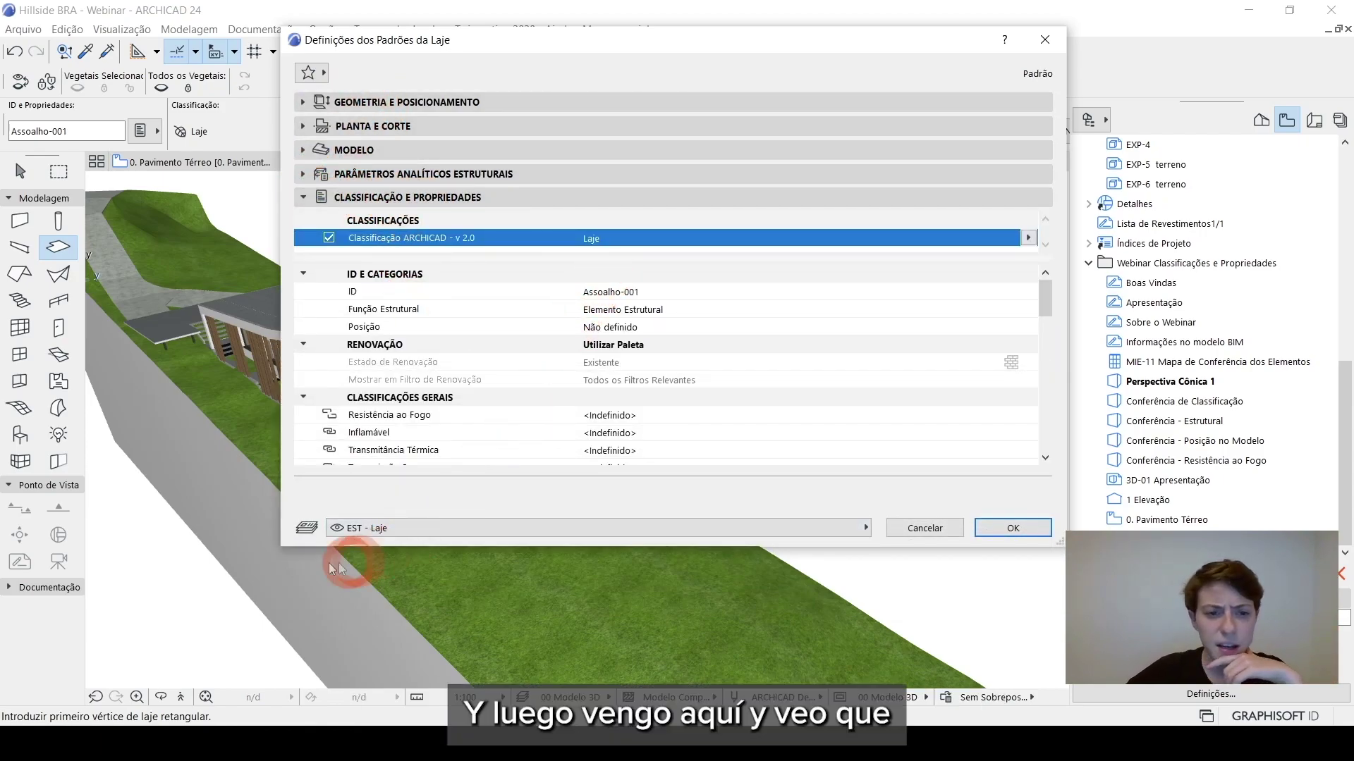
pyautogui.moveTo(279, 547); pyautogui.dragTo(257, 623)
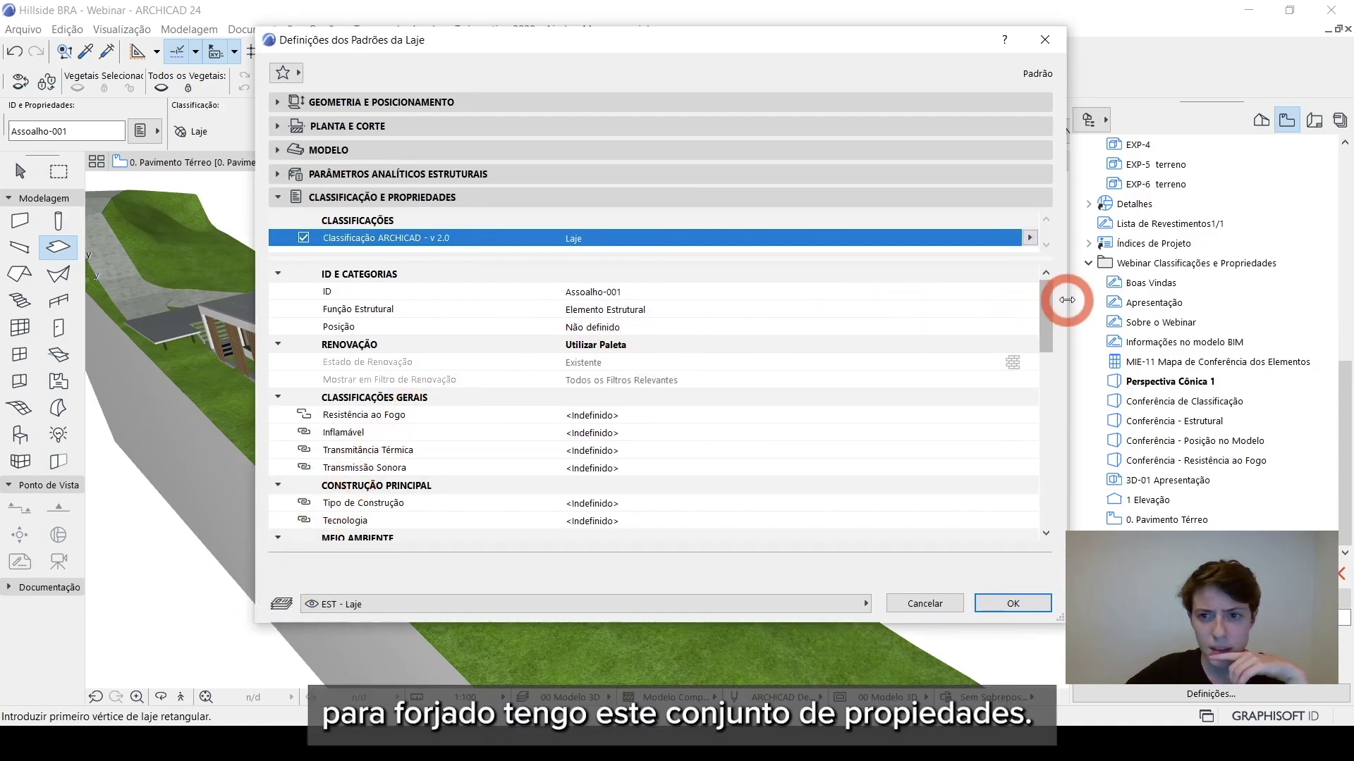
pyautogui.moveTo(1046, 299)
pyautogui.mouseDown()
pyautogui.moveTo(1043, 500)
pyautogui.moveTo(1021, 289)
pyautogui.mouseUp()
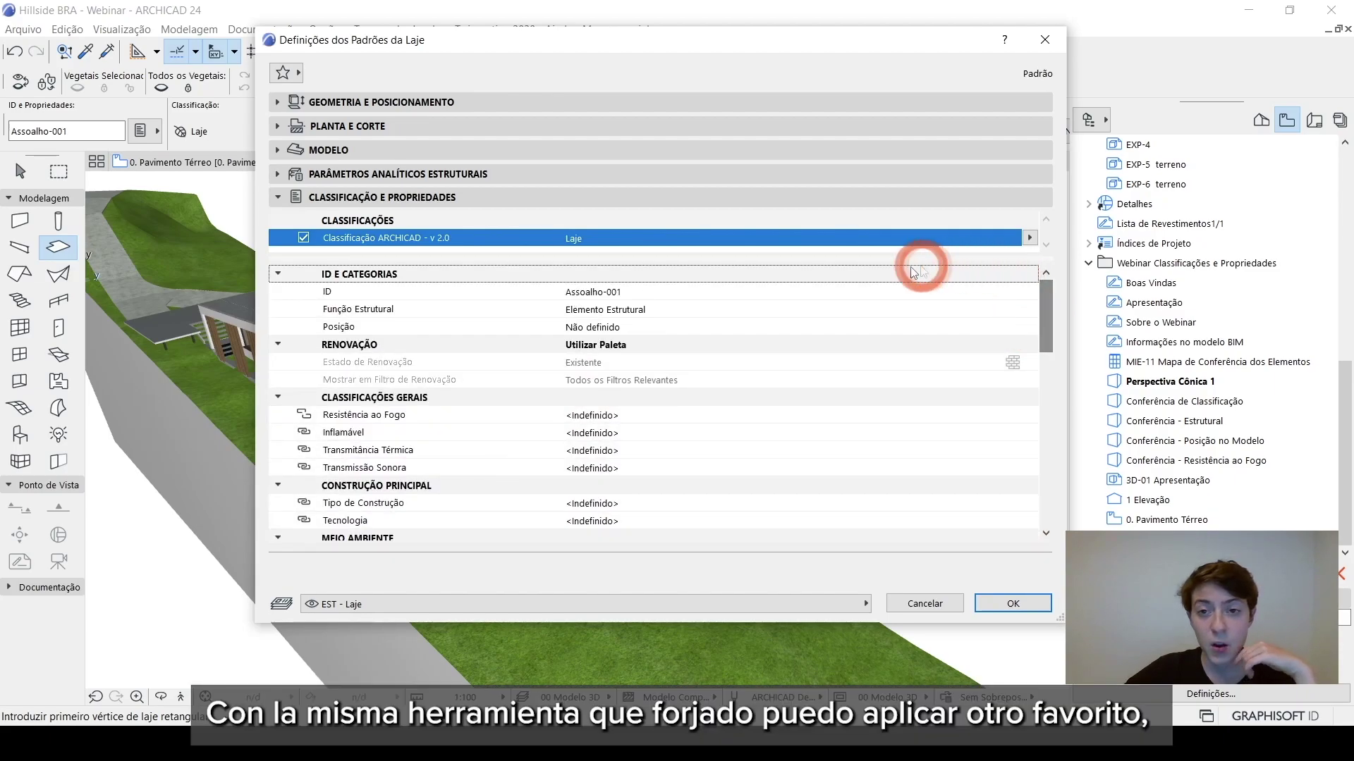
# Apply the favorite Forro Gesso to the slab default settings.
pyautogui.moveTo(397, 49); pyautogui.dragTo(411, 52)
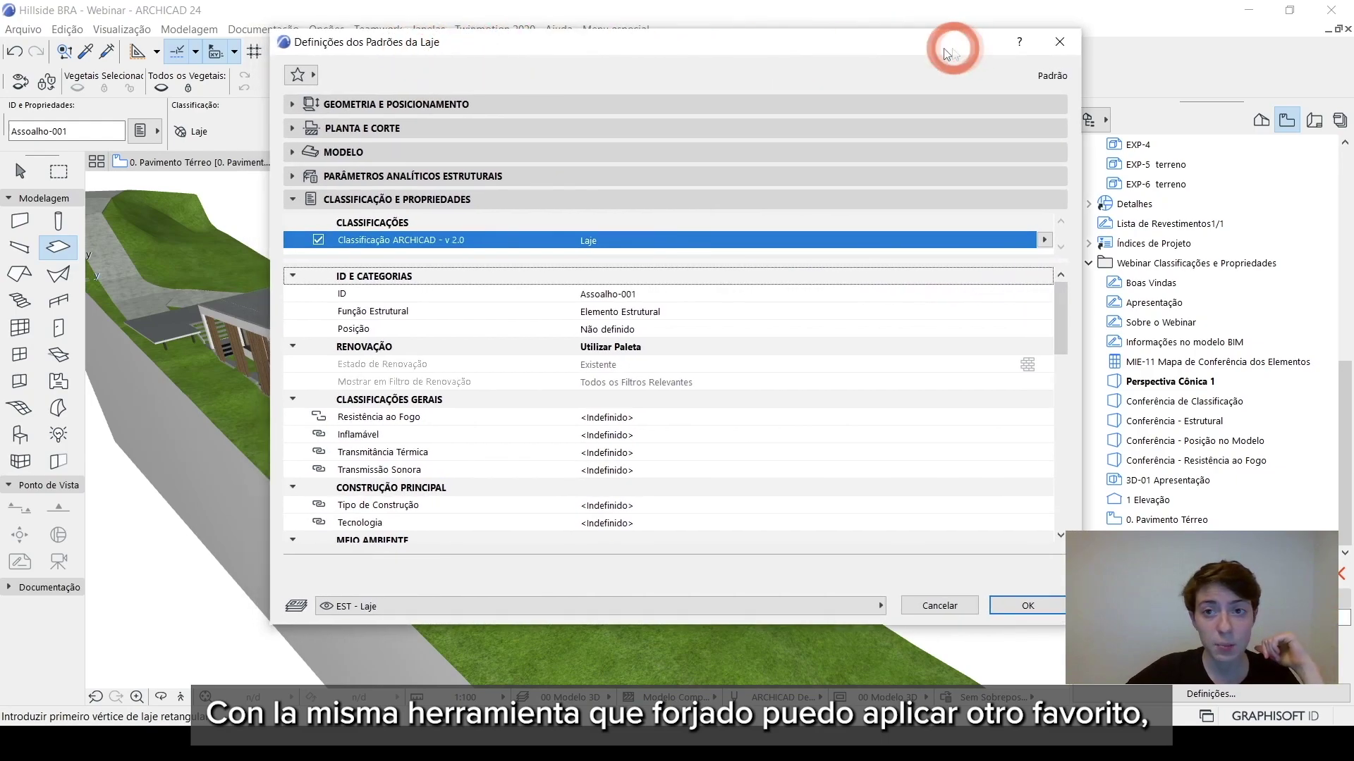
pyautogui.click(308, 84)
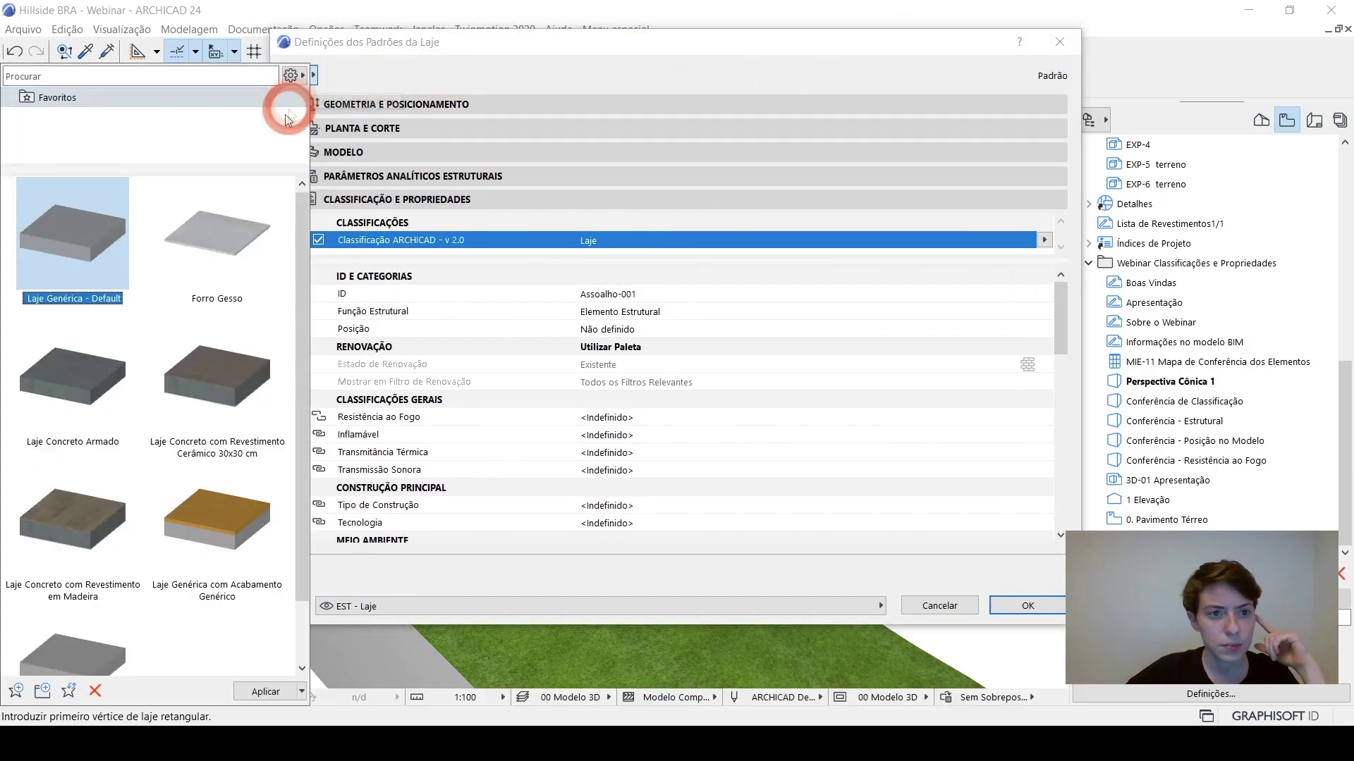
pyautogui.click(185, 260)
pyautogui.doubleClick(214, 266)
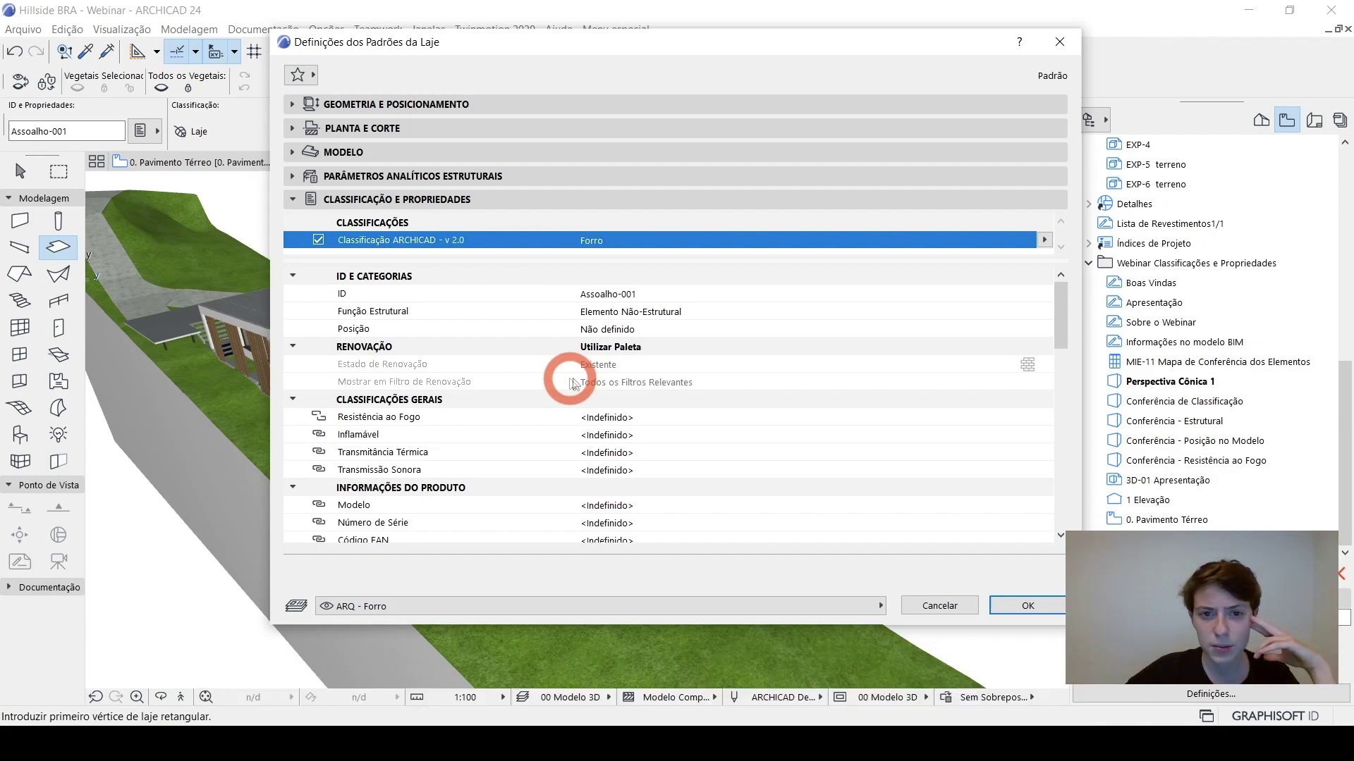
# Review the property groups available for the Forro classification, from ID and categories through the IFC properties.
pyautogui.scroll(-5, 533, 348)
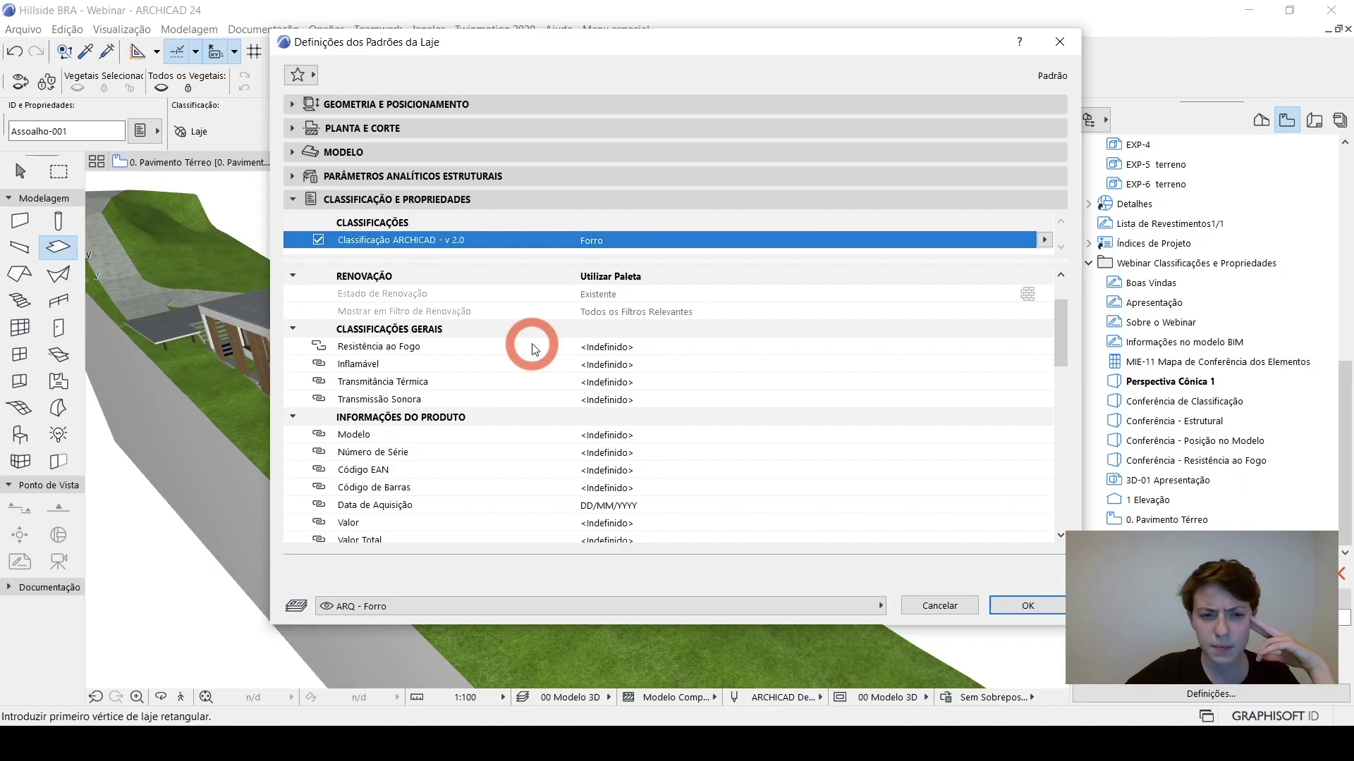
pyautogui.scroll(-5, 532, 347)
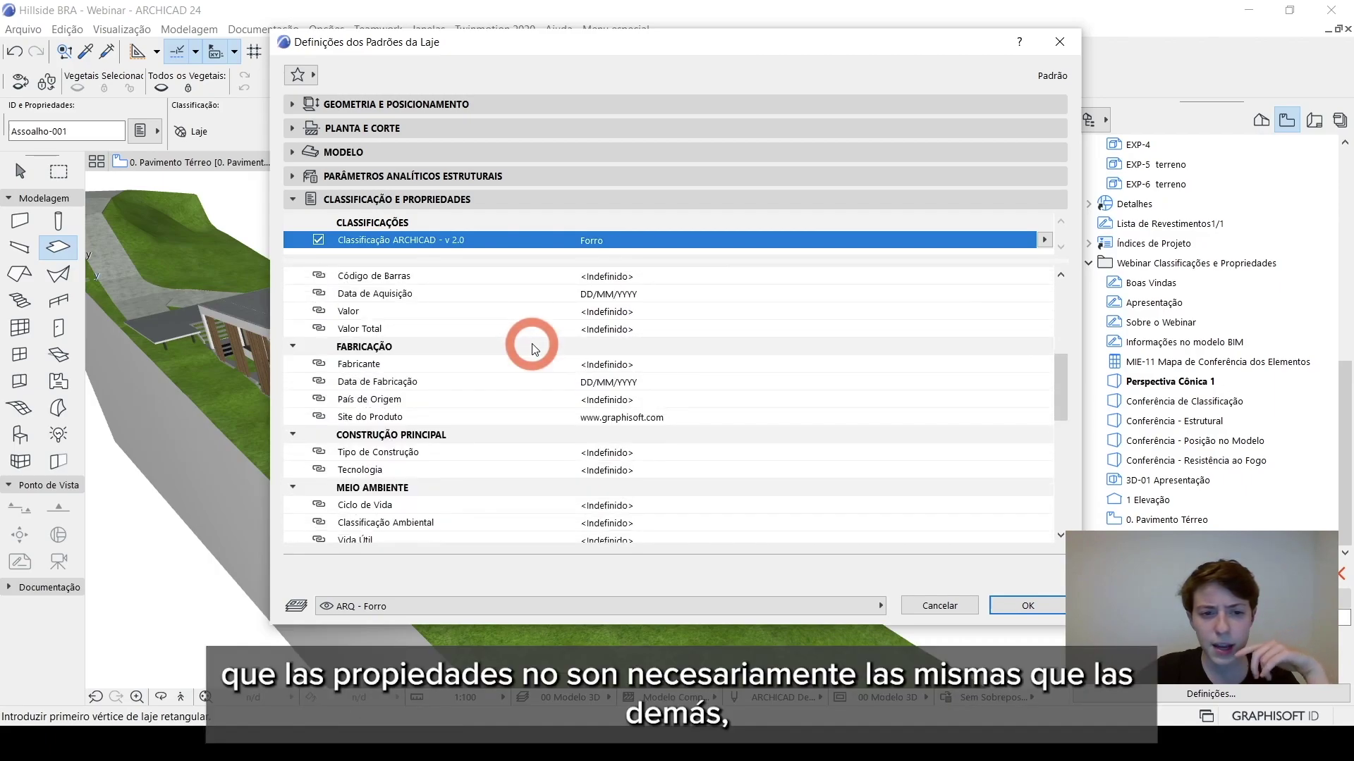
pyautogui.scroll(-1, 525, 356)
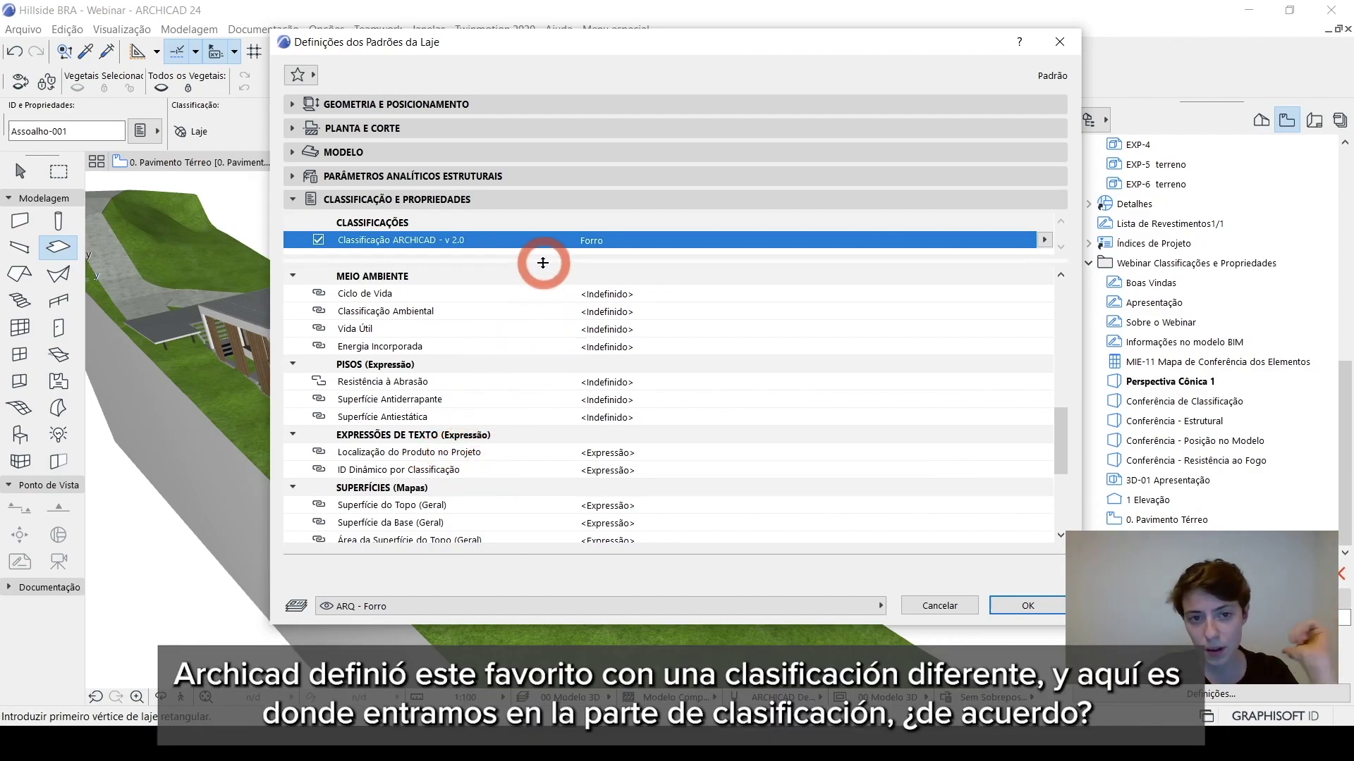
pyautogui.moveTo(543, 262); pyautogui.dragTo(544, 308)
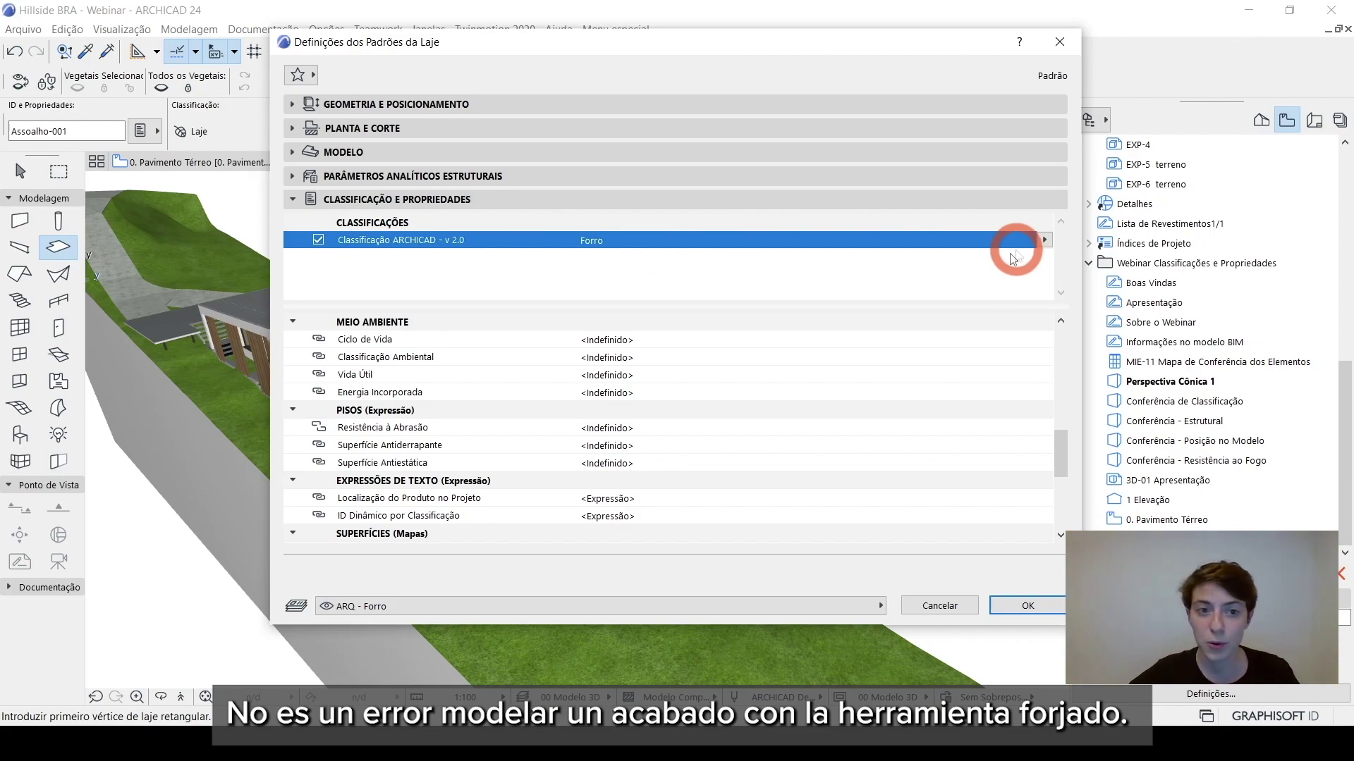
pyautogui.moveTo(885, 303); pyautogui.dragTo(897, 274)
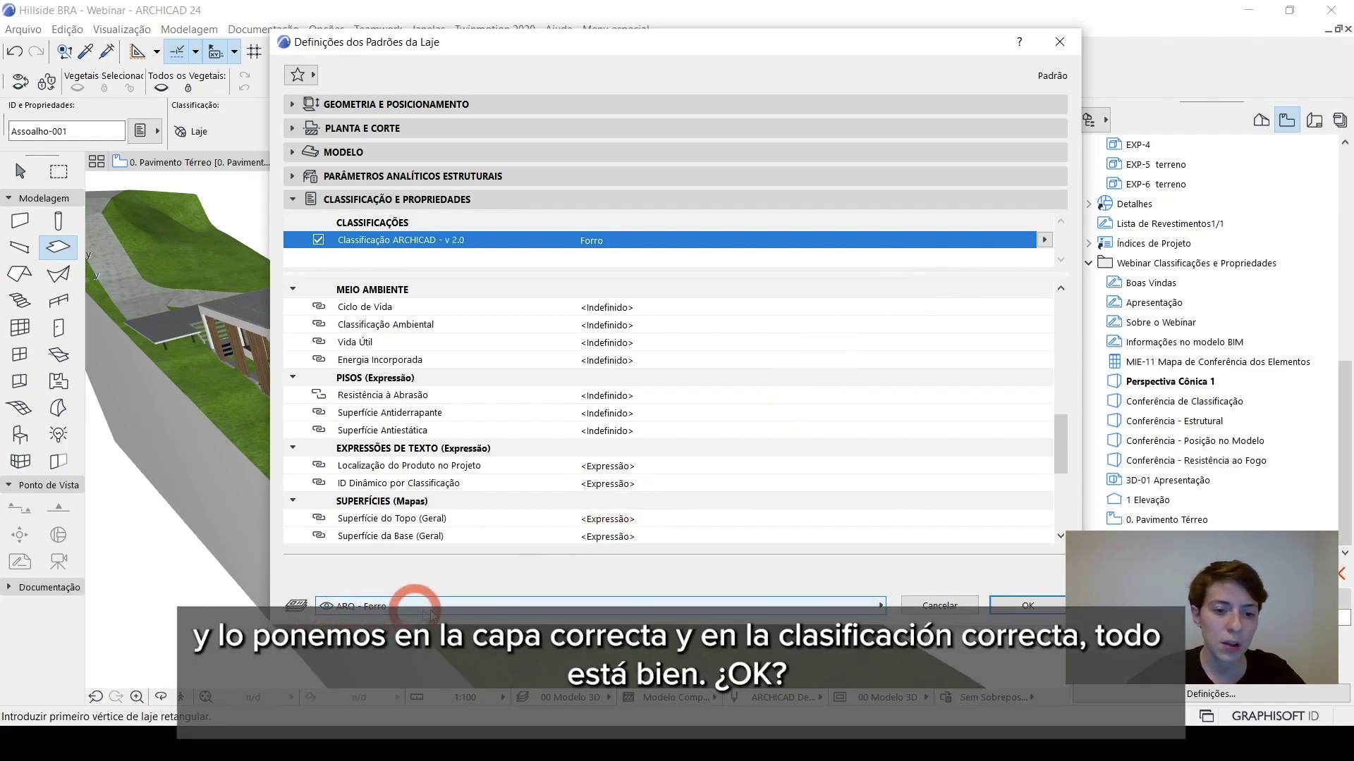
pyautogui.click(473, 278)
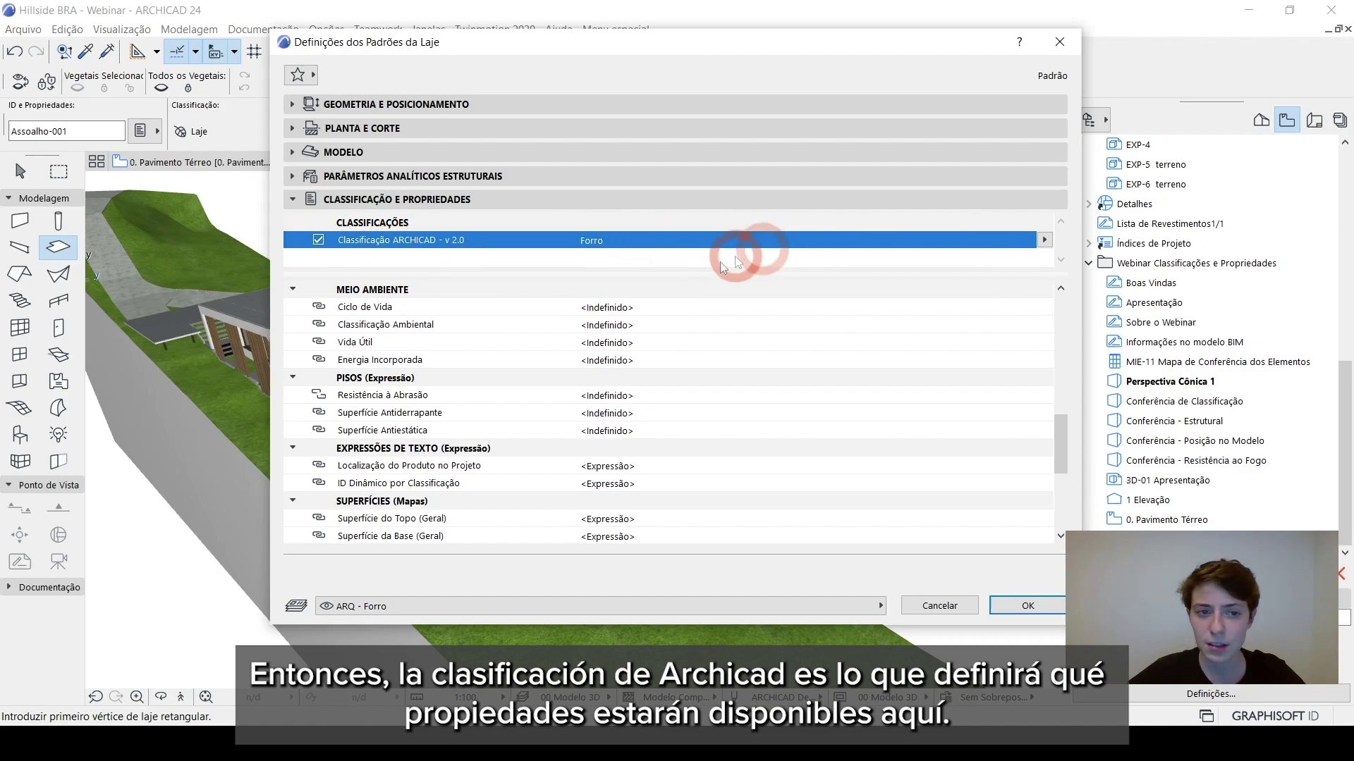
pyautogui.scroll(-2, 498, 297)
pyautogui.scroll(-4, 498, 302)
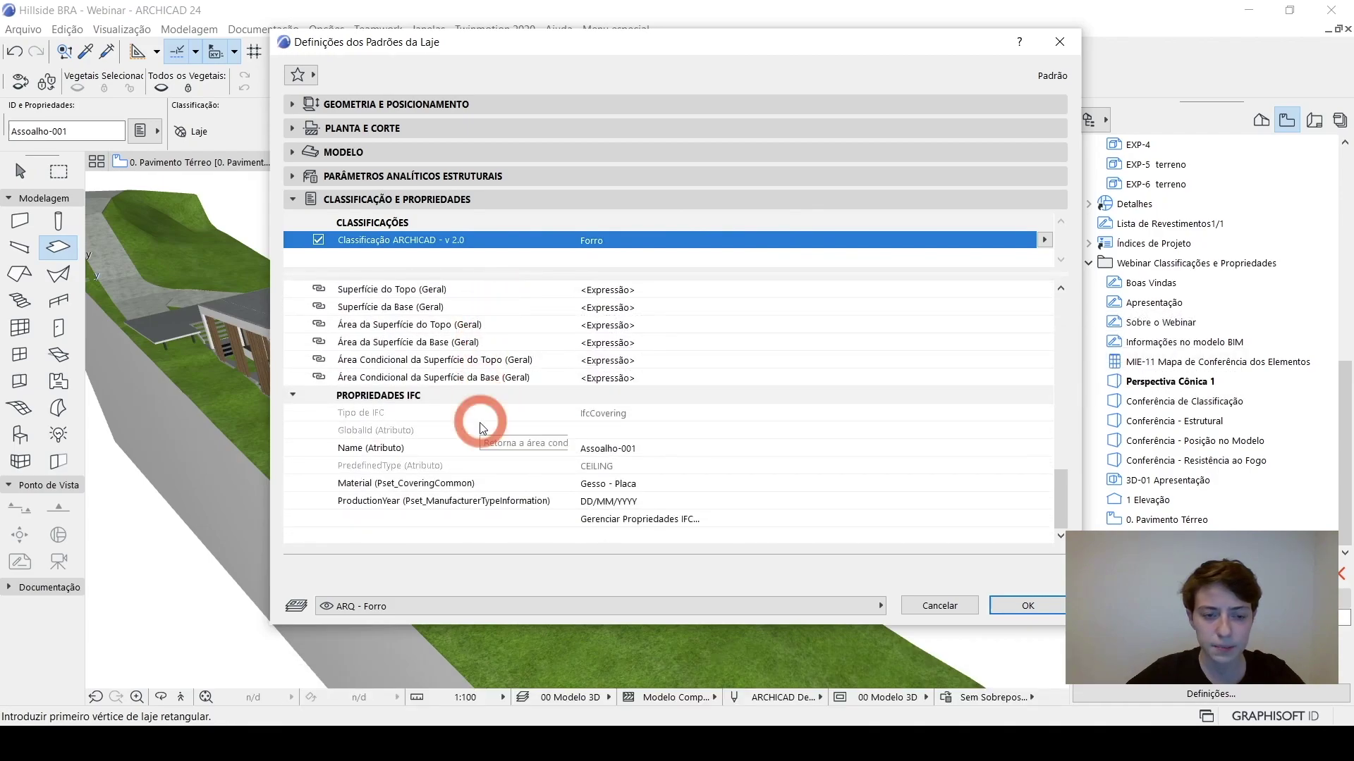
pyautogui.scroll(8, 476, 416)
pyautogui.scroll(8, 482, 418)
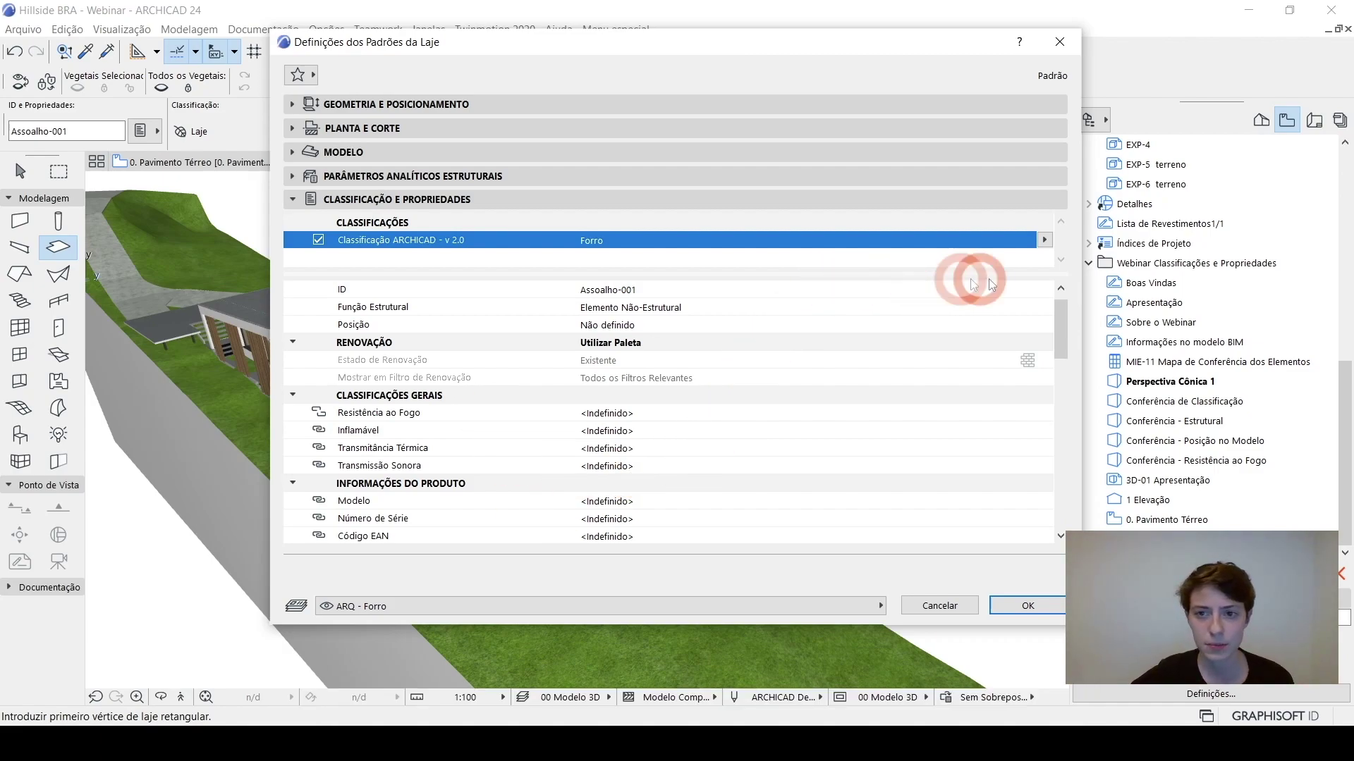
# Browse the ARCHICAD classification list, collapse Elemento de Construção to see the main categories, and close the list without choosing one.
pyautogui.click(1044, 241)
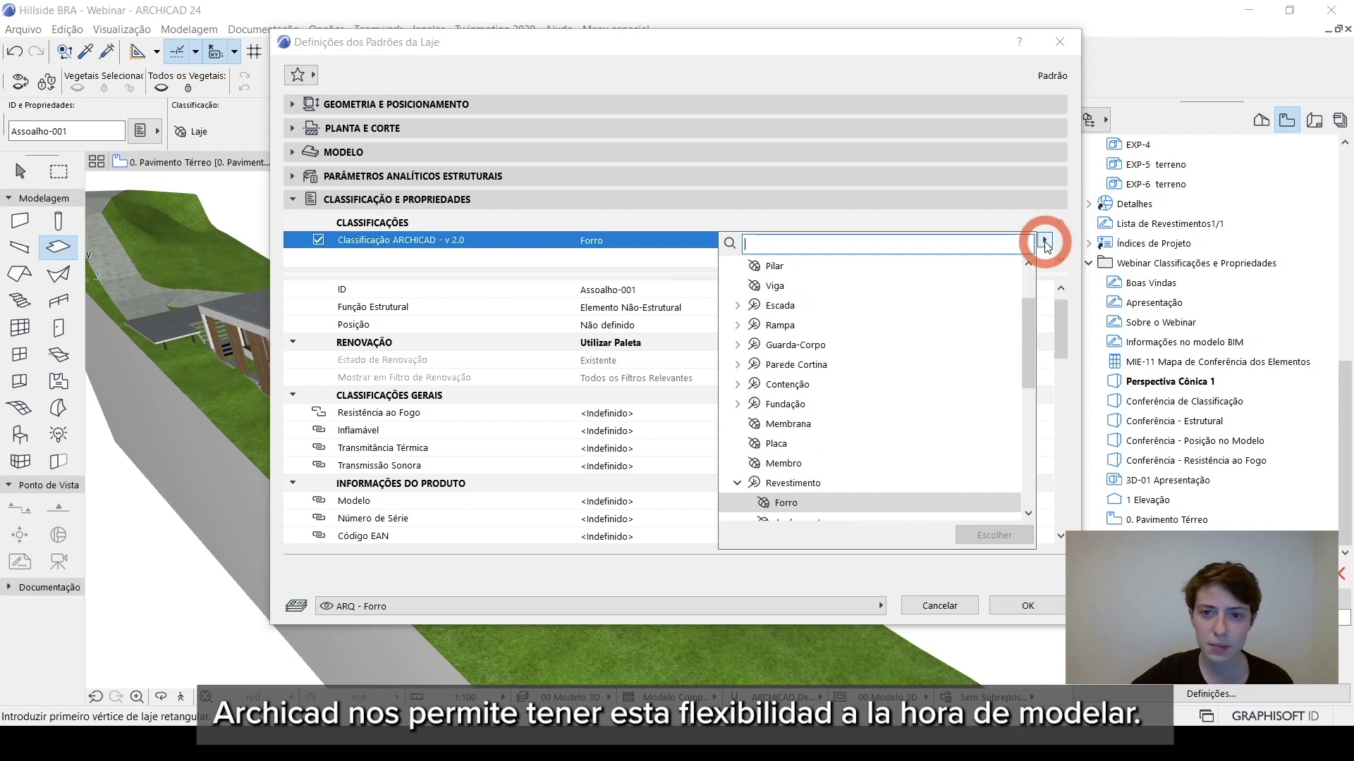
pyautogui.scroll(2, 1028, 295)
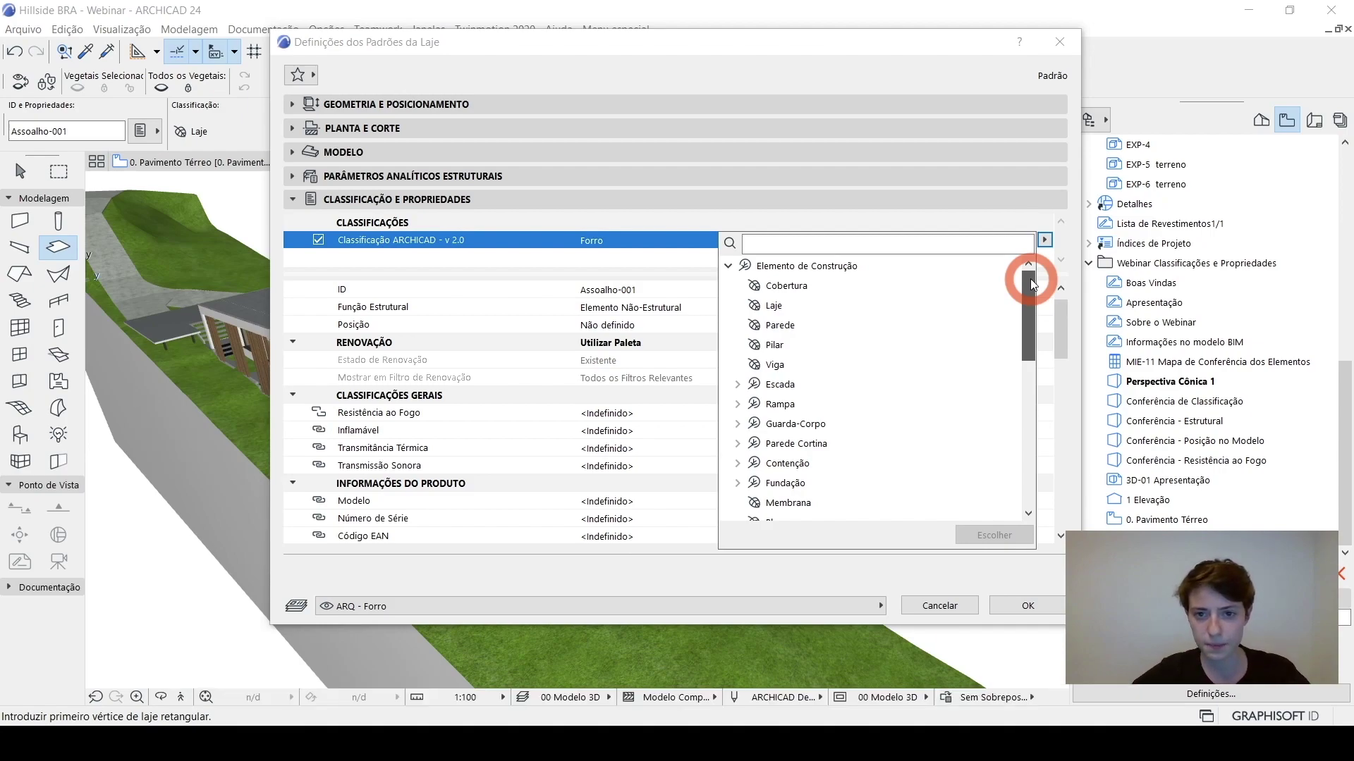
pyautogui.moveTo(1031, 286); pyautogui.dragTo(931, 266)
pyautogui.click(728, 266)
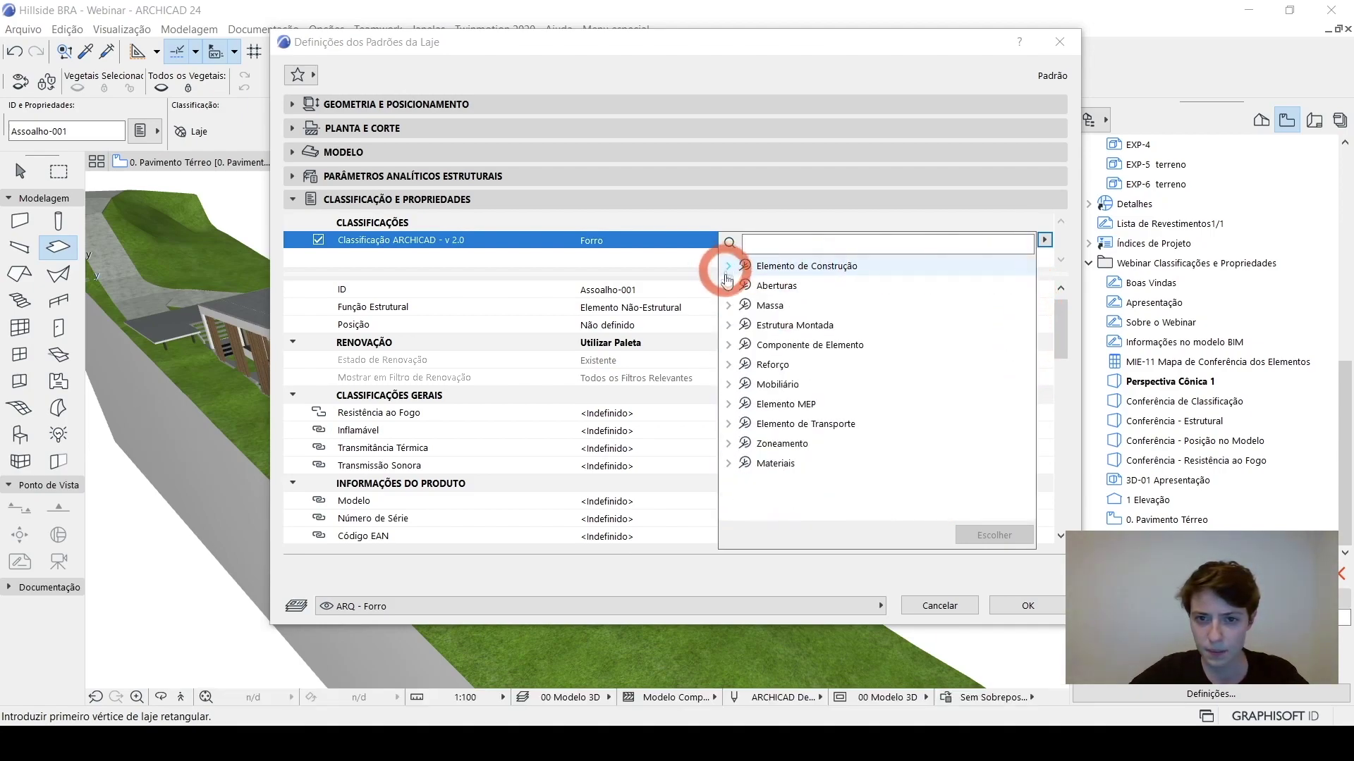
pyautogui.click(748, 408)
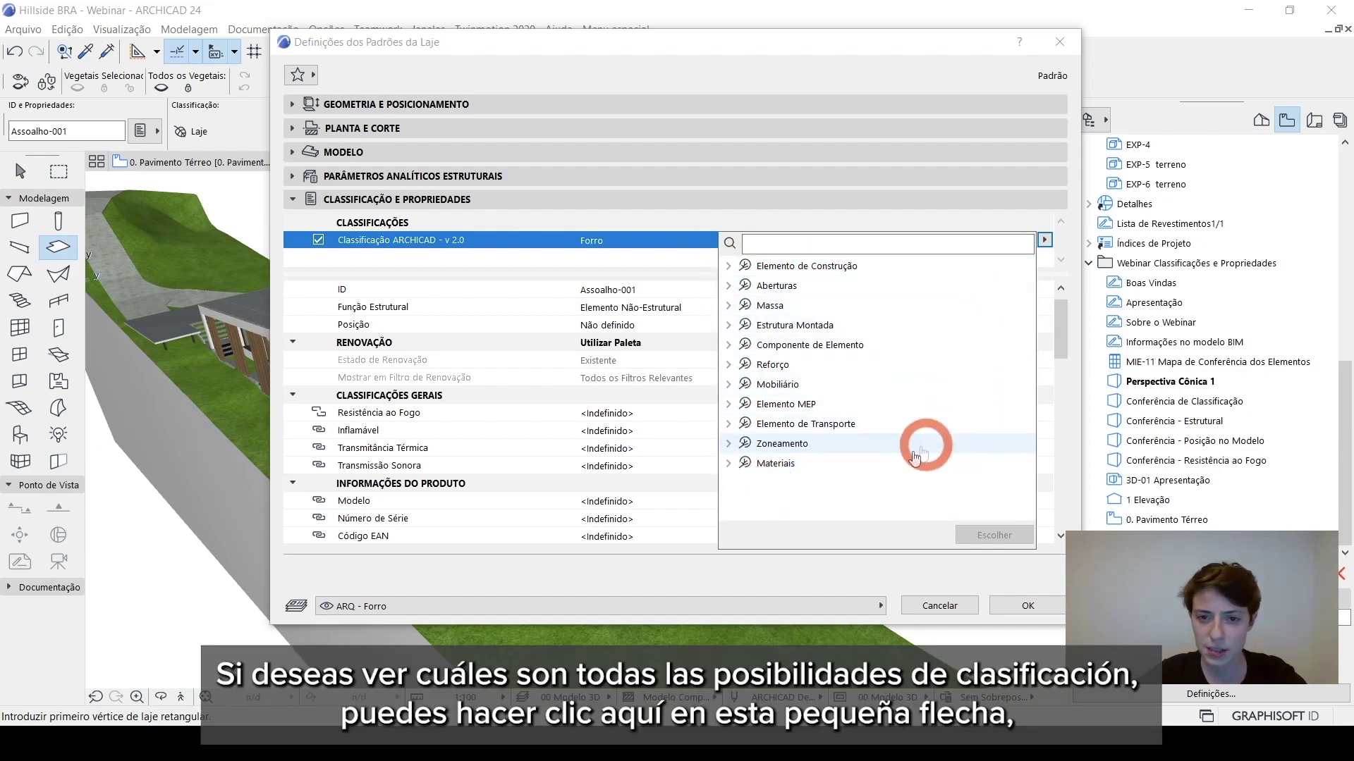
pyautogui.click(671, 260)
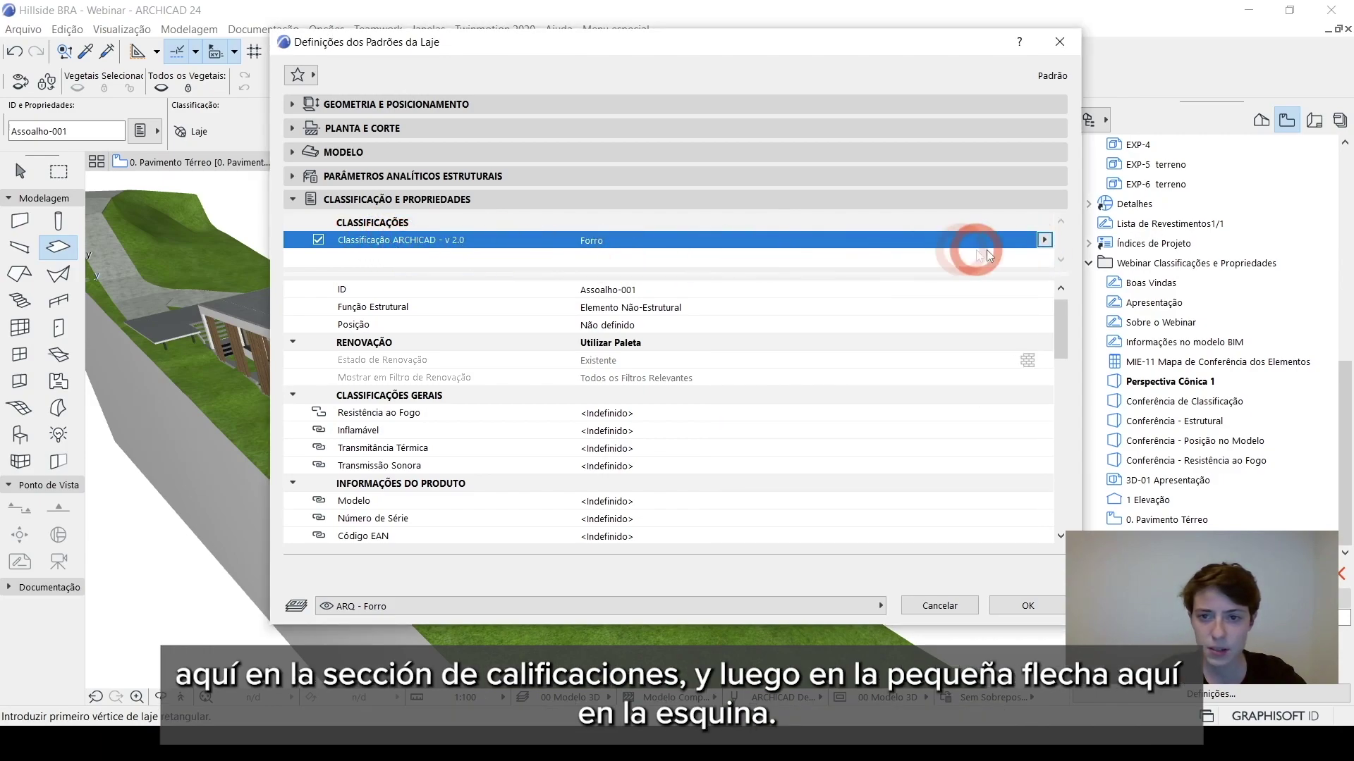
# Reopen the classification list to examine the Elemento de Construção subclasses, including Fundação and Revestimento, keeping the Forro classification.
pyautogui.click(1045, 242)
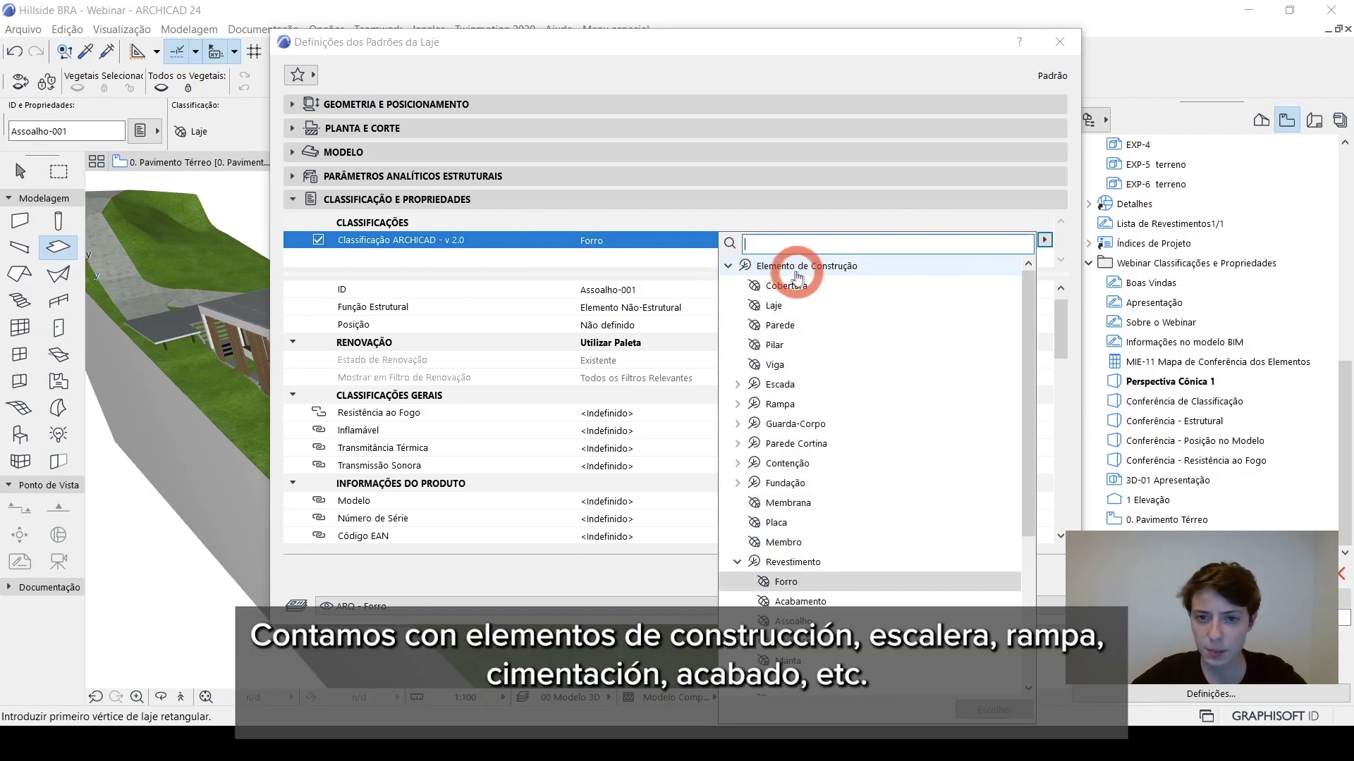
pyautogui.scroll(-2, 758, 374)
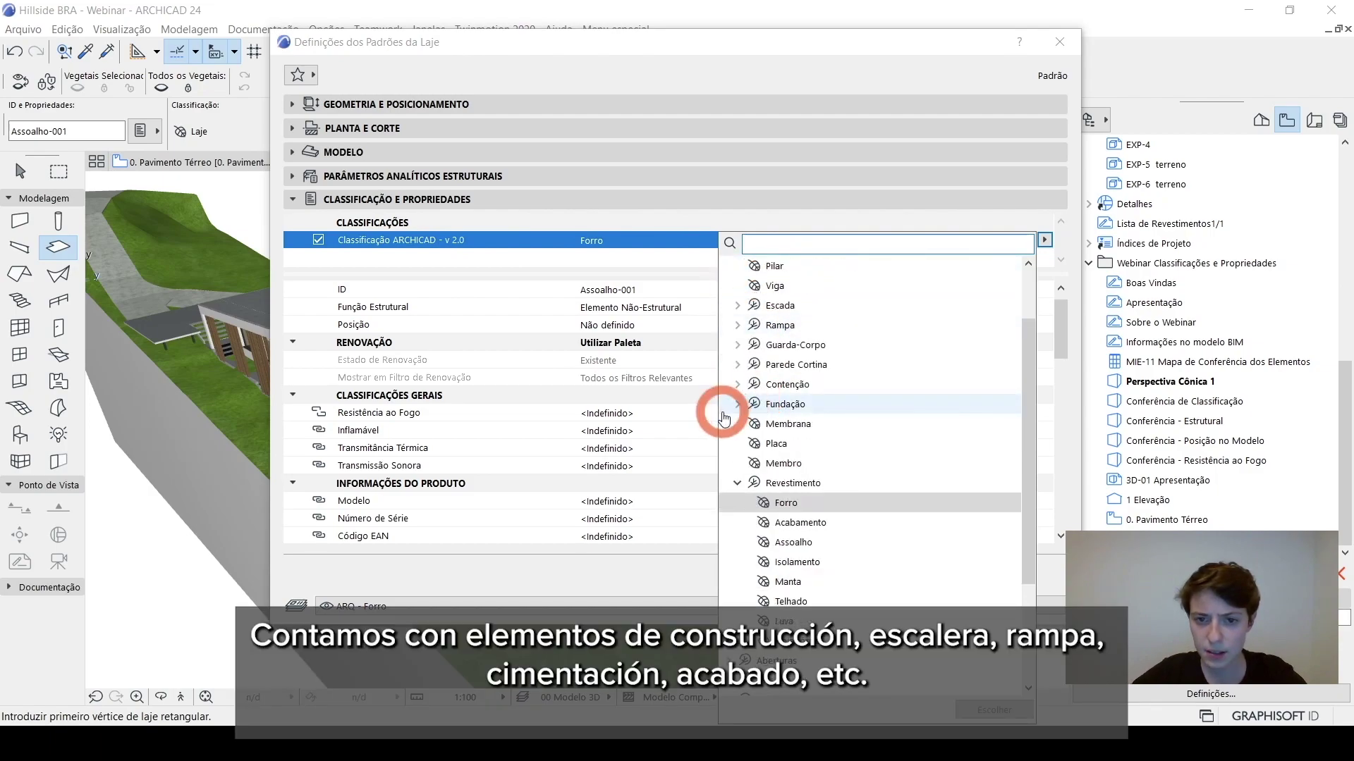
pyautogui.click(736, 406)
pyautogui.click(737, 405)
pyautogui.click(737, 483)
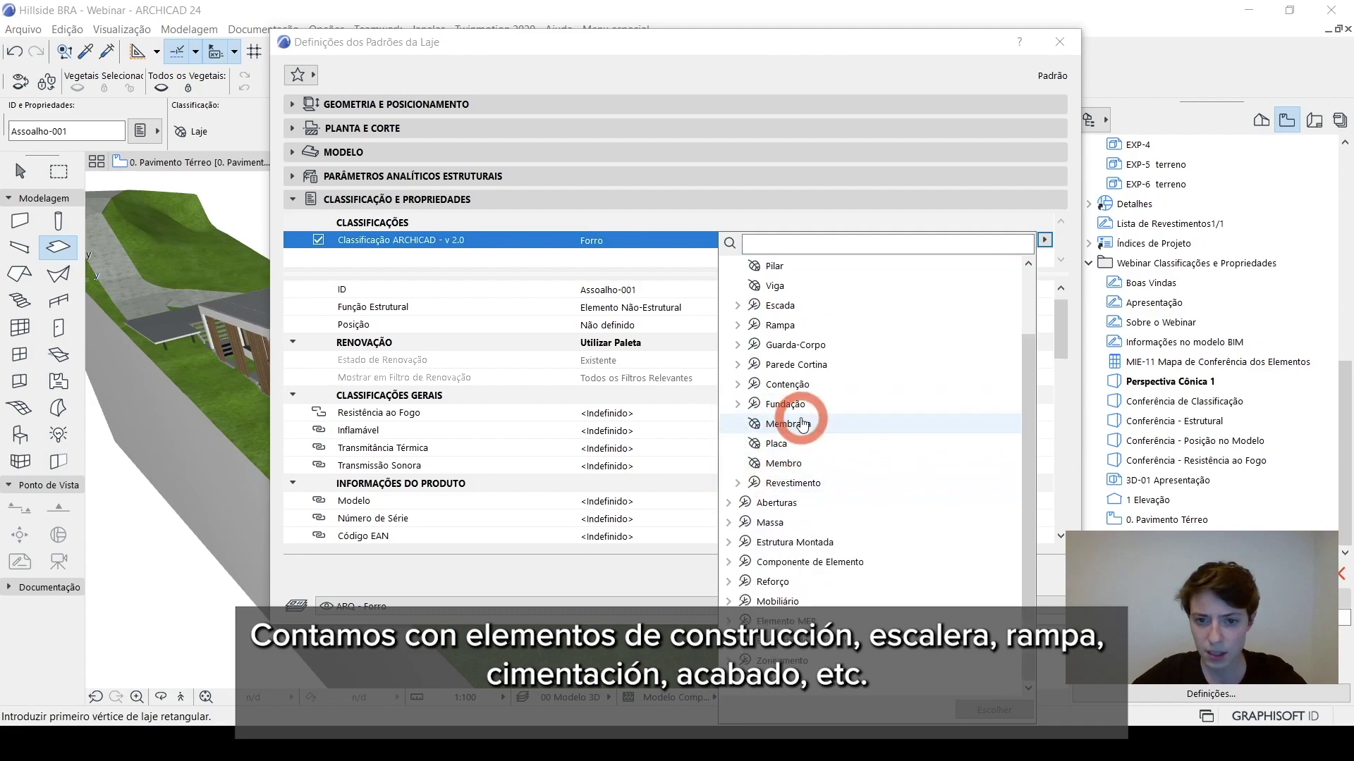
pyautogui.click(576, 261)
# Look through all the slab favorites available in the default settings without applying another one.
pyautogui.click(297, 74)
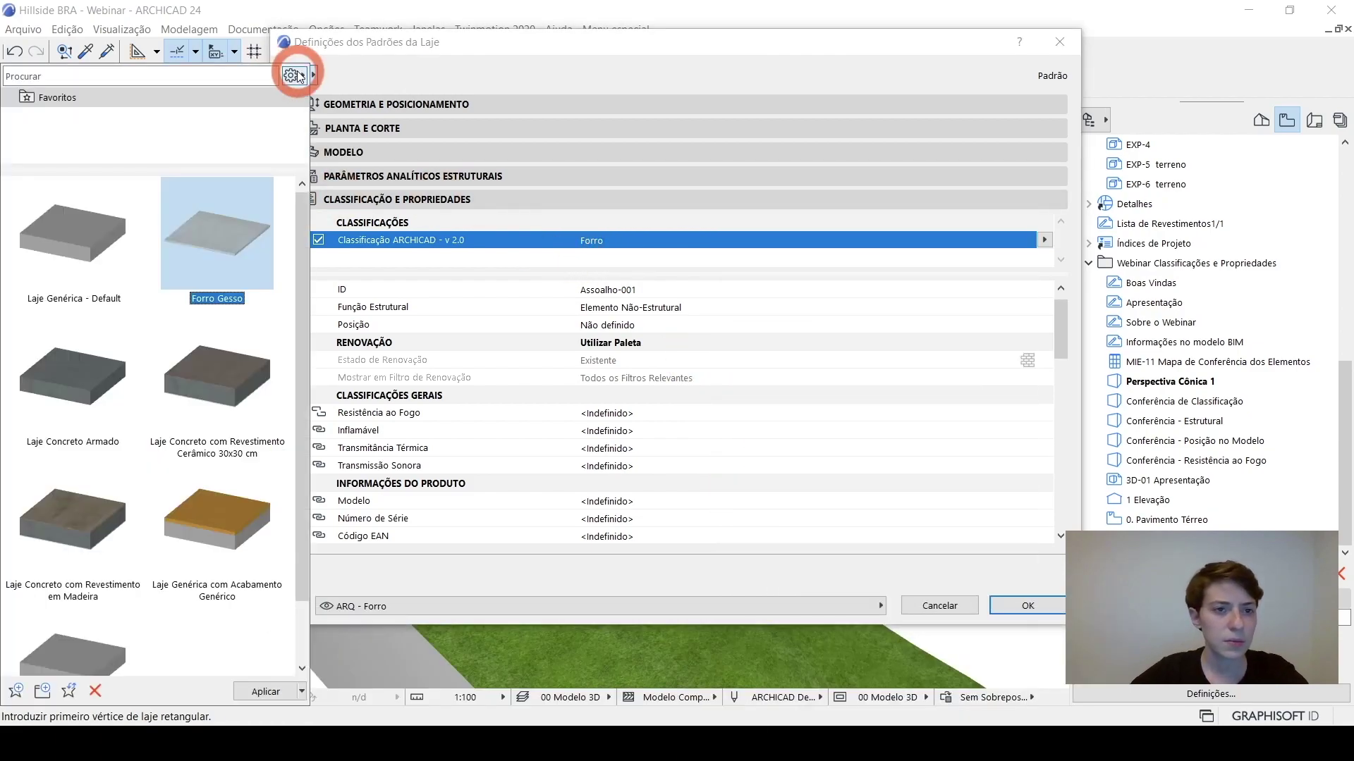
pyautogui.click(185, 304)
pyautogui.scroll(-1, 182, 311)
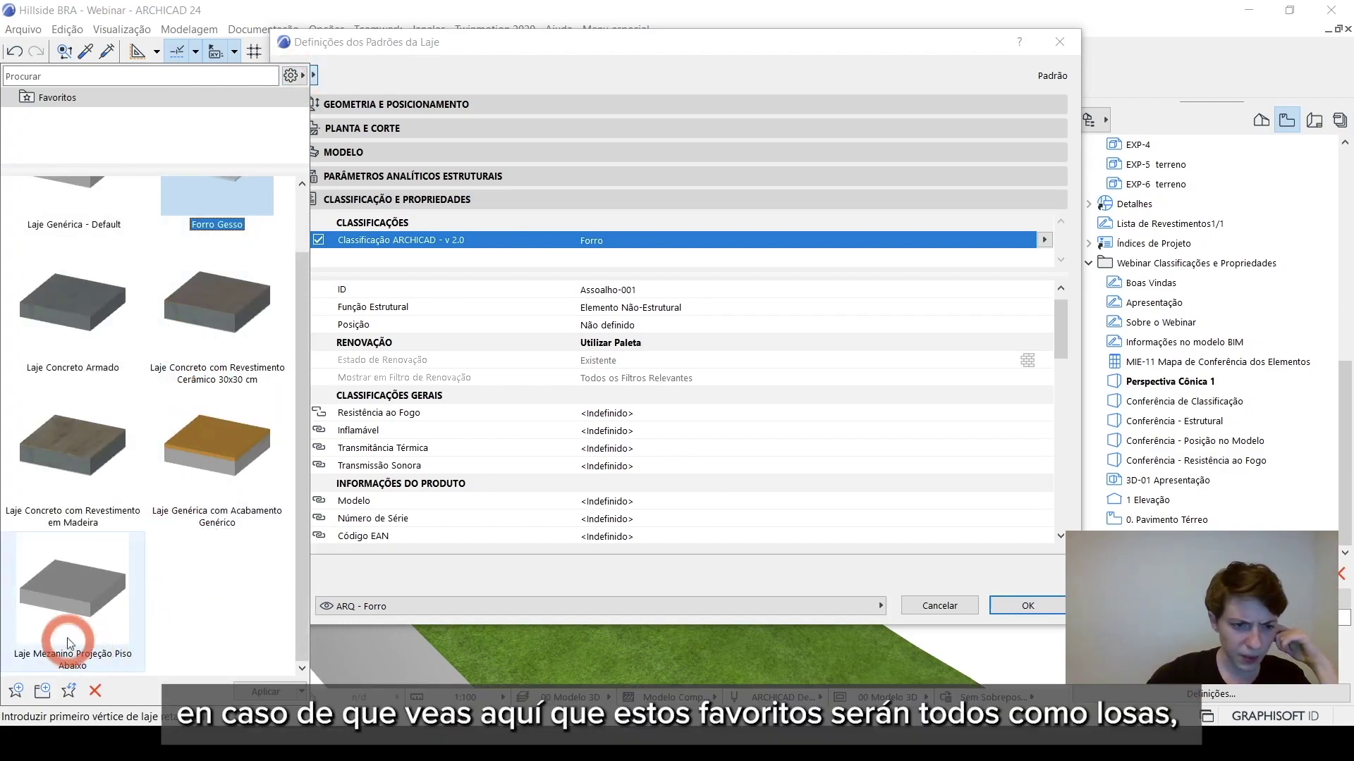
pyautogui.scroll(1, 82, 607)
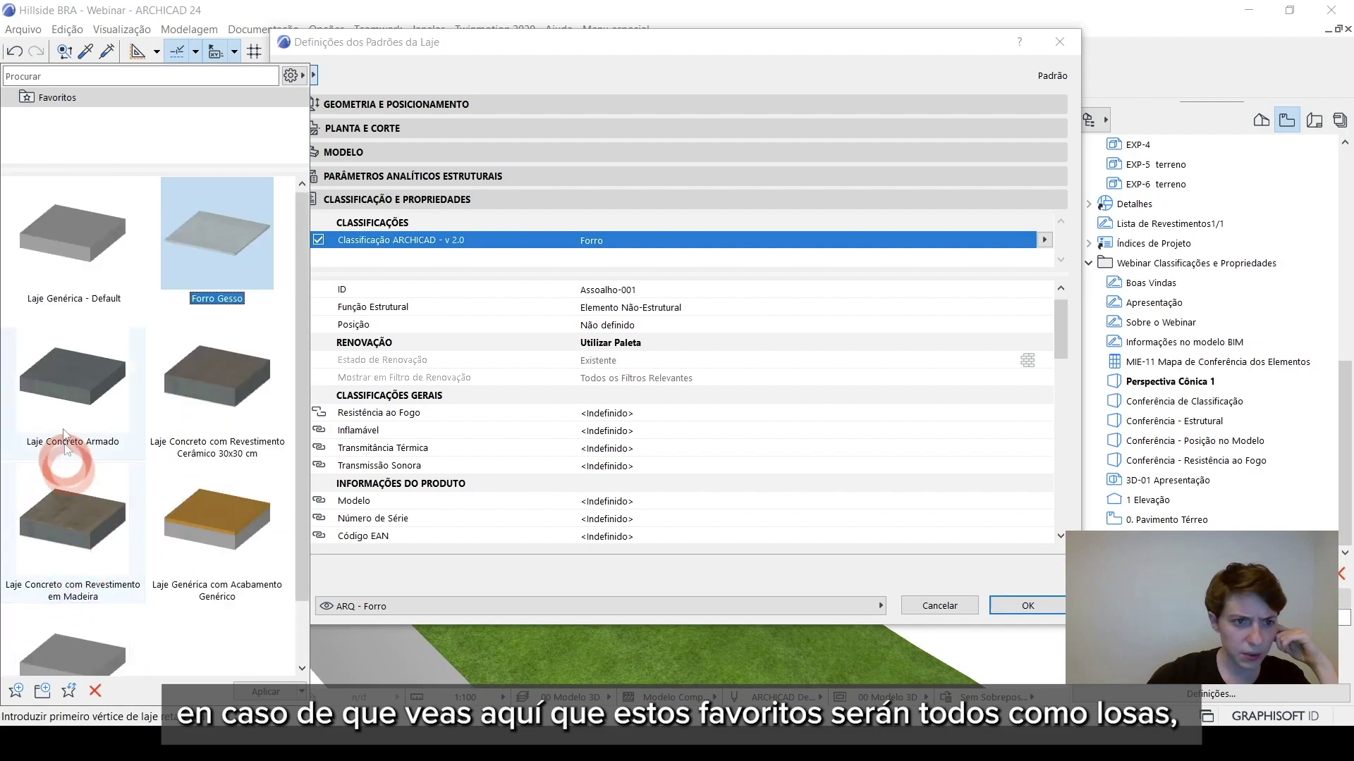
pyautogui.scroll(-1, 106, 380)
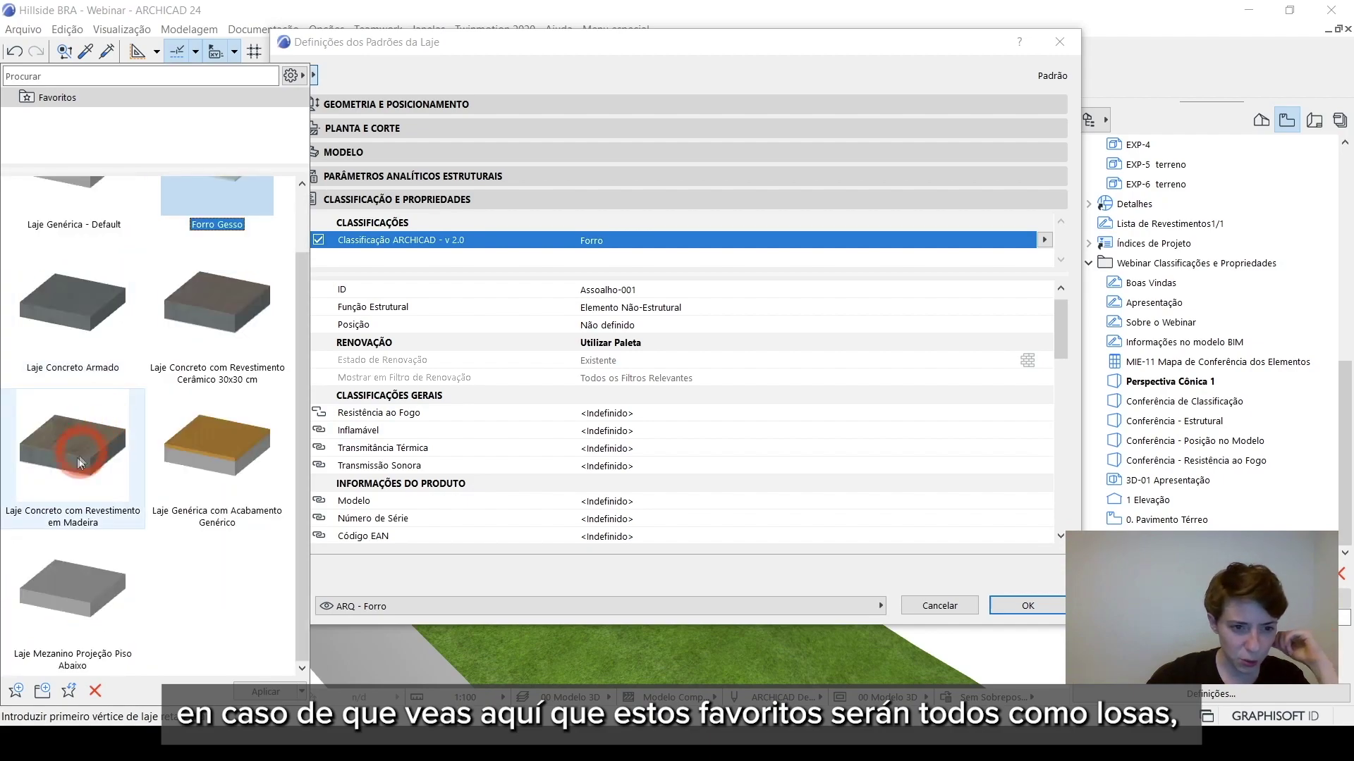
pyautogui.scroll(1, 45, 561)
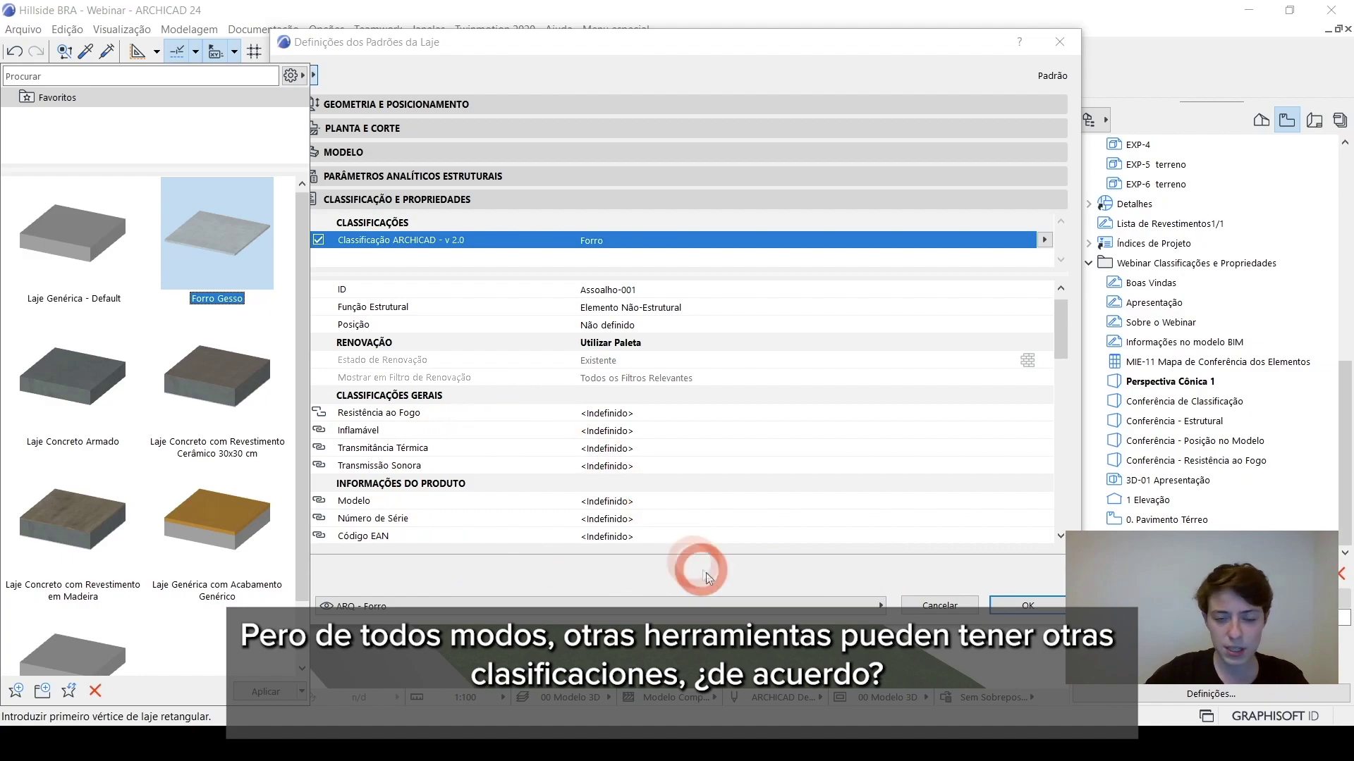
# Close the slab default settings without saving changes, return to the Arrow tool, and view the house from a lower angle.
pyautogui.click(997, 606)
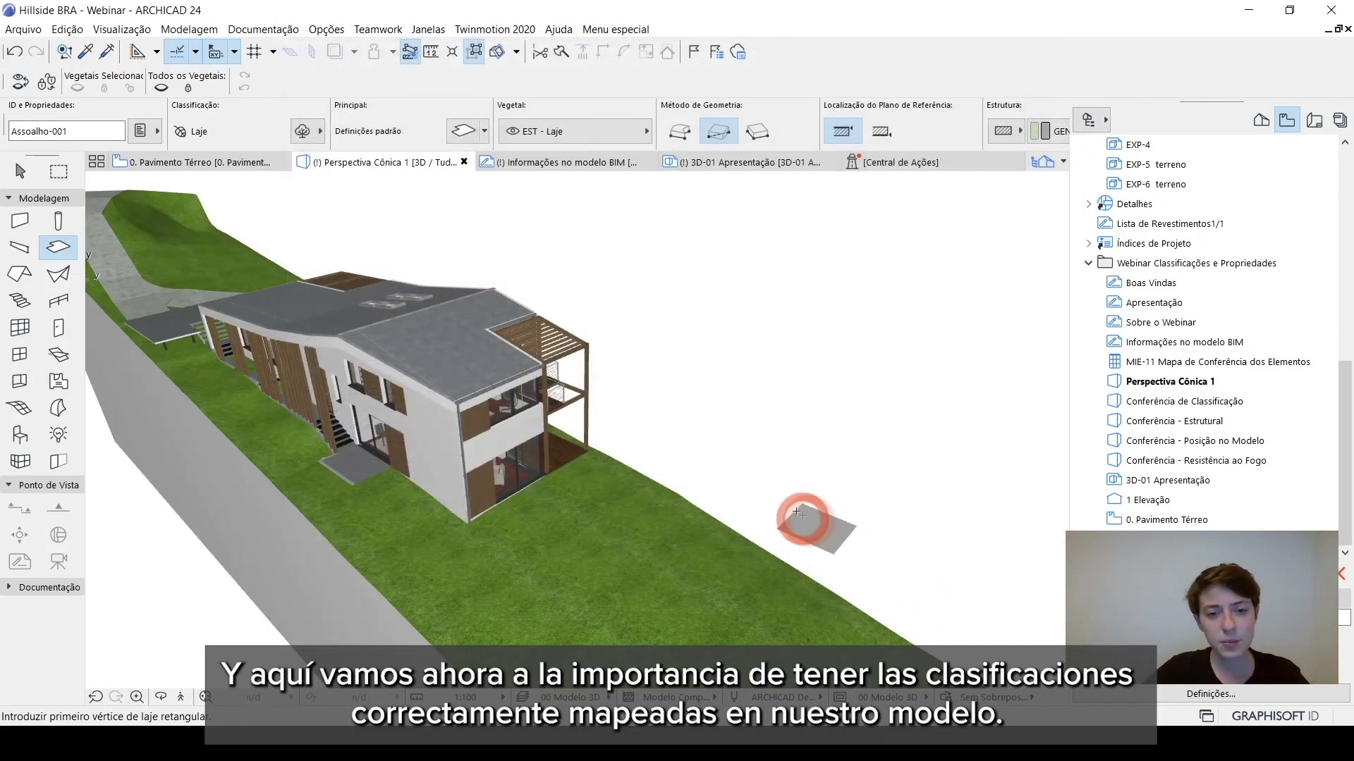
pyautogui.keyDown('shift'); pyautogui.moveTo(505, 614); pyautogui.dragTo(487, 498, button='middle'); pyautogui.keyUp('shift')
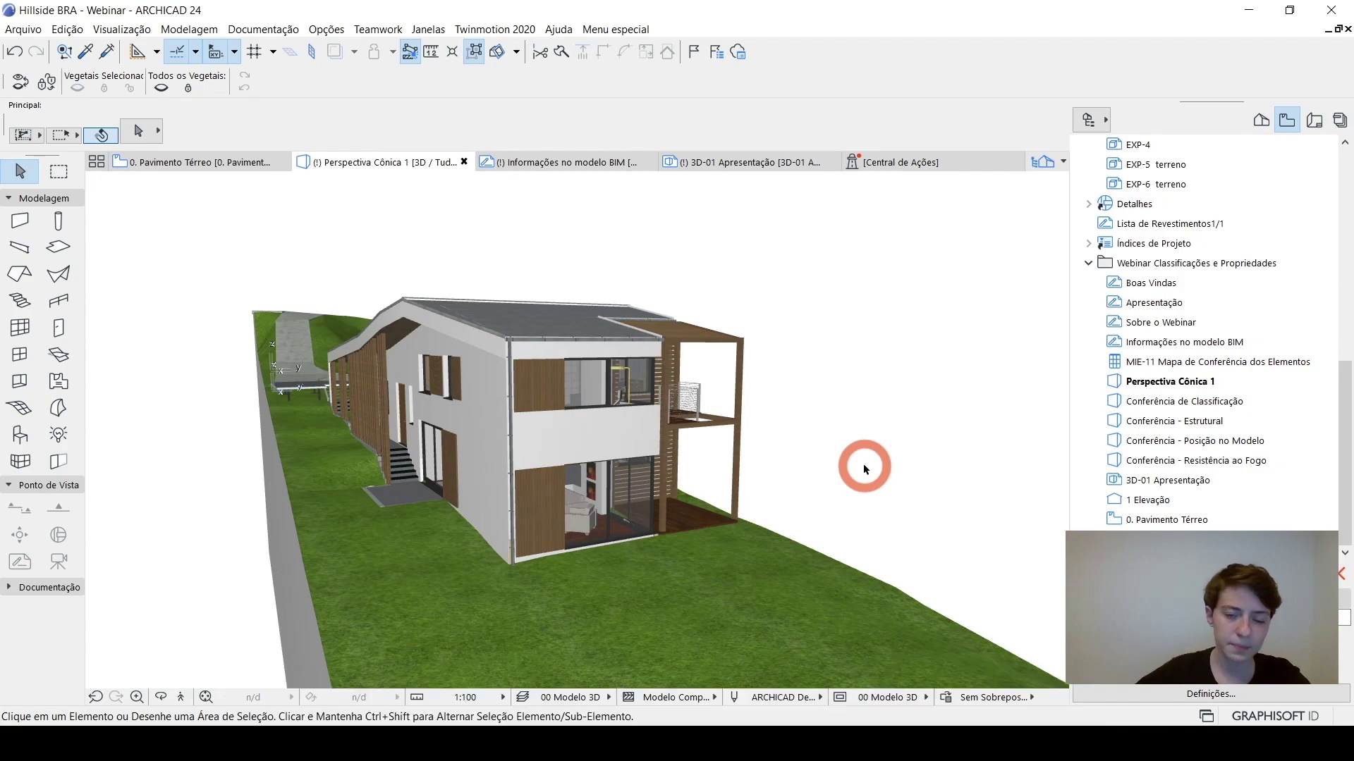
pyautogui.moveTo(663, 507); pyautogui.dragTo(595, 522, button='middle')
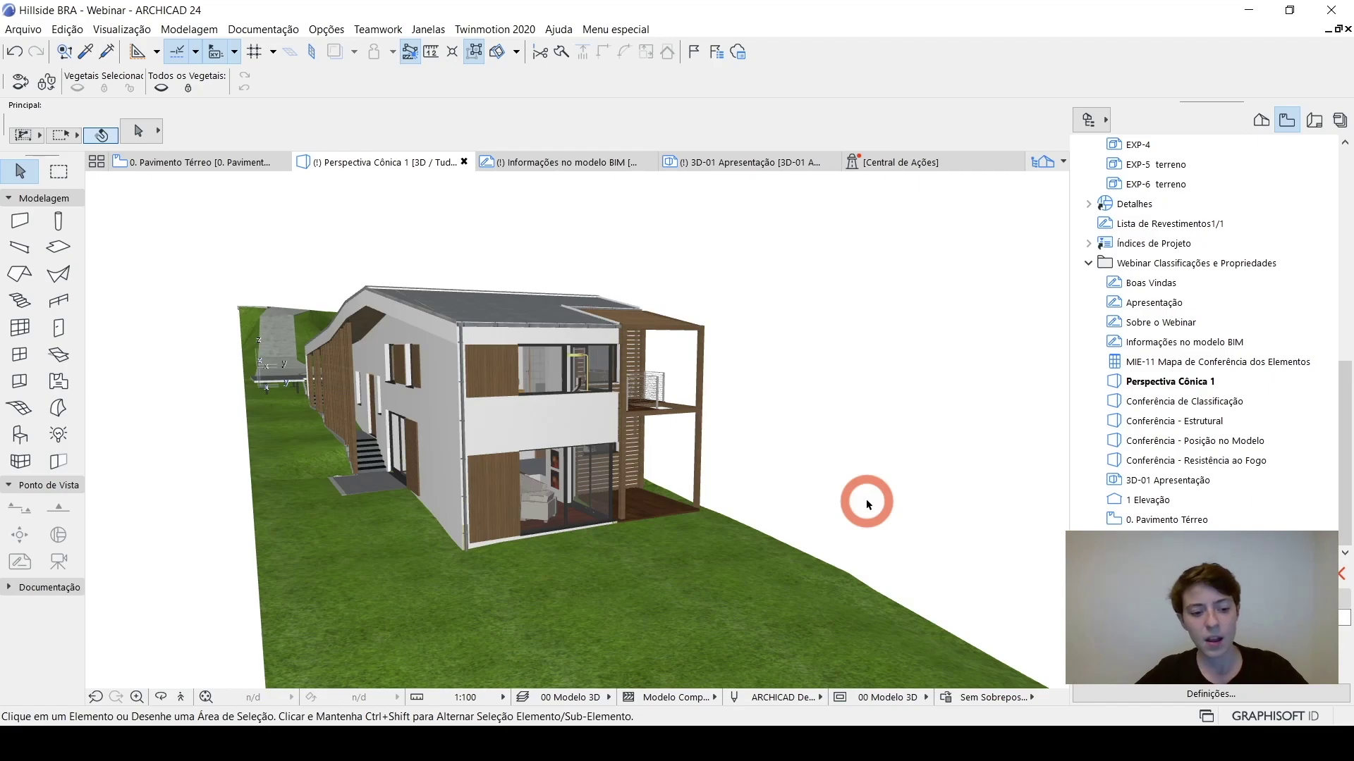
pyautogui.moveTo(568, 499); pyautogui.dragTo(625, 500)
pyautogui.click(573, 509)
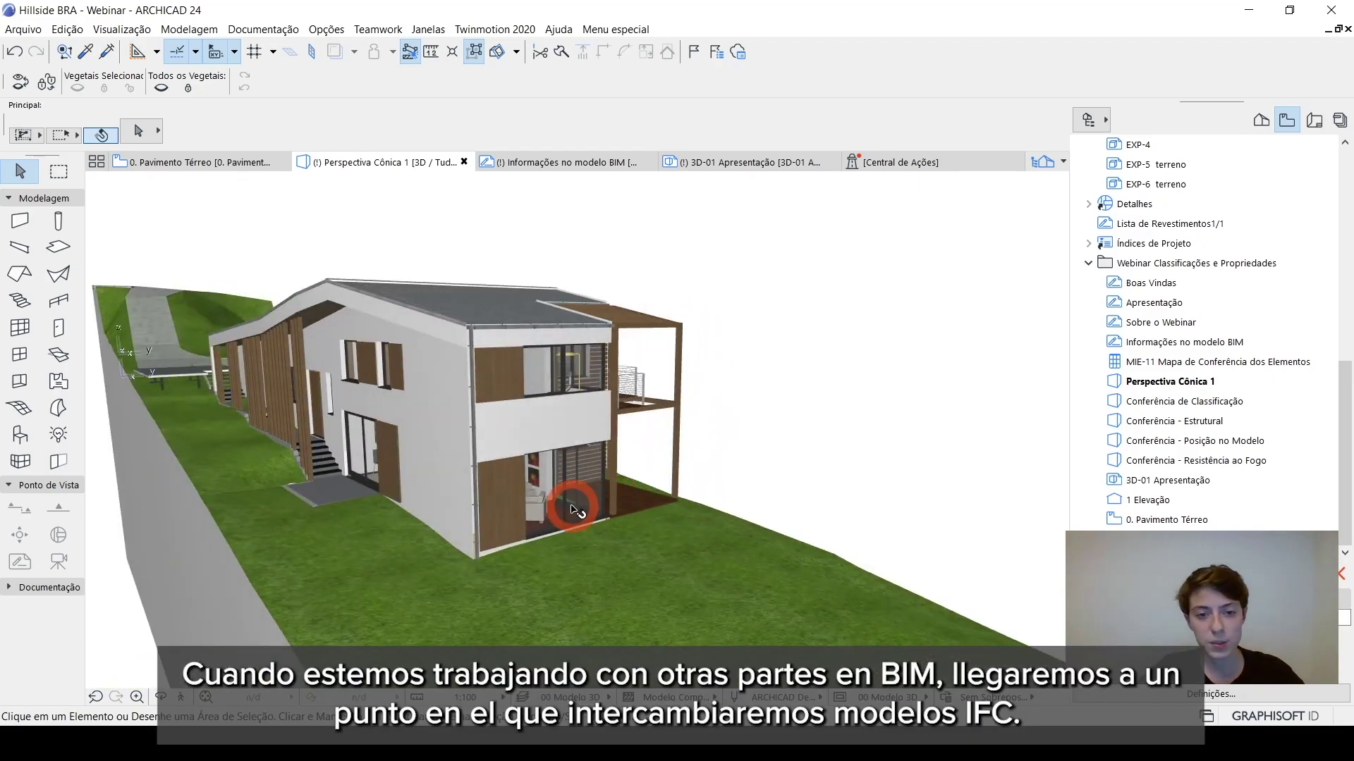
pyautogui.click(786, 516)
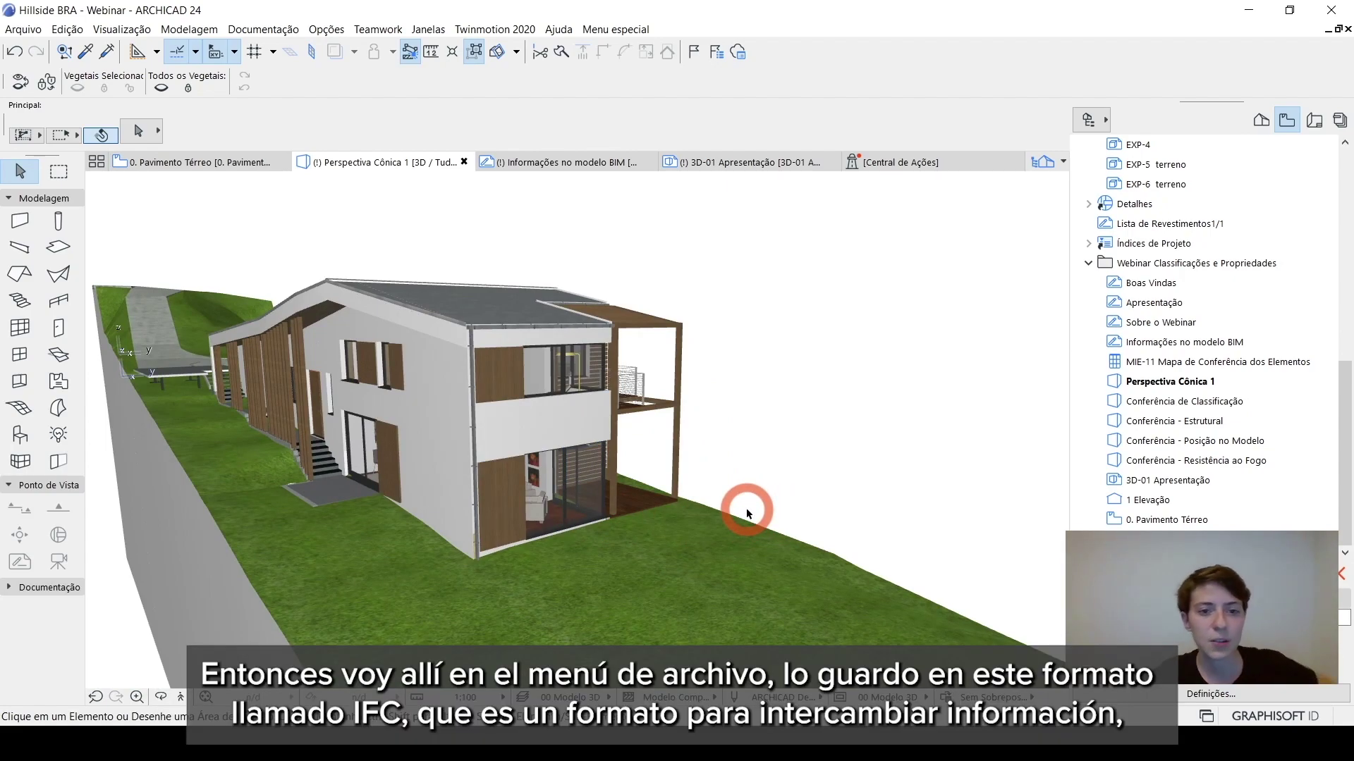
pyautogui.click(14, 26)
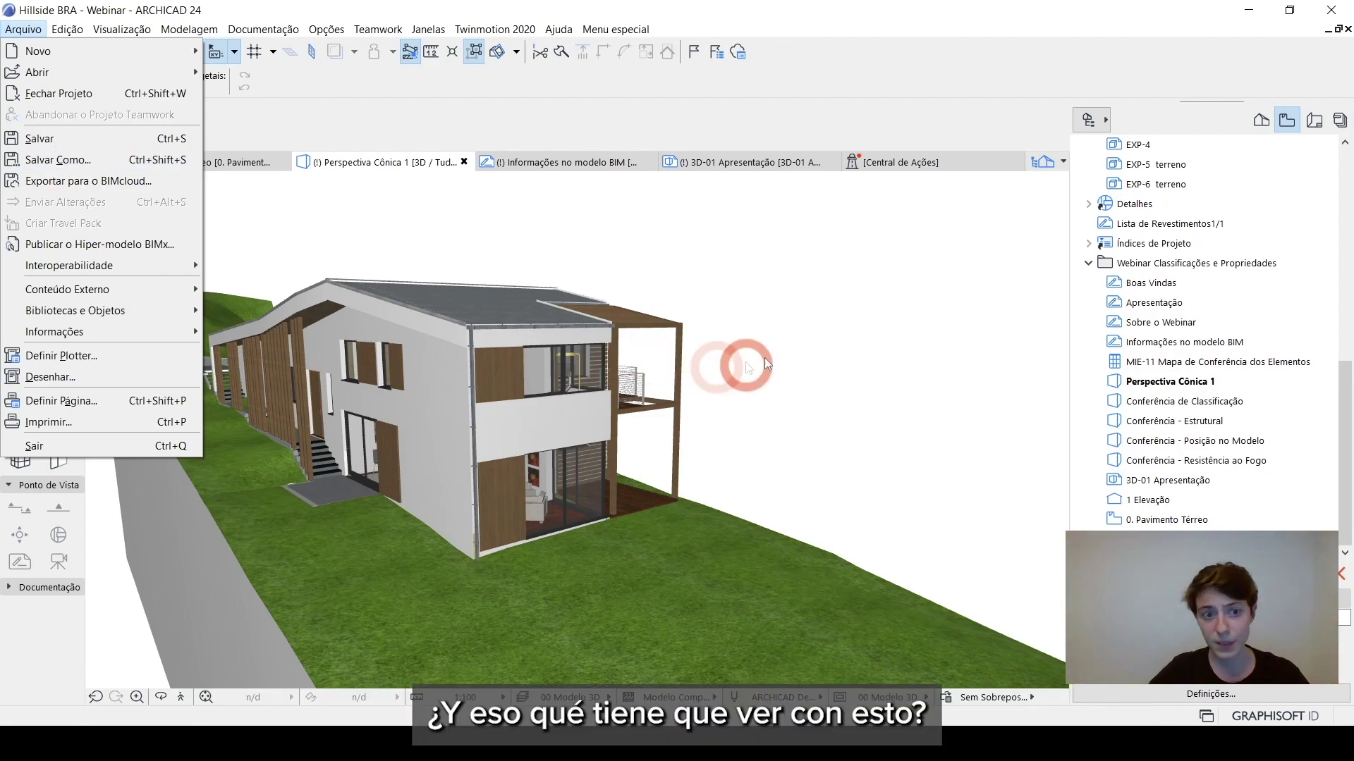
pyautogui.click(899, 363)
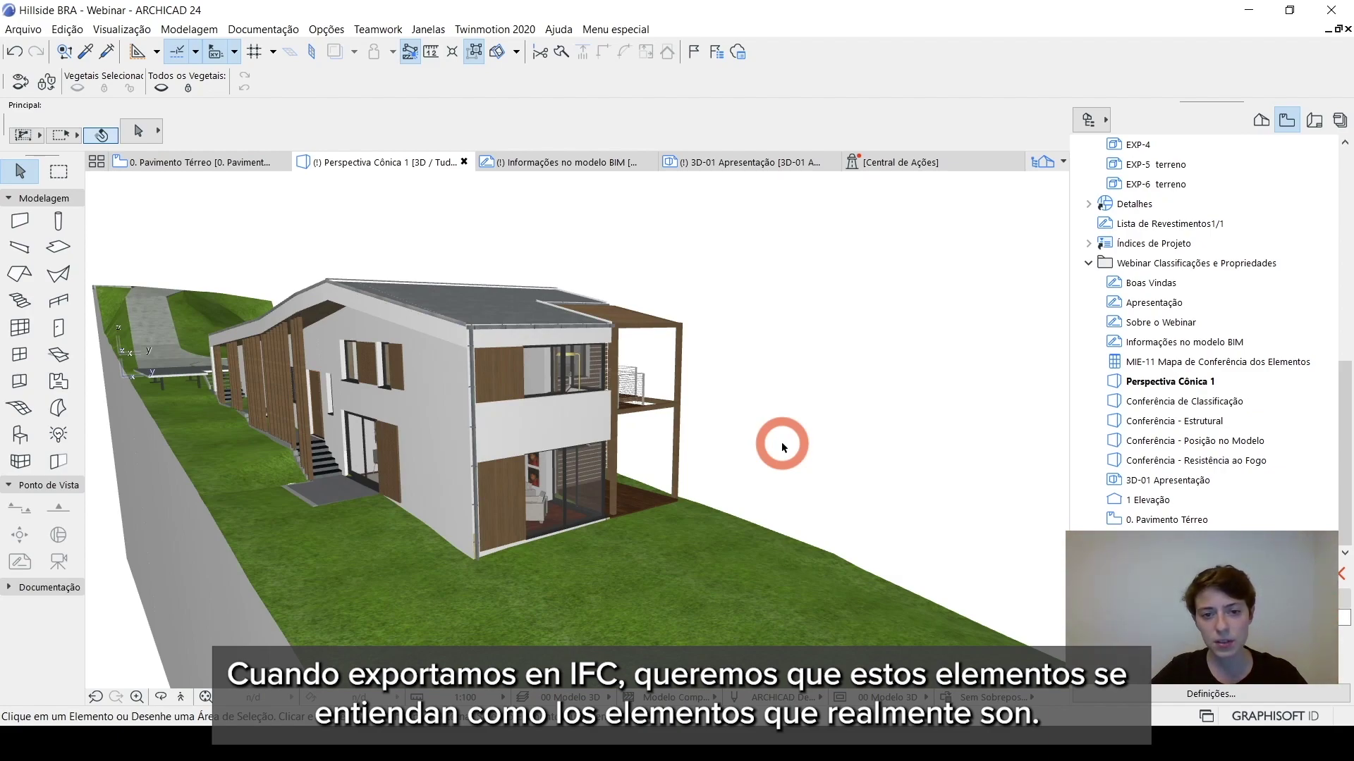
# Select the slatted wood cladding on the lower floor of the terrace facade and open its curtain wall settings.
pyautogui.keyDown('shift'); pyautogui.moveTo(782, 447); pyautogui.dragTo(371, 491, button='middle'); pyautogui.keyUp('shift')
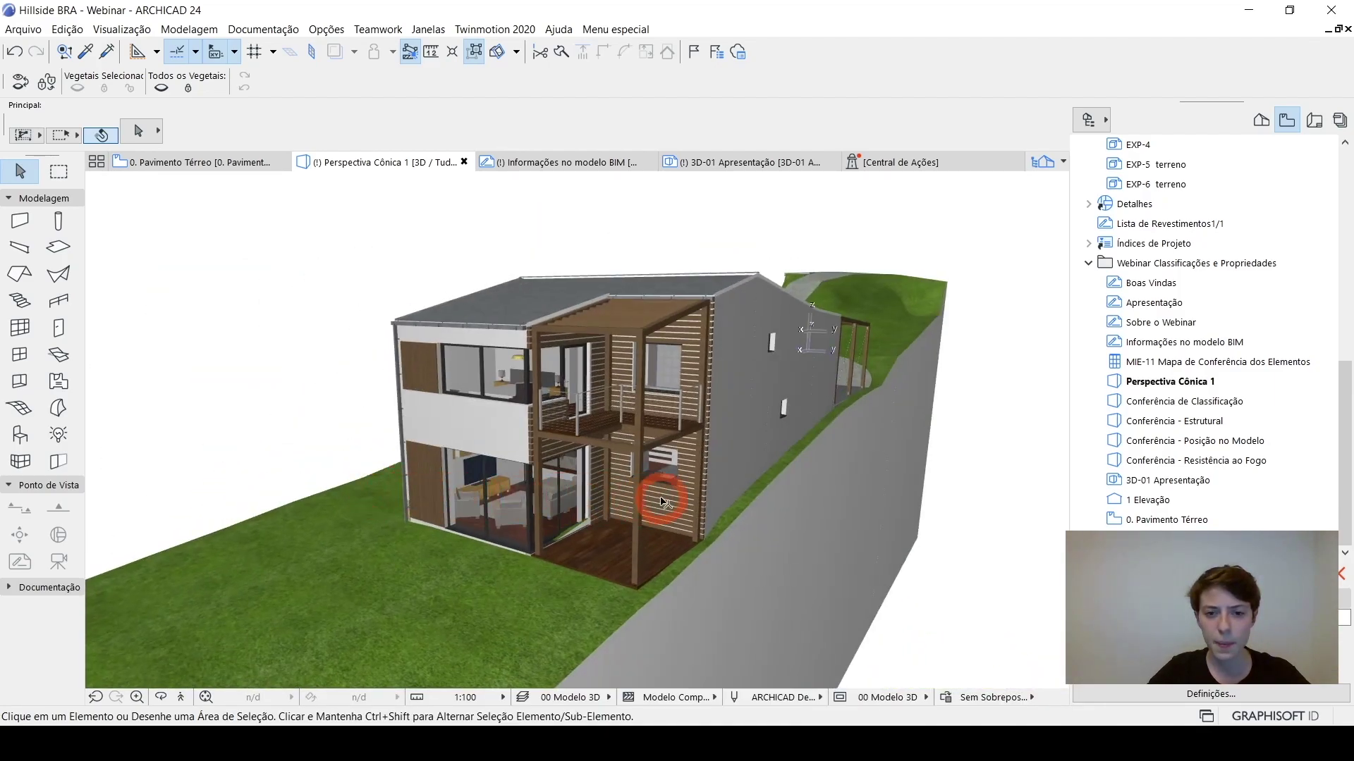
pyautogui.scroll(6, 662, 494)
pyautogui.click(642, 523)
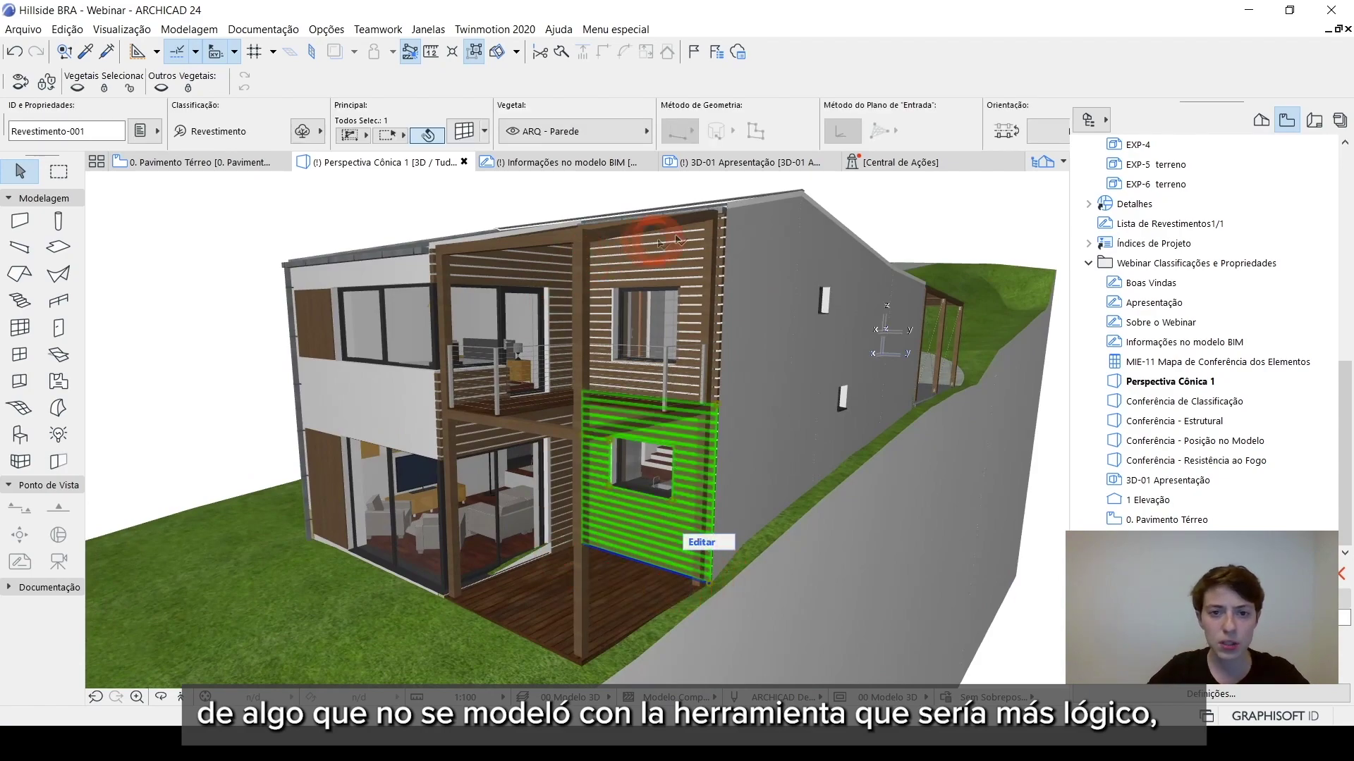
pyautogui.moveTo(776, 578)
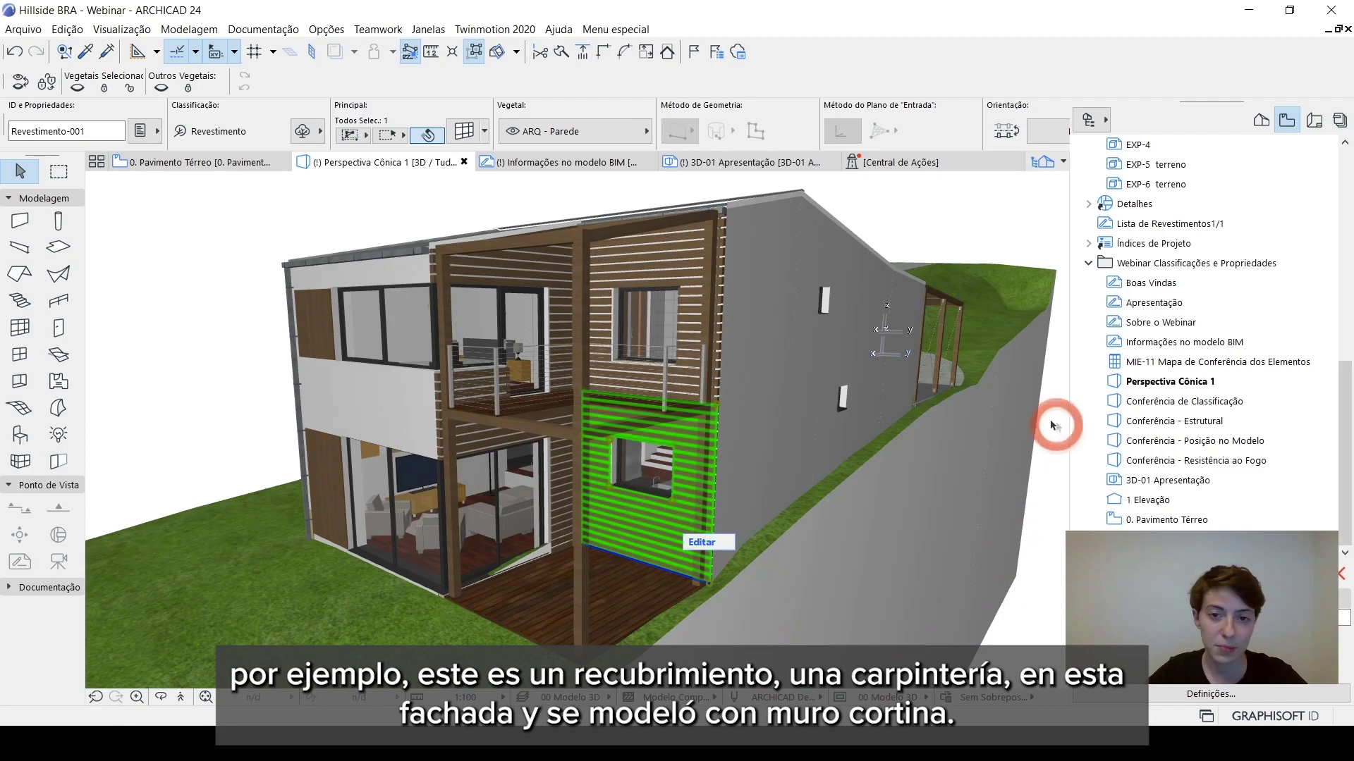
pyautogui.keyDown('shift'); pyautogui.moveTo(662, 525); pyautogui.dragTo(734, 538, button='middle'); pyautogui.keyUp('shift')
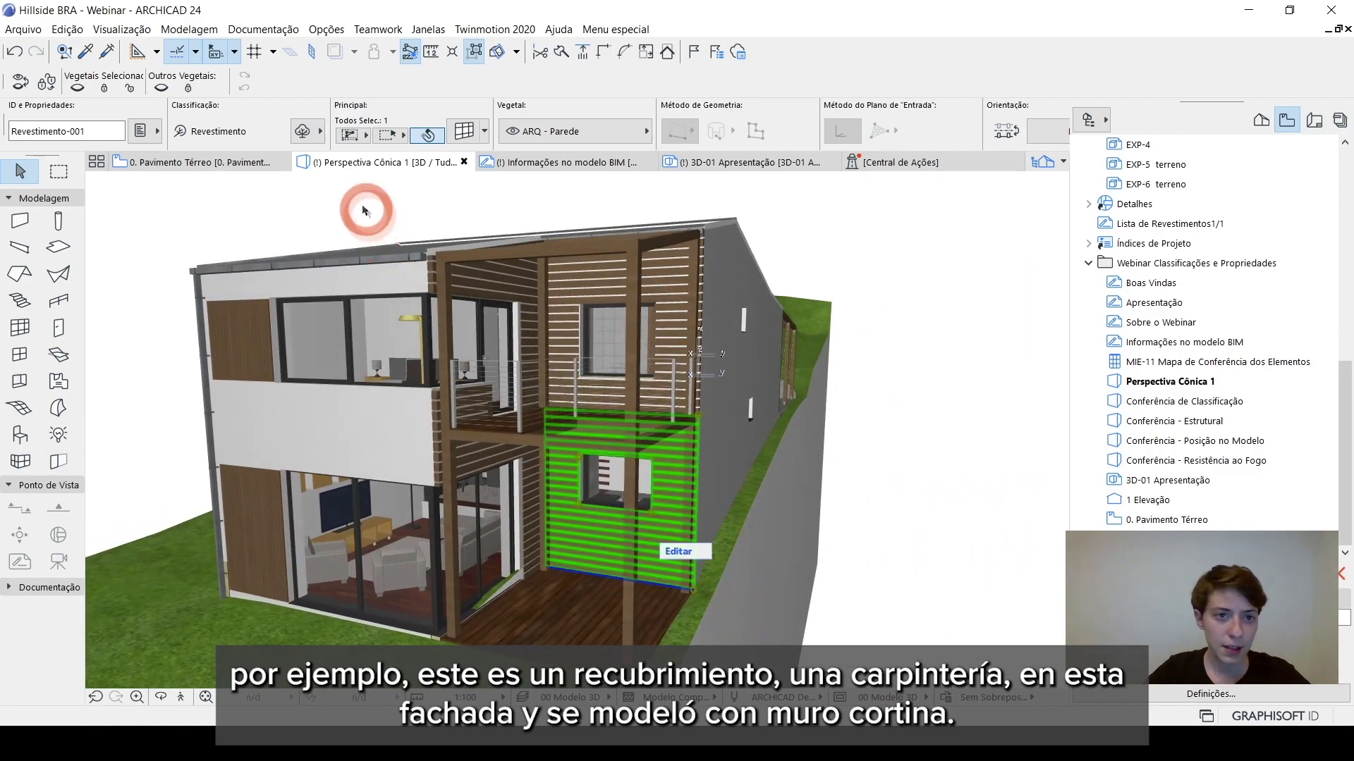
pyautogui.click(460, 134)
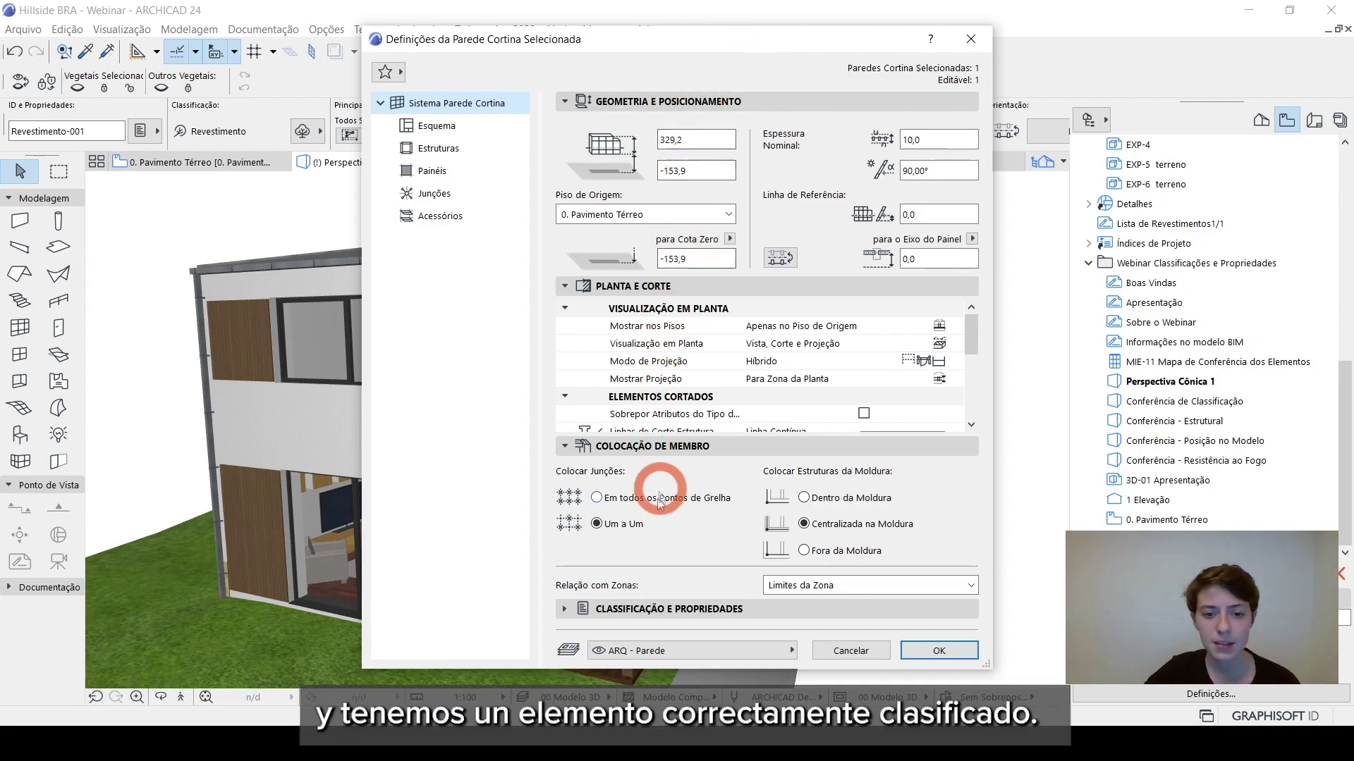
# Expand only the classification and properties section in an enlarged settings dialog to examine the cladding's classification, and close it without saving.
pyautogui.click(597, 610)
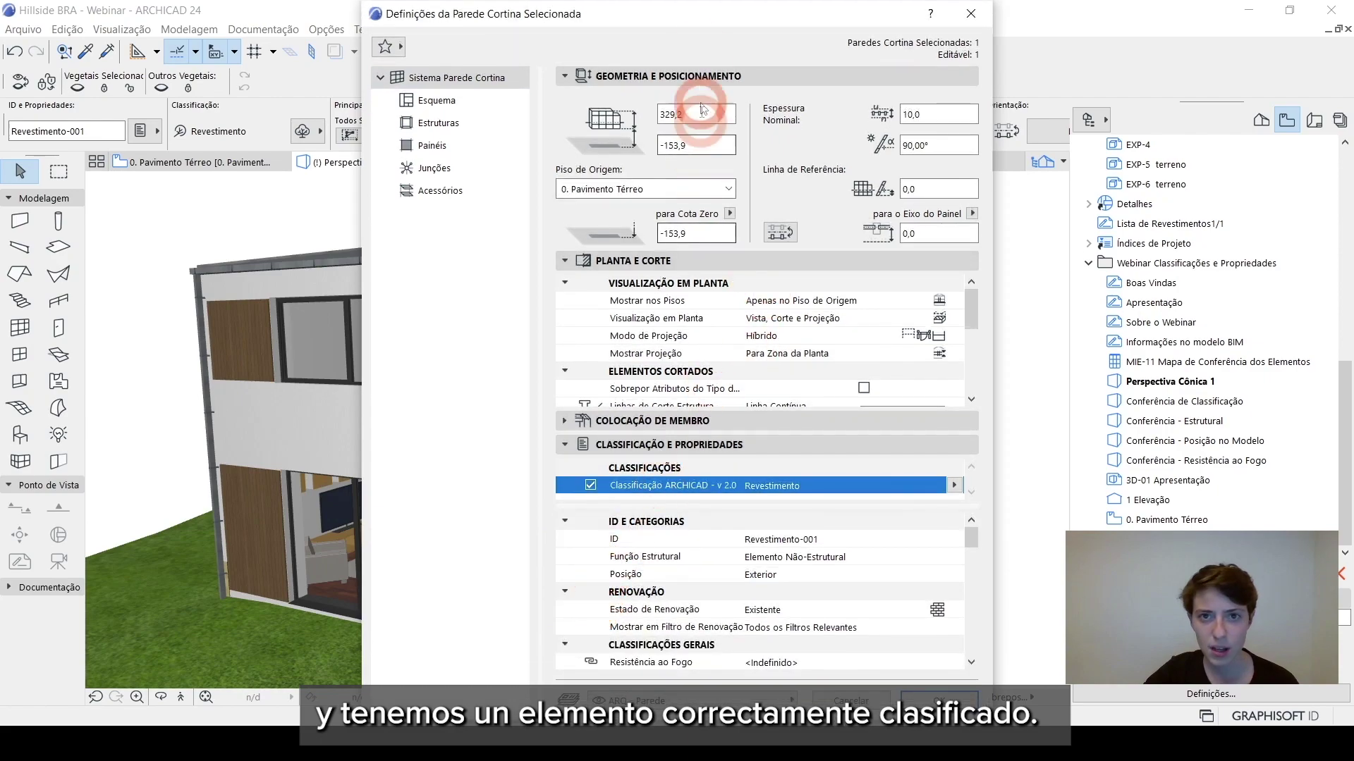
pyautogui.click(592, 76)
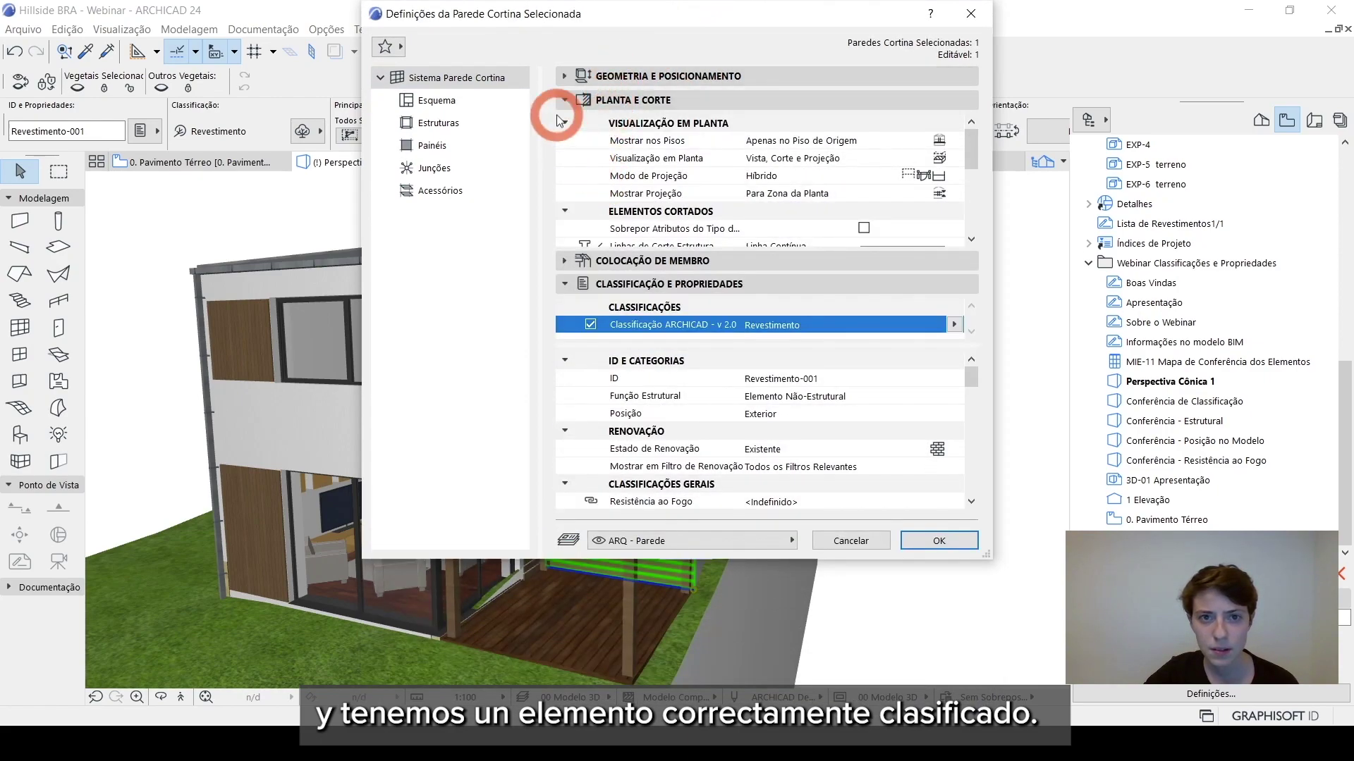
pyautogui.click(577, 100)
pyautogui.moveTo(361, 429); pyautogui.dragTo(248, 592)
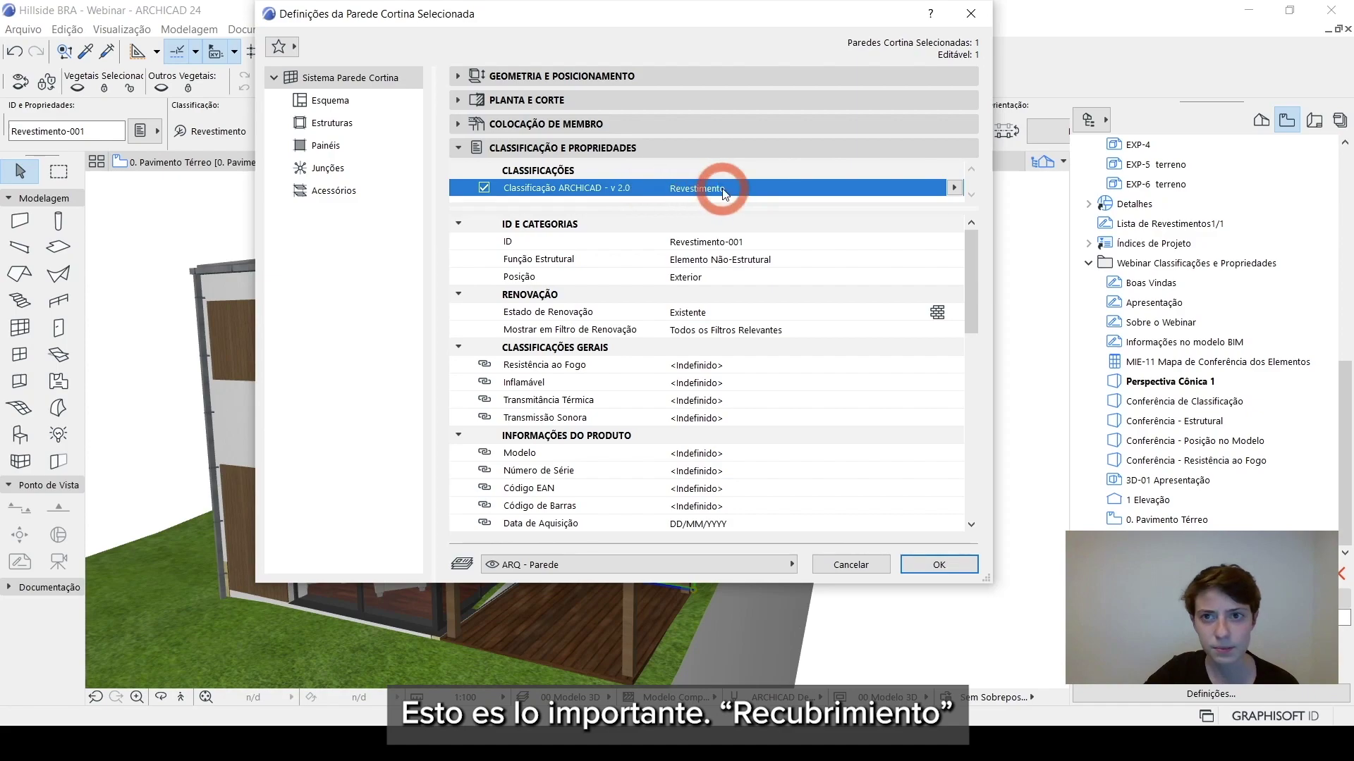
pyautogui.click(970, 14)
pyautogui.click(941, 414)
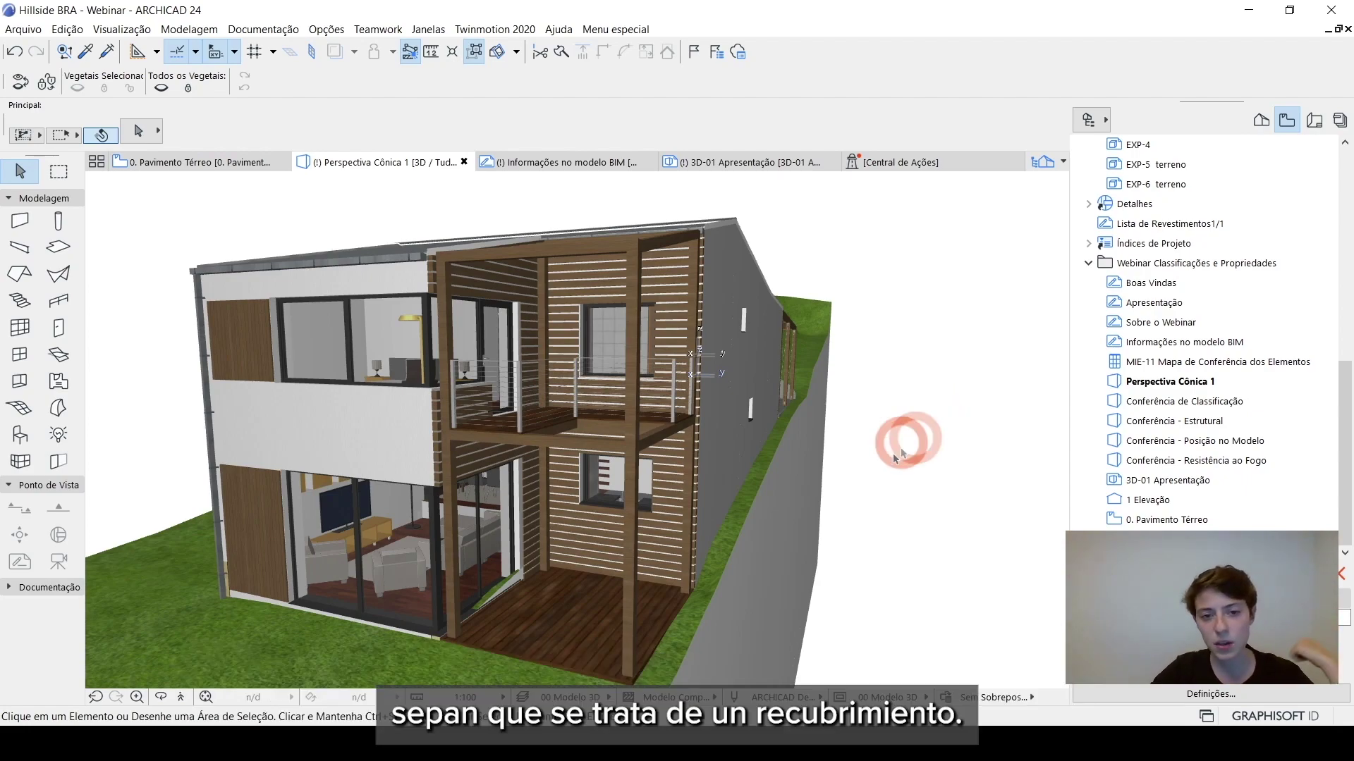
# Reopen the settings of the lower slatted cladding and examine its IFC properties, including Tipo de IFC.
pyautogui.click(619, 539)
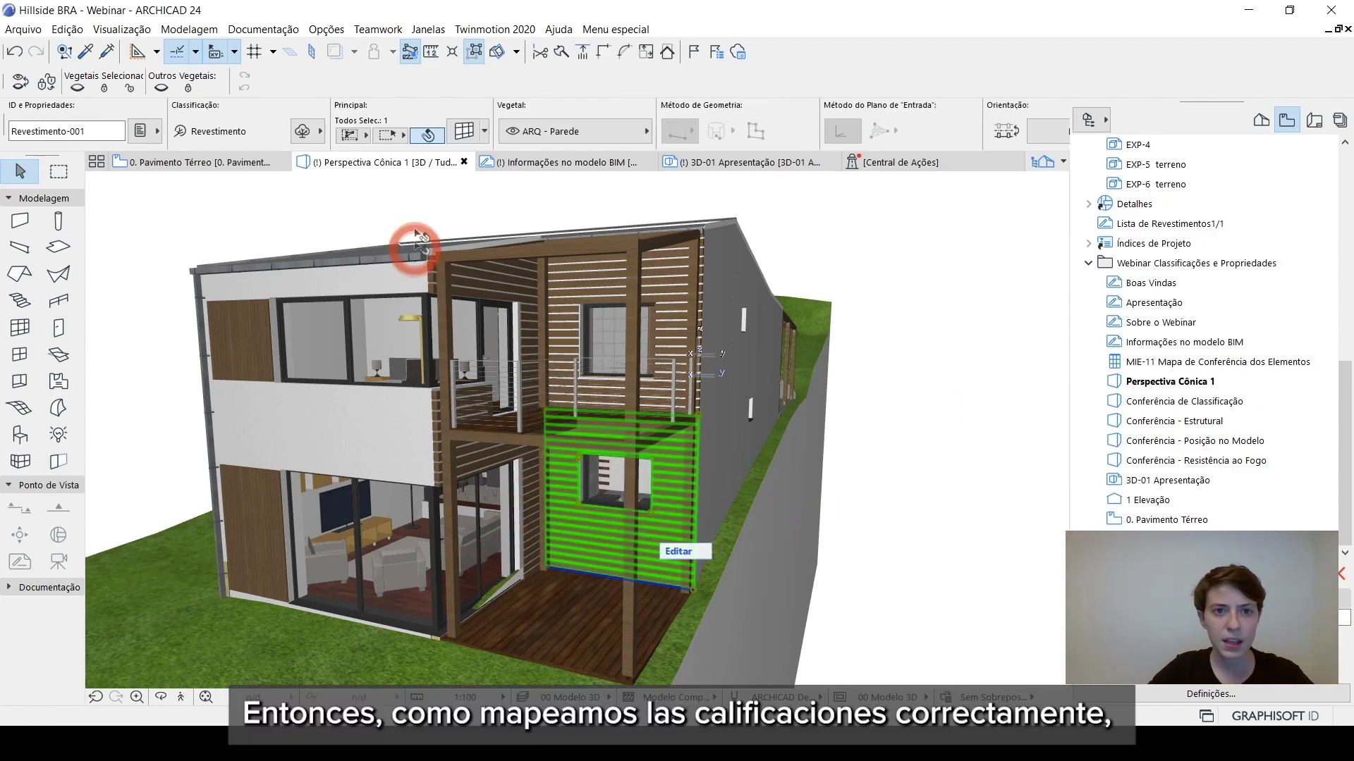
pyautogui.click(464, 132)
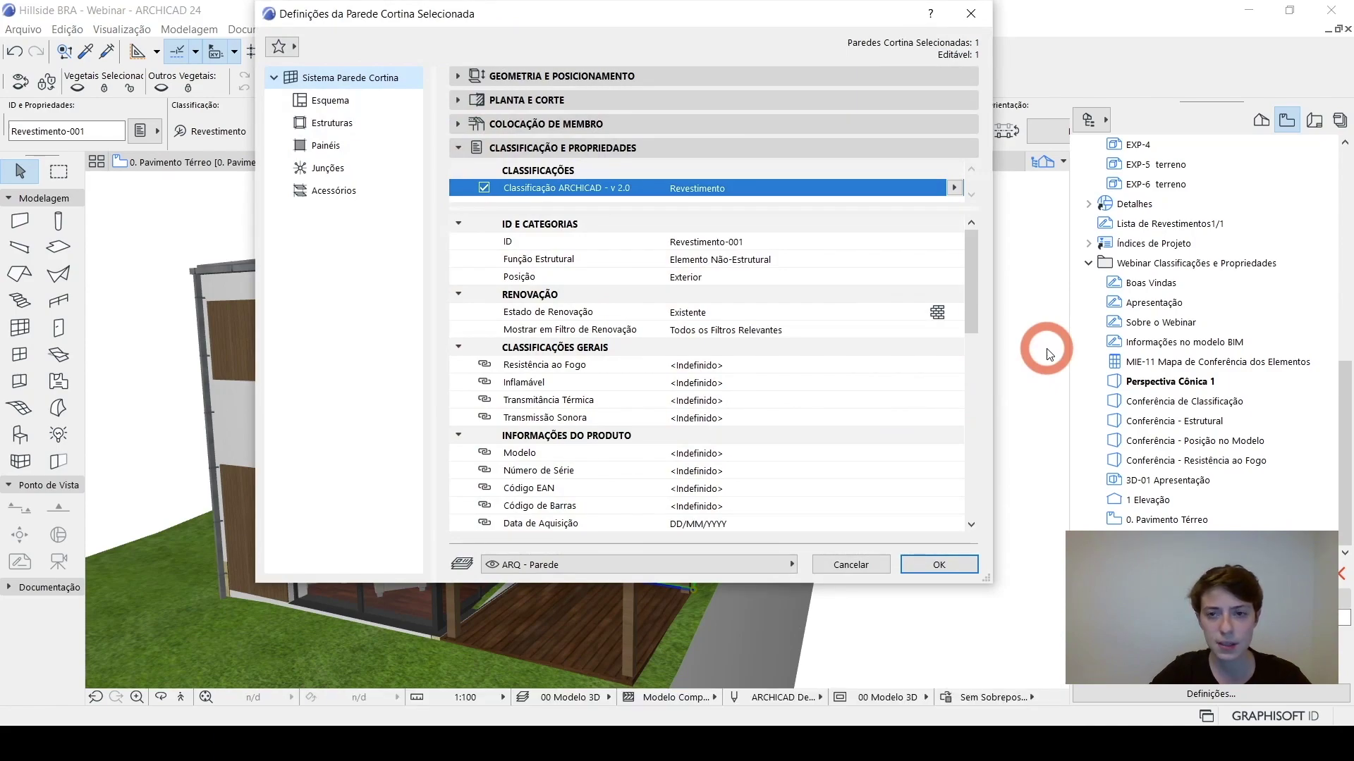
pyautogui.moveTo(971, 226); pyautogui.dragTo(960, 206)
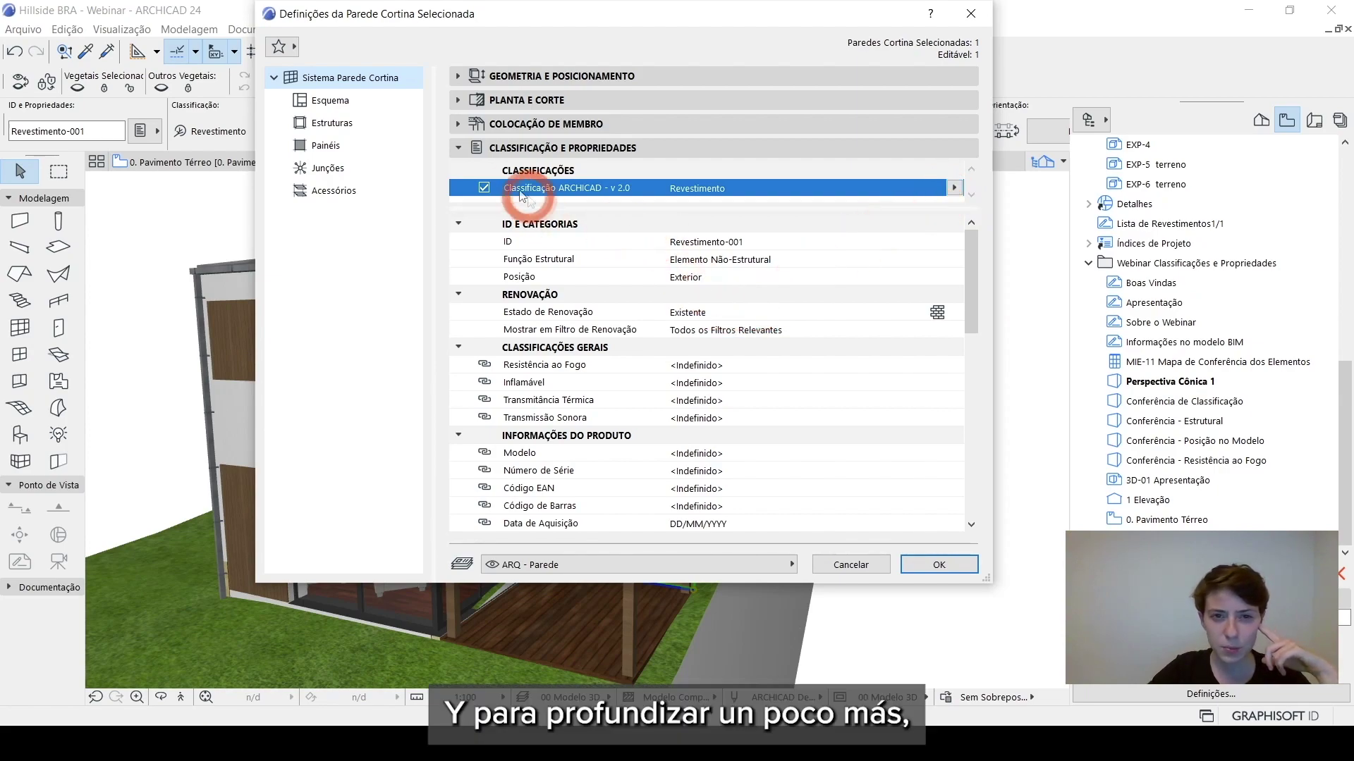
pyautogui.scroll(-7, 581, 289)
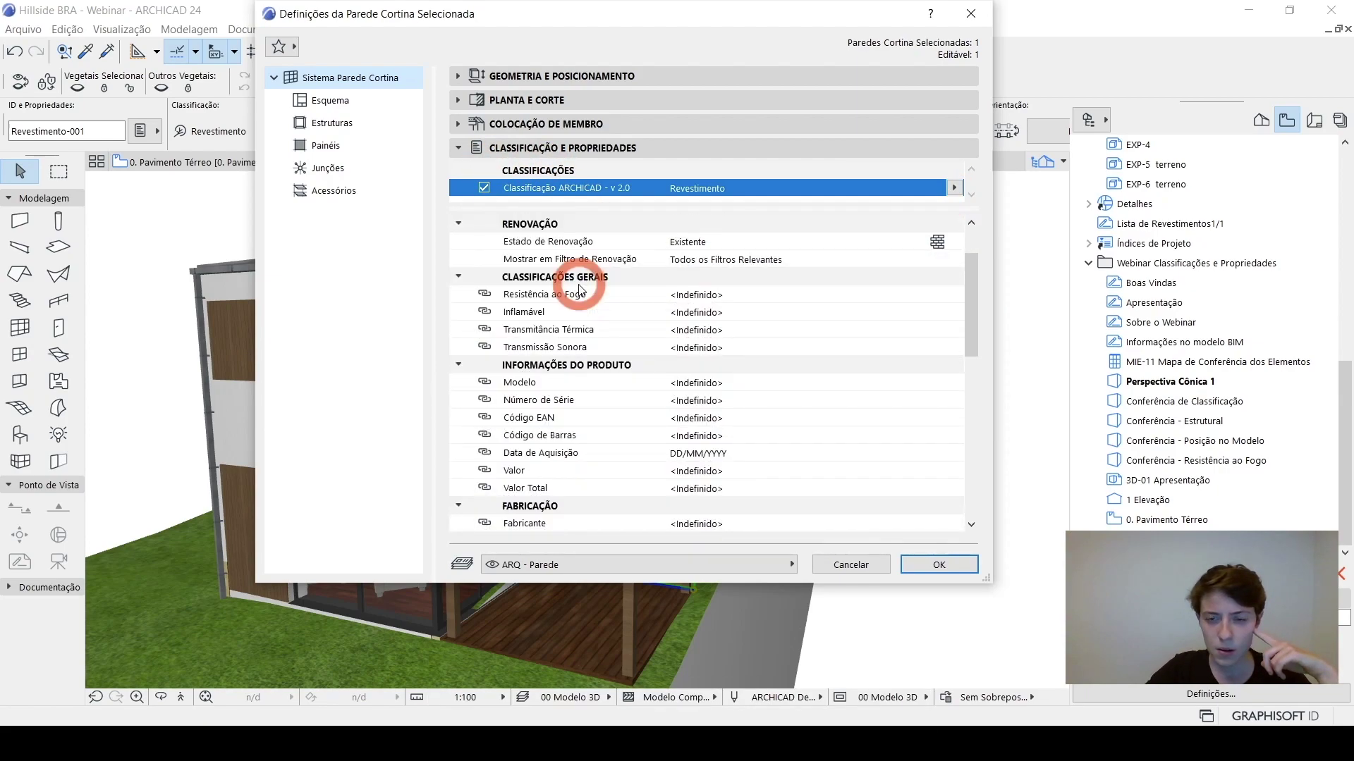
pyautogui.scroll(-5, 580, 289)
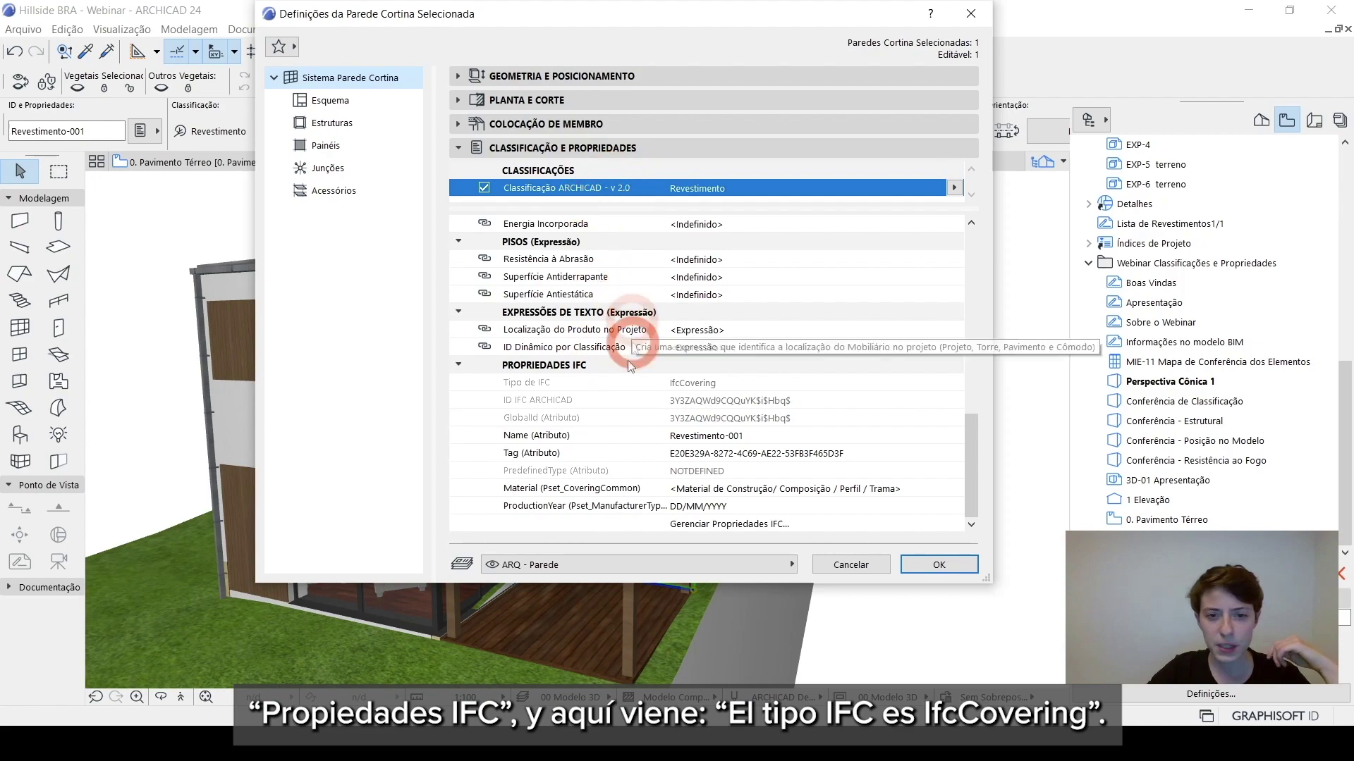
pyautogui.click(610, 364)
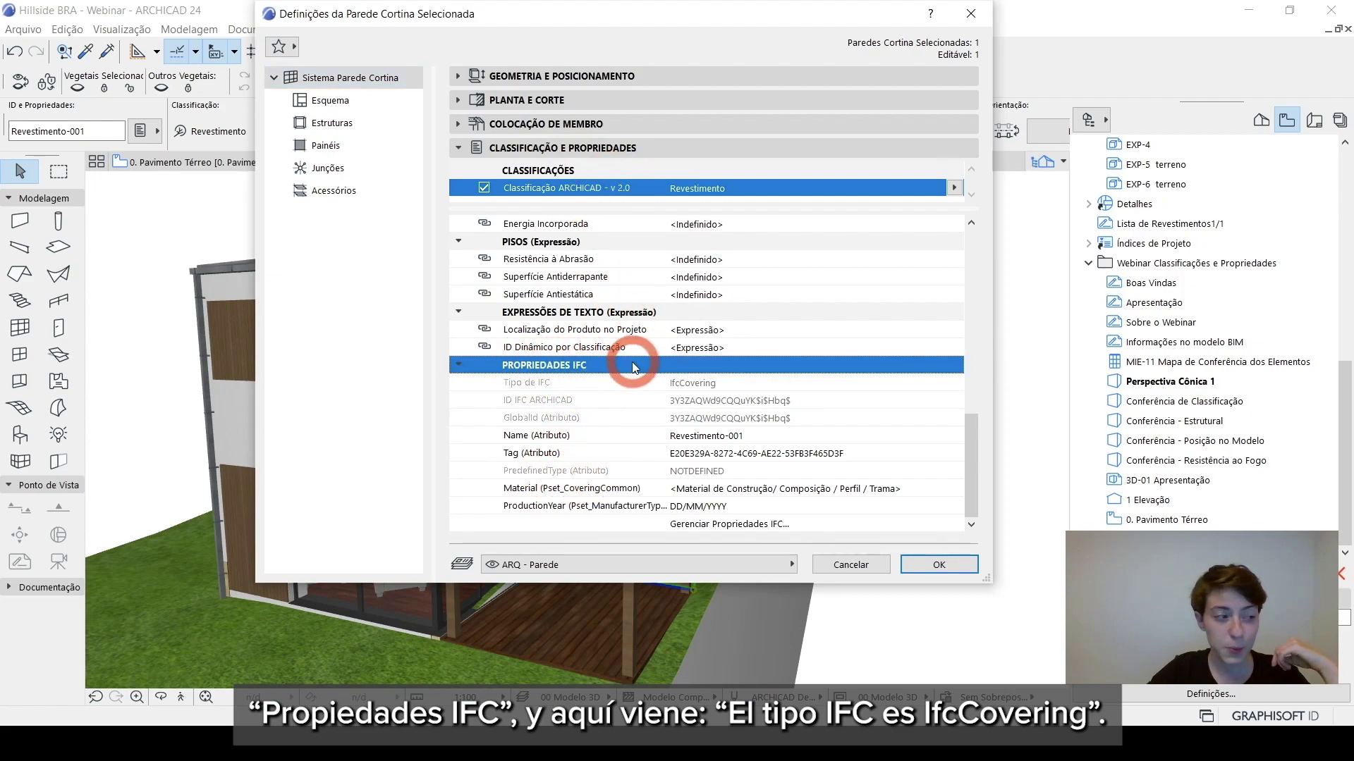
pyautogui.click(612, 381)
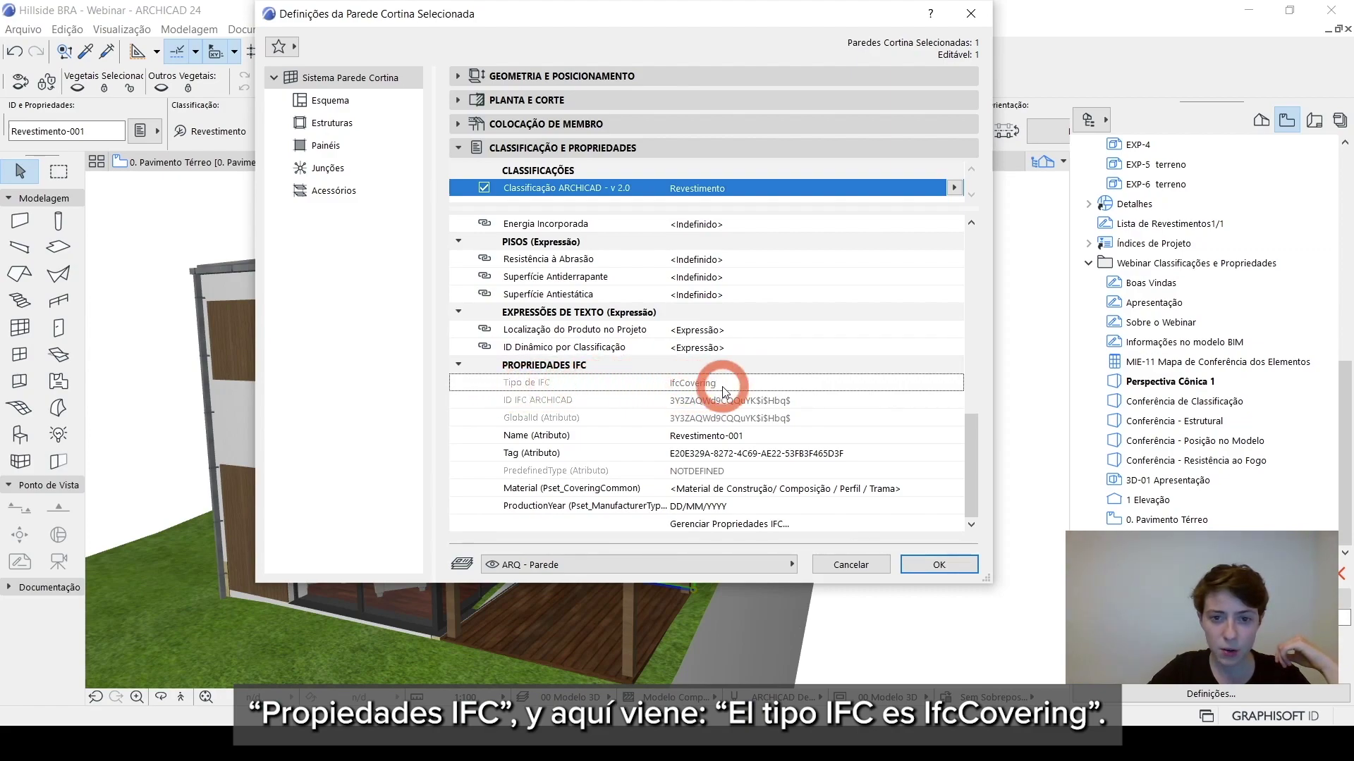
# Try the Pilar classification on the cladding, check the corresponding Tipo de IFC, and cancel the settings.
pyautogui.click(954, 188)
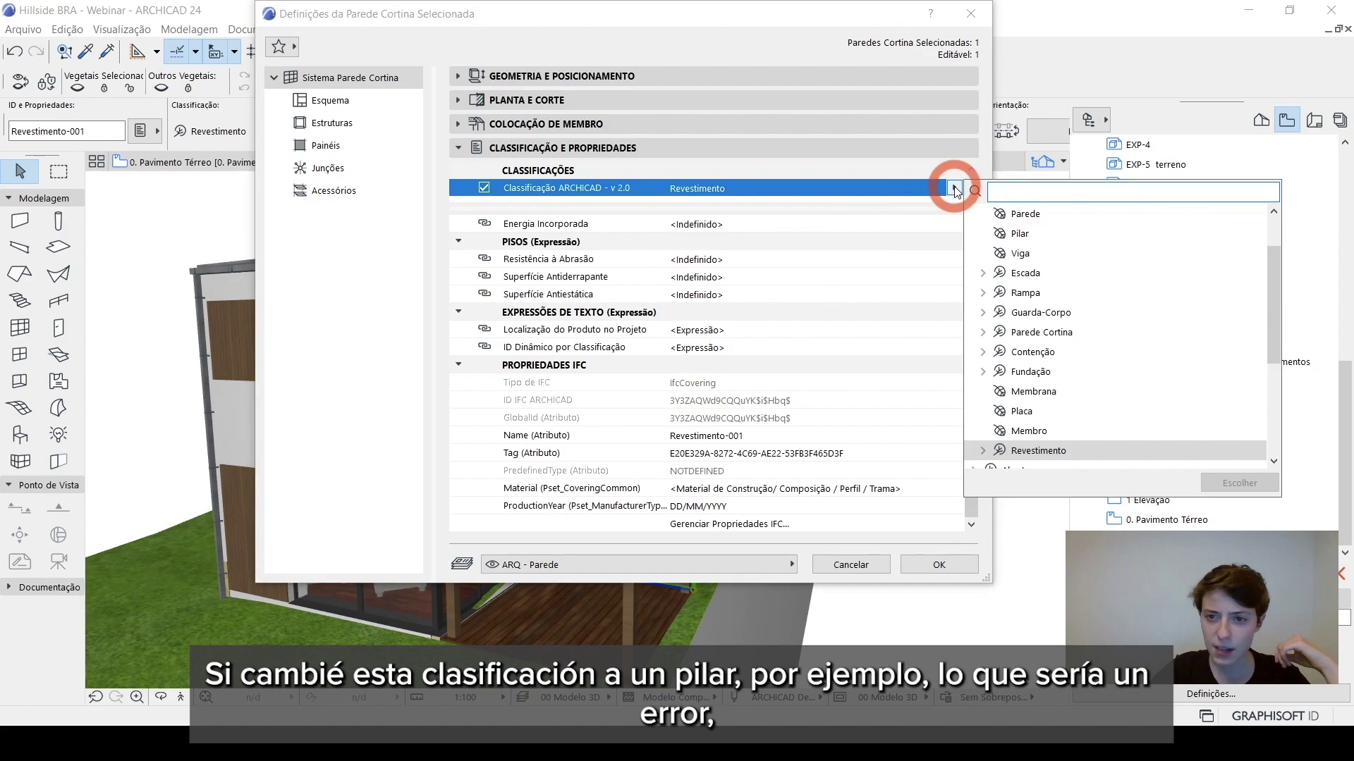
pyautogui.click(994, 240)
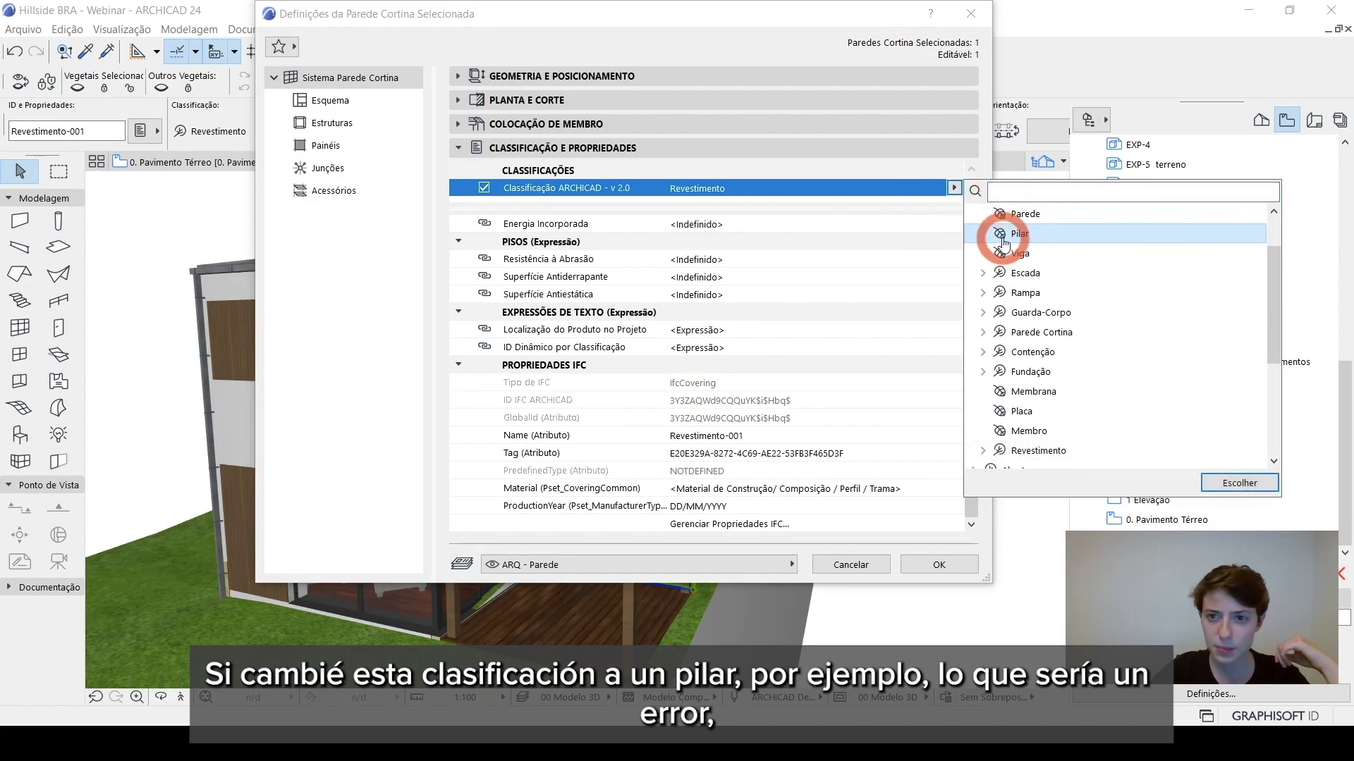
pyautogui.doubleClick(1004, 240)
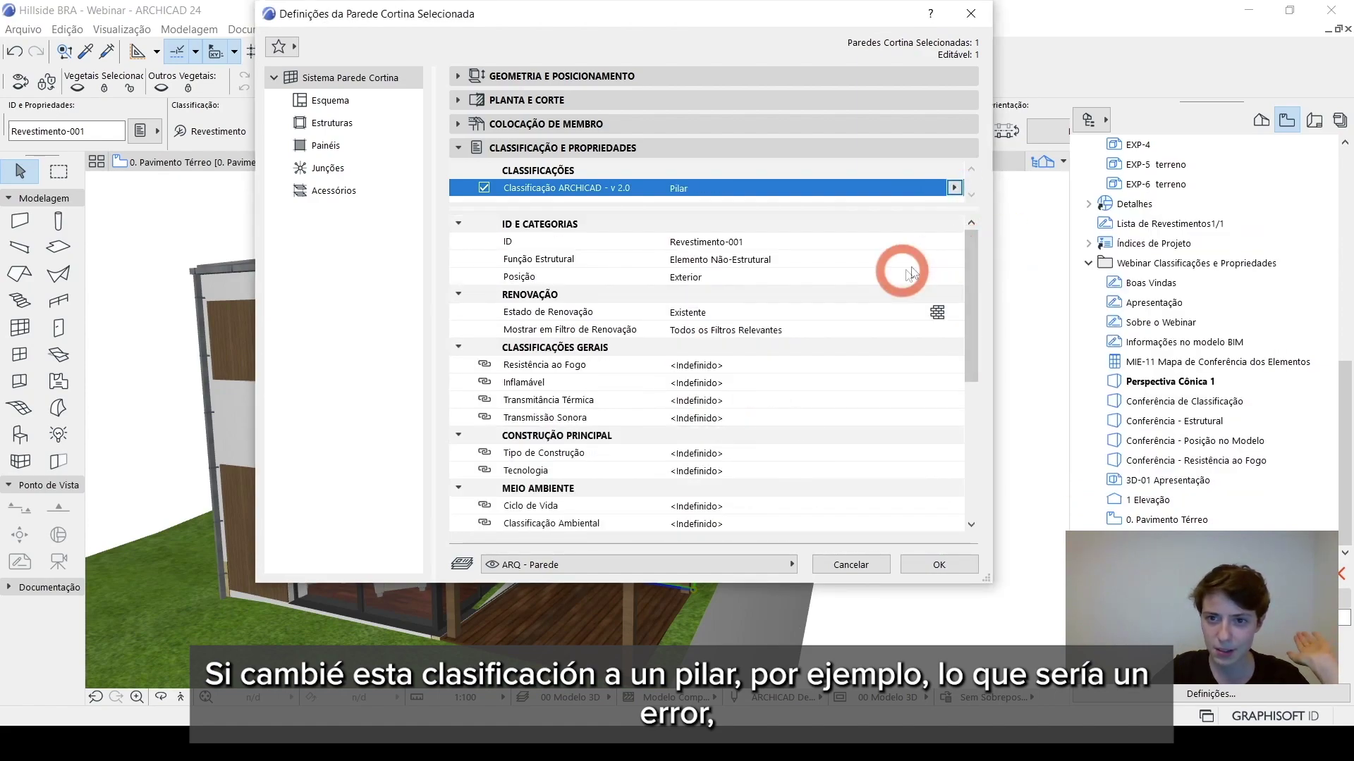
pyautogui.scroll(-5, 790, 310)
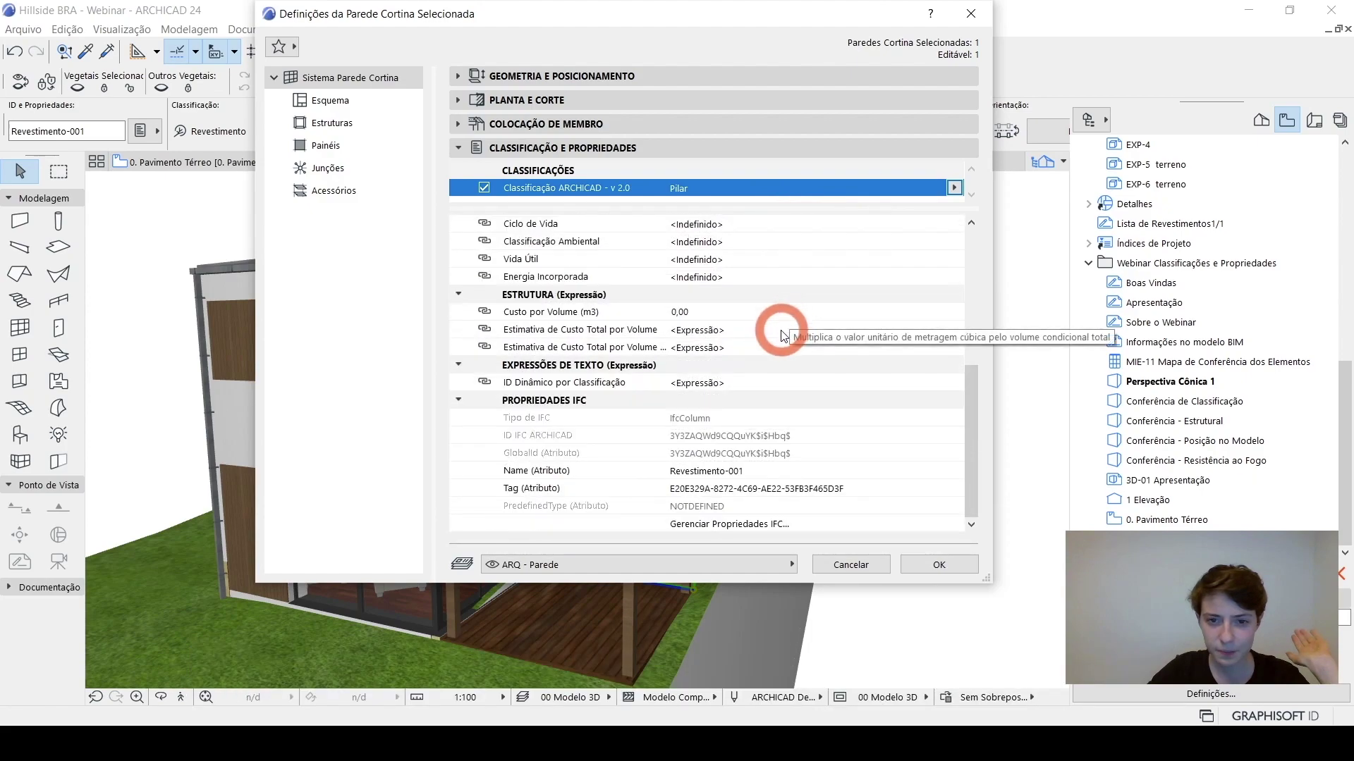
pyautogui.click(537, 421)
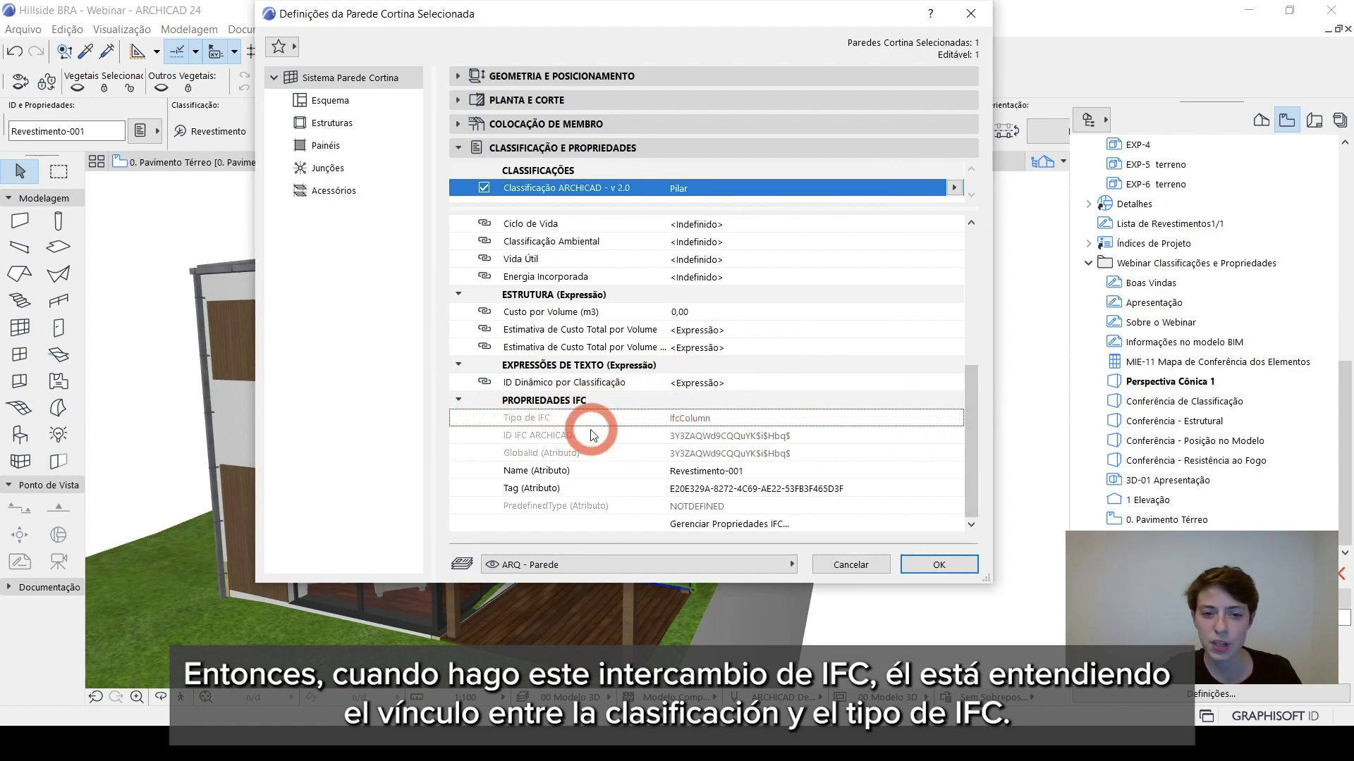
pyautogui.click(833, 565)
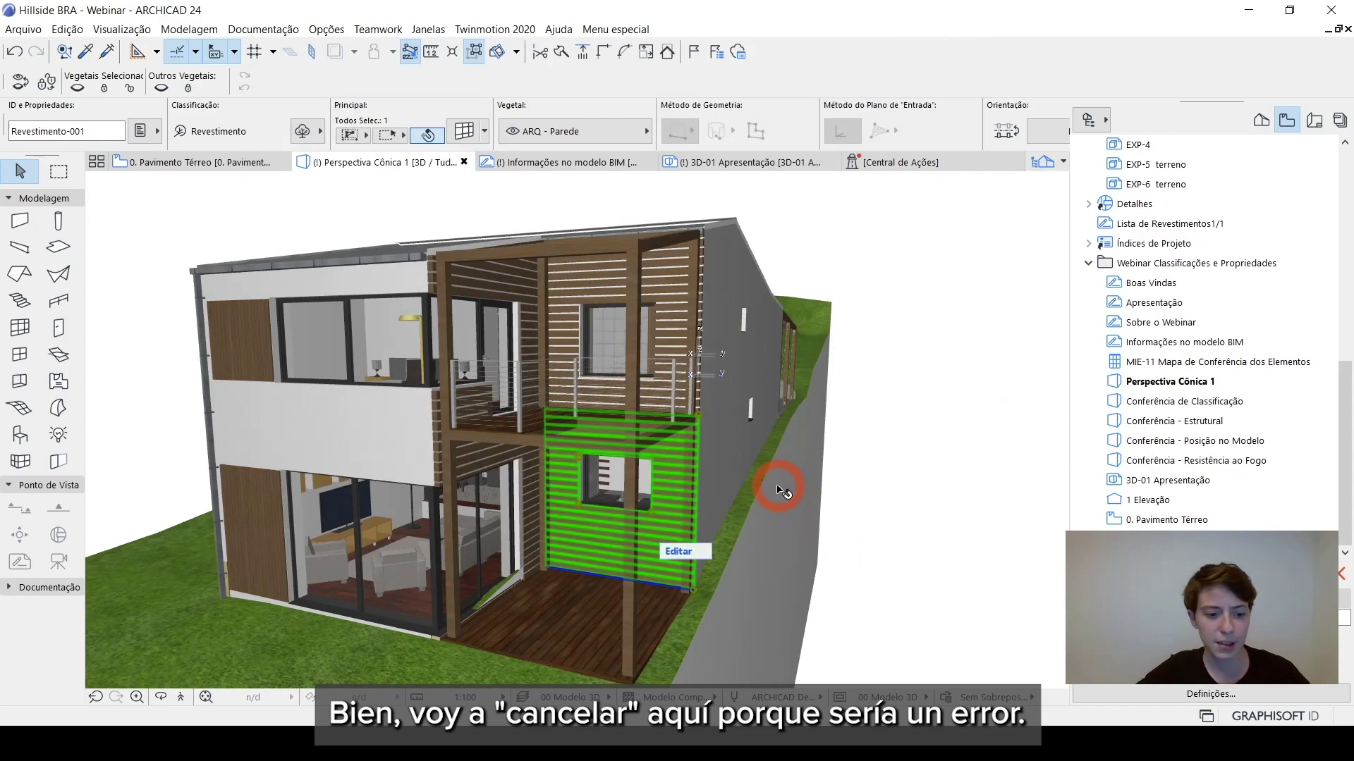
# Deselect the cladding and open the saved 3D view Conferência de Classificação to inspect the model's classification check.
pyautogui.click(781, 491)
pyautogui.scroll(-3, 423, 522)
pyautogui.keyDown('shift'); pyautogui.moveTo(399, 519); pyautogui.dragTo(662, 473, button='middle'); pyautogui.keyUp('shift')
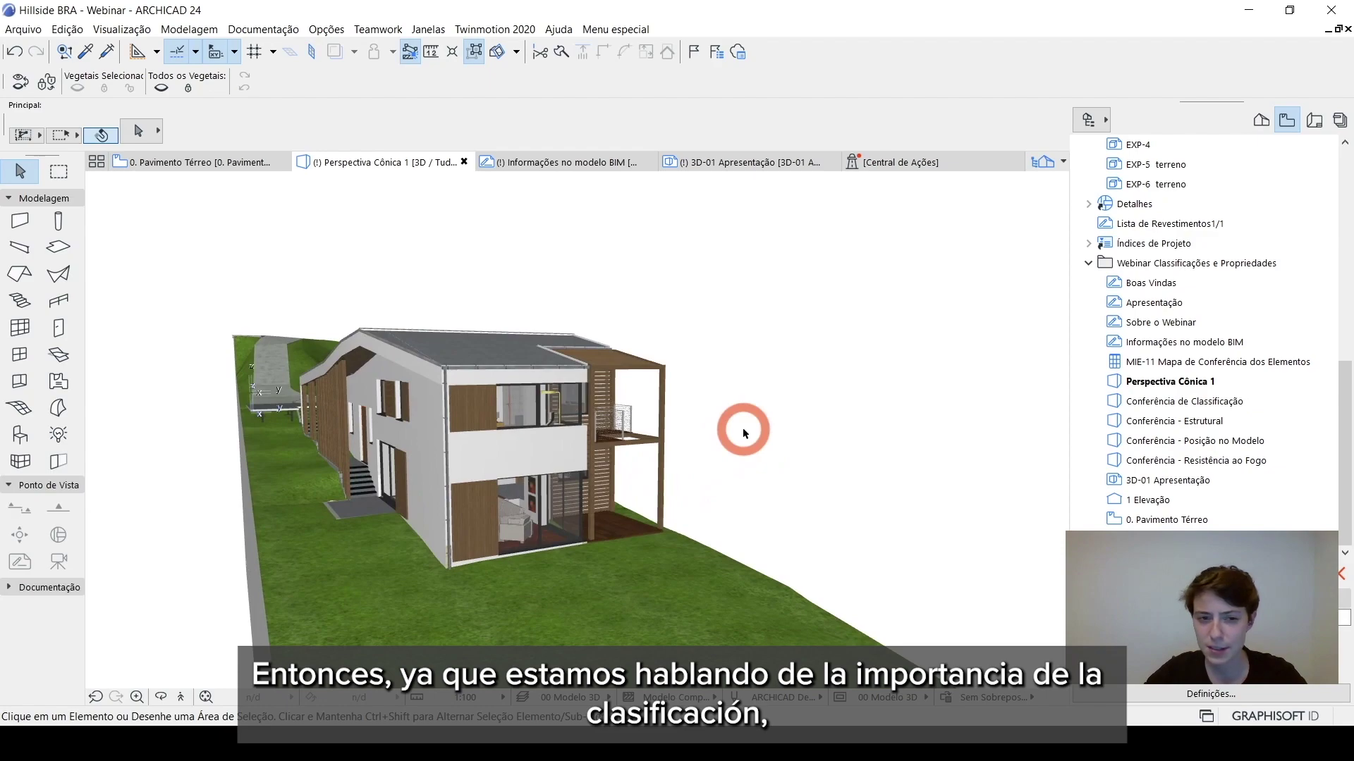
pyautogui.moveTo(734, 432)
pyautogui.keyDown('shift'); pyautogui.mouseDown(button='middle')
pyautogui.moveTo(707, 438)
pyautogui.moveTo(747, 425)
pyautogui.mouseUp(button='middle'); pyautogui.keyUp('shift')
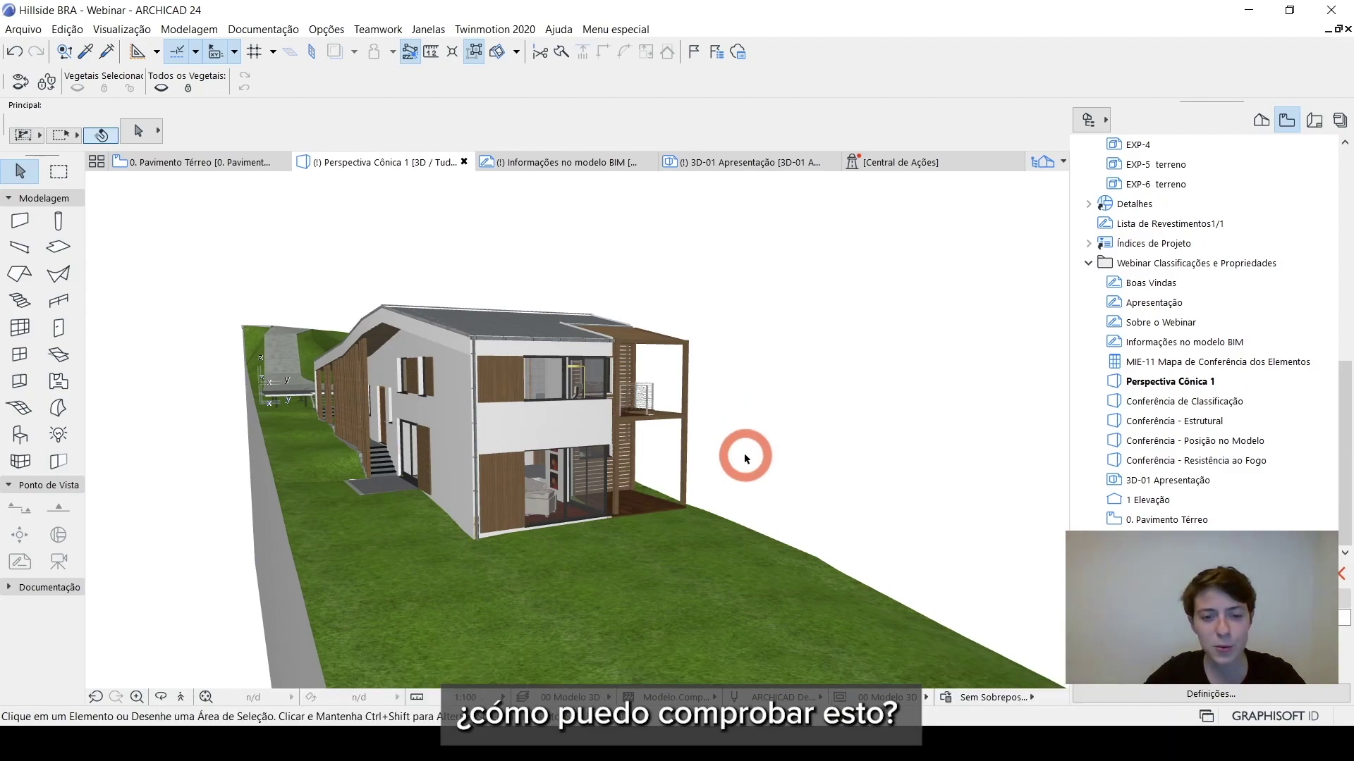
pyautogui.click(1143, 401)
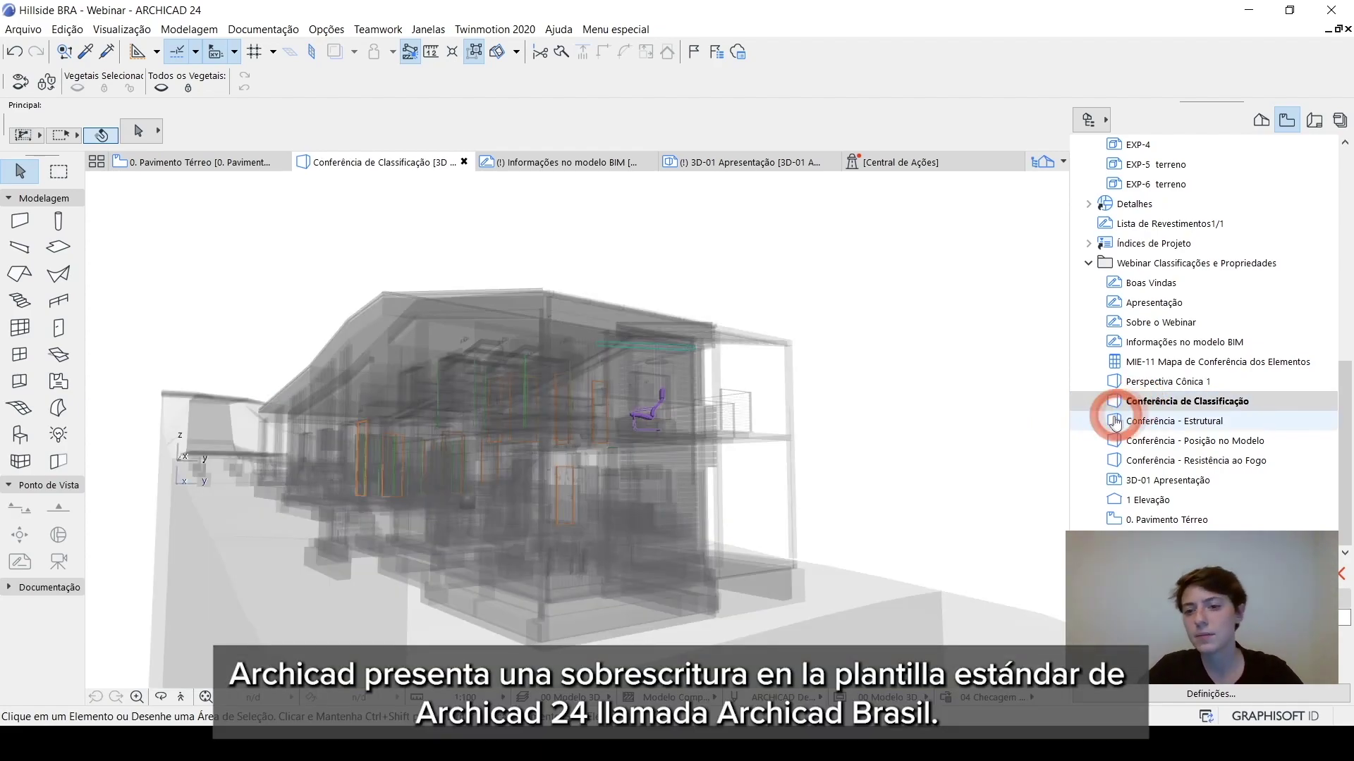
pyautogui.keyDown('shift'); pyautogui.moveTo(847, 450); pyautogui.dragTo(777, 493, button='middle'); pyautogui.keyUp('shift')
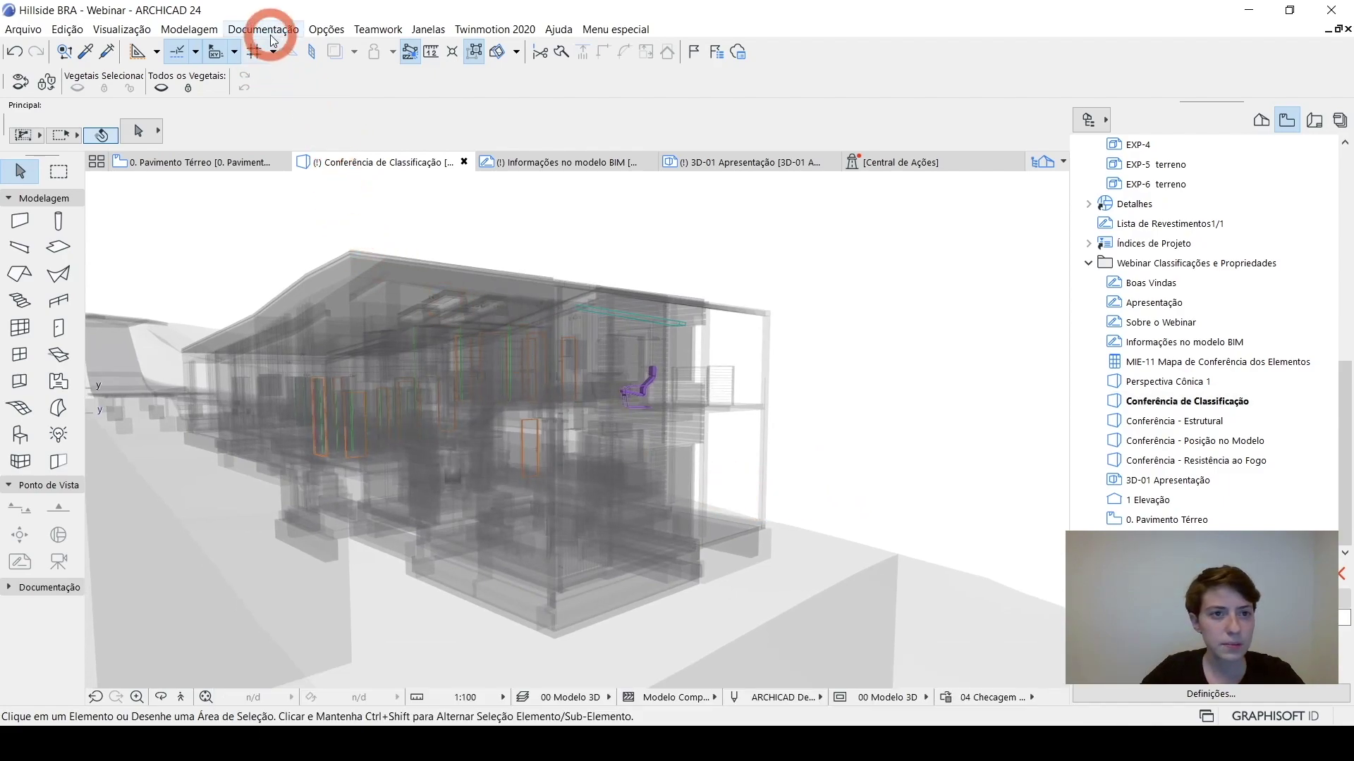
# Open the 2D&3D - Classificação - Não Definida rule of the 04 Checagem do Modelo - Classificação graphic override and widen the criterion column.
pyautogui.click(271, 37)
pyautogui.click(261, 179)
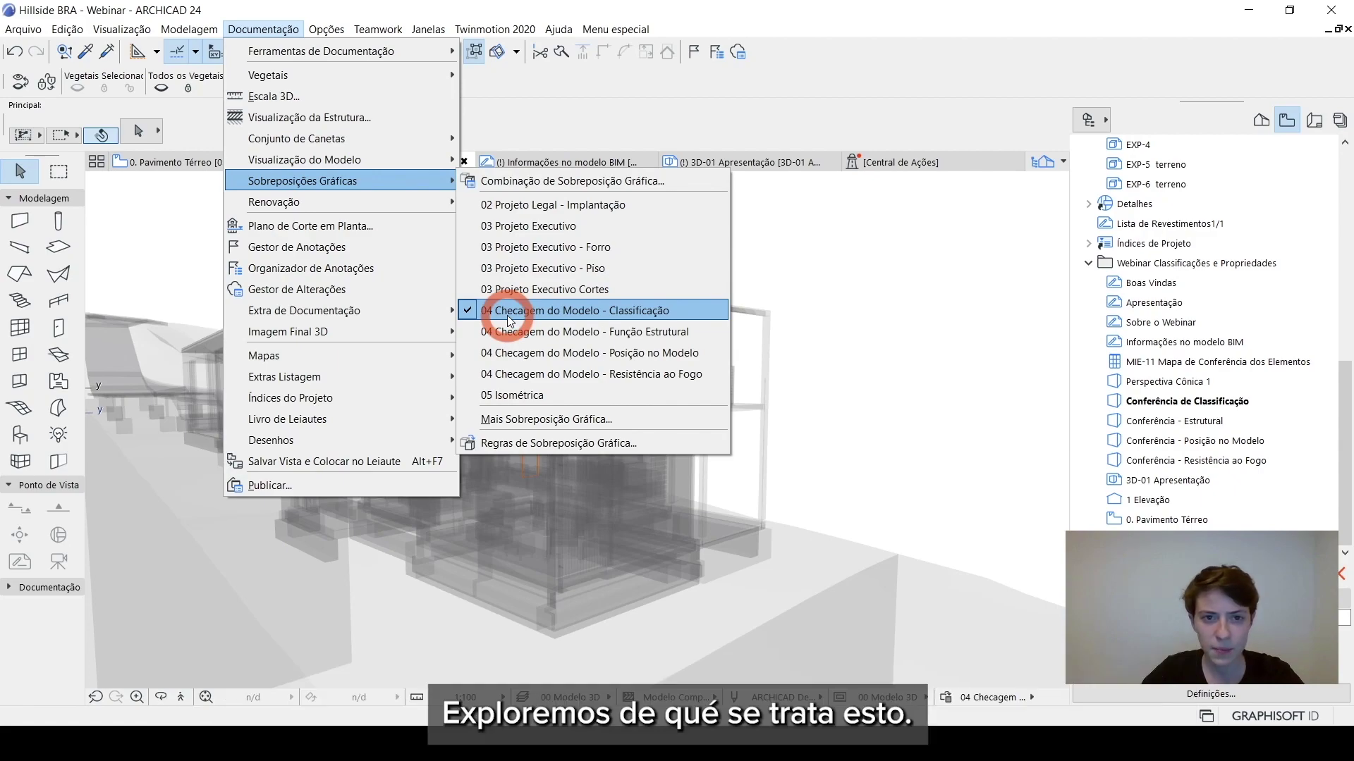
pyautogui.click(499, 185)
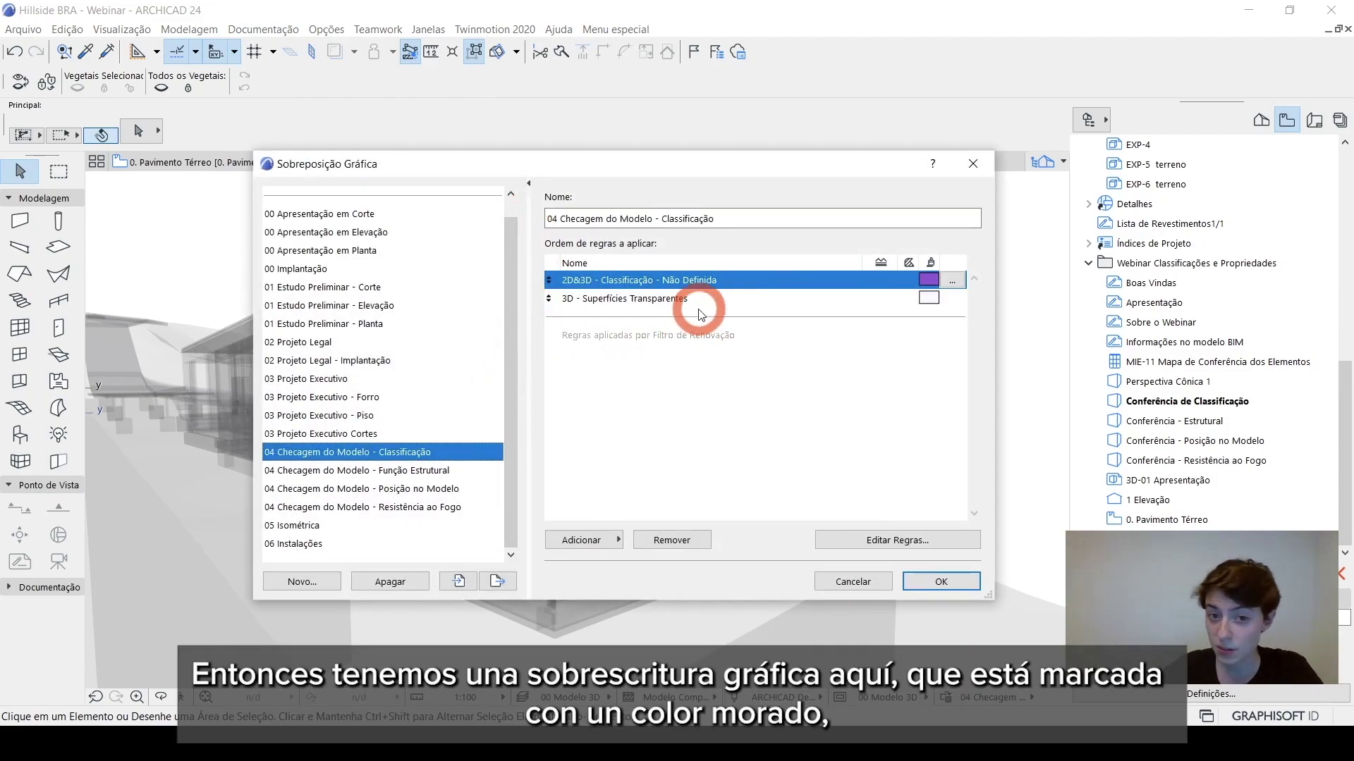
pyautogui.click(953, 283)
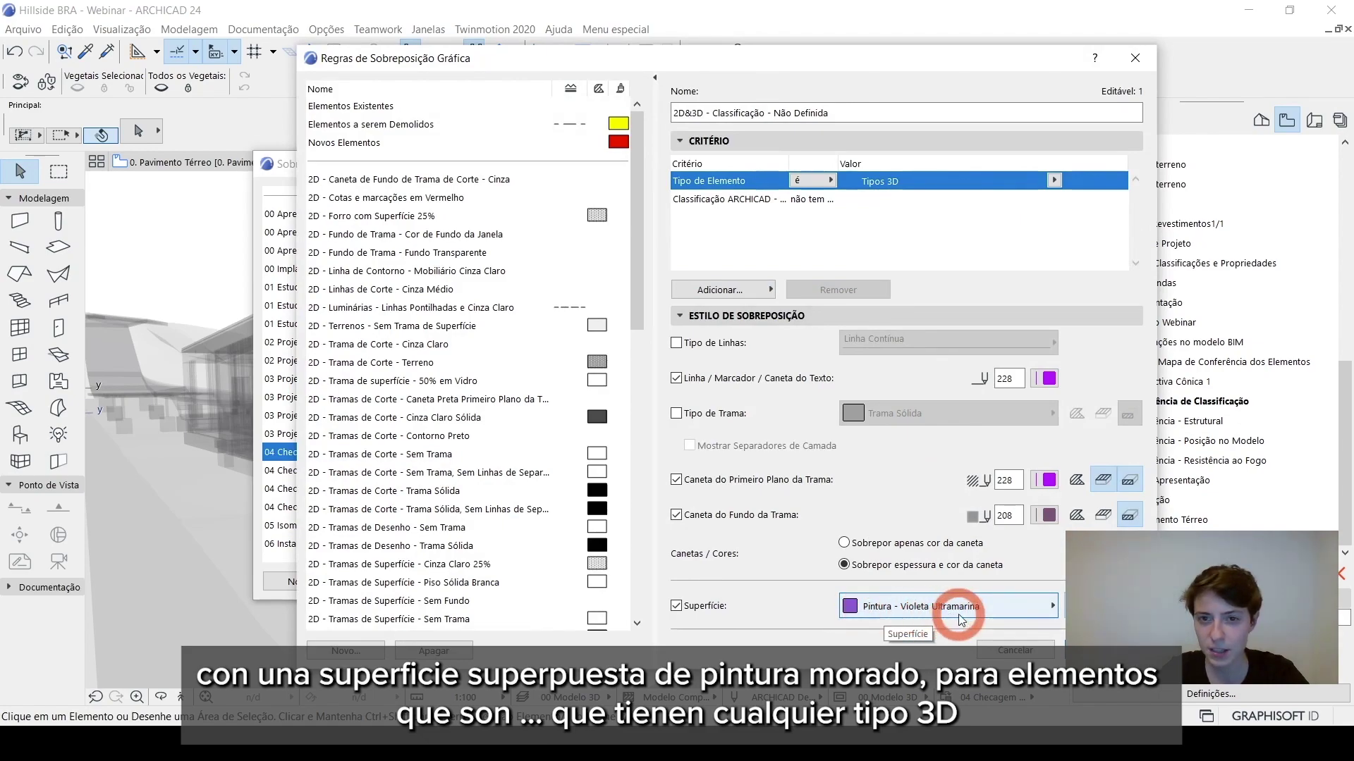
pyautogui.moveTo(790, 165); pyautogui.dragTo(929, 202)
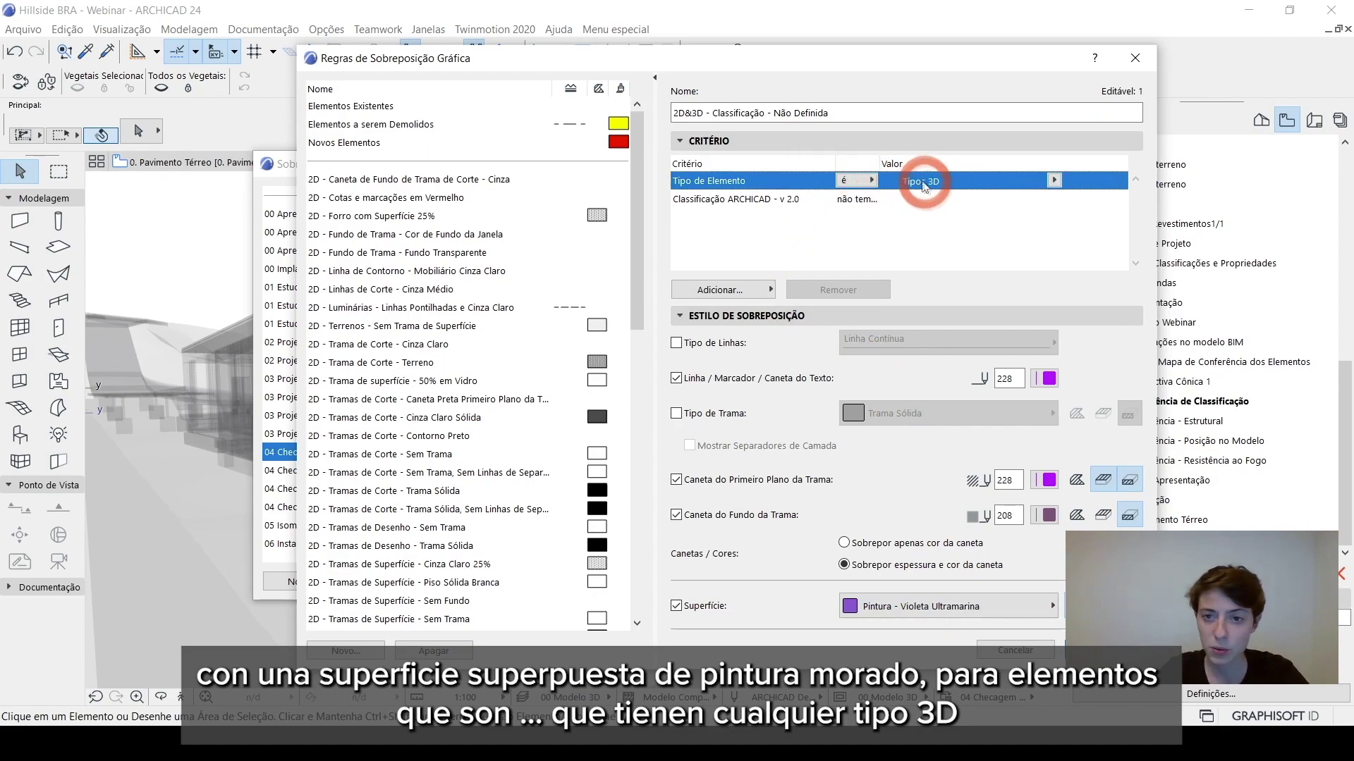
# Inspect the Tipo de Elemento and Classificação ARCHICAD - v 2.0 criteria of the Não Definida rule, and close the rules without changes.
pyautogui.click(879, 166)
pyautogui.moveTo(882, 165); pyautogui.dragTo(931, 173)
pyautogui.click(754, 200)
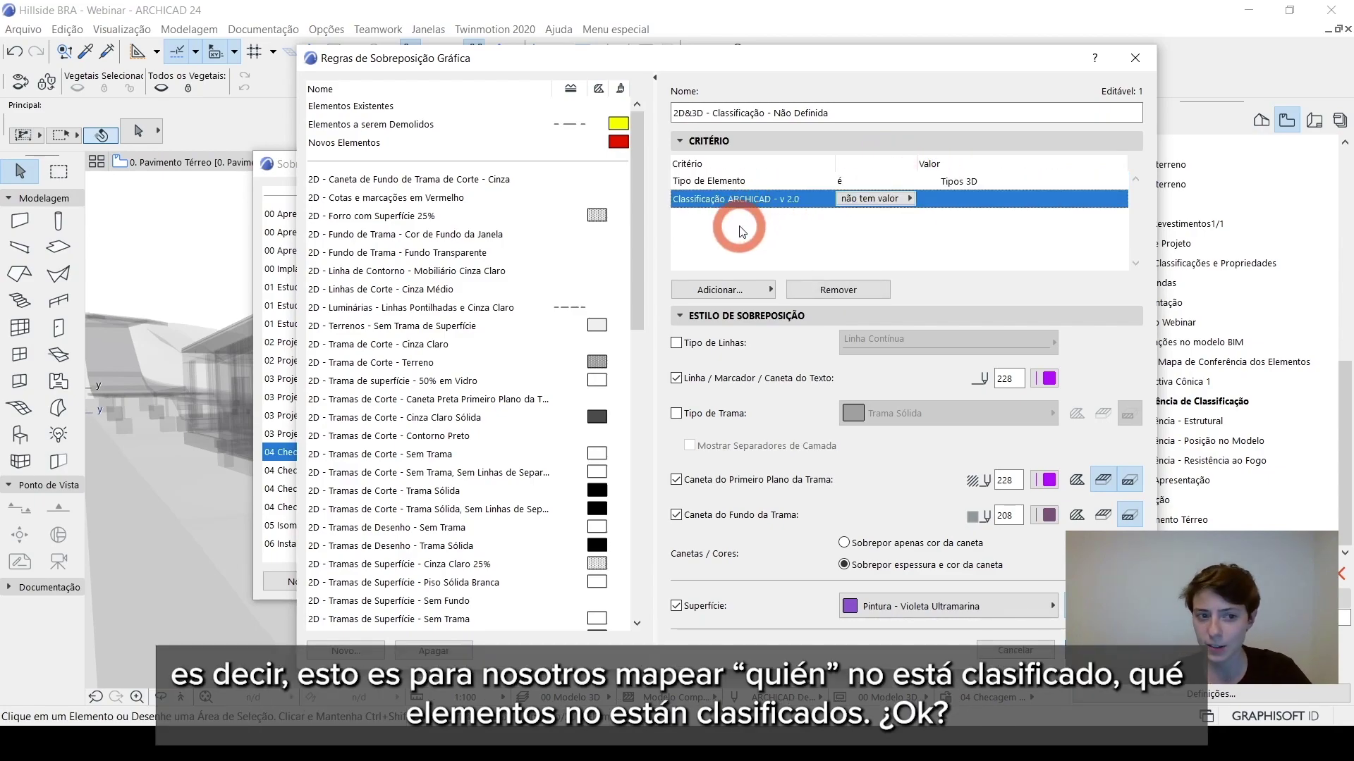
pyautogui.click(1015, 649)
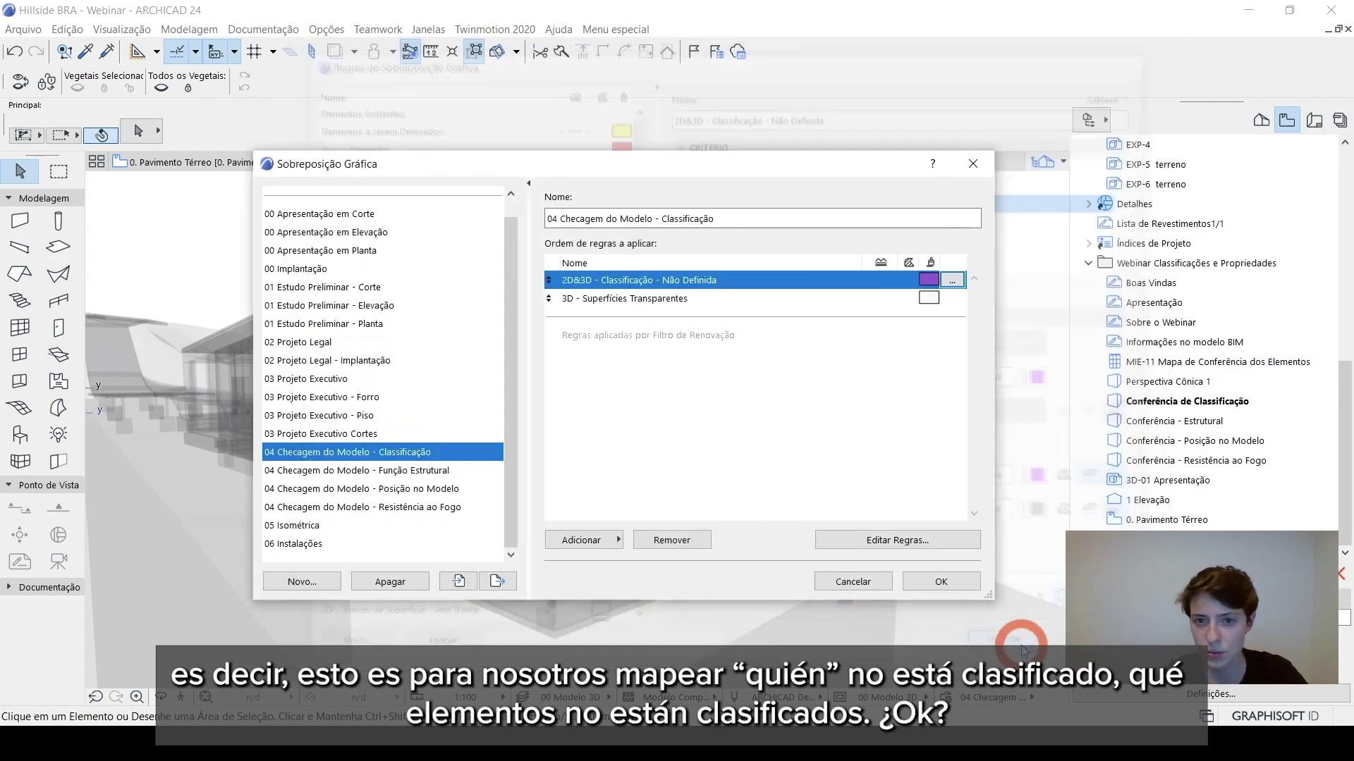
# Inspect the 3D - Superfícies Transparentes rule and its order relative to the Não Definida rule, and close the graphic override settings.
pyautogui.click(573, 308)
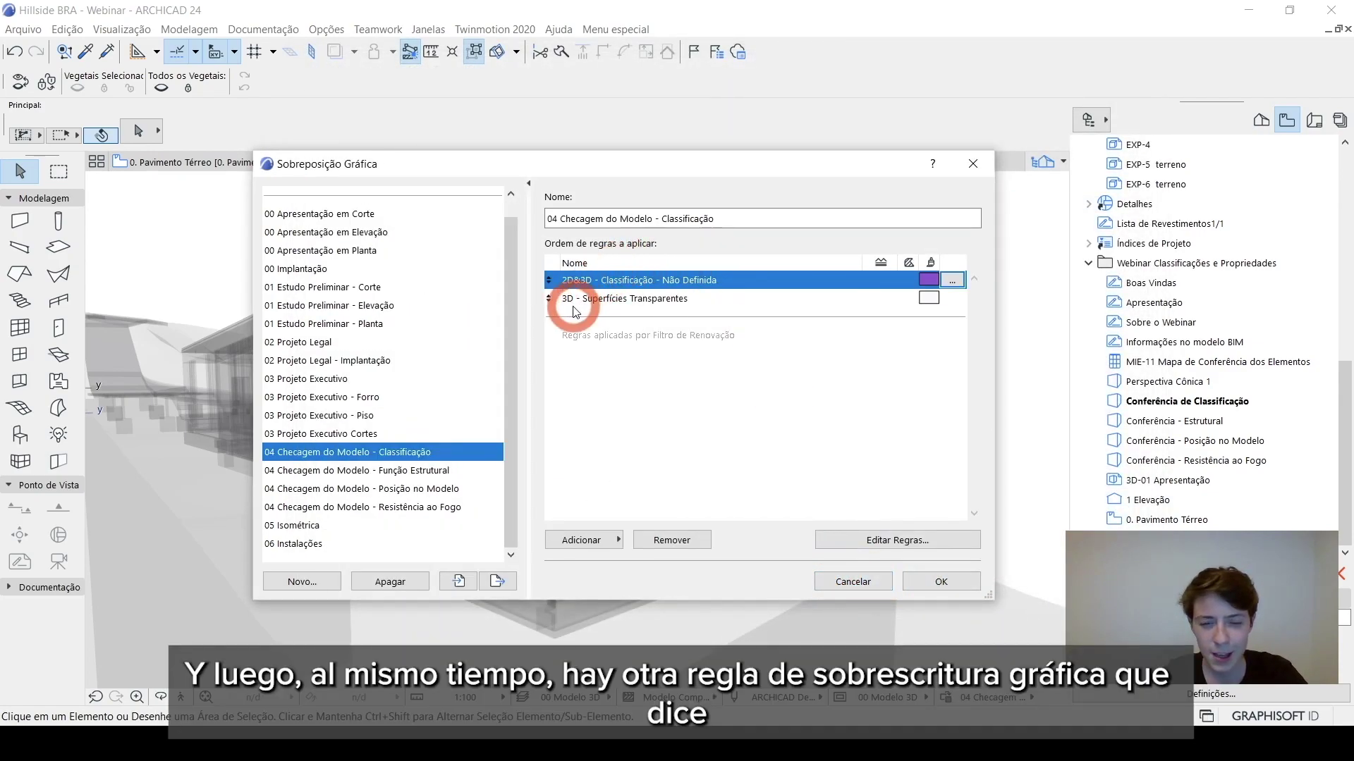
pyautogui.click(955, 299)
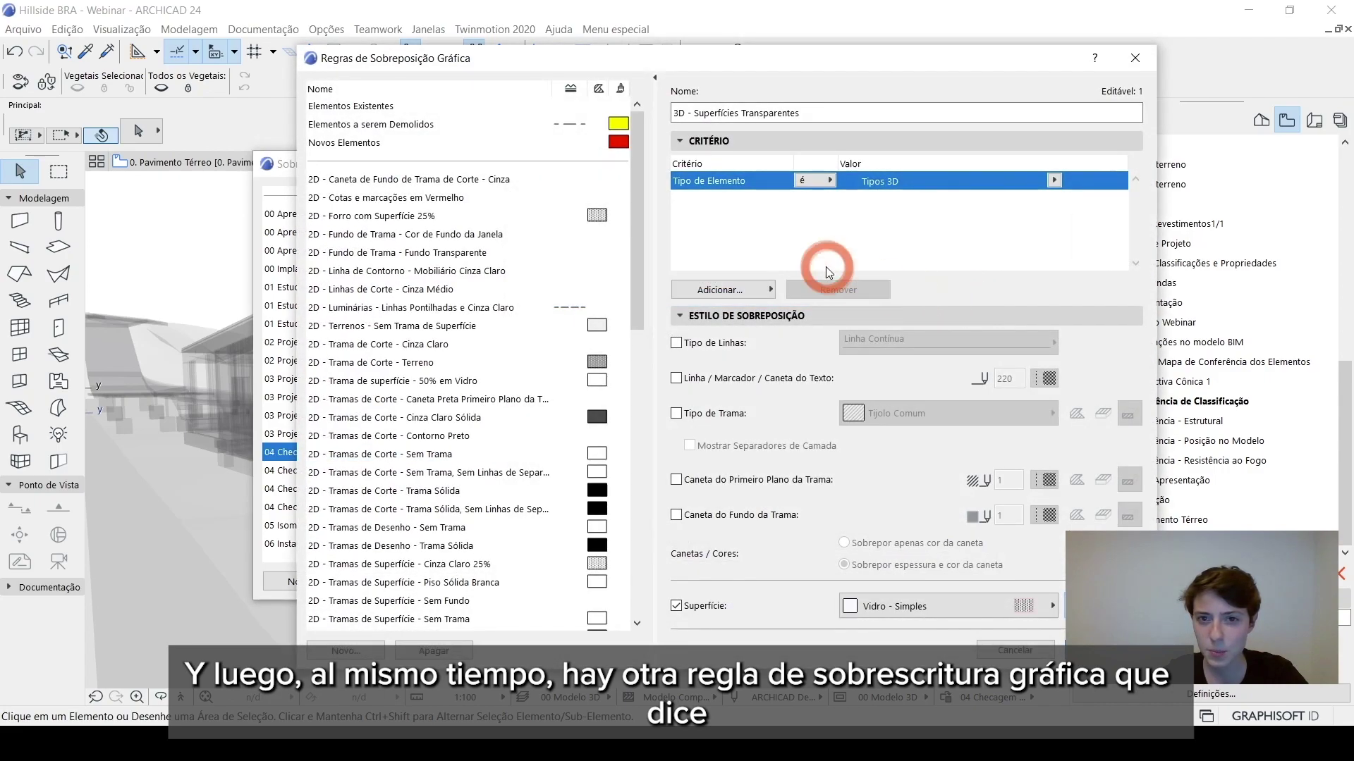
pyautogui.click(881, 247)
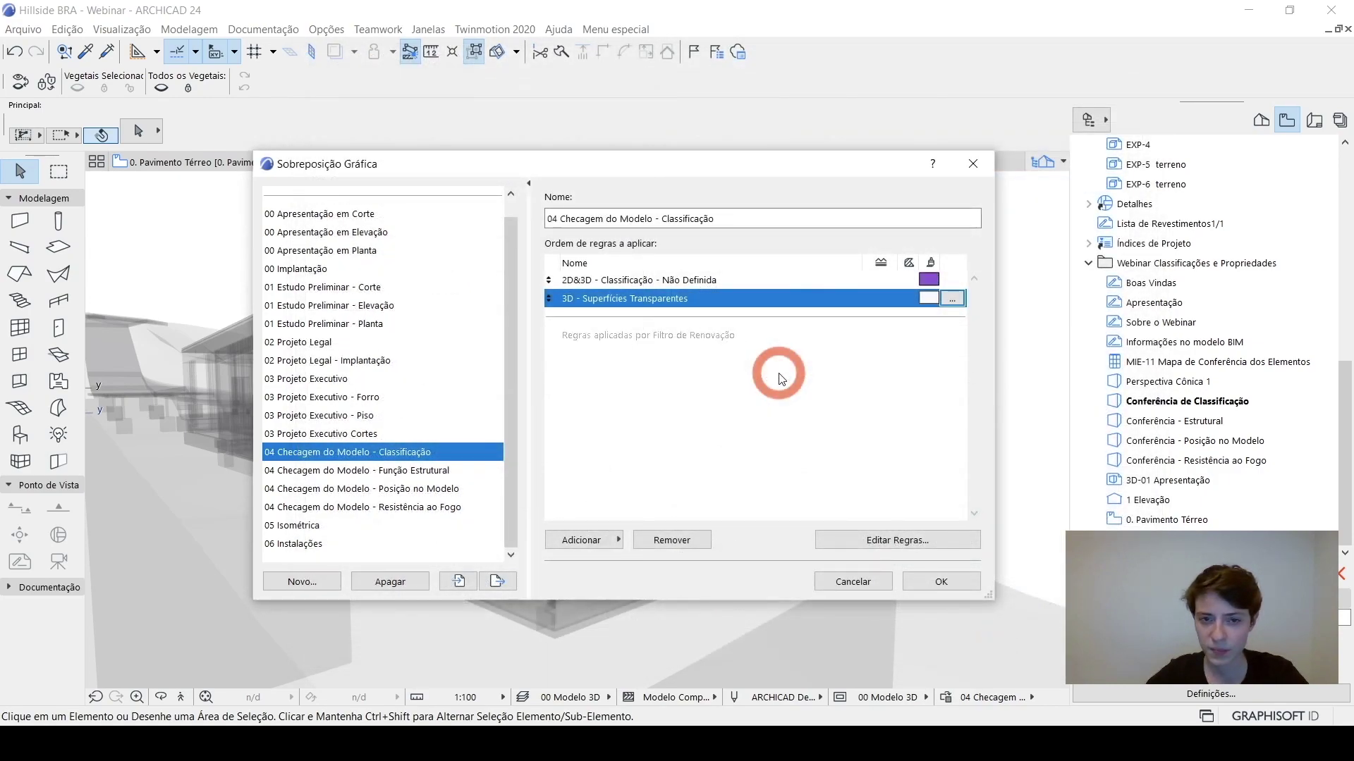
pyautogui.click(691, 282)
pyautogui.click(696, 281)
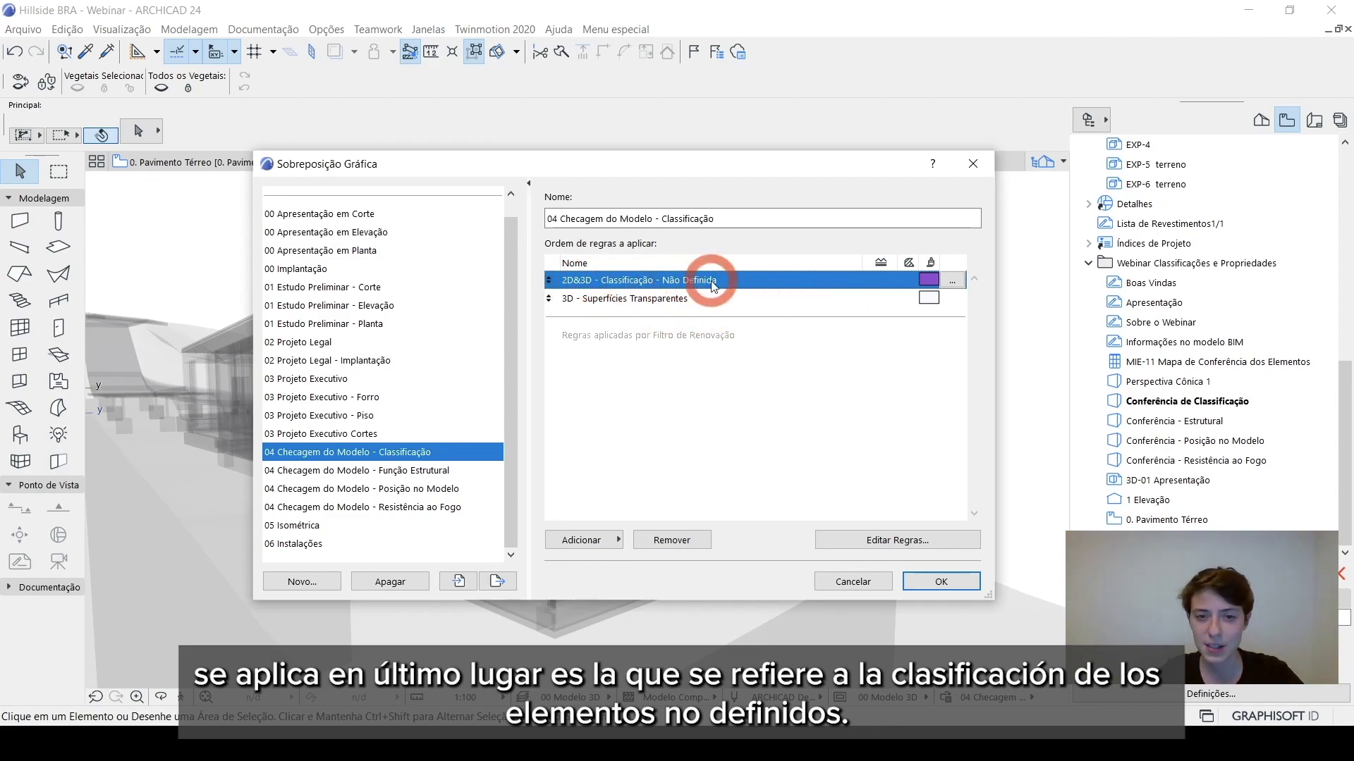
pyautogui.click(952, 580)
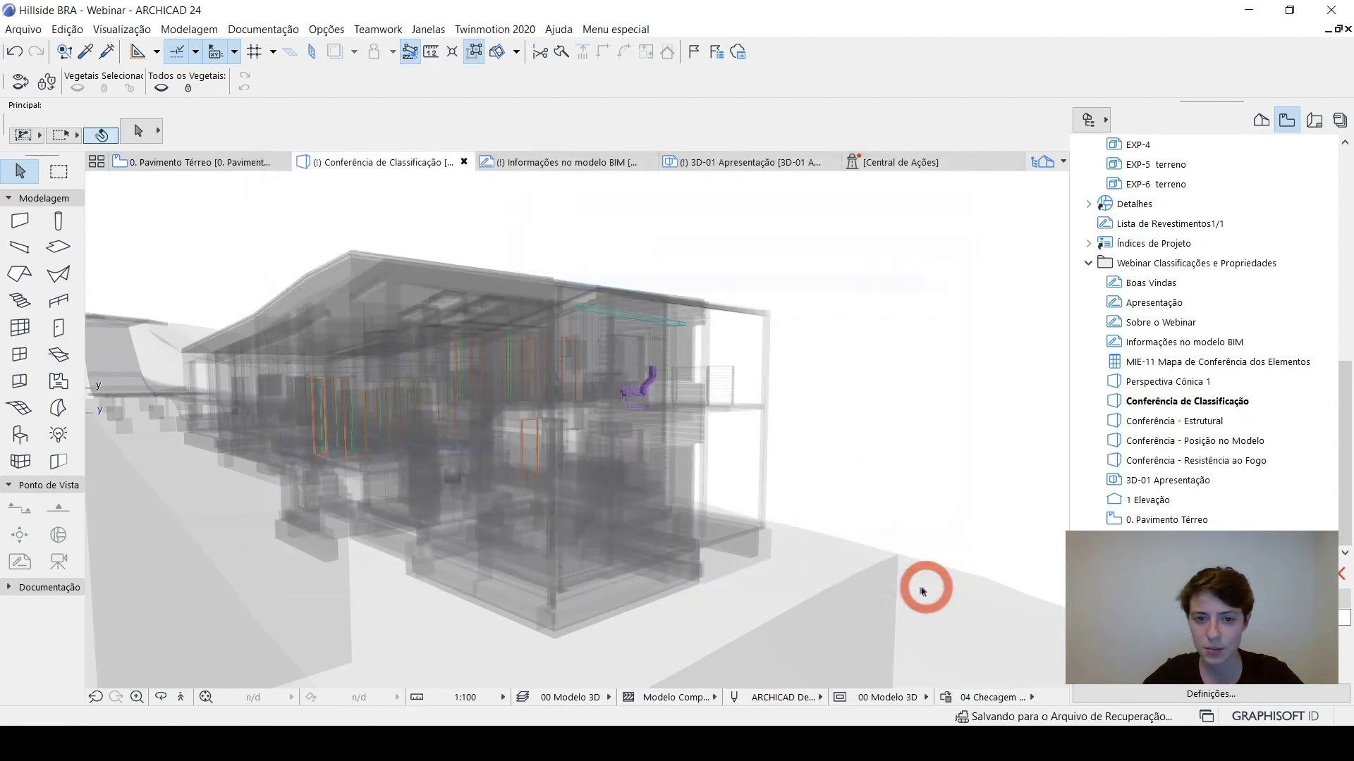
# Find the purple unclassified armchair in the transparent 3D model and select it.
pyautogui.keyDown('shift'); pyautogui.moveTo(560, 577); pyautogui.dragTo(762, 477, button='middle'); pyautogui.keyUp('shift')
pyautogui.scroll(6, 762, 478)
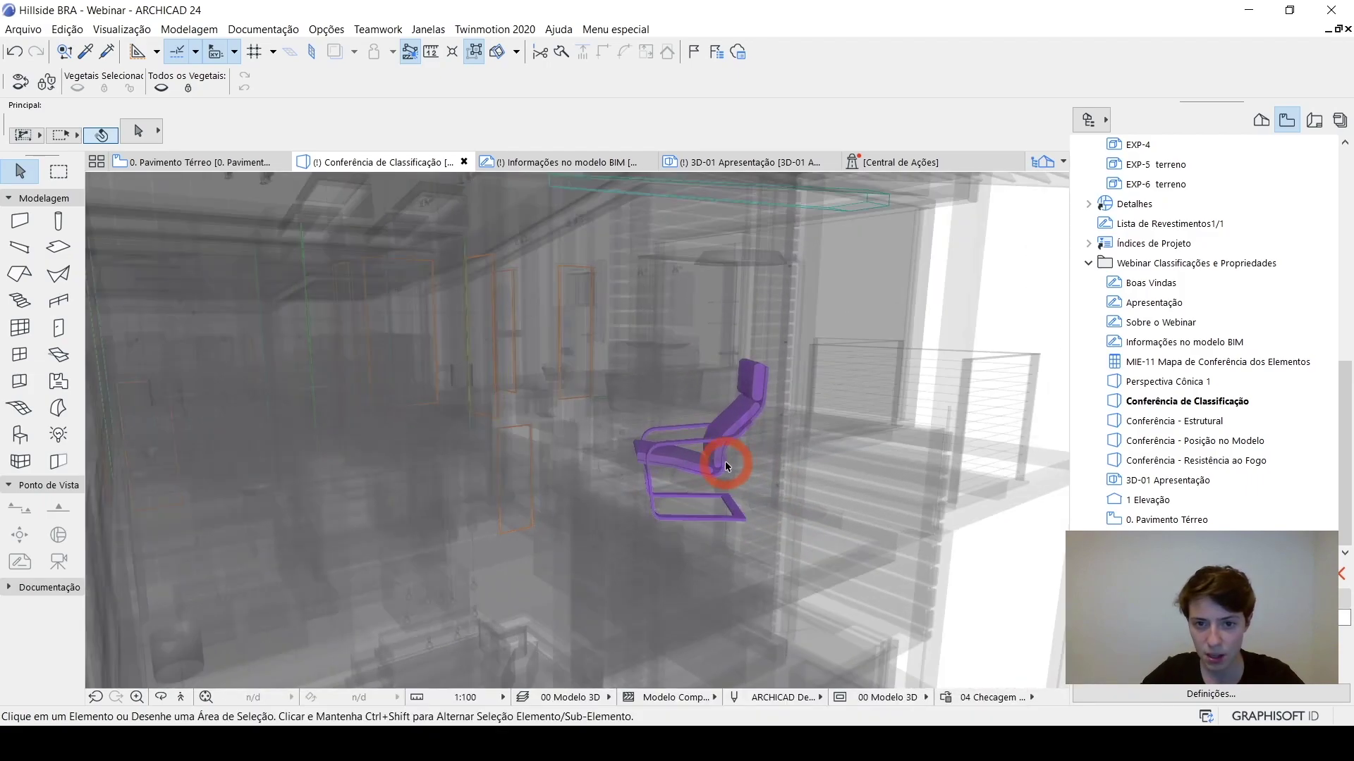
pyautogui.scroll(-5, 585, 482)
pyautogui.keyDown('shift'); pyautogui.moveTo(595, 493); pyautogui.dragTo(933, 483, button='middle'); pyautogui.keyUp('shift')
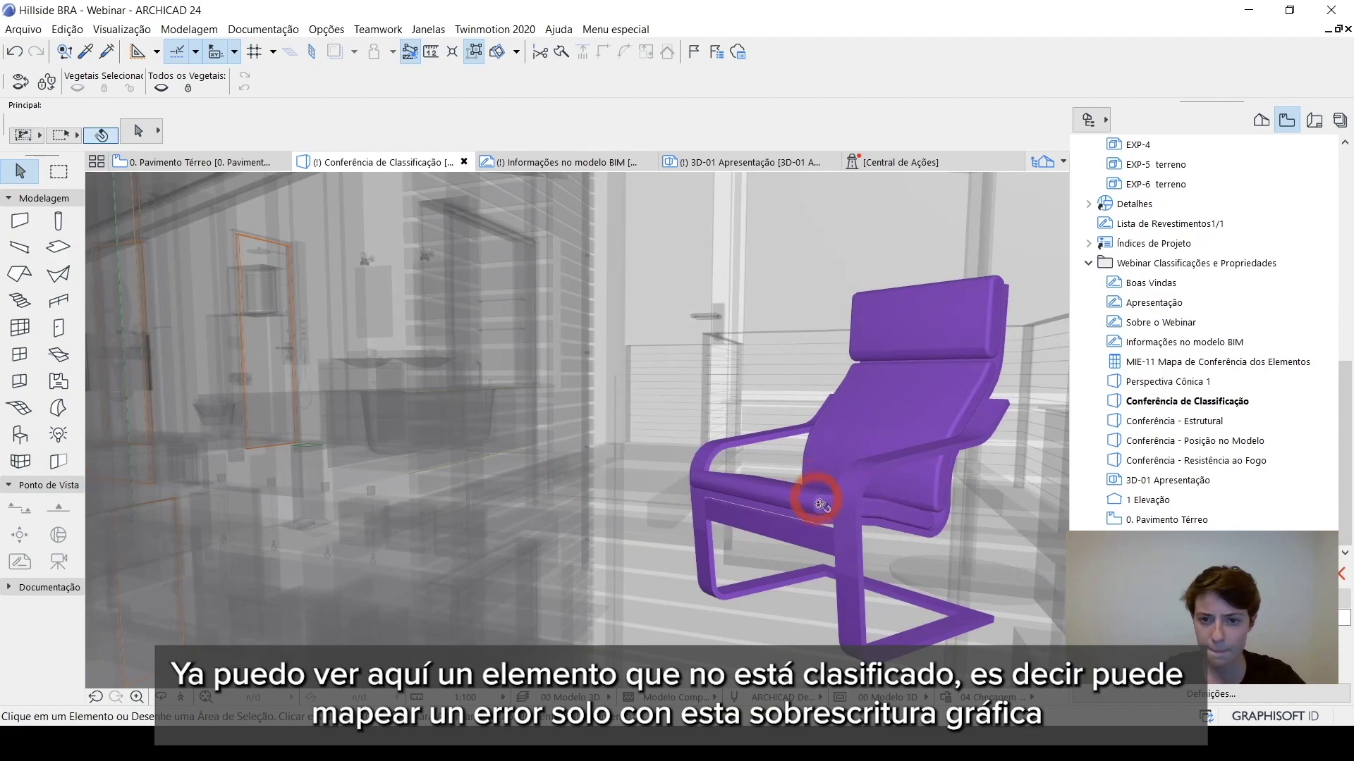
pyautogui.keyDown('shift'); pyautogui.moveTo(818, 503); pyautogui.dragTo(893, 488, button='middle'); pyautogui.keyUp('shift')
pyautogui.click(927, 471)
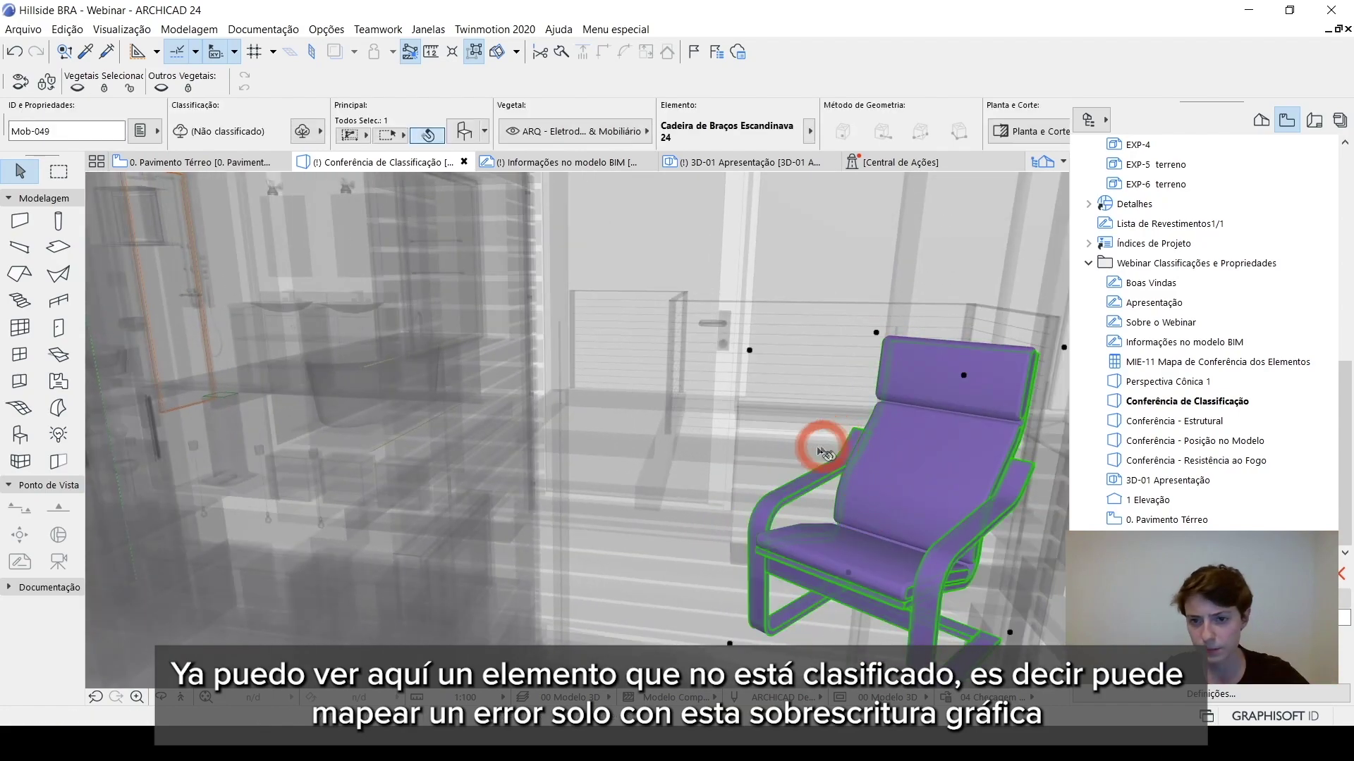
pyautogui.keyDown('shift'); pyautogui.moveTo(728, 447); pyautogui.dragTo(846, 439, button='middle'); pyautogui.keyUp('shift')
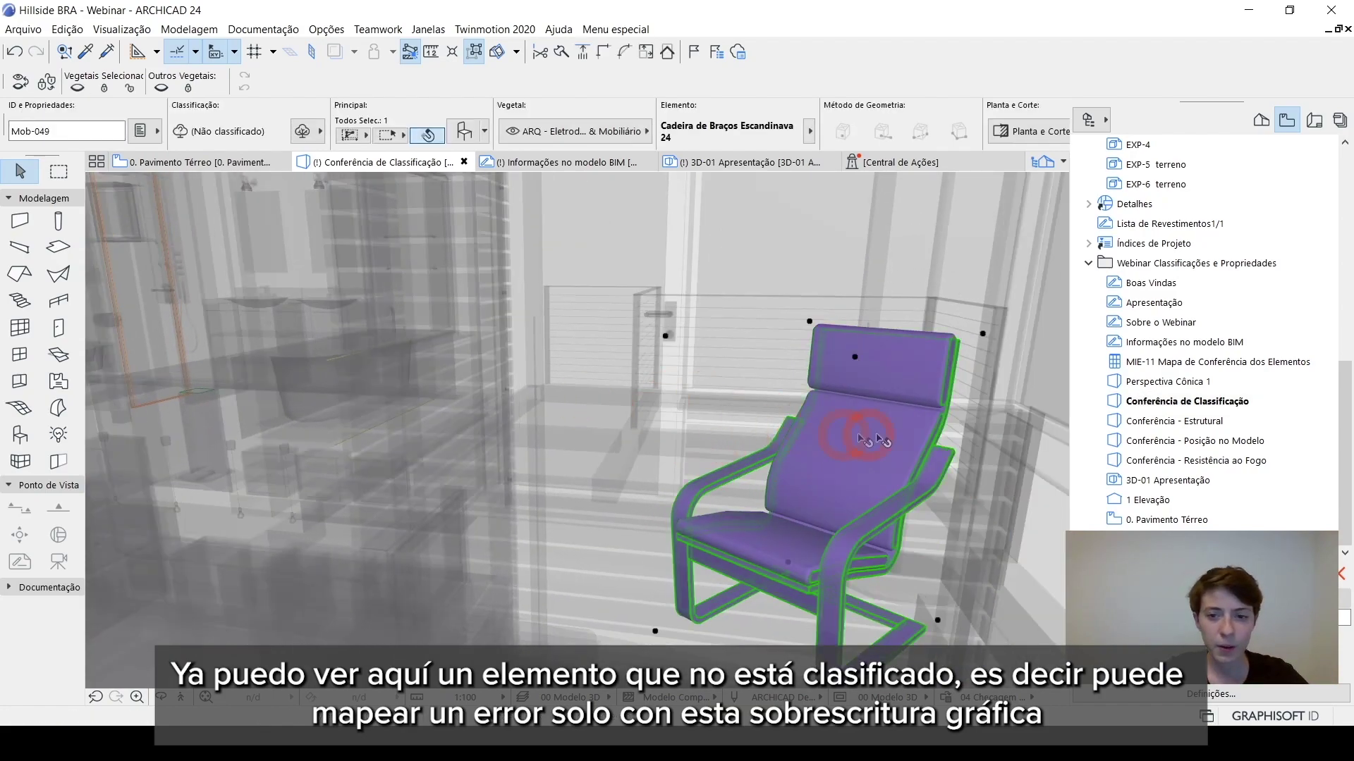
# Open the selected armchair's settings to examine its classification and IFC properties, and close them without changes.
pyautogui.moveTo(1045, 275)
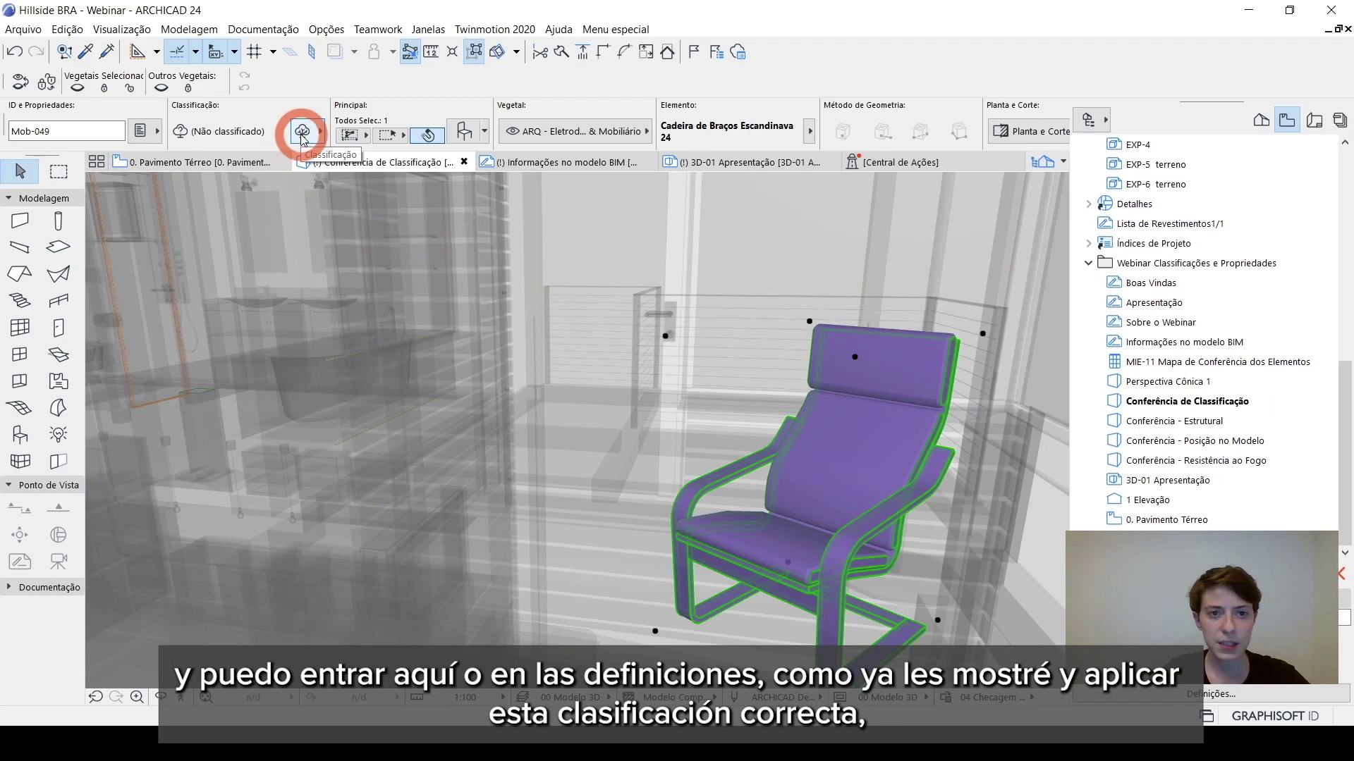
pyautogui.click(465, 134)
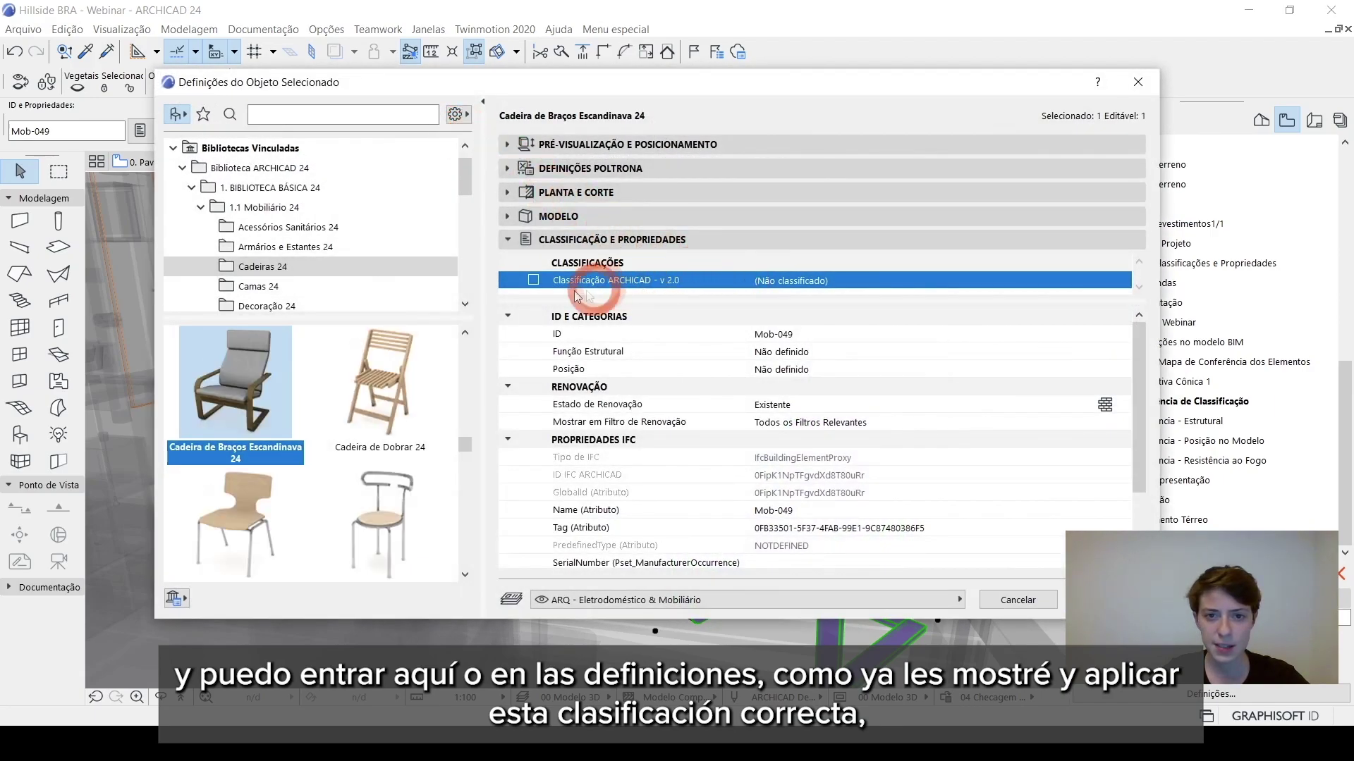
pyautogui.click(1137, 83)
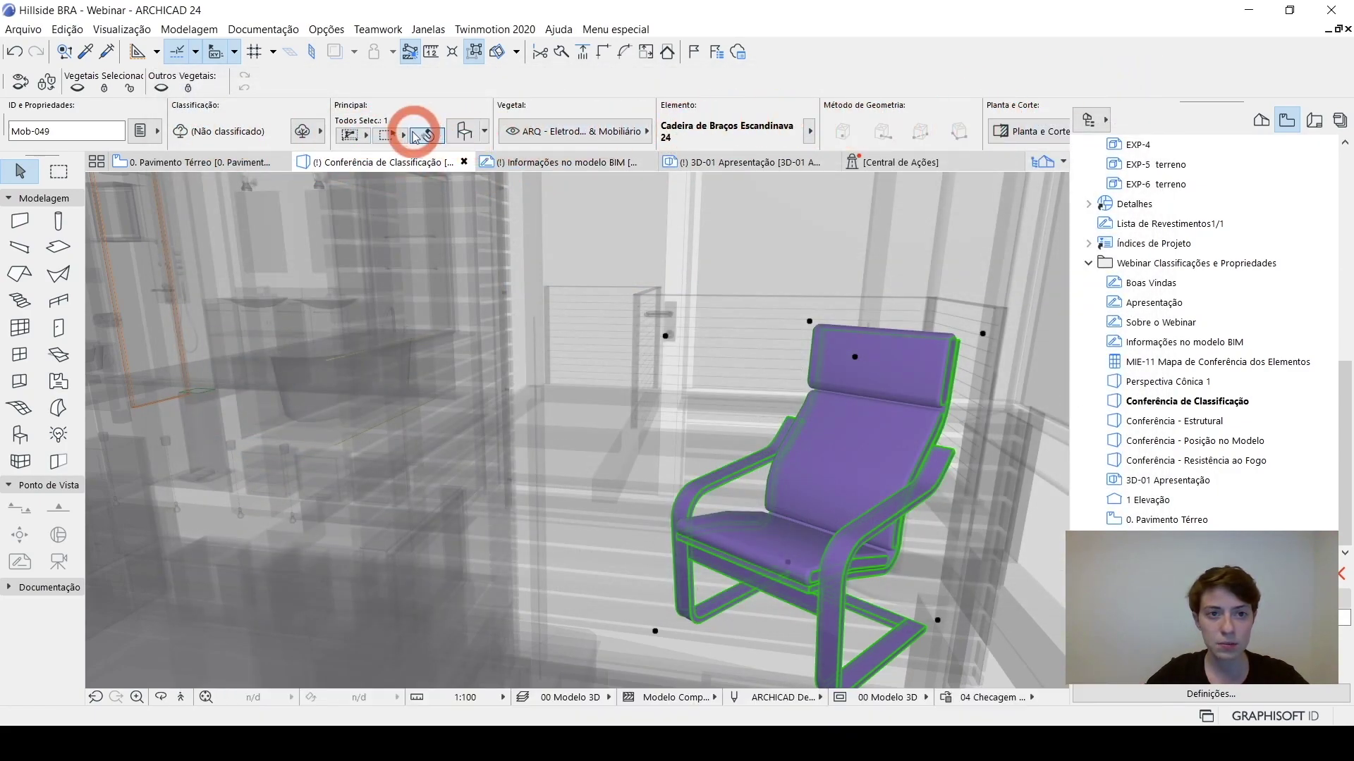
pyautogui.scroll(-5, 416, 134)
pyautogui.scroll(3, 411, 131)
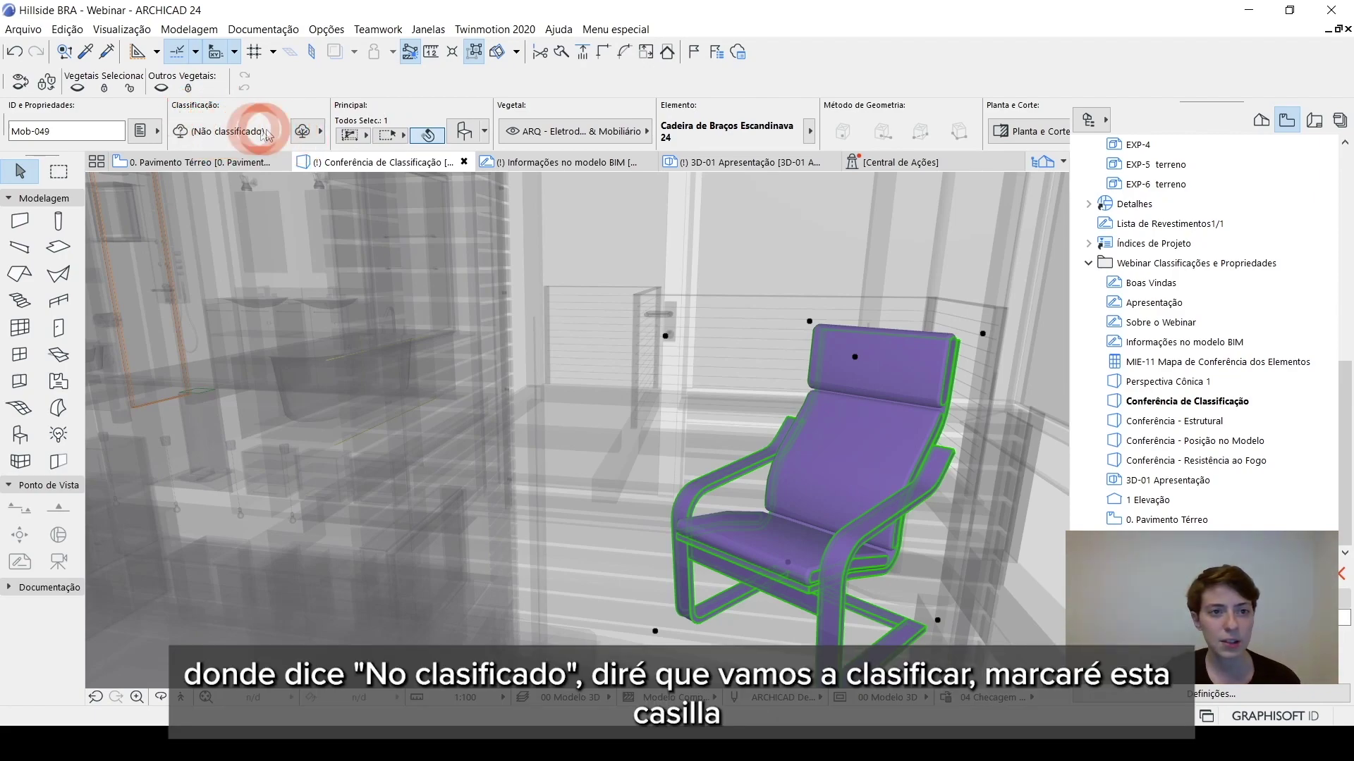
# Assign the Mobiliário classification of Classificação ARCHICAD - v 2.0 to the armchair and deselect it.
pyautogui.click(302, 131)
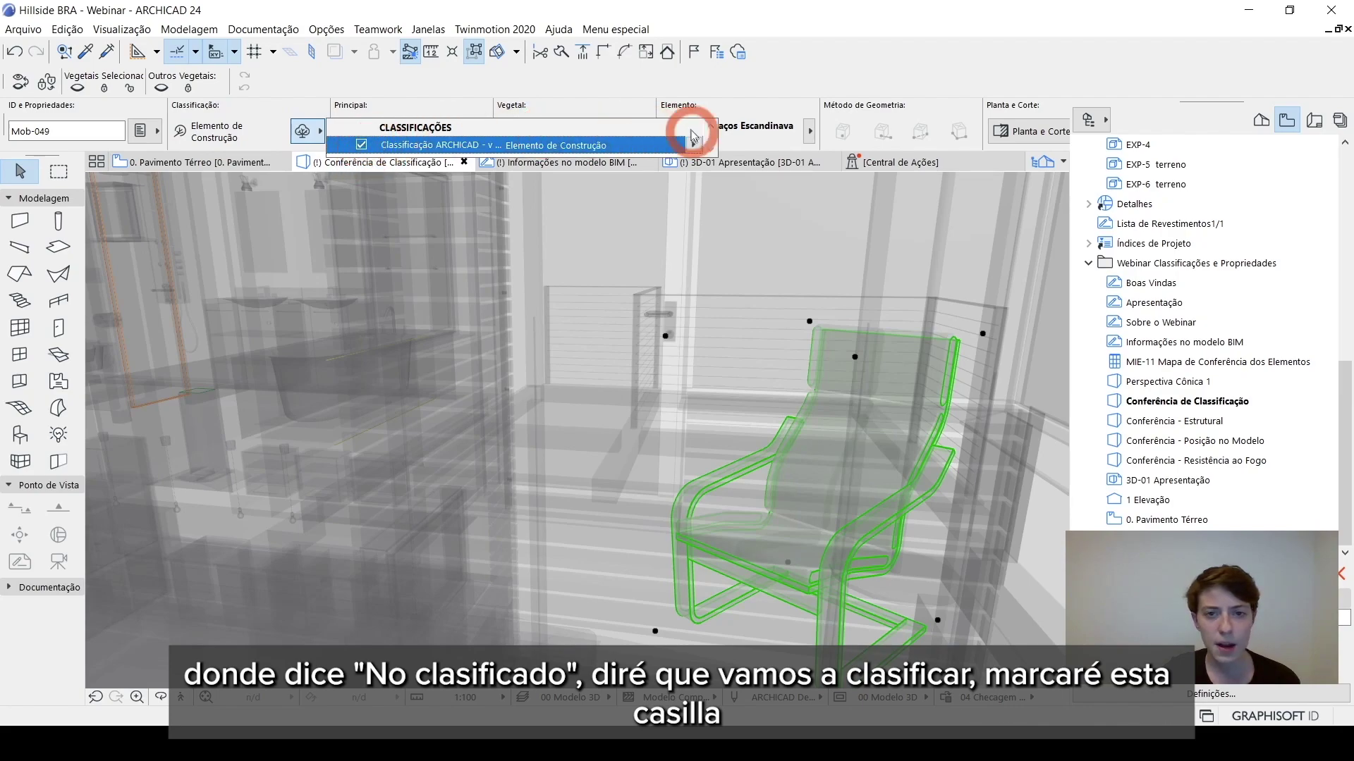
pyautogui.click(694, 145)
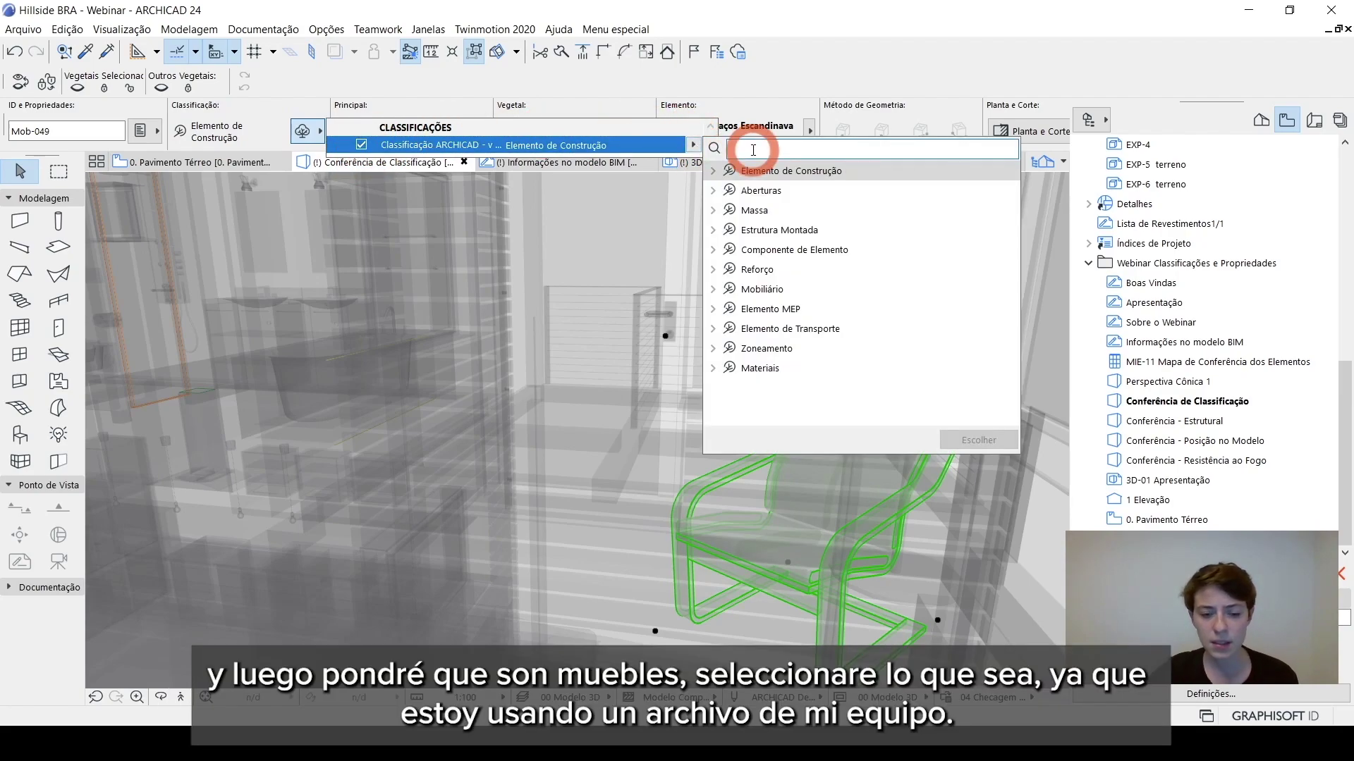
pyautogui.write('mob')
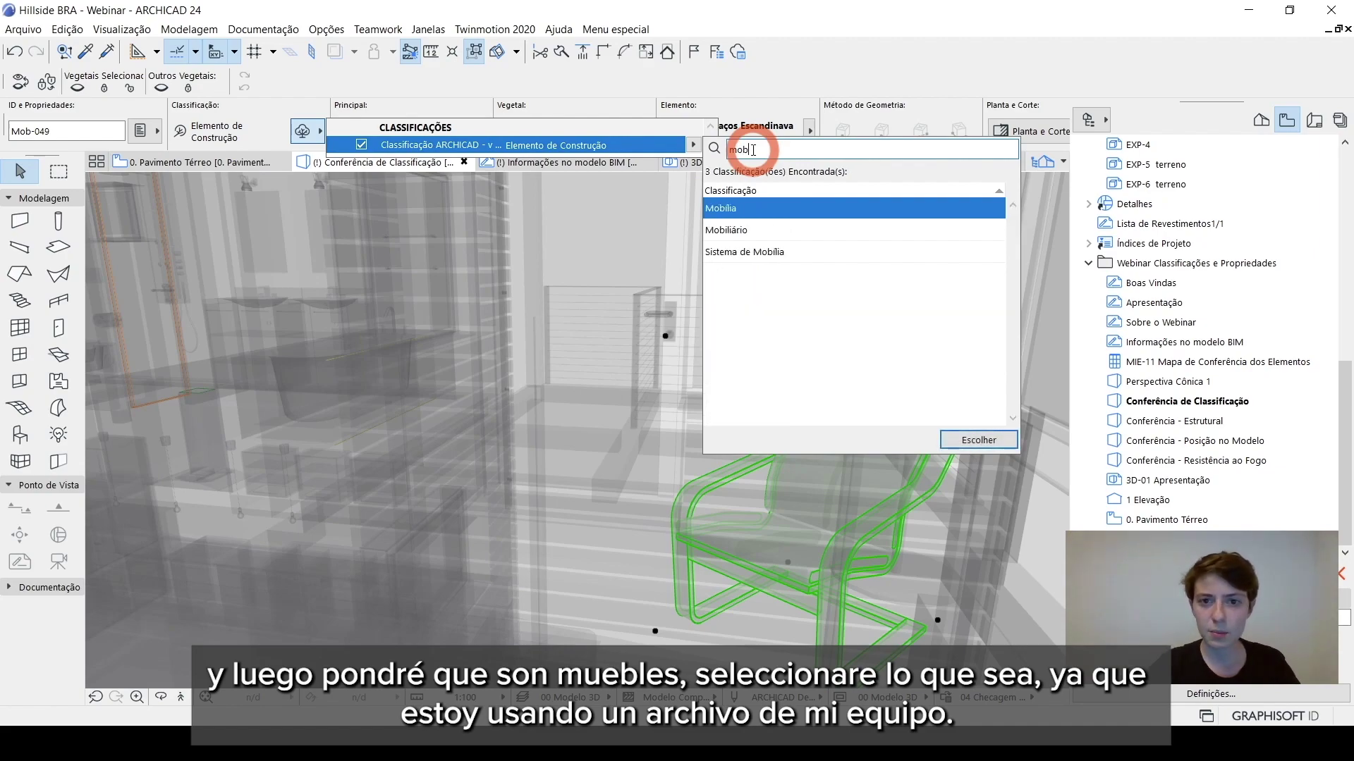
pyautogui.doubleClick(726, 230)
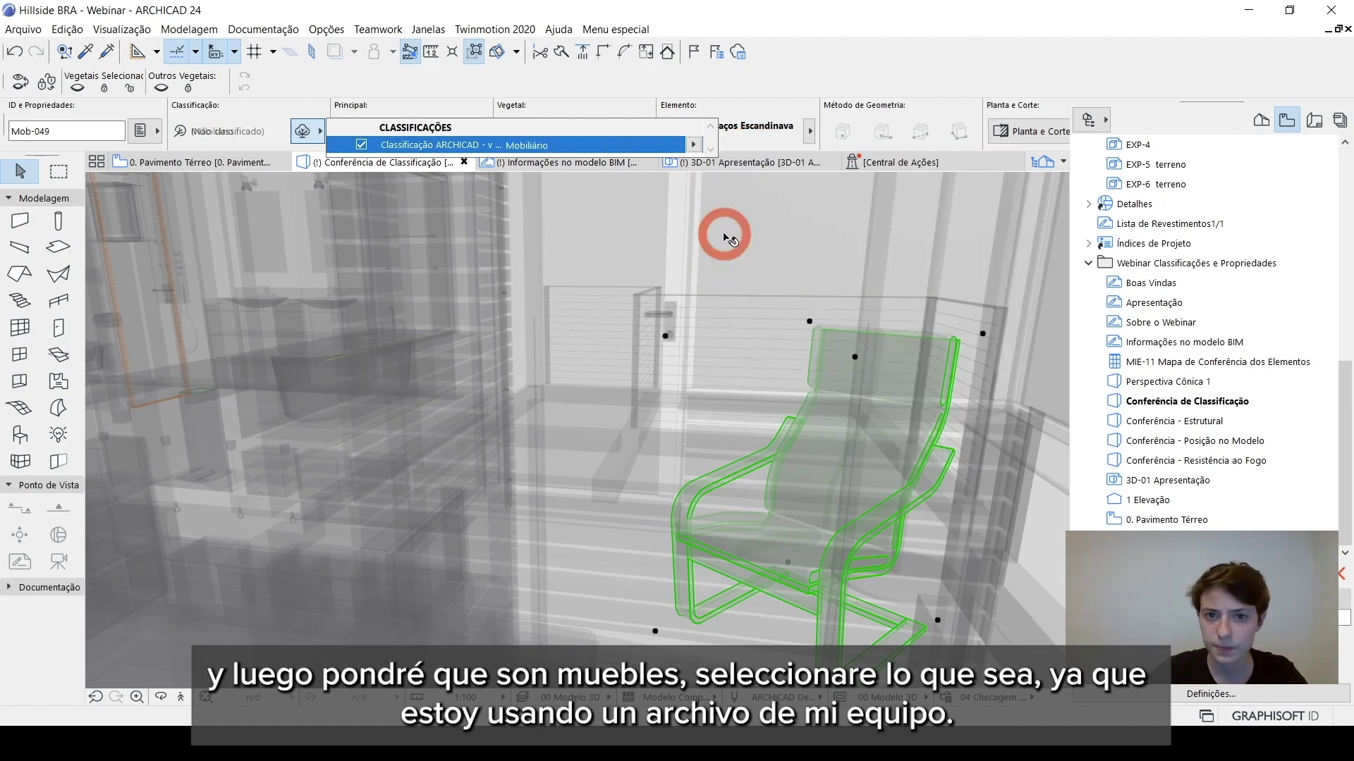
pyautogui.rightClick(677, 276)
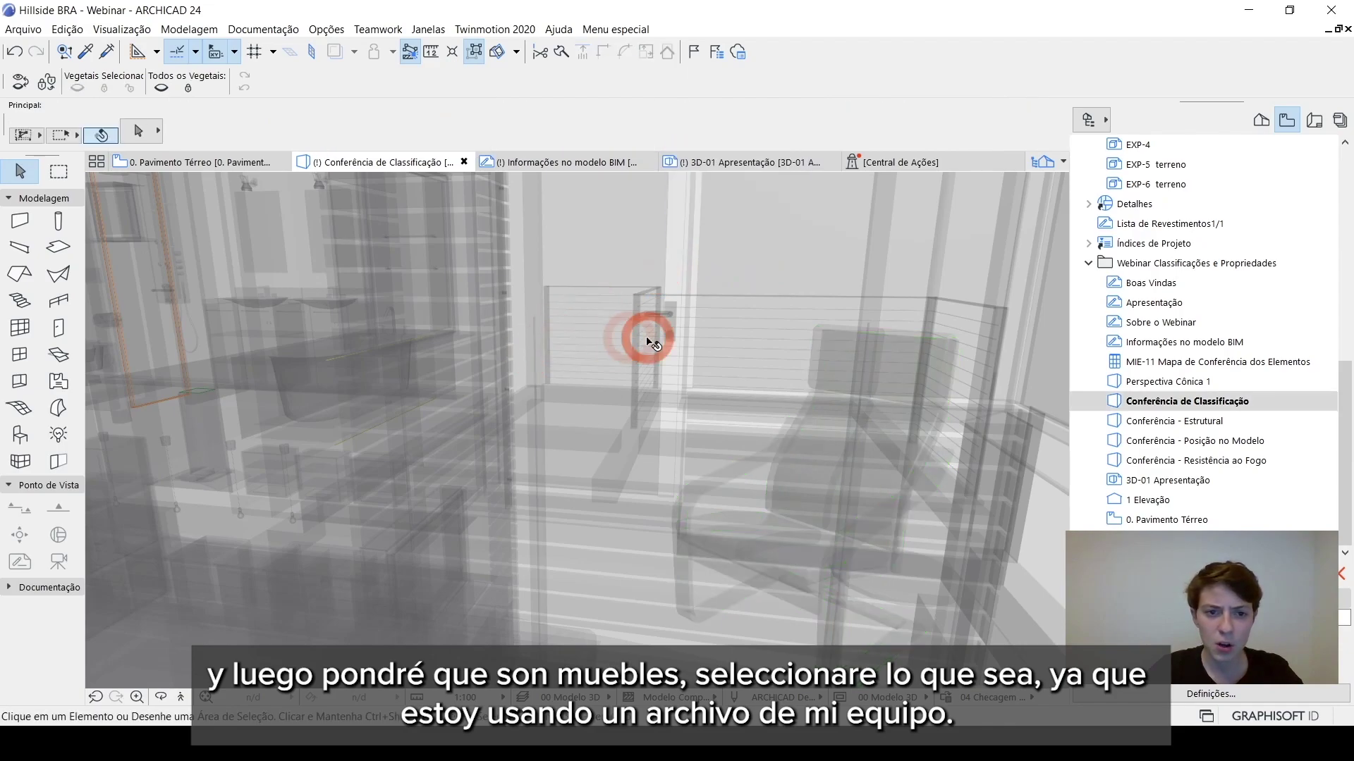
# Check the whole building in 3D for any remaining purple unclassified elements.
pyautogui.moveTo(645, 347); pyautogui.dragTo(497, 362)
pyautogui.scroll(-10, 498, 360)
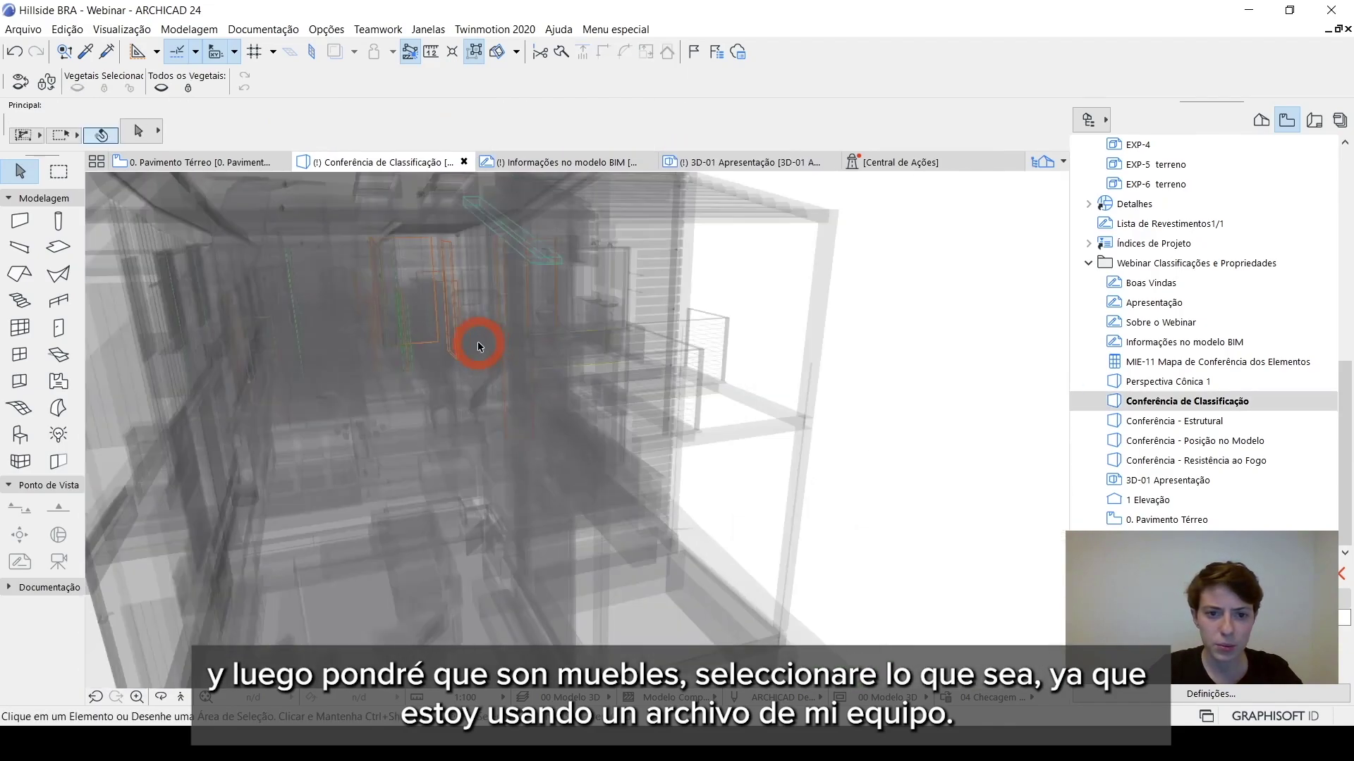
pyautogui.moveTo(514, 362); pyautogui.dragTo(463, 394)
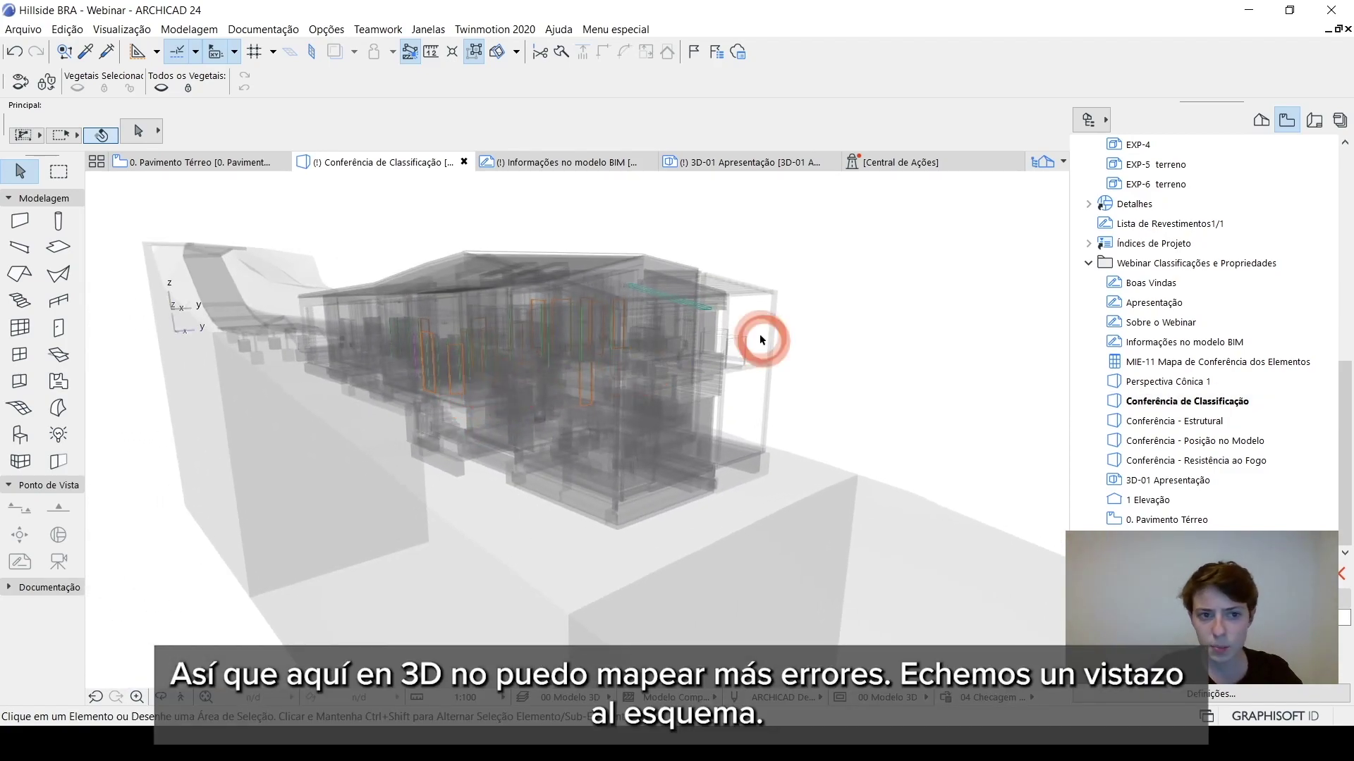
# Open the MIE-11 Mapa de Conferência dos Elementos schedule and hide its format options.
pyautogui.click(1171, 401)
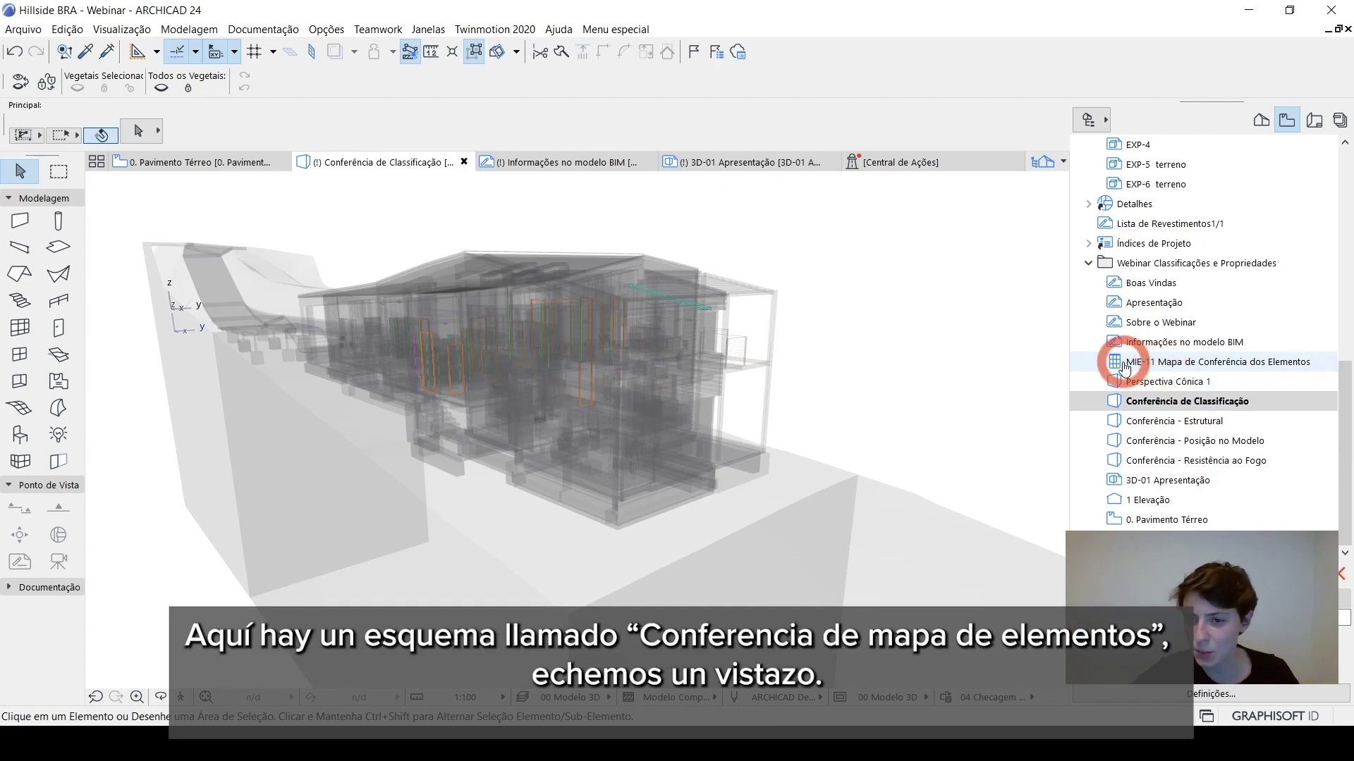
pyautogui.click(1191, 367)
pyautogui.doubleClick(1131, 364)
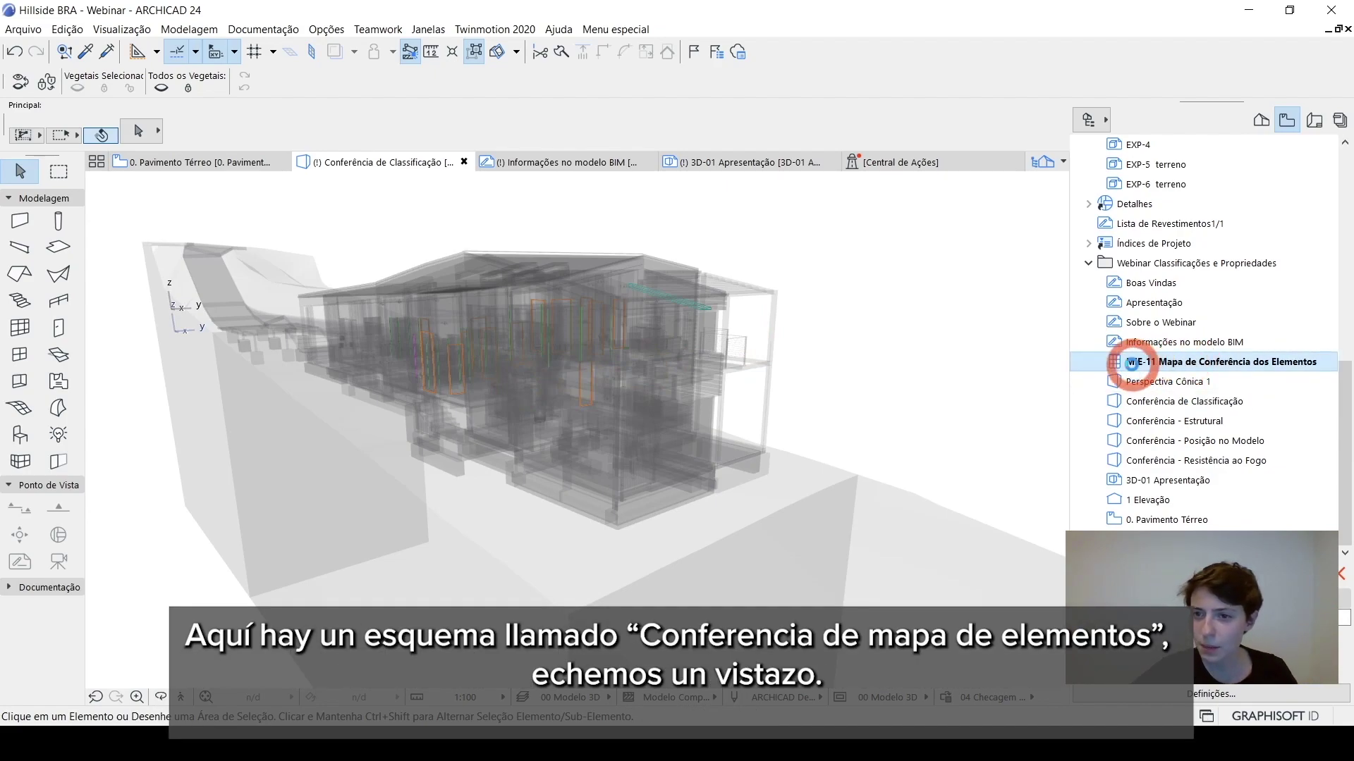
pyautogui.click(1157, 421)
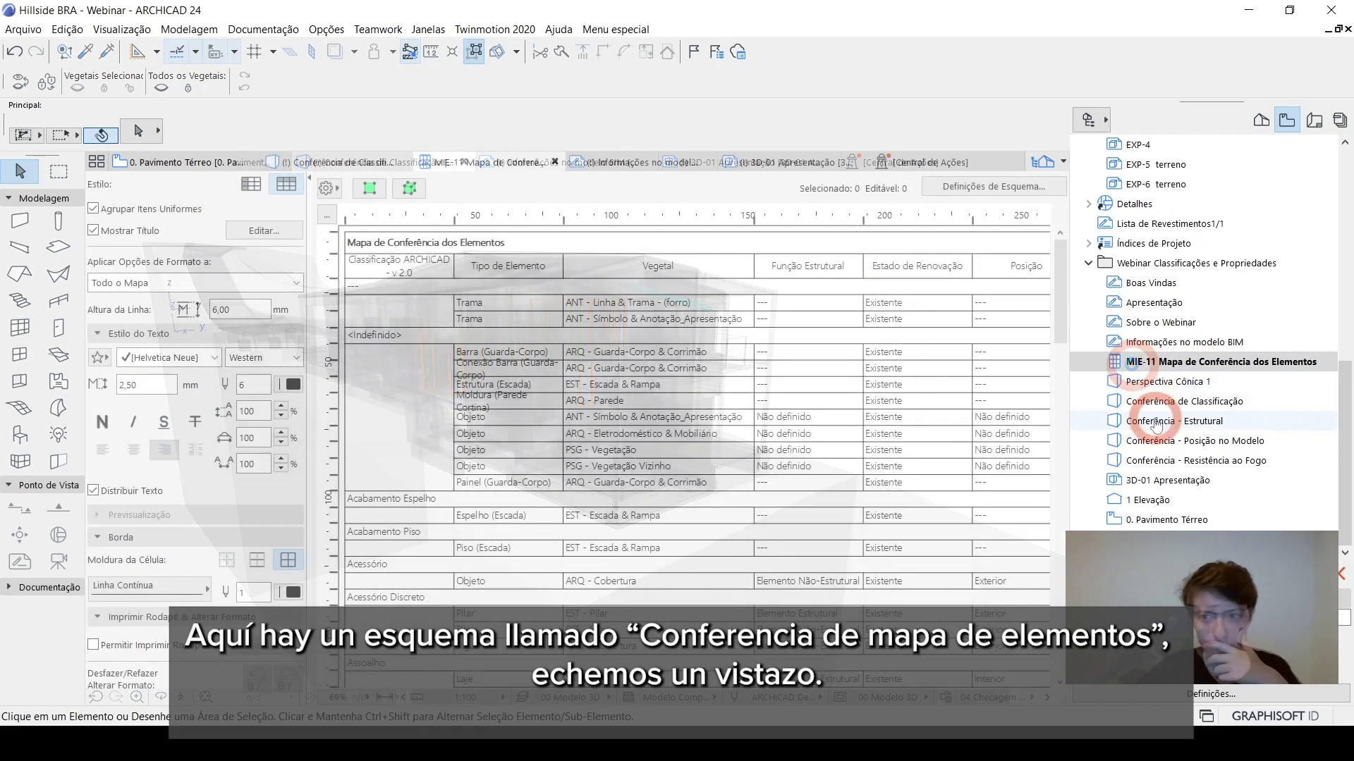
pyautogui.click(1162, 369)
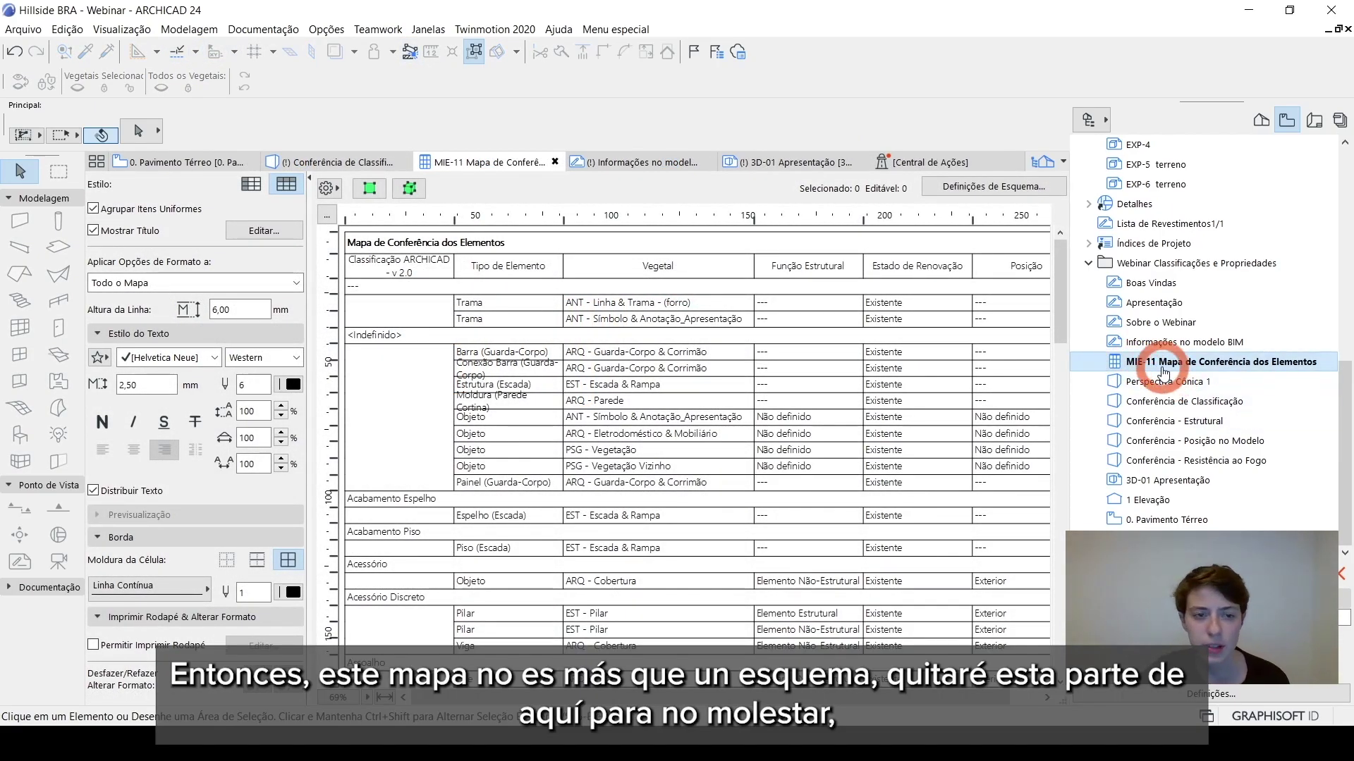
pyautogui.click(309, 187)
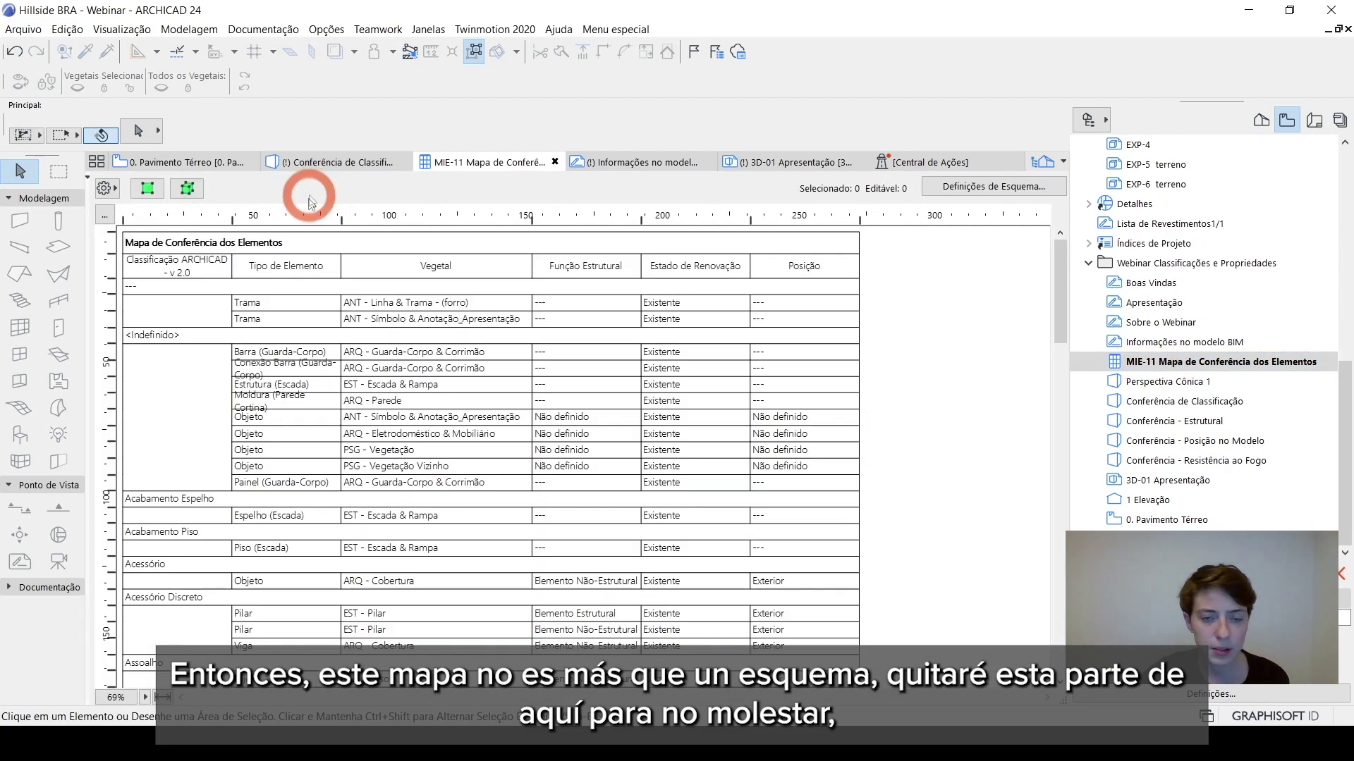
pyautogui.click(163, 697)
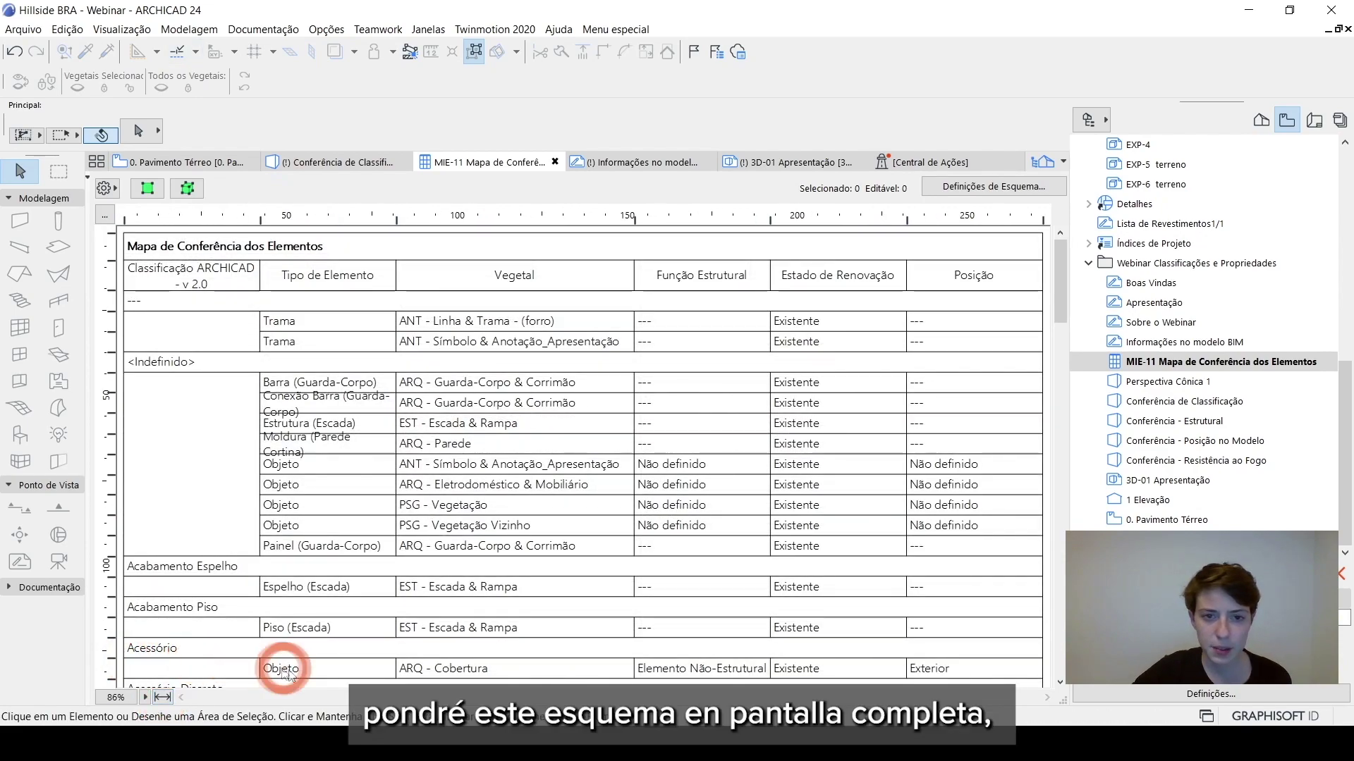
# Open the schedule's scheme settings and review its fields, from Classificação ARCHICAD - v 2.0 (ID e Nome) through Posição.
pyautogui.click(988, 194)
pyautogui.click(912, 191)
pyautogui.moveTo(852, 85); pyautogui.dragTo(813, 71)
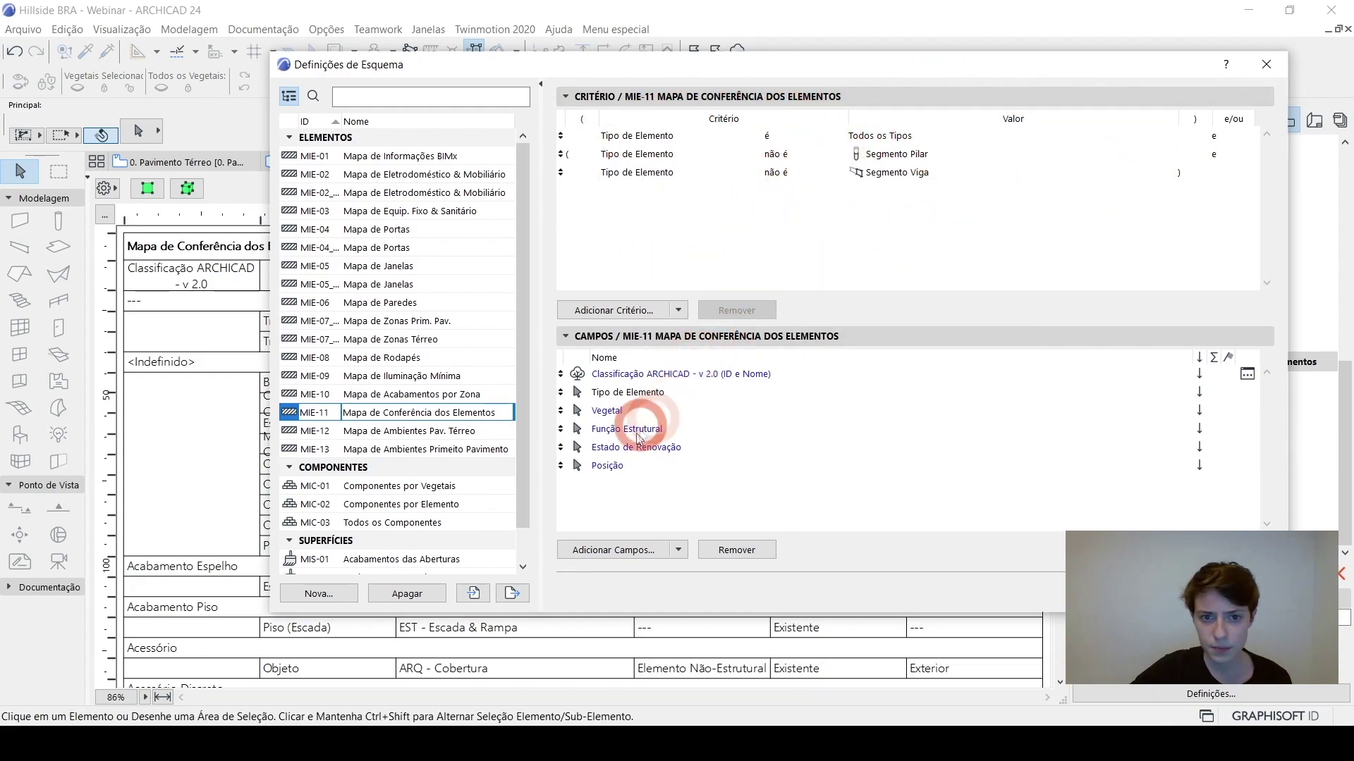
pyautogui.click(617, 377)
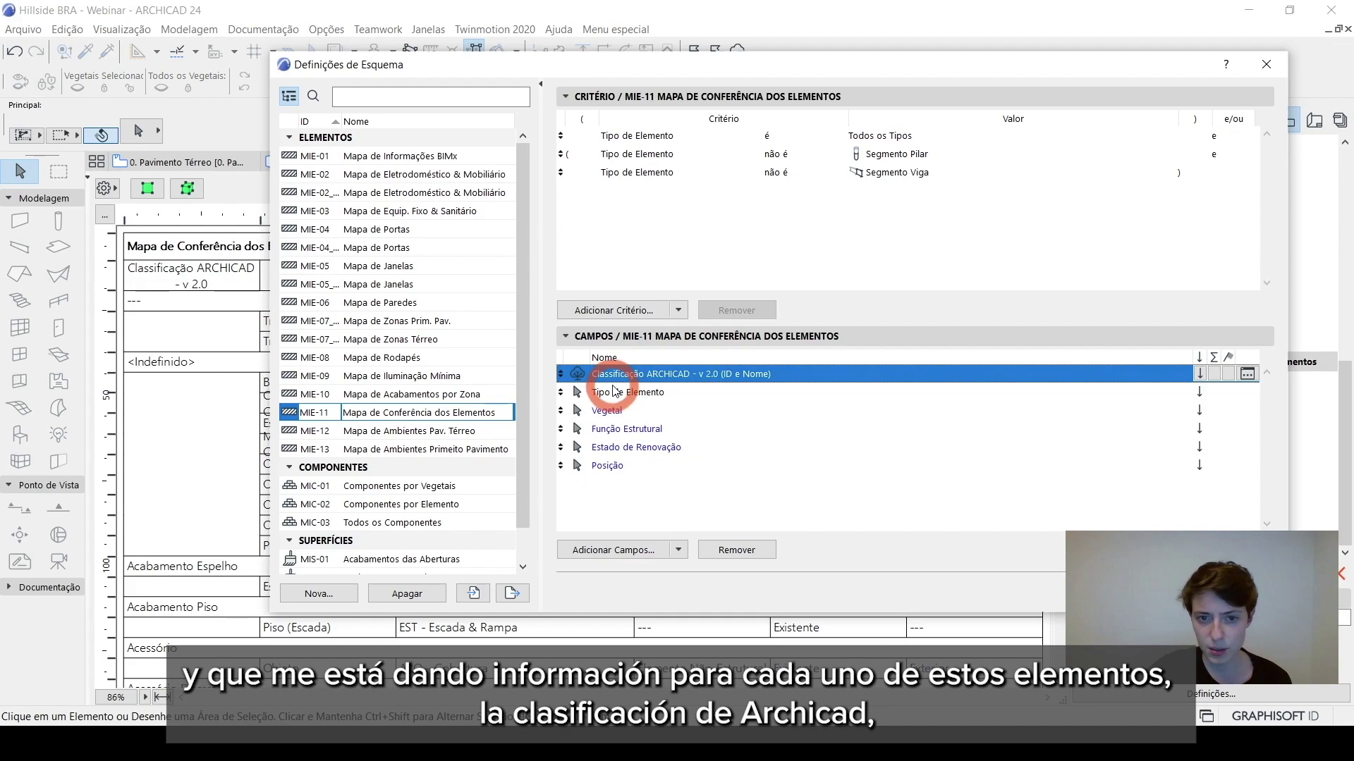
pyautogui.click(615, 392)
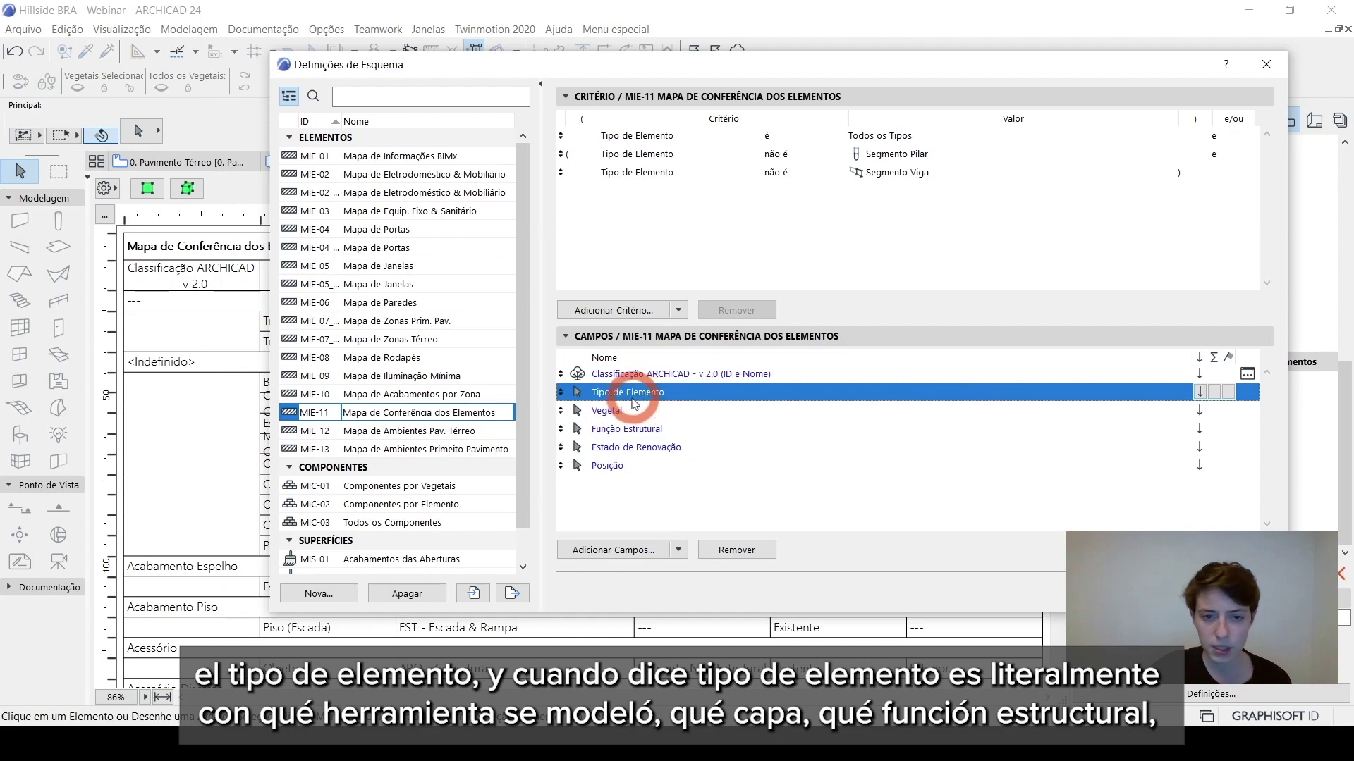
pyautogui.click(605, 412)
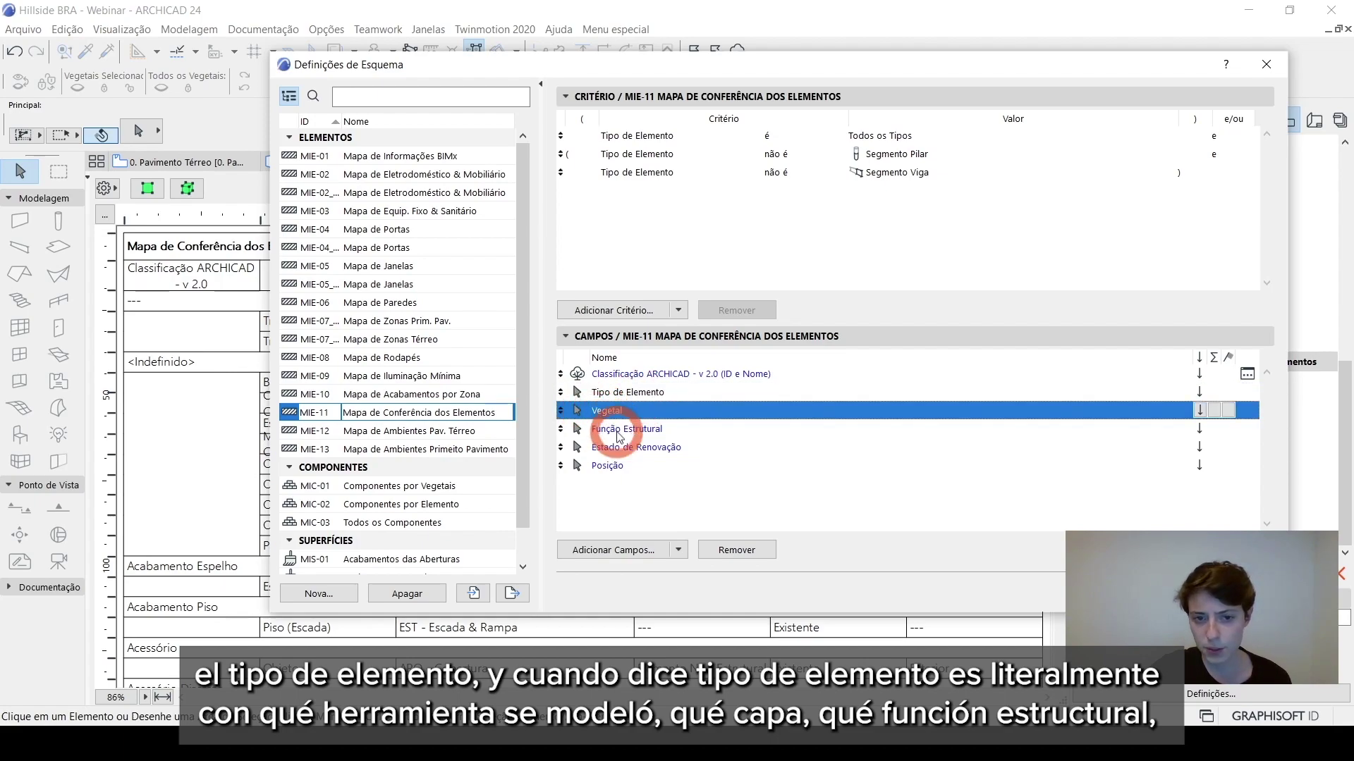
pyautogui.click(621, 429)
pyautogui.click(611, 447)
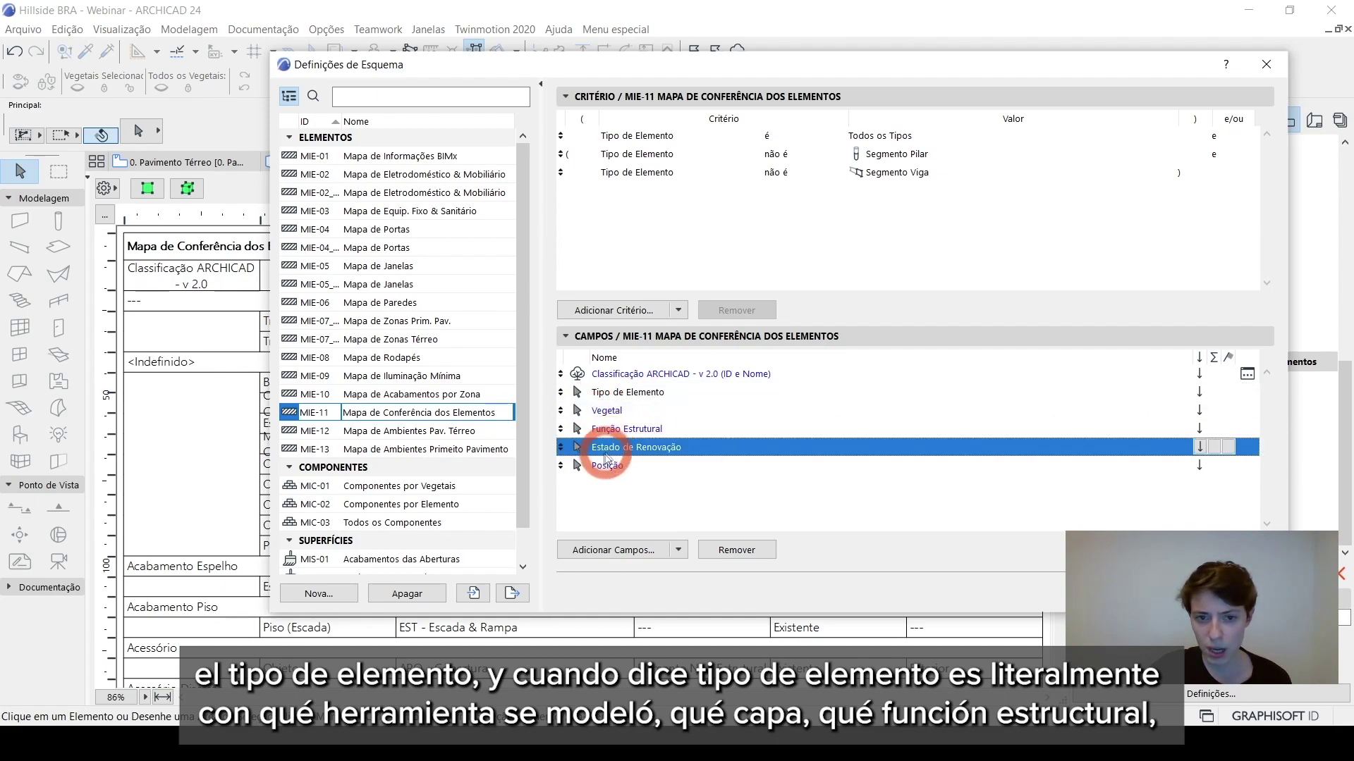
pyautogui.click(597, 467)
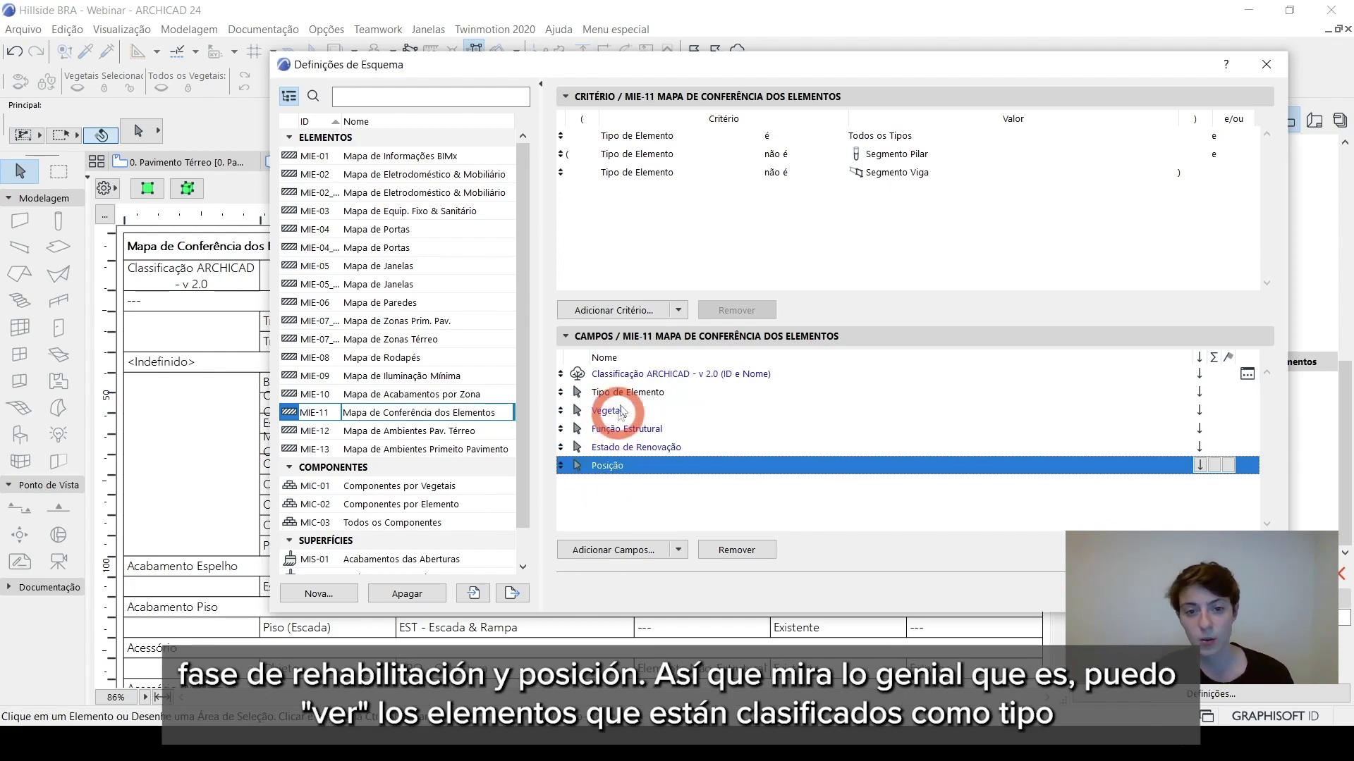
pyautogui.click(632, 380)
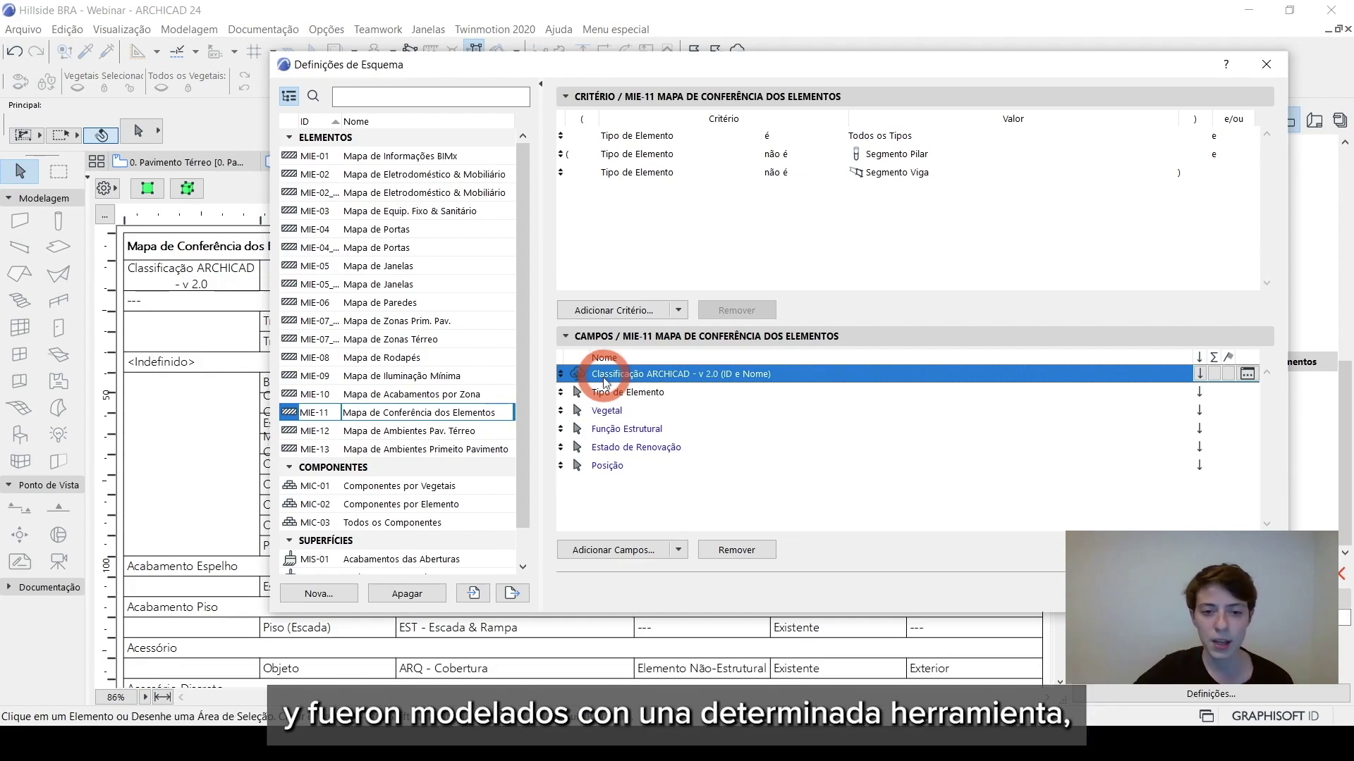
# Review the schedule fields Tipo de Elemento, Vegetal, Função Estrutural and Classificação ARCHICAD - v 2.0, and close the scheme settings.
pyautogui.click(605, 397)
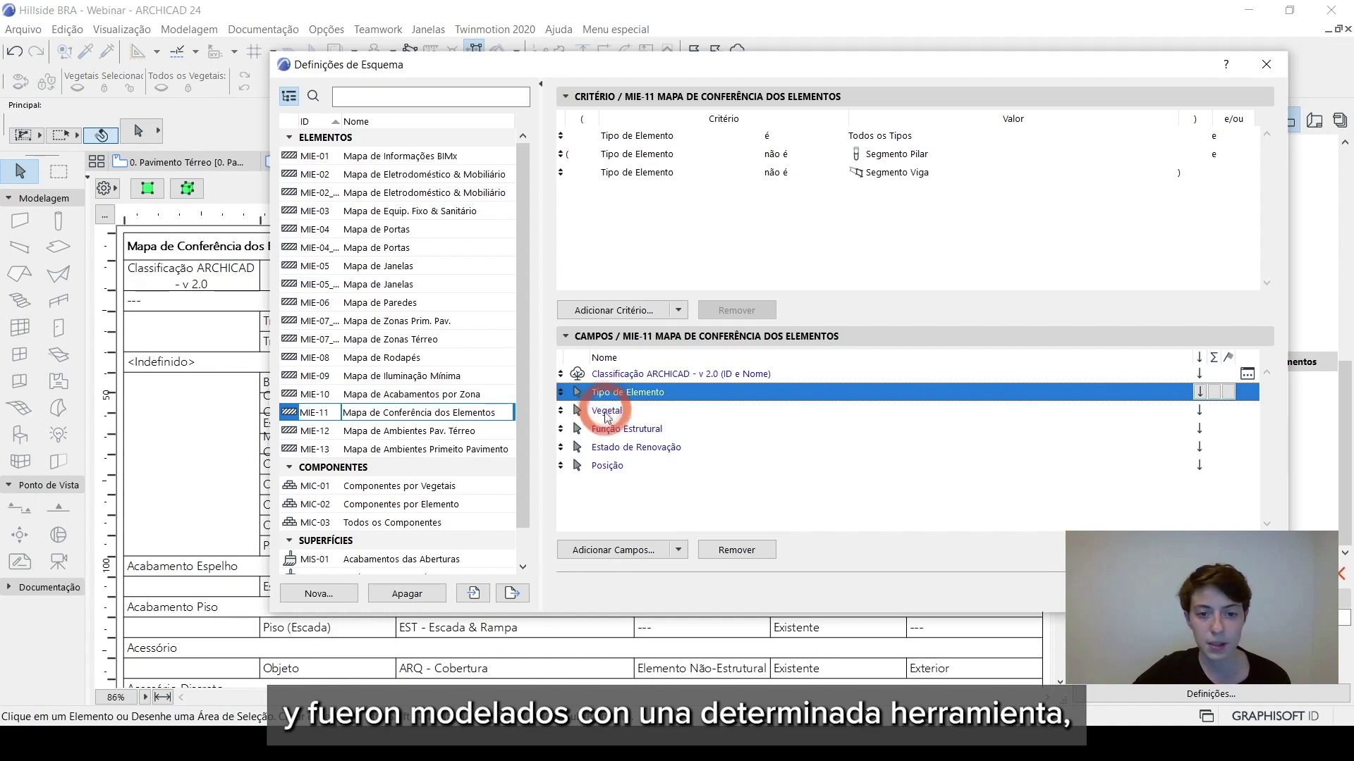
pyautogui.click(606, 412)
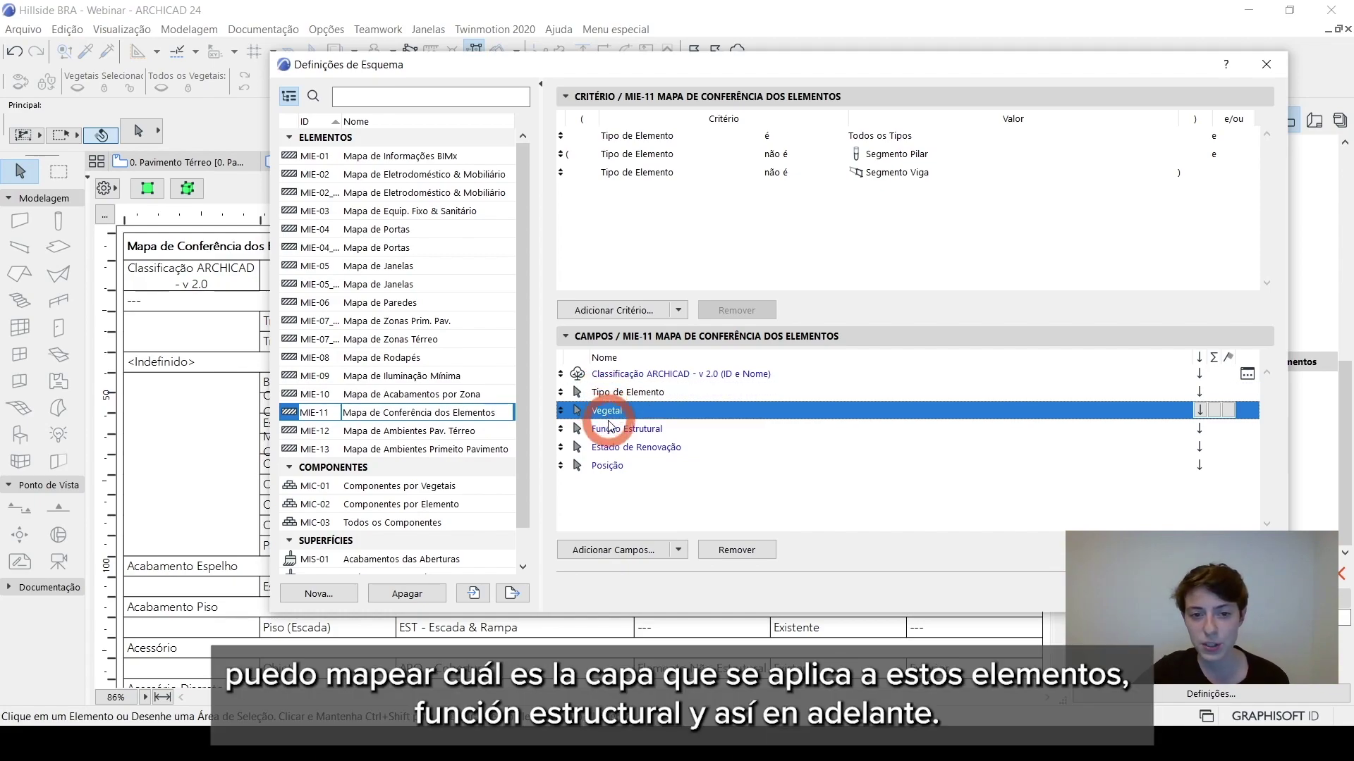
pyautogui.click(611, 432)
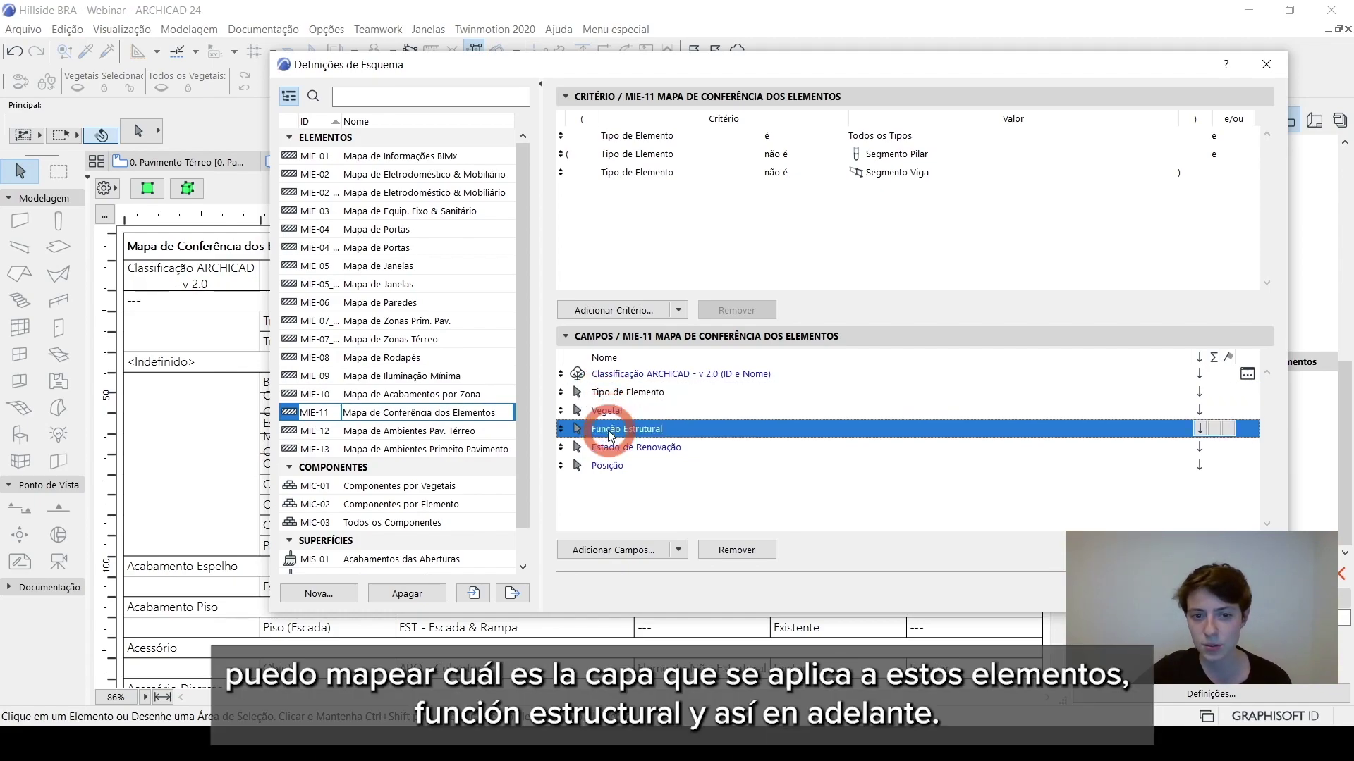
pyautogui.moveTo(606, 437); pyautogui.dragTo(713, 384)
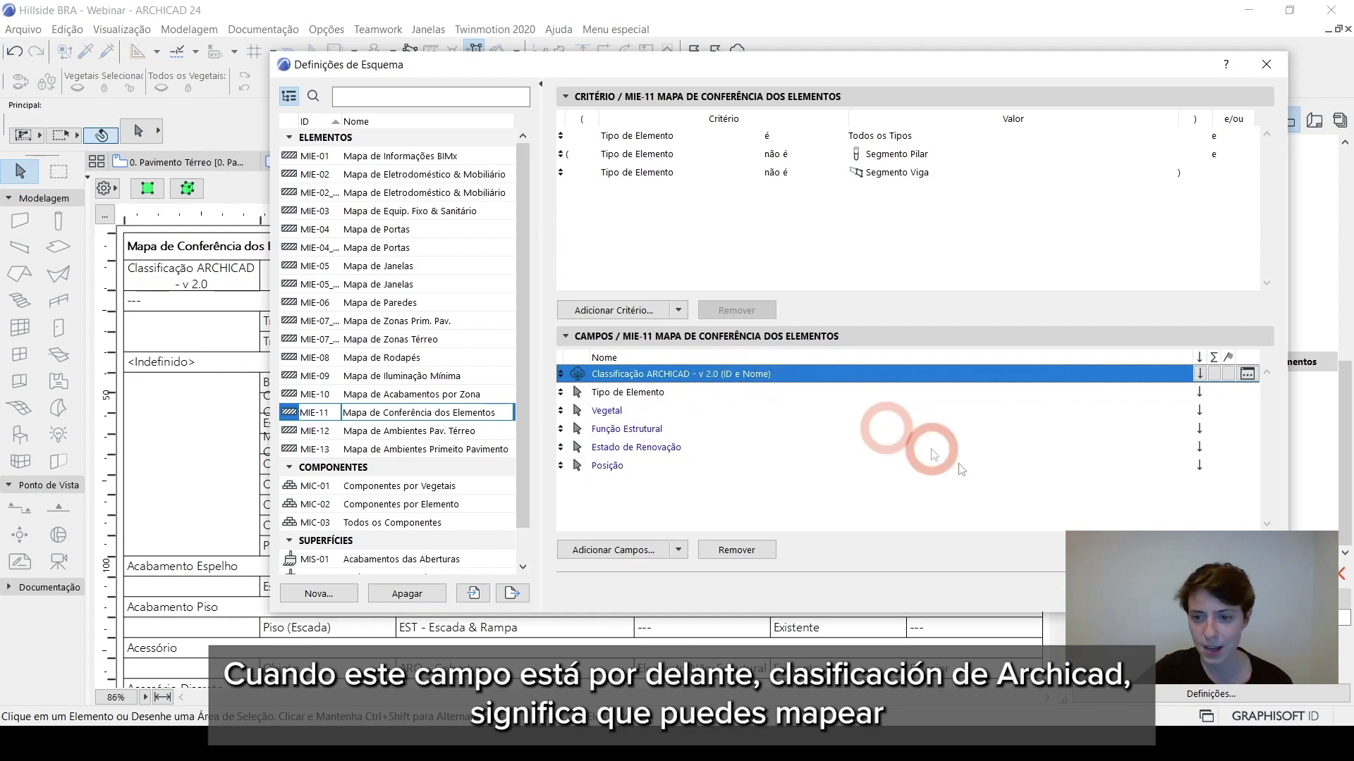
pyautogui.press('Return')
# Select the Barra (Guarda-Corpo) entry in the schedule's <Indefinido> group and show its elements selected in 3D.
pyautogui.click(137, 373)
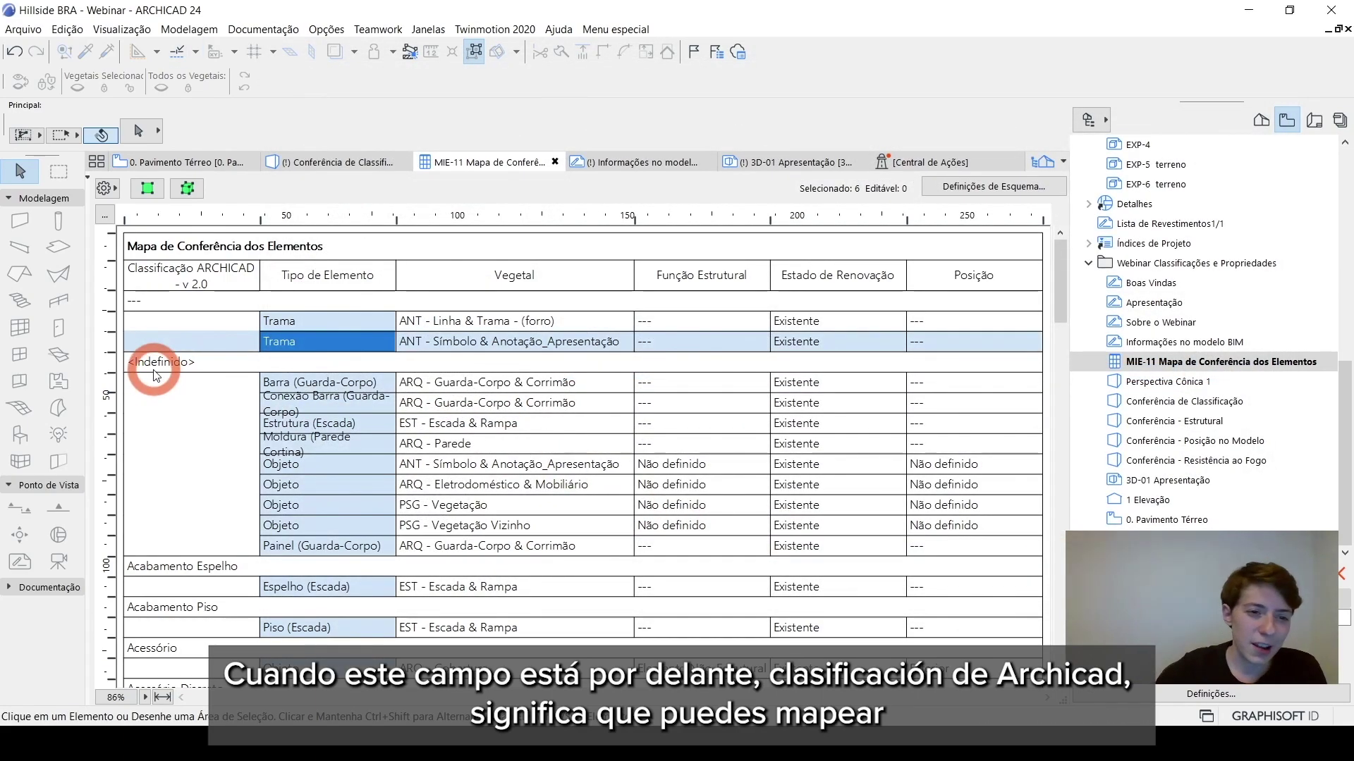
pyautogui.moveTo(162, 375)
pyautogui.mouseDown()
pyautogui.moveTo(163, 360)
pyautogui.moveTo(211, 420)
pyautogui.moveTo(209, 480)
pyautogui.moveTo(178, 474)
pyautogui.moveTo(173, 379)
pyautogui.mouseUp()
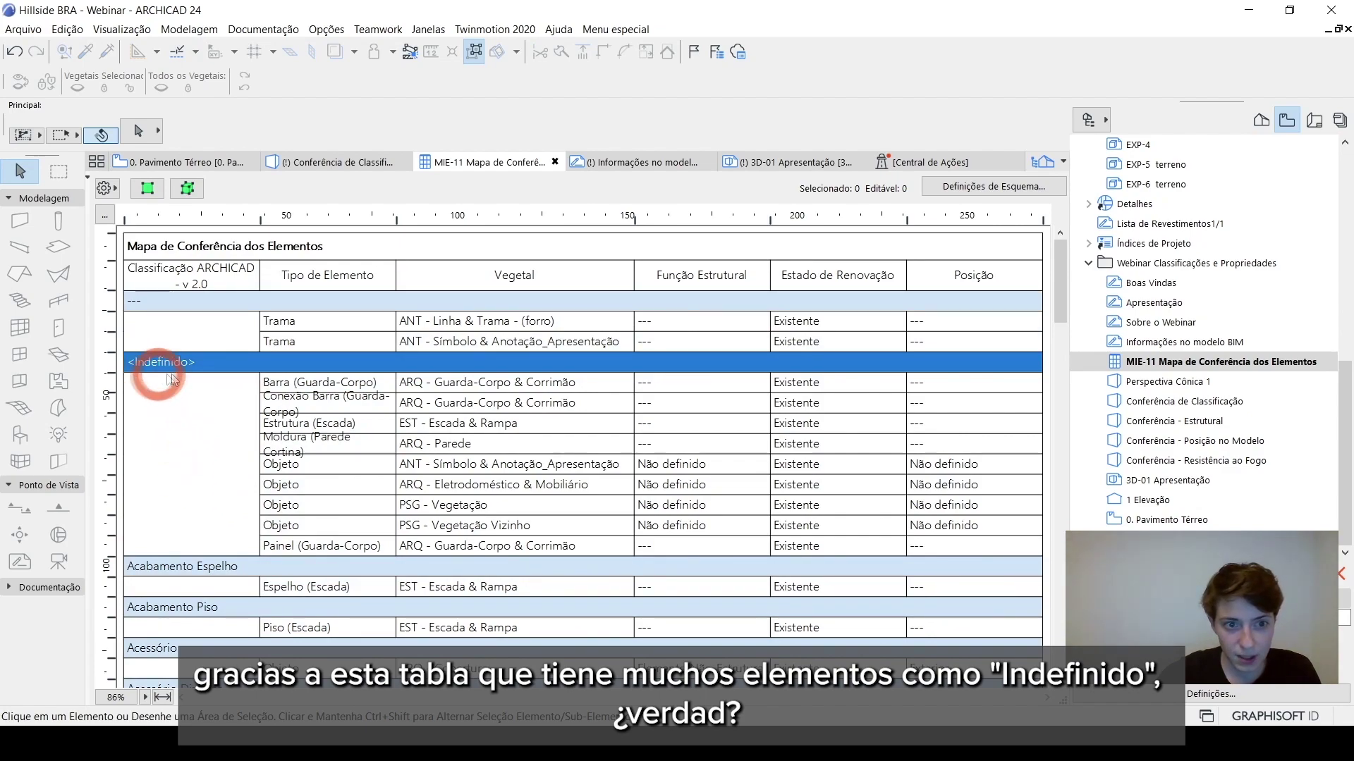
pyautogui.moveTo(294, 373); pyautogui.dragTo(182, 375)
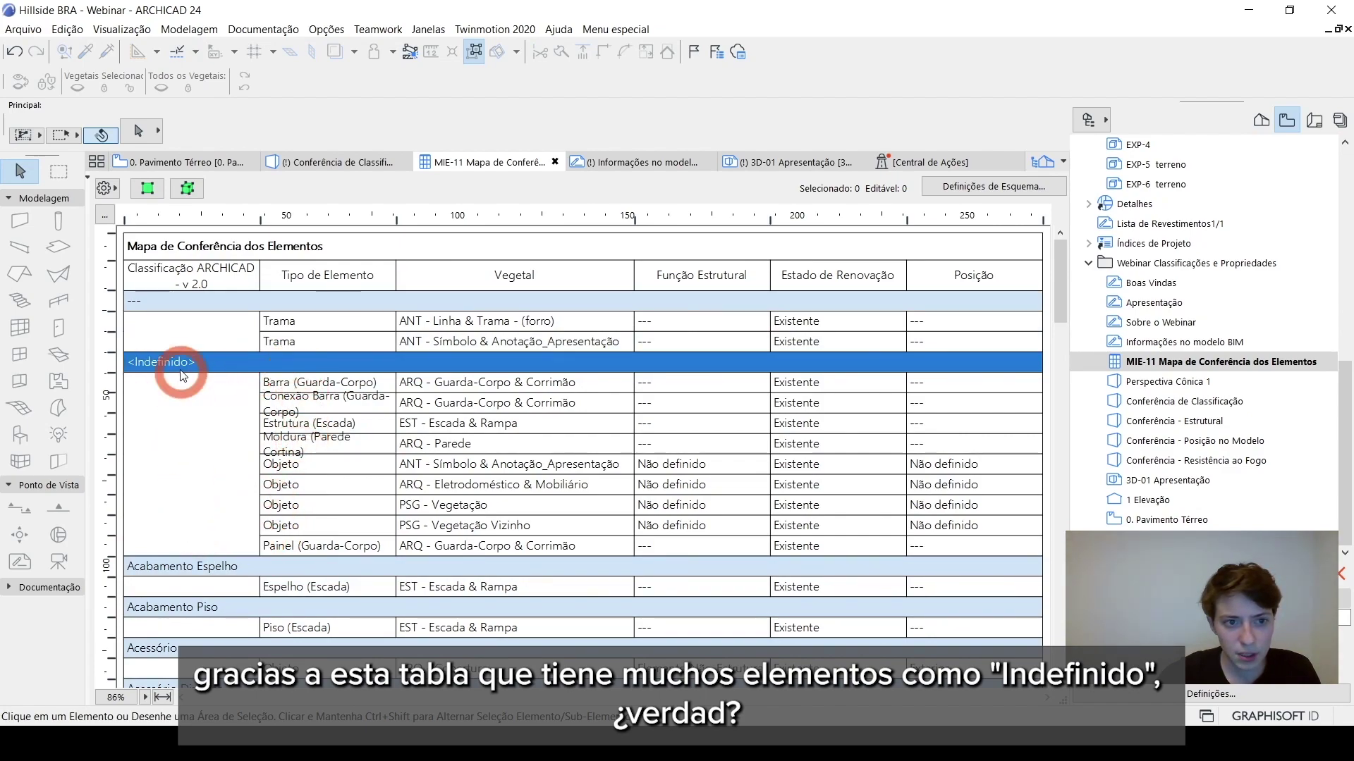
pyautogui.click(286, 386)
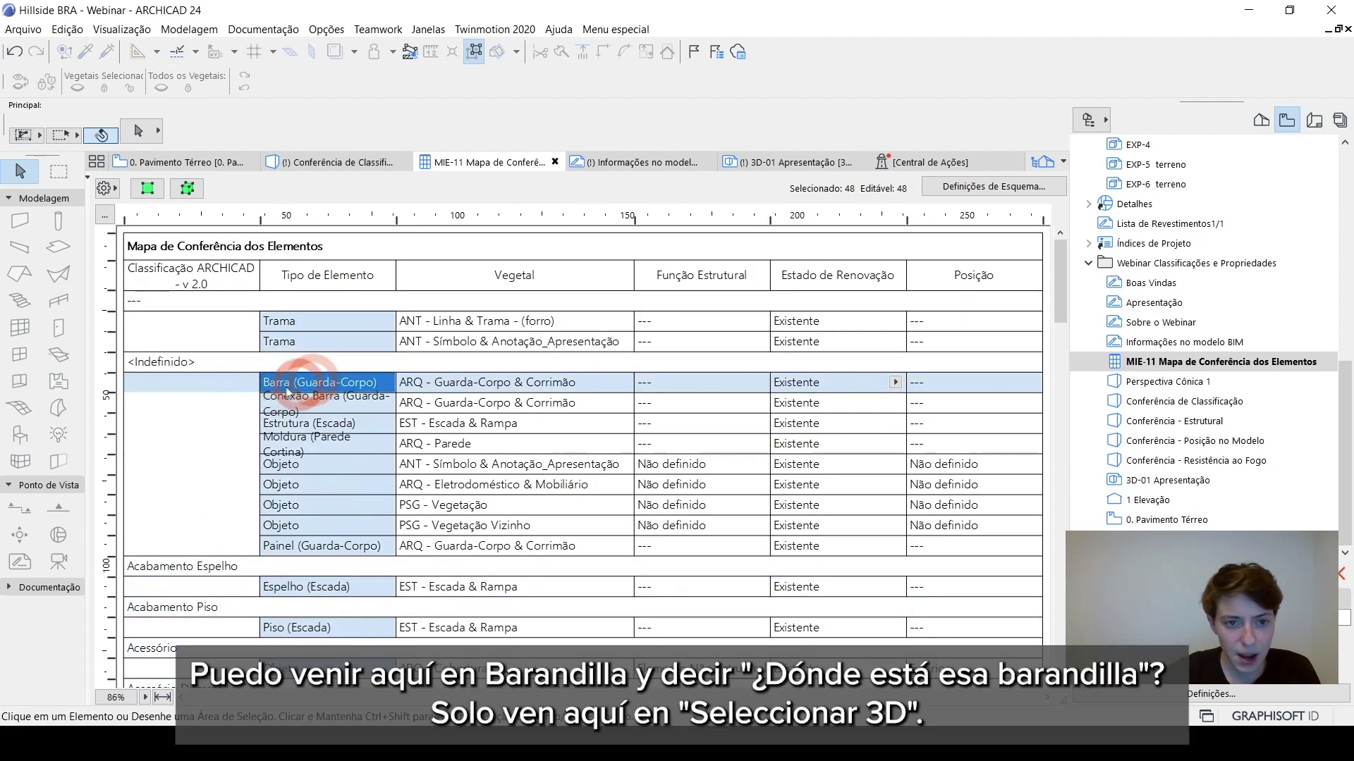
pyautogui.click(187, 190)
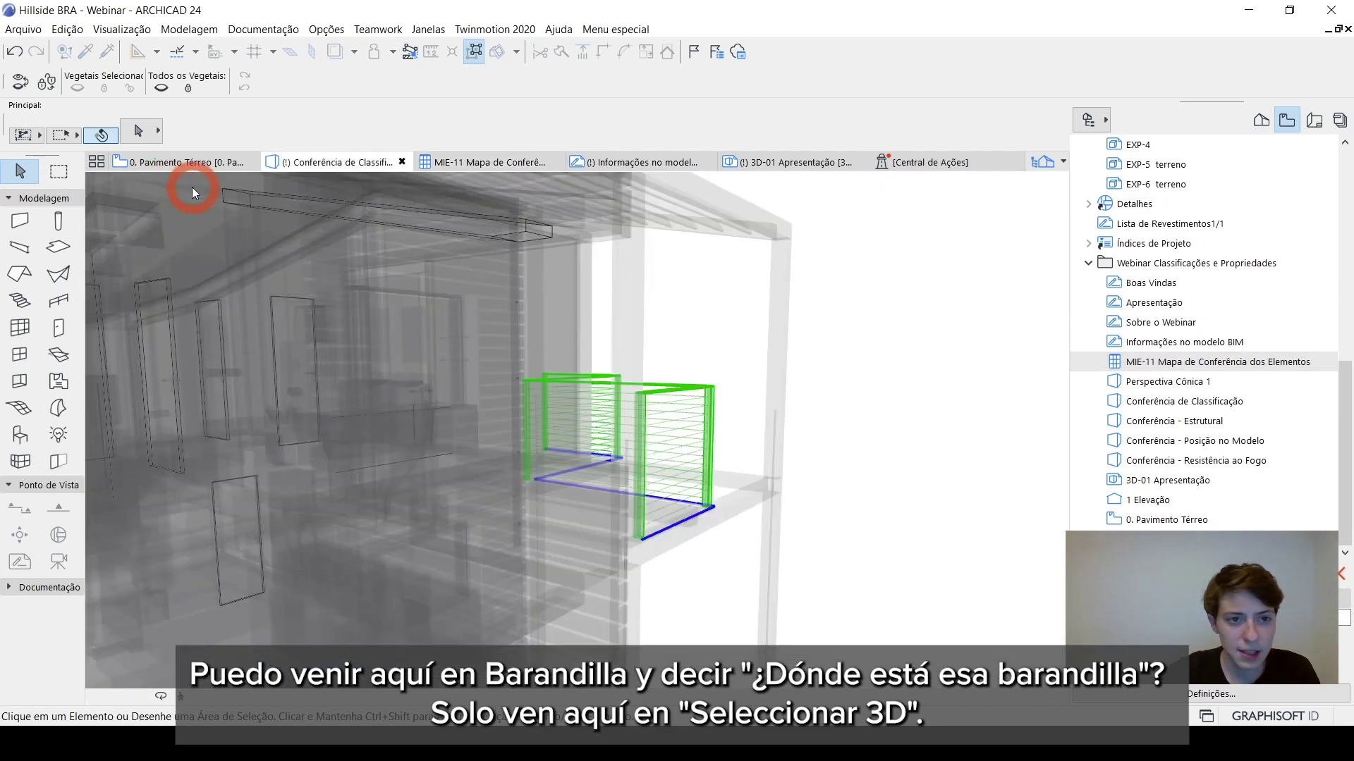
pyautogui.click(416, 326)
pyautogui.keyDown('shift'); pyautogui.moveTo(665, 490); pyautogui.dragTo(355, 522, button='middle'); pyautogui.keyUp('shift')
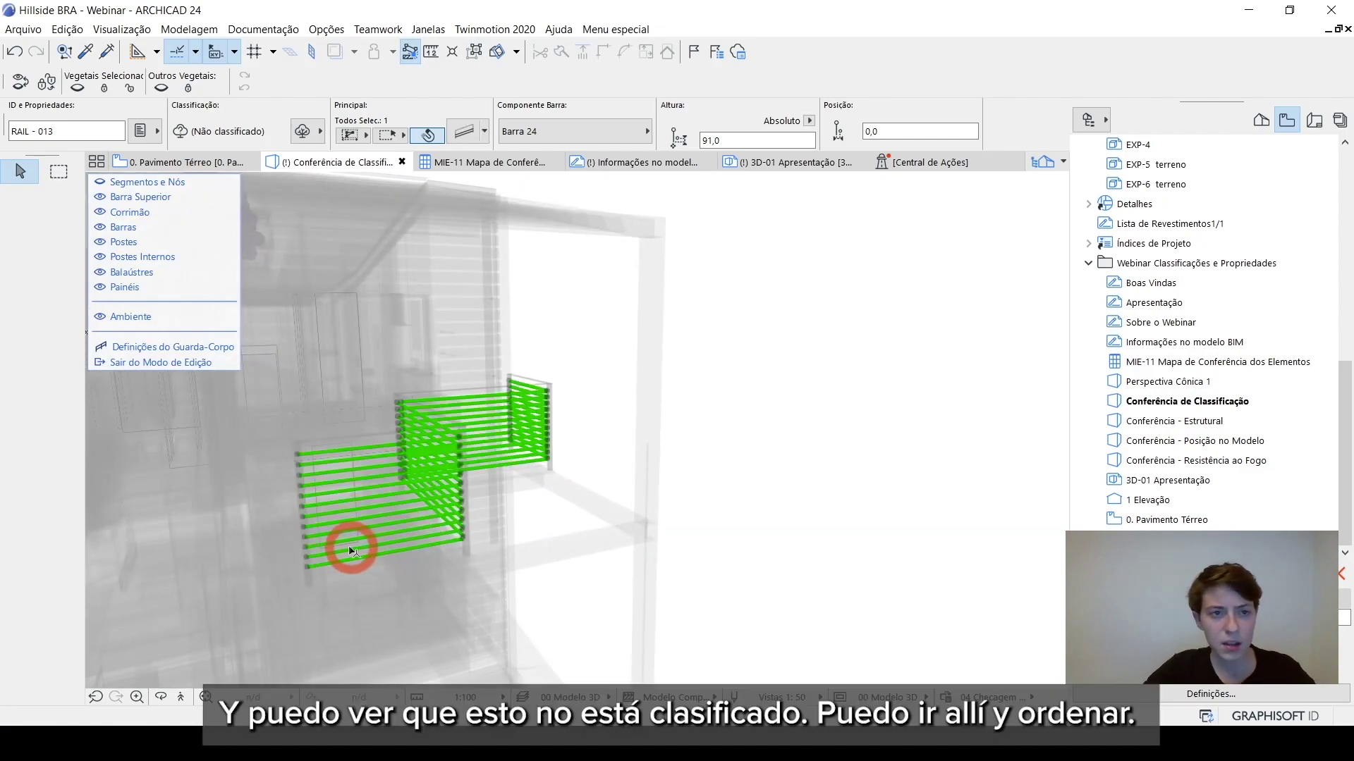
# Assign the Barra de Guarda-Corpo classification of Classificação ARCHICAD - v 2.0 to the selected railing bars.
pyautogui.click(304, 133)
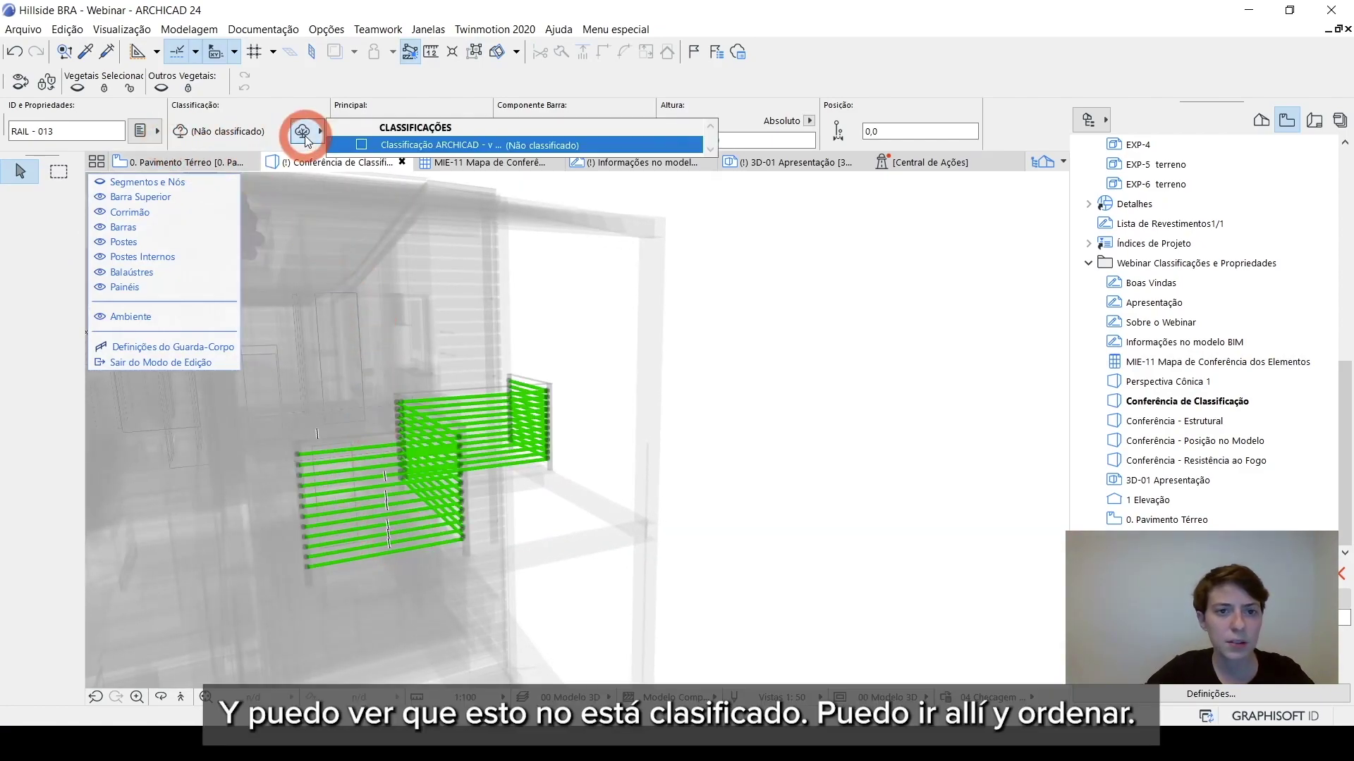
pyautogui.click(361, 145)
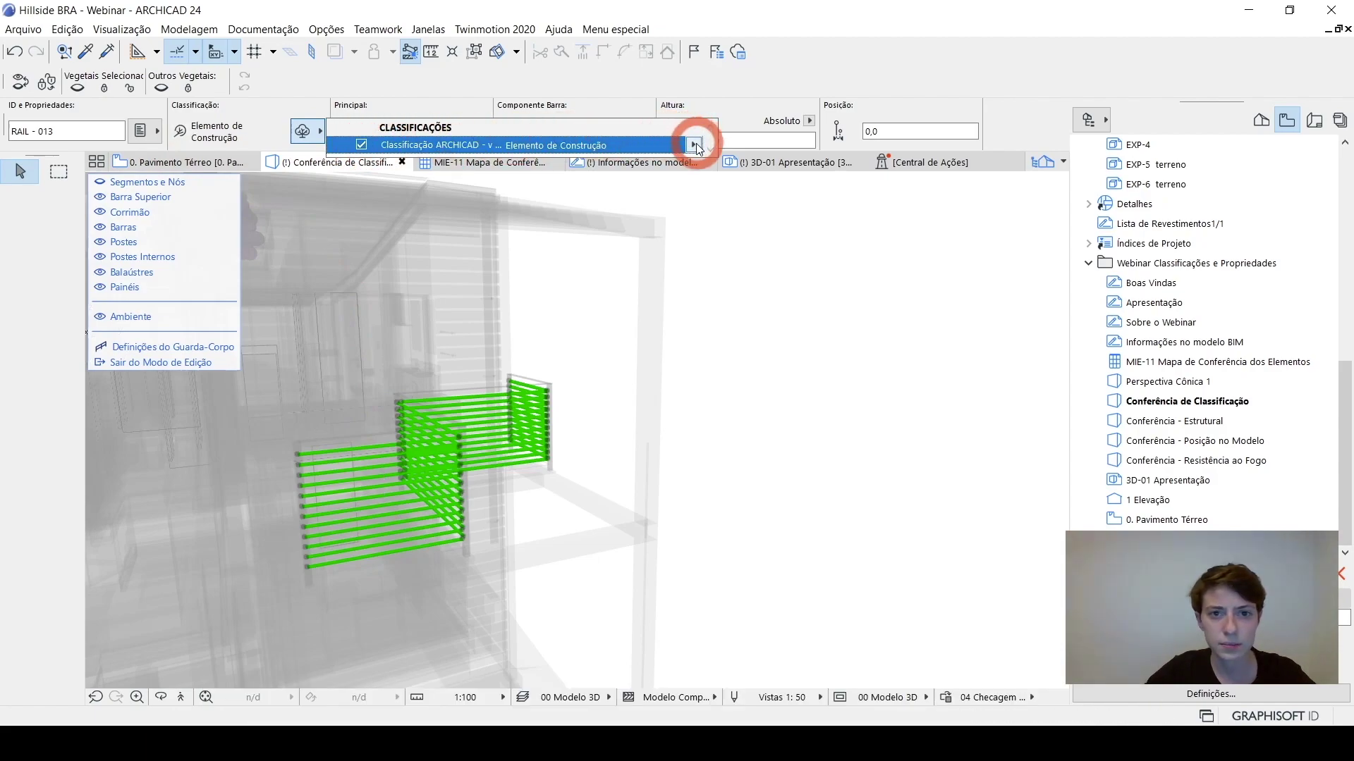
pyautogui.click(694, 146)
pyautogui.write('guar')
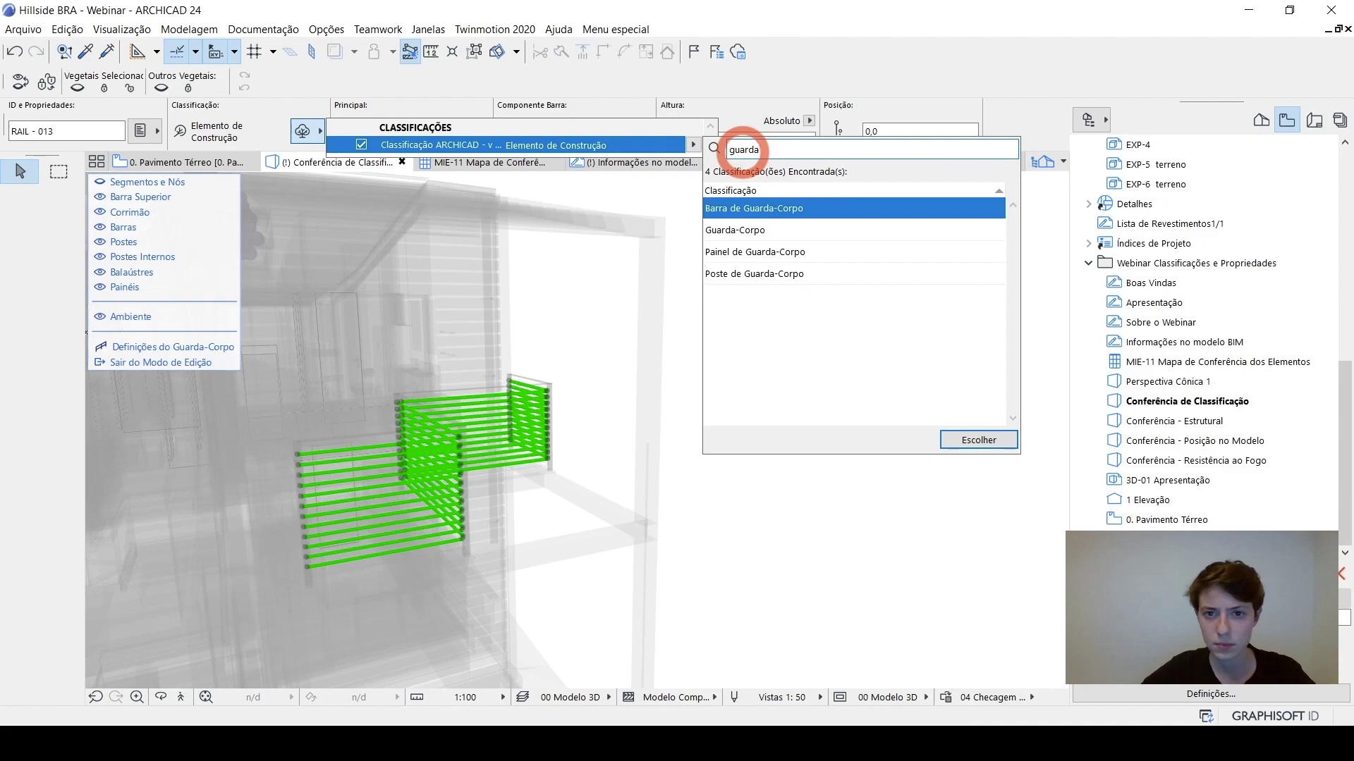
pyautogui.write('da')
pyautogui.doubleClick(734, 209)
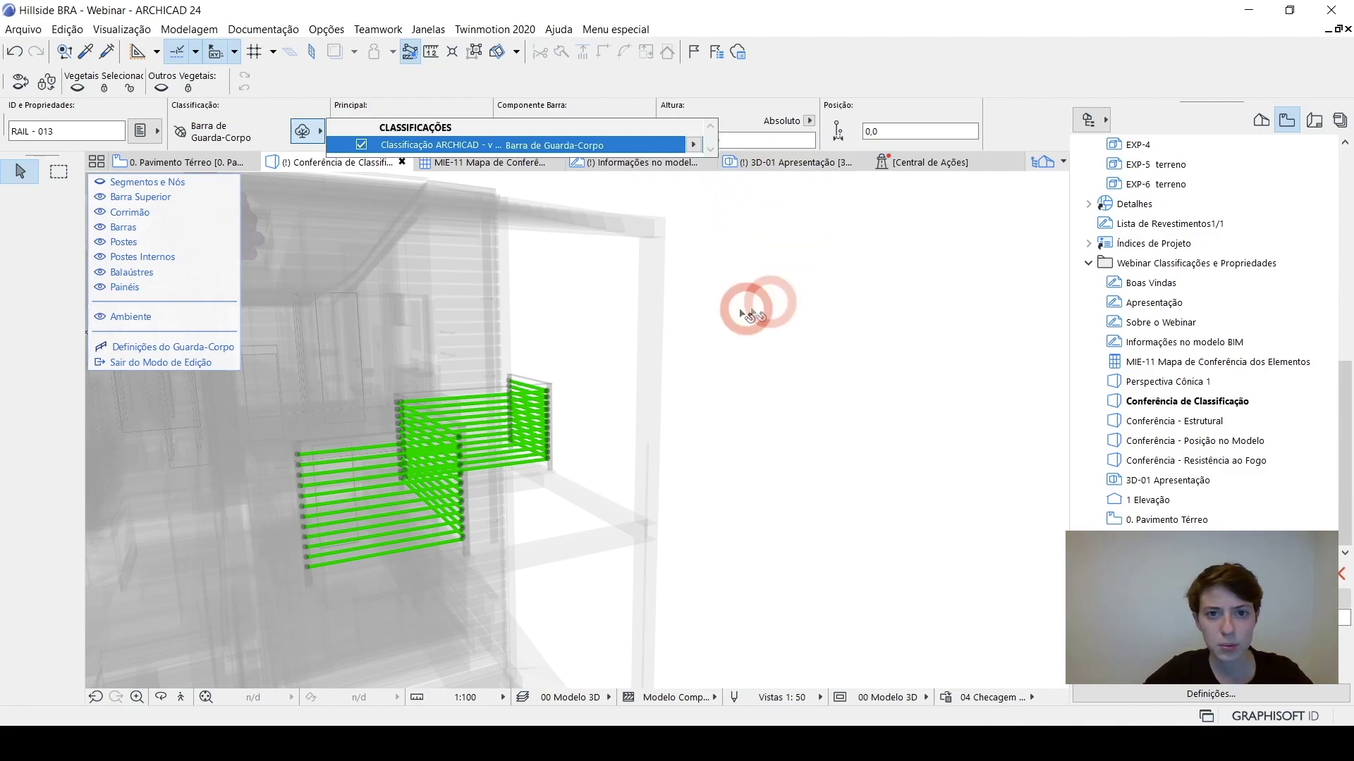
# Return to the MIE-11 schedule and show the undefined Conexão Barra (Guarda-Corpo) elements selected in 3D.
pyautogui.click(447, 164)
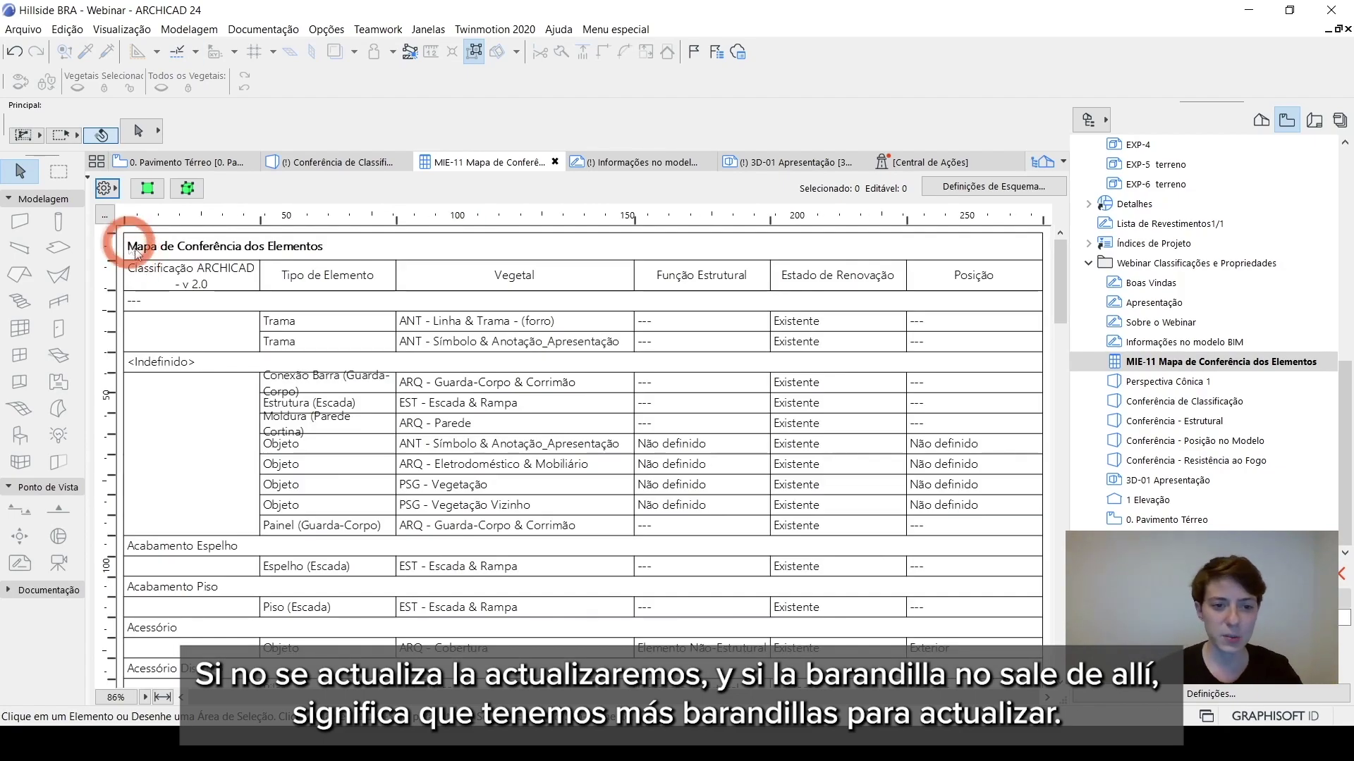
pyautogui.click(433, 382)
pyautogui.click(187, 189)
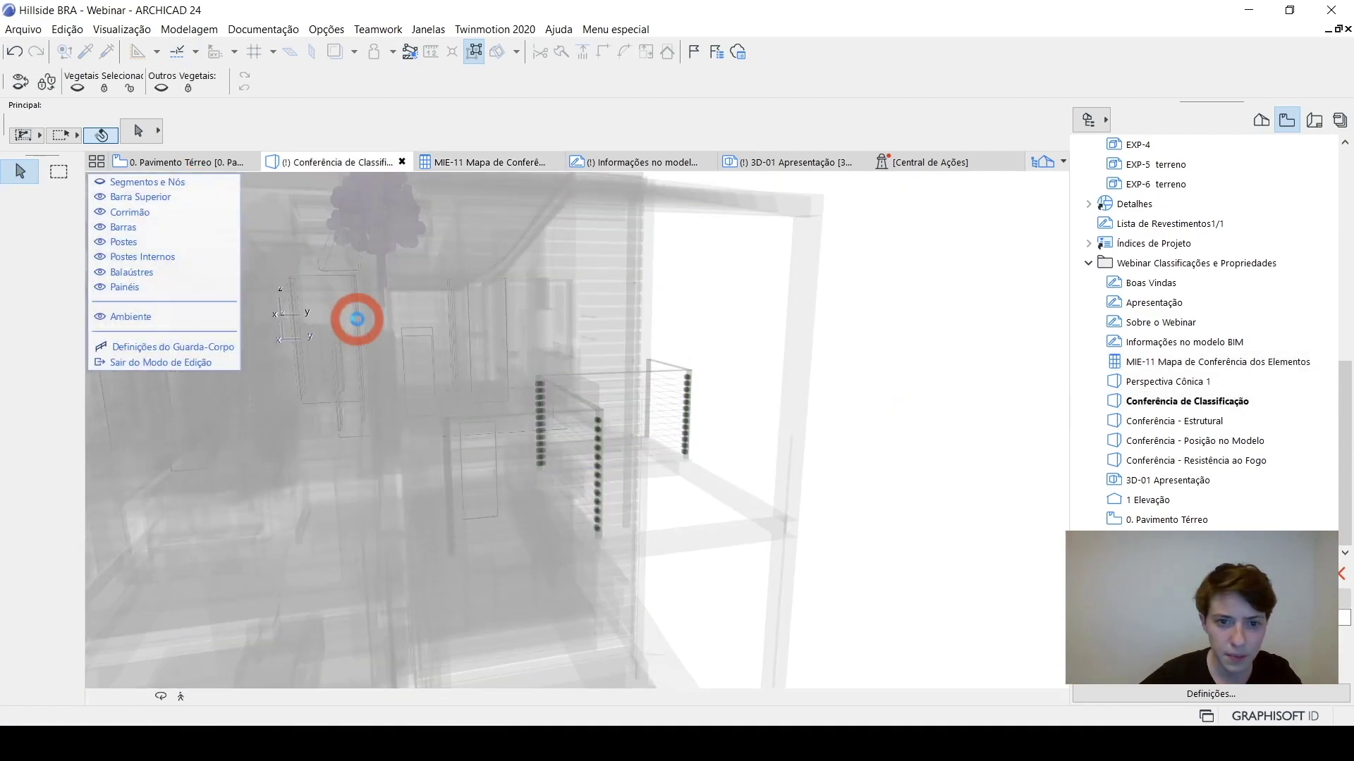
pyautogui.click(356, 320)
pyautogui.keyDown('shift'); pyautogui.moveTo(466, 482); pyautogui.dragTo(293, 447, button='middle'); pyautogui.keyUp('shift')
# Classify the selected railing bar connections as Barra de Guarda-Corpo in Classificação ARCHICAD - v 2.0.
pyautogui.click(303, 132)
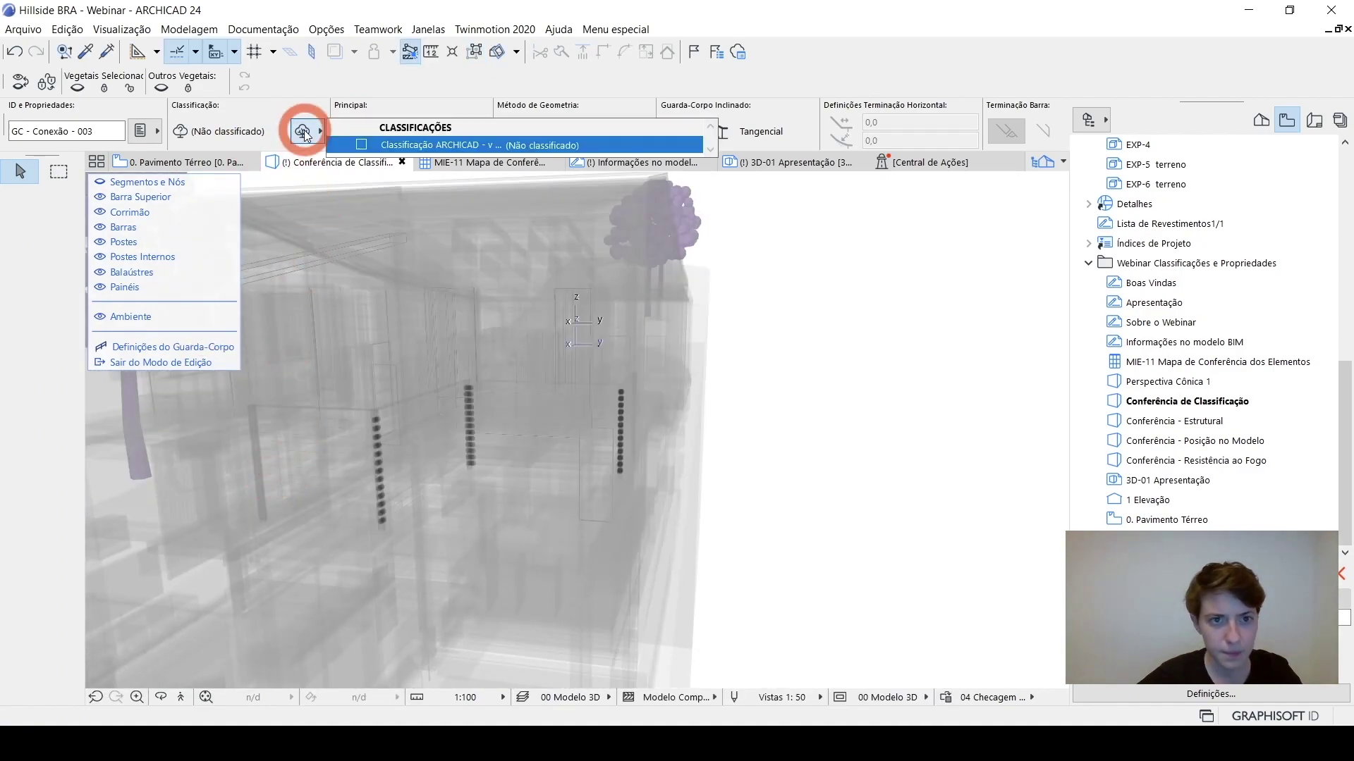
pyautogui.click(362, 144)
pyautogui.click(694, 145)
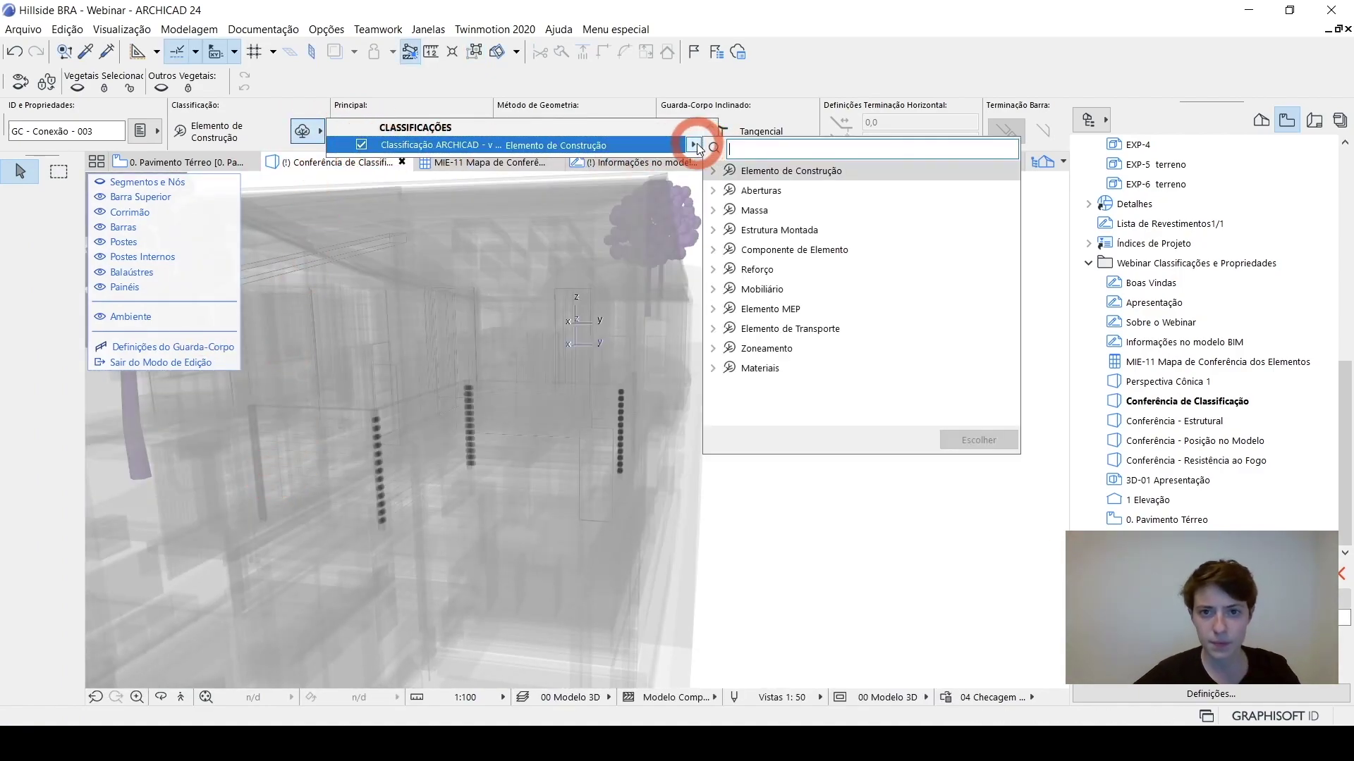
pyautogui.write('barra')
pyautogui.doubleClick(730, 212)
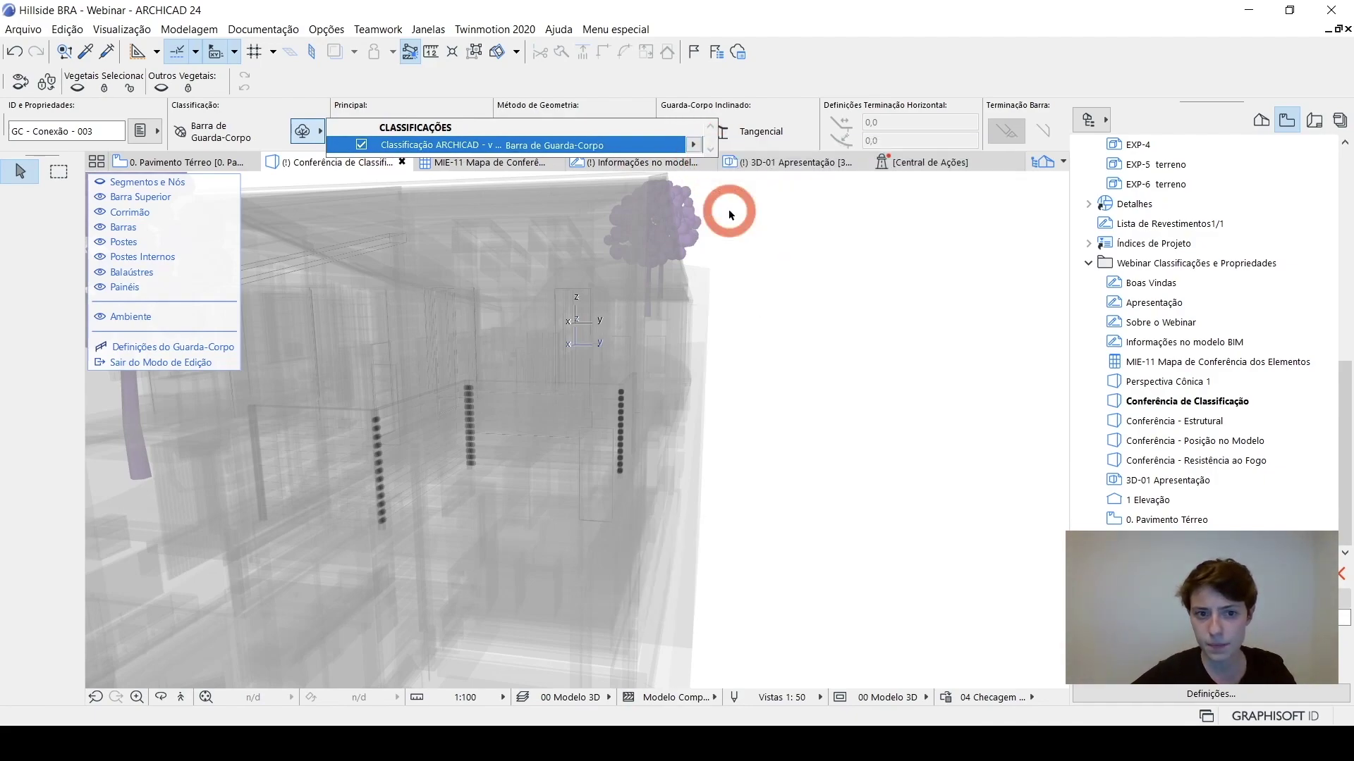
# Examine the MIE-11 schedule's classification groups from <Indefinido> to Pilar for inconsistent element types and layers.
pyautogui.click(459, 170)
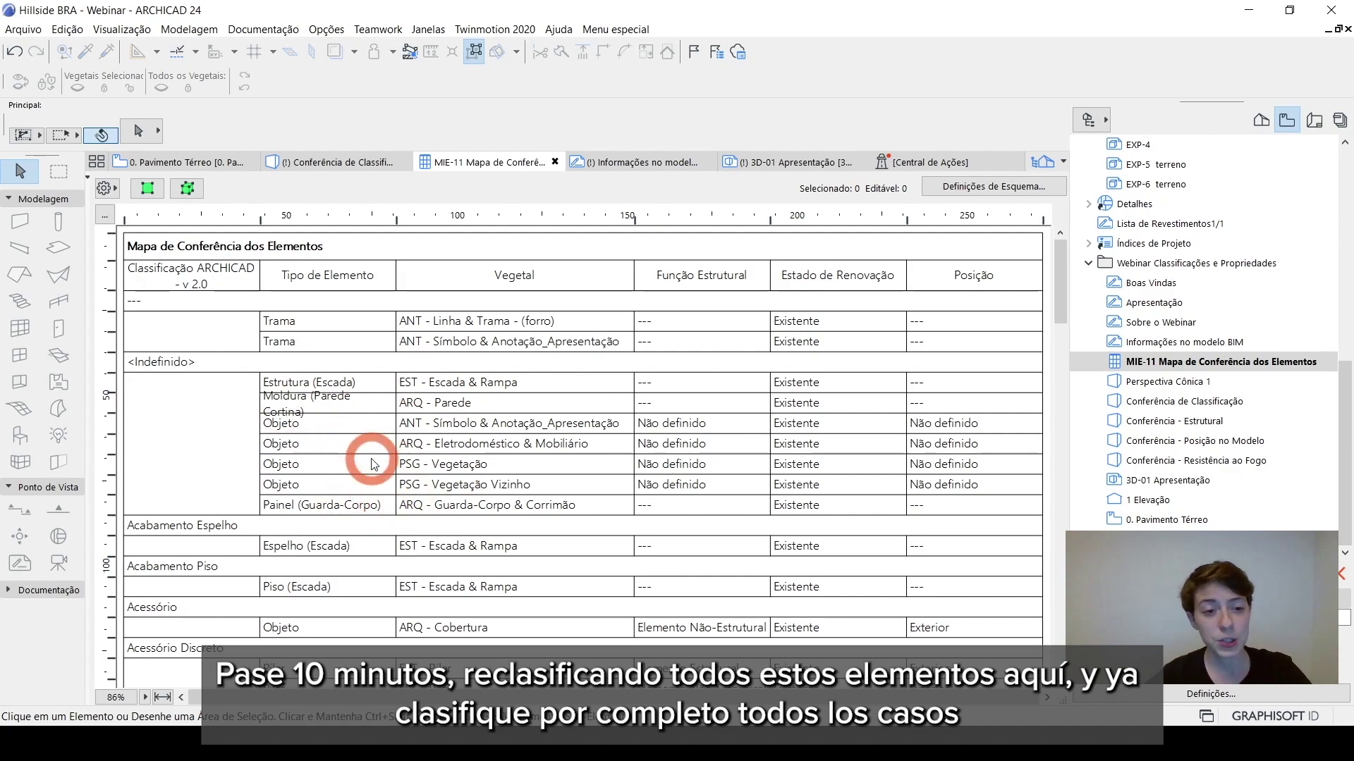
pyautogui.click(155, 366)
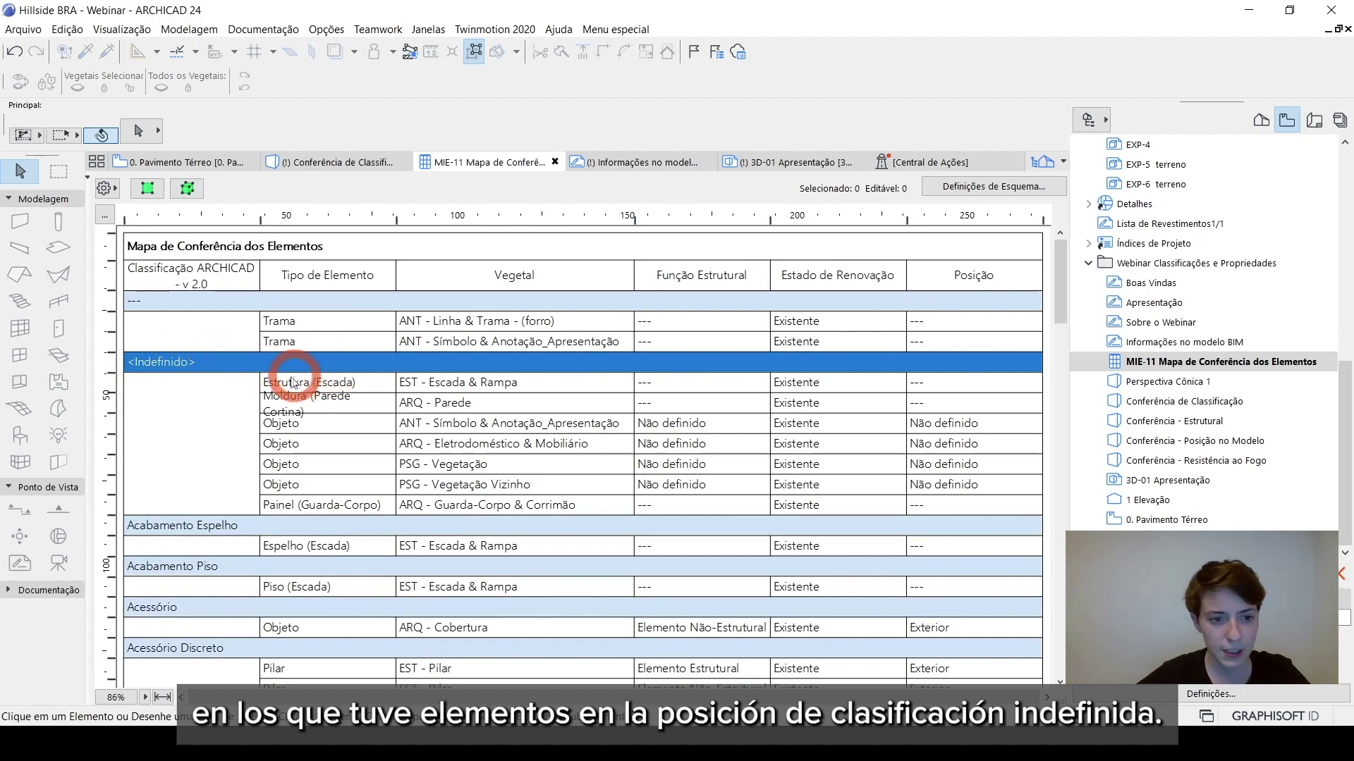
pyautogui.scroll(-3, 257, 407)
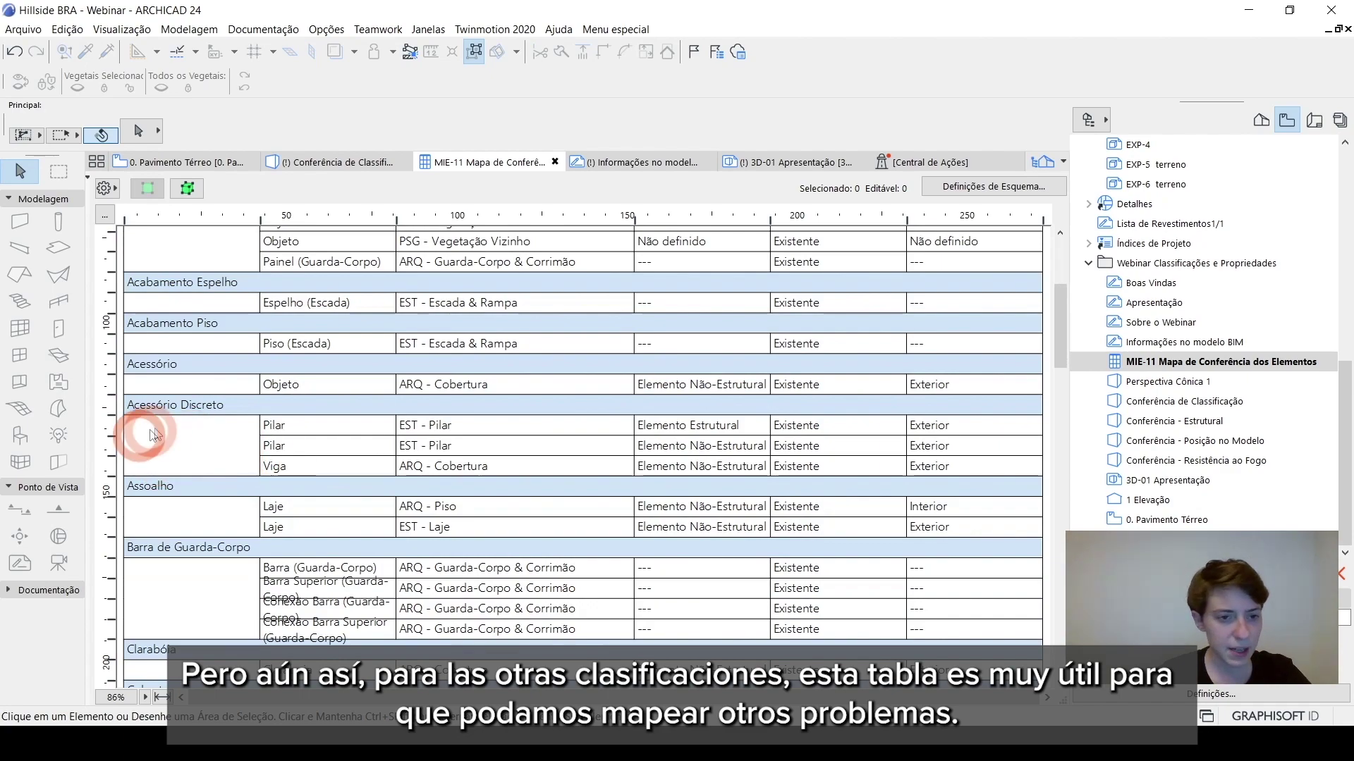
pyautogui.scroll(-3, 174, 430)
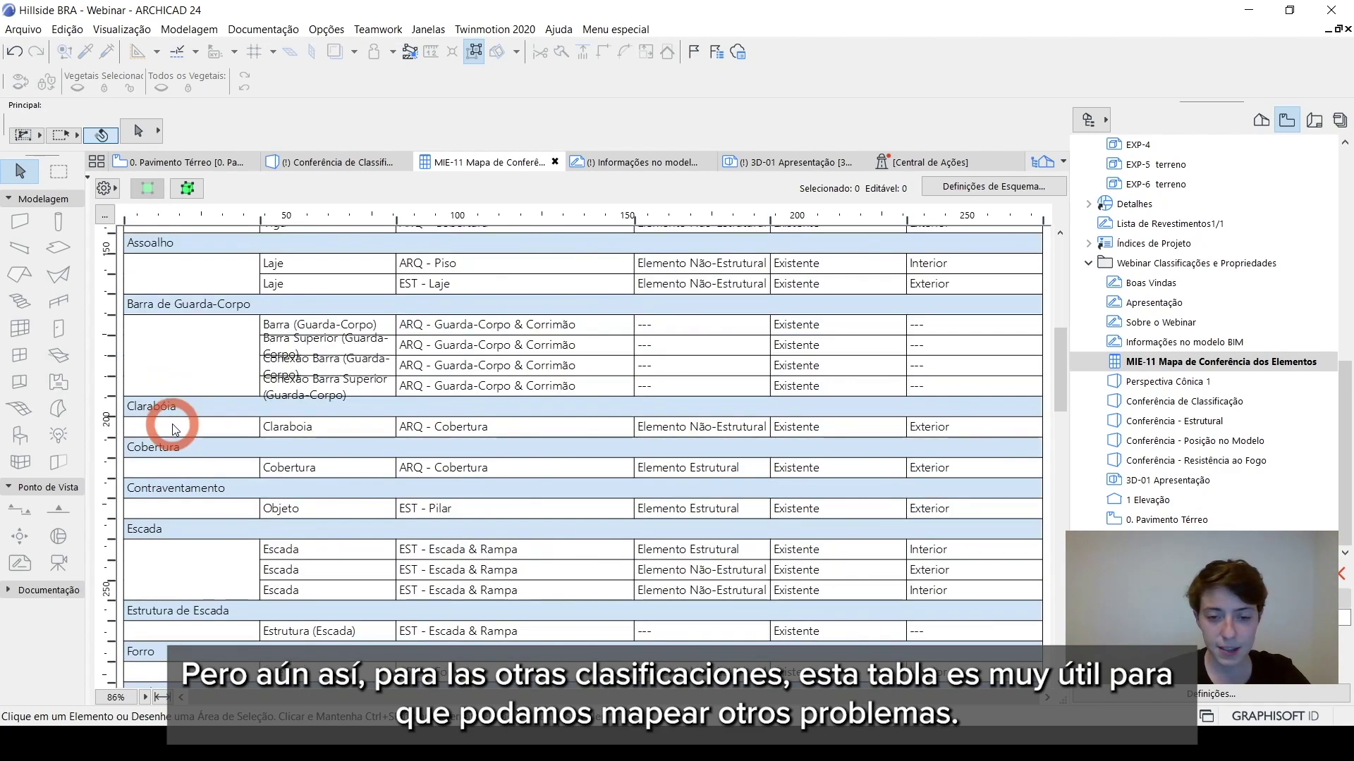
pyautogui.scroll(-3, 213, 427)
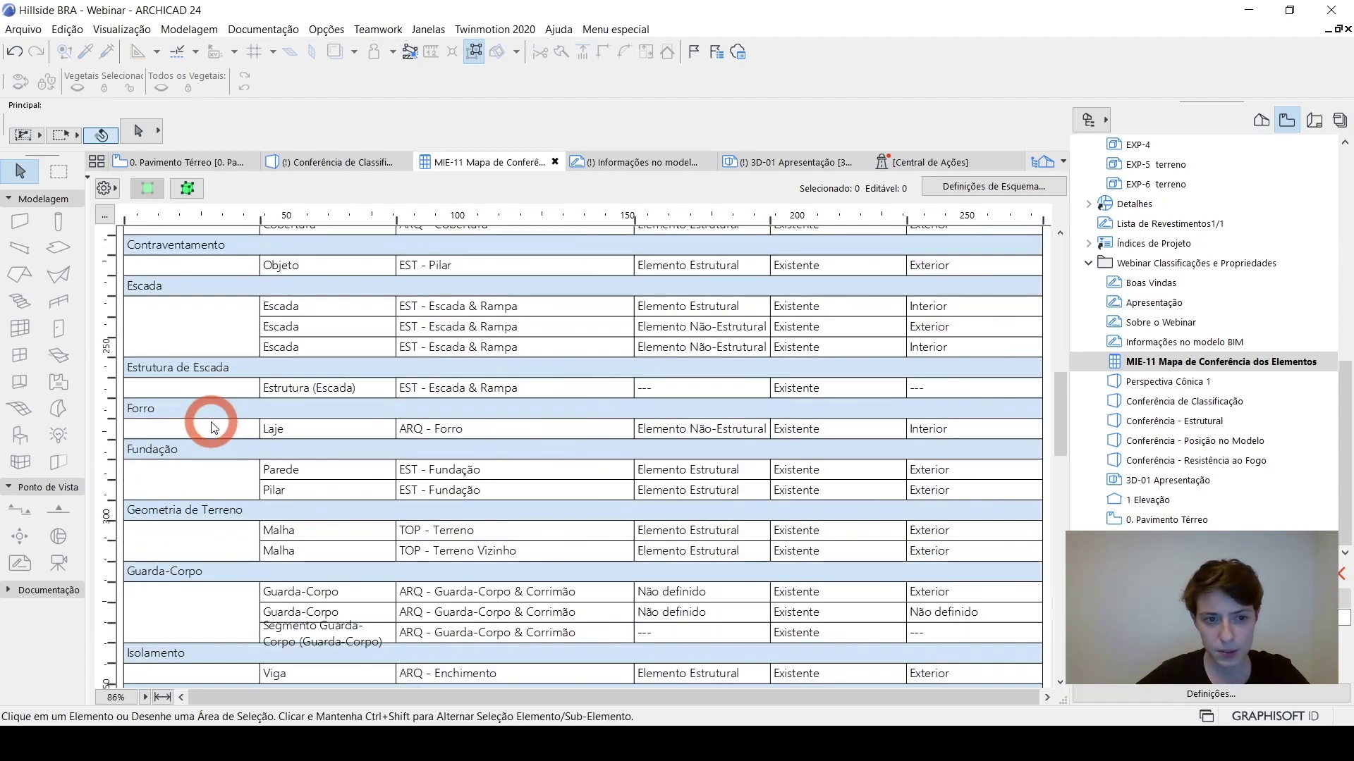
pyautogui.scroll(-3, 214, 428)
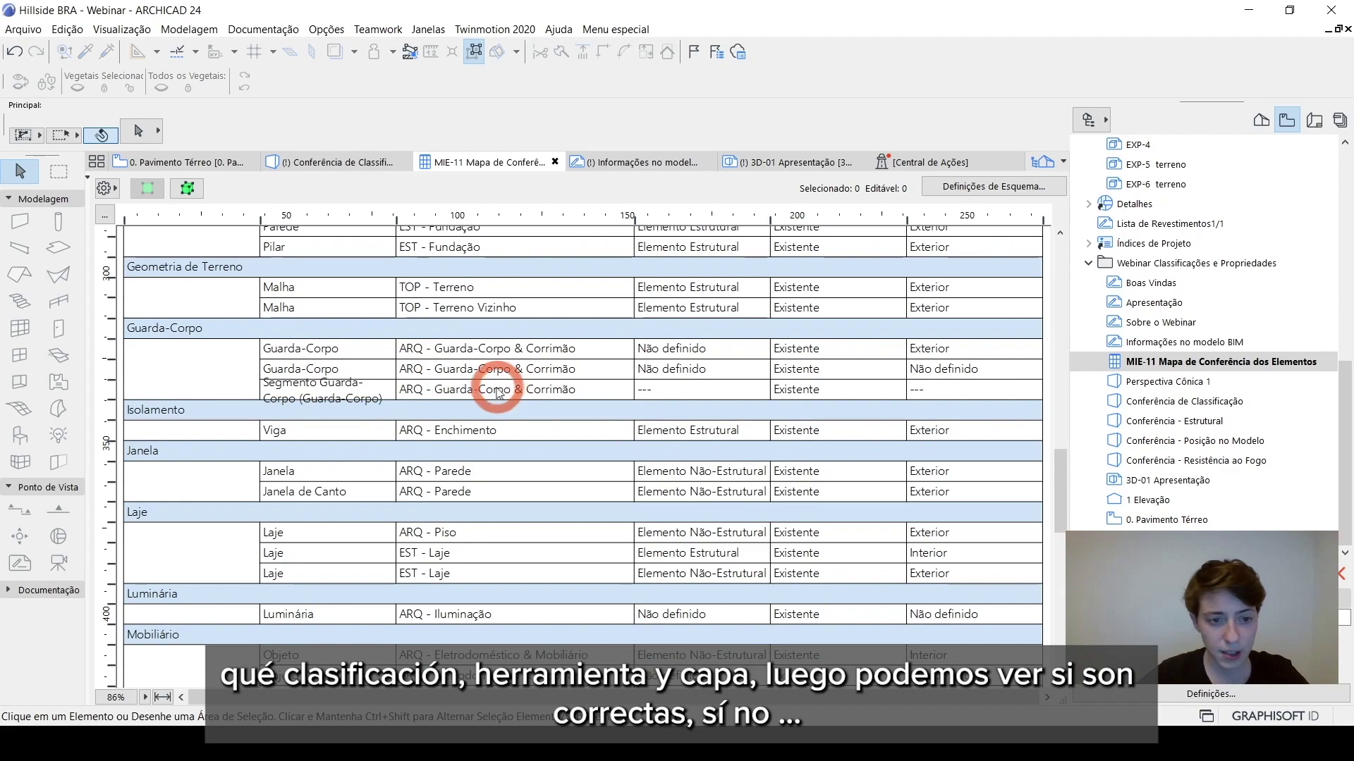
pyautogui.scroll(-4, 493, 389)
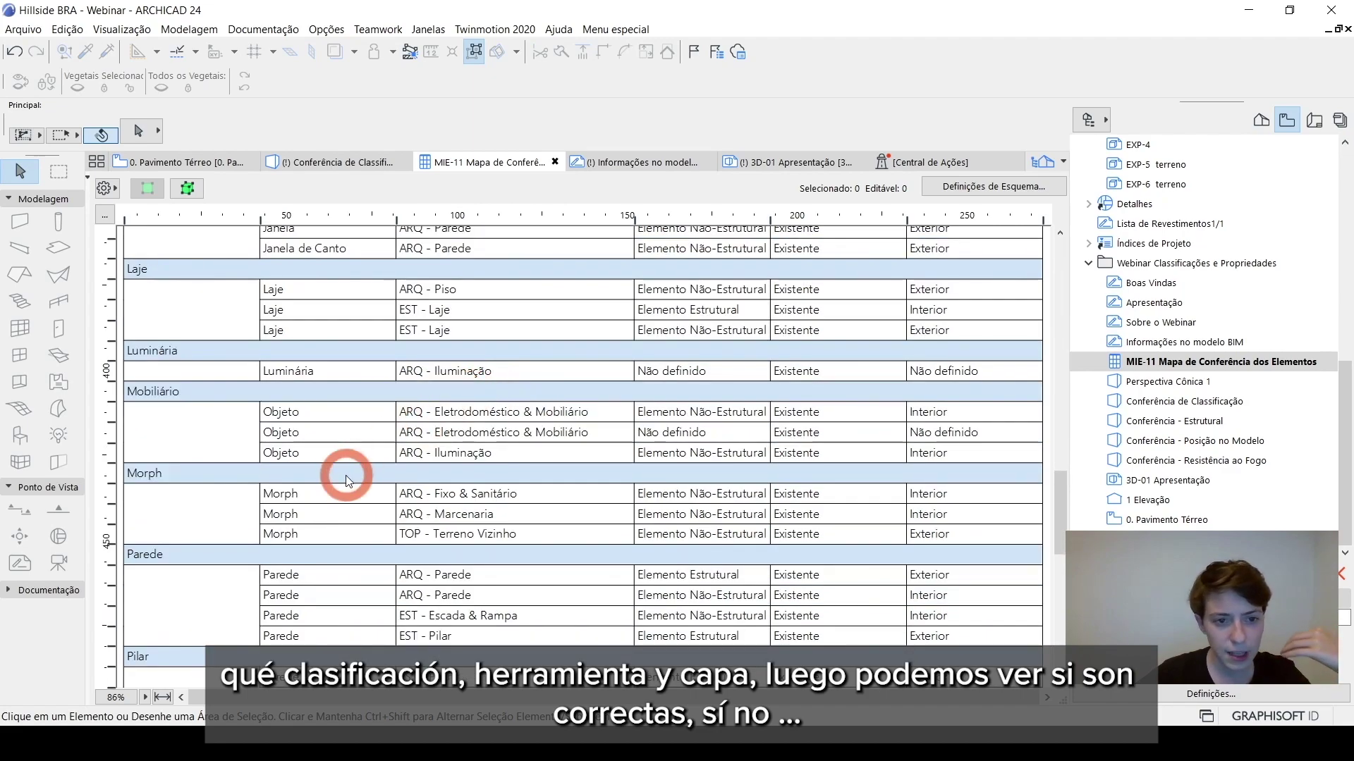
pyautogui.scroll(-4, 345, 479)
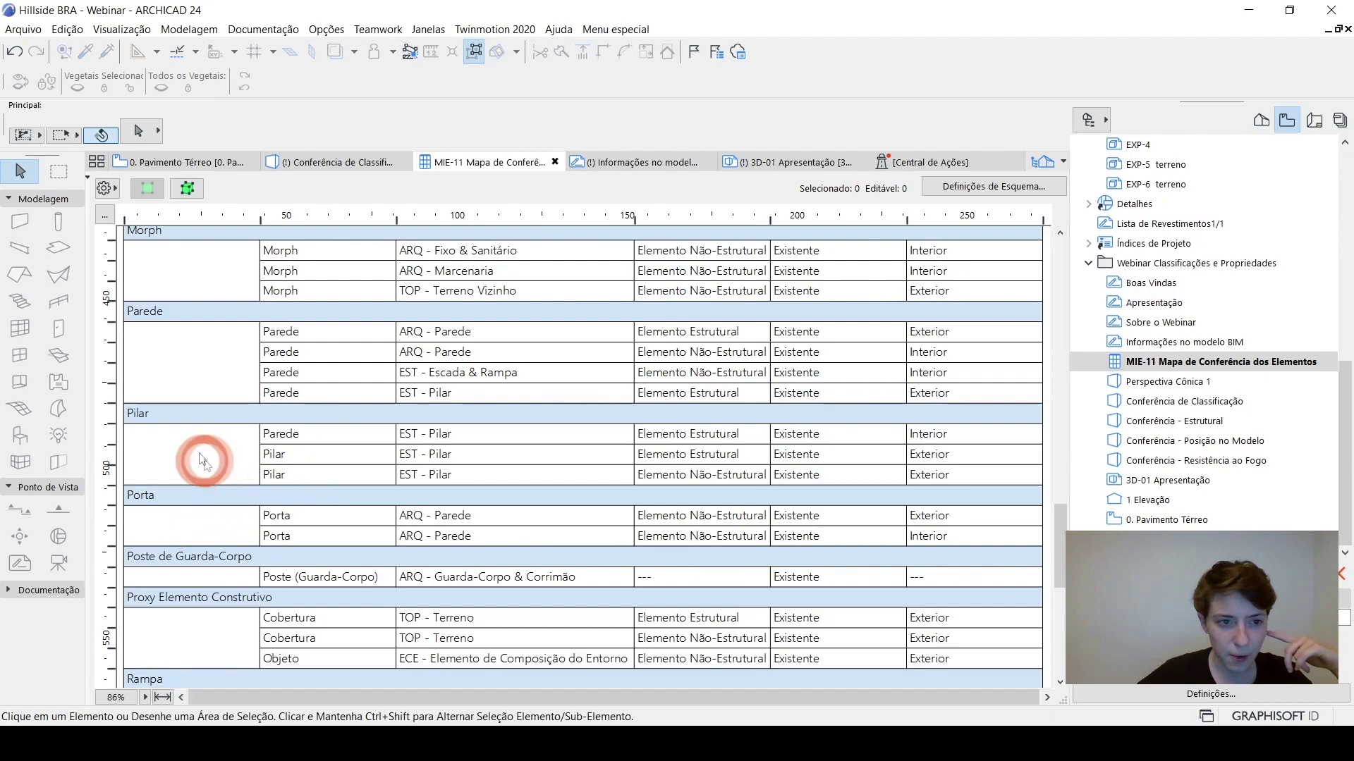
# Select the Parede entry on the EST - Pilar layer in the Pilar group and show its elements in 3D.
pyautogui.click(154, 416)
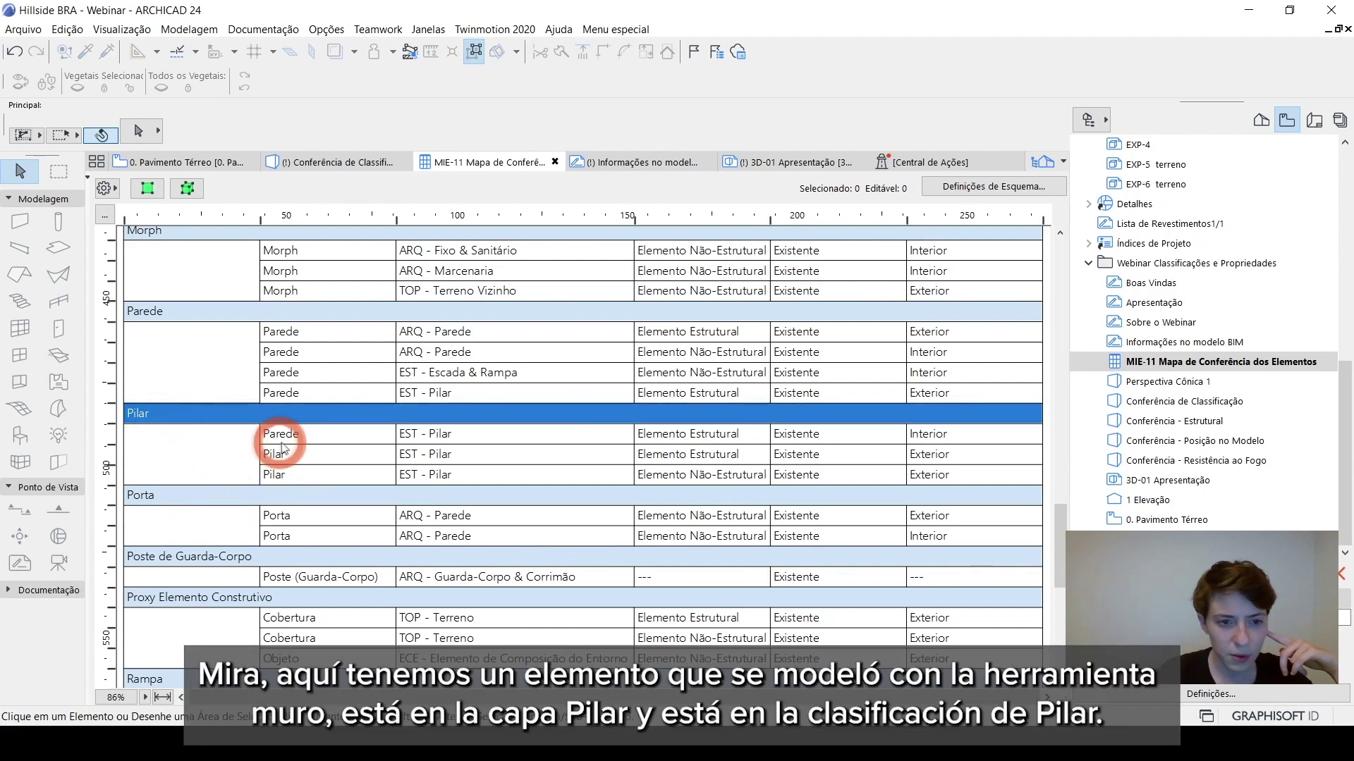
pyautogui.click(281, 441)
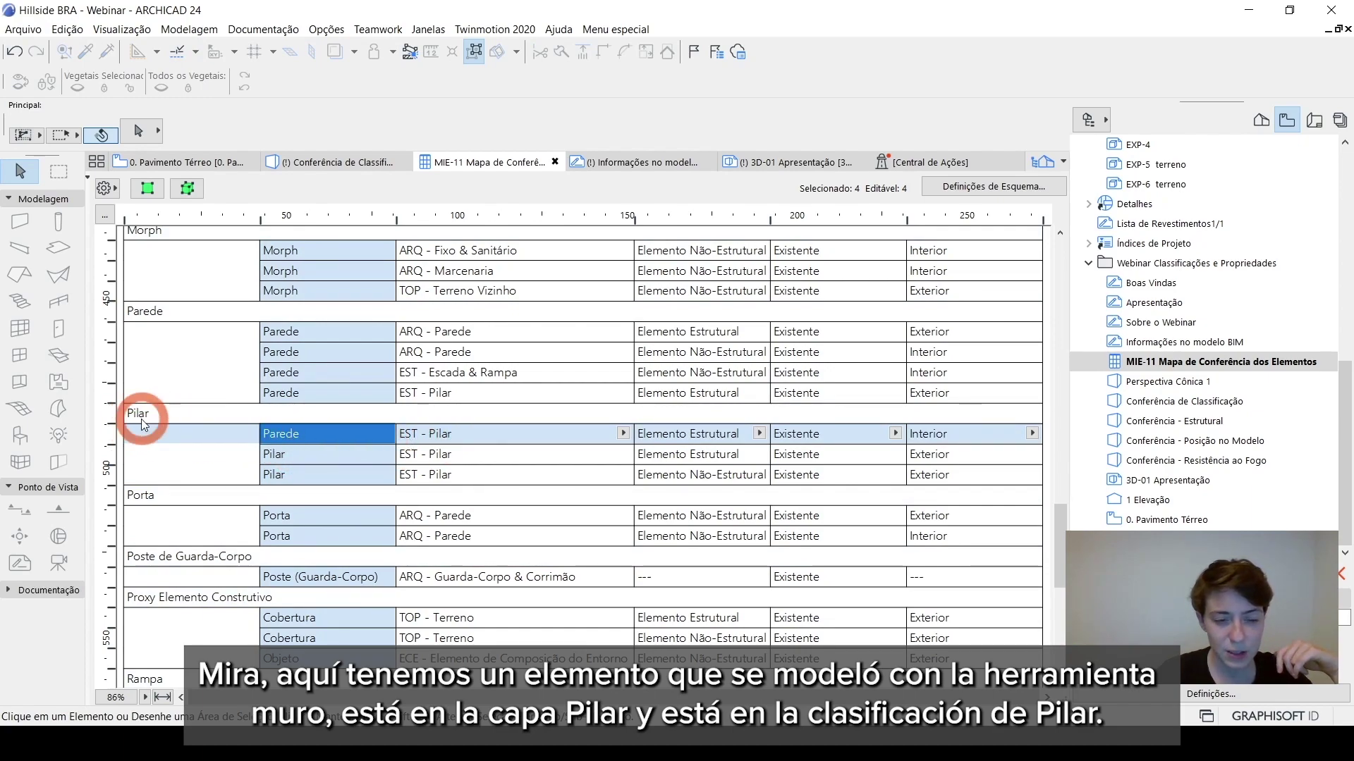
pyautogui.click(189, 195)
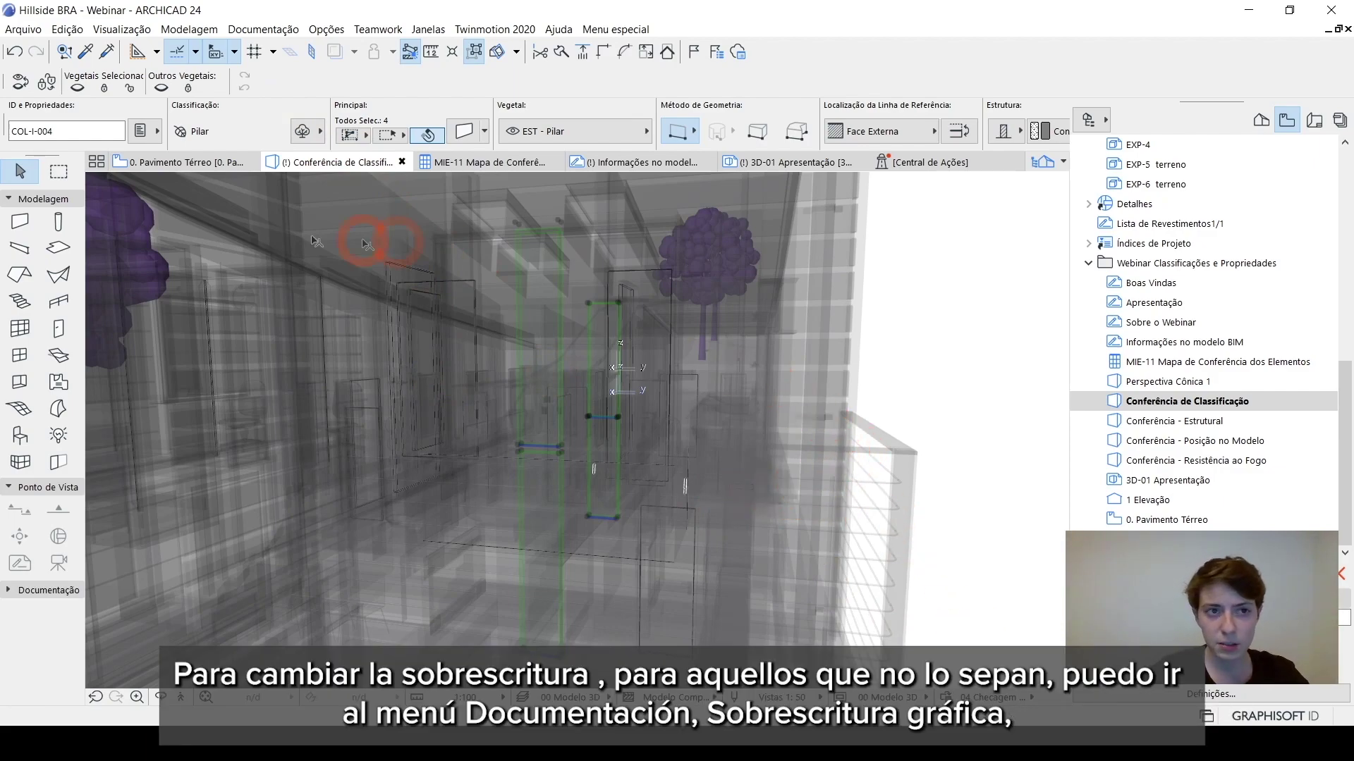
# Set the 3D view's graphic override combination to Sem Sobreposição and look closer at the selected elements.
pyautogui.click(263, 29)
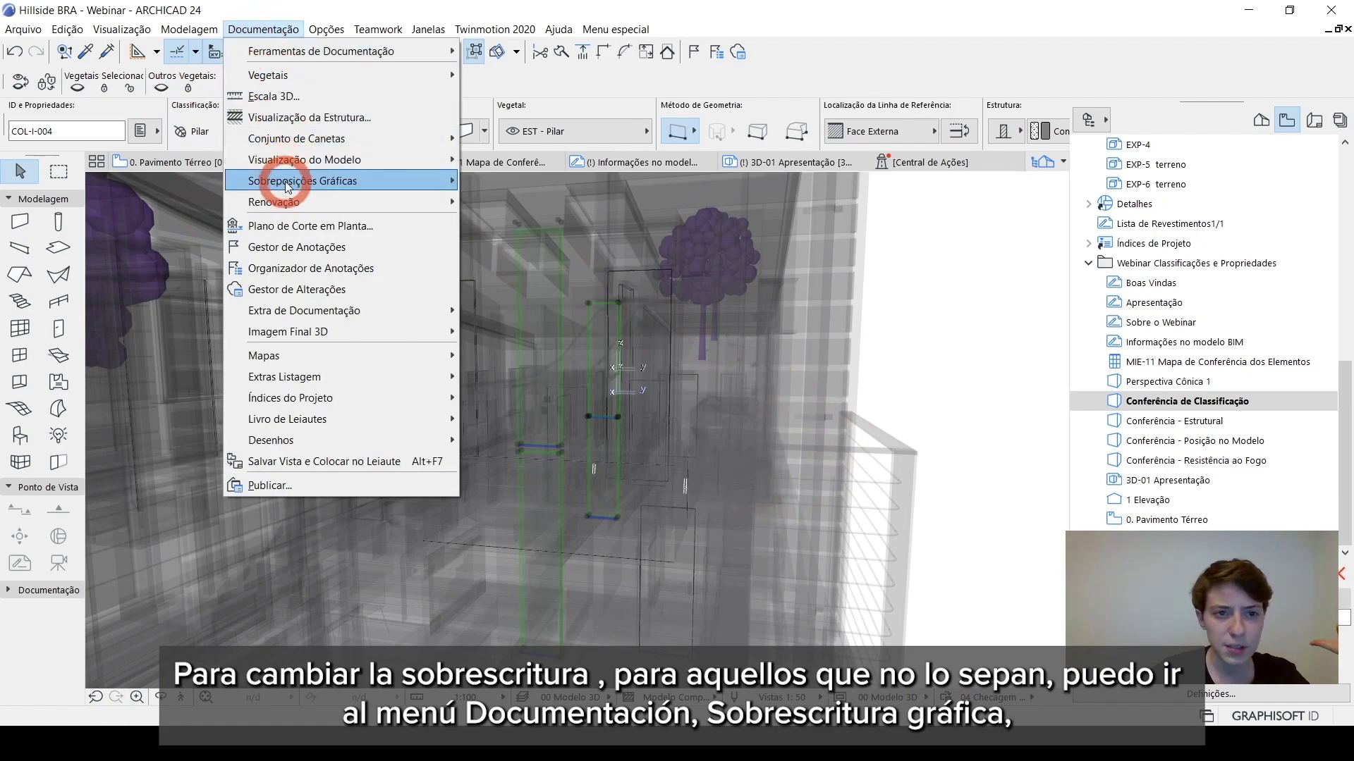
pyautogui.moveTo(287, 185)
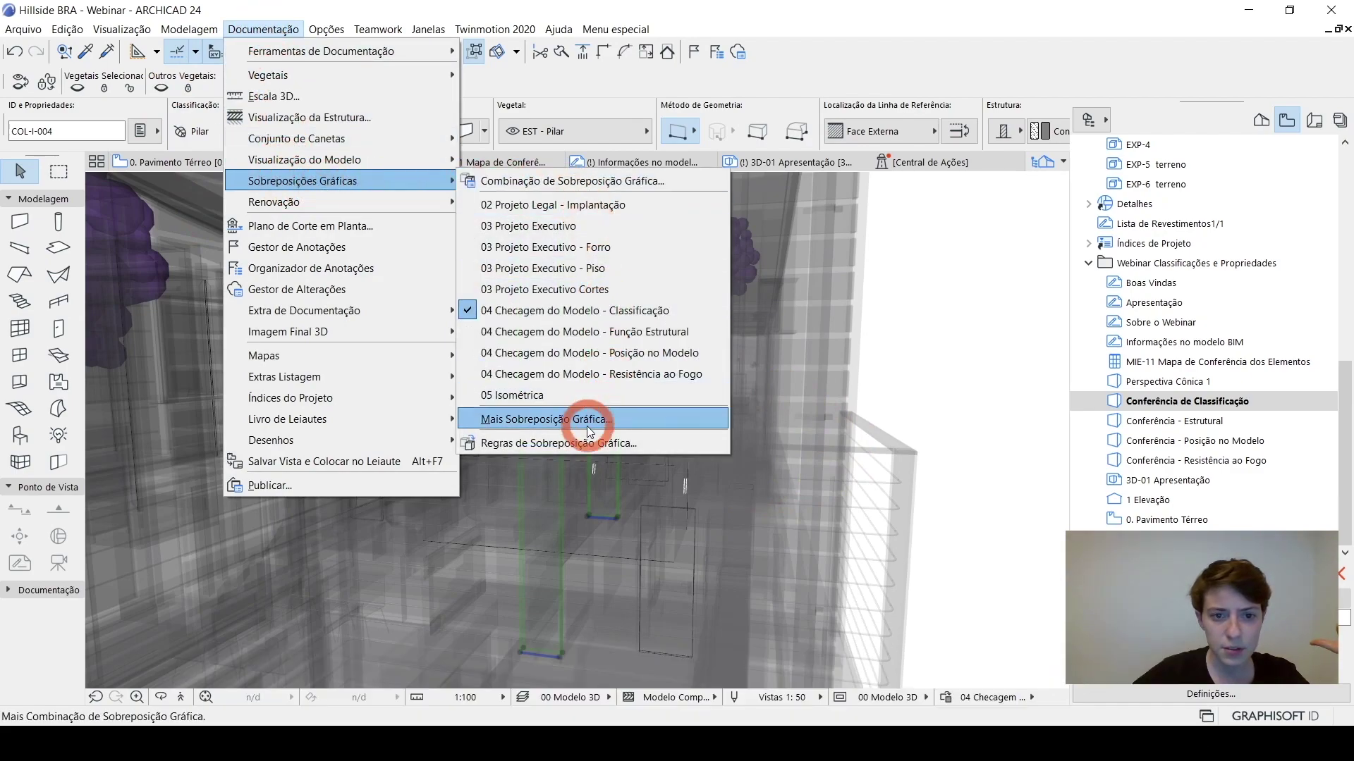
pyautogui.click(539, 419)
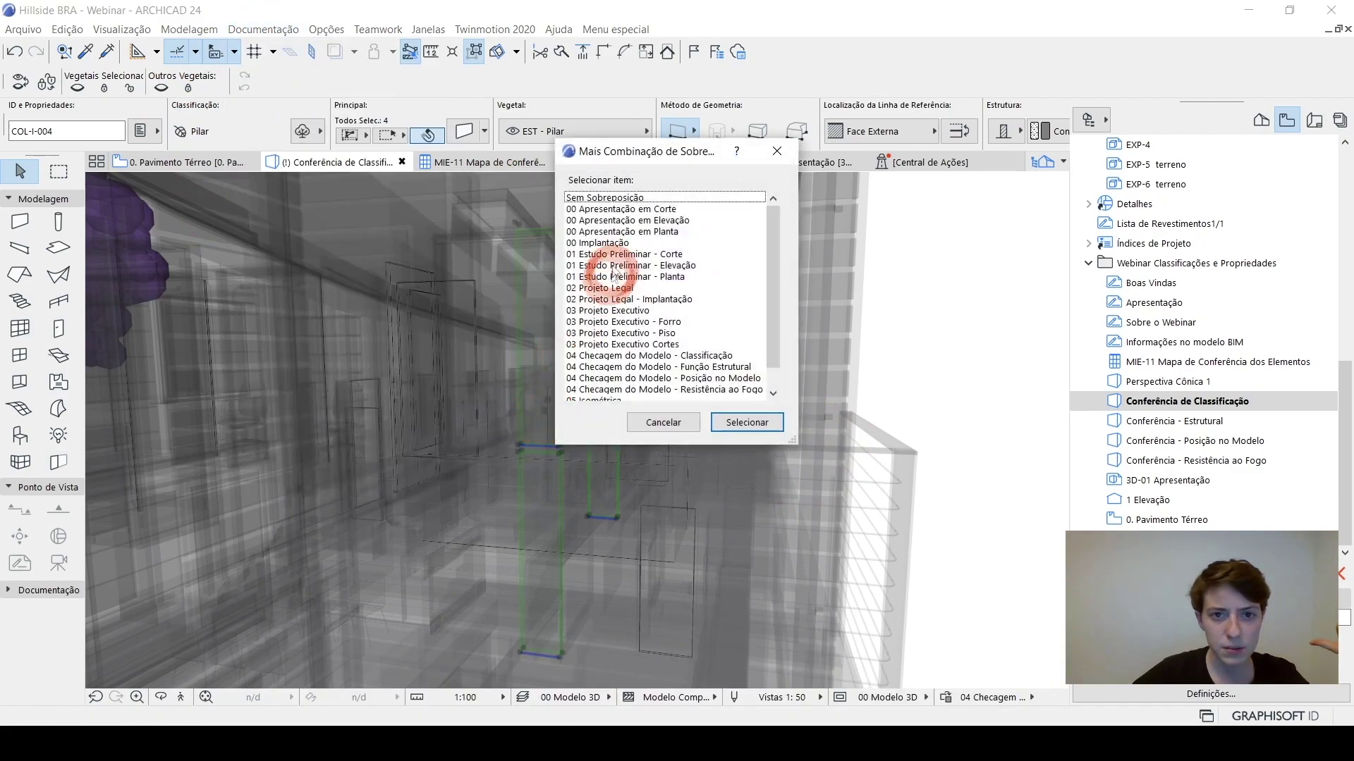
pyautogui.click(599, 198)
pyautogui.click(746, 422)
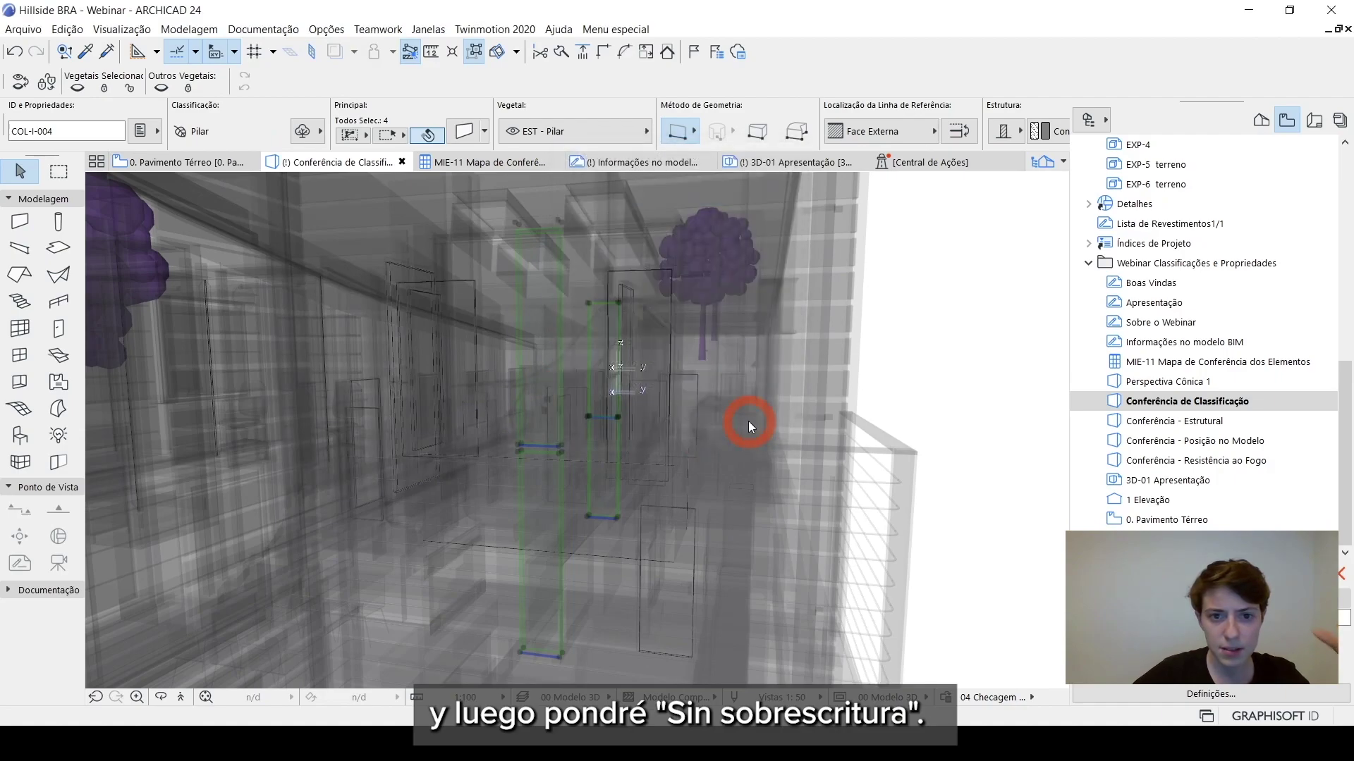
pyautogui.scroll(-6, 654, 417)
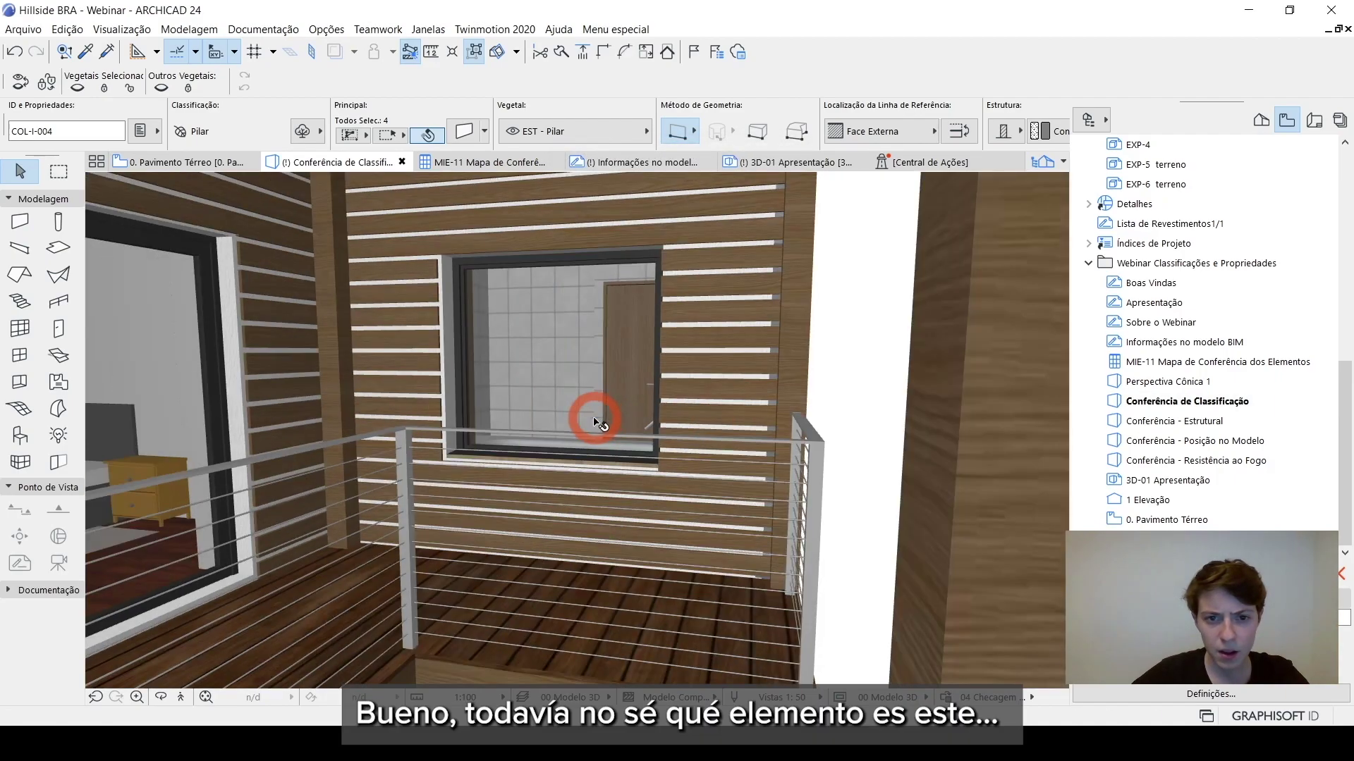
# Isolate the selected EST - Pilar walls in the 3D view and look at them from another angle.
pyautogui.keyDown('shift'); pyautogui.moveTo(670, 438); pyautogui.dragTo(414, 462, button='middle'); pyautogui.keyUp('shift')
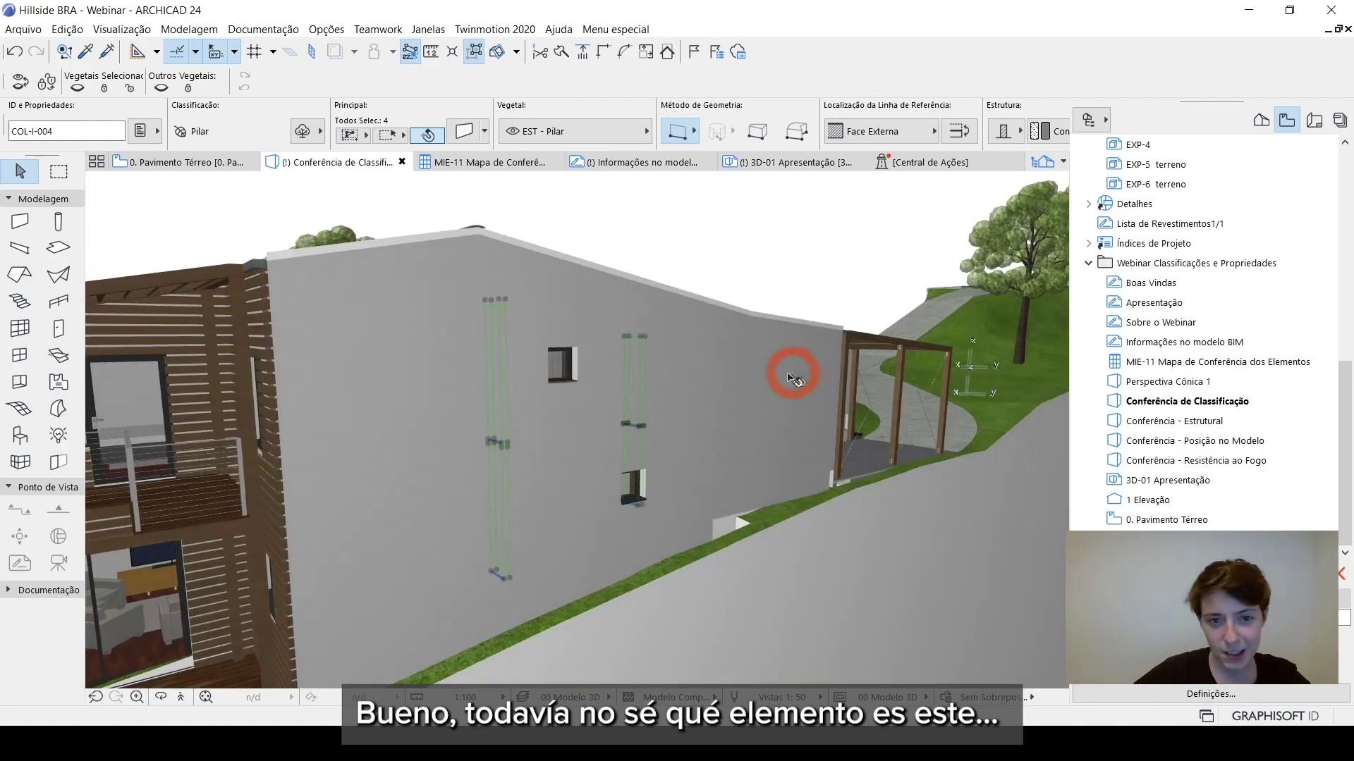
pyautogui.keyDown('shift'); pyautogui.moveTo(653, 456); pyautogui.dragTo(544, 502, button='middle'); pyautogui.keyUp('shift')
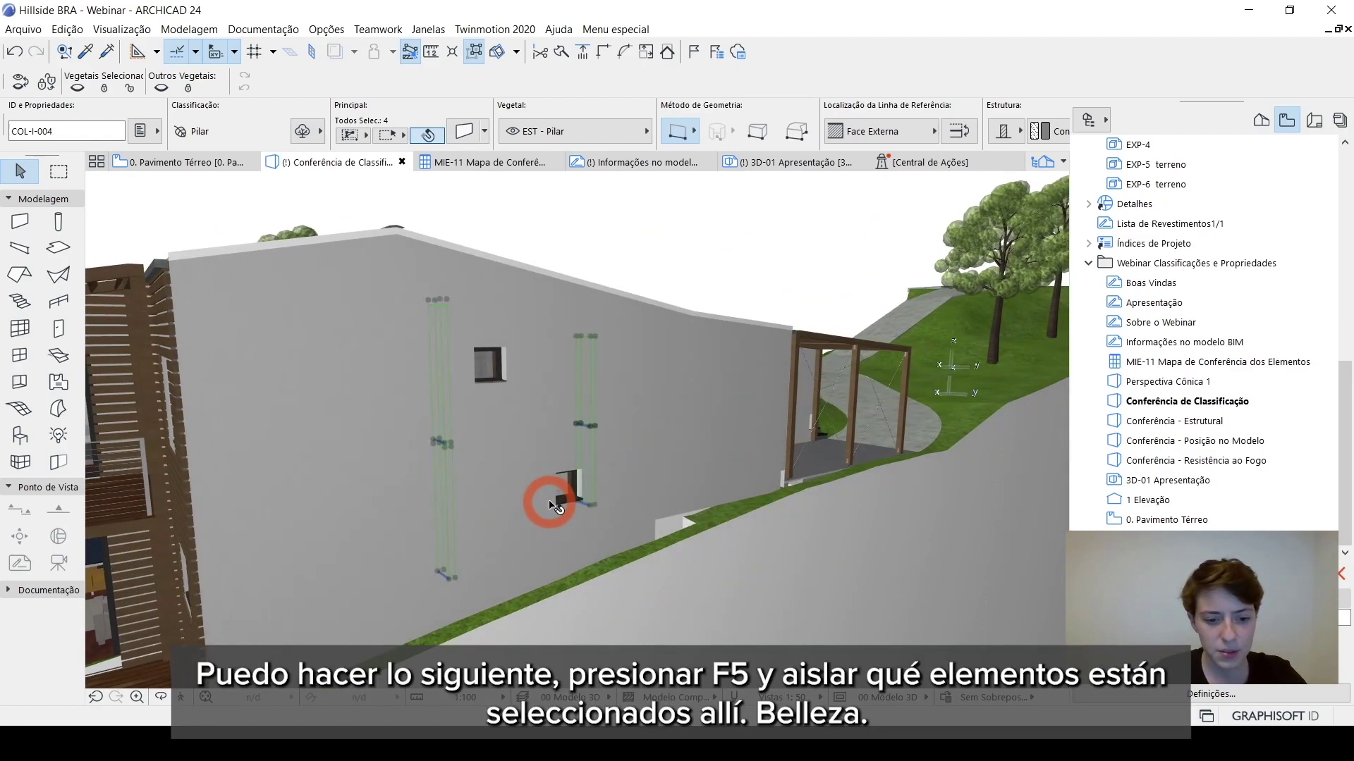
pyautogui.press('F5')
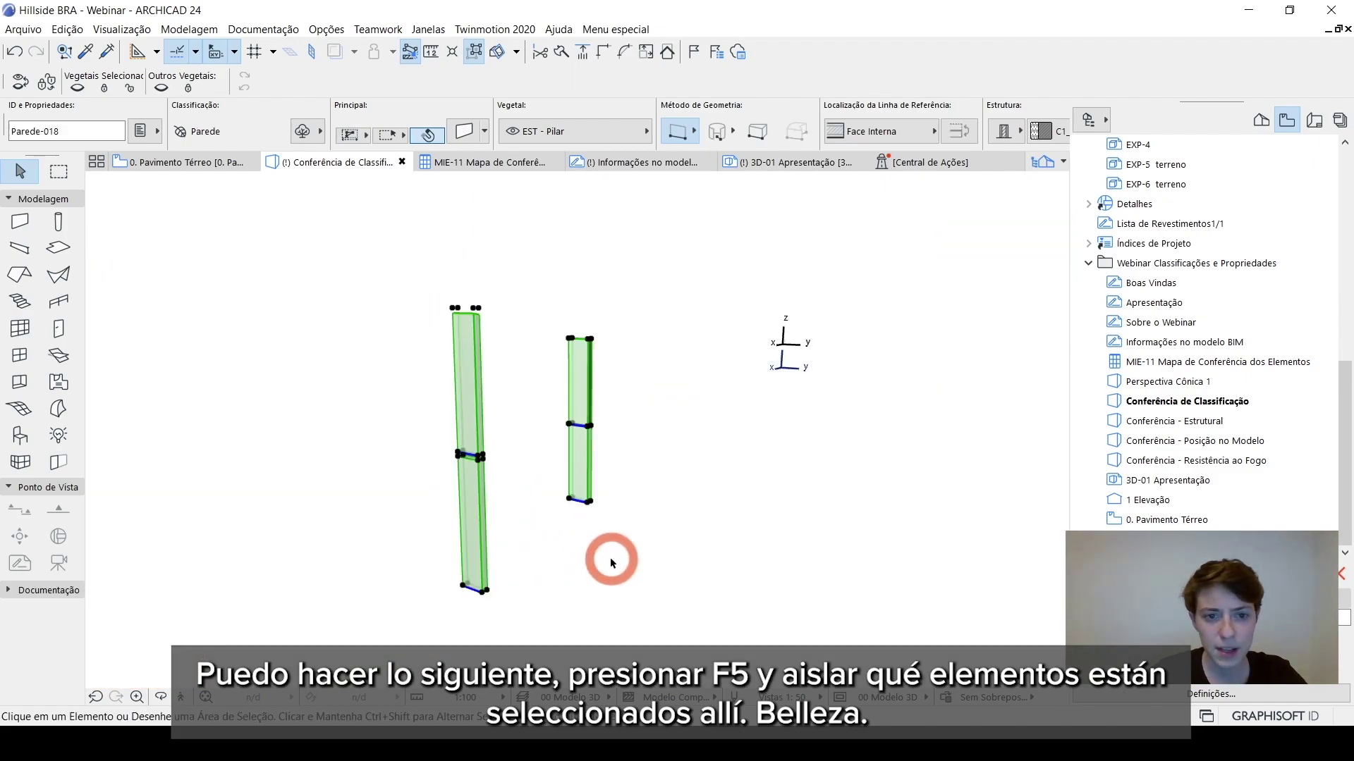
pyautogui.keyDown('shift'); pyautogui.moveTo(450, 575); pyautogui.dragTo(810, 526, button='middle'); pyautogui.keyUp('shift')
# Select the lower segment of the taller isolated element and check its layer and structure material, then deselect it.
pyautogui.click(412, 549)
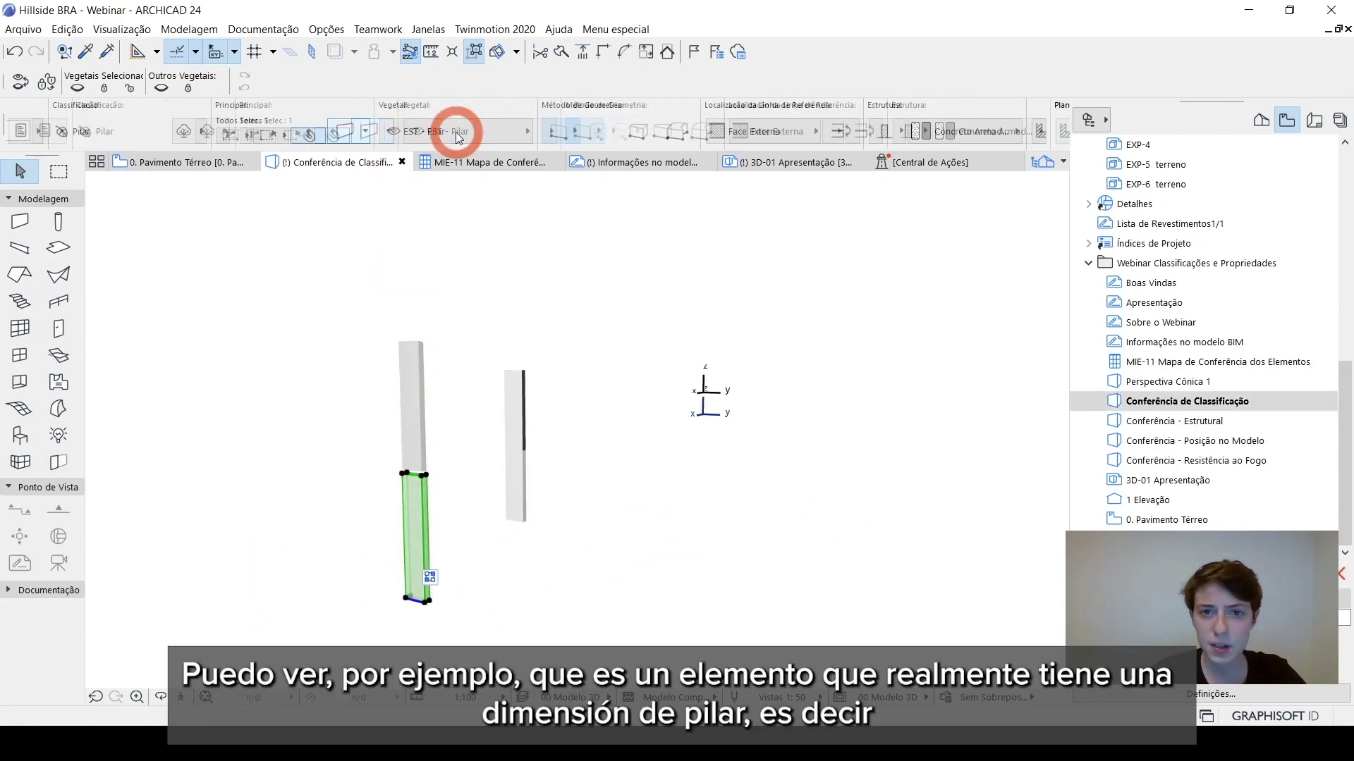
pyautogui.scroll(-3, 457, 136)
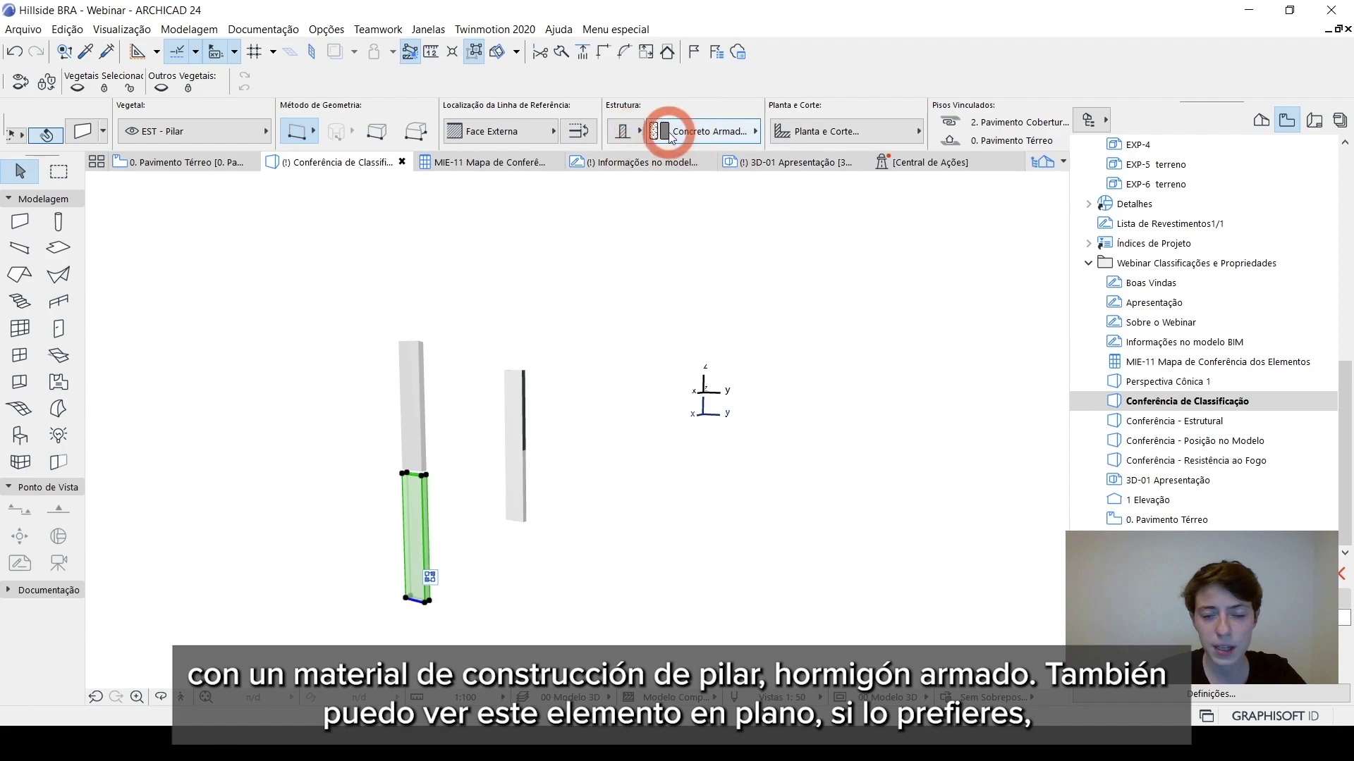
pyautogui.click(573, 261)
# Show the Pilar group's Parede entry from the MIE-11 schedule in the floor plan and locate its elements among the rooms.
pyautogui.click(515, 164)
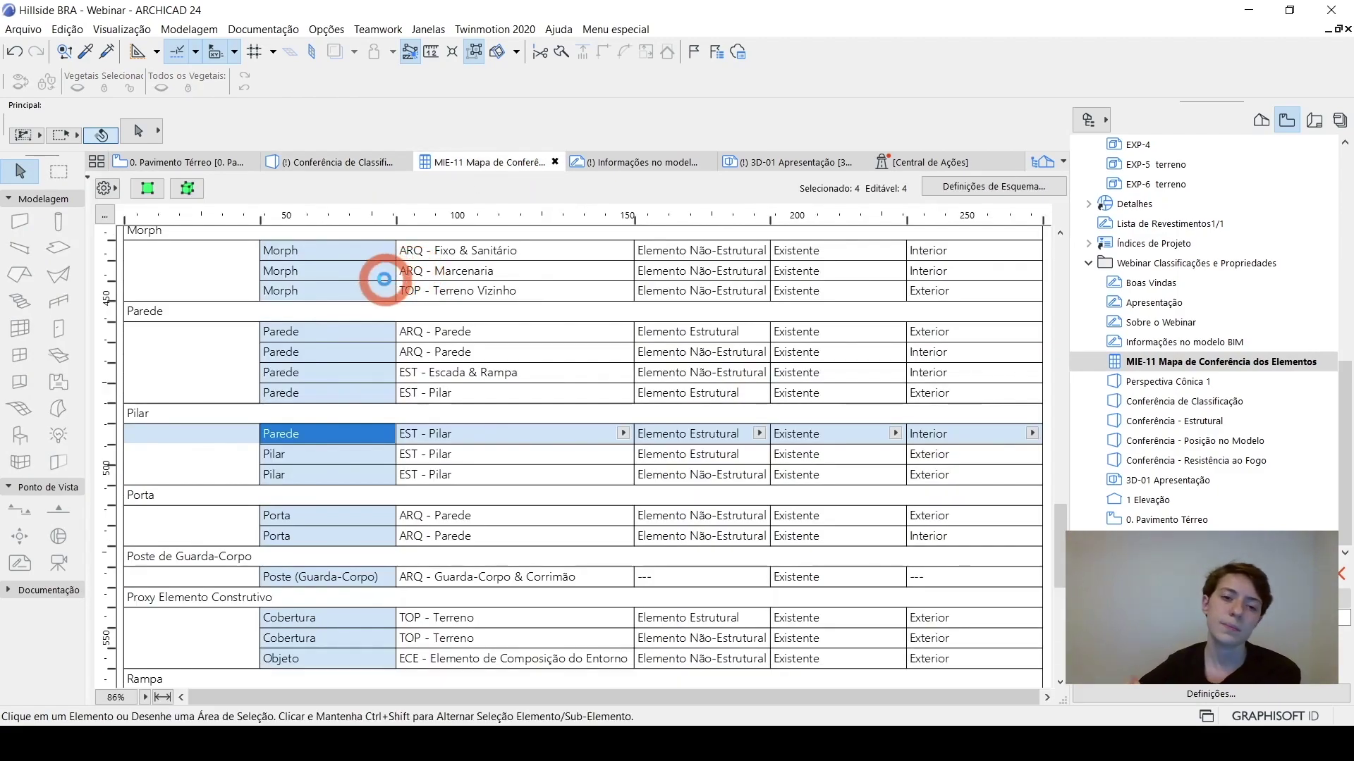
pyautogui.click(148, 188)
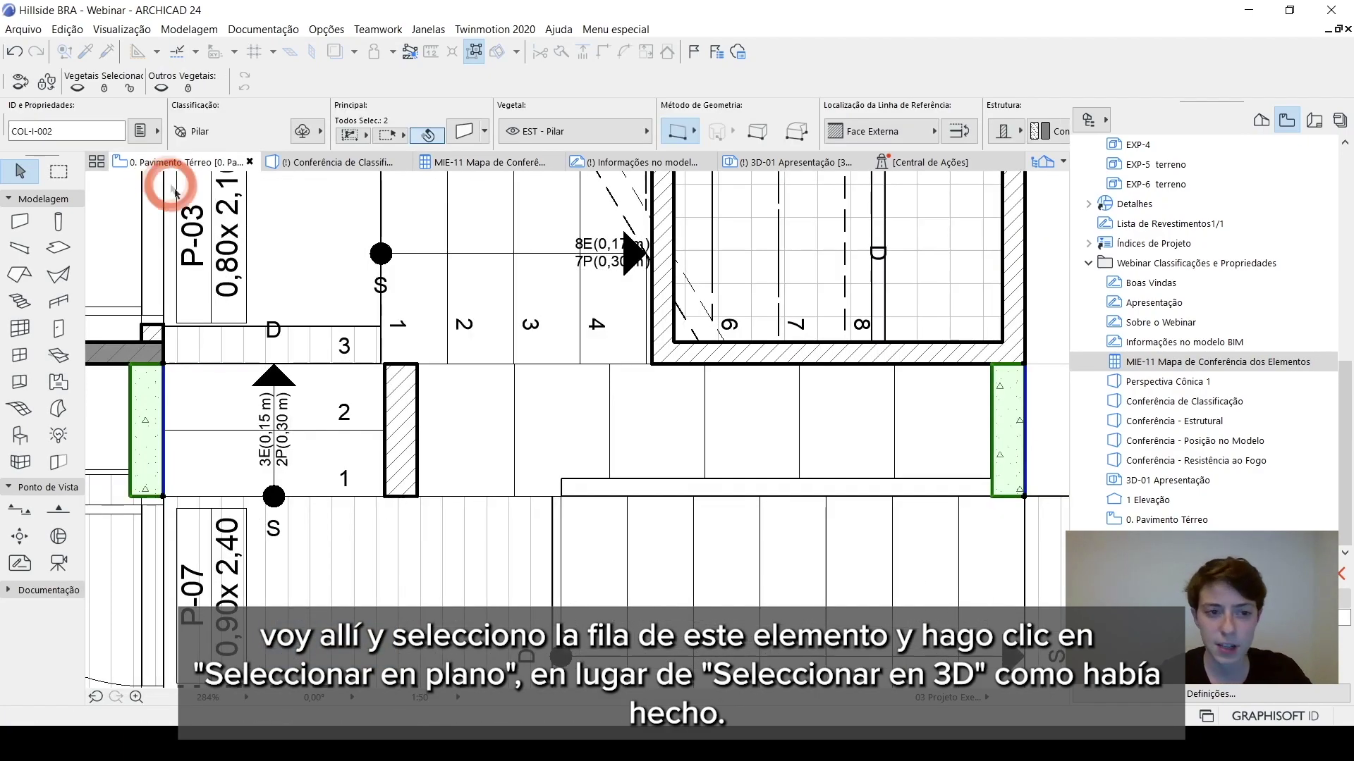
pyautogui.scroll(-5, 374, 240)
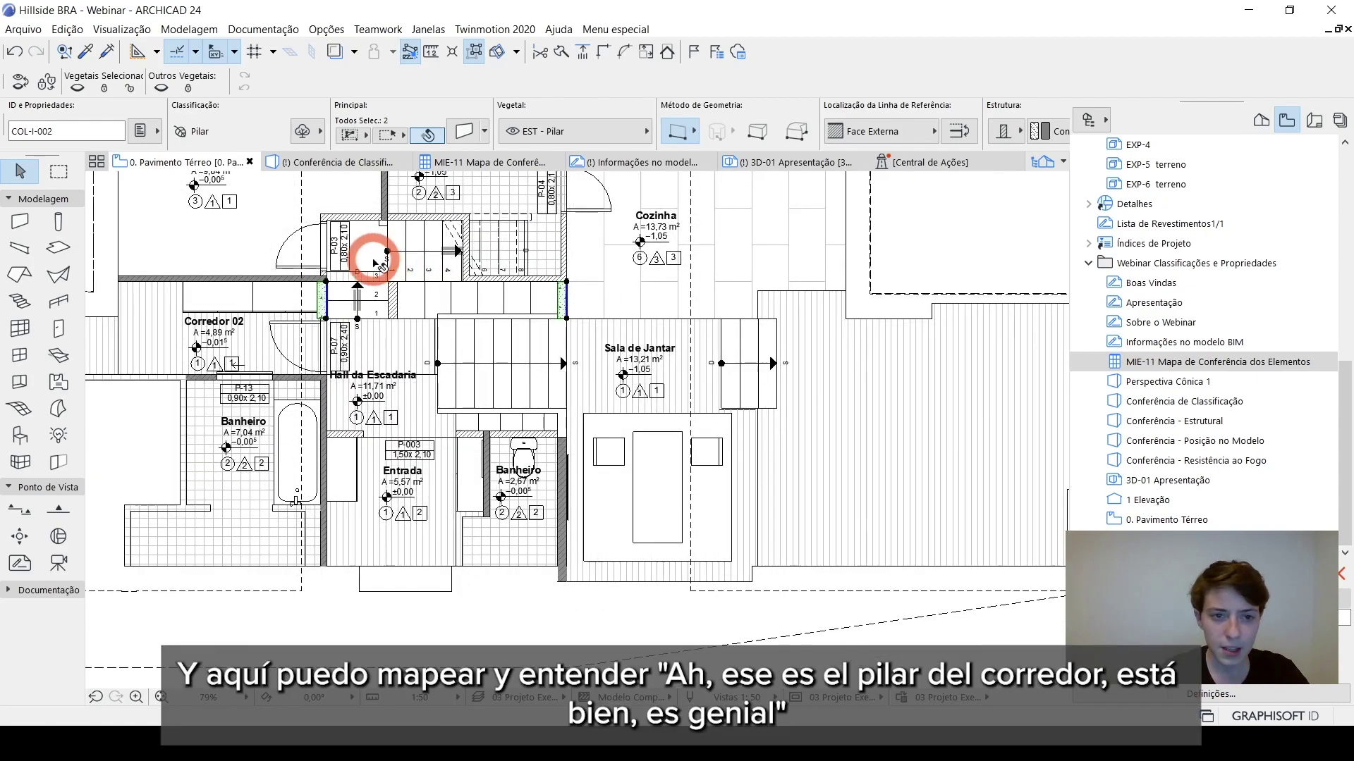
pyautogui.scroll(-3, 462, 296)
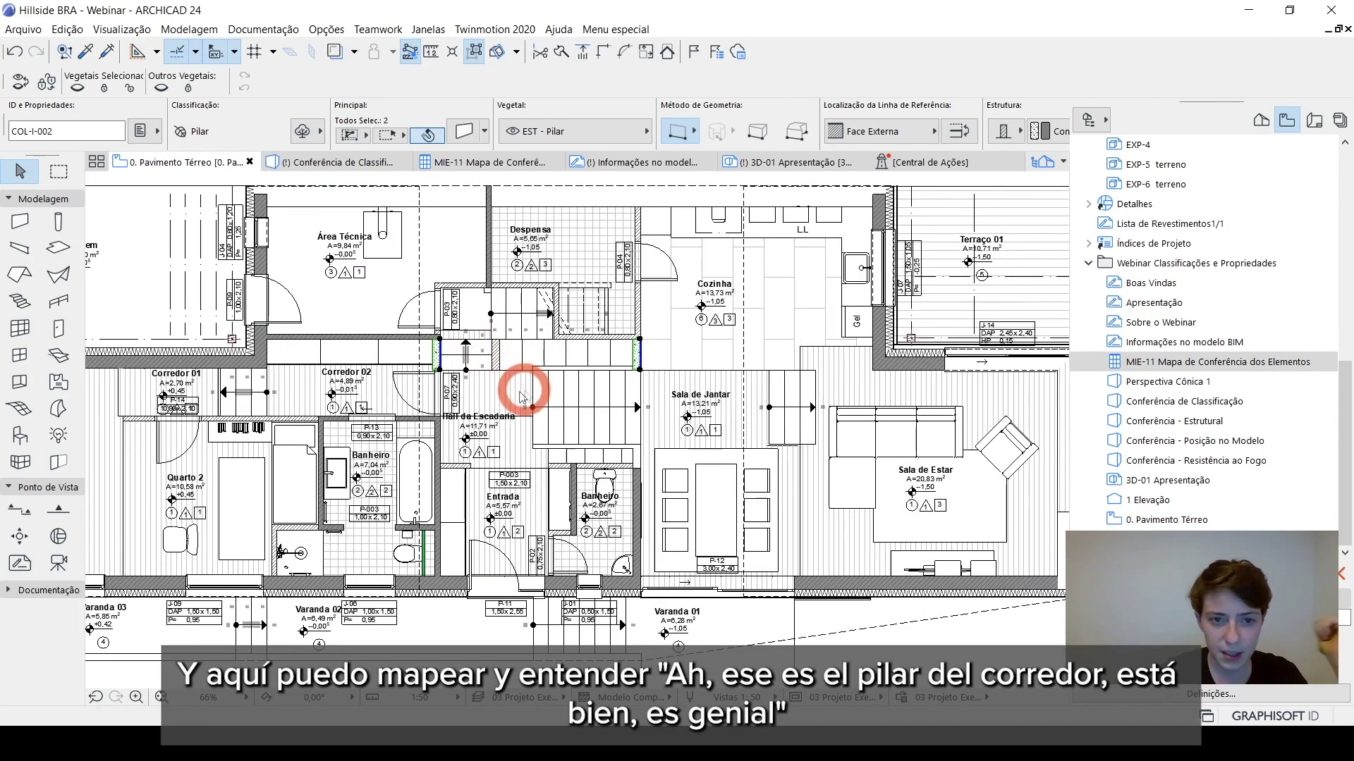
pyautogui.moveTo(418, 420); pyautogui.dragTo(444, 378, button='middle')
pyautogui.moveTo(559, 394); pyautogui.dragTo(459, 366, button='middle')
# Close the MIE-11 schedule and show the whole ground floor plan with nothing selected.
pyautogui.click(444, 163)
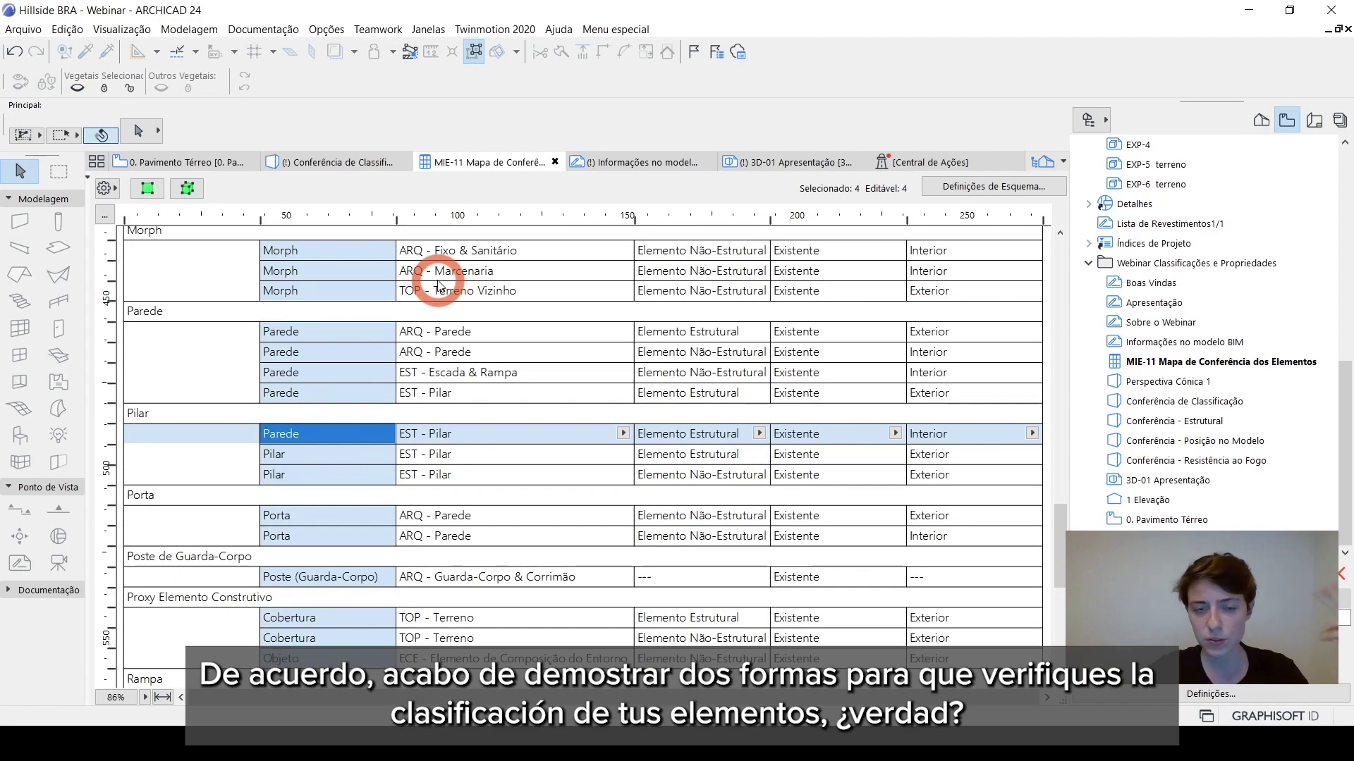
pyautogui.click(554, 162)
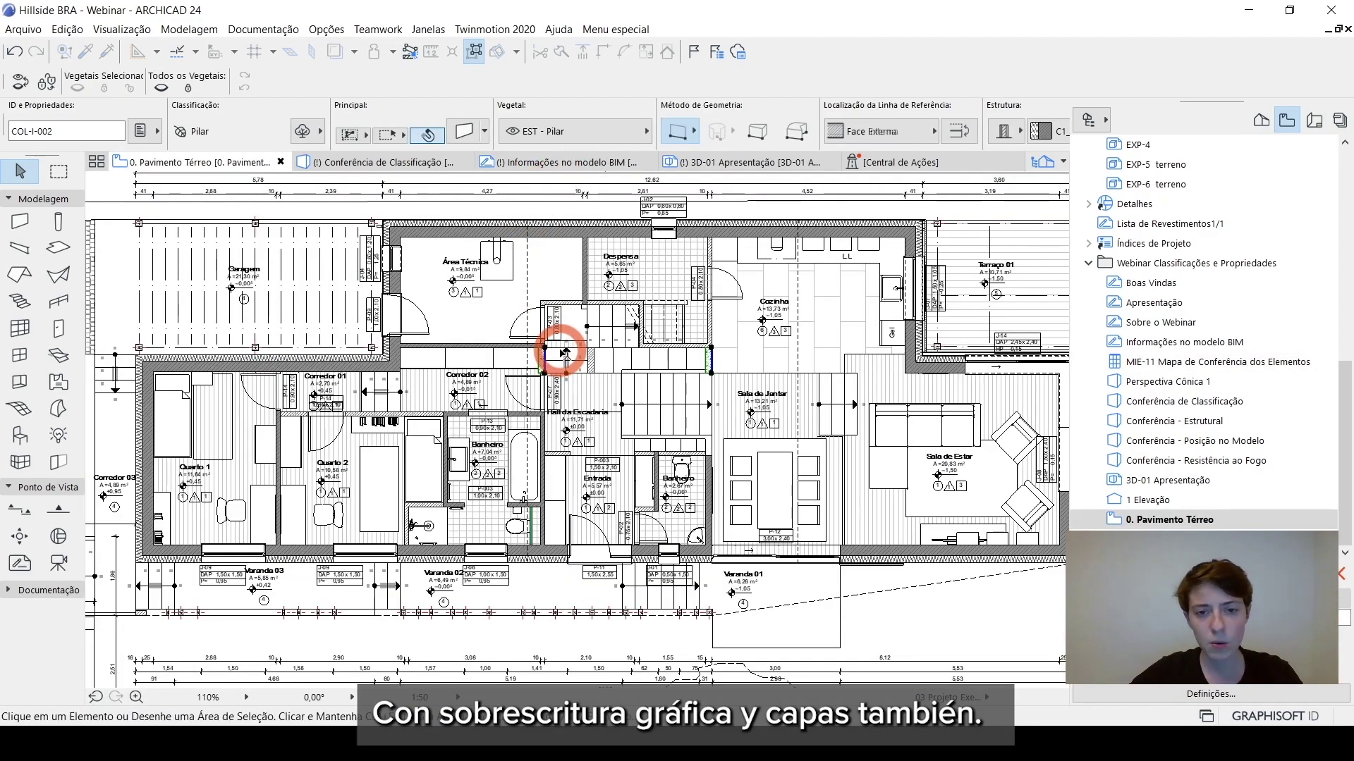
pyautogui.scroll(-3, 593, 393)
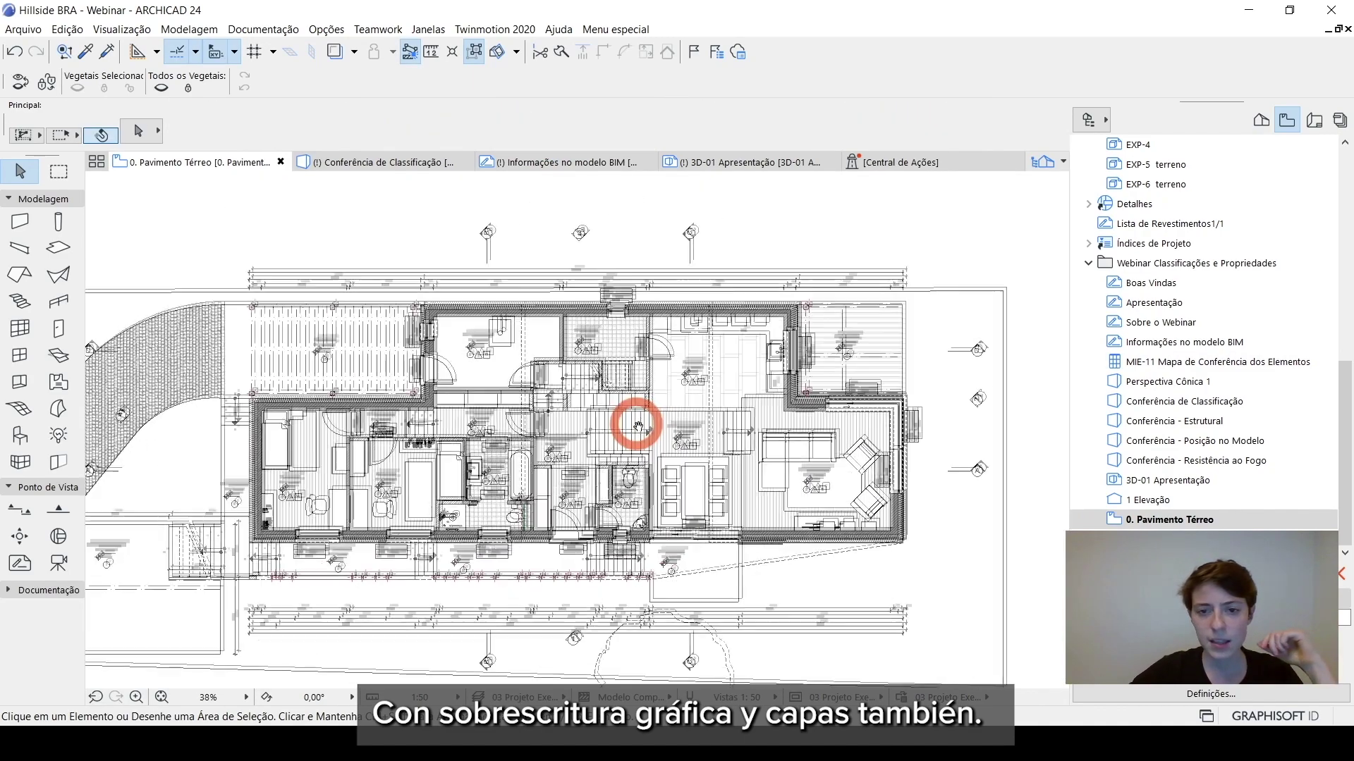
pyautogui.moveTo(617, 464); pyautogui.dragTo(637, 432, button='middle')
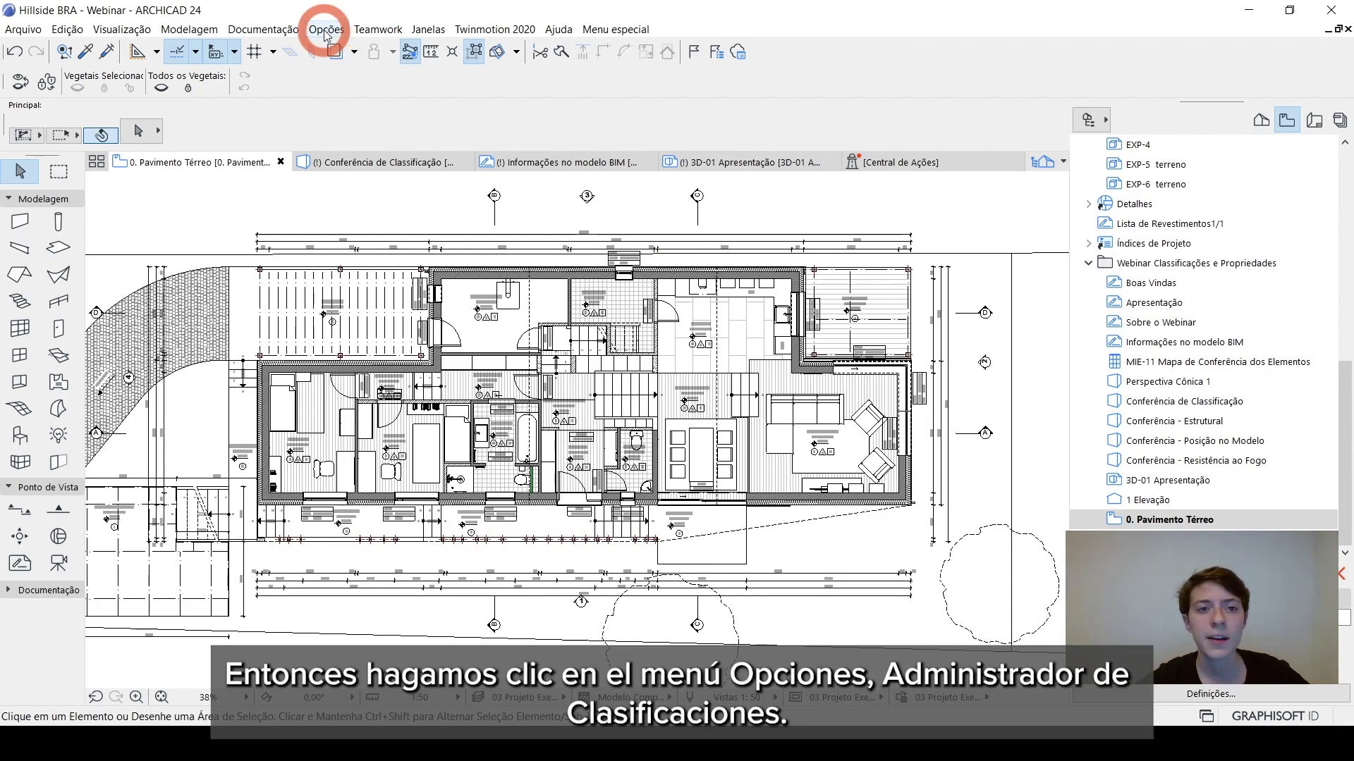
# Open the Classification Manager and view the main branches of Classificação ARCHICAD - v 2.0, including the contents of Materiais.
pyautogui.click(326, 30)
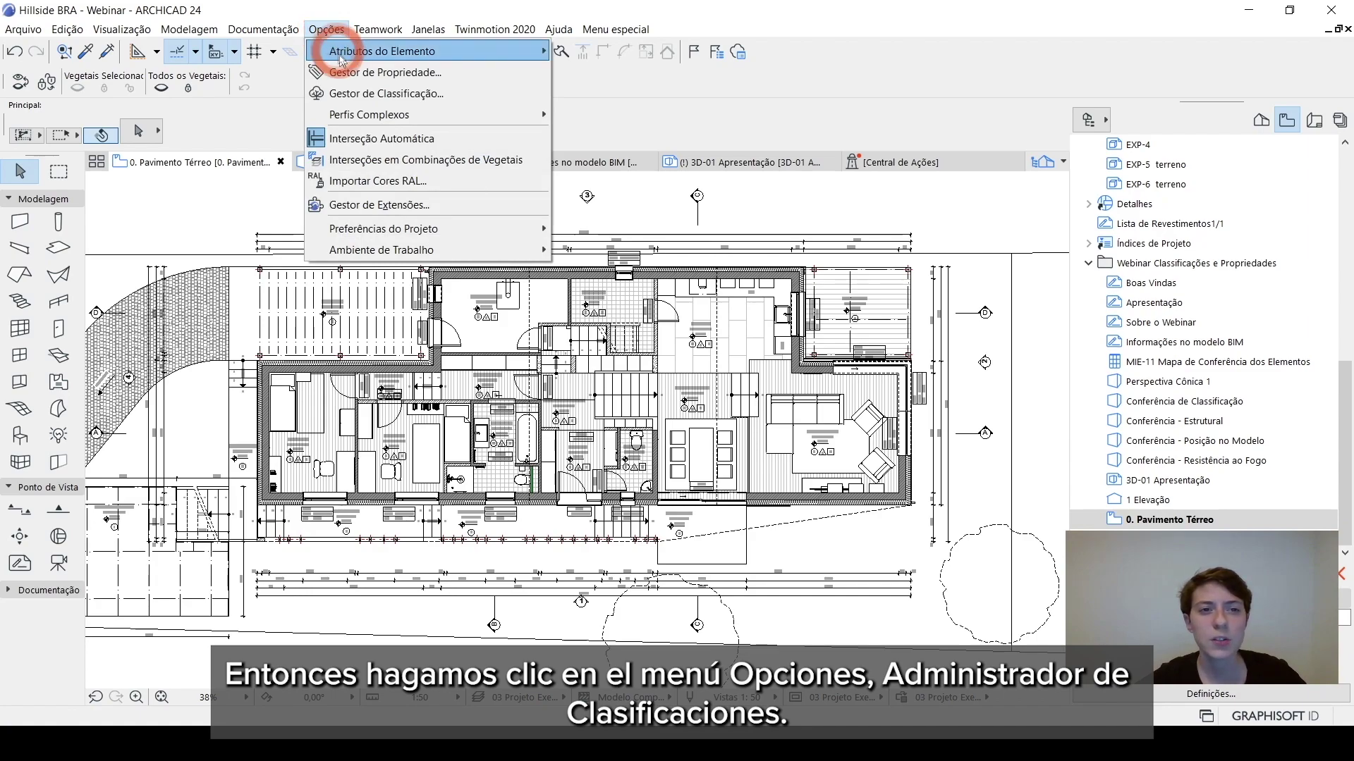
pyautogui.click(412, 98)
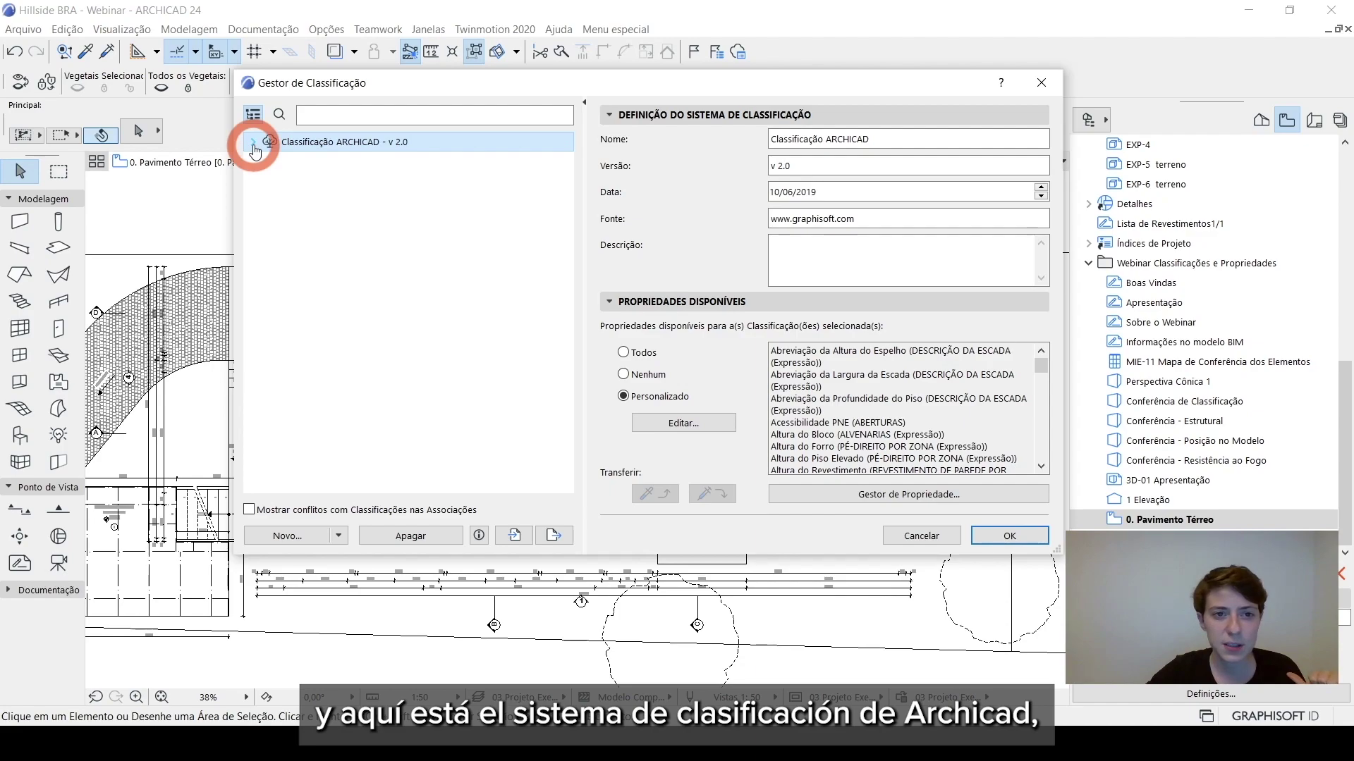
pyautogui.click(253, 143)
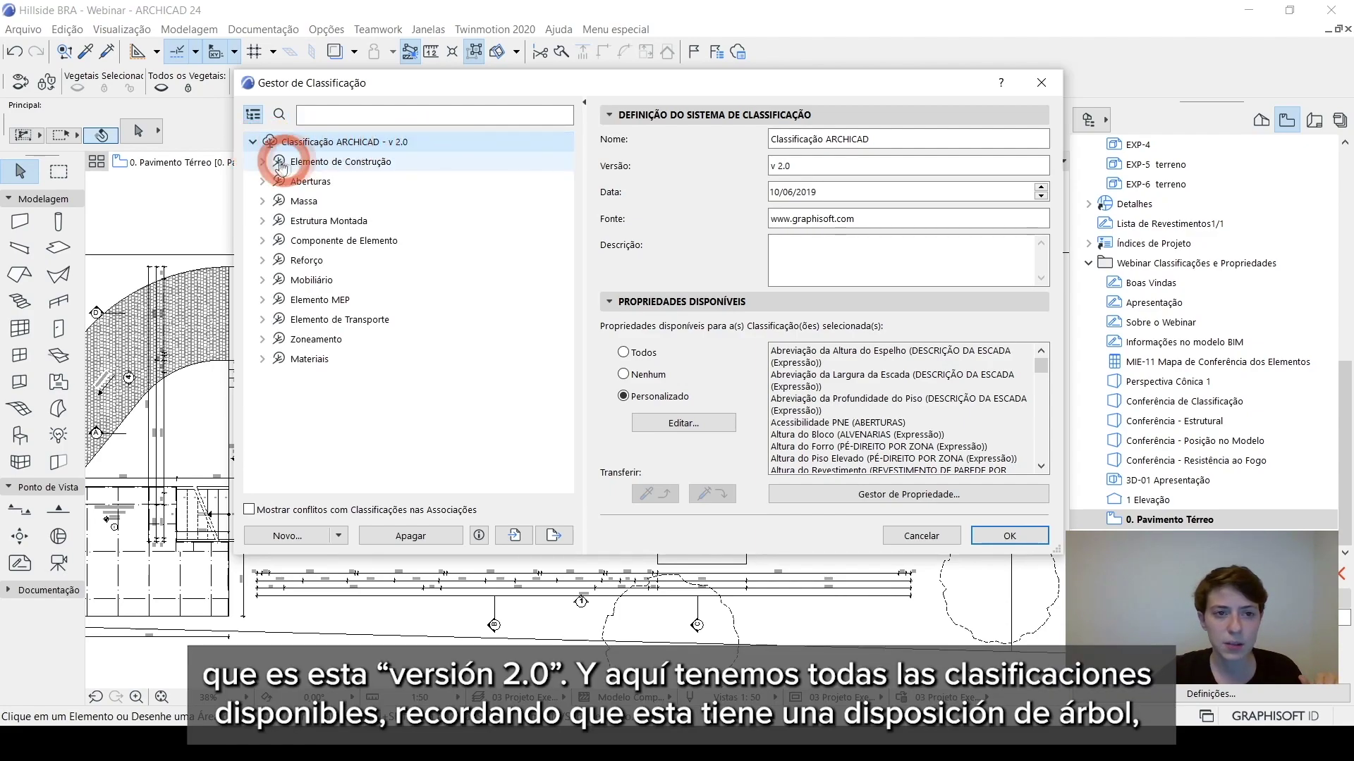
pyautogui.click(261, 361)
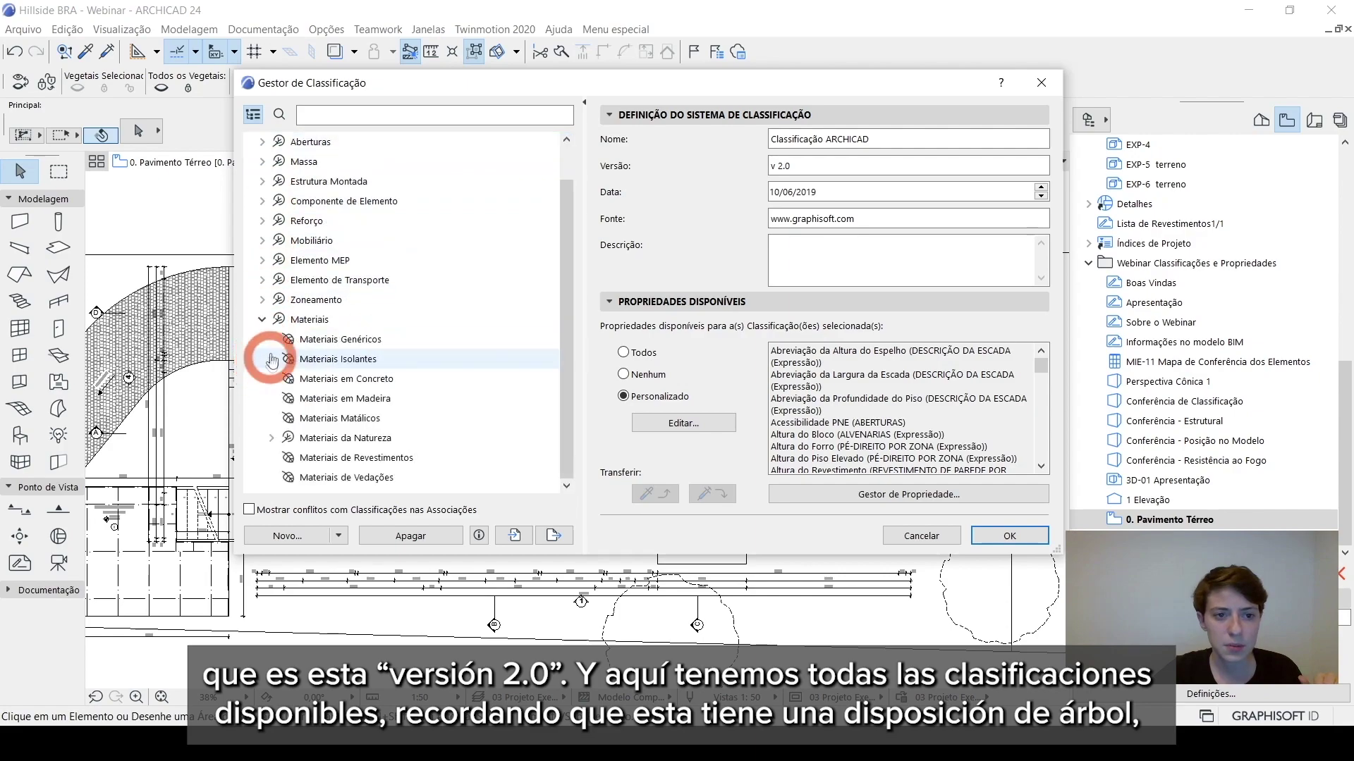
pyautogui.scroll(2, 275, 296)
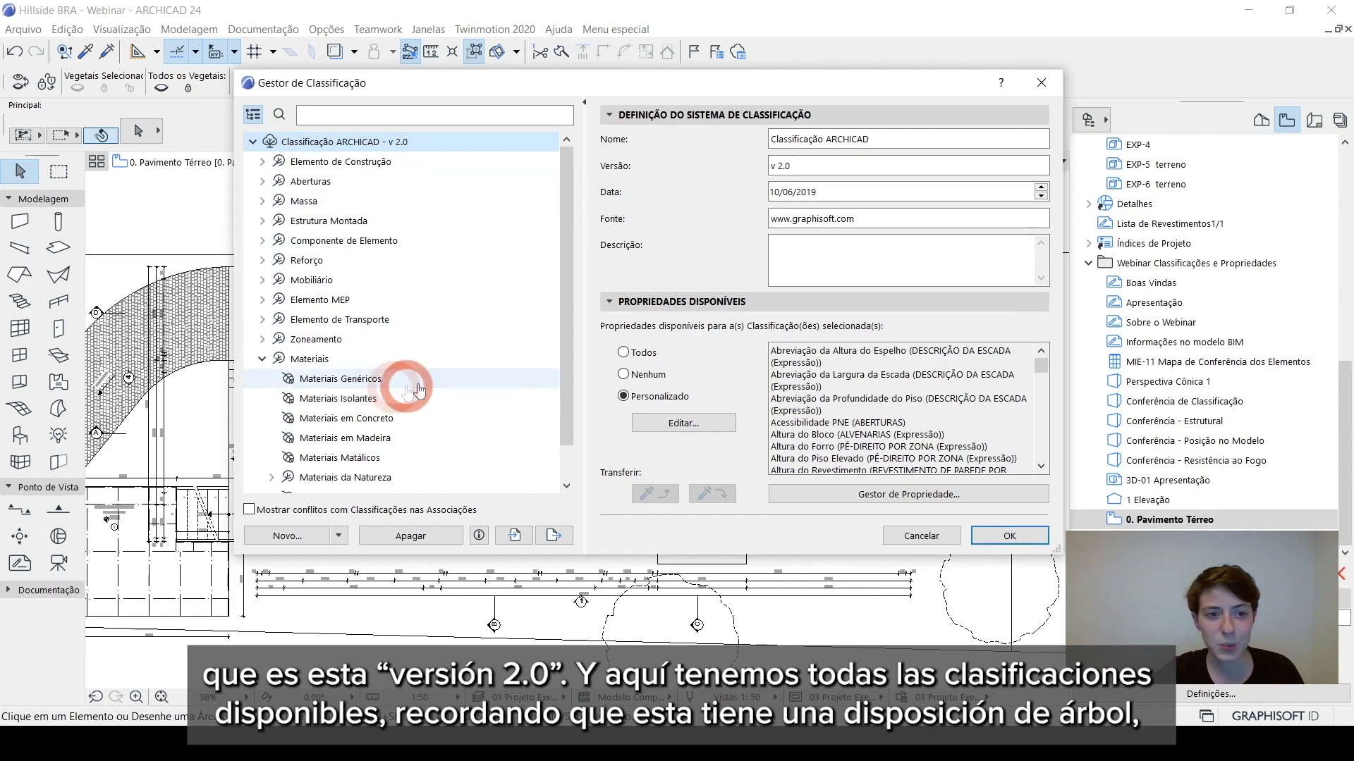
pyautogui.click(261, 359)
pyautogui.click(268, 145)
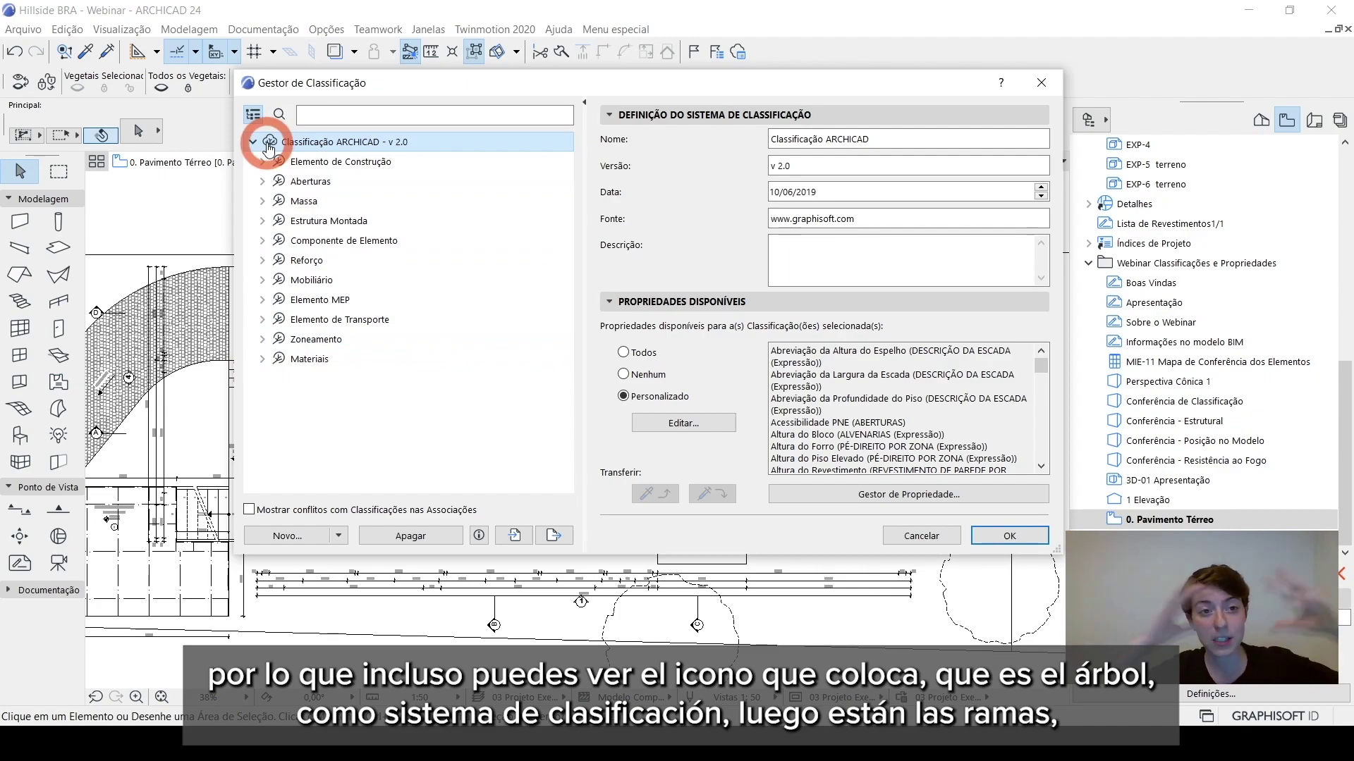
# Review the Porta, Janela, Clarabóia, Shaft and Nicho classifications in the Aberturas branch, then collapse the branch.
pyautogui.click(262, 182)
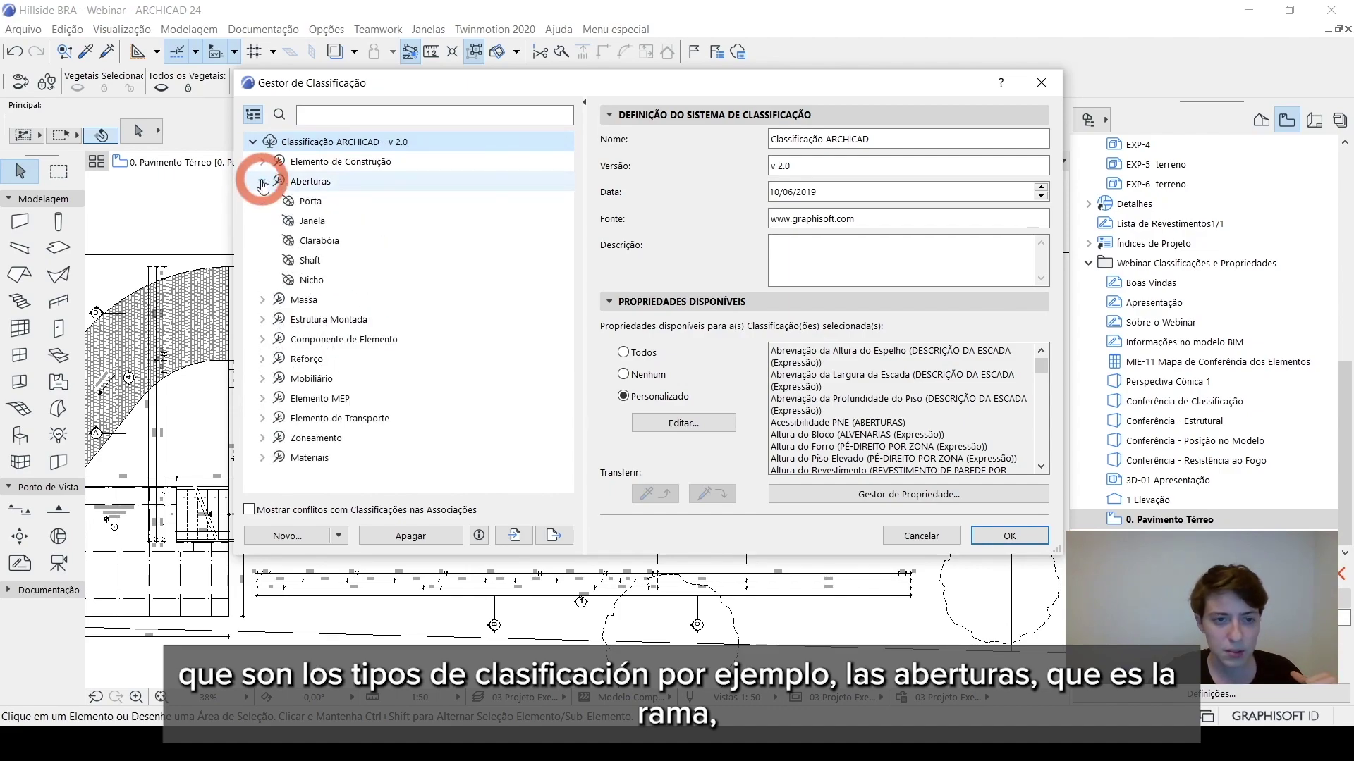
pyautogui.click(327, 203)
pyautogui.click(316, 222)
pyautogui.click(321, 241)
pyautogui.click(328, 264)
pyautogui.click(328, 280)
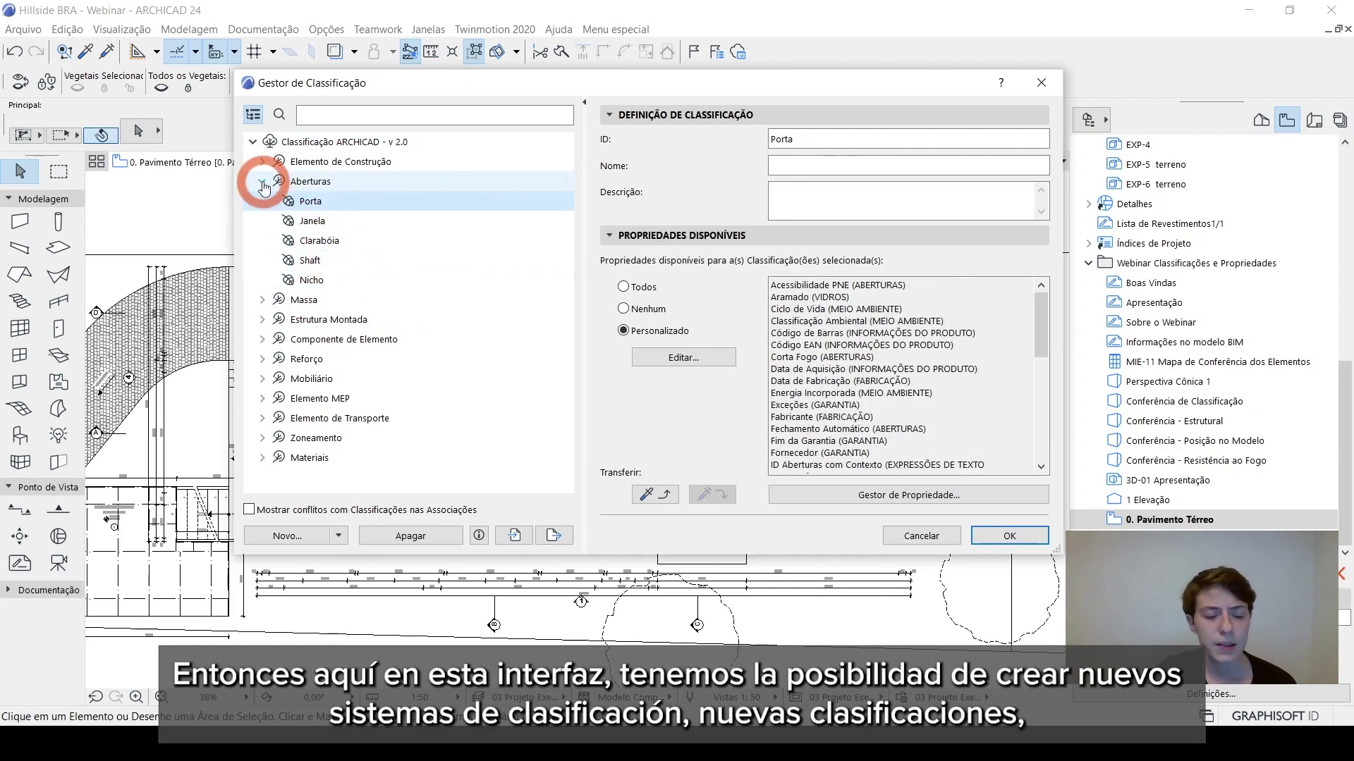
pyautogui.click(262, 182)
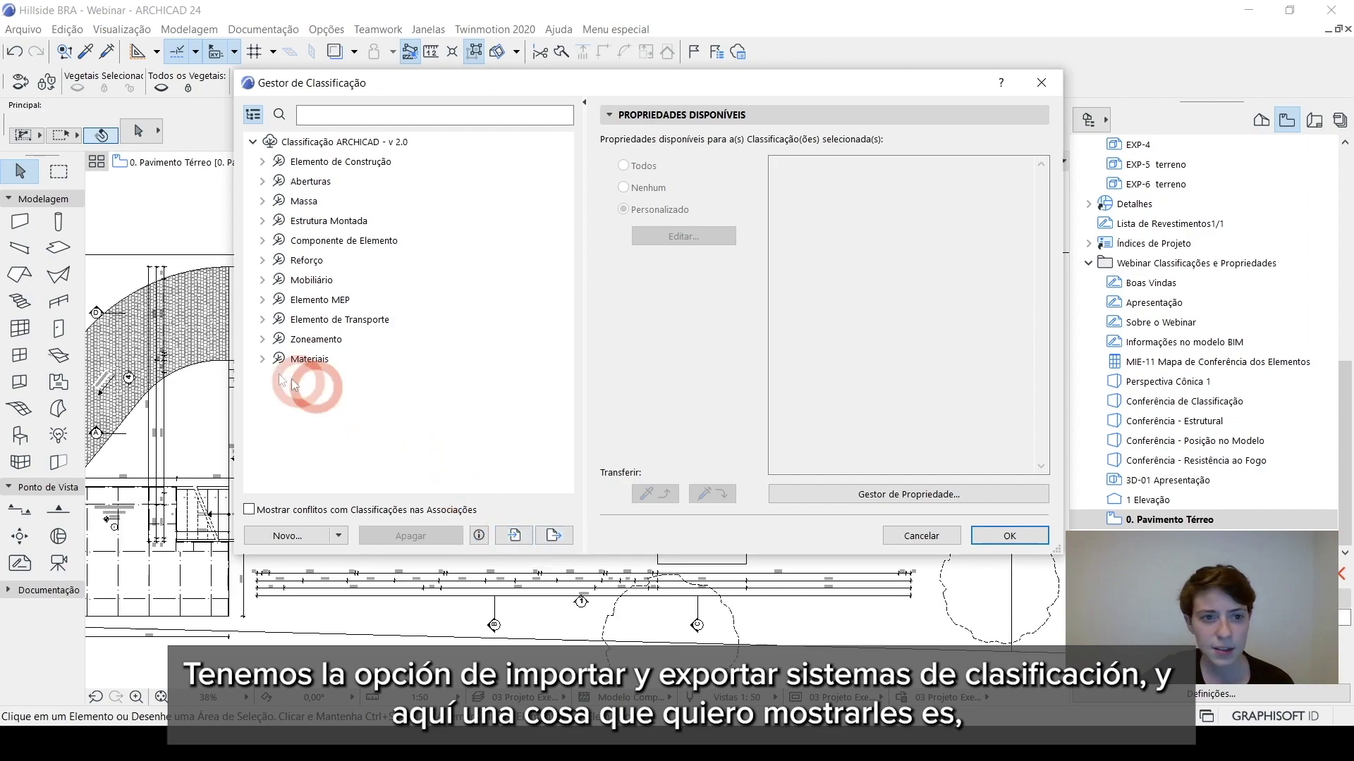
# Expand the Zoneamento branch, compare a few area classifications and display the available properties of Área Residencial.
pyautogui.click(261, 346)
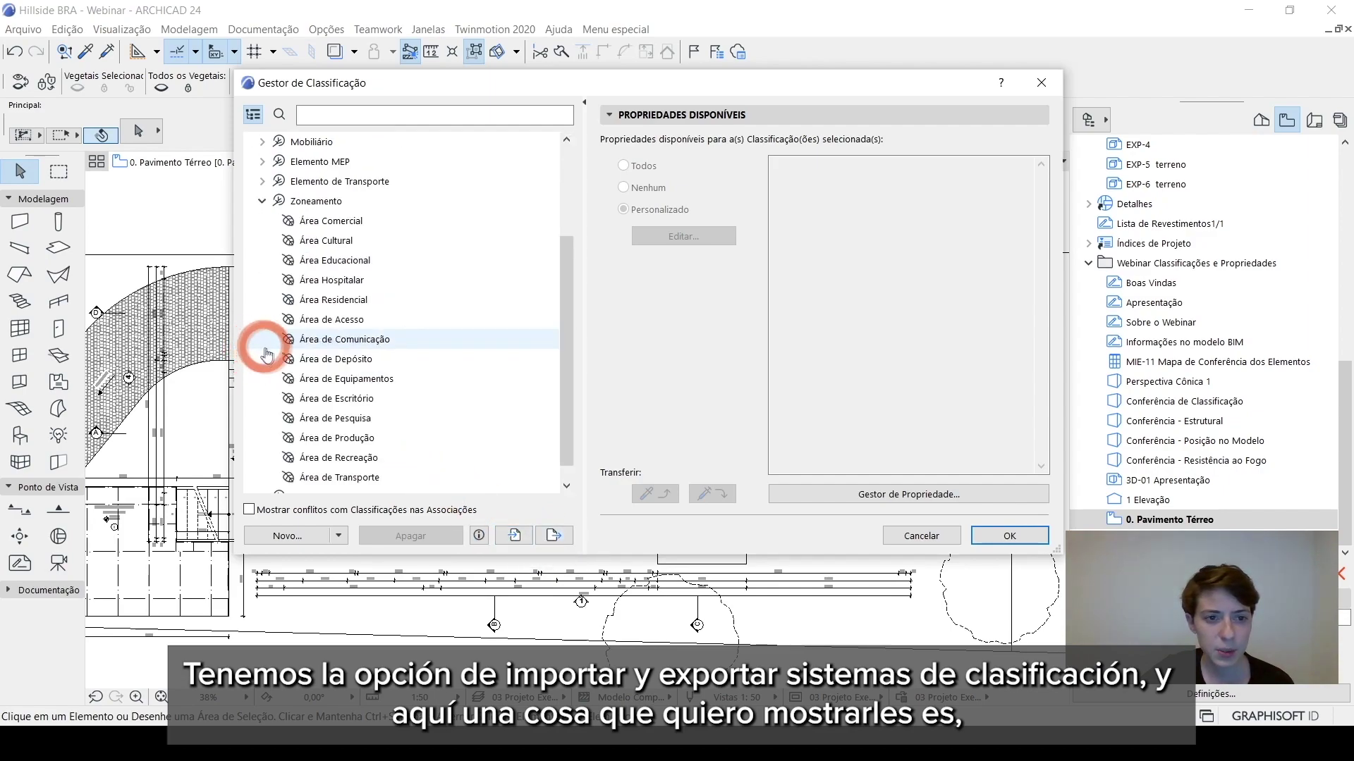
pyautogui.click(303, 300)
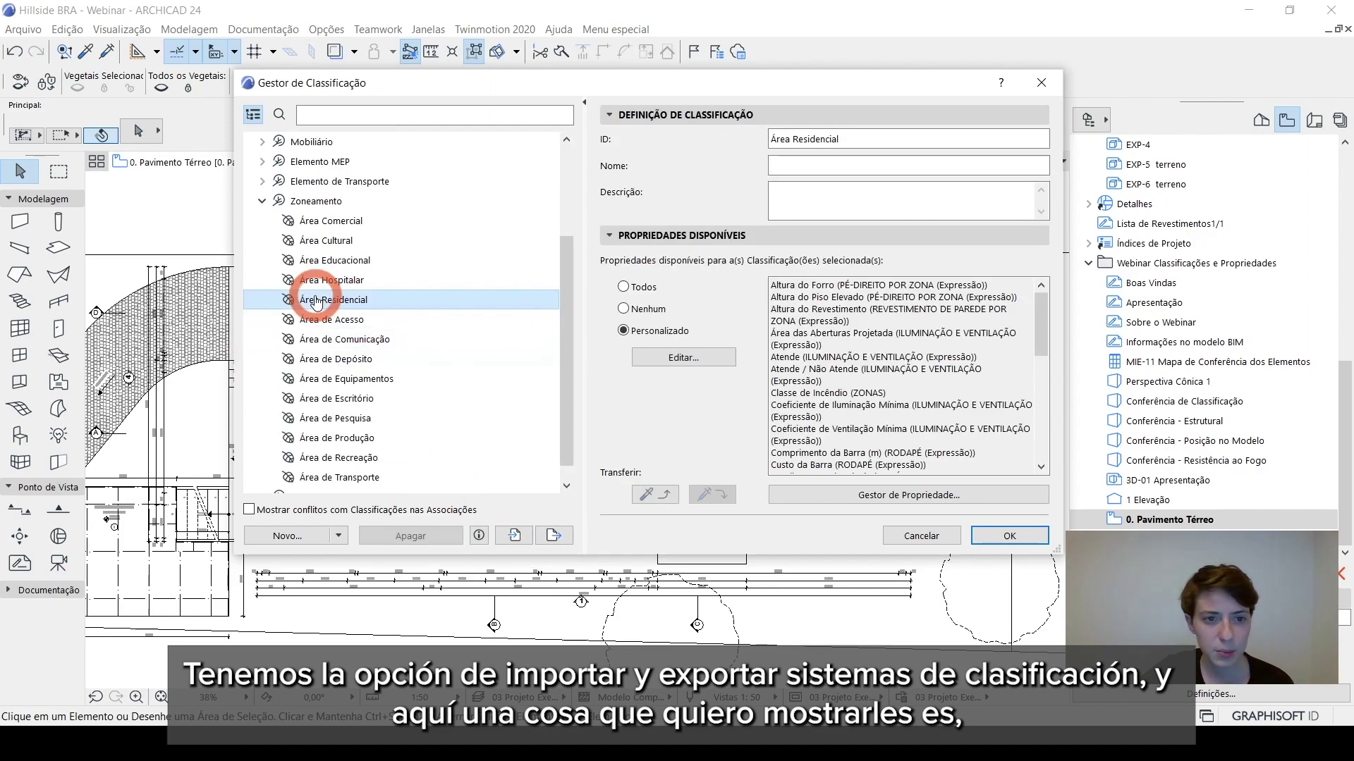
pyautogui.click(287, 221)
pyautogui.click(305, 282)
pyautogui.click(307, 301)
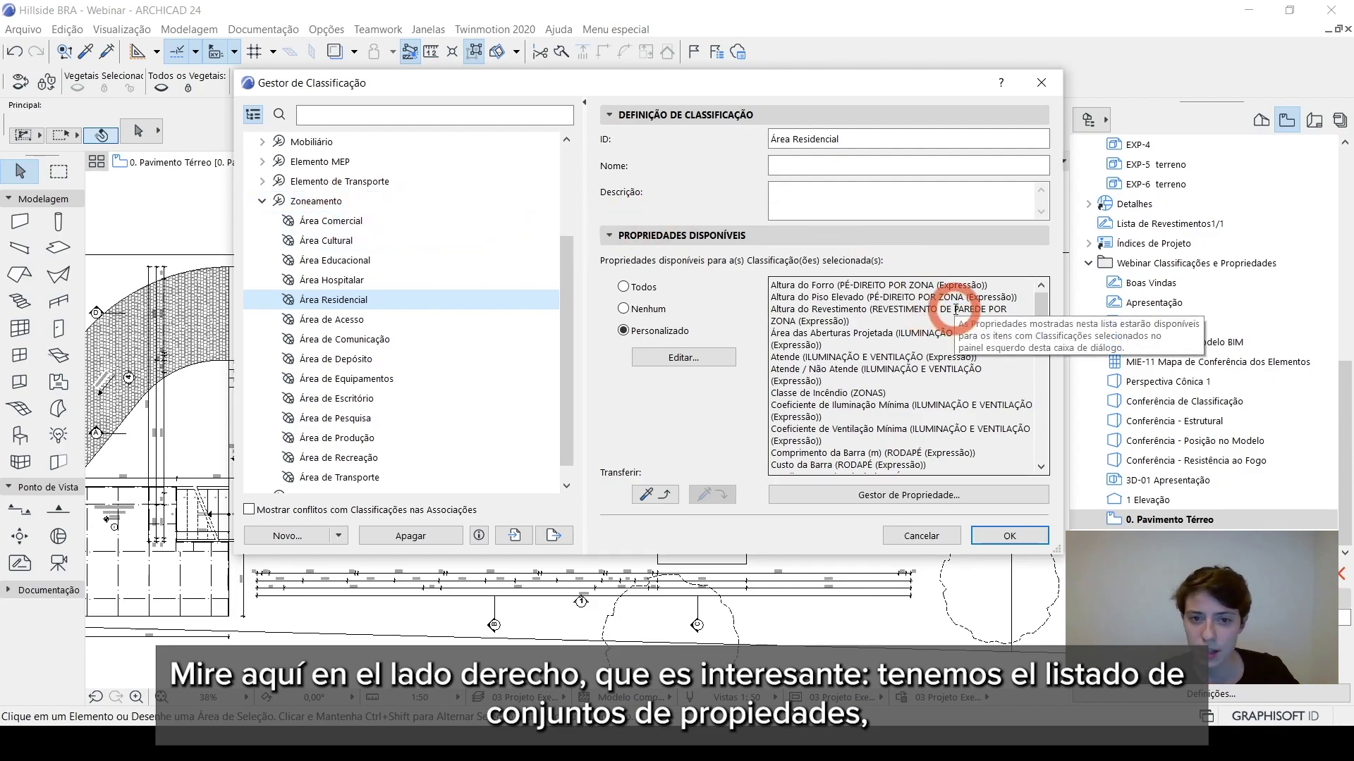
# Widen the Classification Manager and examine the properties available for Área Residencial, noting those marked Expressão.
pyautogui.moveTo(804, 90); pyautogui.dragTo(656, 148)
pyautogui.moveTo(910, 610); pyautogui.dragTo(1070, 611)
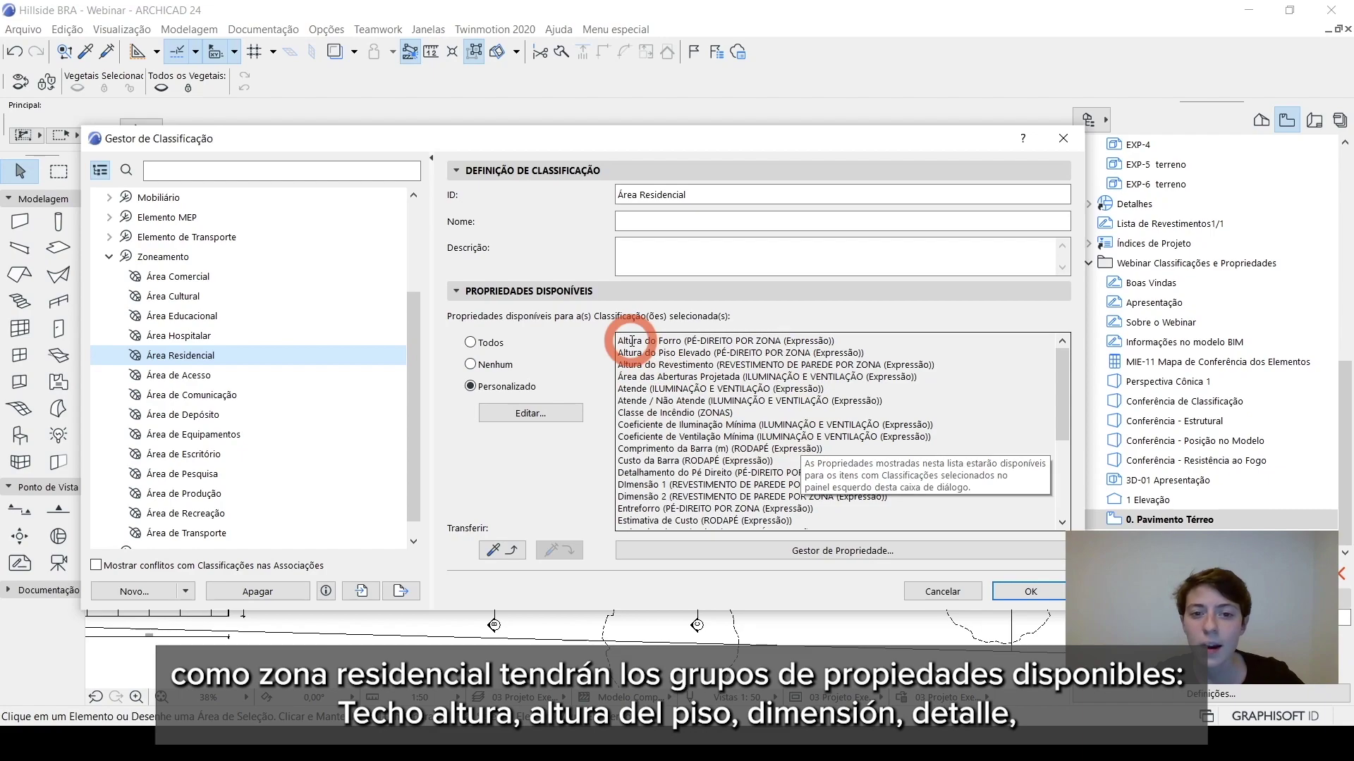
pyautogui.scroll(-2, 700, 353)
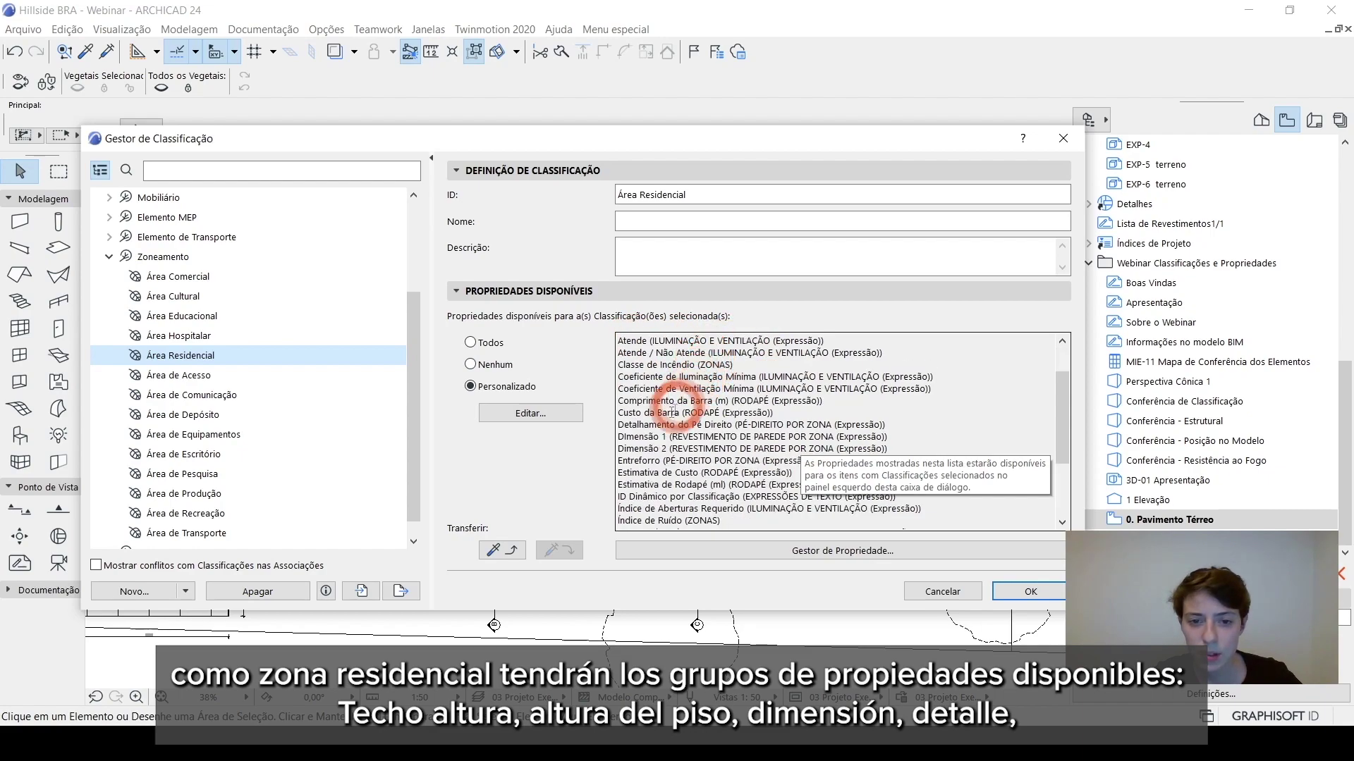
pyautogui.scroll(-3, 677, 423)
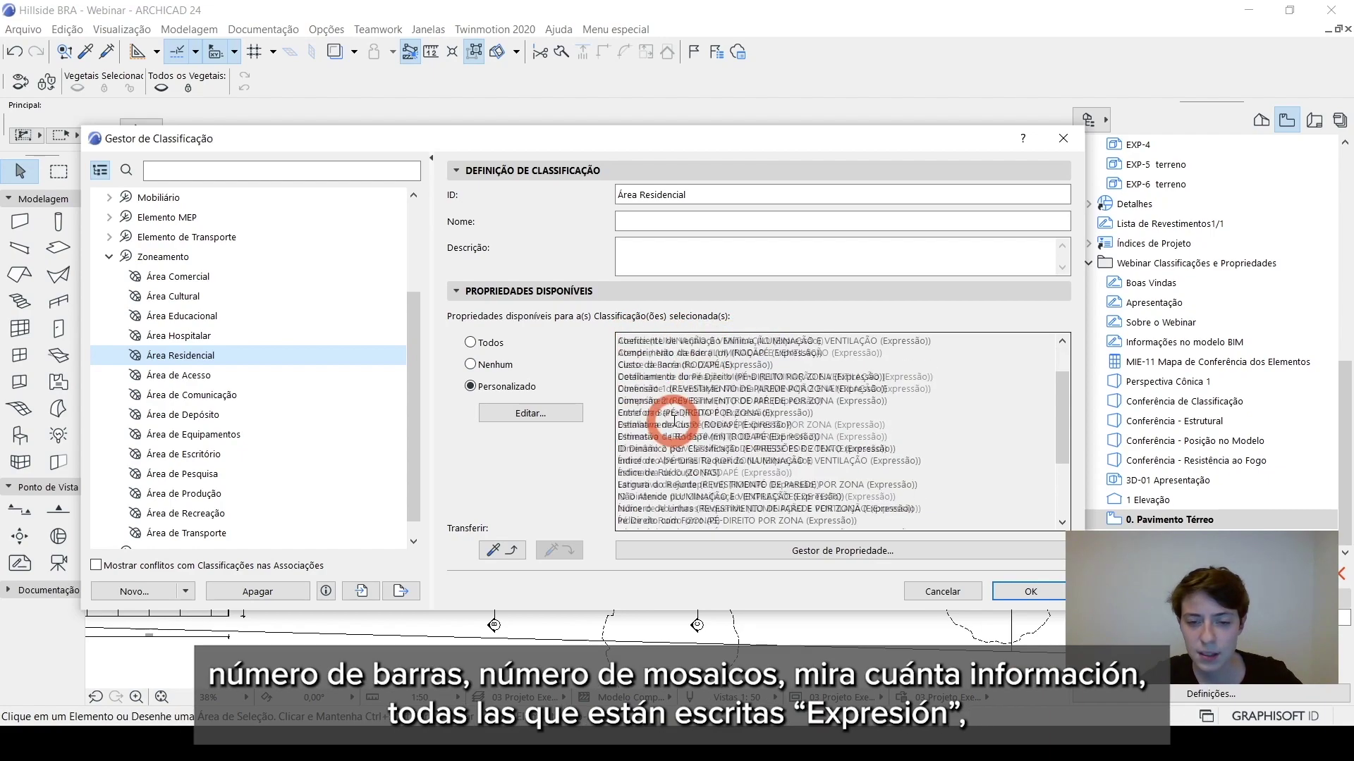
pyautogui.scroll(-1, 674, 421)
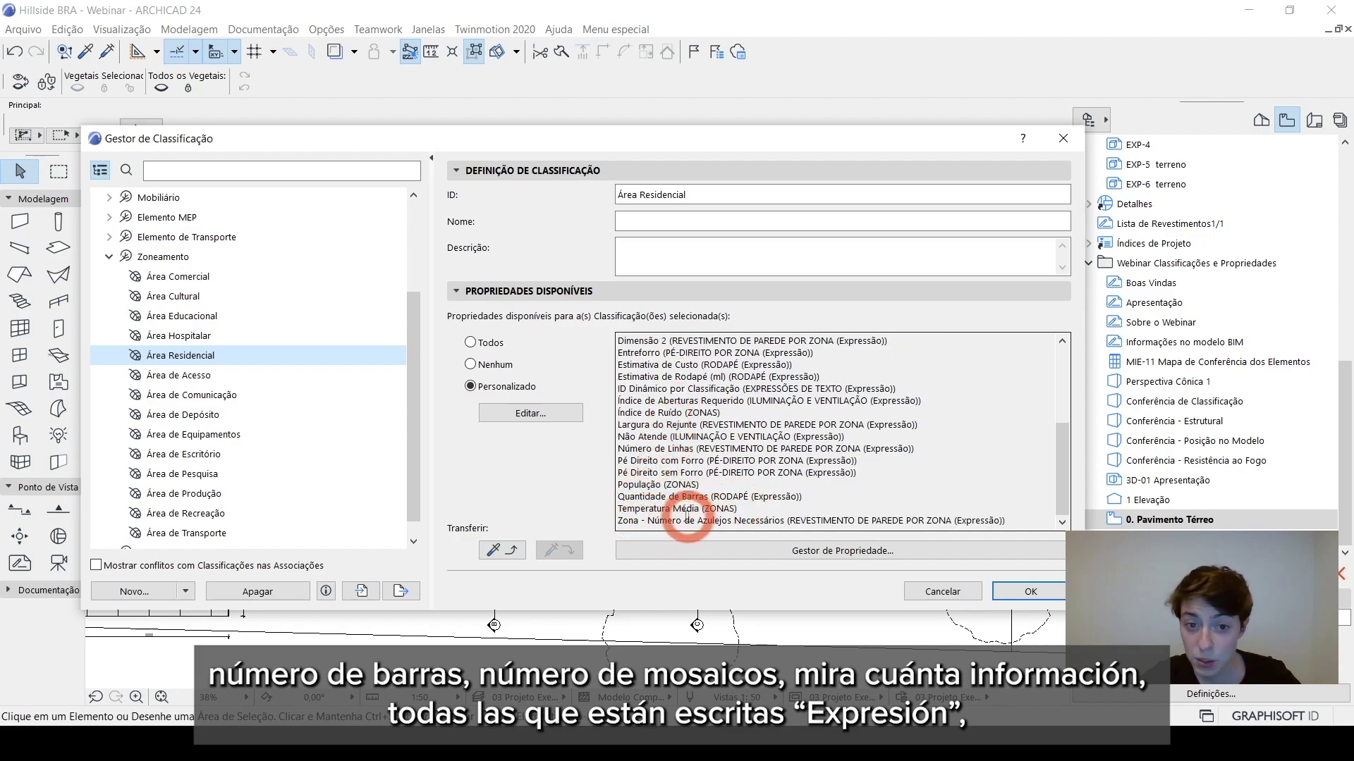
pyautogui.scroll(3, 680, 519)
pyautogui.scroll(2, 684, 515)
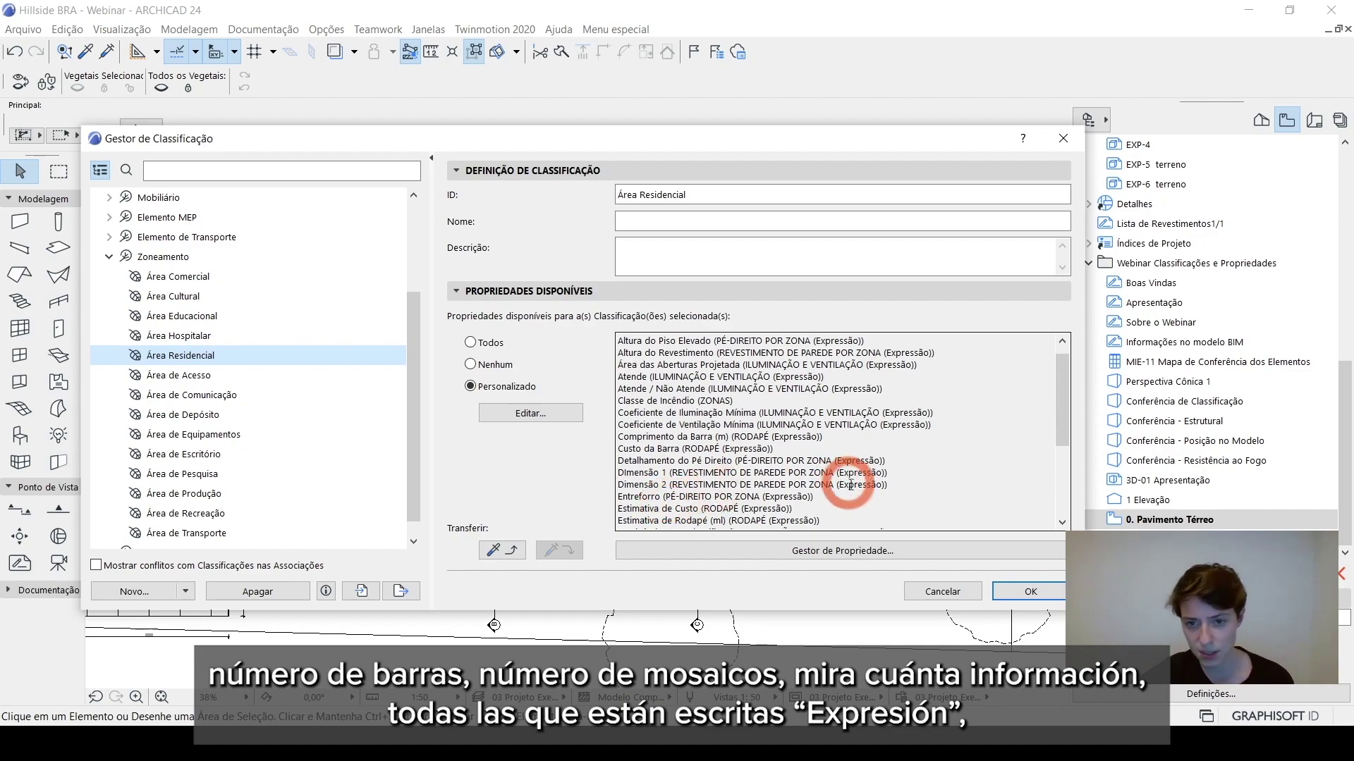
pyautogui.moveTo(839, 485); pyautogui.dragTo(890, 474)
pyautogui.moveTo(729, 449); pyautogui.dragTo(829, 441)
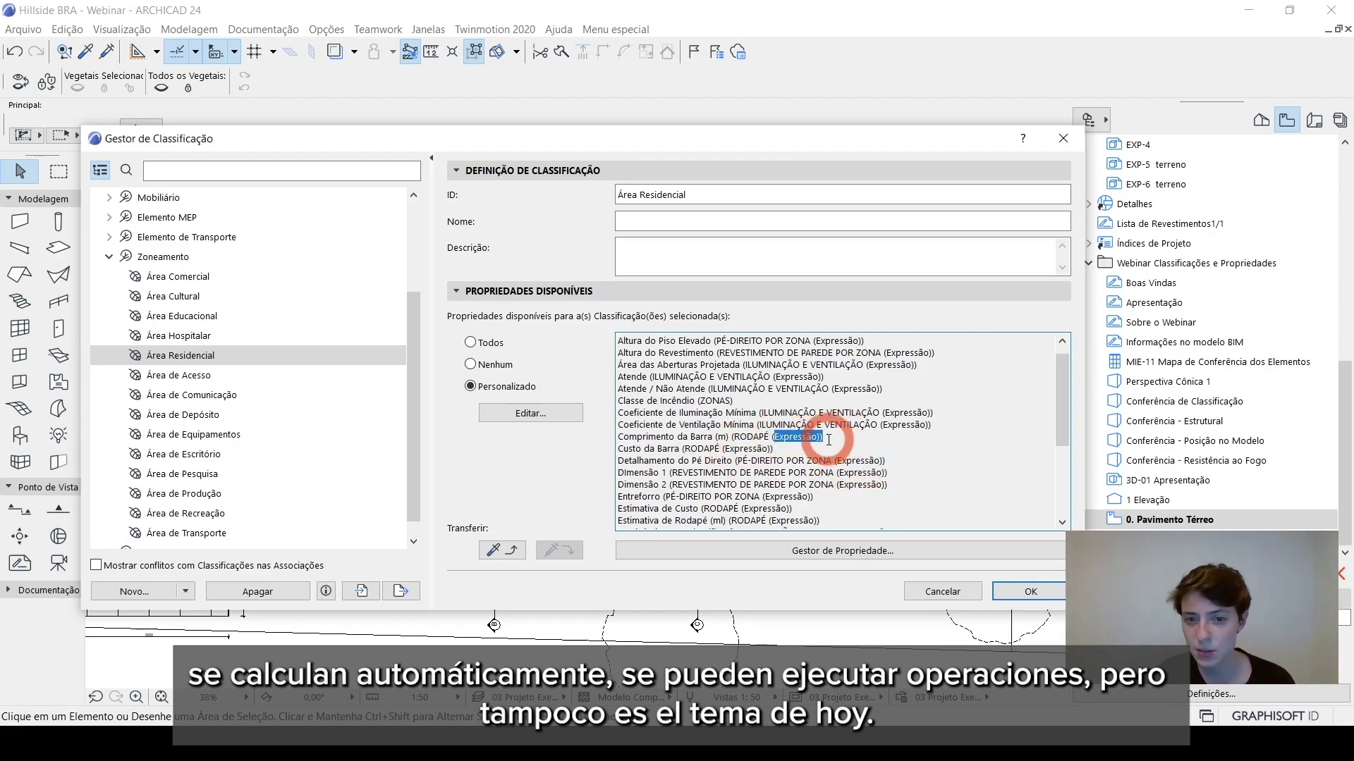
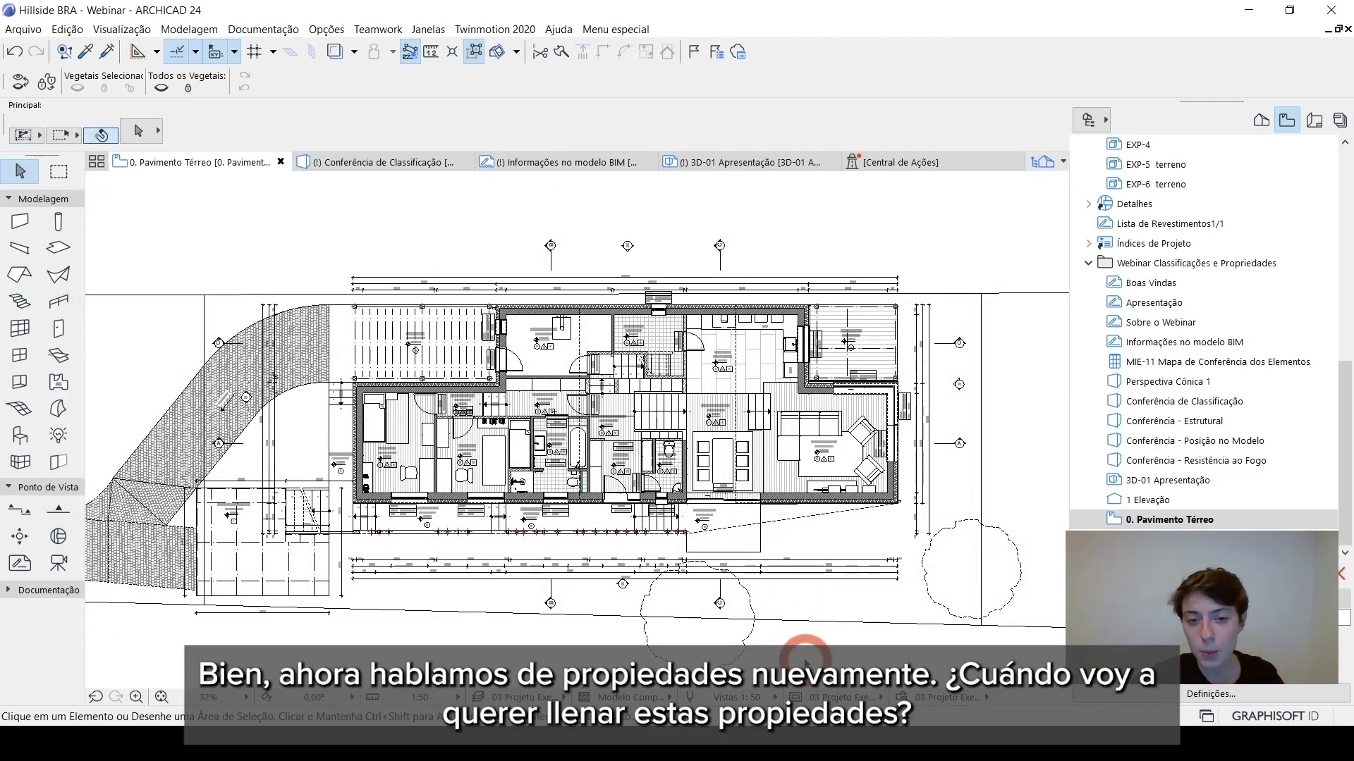
pyautogui.scroll(5, 792, 546)
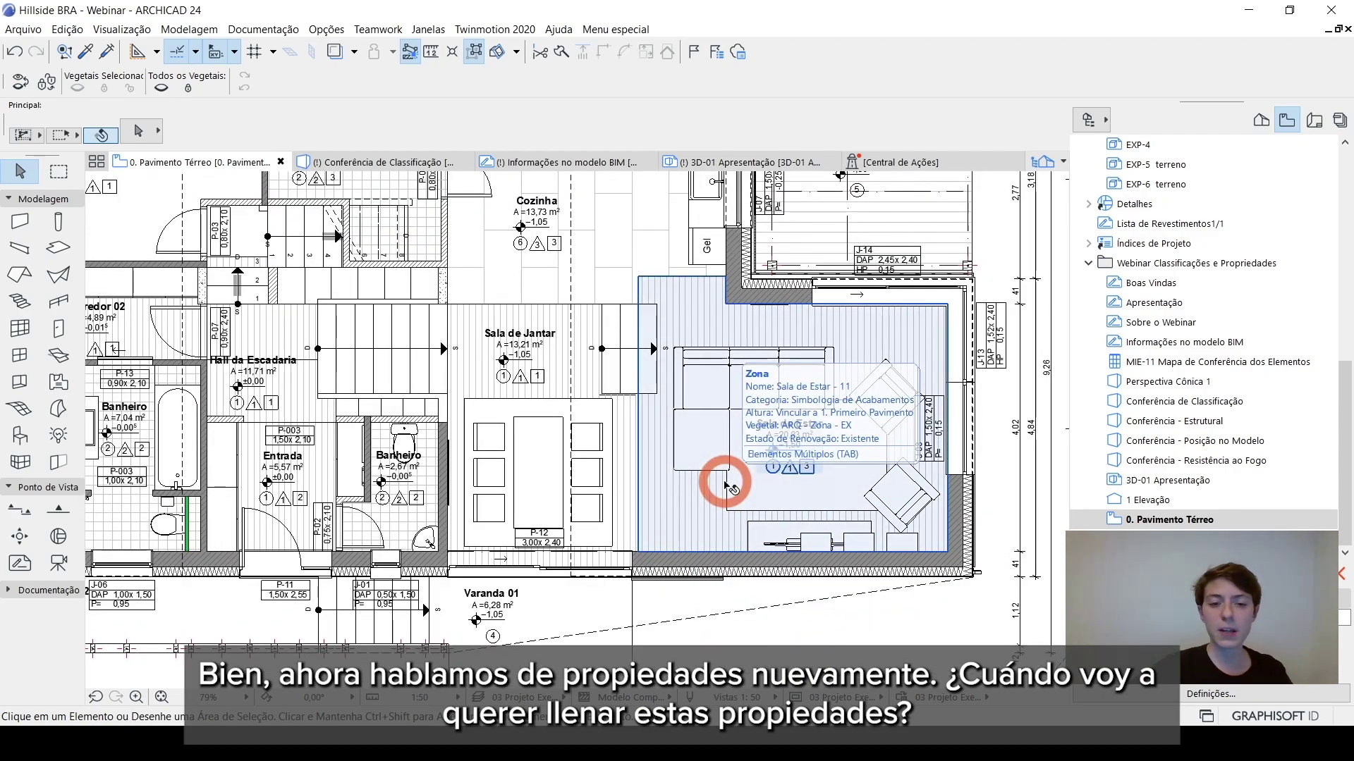
pyautogui.moveTo(936, 296); pyautogui.dragTo(821, 328, button='middle')
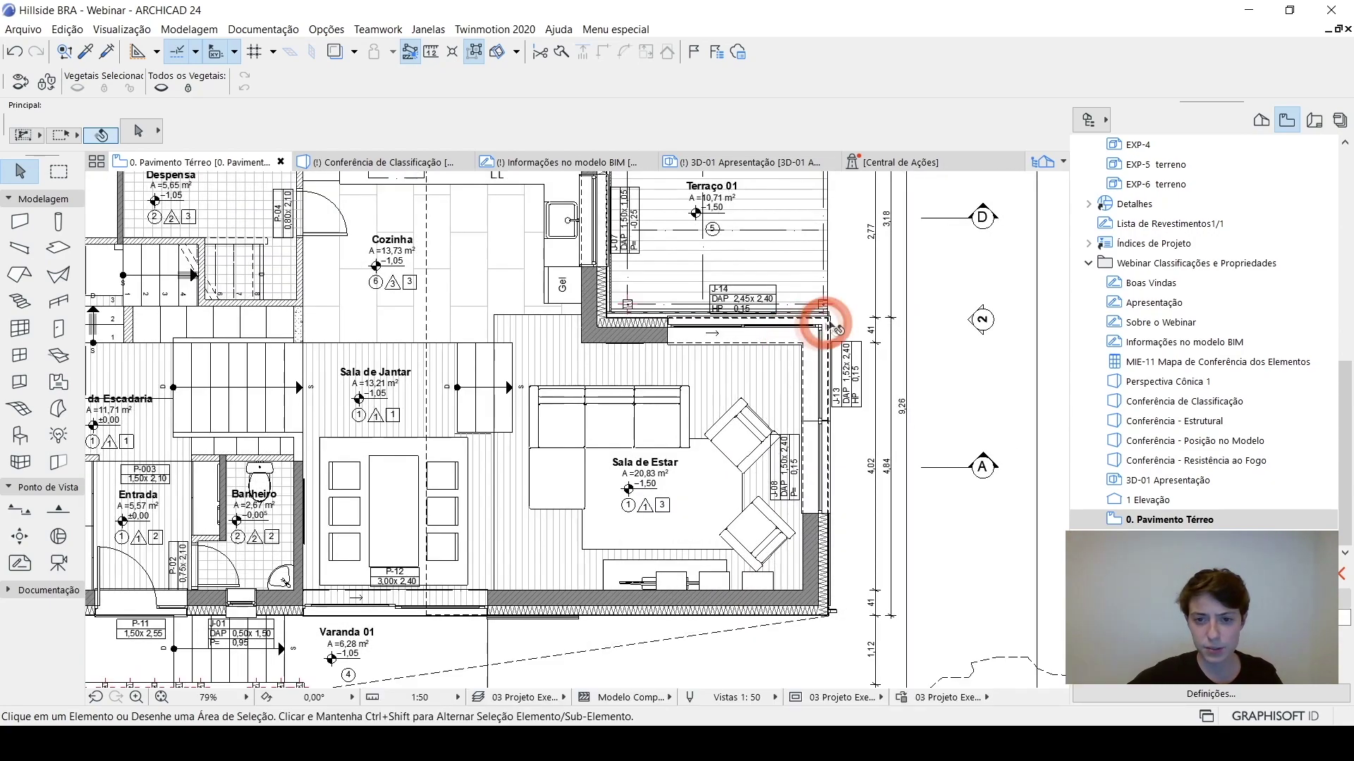
pyautogui.scroll(-3, 832, 323)
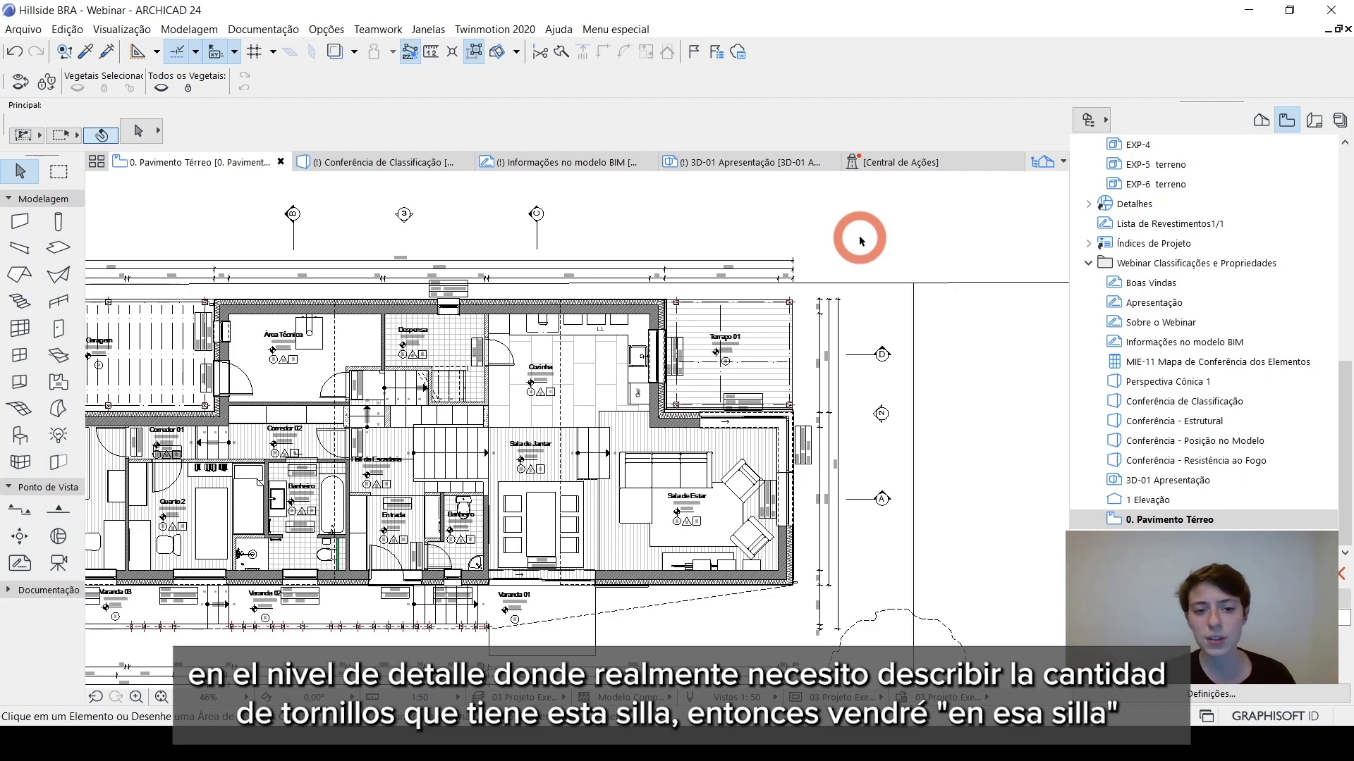
# Inspect the uppermost dining chair on the Sala de Estar side of the Sala de Jantar table, then clear the selection.
pyautogui.scroll(6, 568, 537)
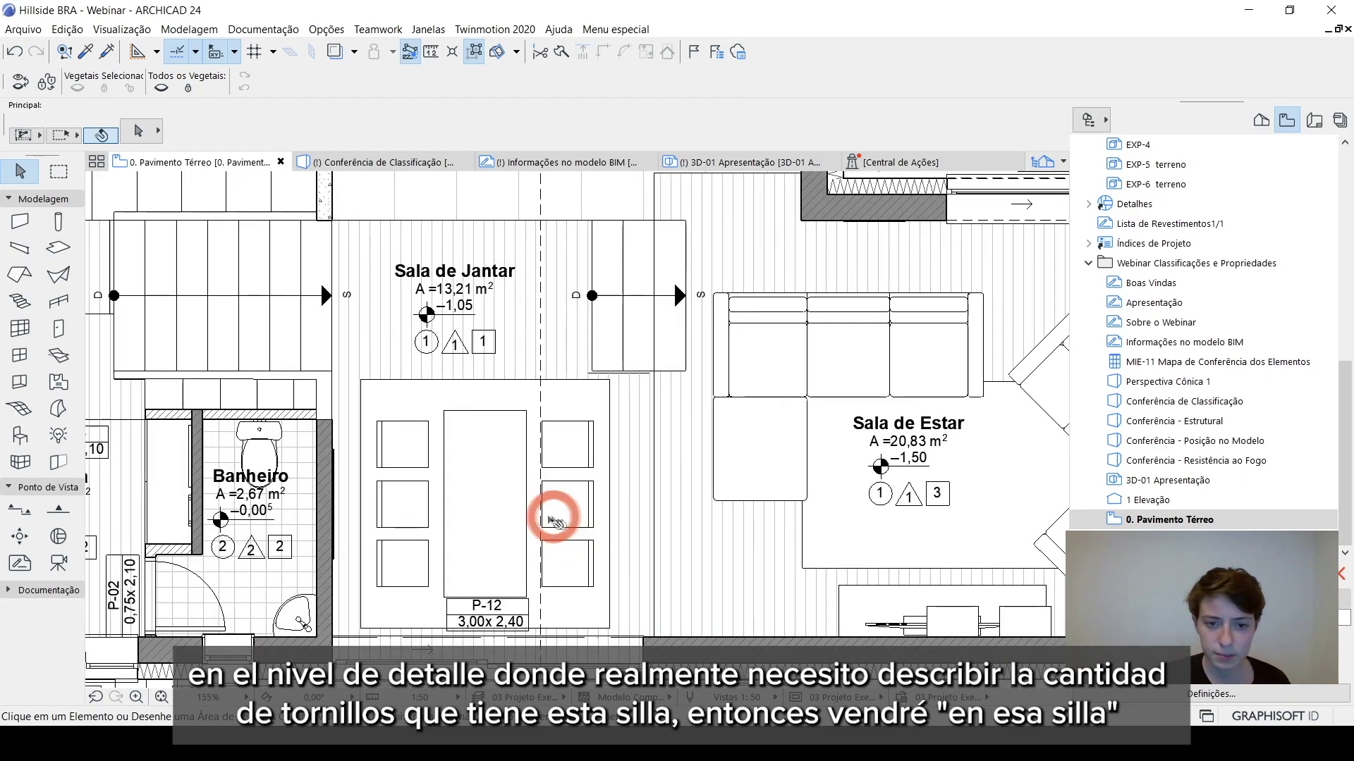
pyautogui.click(598, 443)
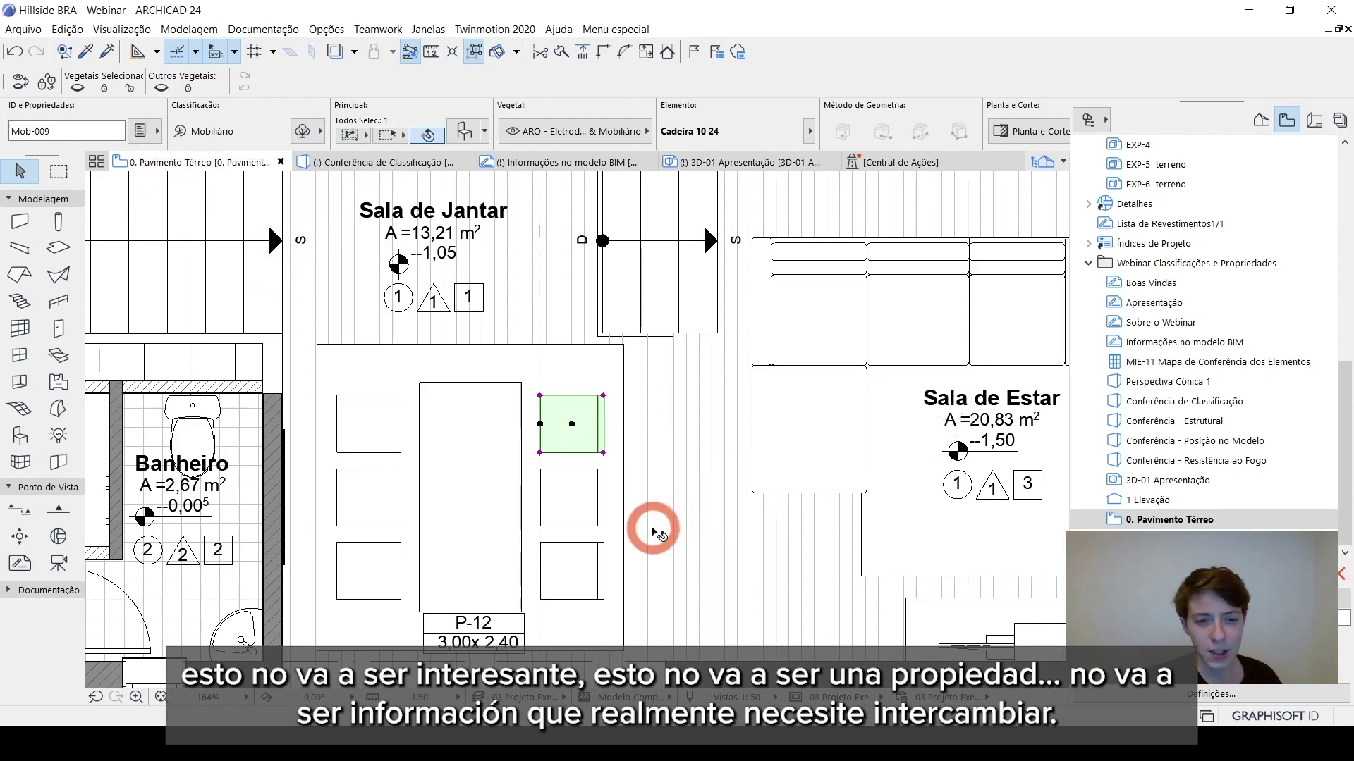
pyautogui.scroll(-3, 652, 530)
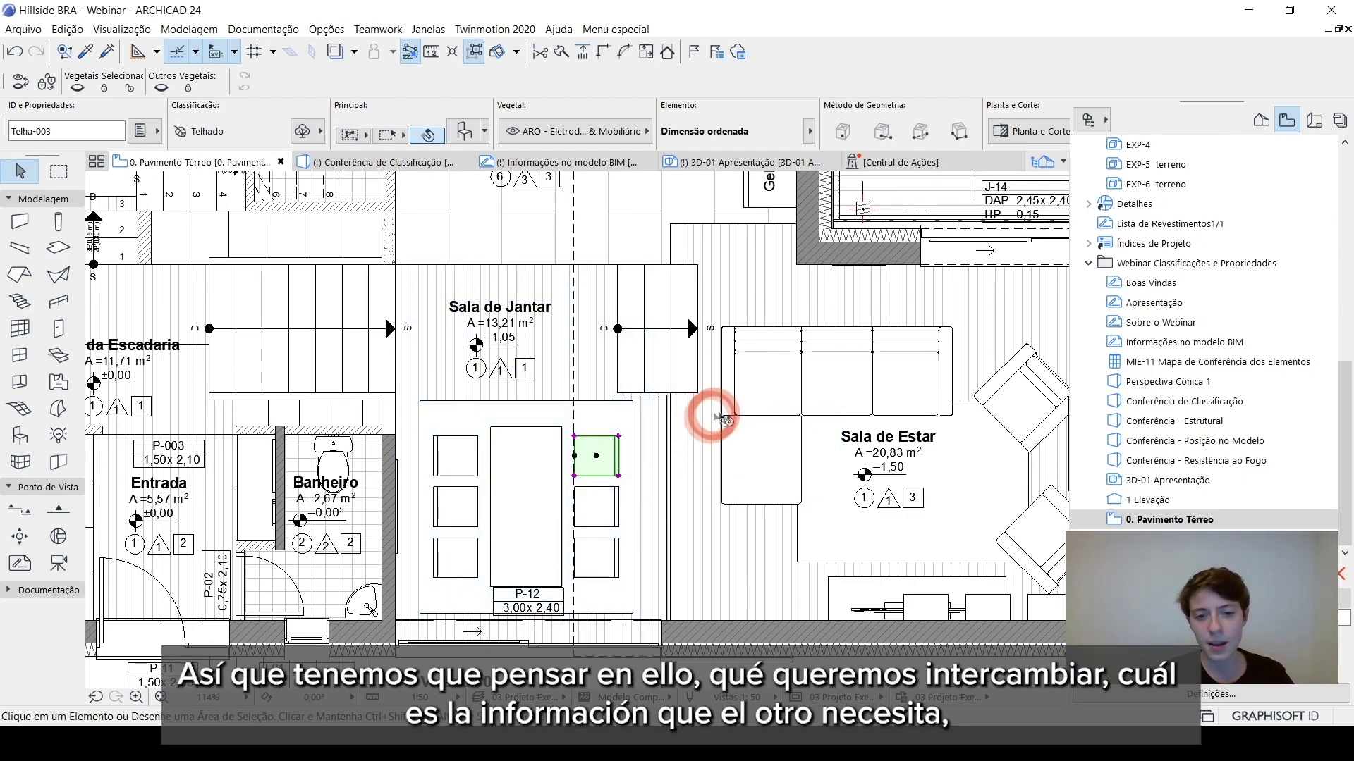
pyautogui.press('Escape')
pyautogui.scroll(-2, 694, 414)
pyautogui.scroll(-2, 643, 456)
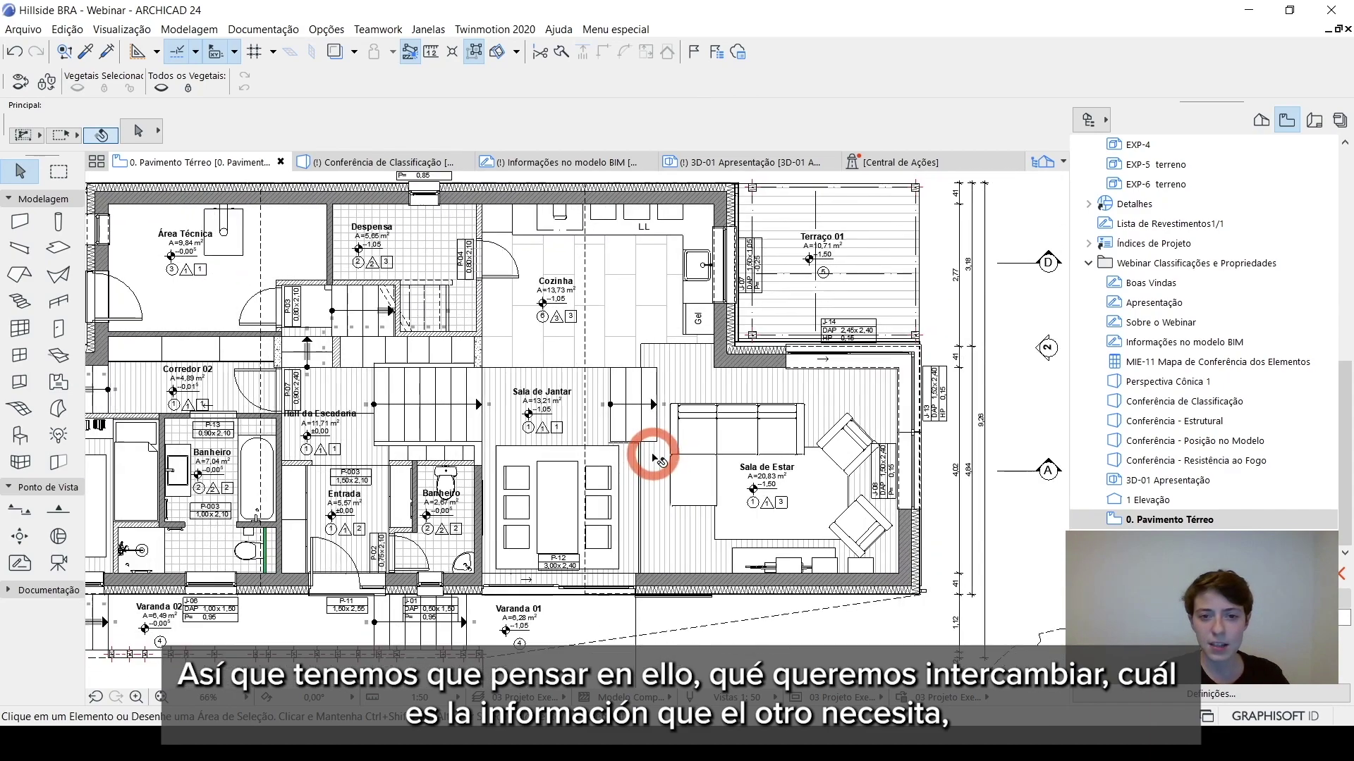
pyautogui.moveTo(705, 458); pyautogui.dragTo(713, 459, button='middle')
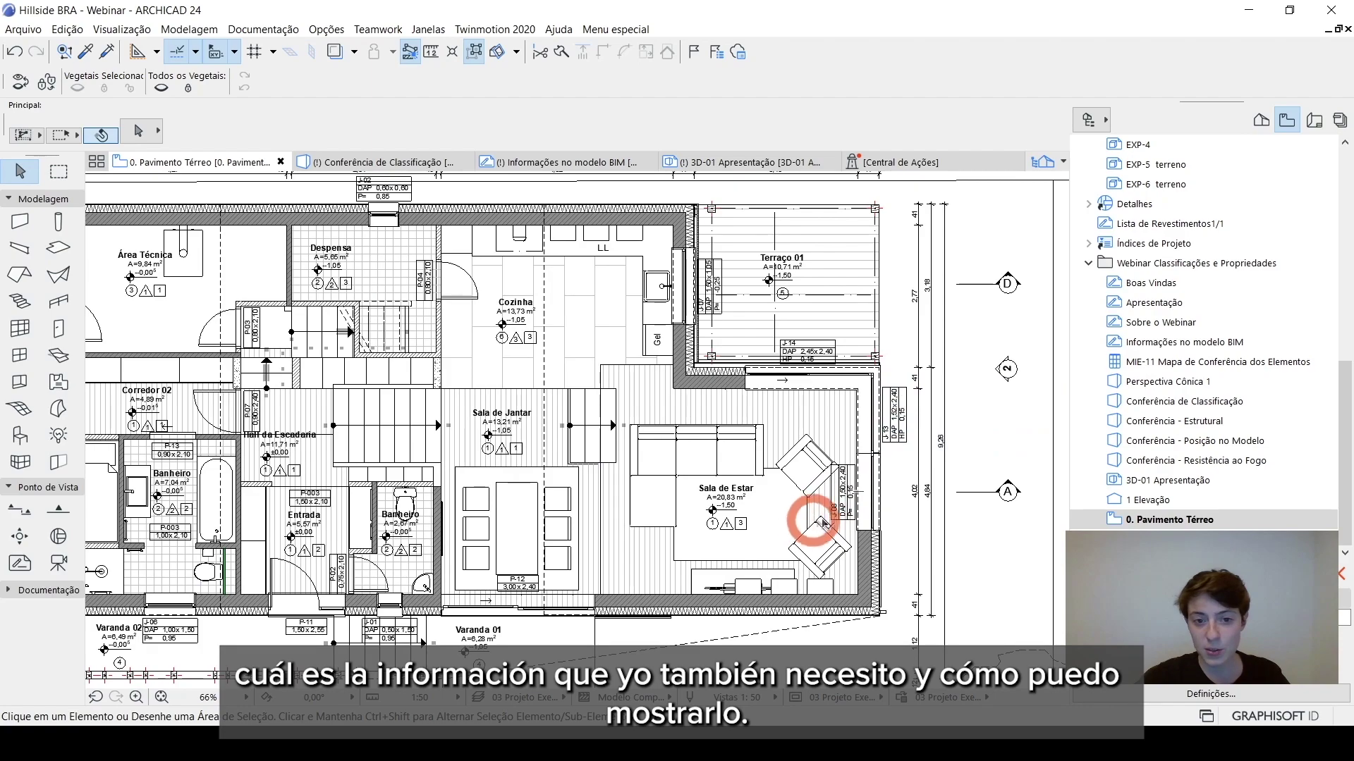
pyautogui.moveTo(741, 529); pyautogui.dragTo(749, 522, button='middle')
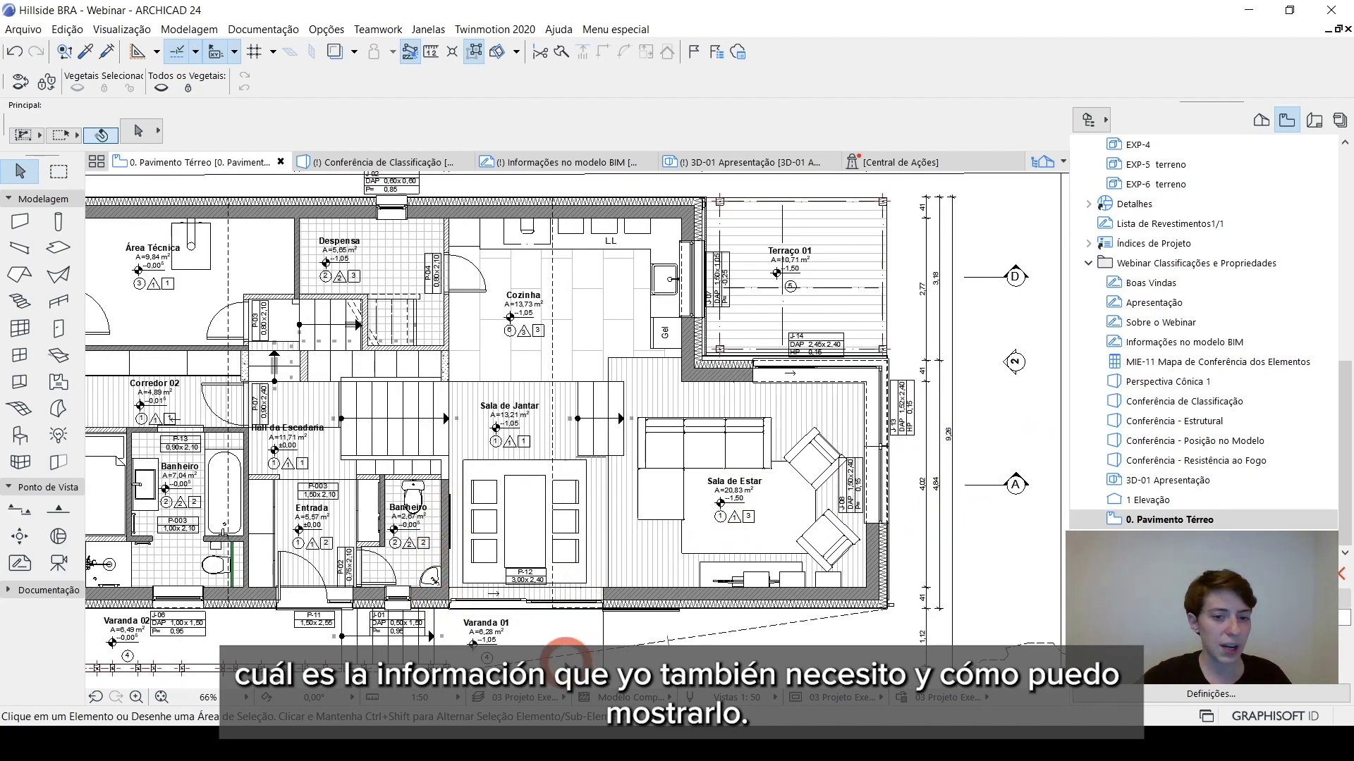
# Review the property list of the uppermost dining chair, from Informações do Produto to Propriedades IFC, and deselect the chair.
pyautogui.click(576, 496)
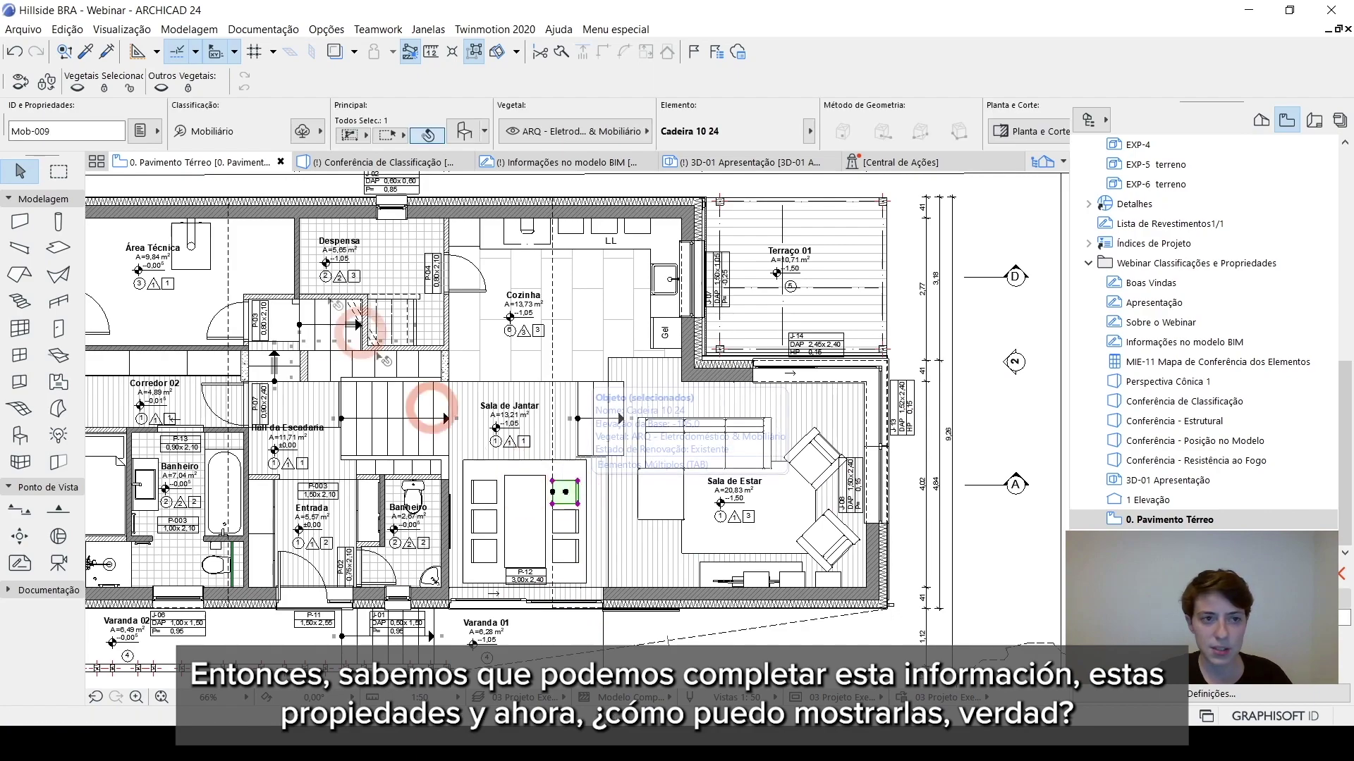
pyautogui.click(156, 134)
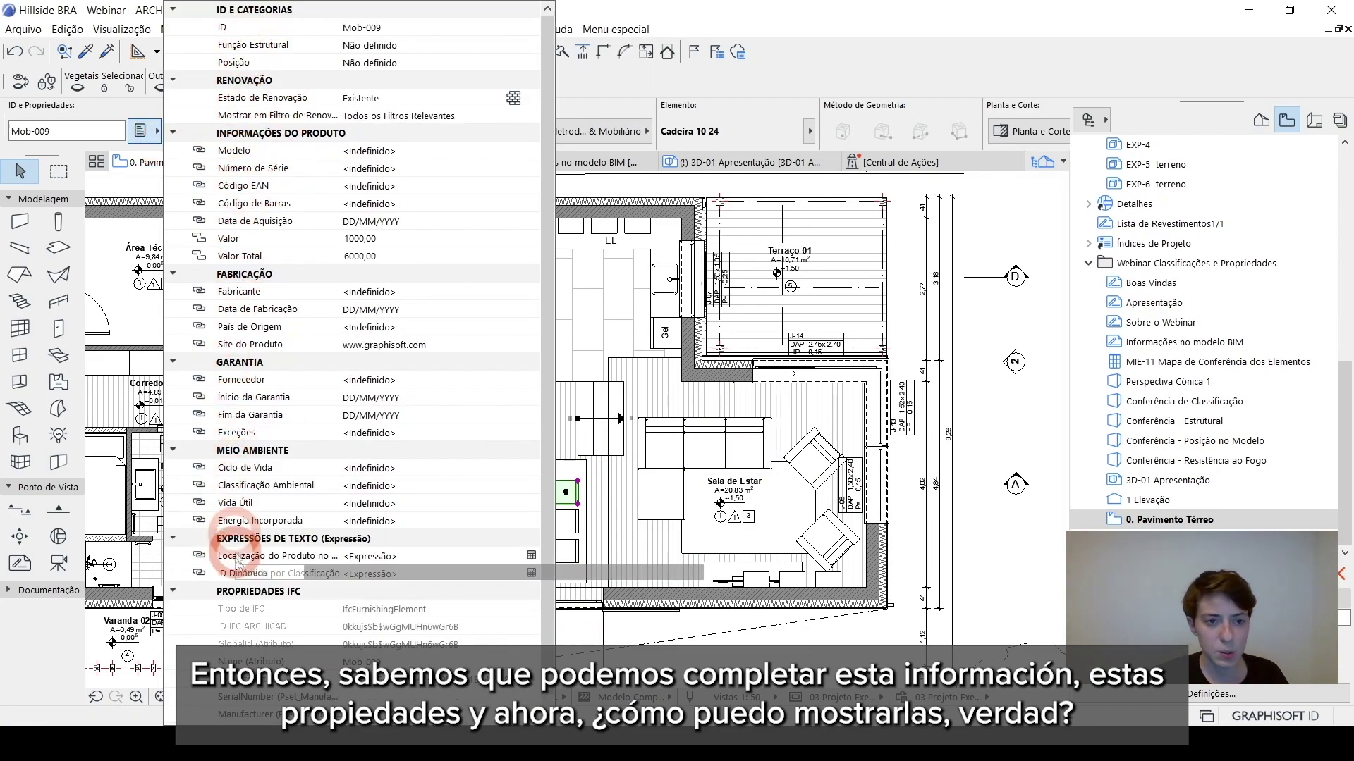
pyautogui.scroll(-1, 240, 530)
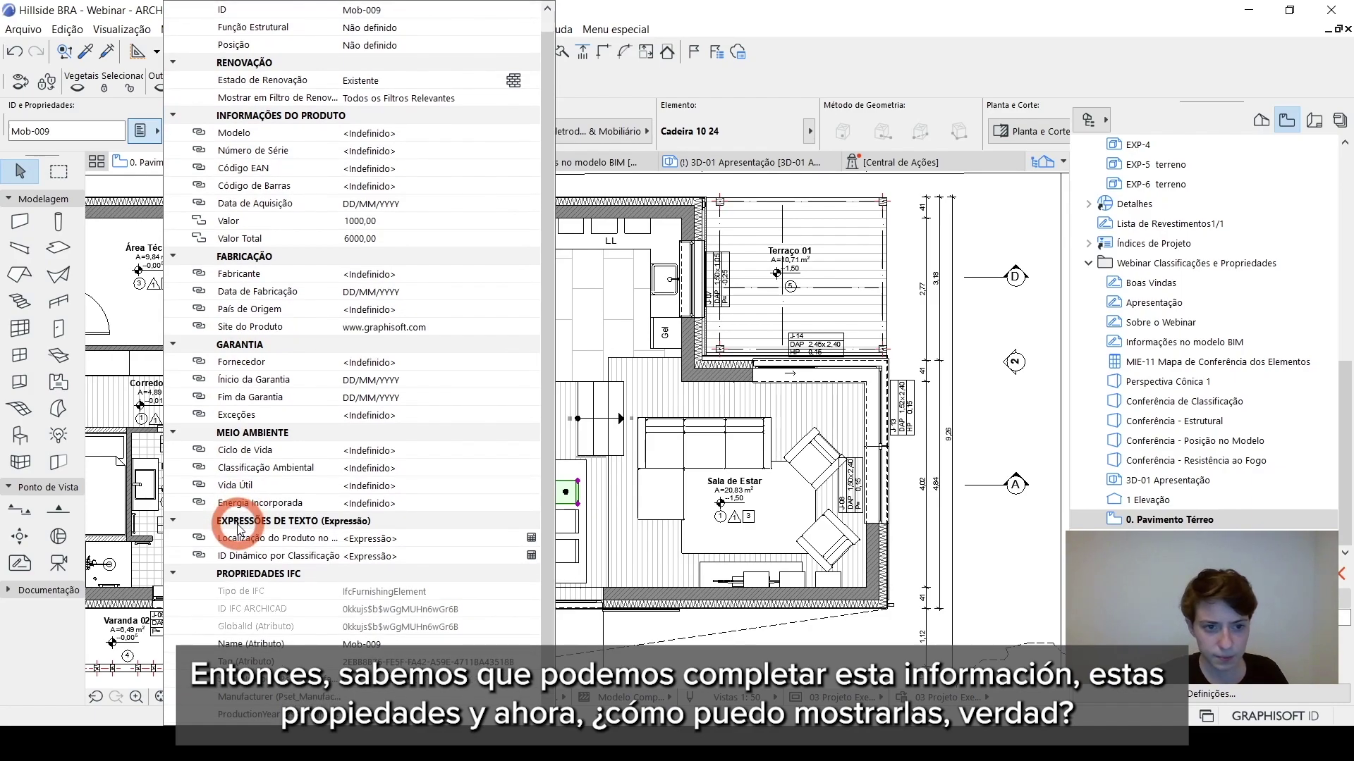
pyautogui.scroll(1, 230, 538)
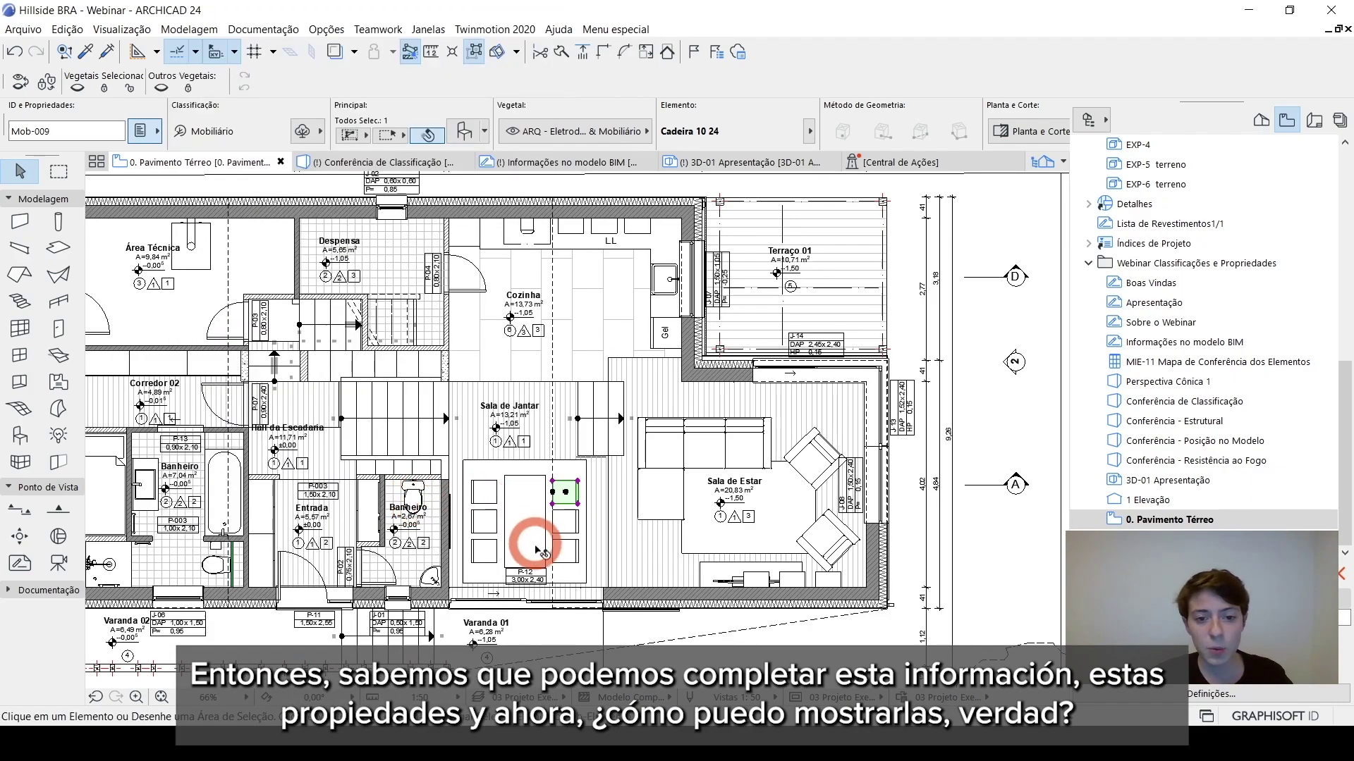
pyautogui.click(593, 546)
# Activate the Label tool with the favorite Rótulo ID Elemento - Default applied.
pyautogui.scroll(3, 564, 533)
pyautogui.scroll(1, 568, 527)
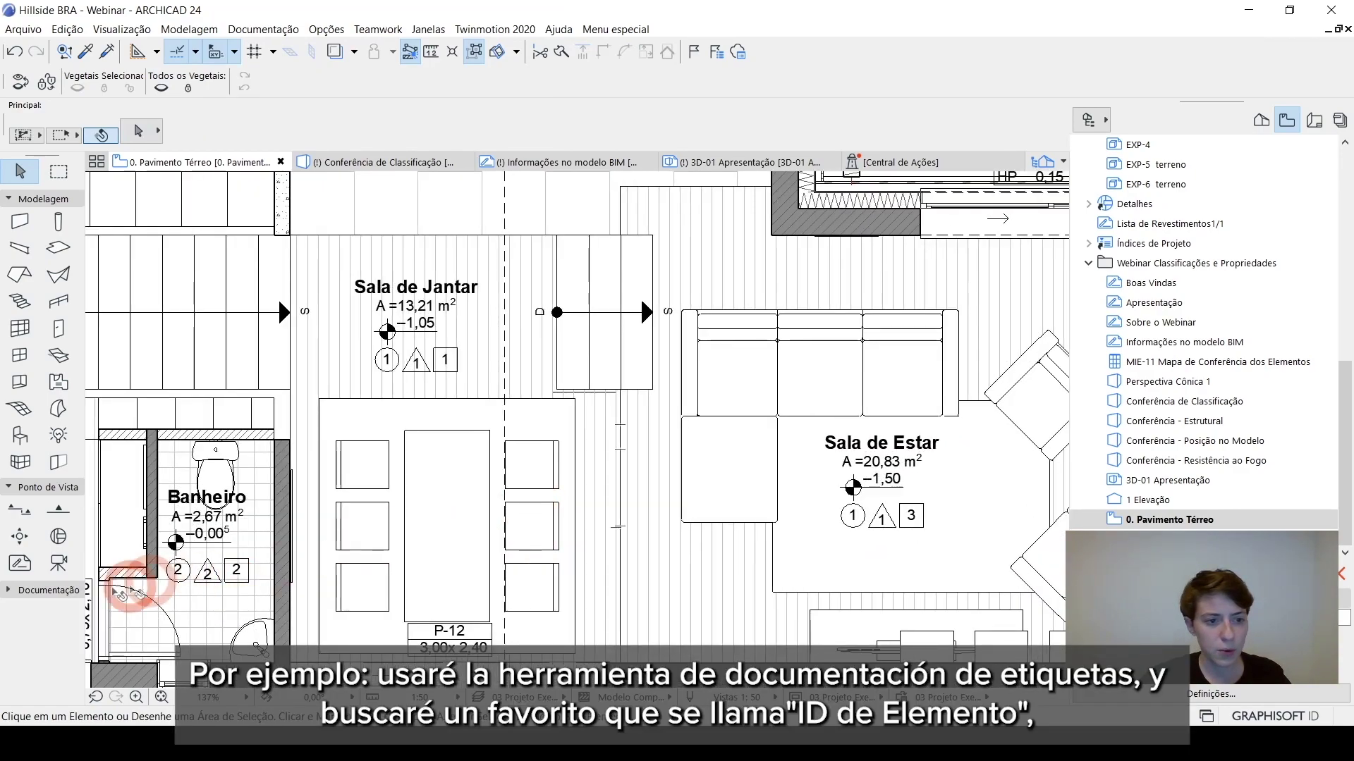
pyautogui.click(31, 596)
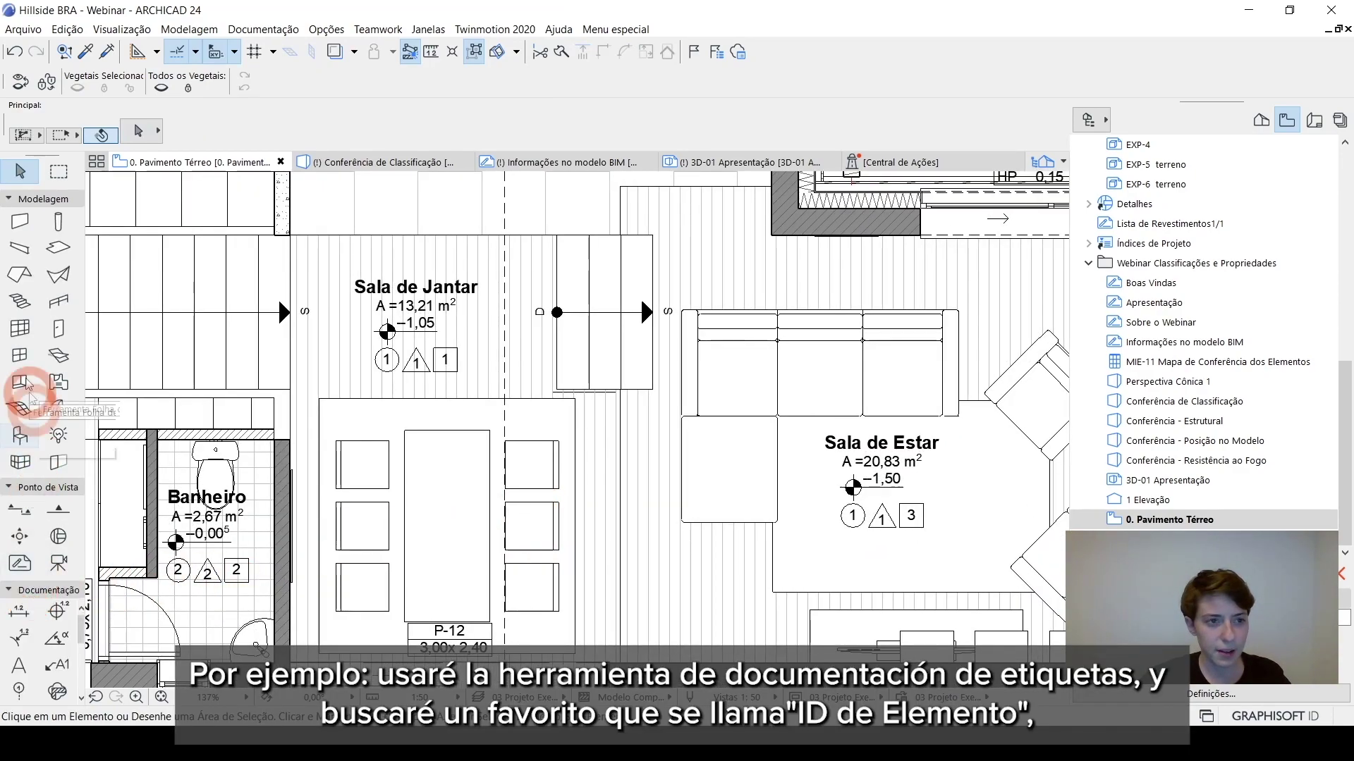
pyautogui.click(42, 199)
pyautogui.click(12, 217)
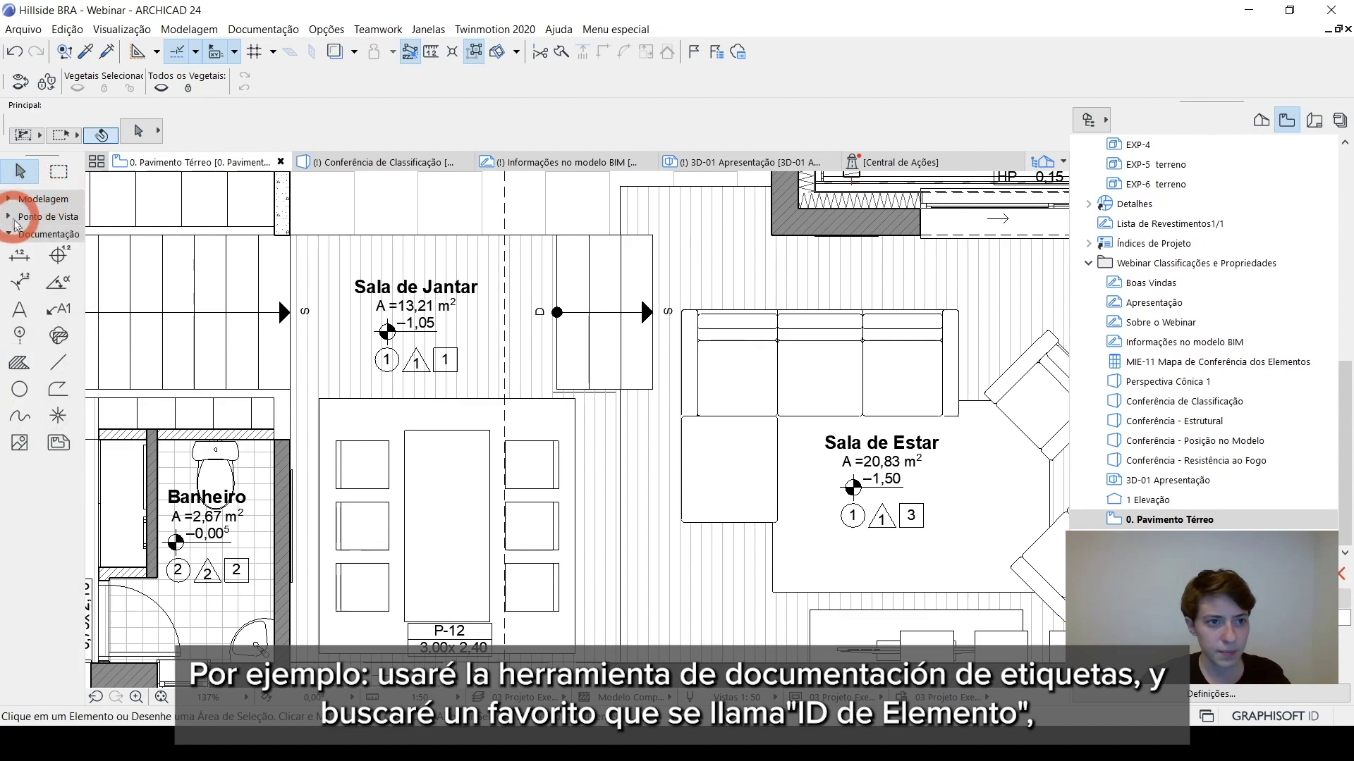
pyautogui.click(50, 314)
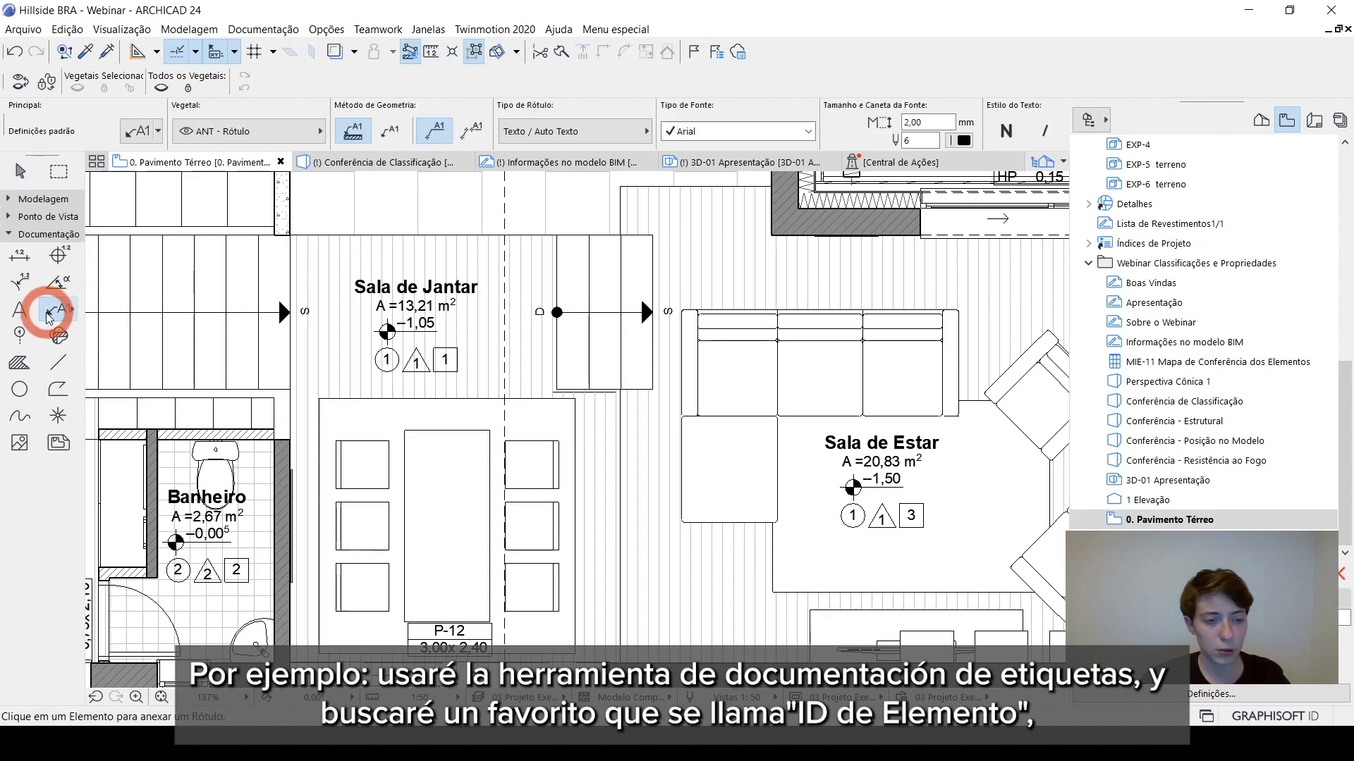
pyautogui.click(160, 137)
pyautogui.click(210, 240)
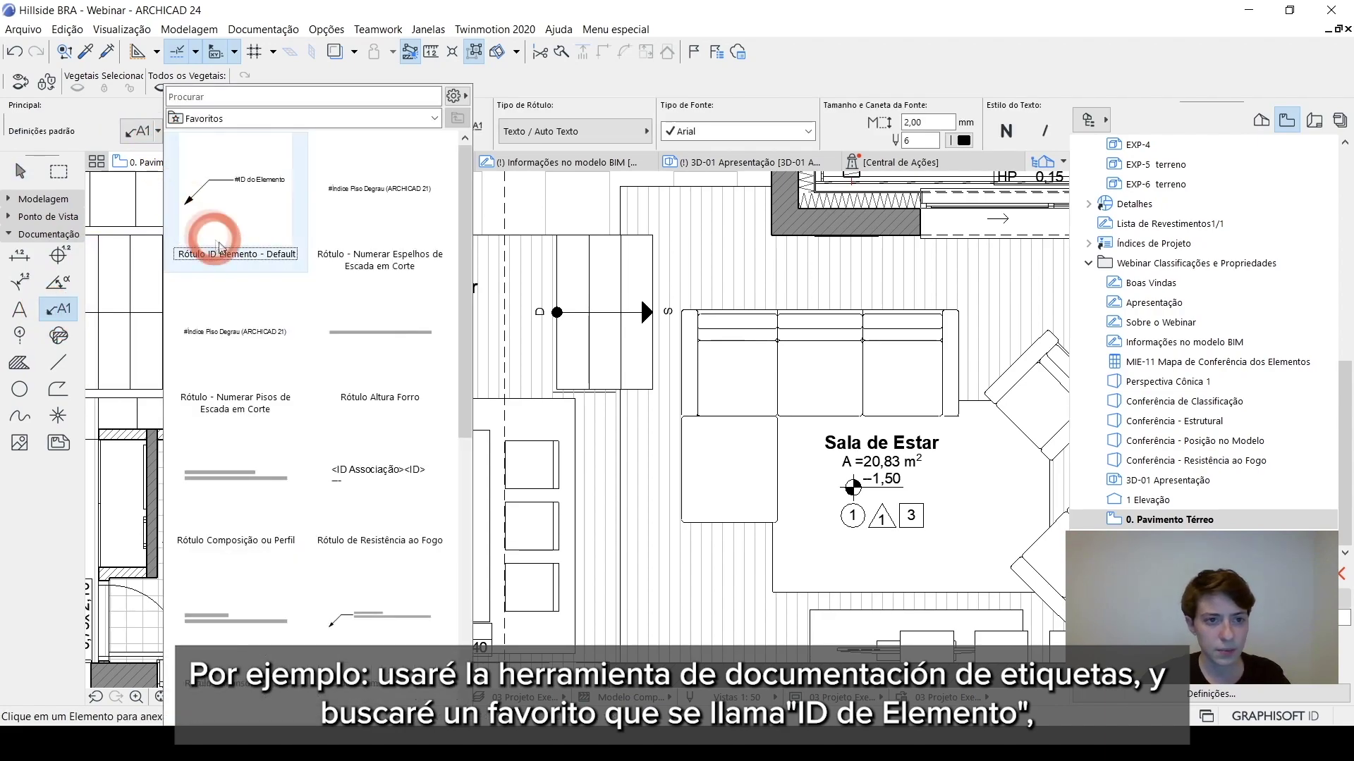
pyautogui.click(213, 217)
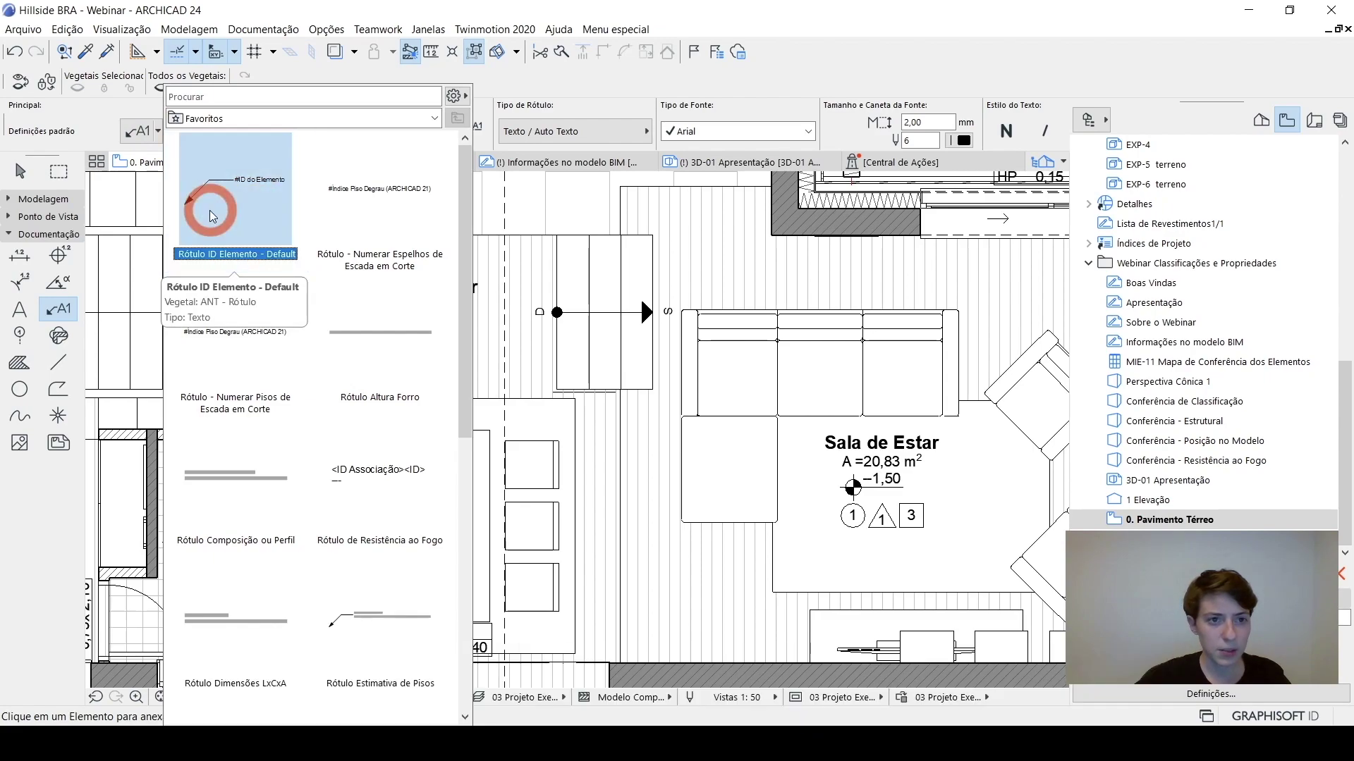
pyautogui.doubleClick(213, 217)
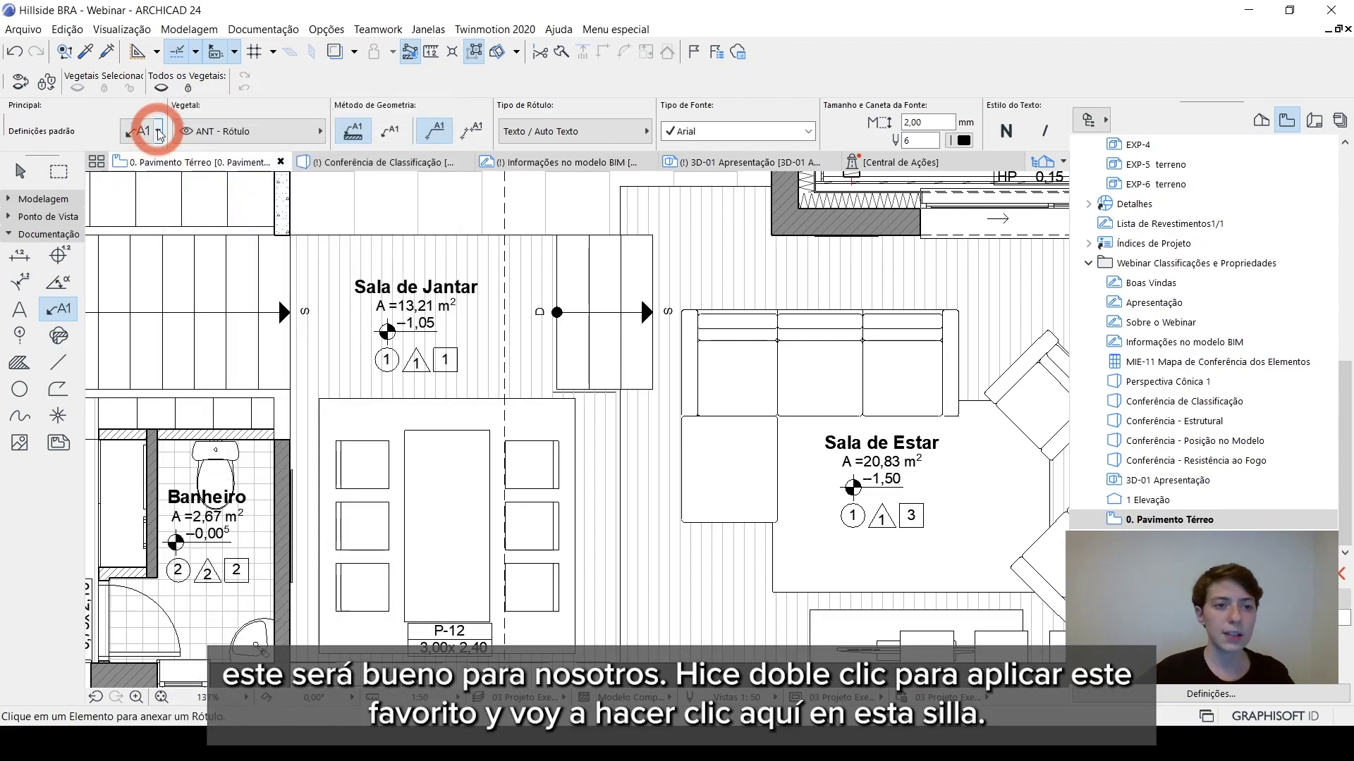
# Attach an element ID label to the middle dining chair on the Sala de Estar side of the table.
pyautogui.scroll(-1, 458, 494)
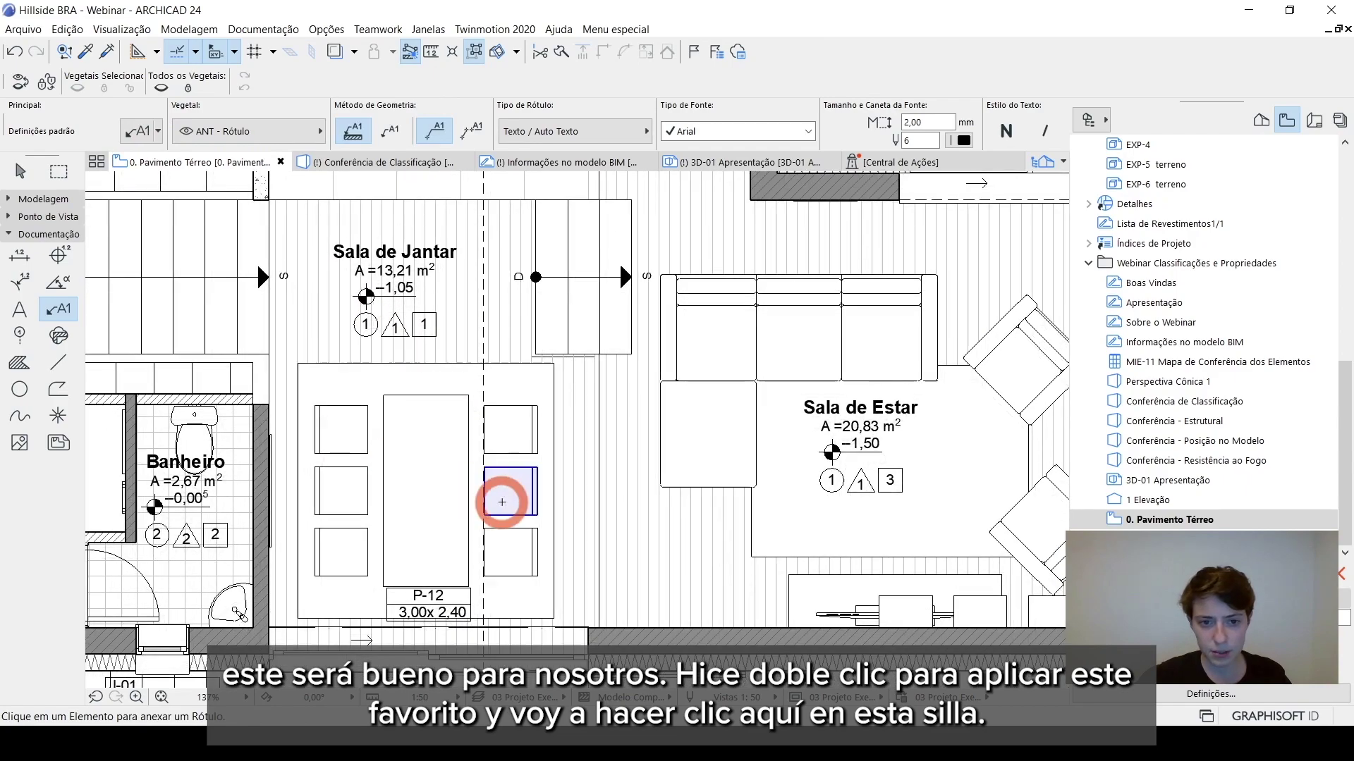
pyautogui.click(507, 502)
pyautogui.scroll(2, 493, 493)
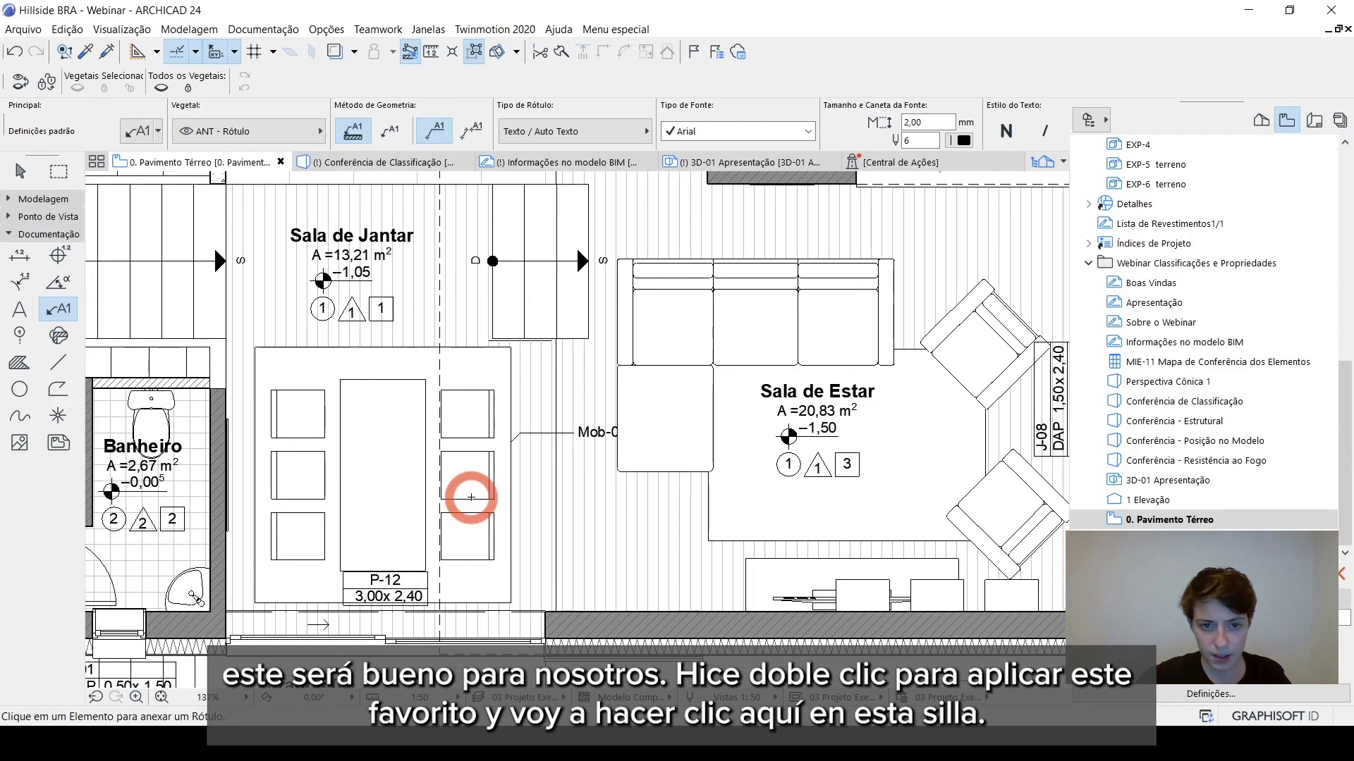
pyautogui.press('Escape')
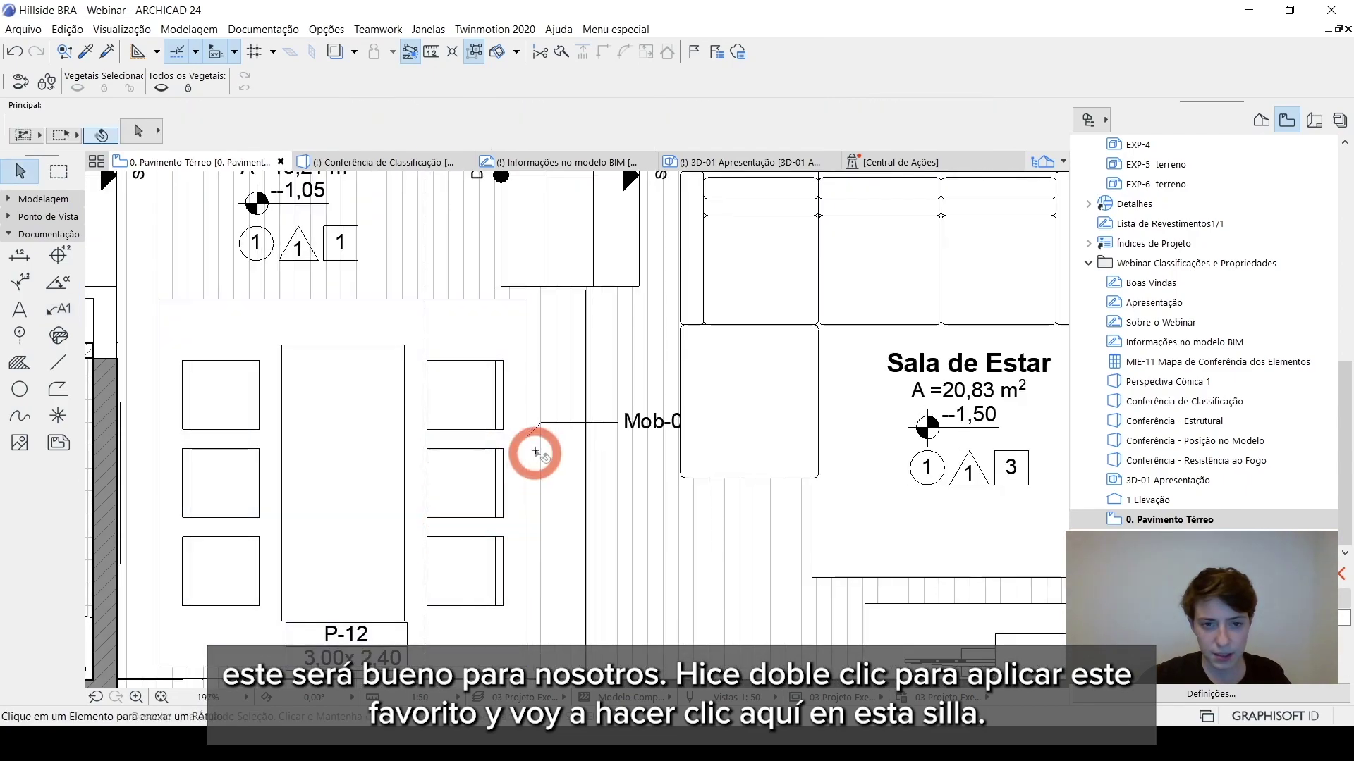
# Bring the middle chair's label to the front of the display order (Passar para a Frente) and deselect it.
pyautogui.click(542, 425)
pyautogui.rightClick(541, 425)
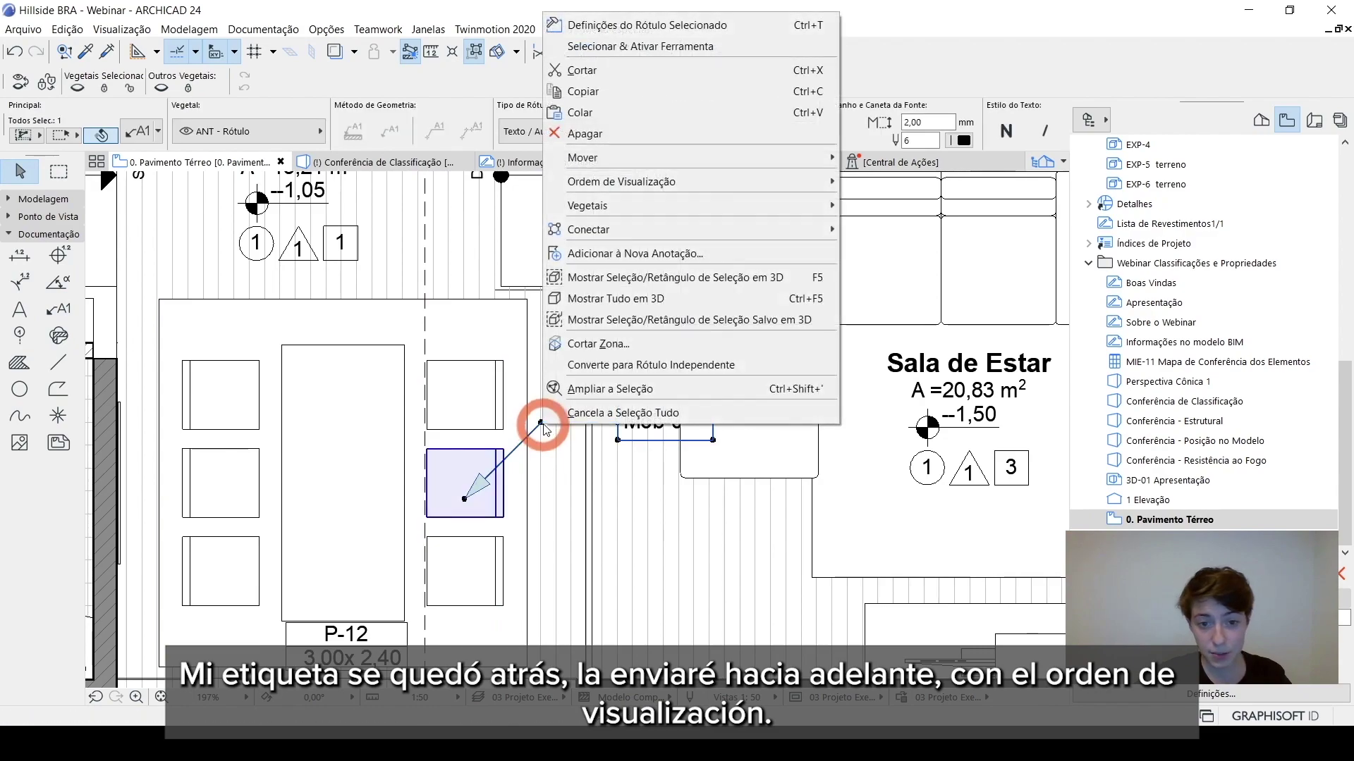
pyautogui.moveTo(657, 187)
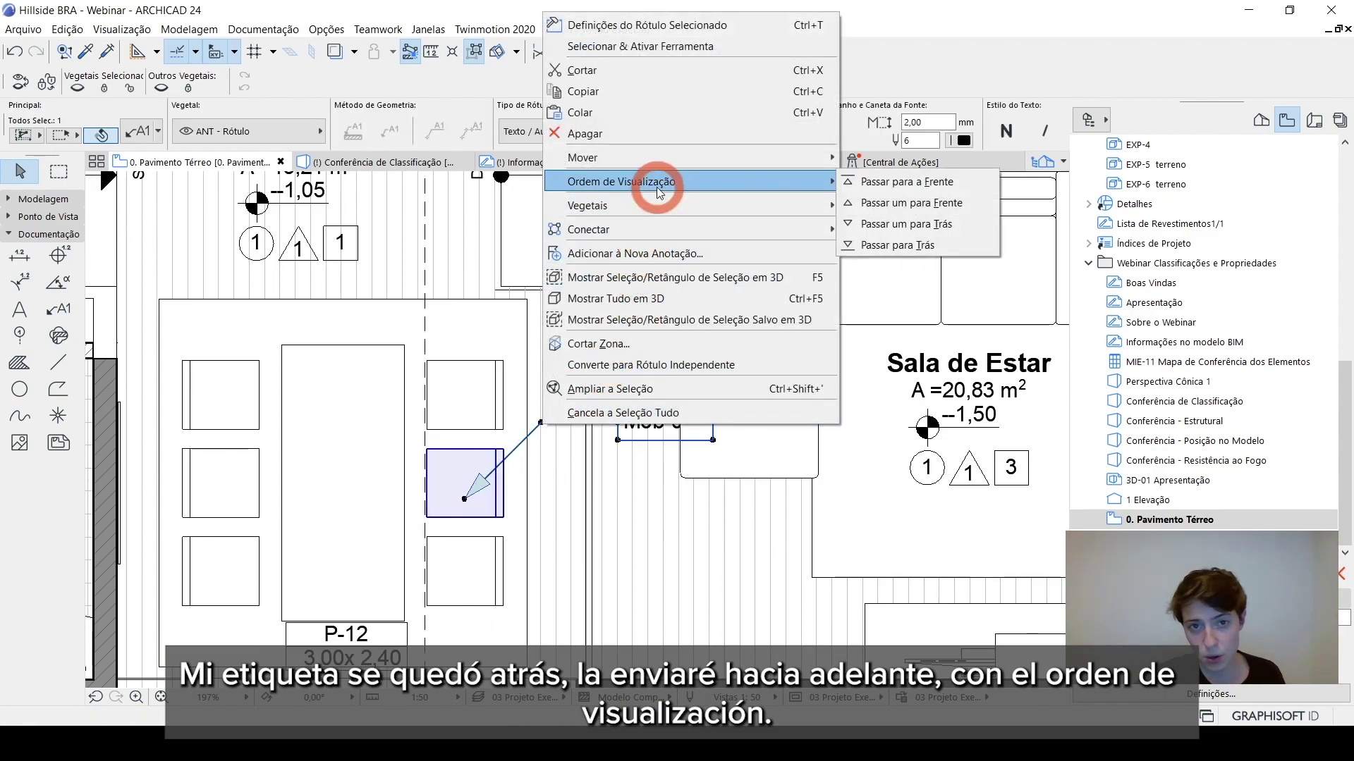
pyautogui.click(880, 183)
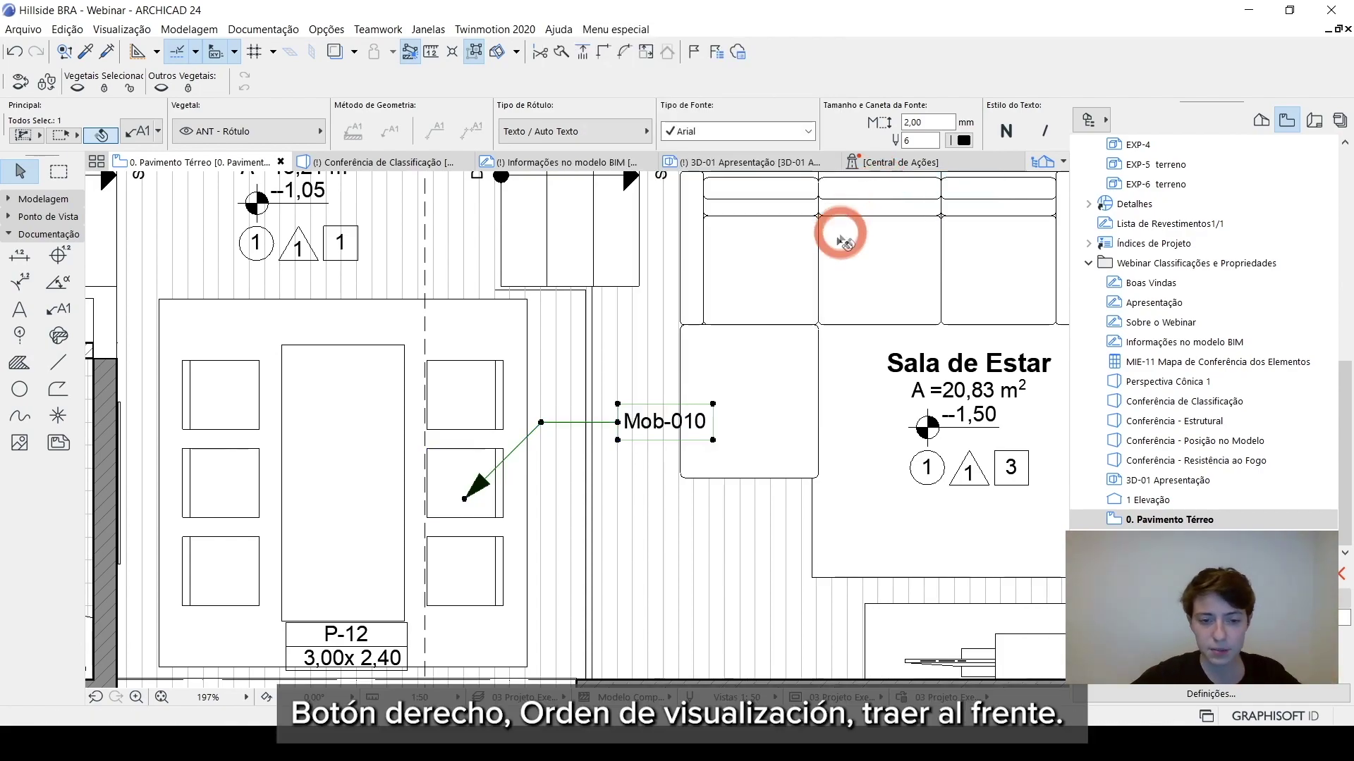
pyautogui.click(564, 438)
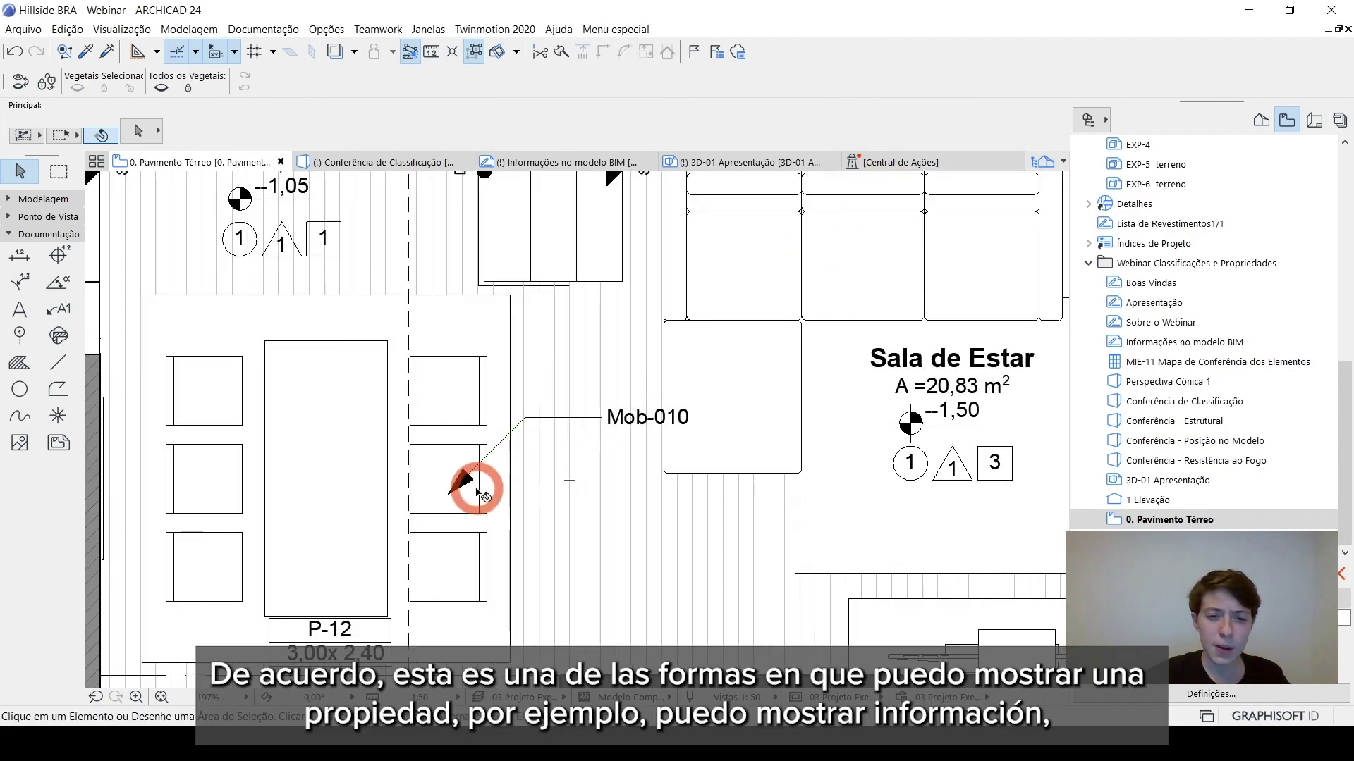
# Open the text of the middle chair's label to check its autotext, and close it without editing.
pyautogui.scroll(-1, 467, 501)
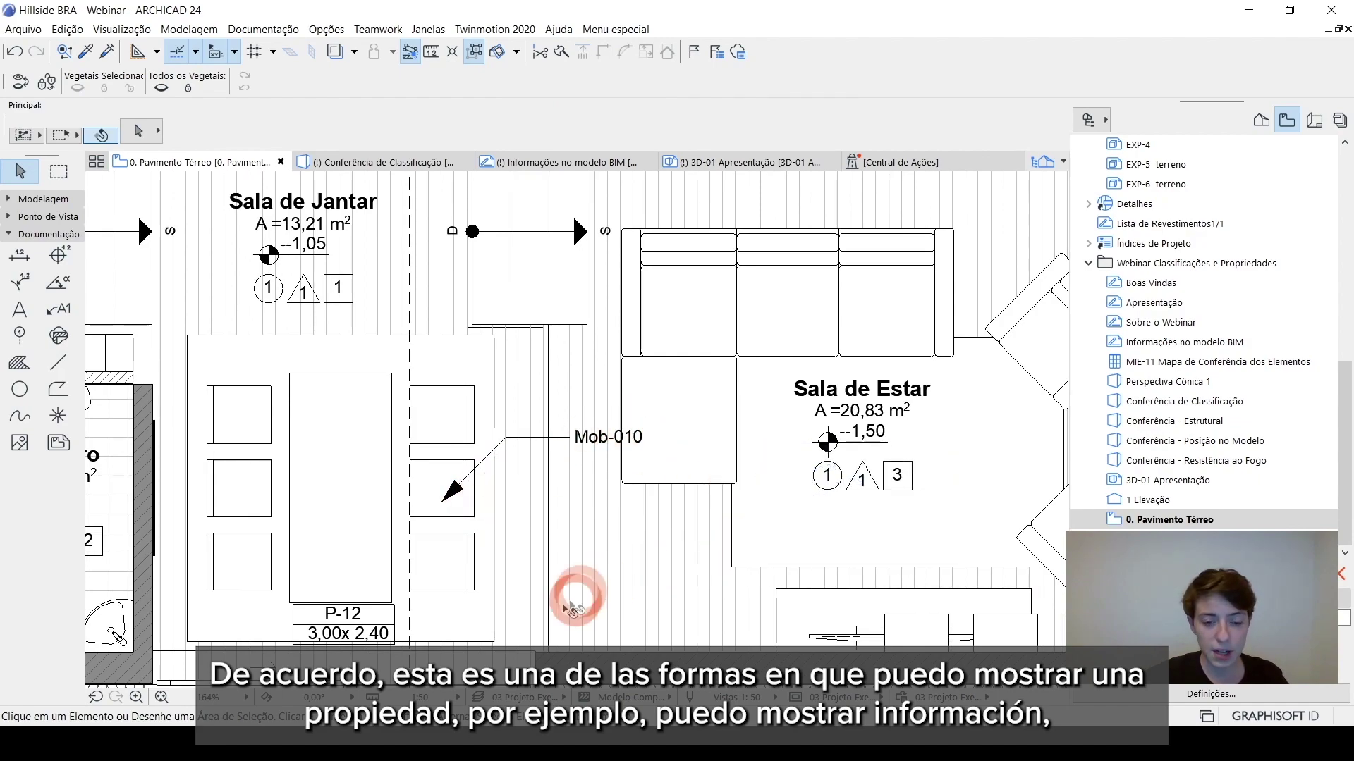
pyautogui.click(593, 444)
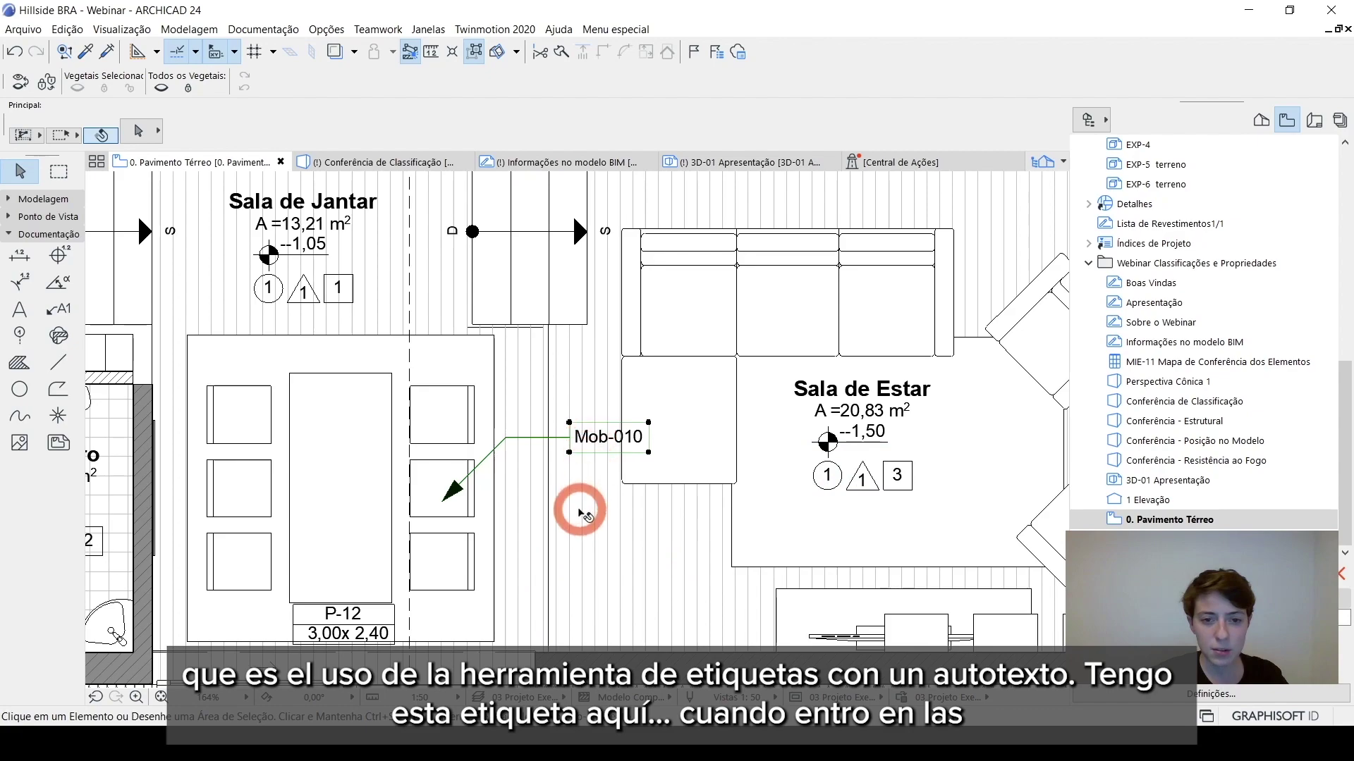
pyautogui.keyDown('shift'); pyautogui.hscroll(-1, 565, 553); pyautogui.keyUp('shift')
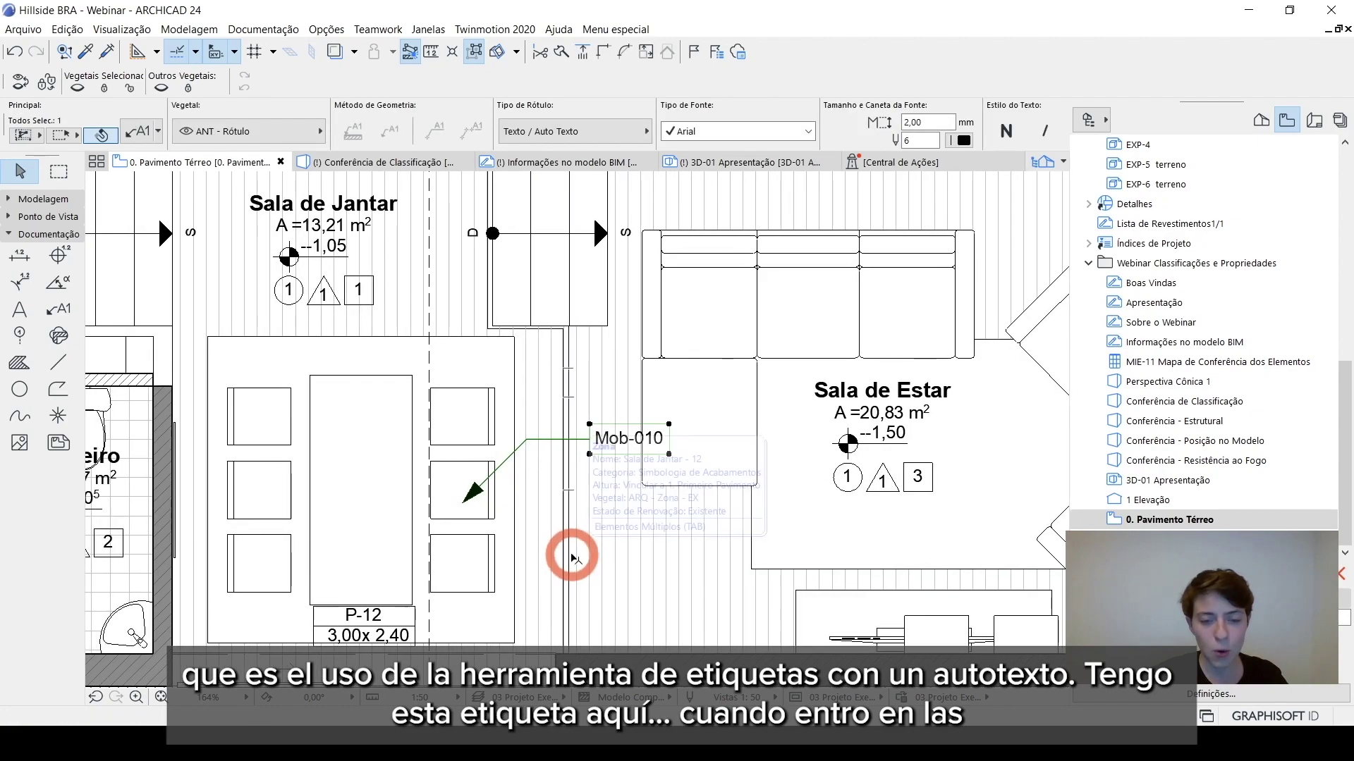
pyautogui.doubleClick(614, 443)
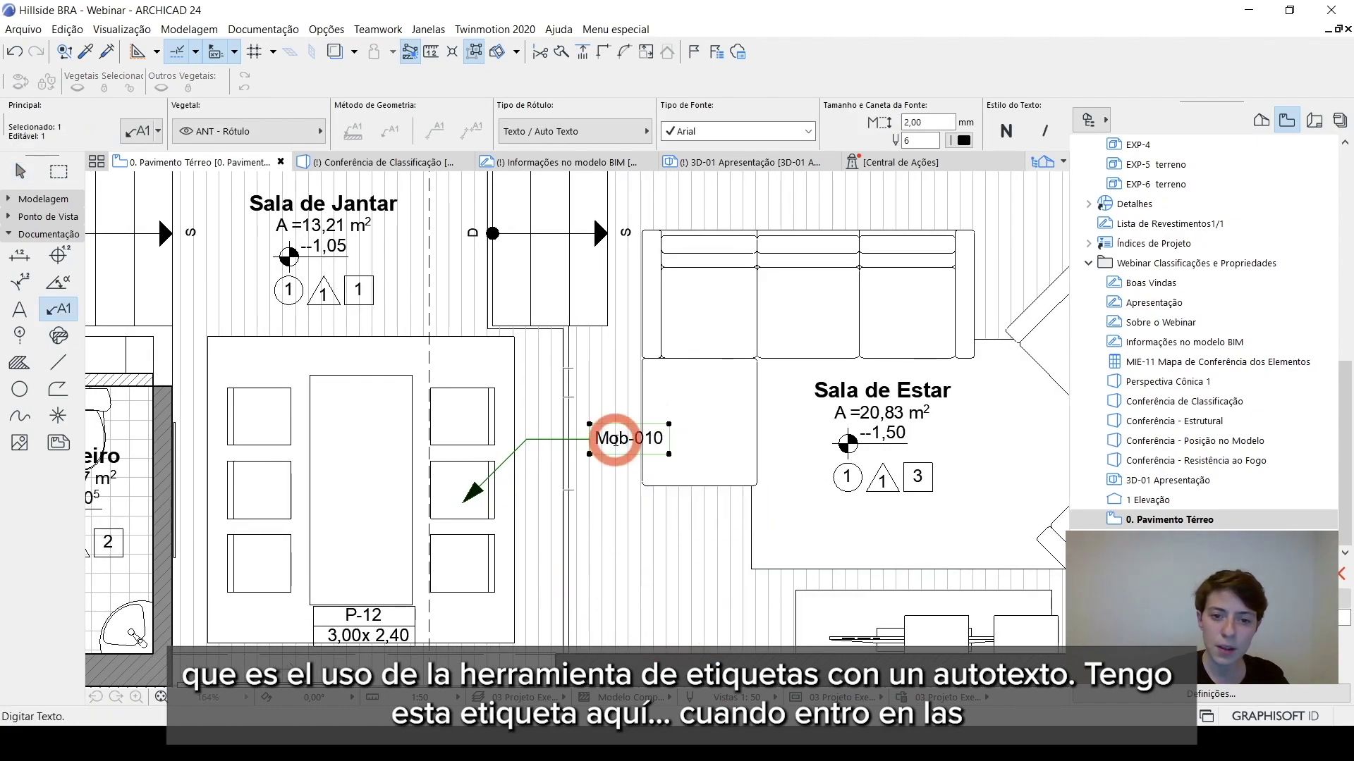
pyautogui.click(666, 443)
pyautogui.click(694, 434)
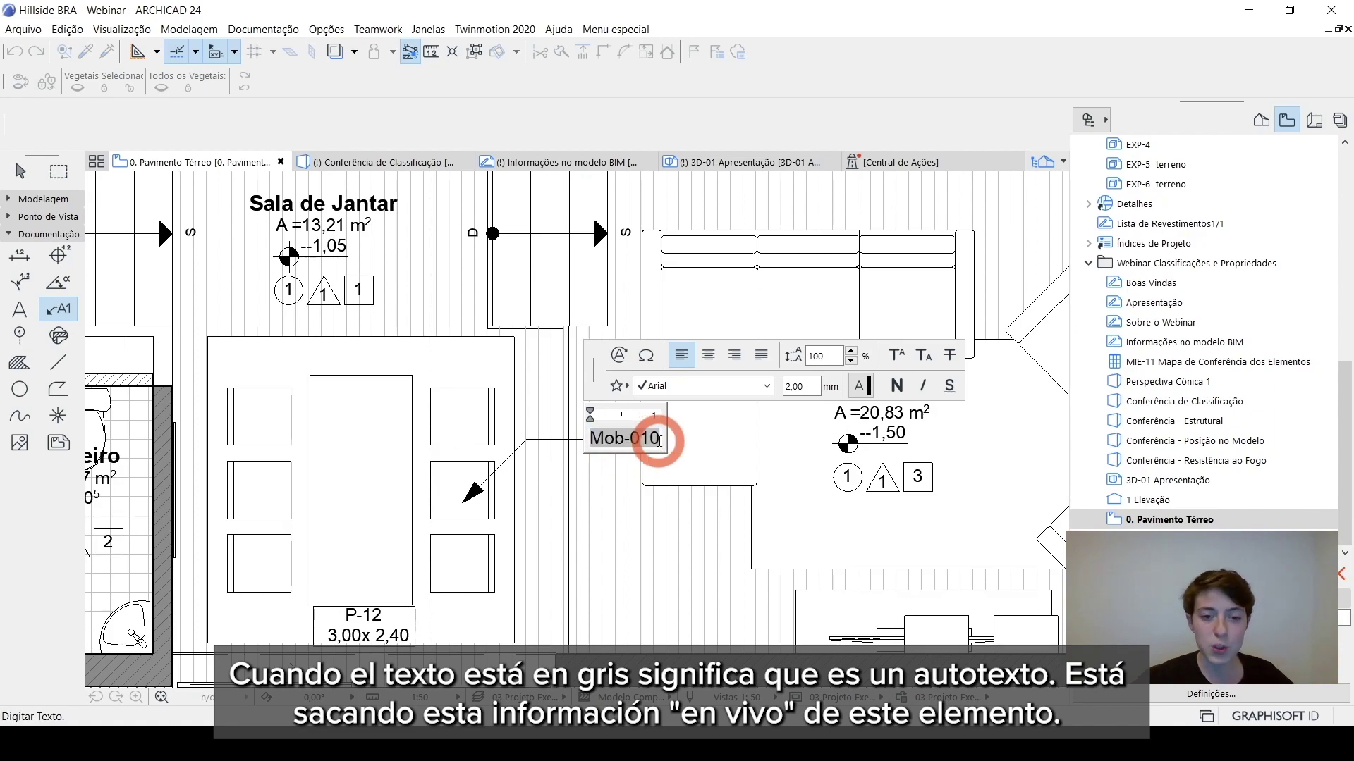
pyautogui.click(597, 523)
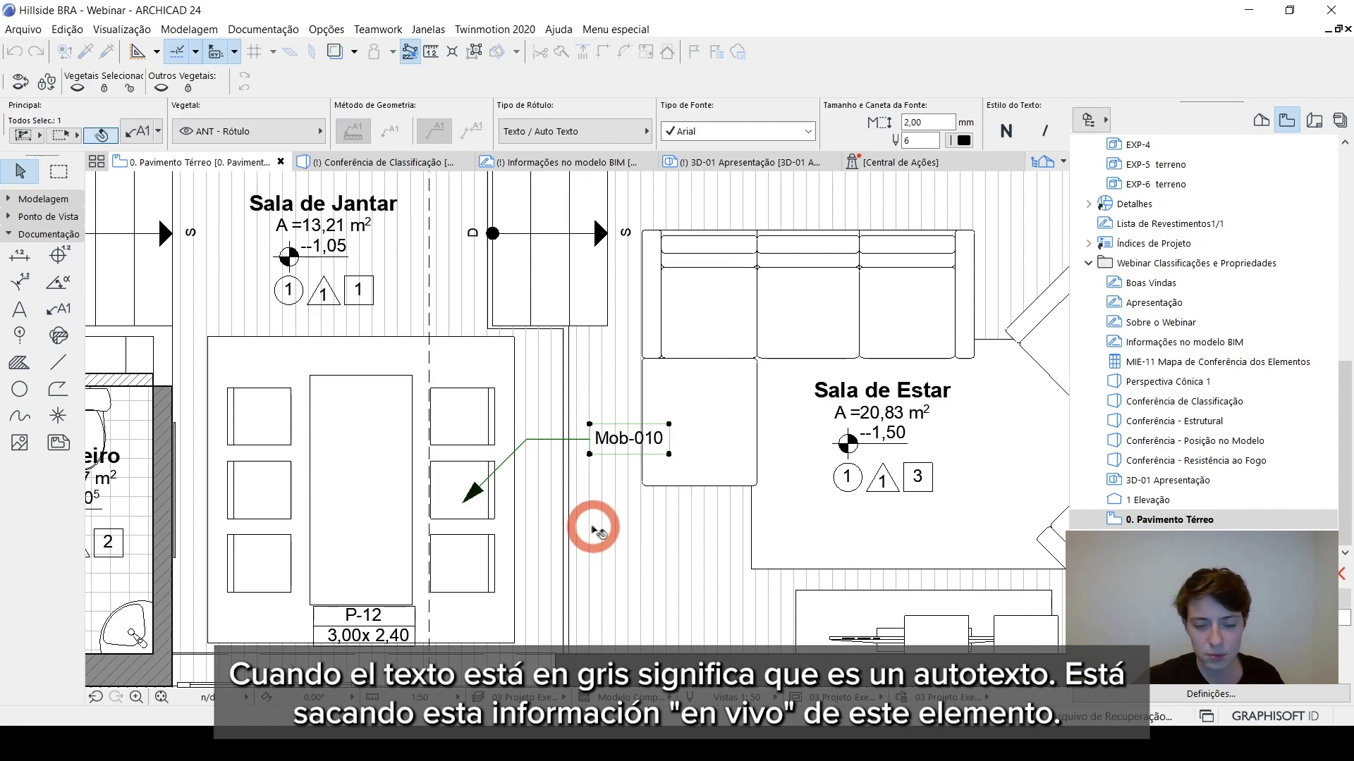
# Change the ID of the labelled middle dining chair to Mob-040.
pyautogui.click(460, 497)
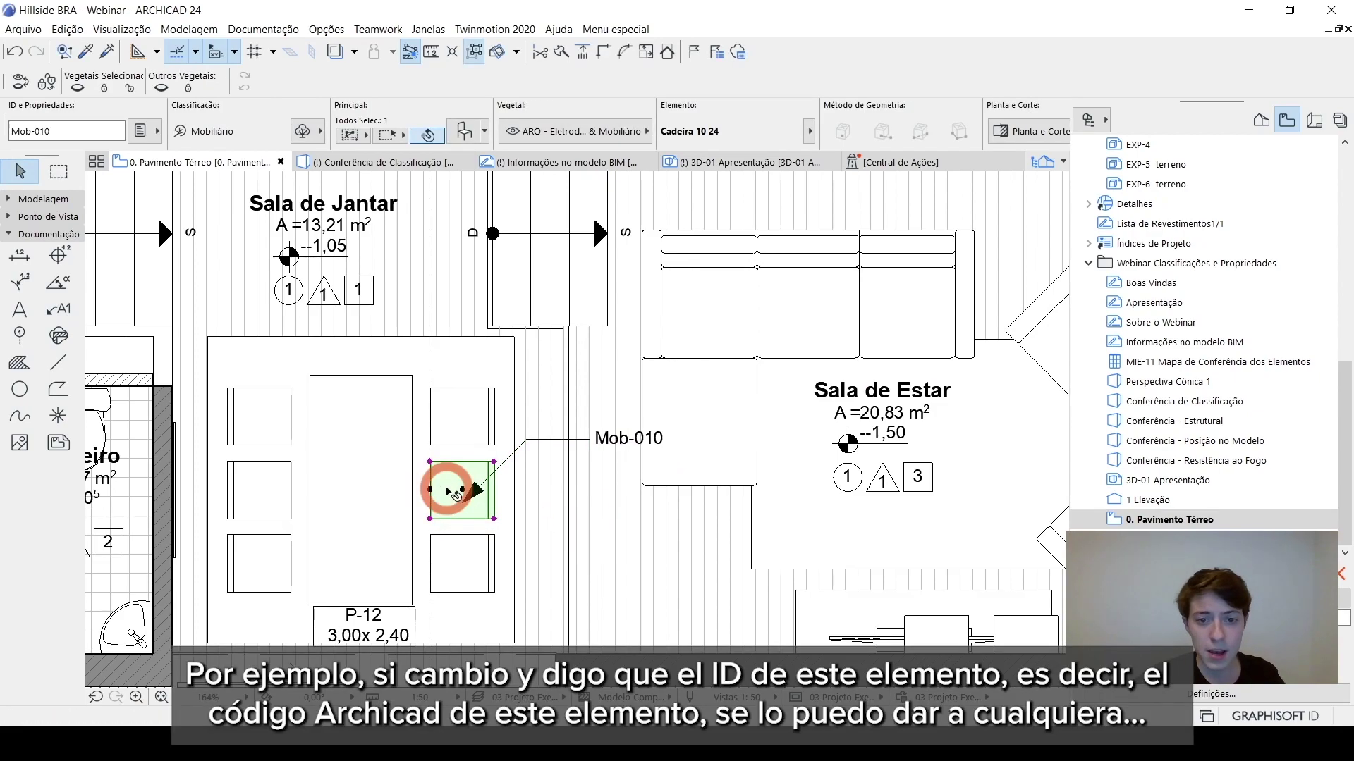
pyautogui.click(90, 129)
pyautogui.tripleClick(73, 132)
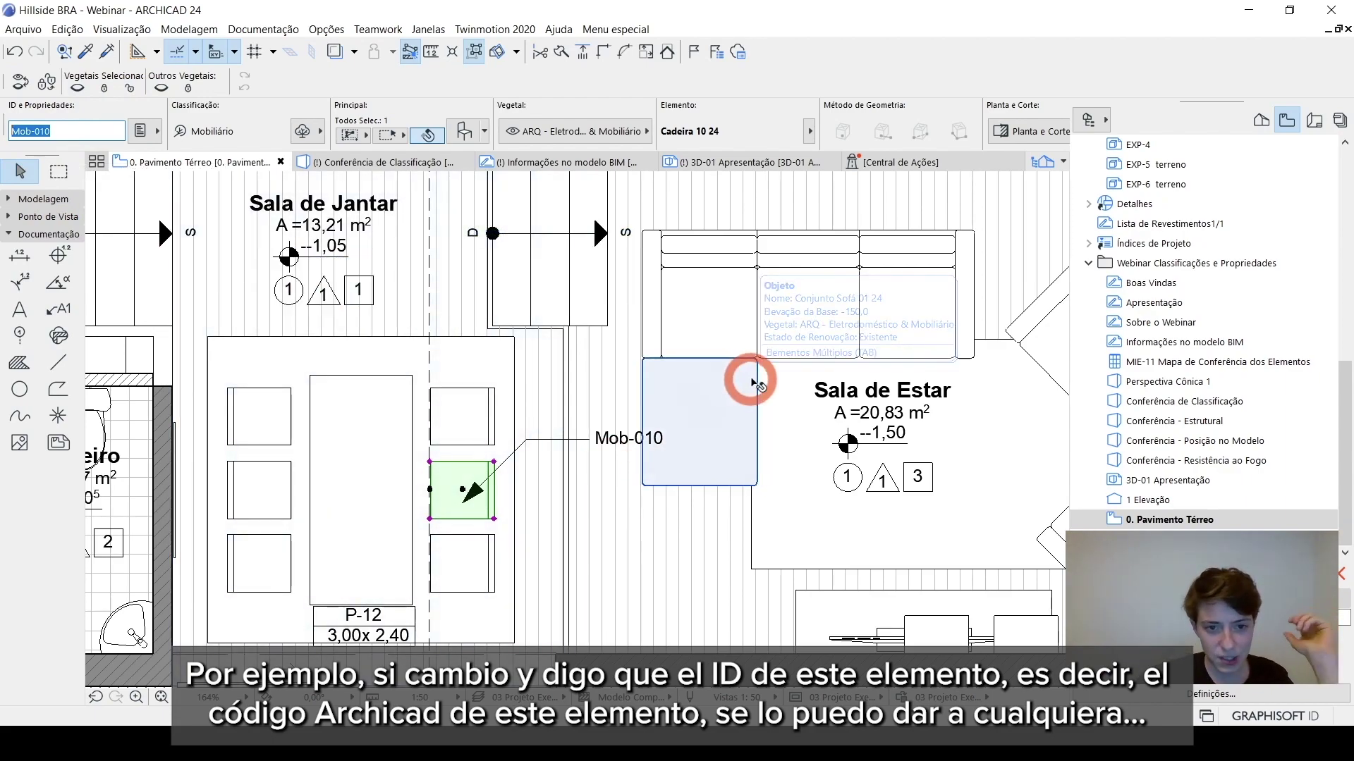
pyautogui.moveTo(620, 378); pyautogui.dragTo(575, 419, button='middle')
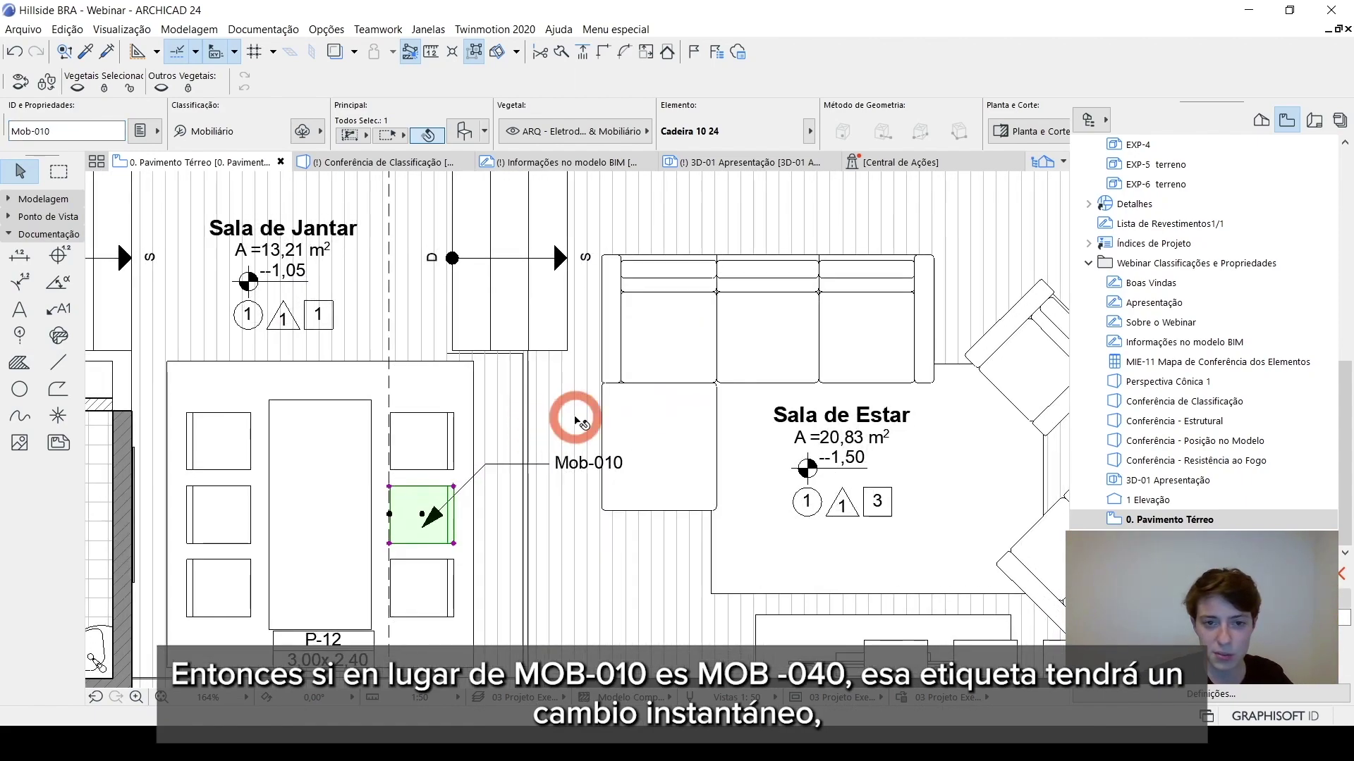
pyautogui.doubleClick(32, 133)
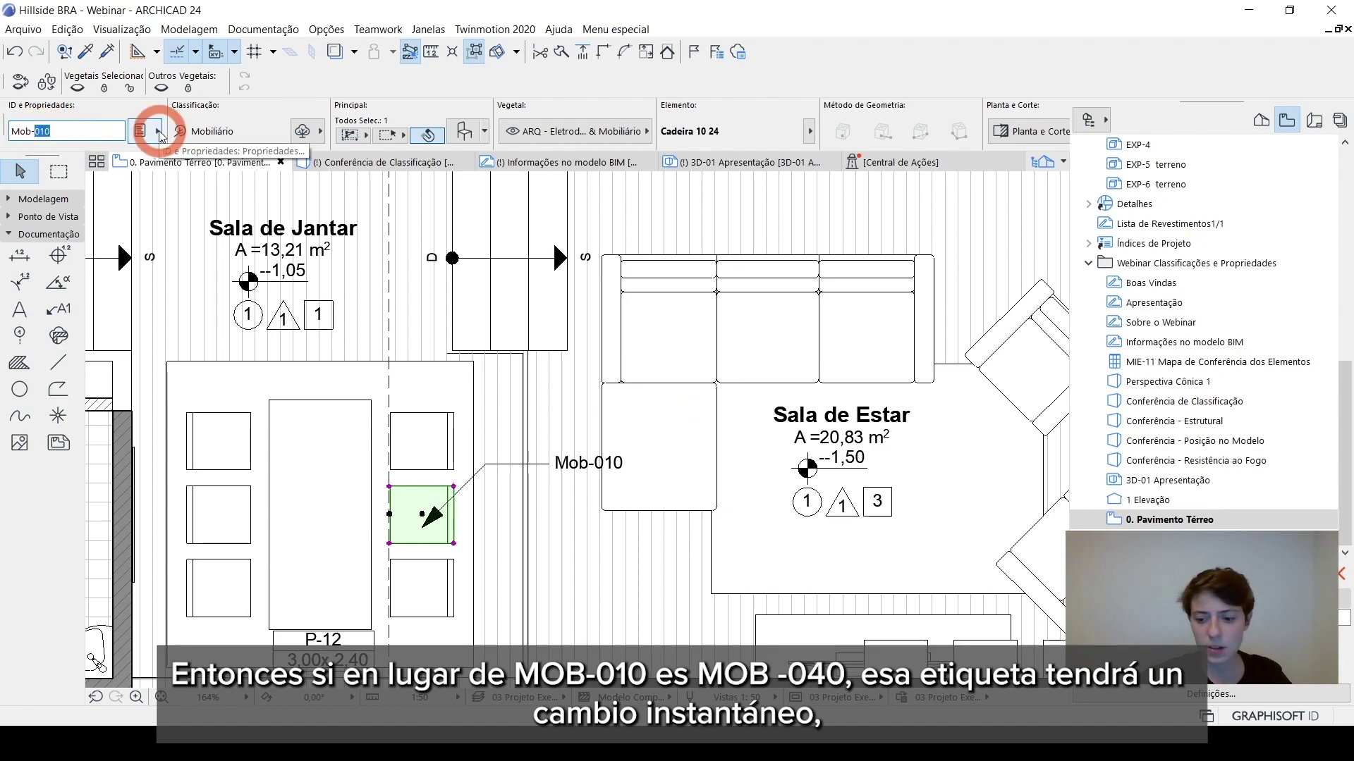
pyautogui.click(553, 442)
pyautogui.click(617, 497)
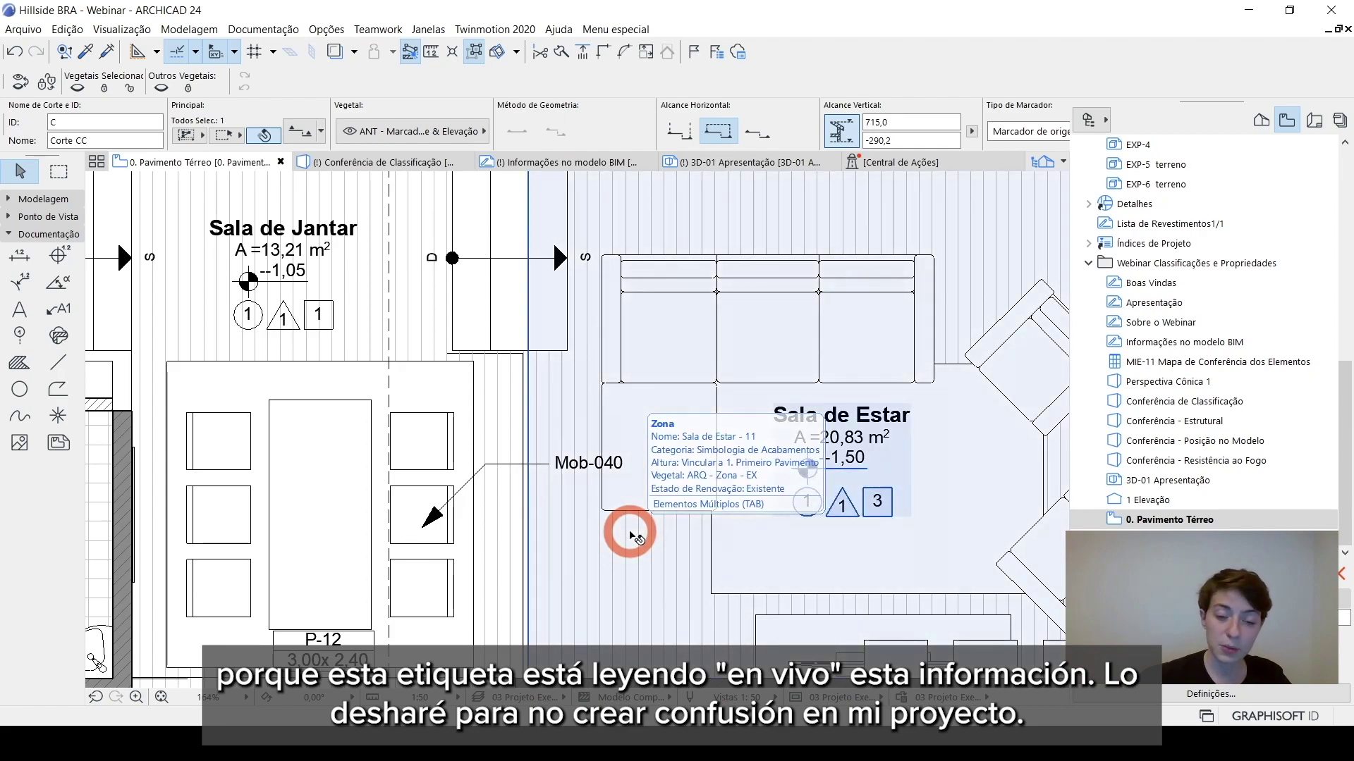
# Undo the last ID change on the labelled middle dining chair.
pyautogui.click(537, 541)
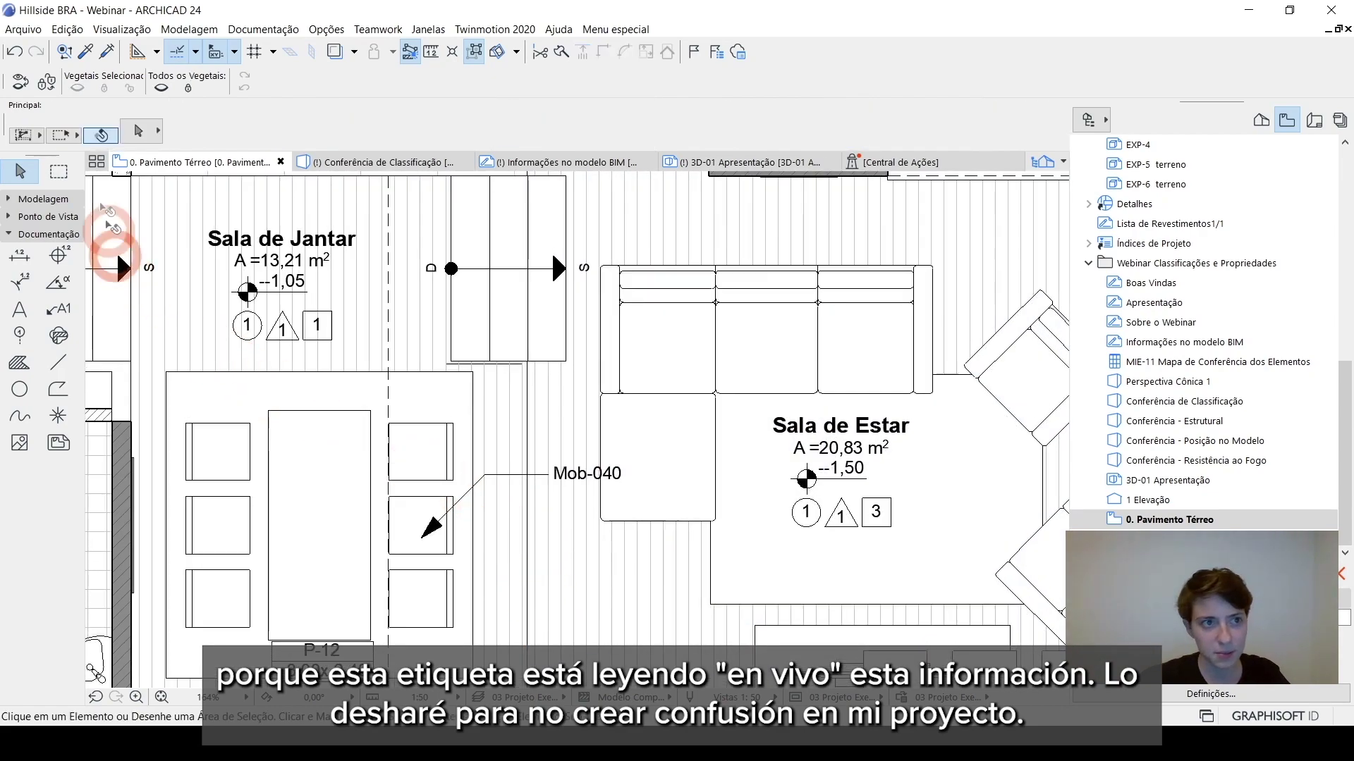
pyautogui.click(15, 52)
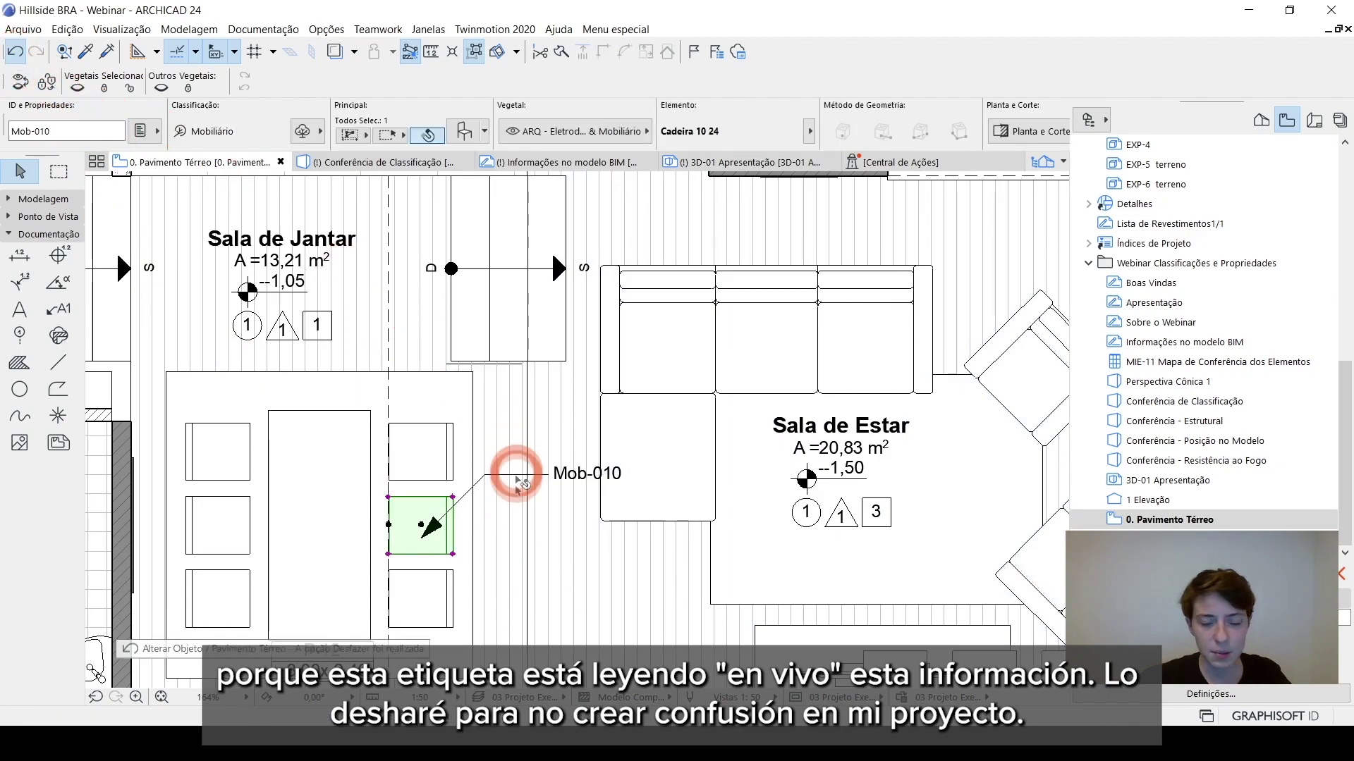
pyautogui.scroll(-2, 452, 517)
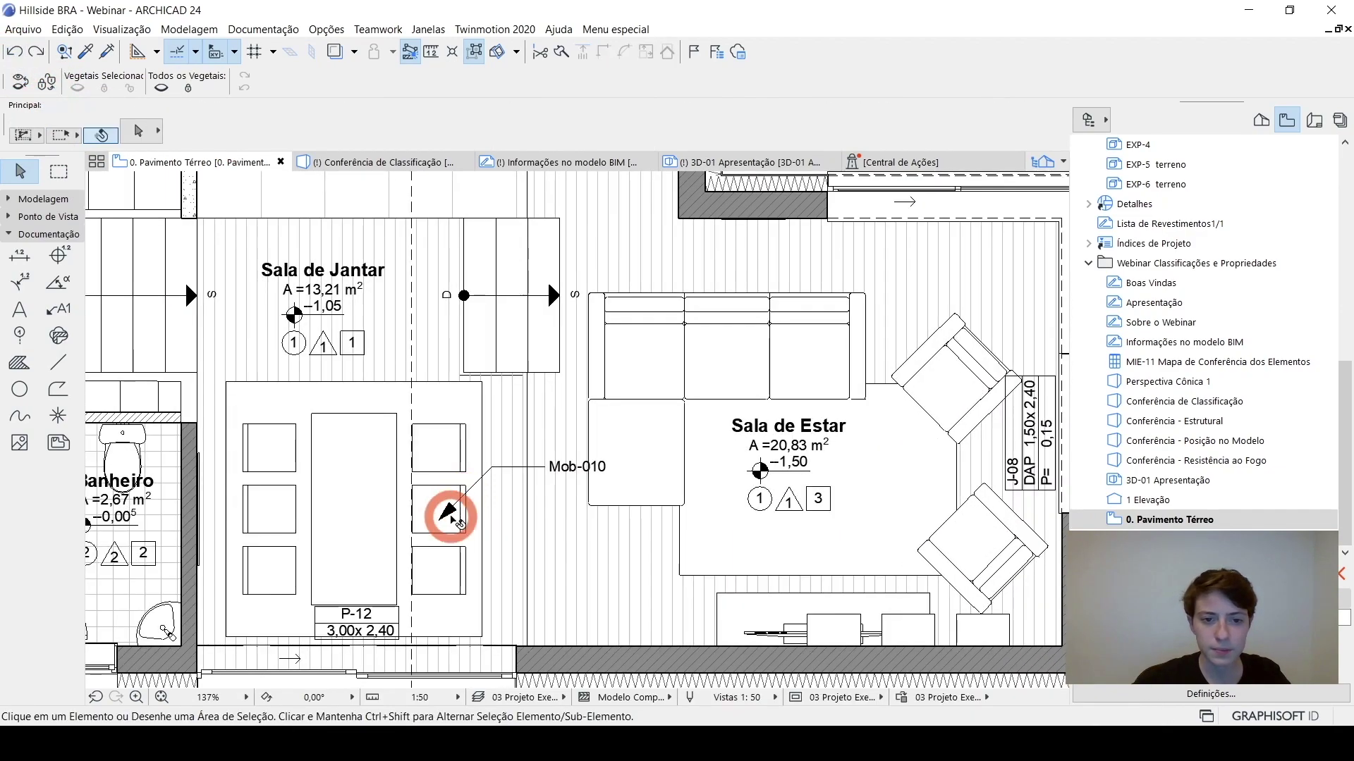
# Open the text of the middle chair's label and add an empty second line below the ID.
pyautogui.click(578, 479)
pyautogui.scroll(5, 577, 474)
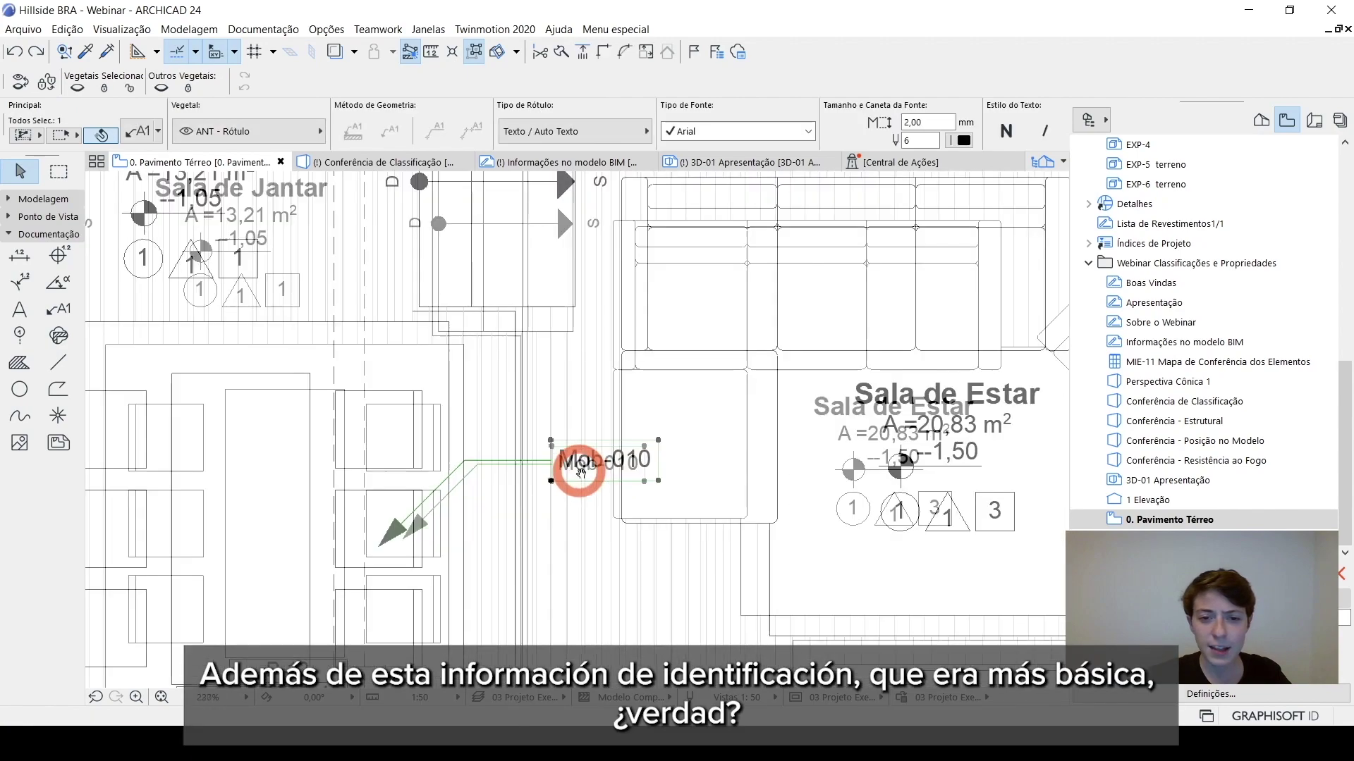
pyautogui.doubleClick(580, 459)
pyautogui.click(648, 455)
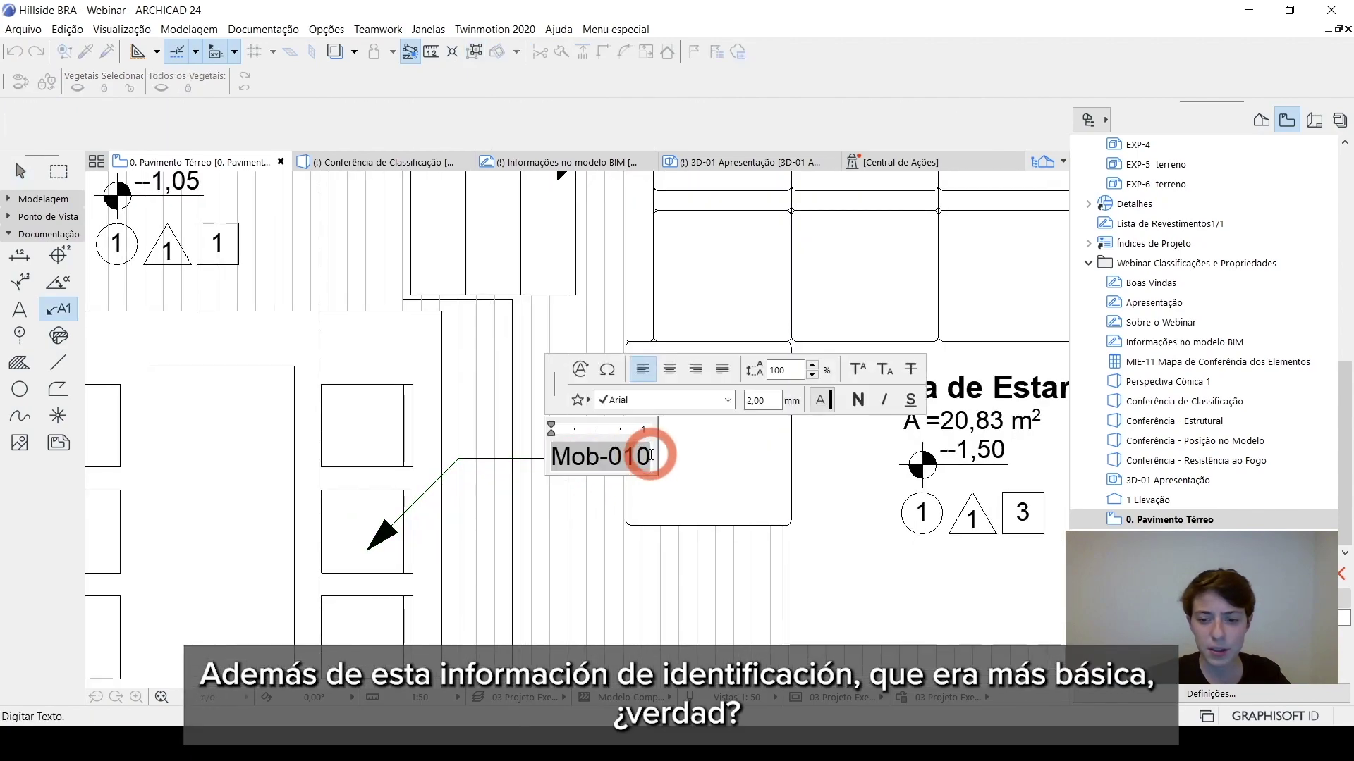
pyautogui.press('Return')
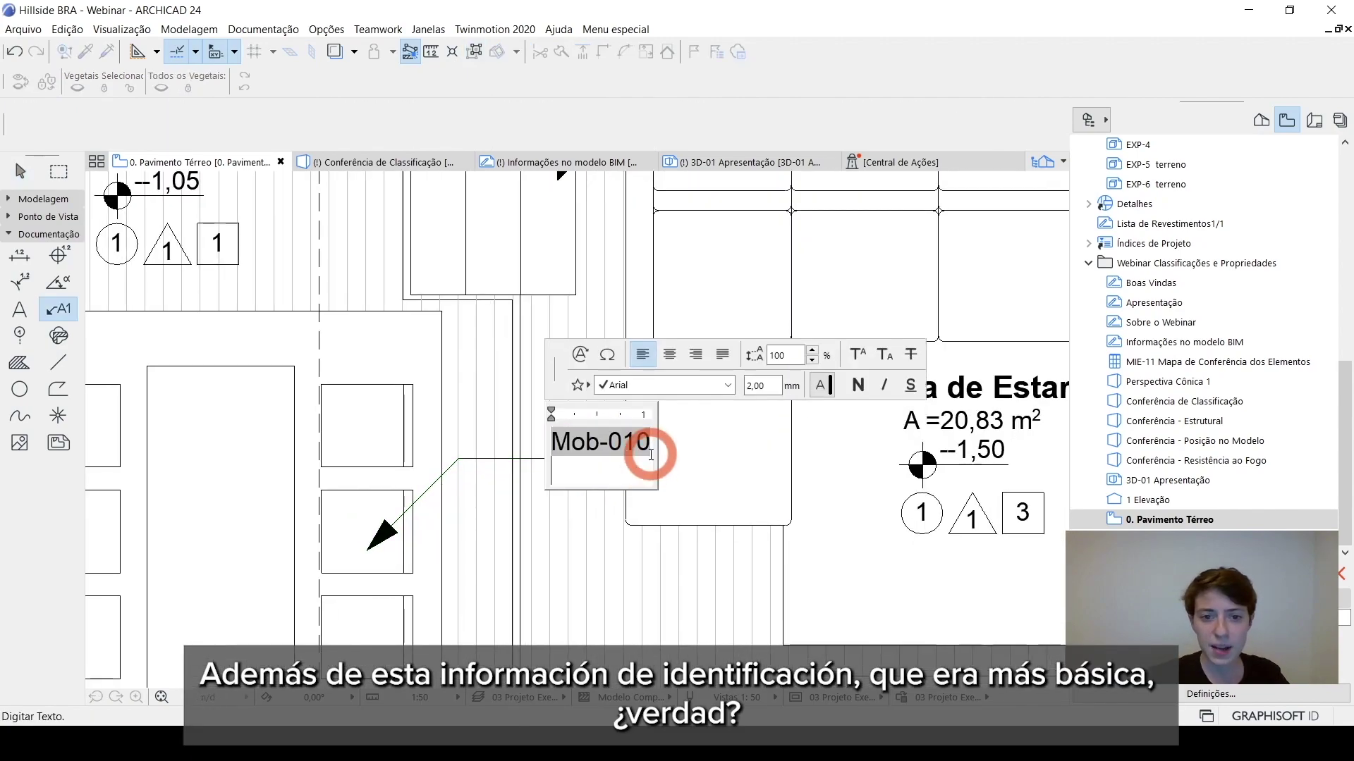
pyautogui.click(580, 357)
pyautogui.click(577, 357)
pyautogui.click(583, 457)
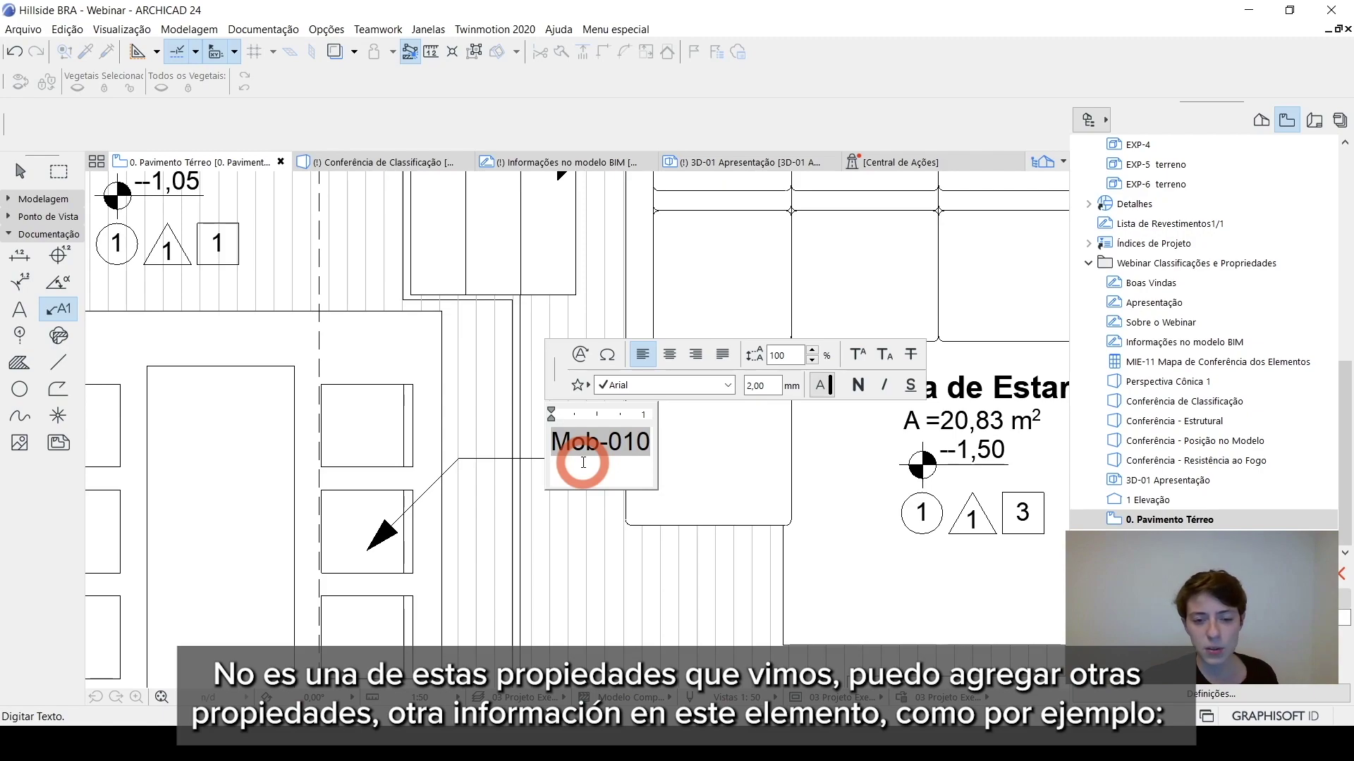
pyautogui.click(568, 497)
pyautogui.click(611, 455)
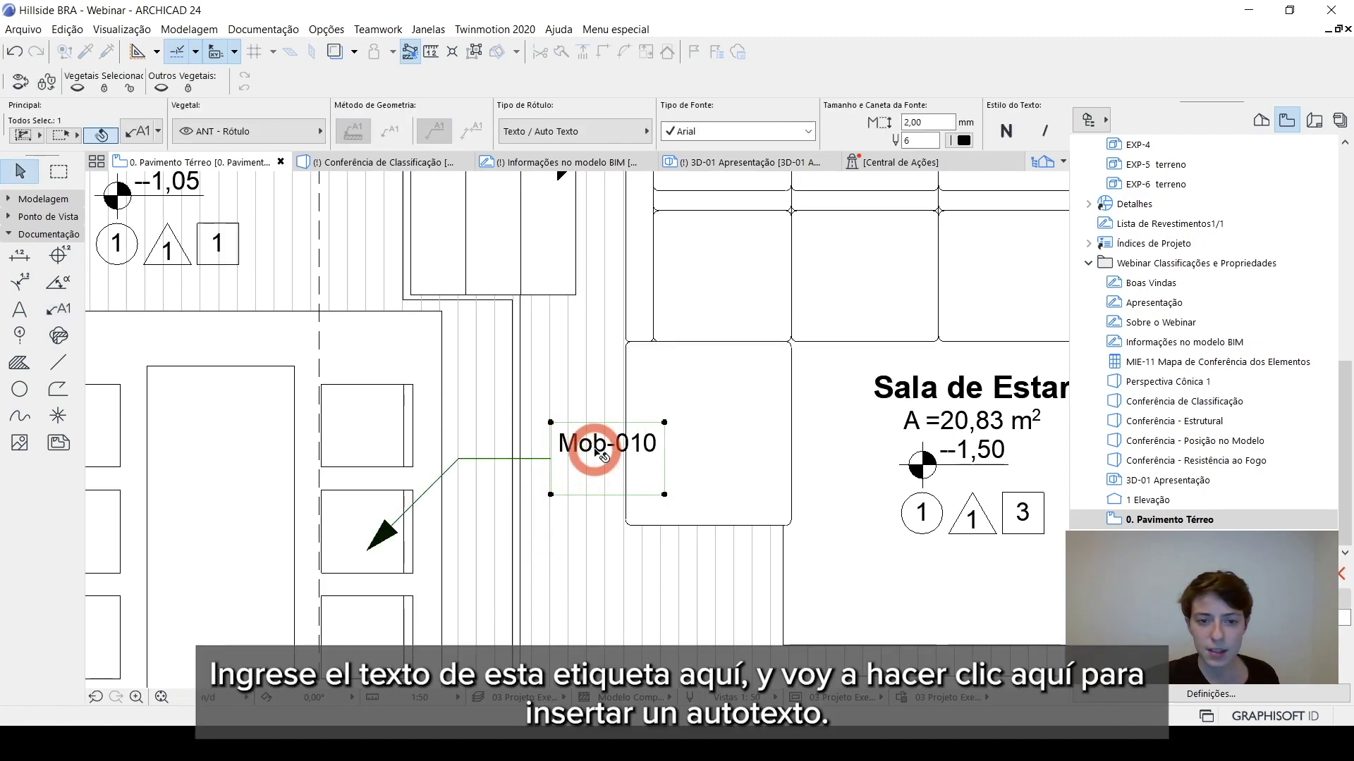
pyautogui.doubleClick(596, 449)
pyautogui.click(582, 468)
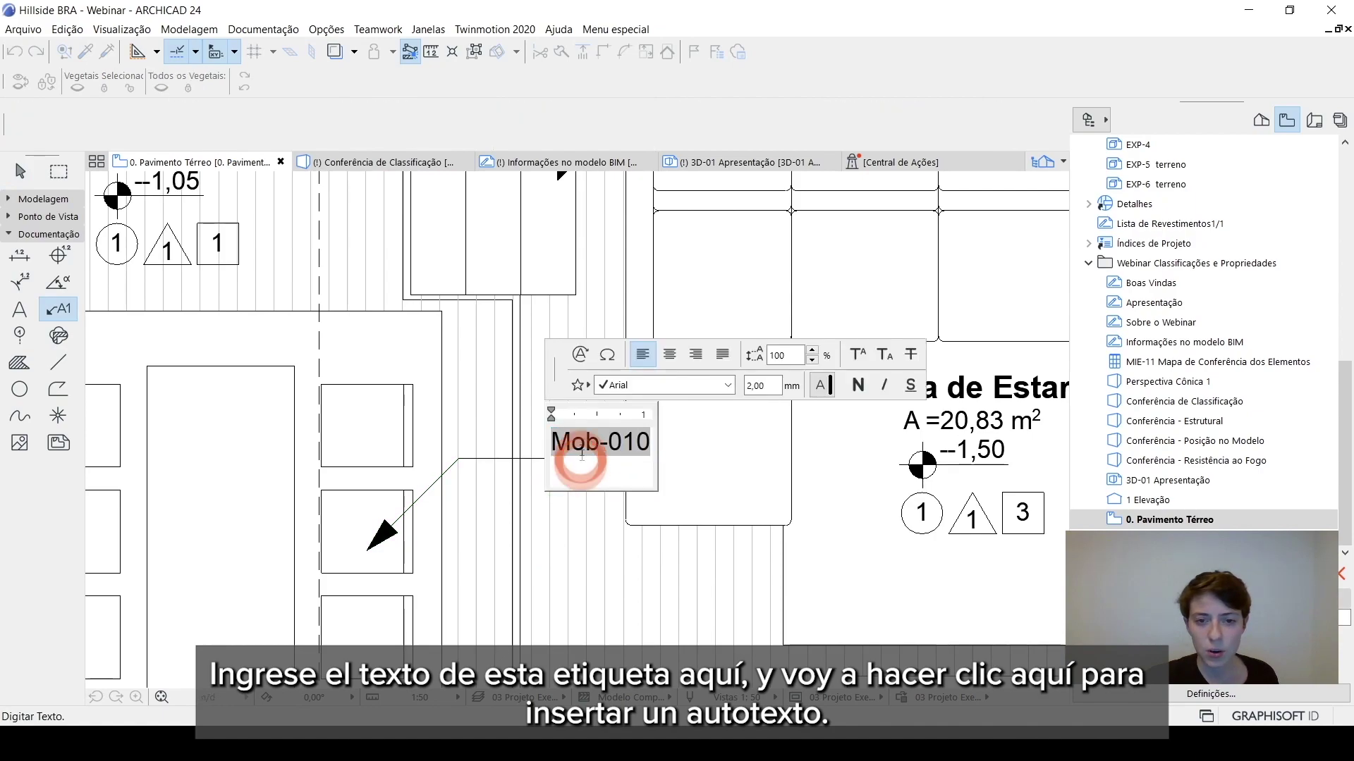
# Open the autotext list for the label's empty line and review its categories from Detalhes do Projeto to Propriedades.
pyautogui.click(579, 355)
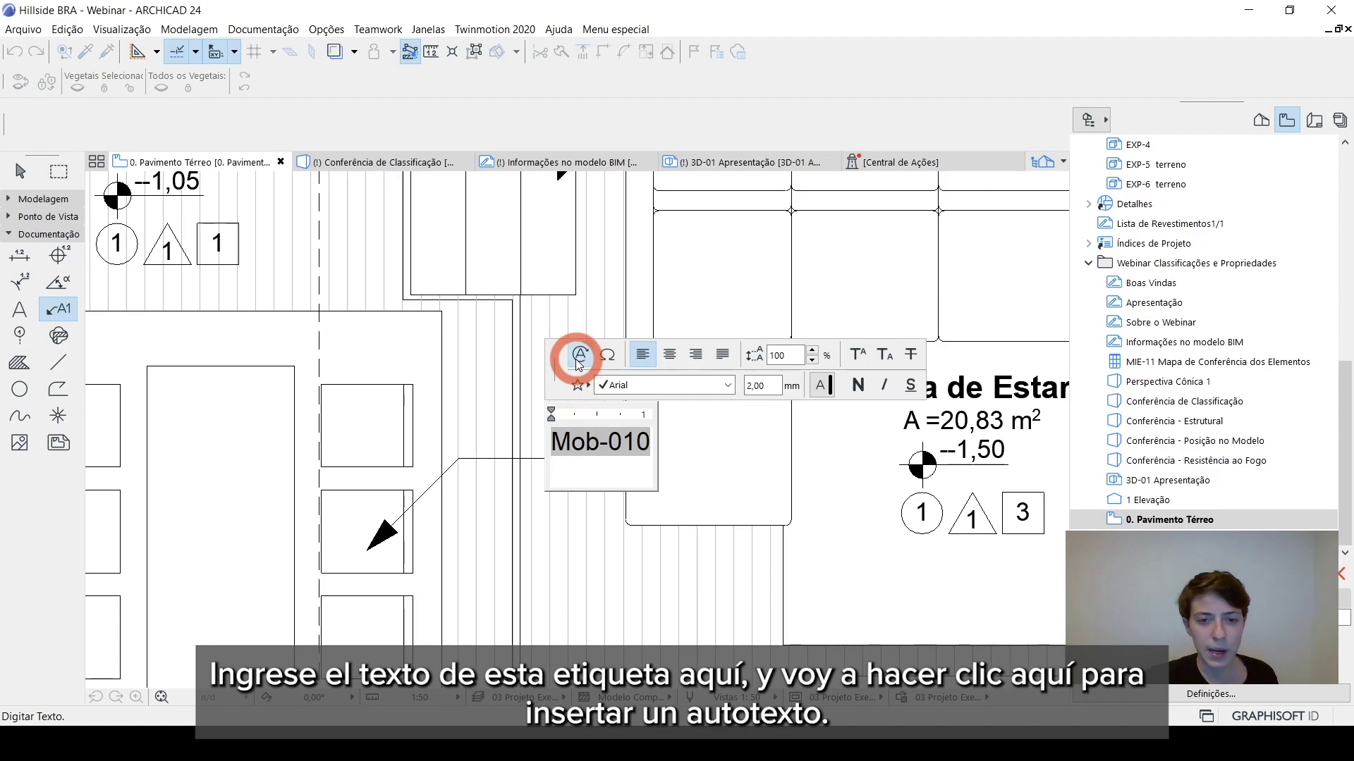
pyautogui.click(579, 358)
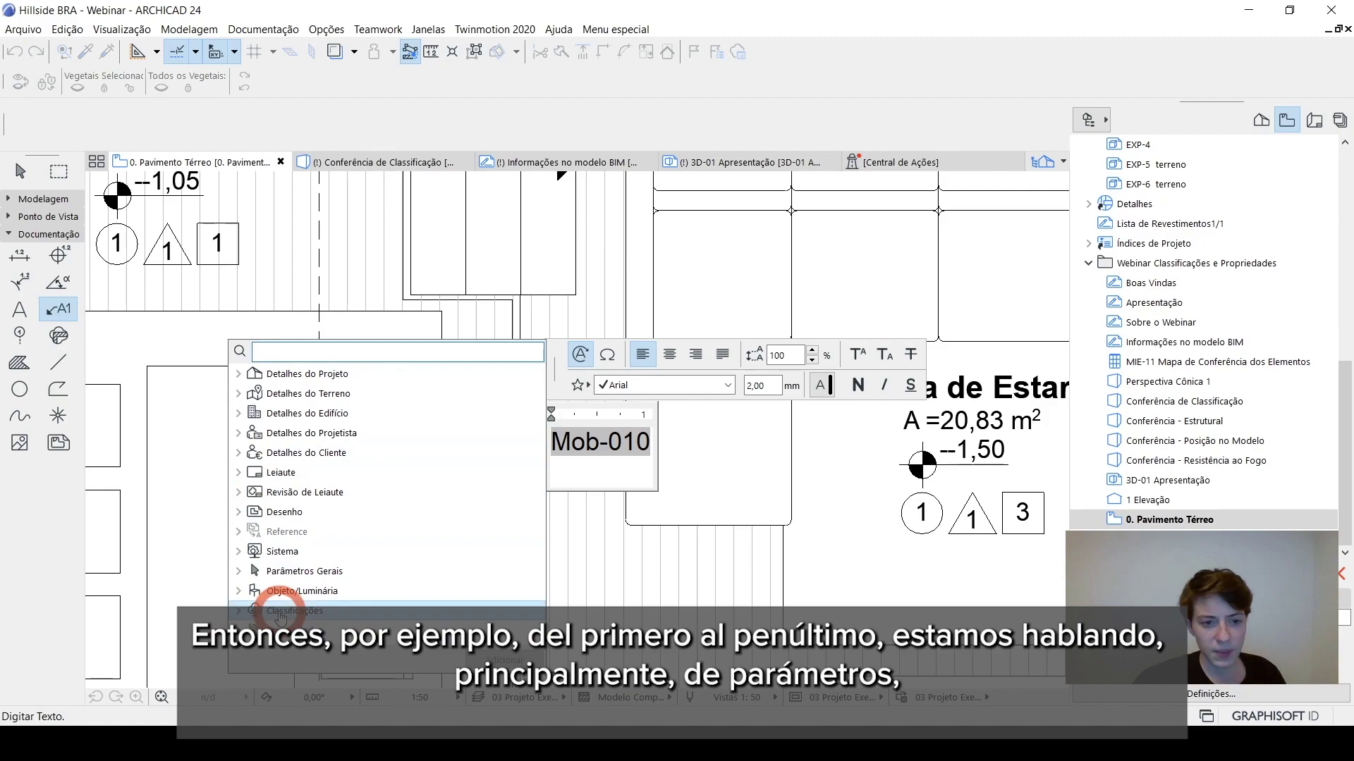
pyautogui.keyDown('shift'); pyautogui.click(340, 382); pyautogui.keyUp('shift')
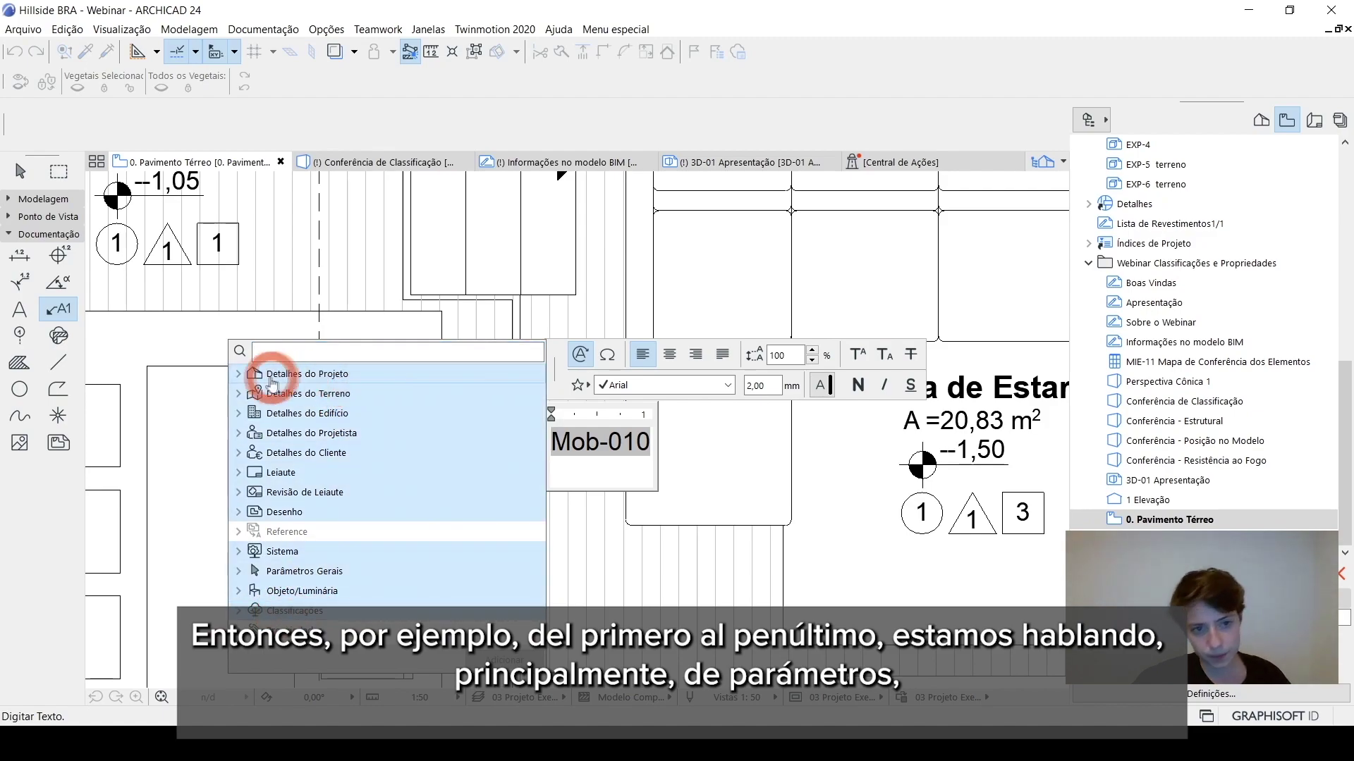
pyautogui.click(299, 652)
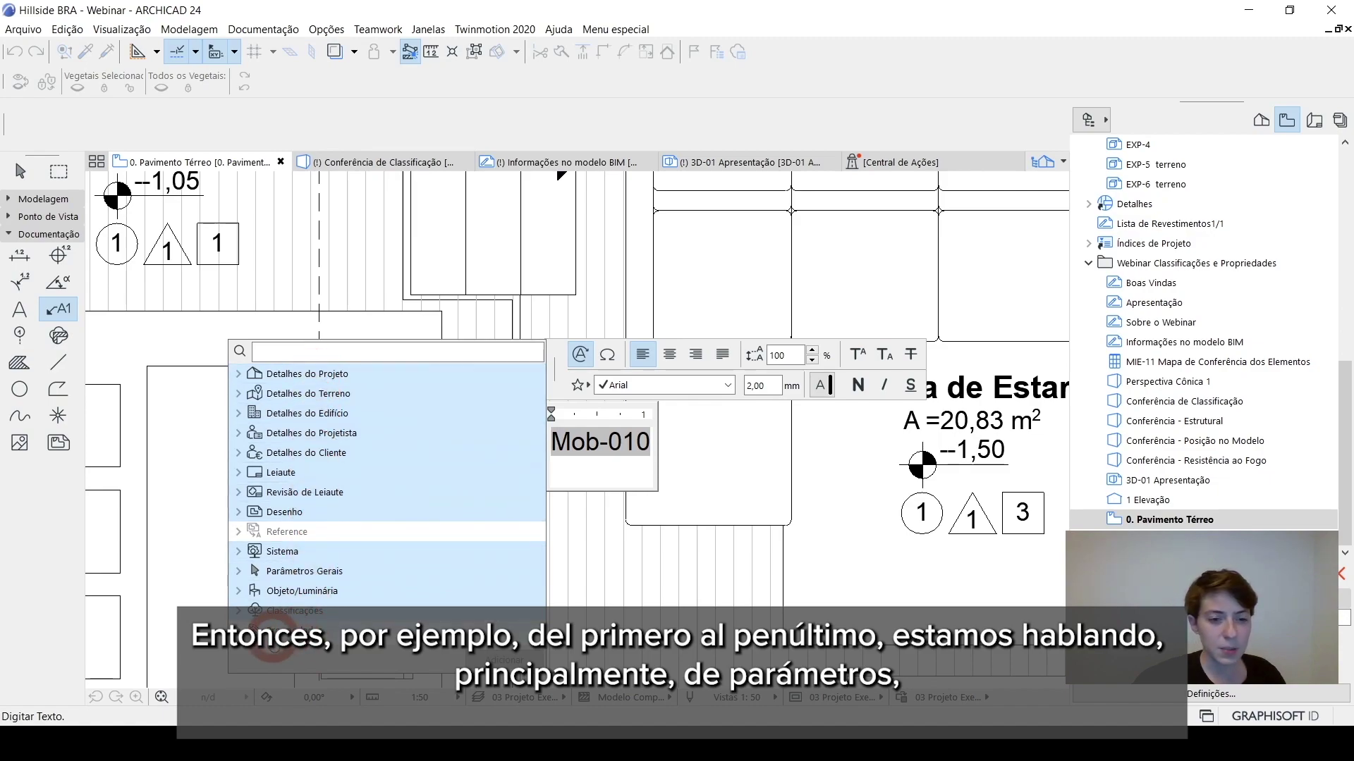
pyautogui.click(275, 632)
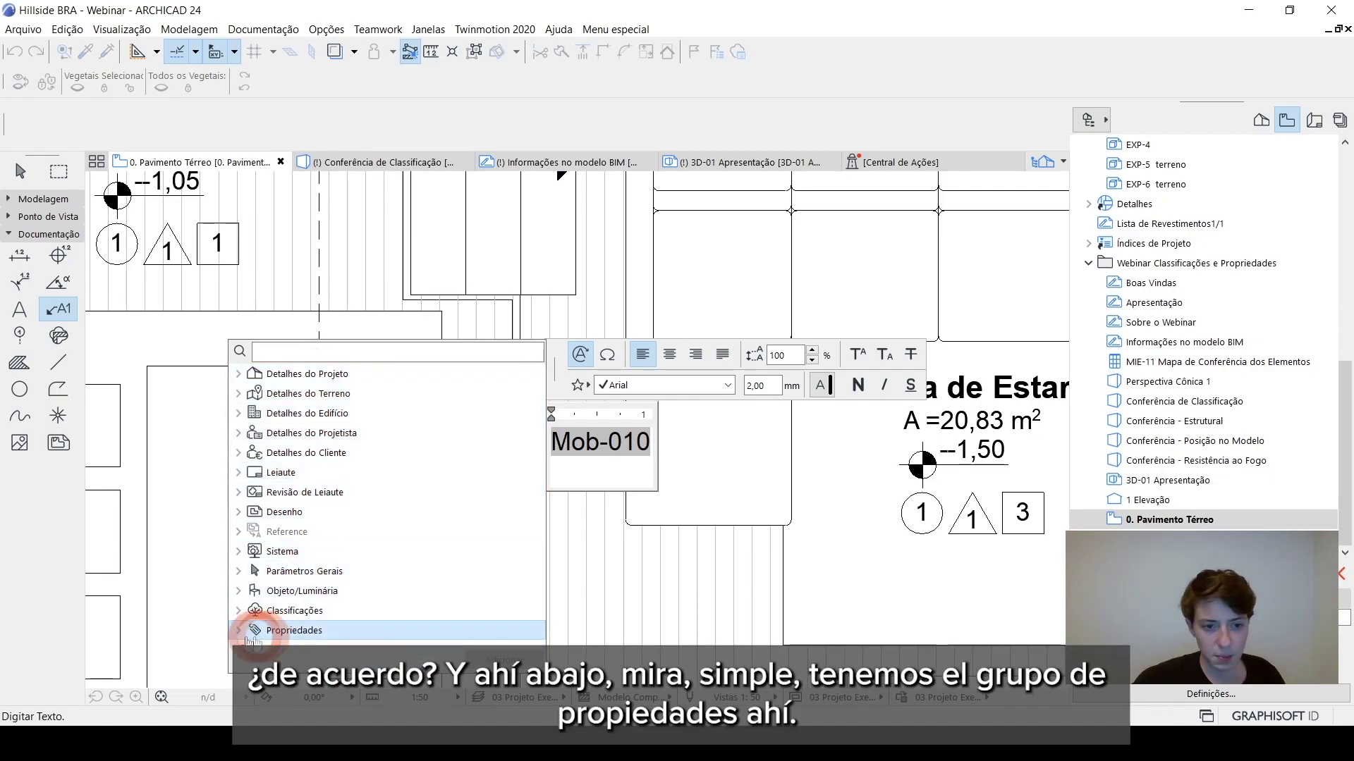
# Insert the Modelo and Valor properties from INFORMAÇÕES DO PRODUTO as autotext on the label's second line.
pyautogui.click(240, 631)
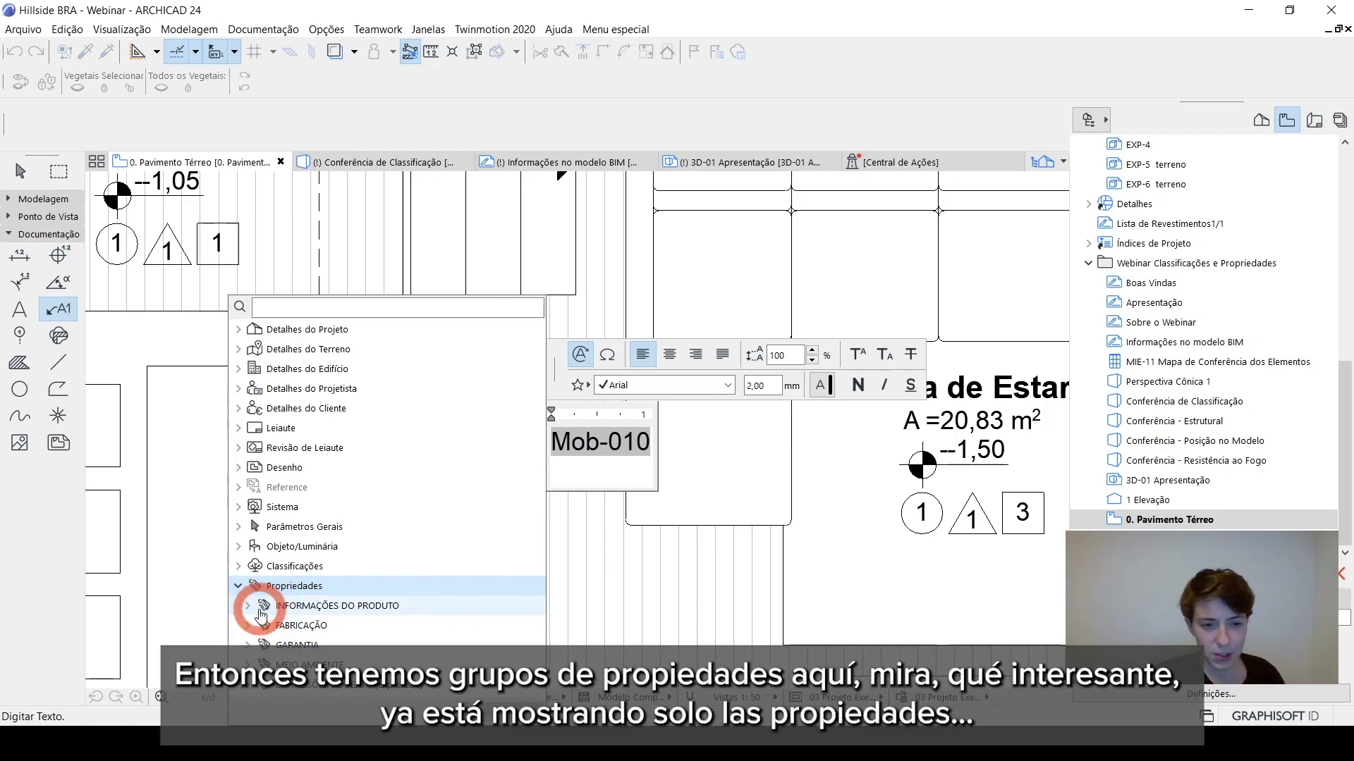
pyautogui.click(319, 677)
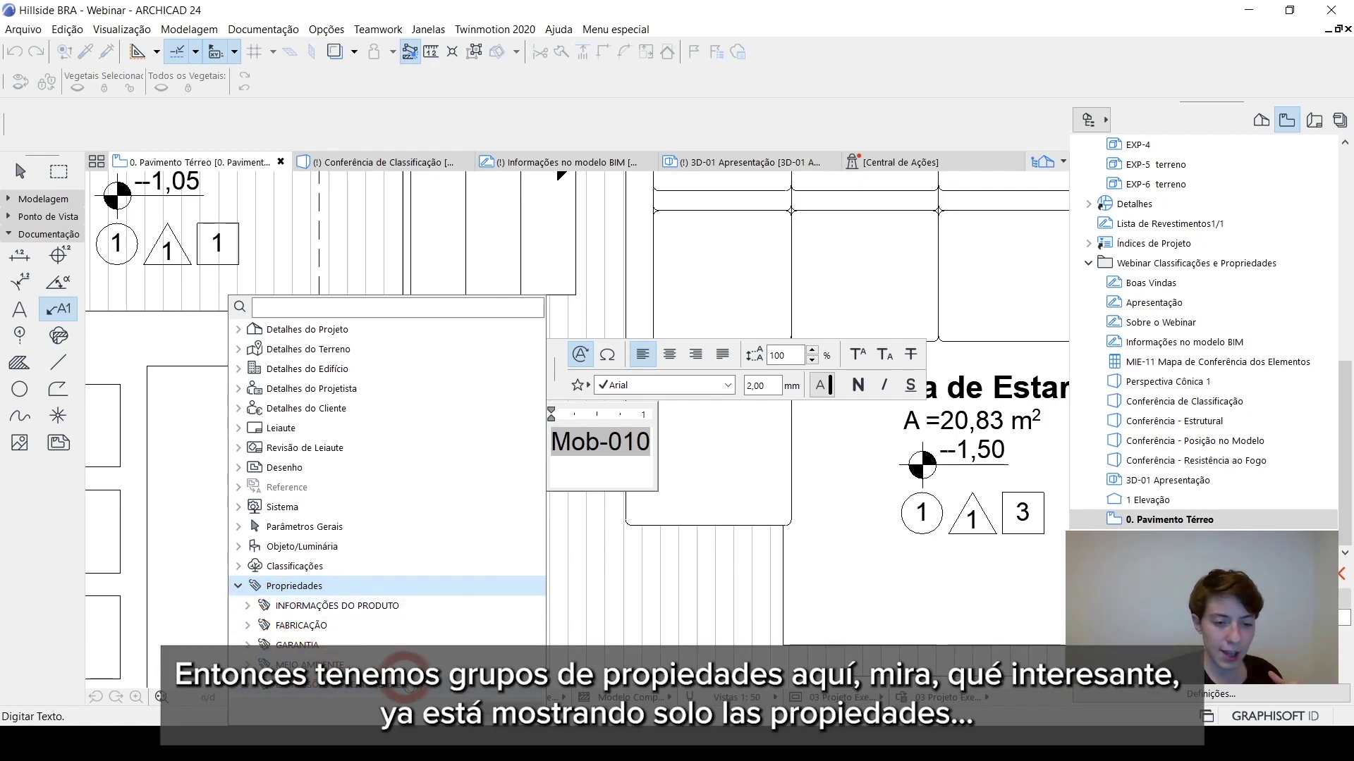
pyautogui.click(245, 611)
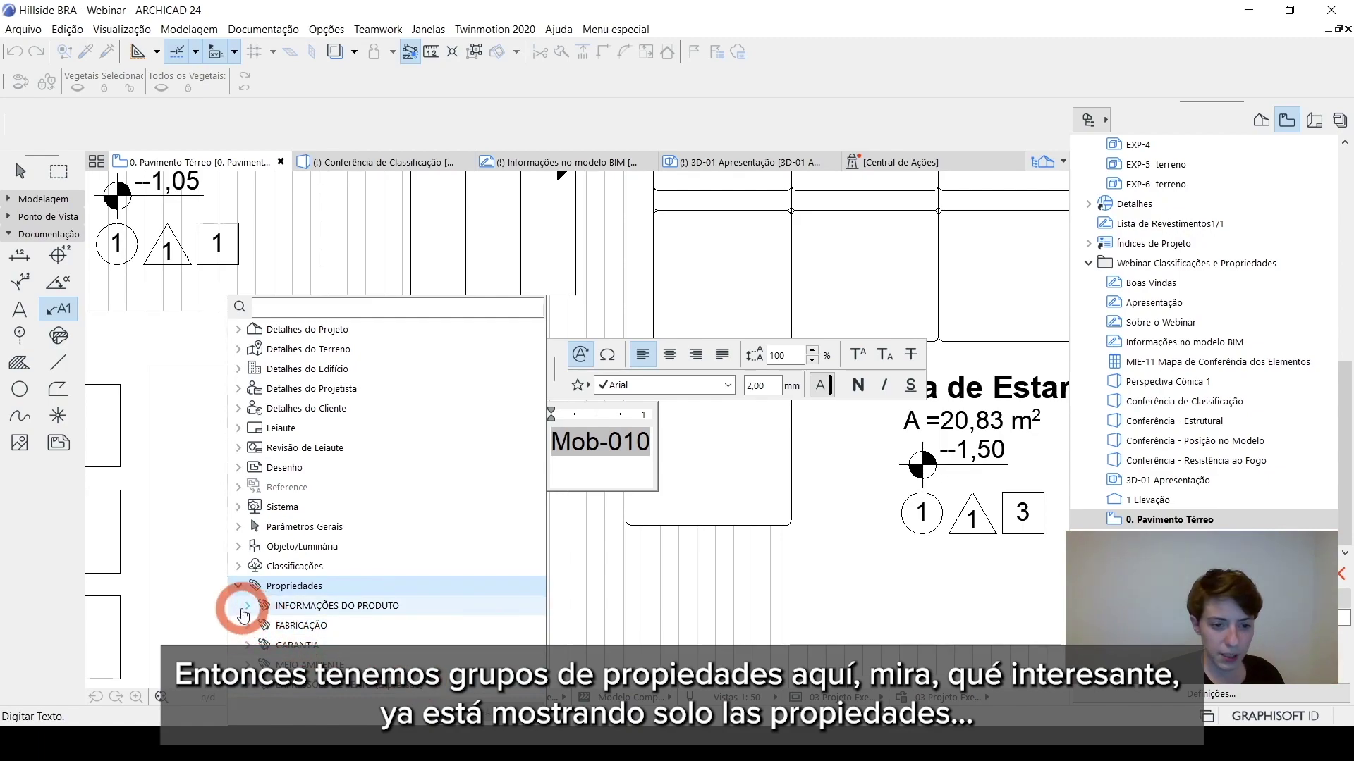
pyautogui.click(382, 645)
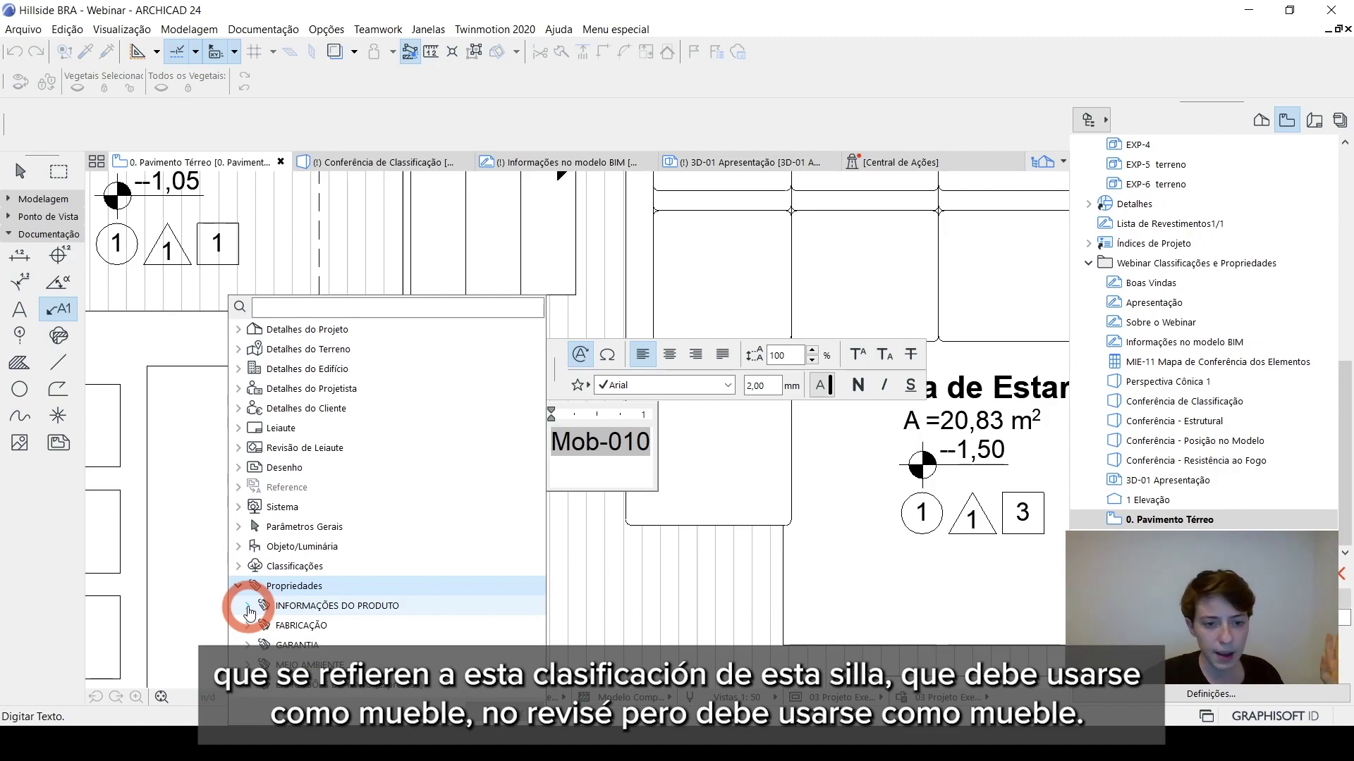
pyautogui.click(249, 609)
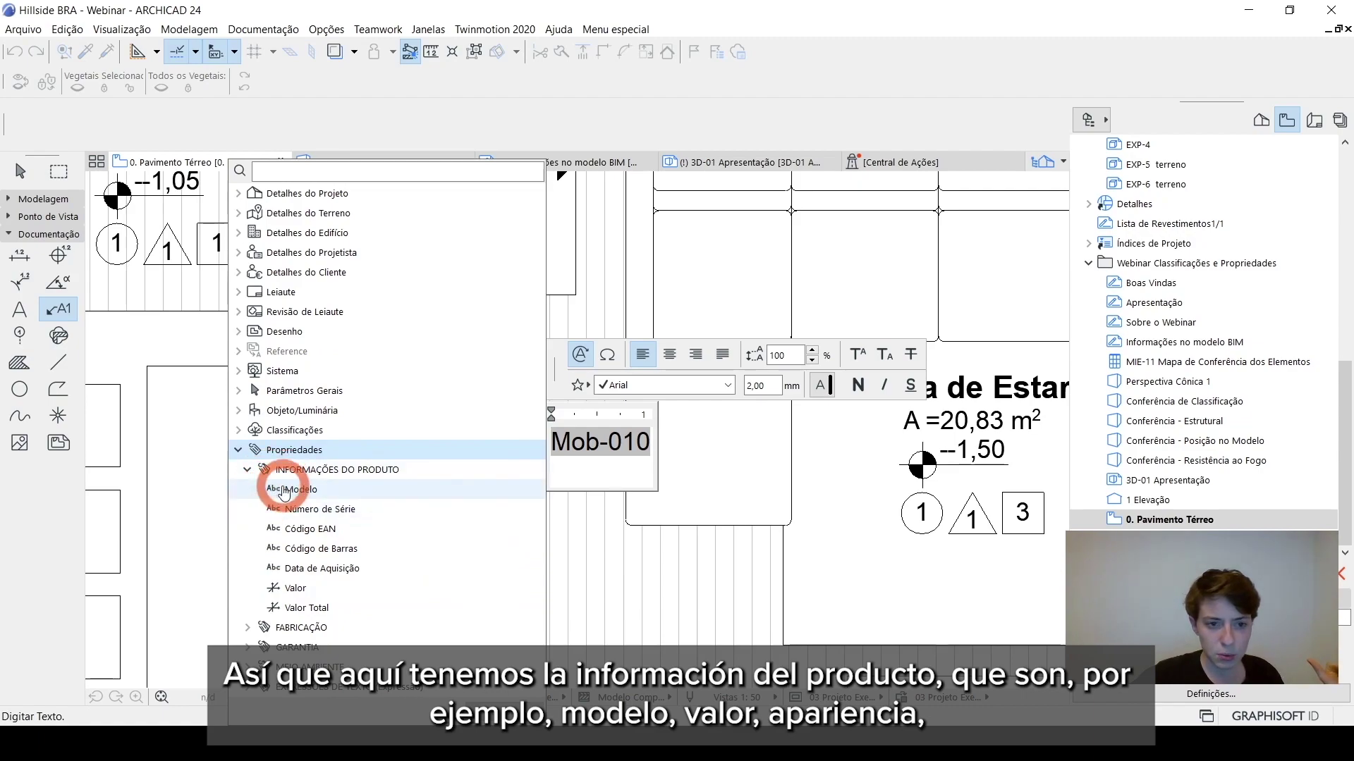
pyautogui.doubleClick(284, 491)
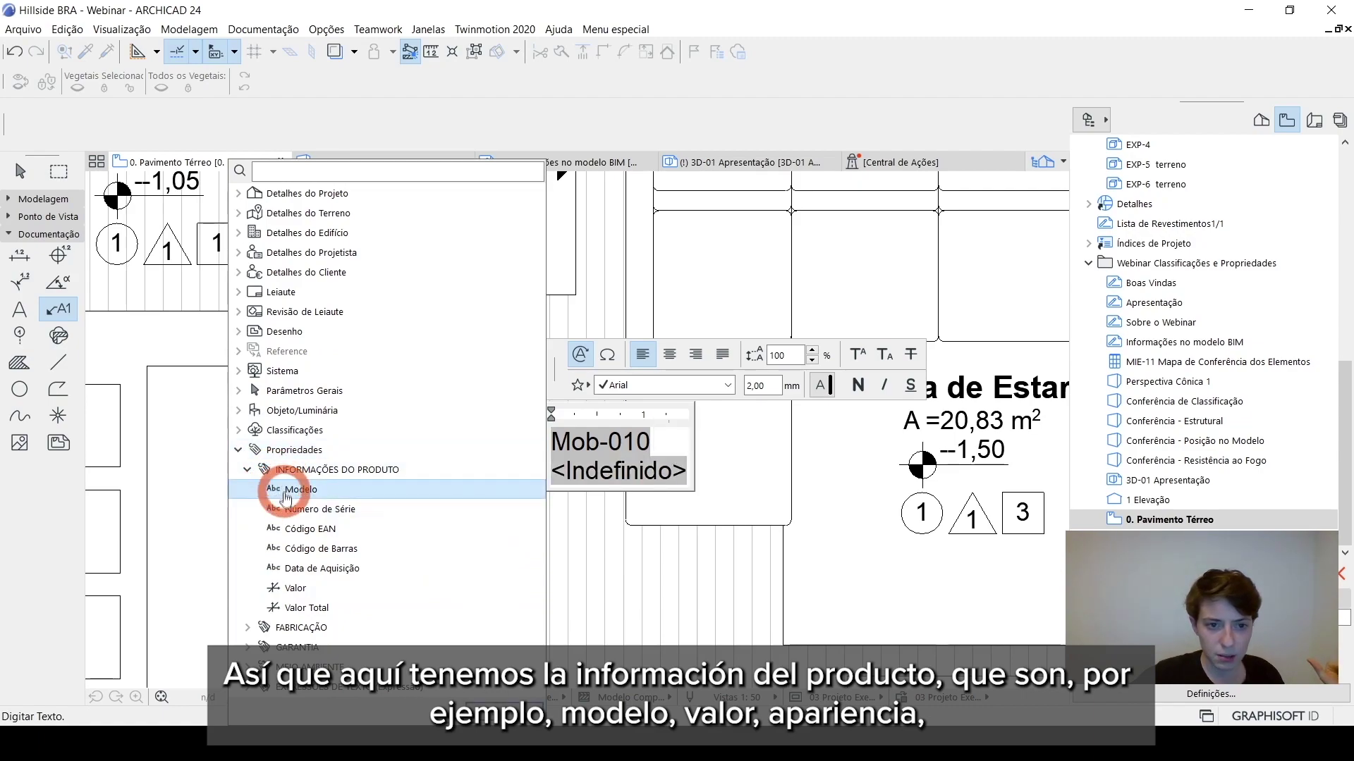
pyautogui.doubleClick(287, 588)
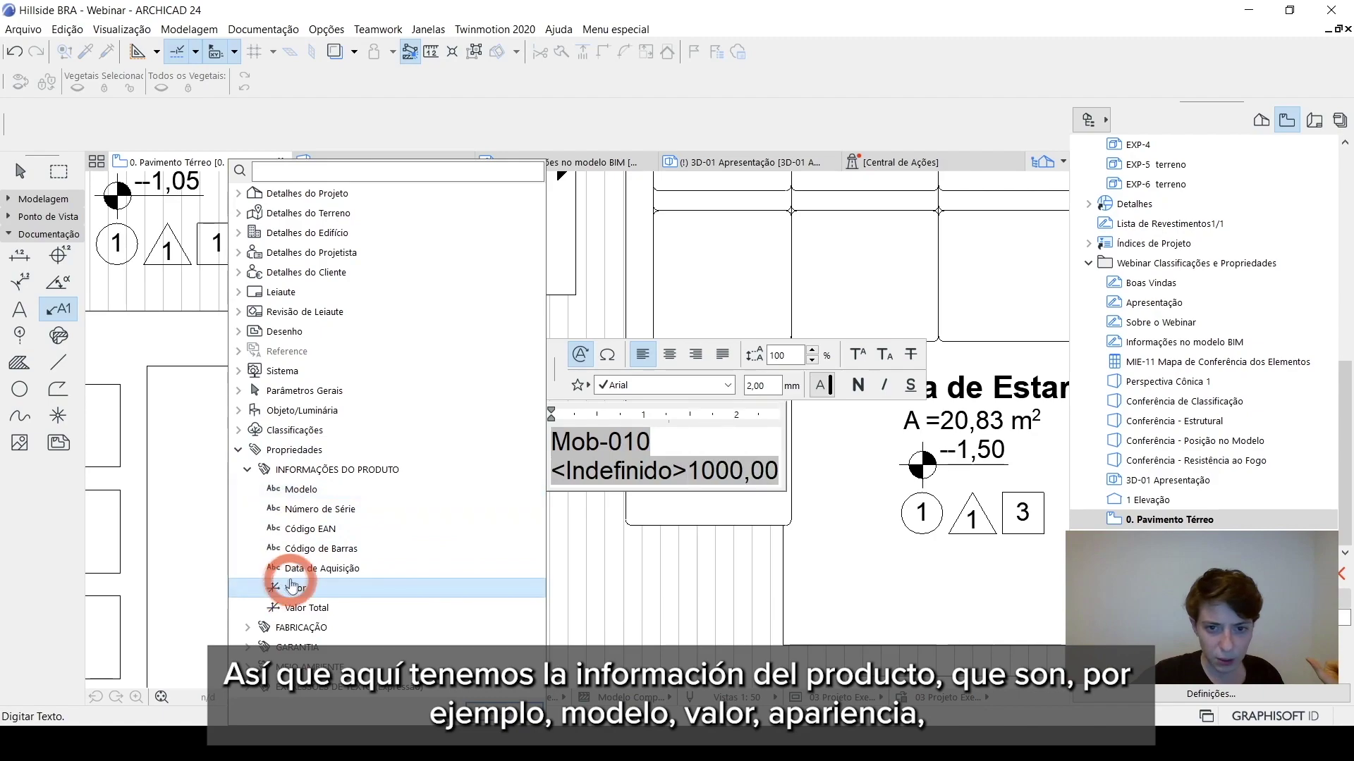
# Add the Fabricante (FABRICAÇÃO) and Fim da Garantia (GARANTIA) property autotexts to the same line of the label.
pyautogui.click(249, 629)
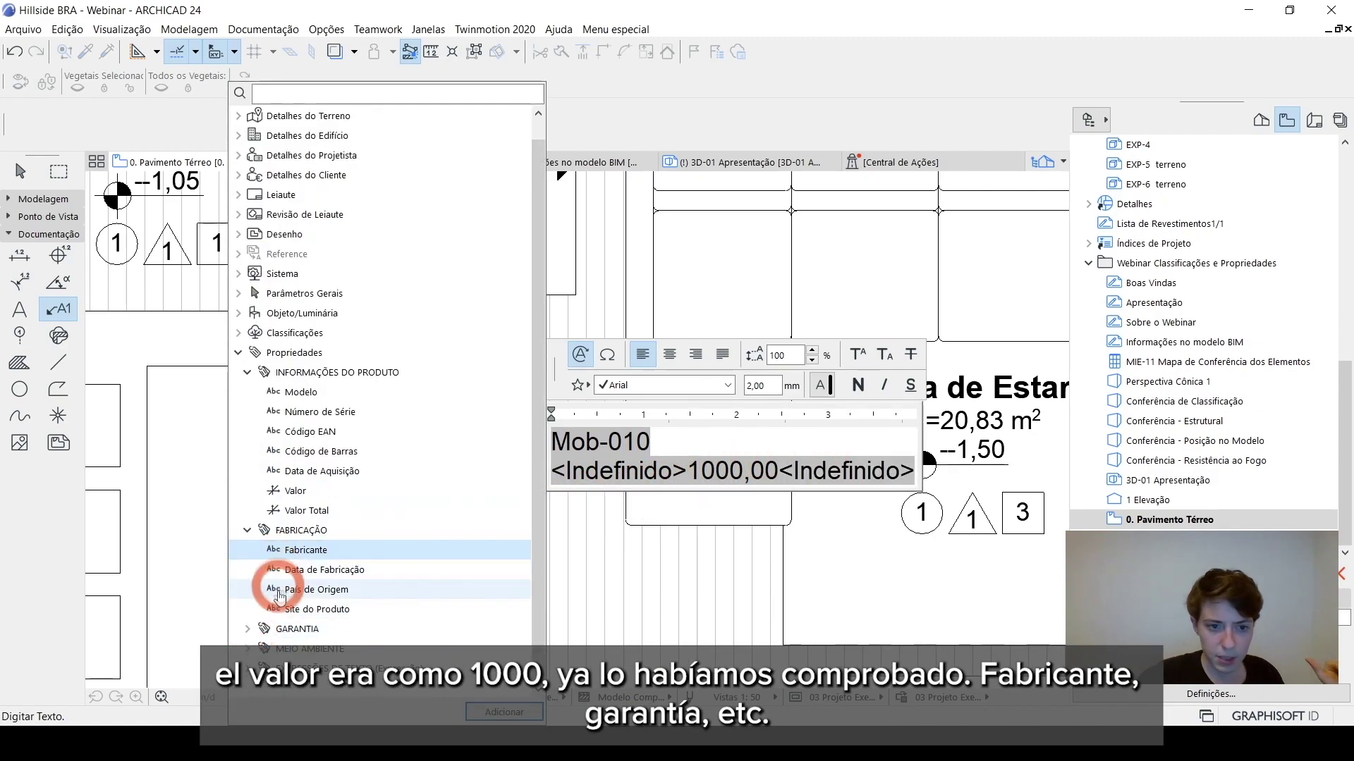
pyautogui.click(247, 629)
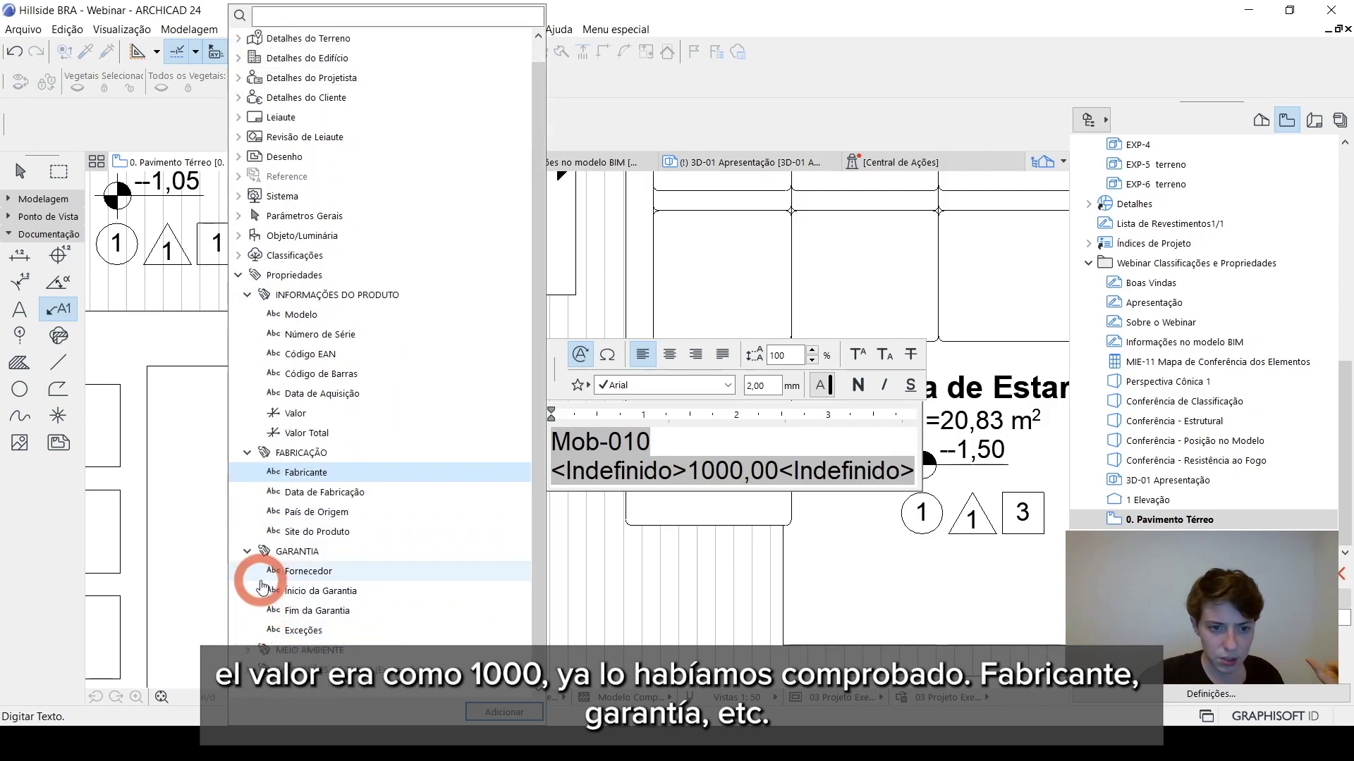
pyautogui.click(261, 611)
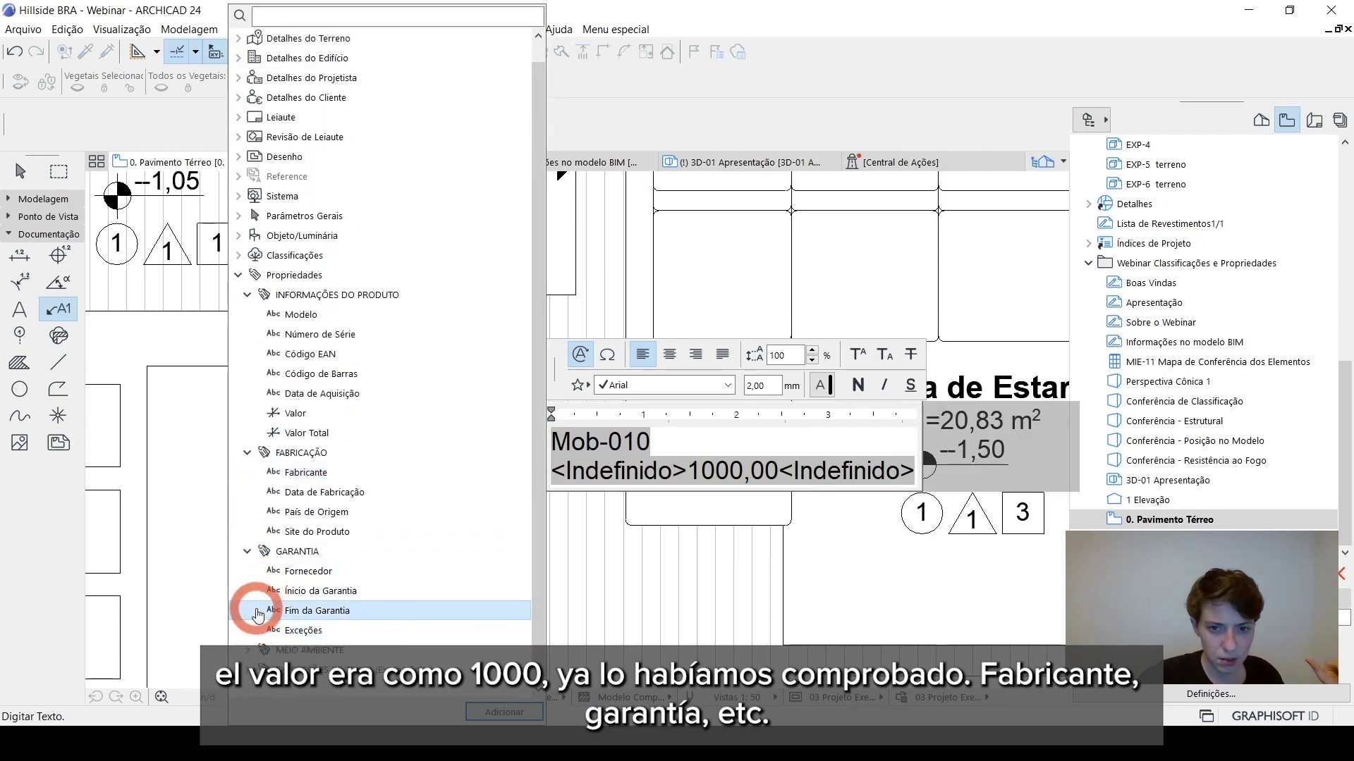
pyautogui.click(632, 442)
pyautogui.click(684, 448)
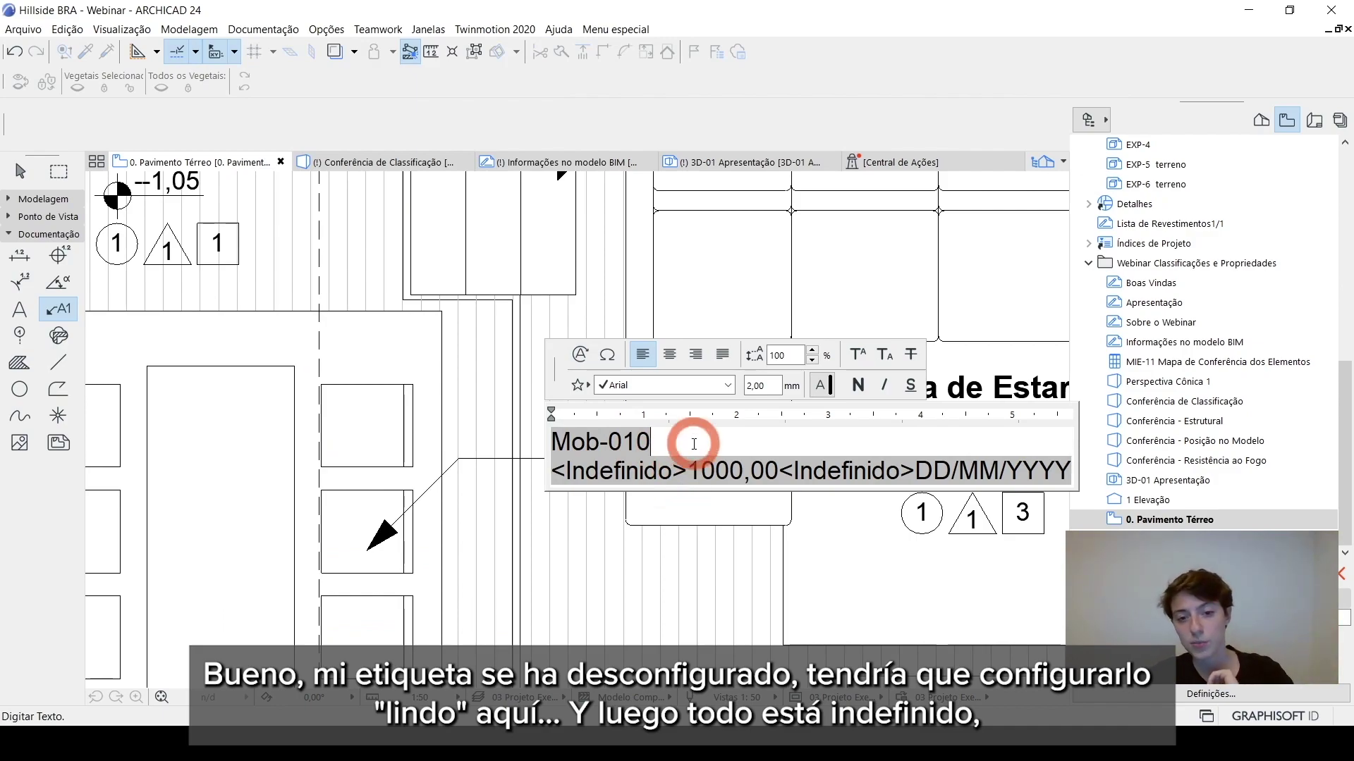
# Break the label text so that each property autotext stands on its own line, and finish editing the text.
pyautogui.press('Down')
pyautogui.press('Right')
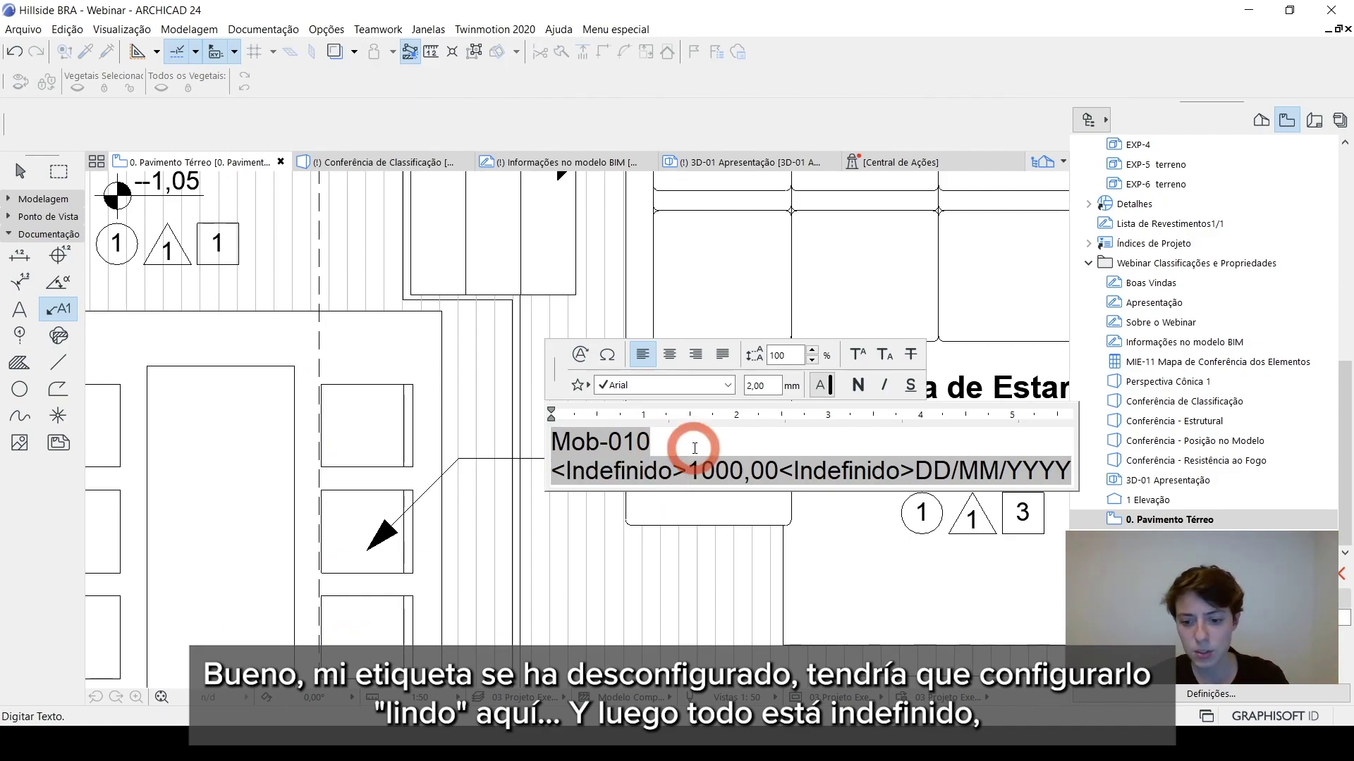
pyautogui.press('Return')
pyautogui.press('Right')
pyautogui.press('Right')
pyautogui.press('Return')
pyautogui.press('Right')
pyautogui.press('Right')
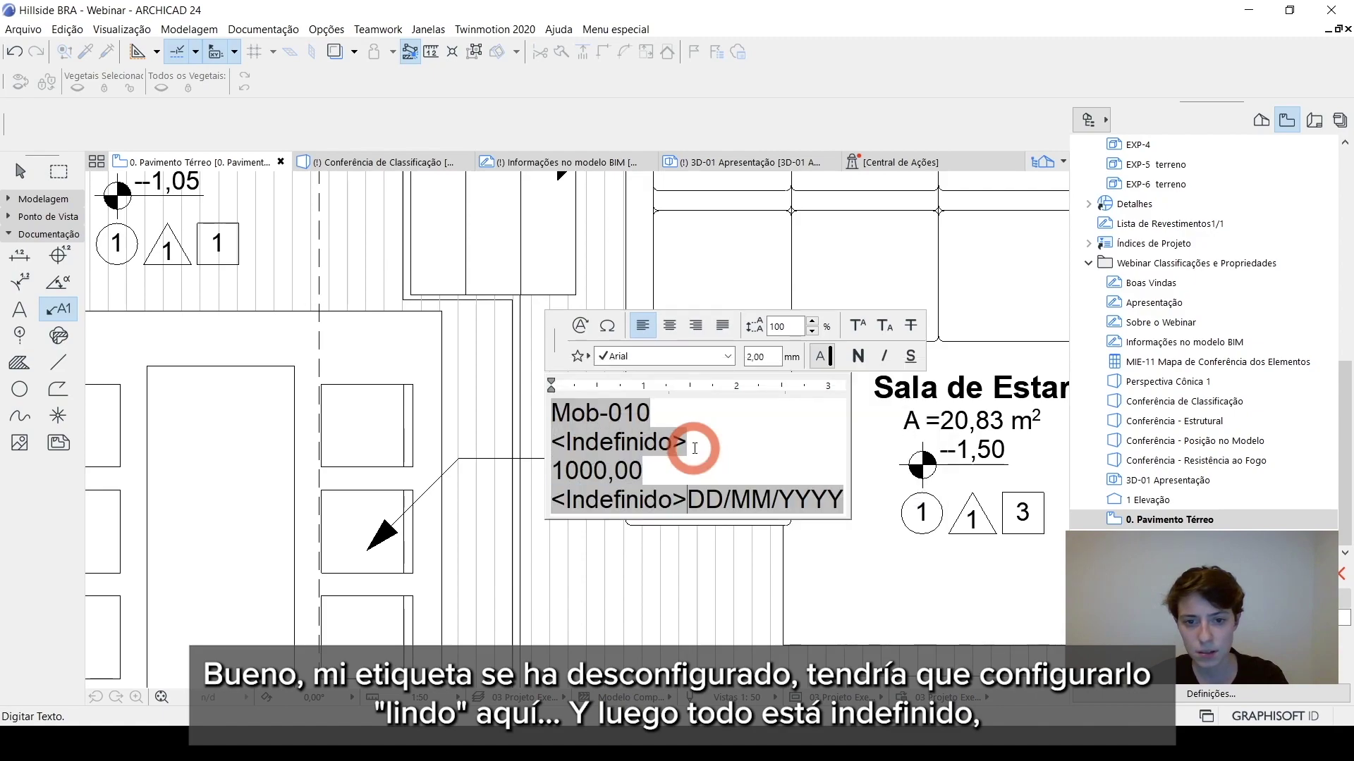
pyautogui.press('Return')
pyautogui.click(695, 449)
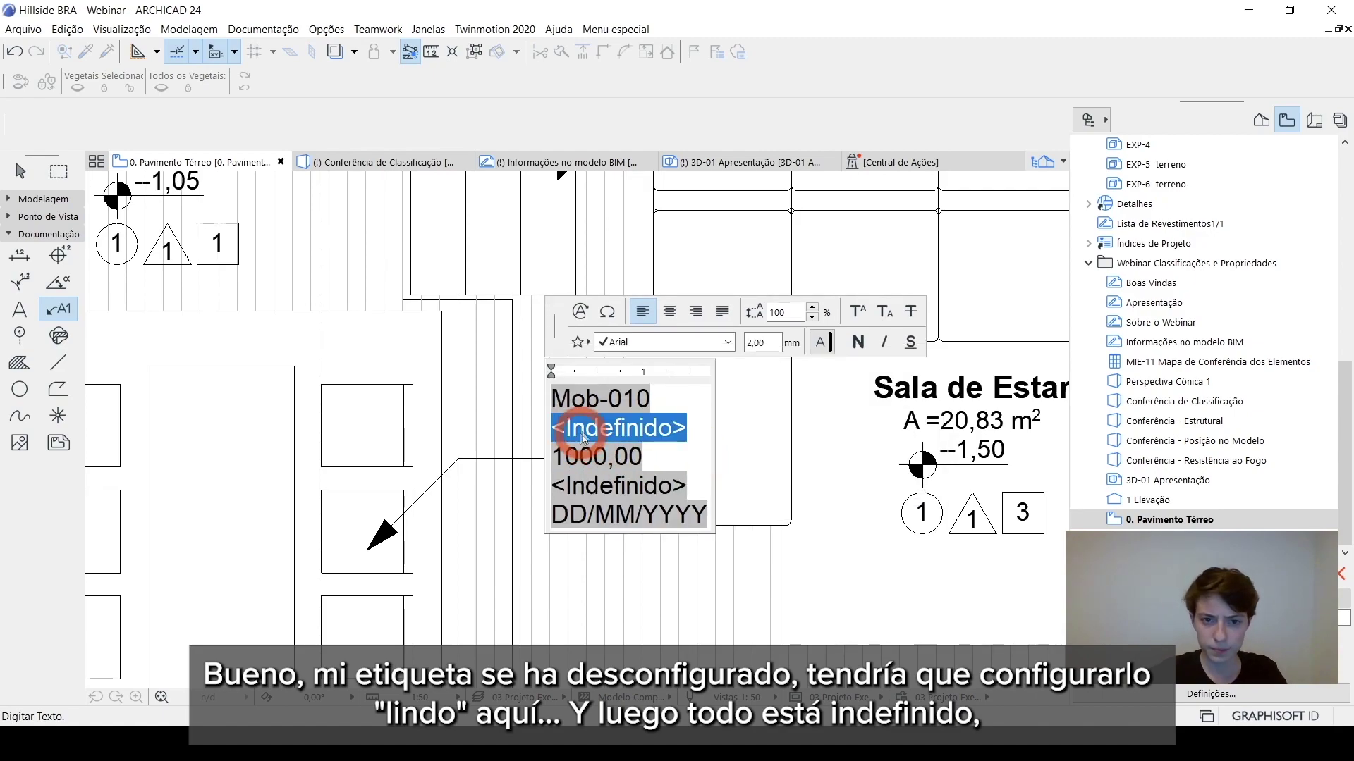
pyautogui.click(473, 587)
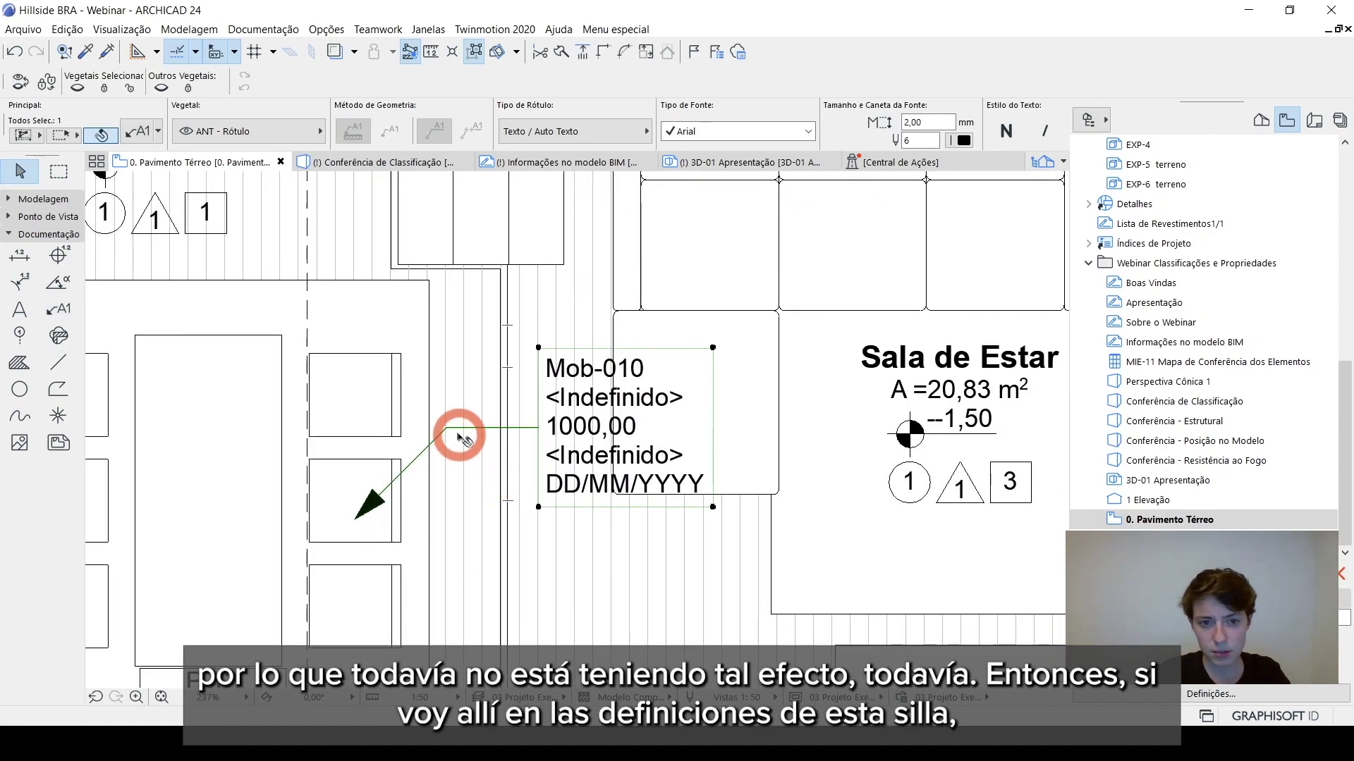
pyautogui.click(491, 425)
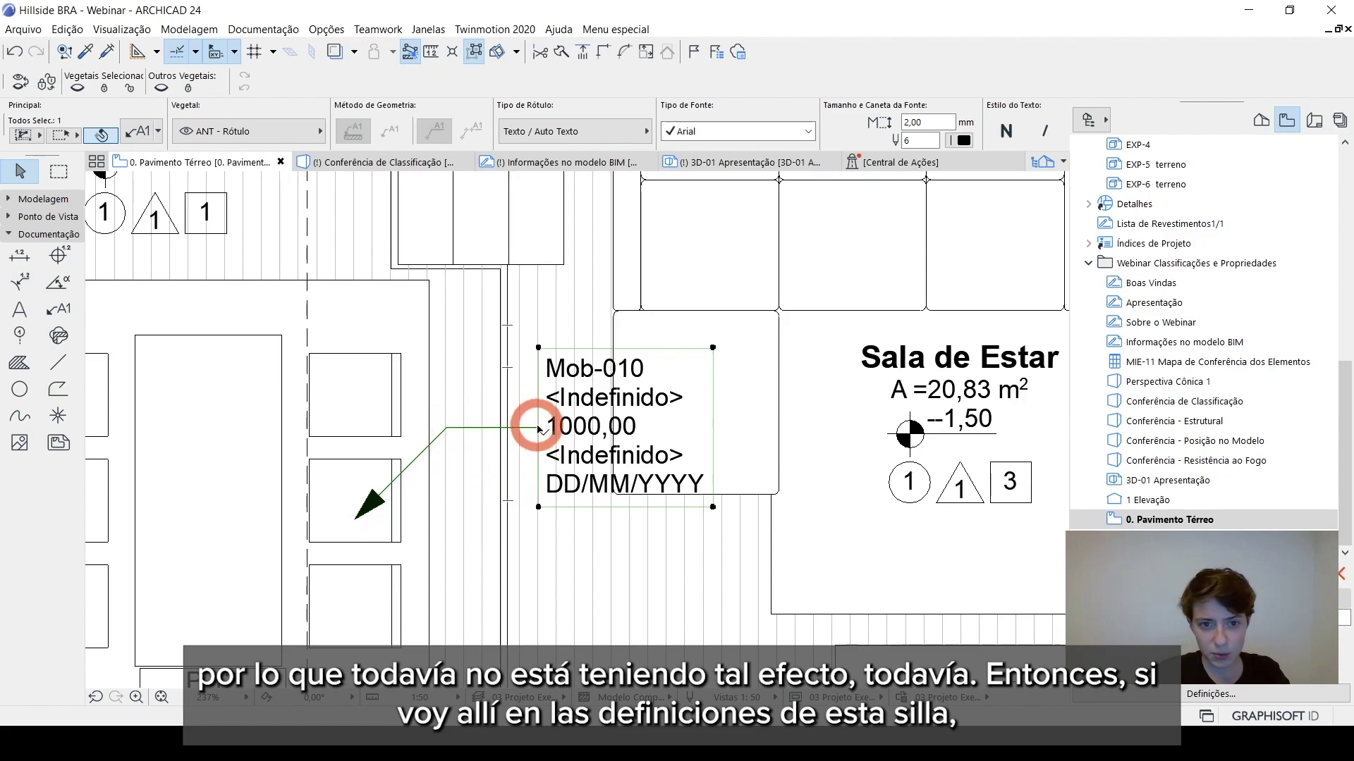
pyautogui.click(525, 449)
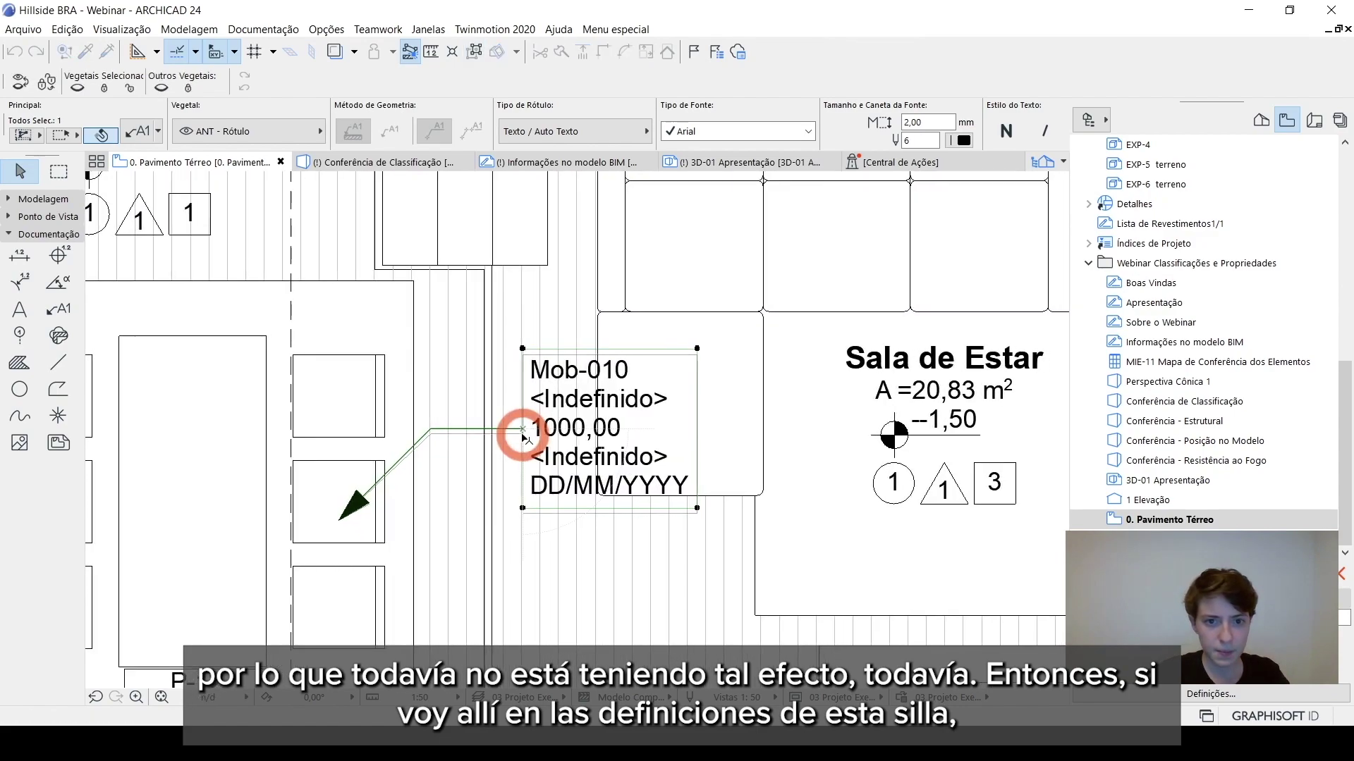
pyautogui.press('Escape')
# Open the settings of the labelled dining chair and give its Modelo property the custom value ABC-41.
pyautogui.click(345, 483)
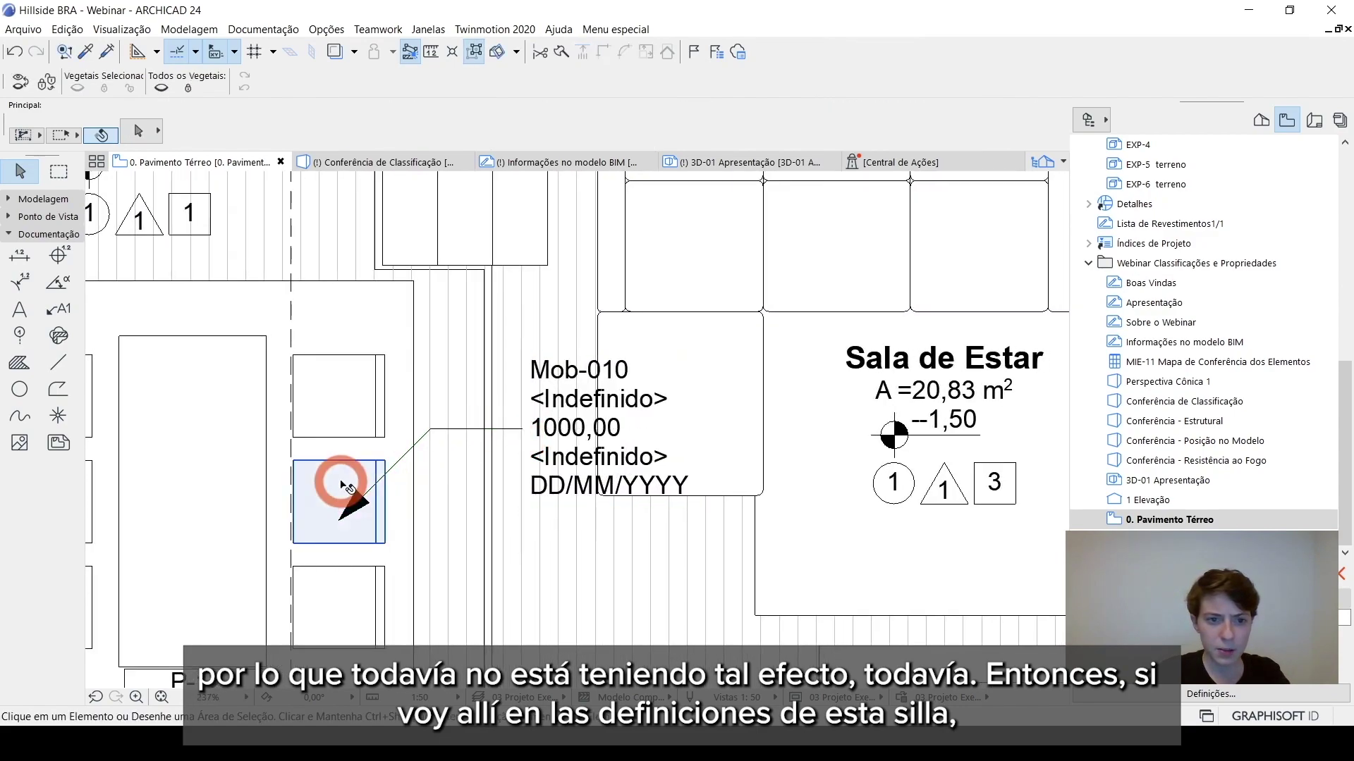
pyautogui.doubleClick(377, 476)
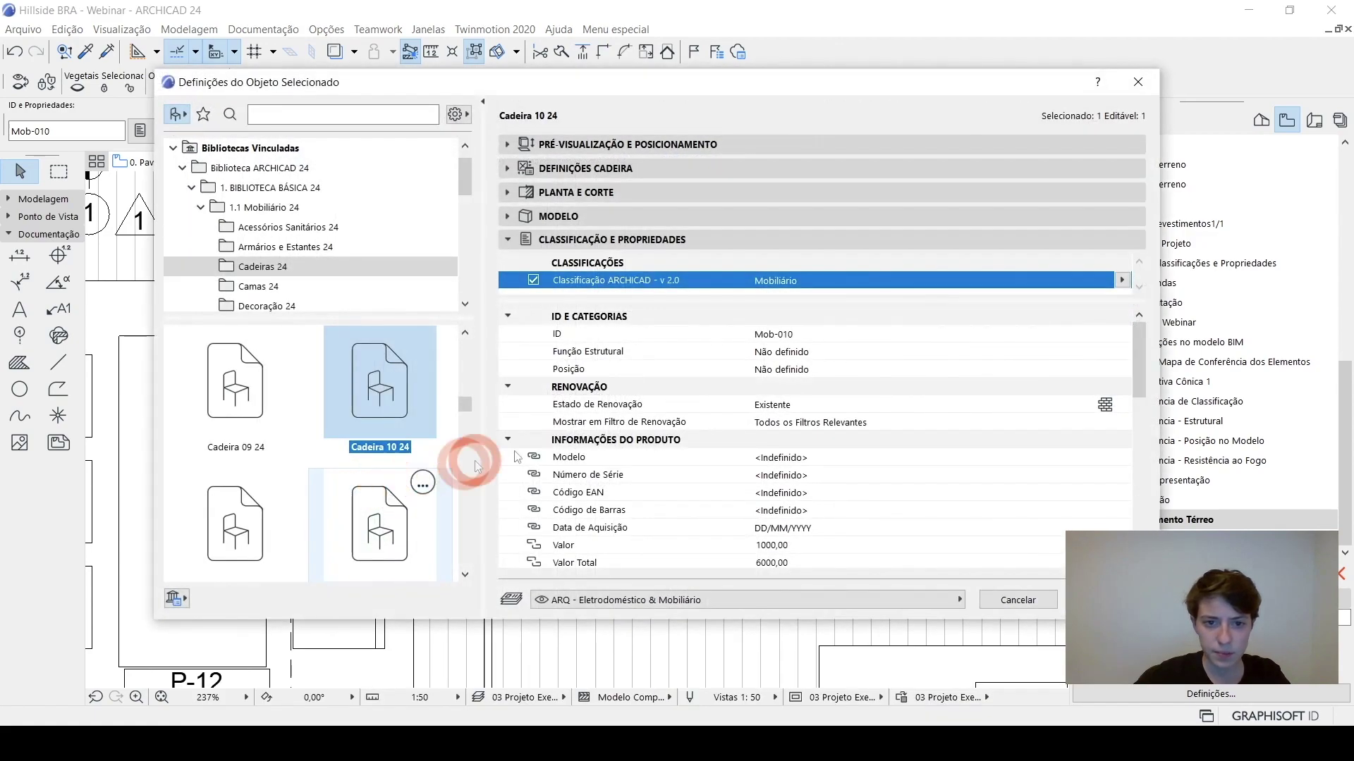
pyautogui.scroll(-4, 677, 460)
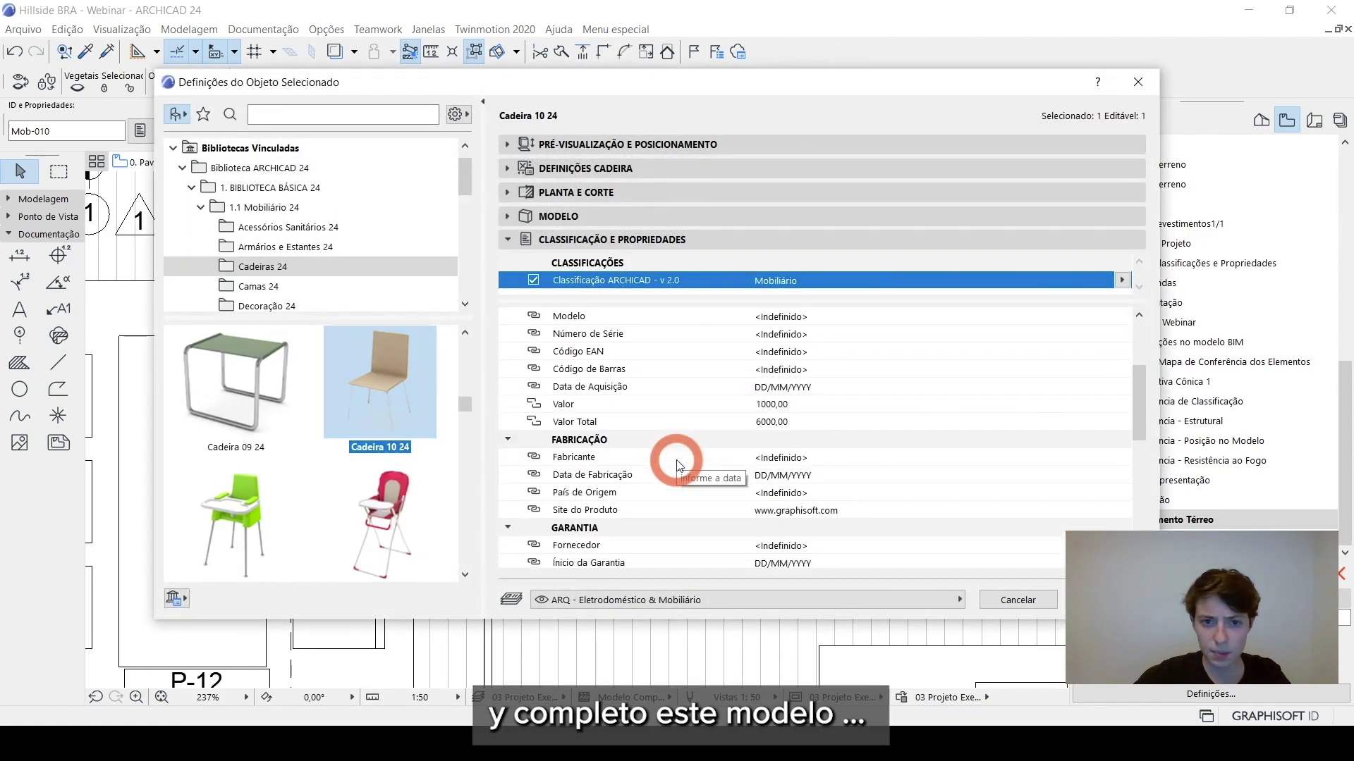
pyautogui.click(537, 319)
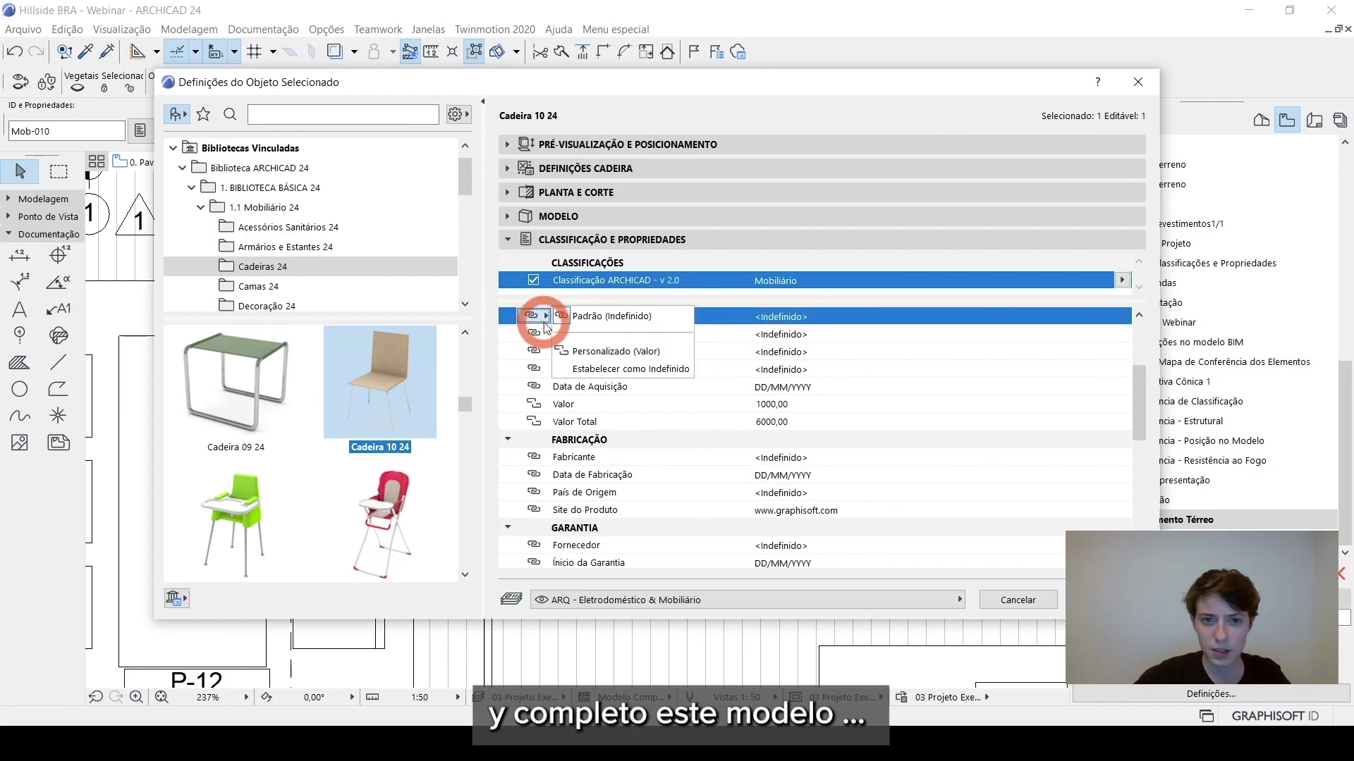
pyautogui.click(589, 353)
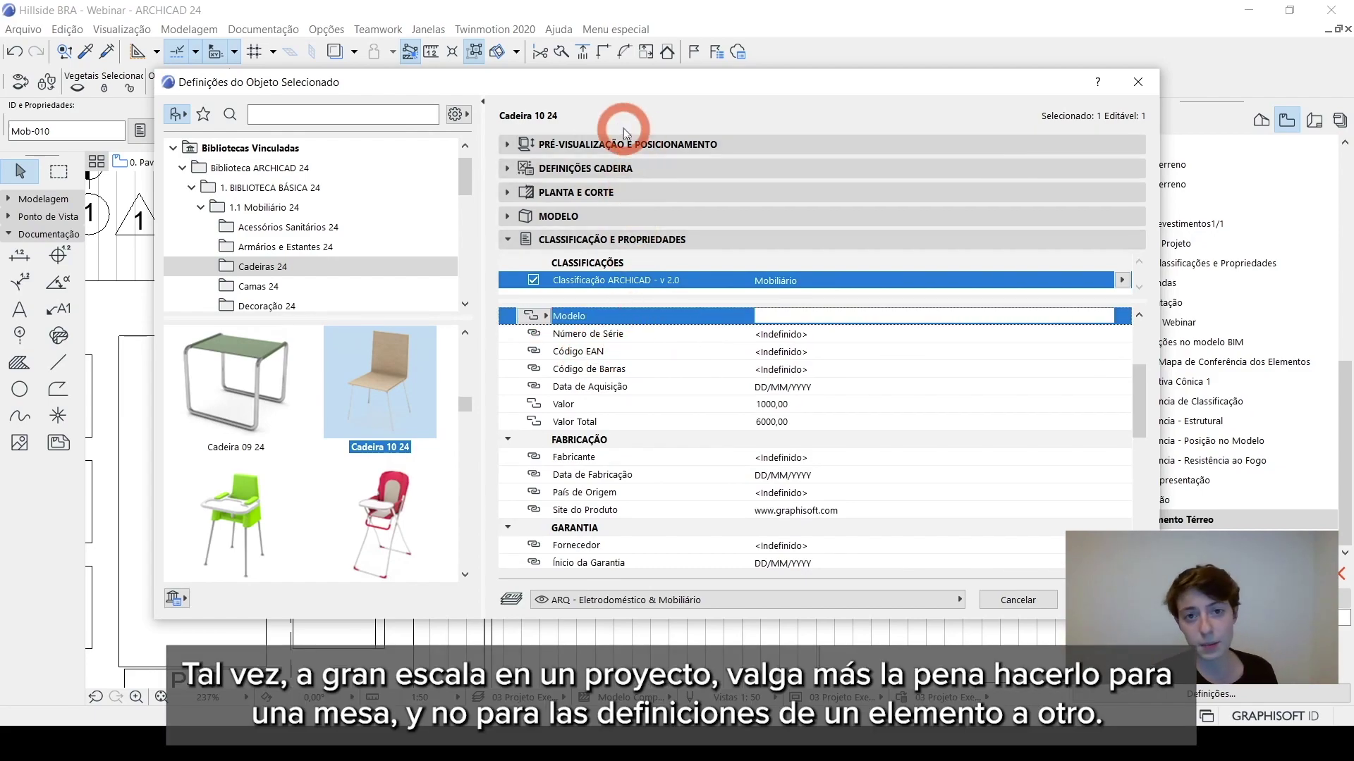
pyautogui.click(655, 107)
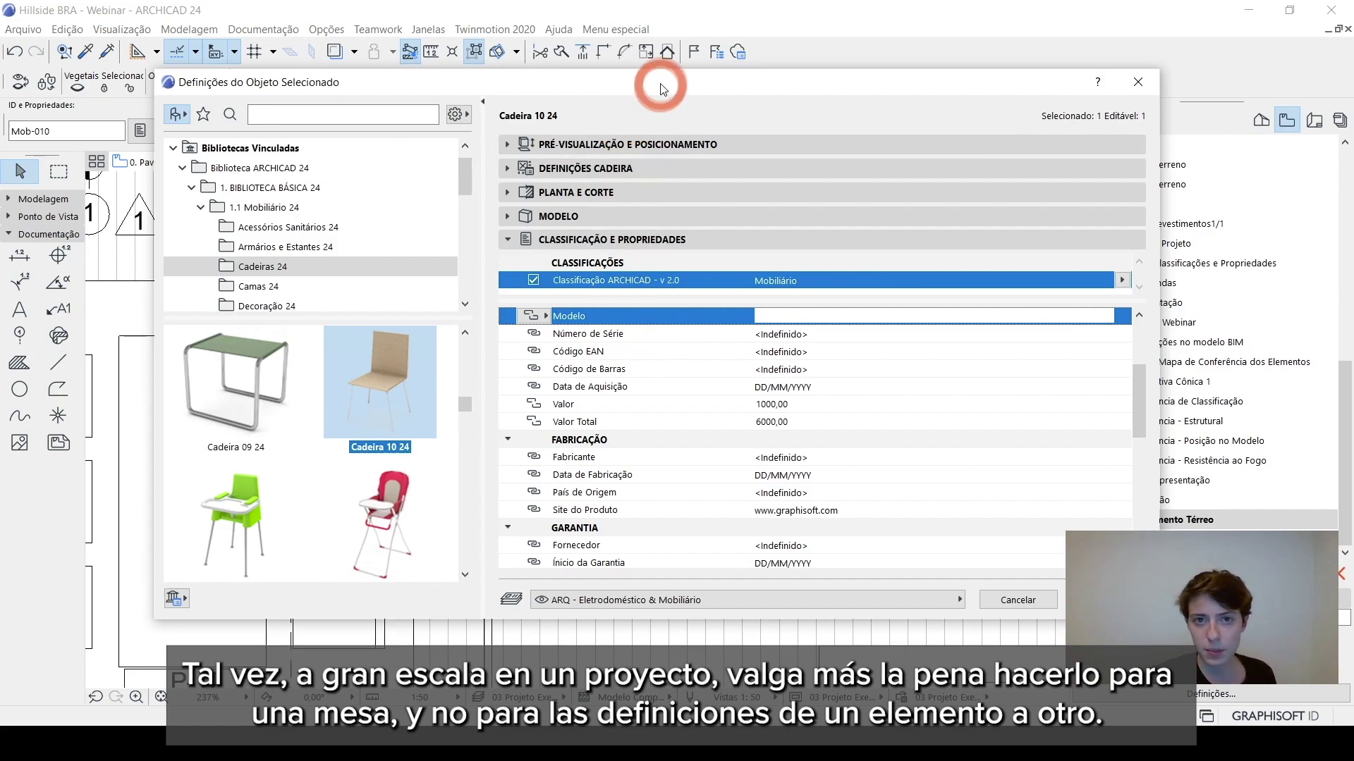
pyautogui.moveTo(661, 89); pyautogui.dragTo(652, 90)
pyautogui.click(743, 323)
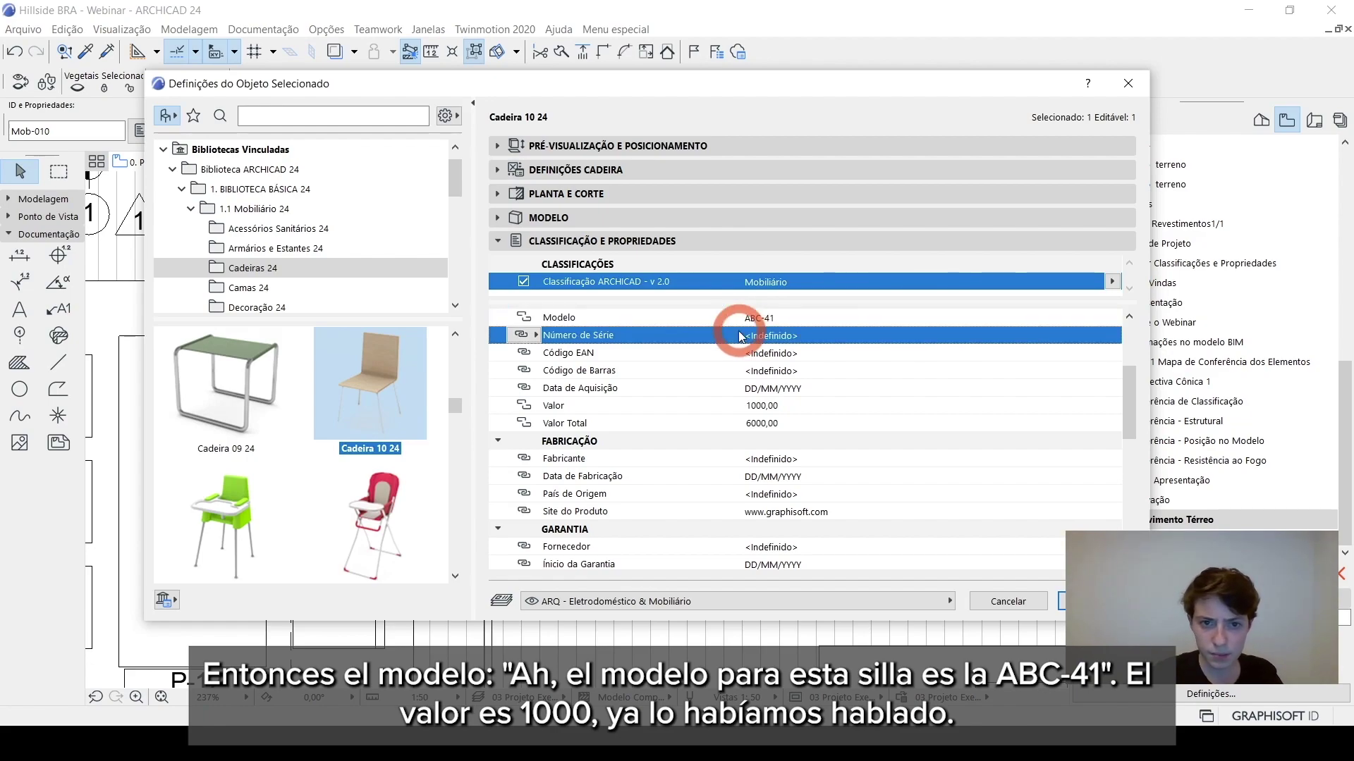
# Set the chair's Fim da Garantia property to the custom date 12/12/2050 and accept the object settings.
pyautogui.click(716, 408)
pyautogui.click(780, 407)
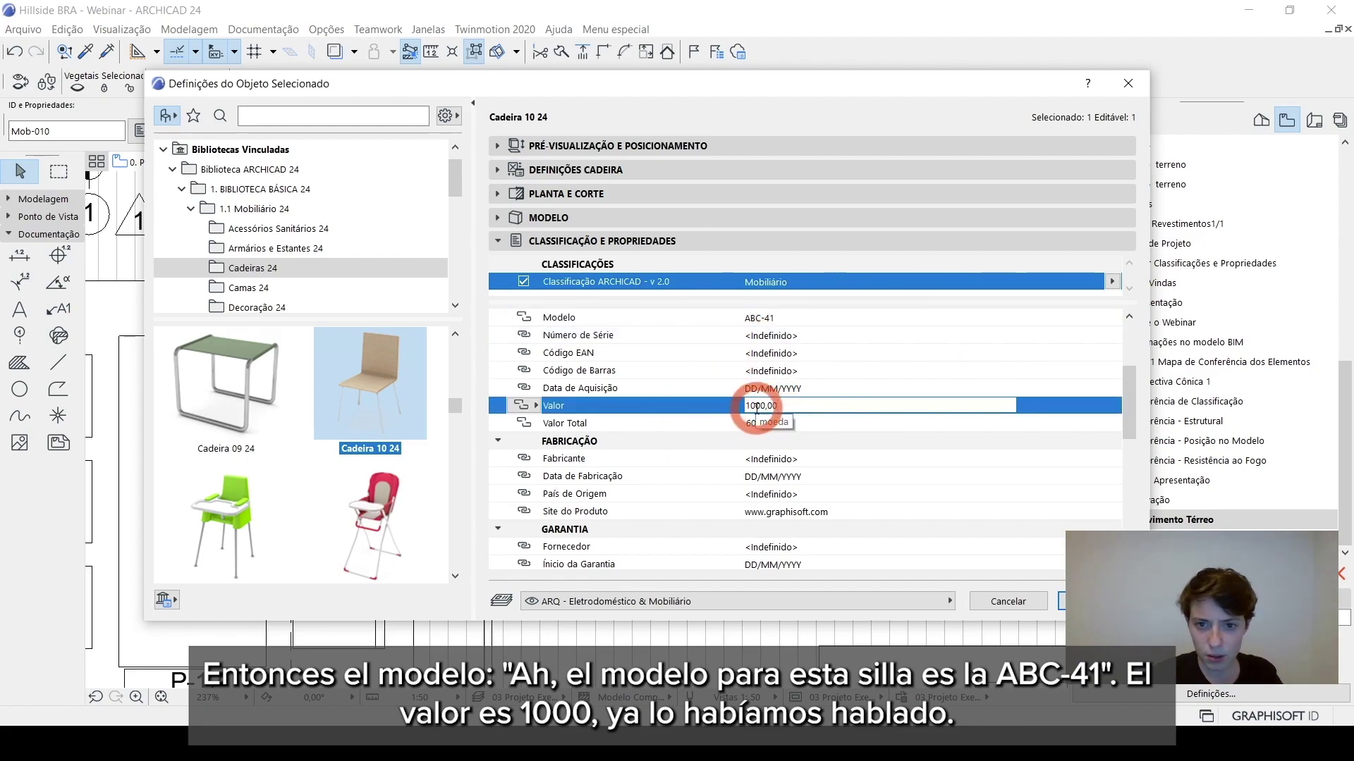
pyautogui.scroll(-2, 698, 404)
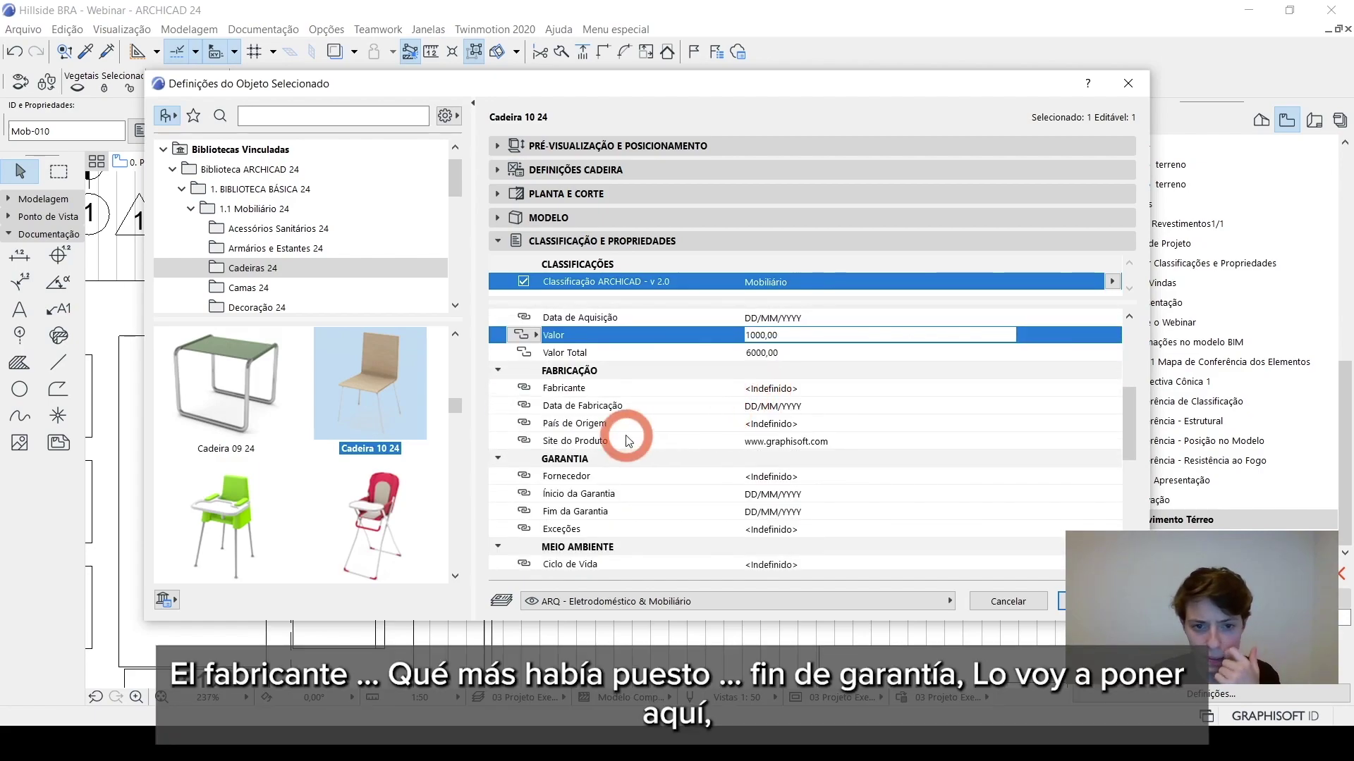
pyautogui.scroll(-2, 628, 423)
pyautogui.click(578, 440)
pyautogui.click(520, 441)
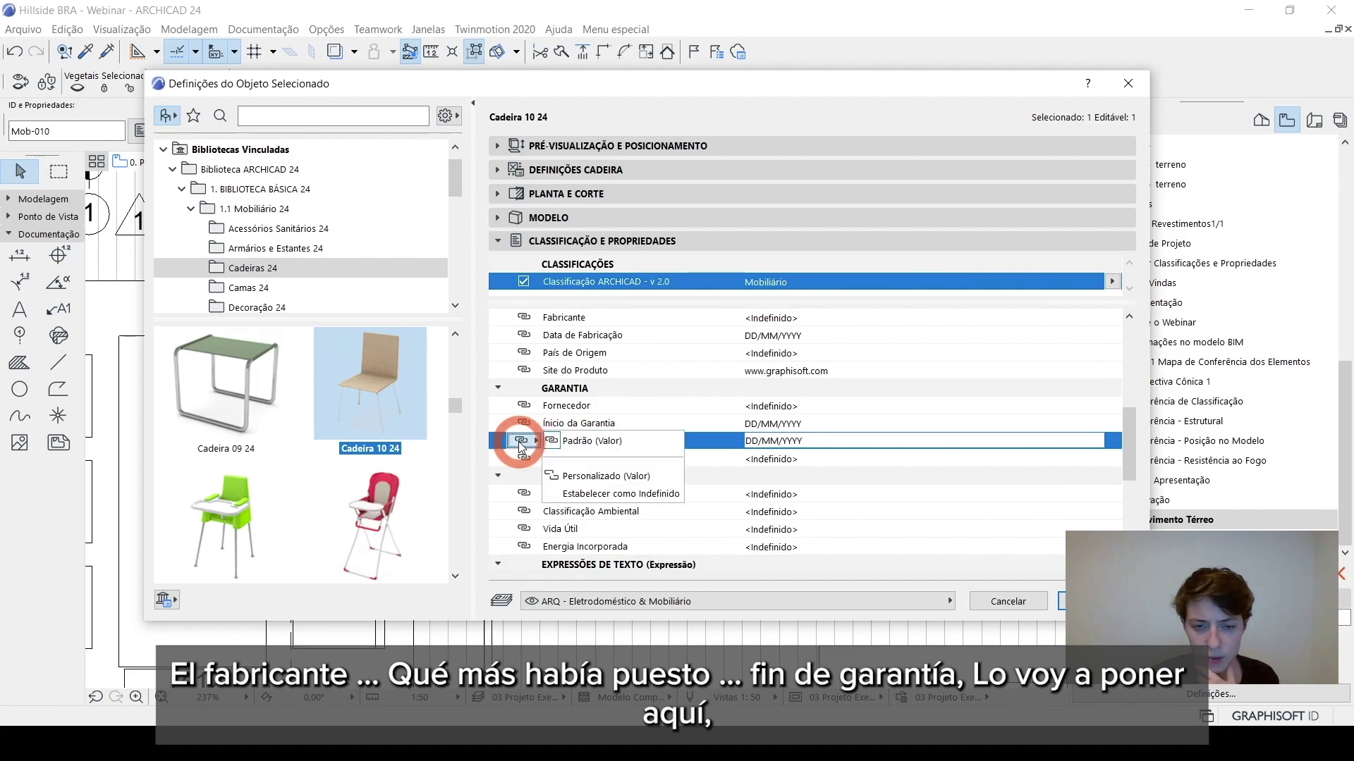
pyautogui.click(606, 476)
pyautogui.moveTo(811, 441); pyautogui.dragTo(692, 439)
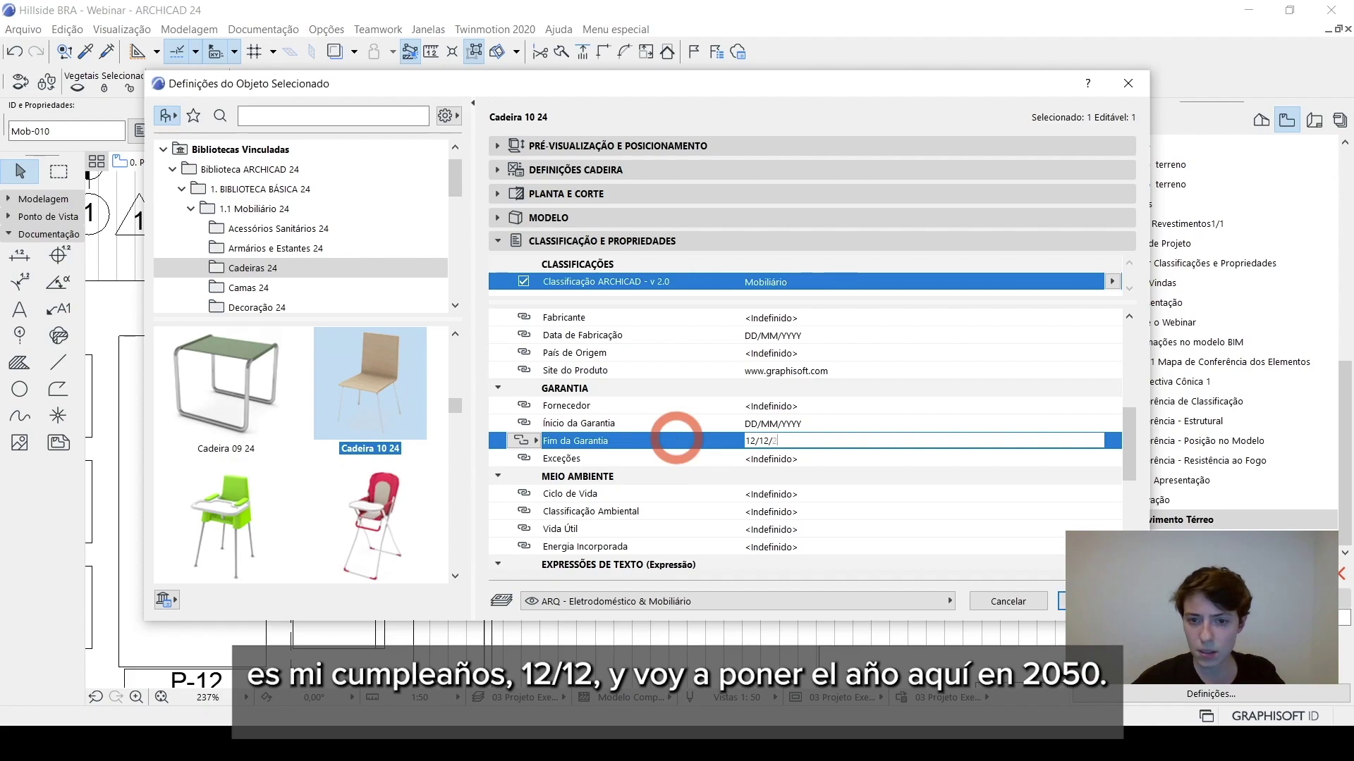
pyautogui.write('50')
pyautogui.click(1063, 598)
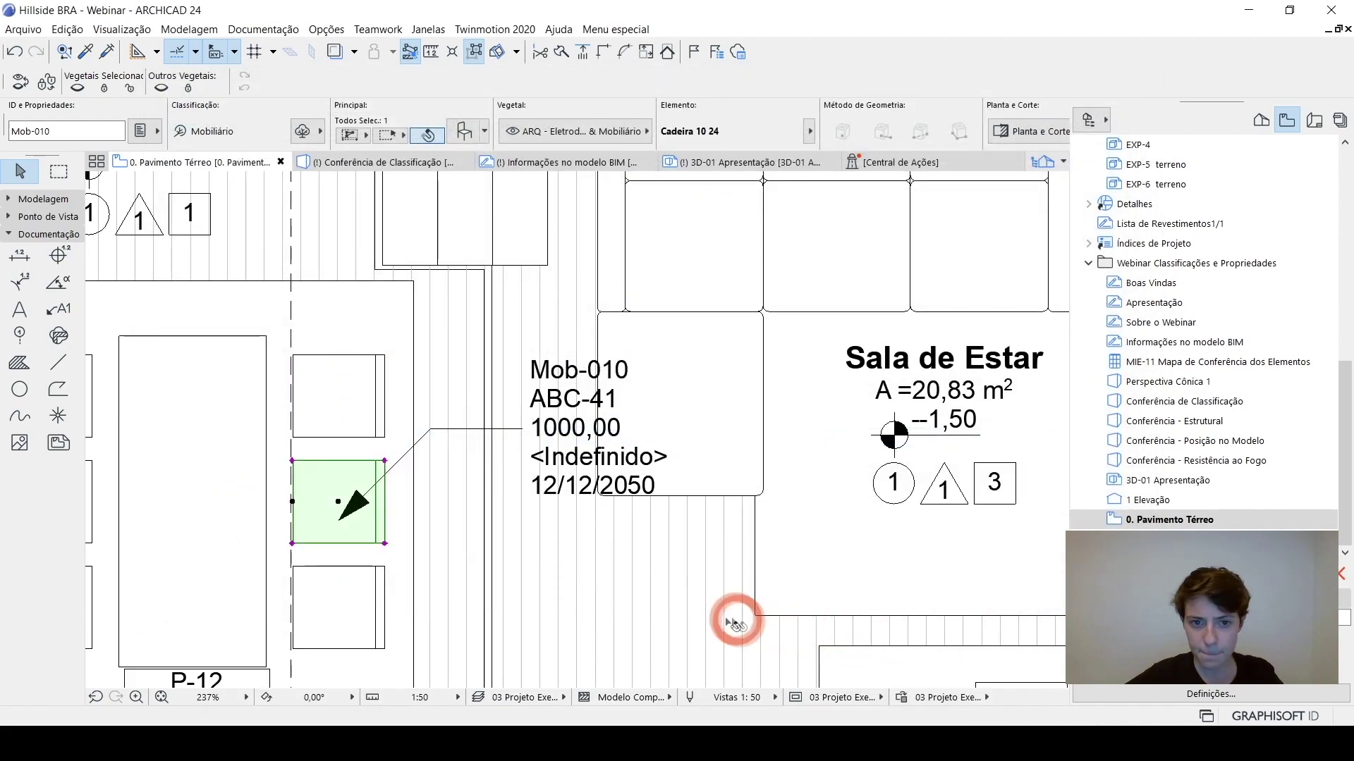
# Open the chair label's text to examine its property autotext lines, and leave text editing without changes.
pyautogui.hscroll(-1, 735, 621)
pyautogui.scroll(1, 589, 511)
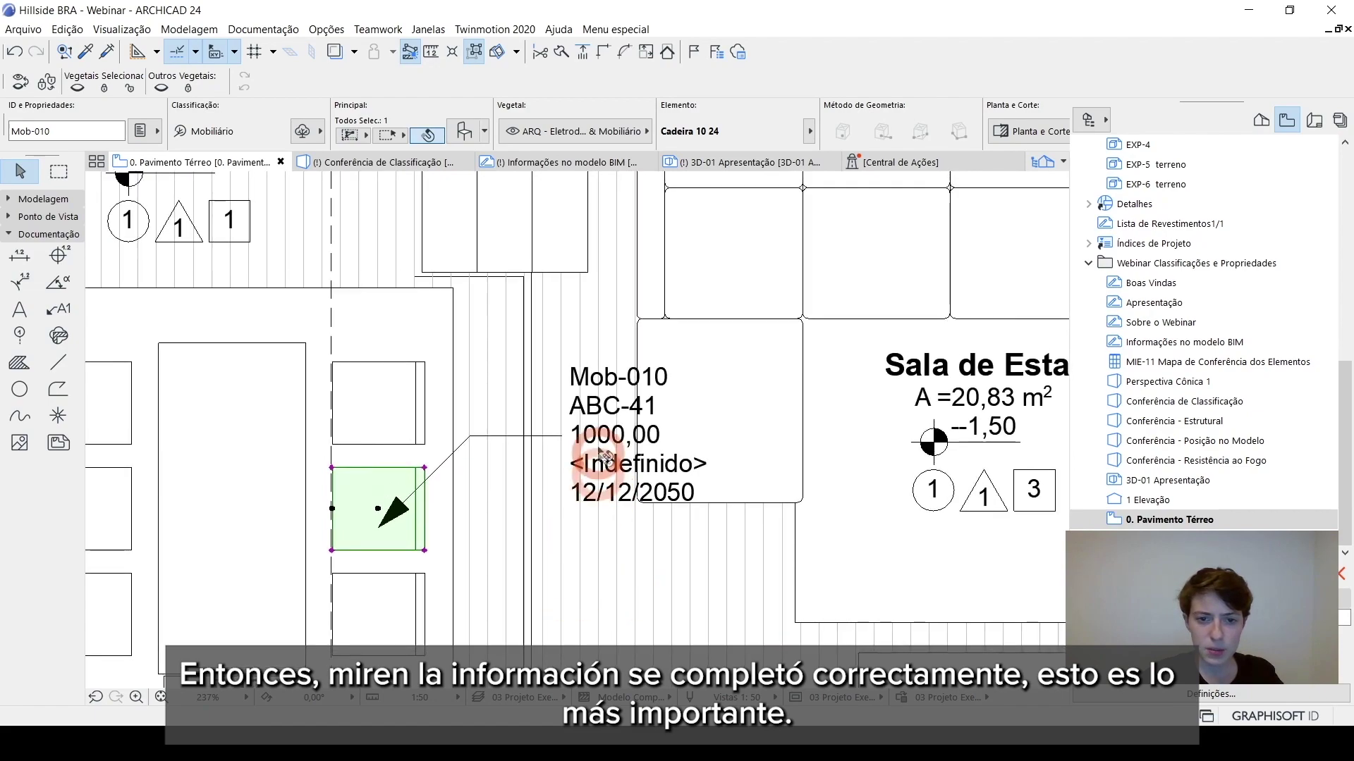
pyautogui.click(610, 462)
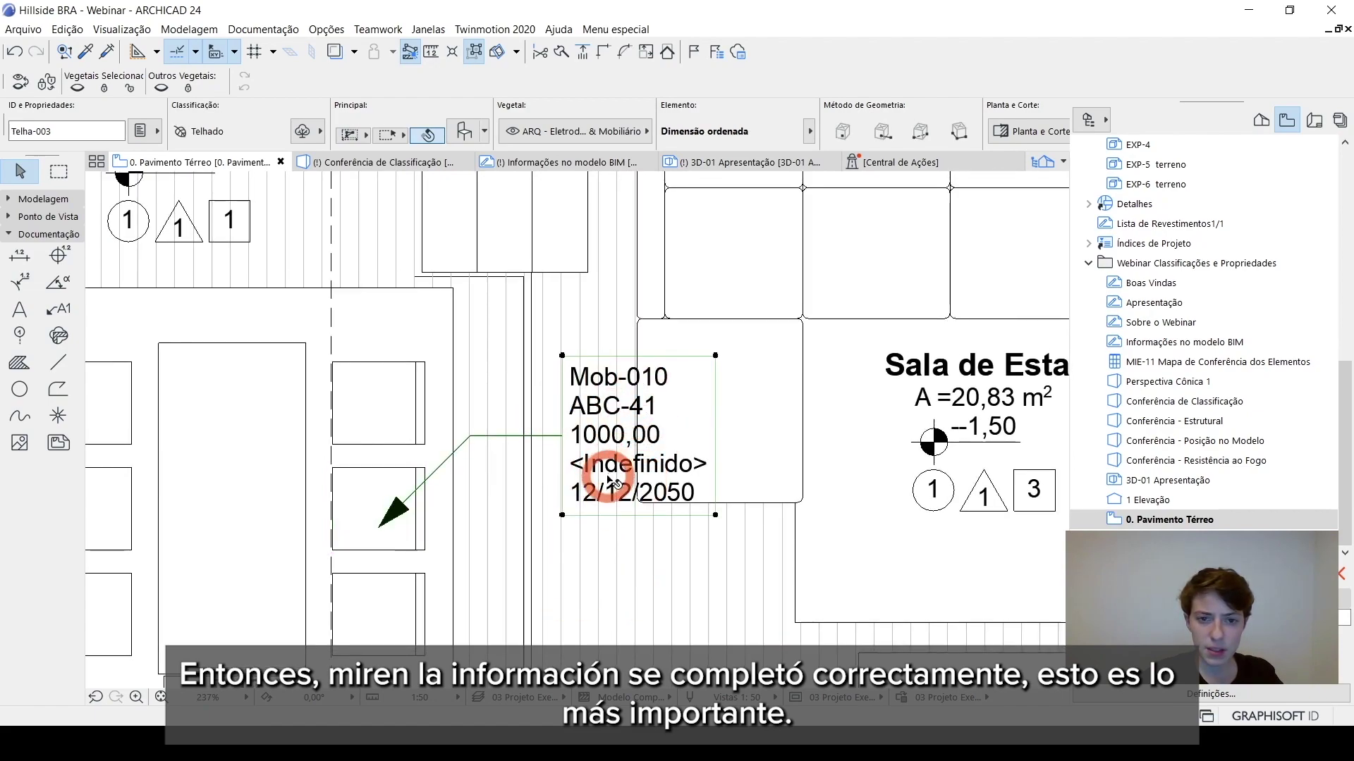
pyautogui.doubleClick(597, 490)
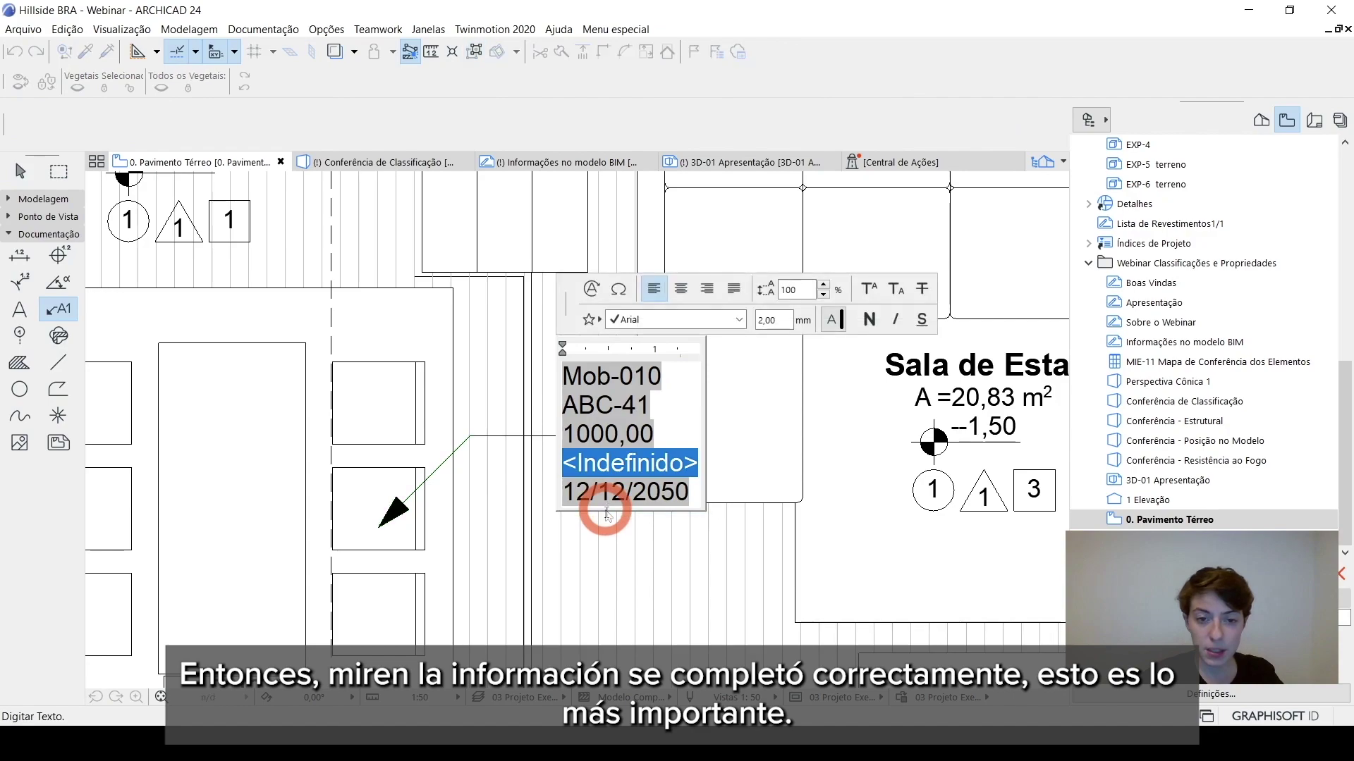
pyautogui.click(612, 539)
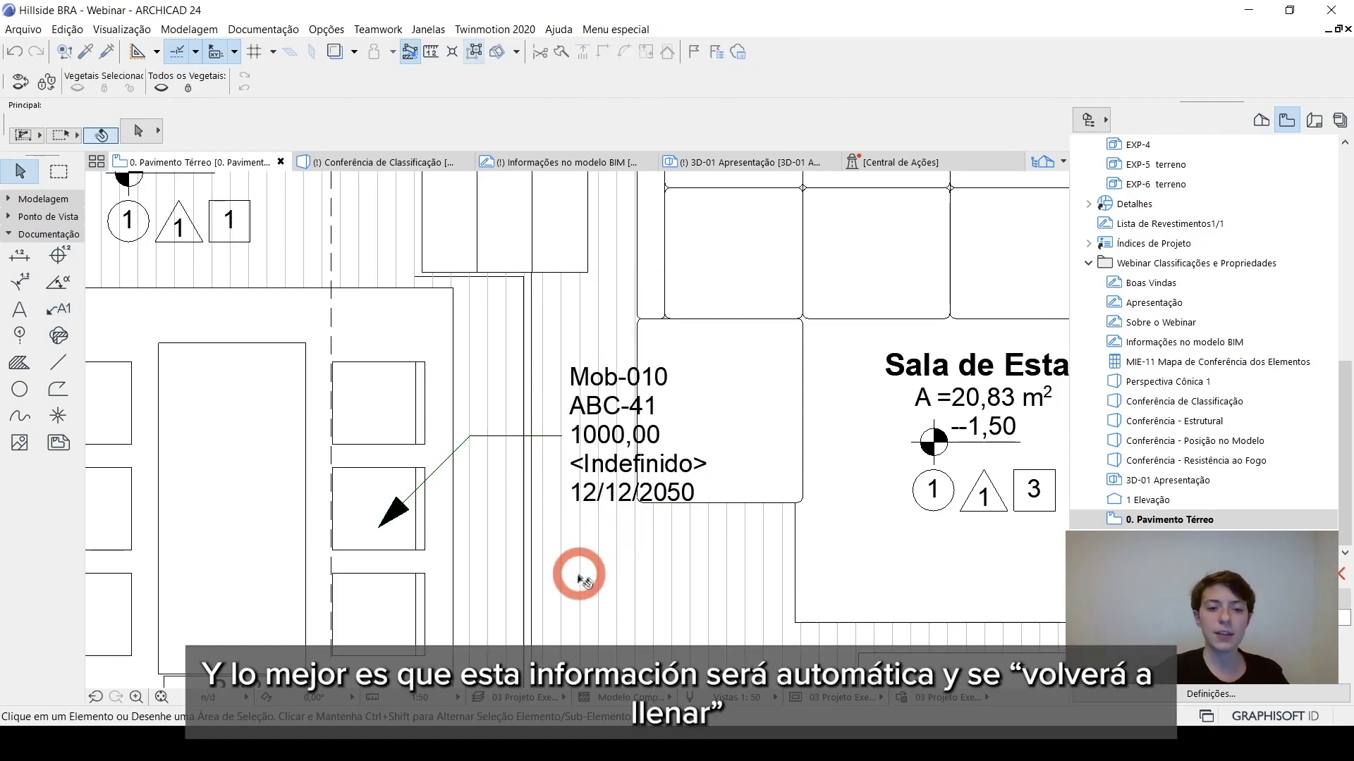
# Select the labelled chair, review its ID and property values, and return to the plan around the label.
pyautogui.scroll(-3, 764, 614)
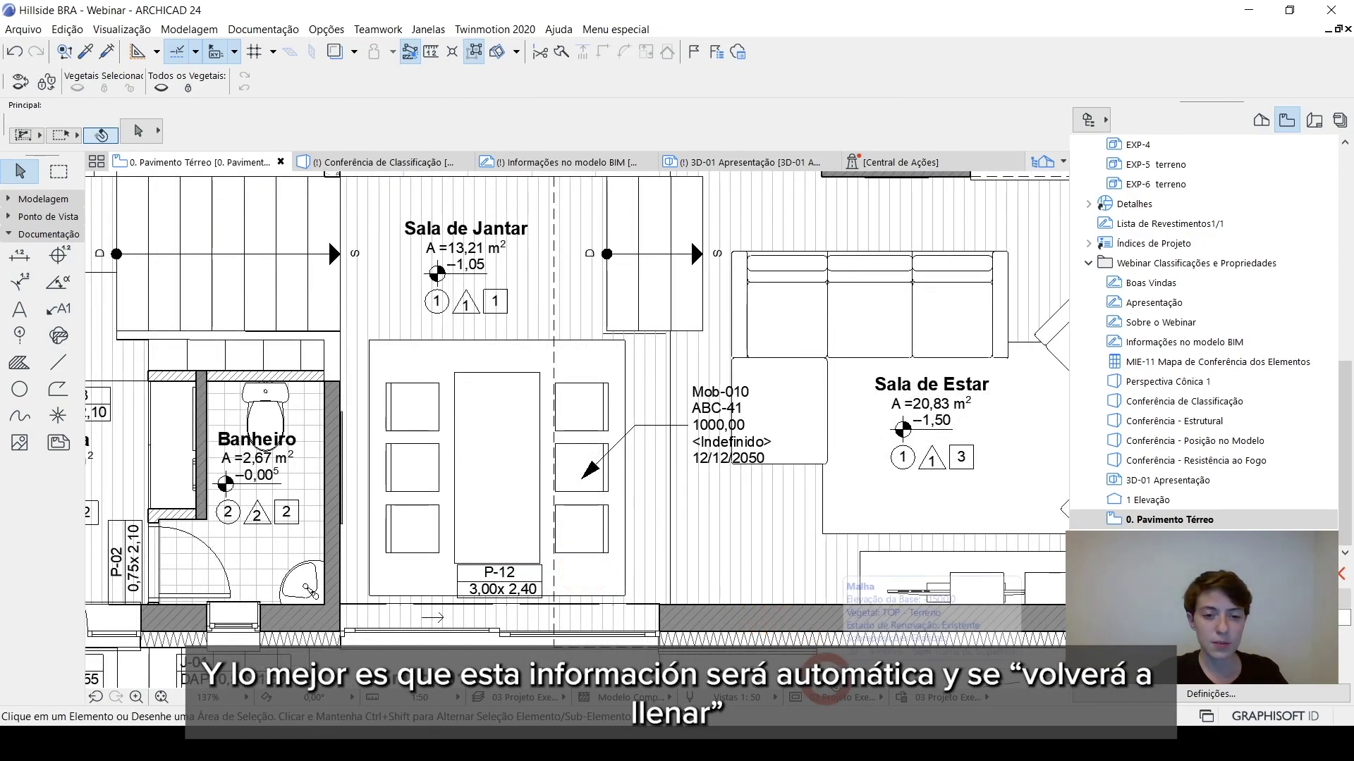
pyautogui.moveTo(786, 645); pyautogui.dragTo(804, 598, button='middle')
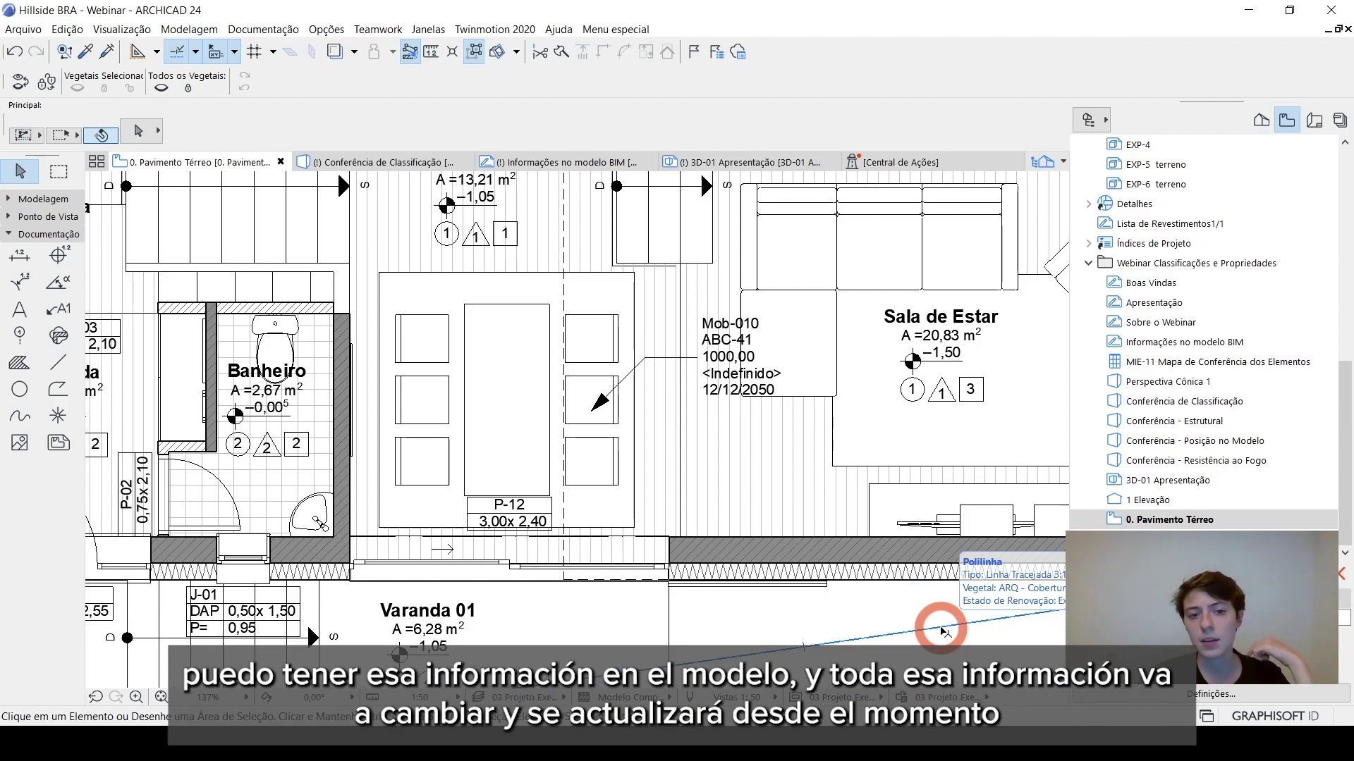
pyautogui.moveTo(654, 491); pyautogui.dragTo(599, 516, button='middle')
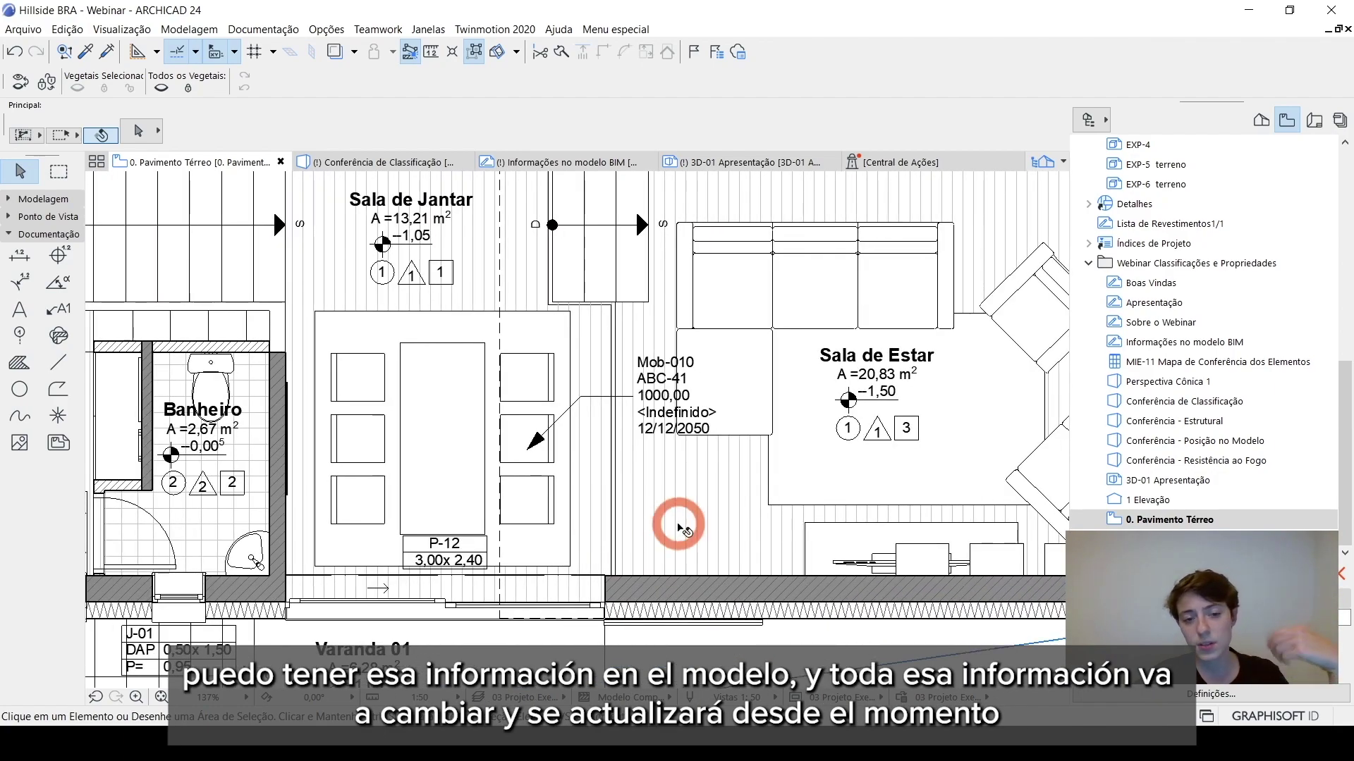
pyautogui.click(522, 441)
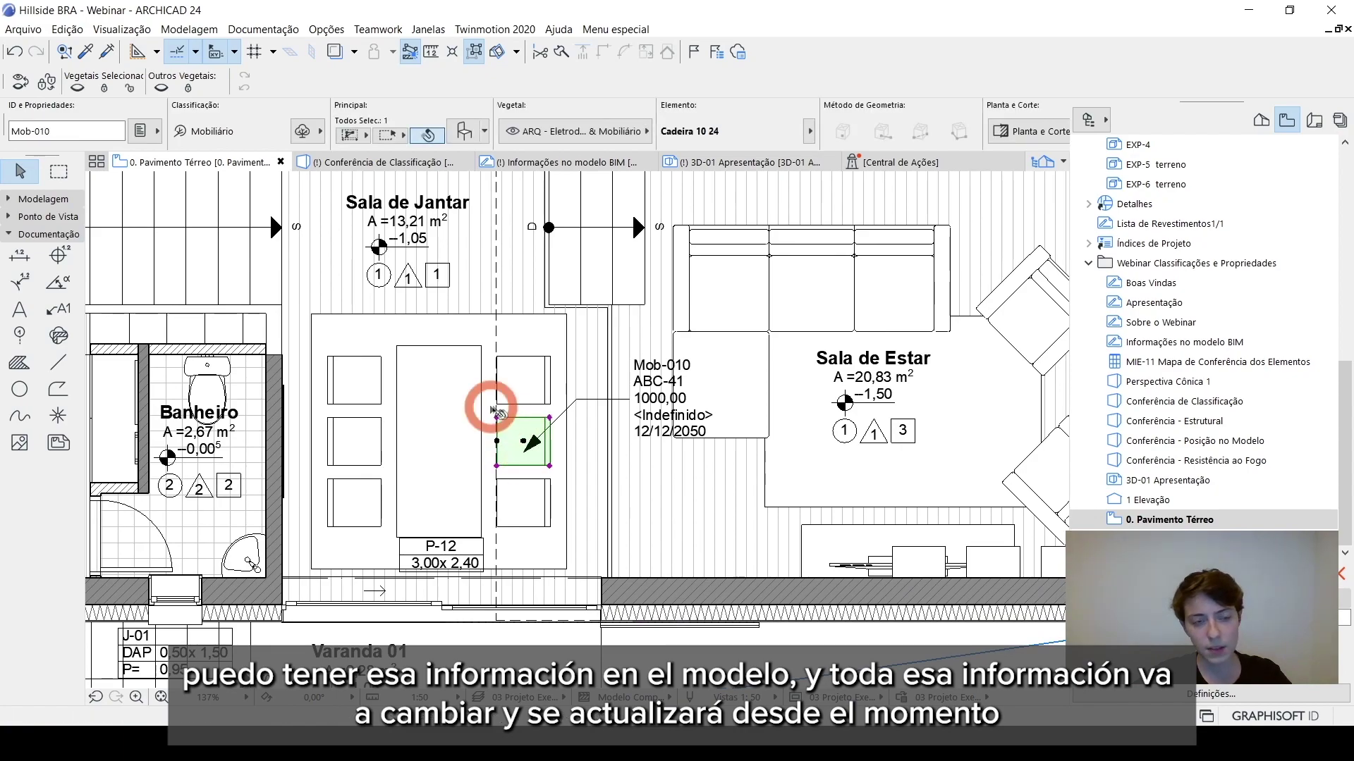
pyautogui.click(145, 131)
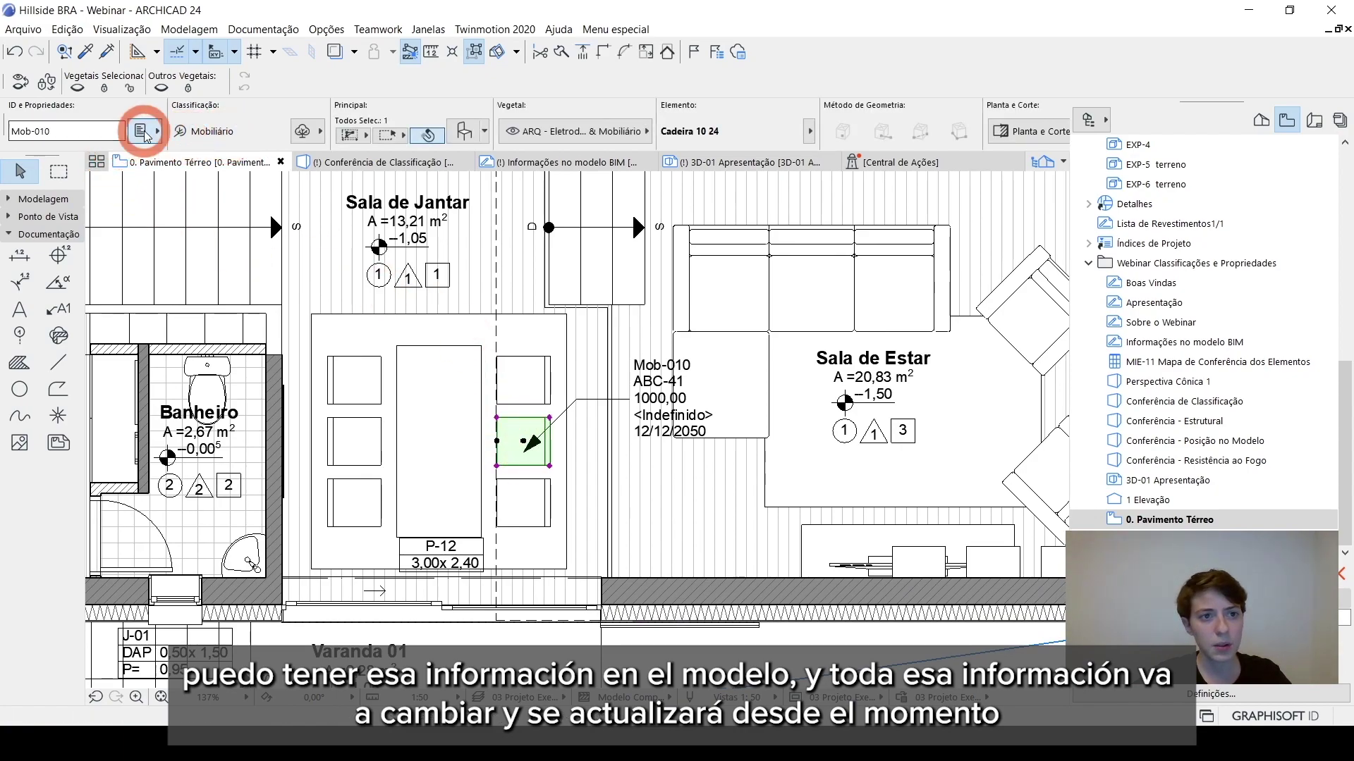
pyautogui.scroll(-1, 356, 423)
pyautogui.scroll(1, 338, 537)
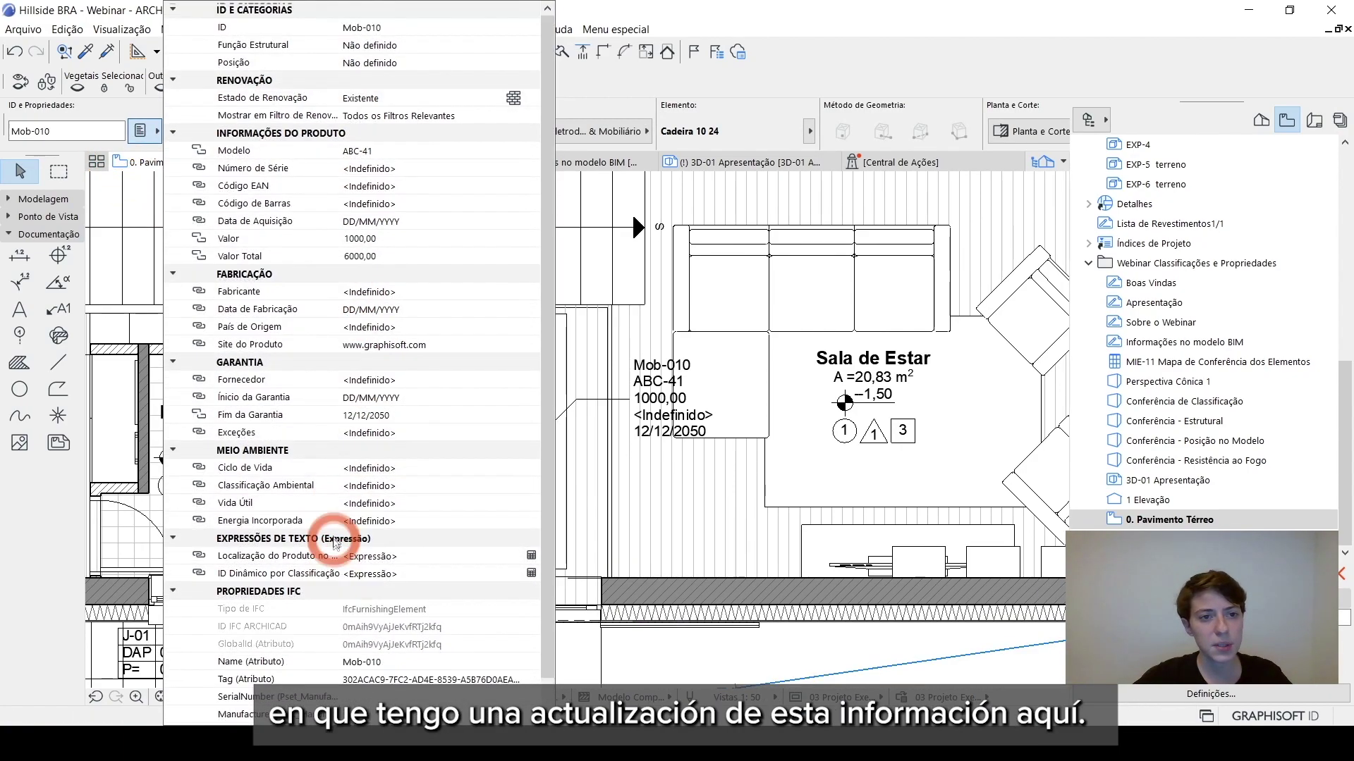
pyautogui.click(650, 508)
pyautogui.scroll(-5, 650, 508)
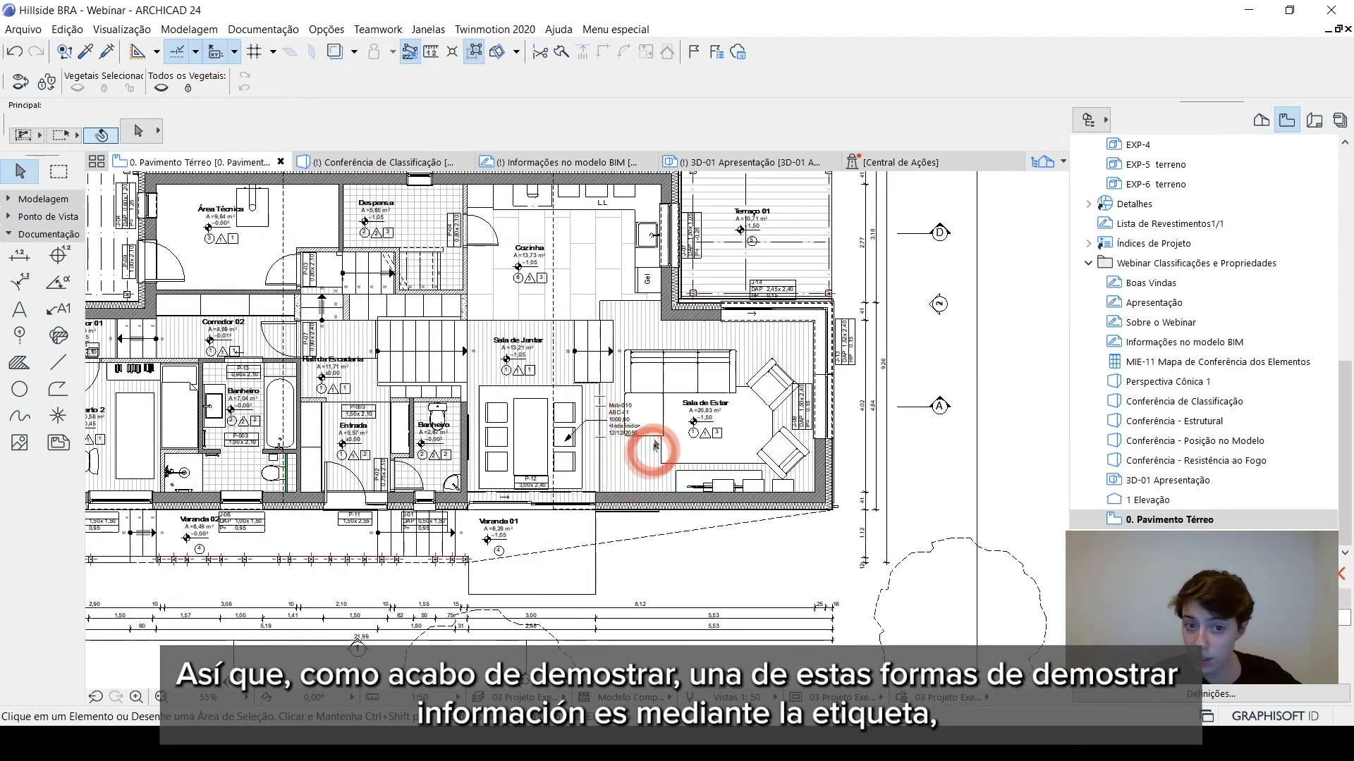
pyautogui.scroll(4, 622, 473)
pyautogui.scroll(3, 606, 409)
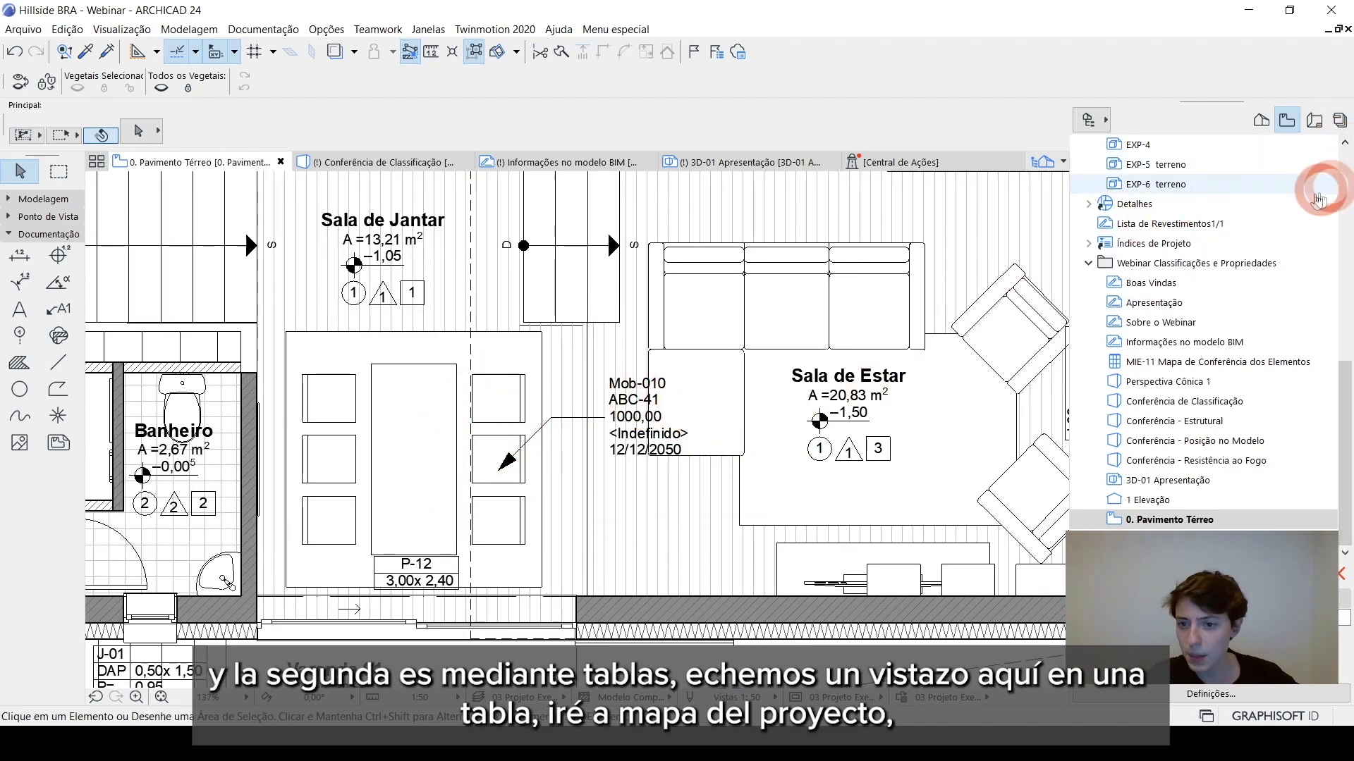
# Open the wall schedule MIE-06 Mapa de Paredes from the element schedules in the project map.
pyautogui.click(1262, 121)
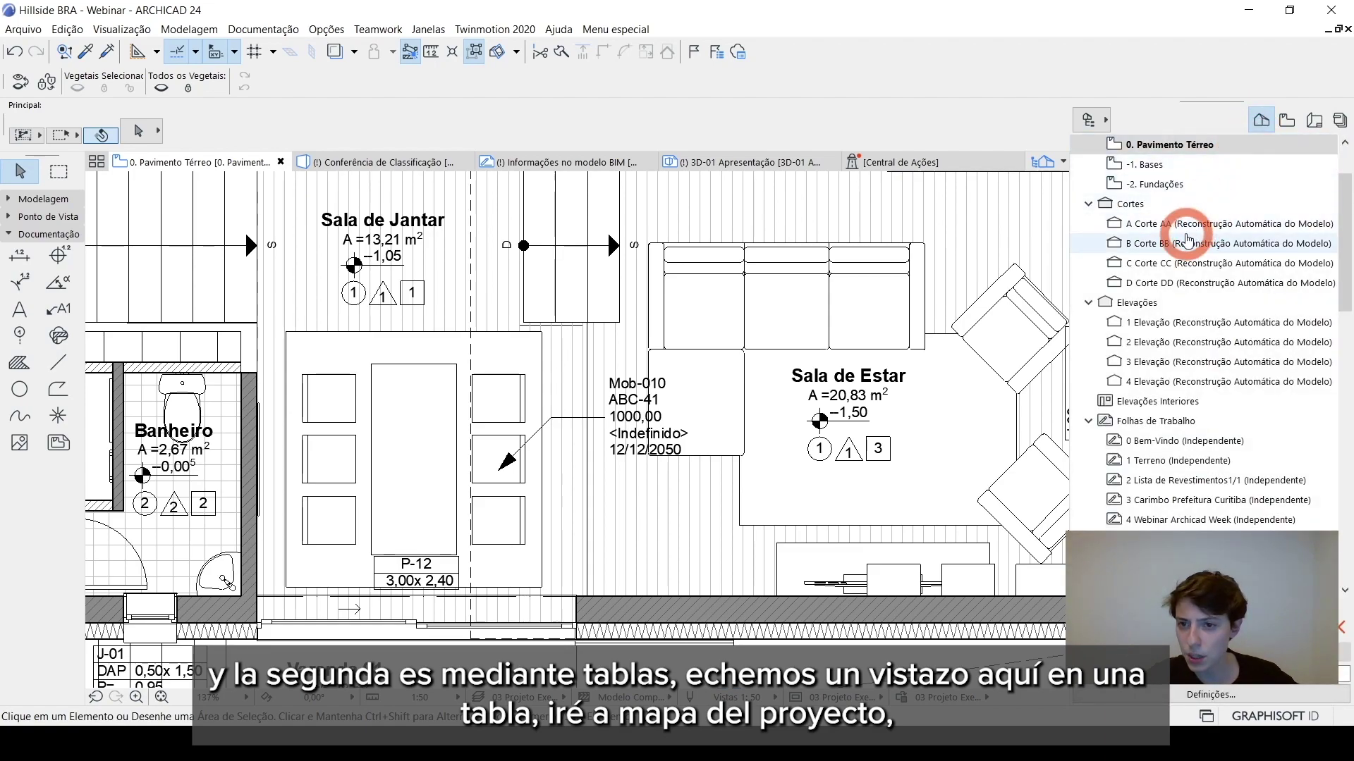
pyautogui.scroll(-5, 1194, 282)
pyautogui.scroll(-7, 1194, 284)
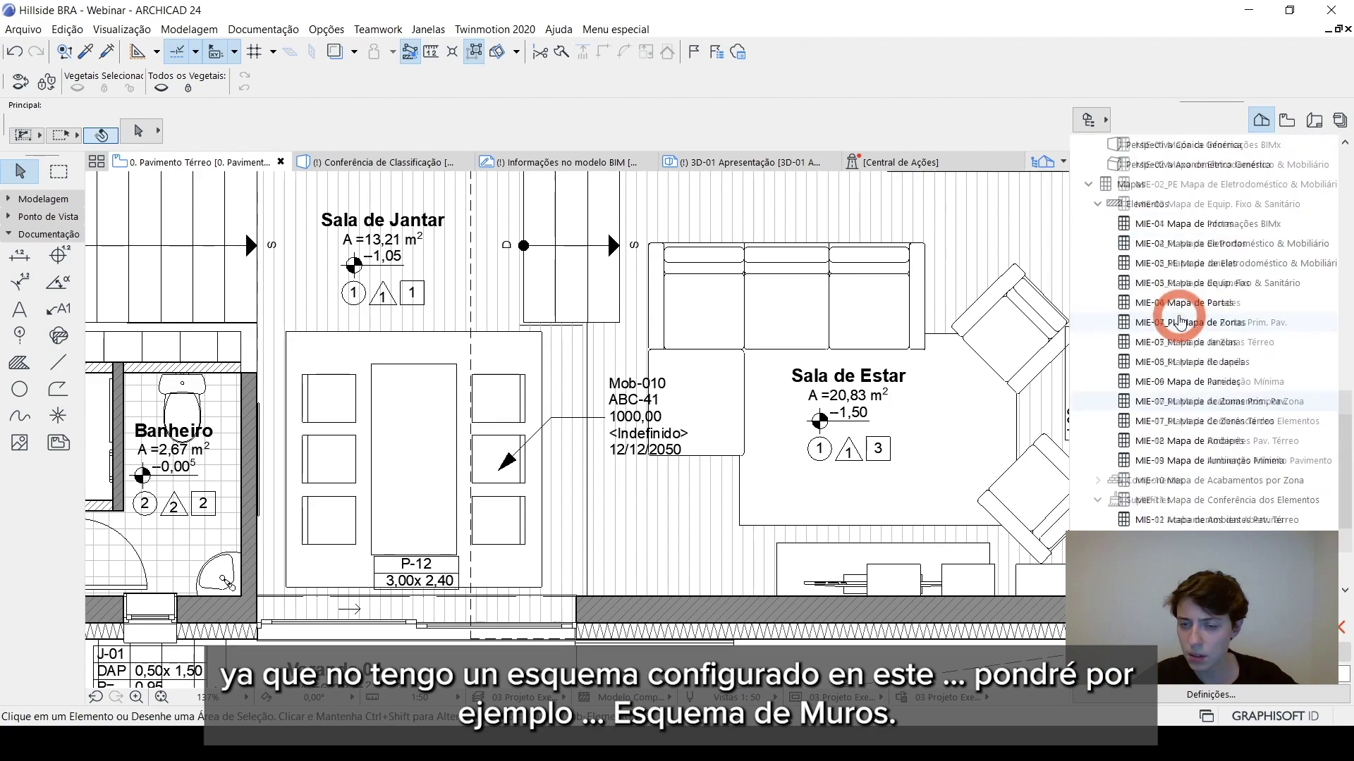
pyautogui.click(1123, 382)
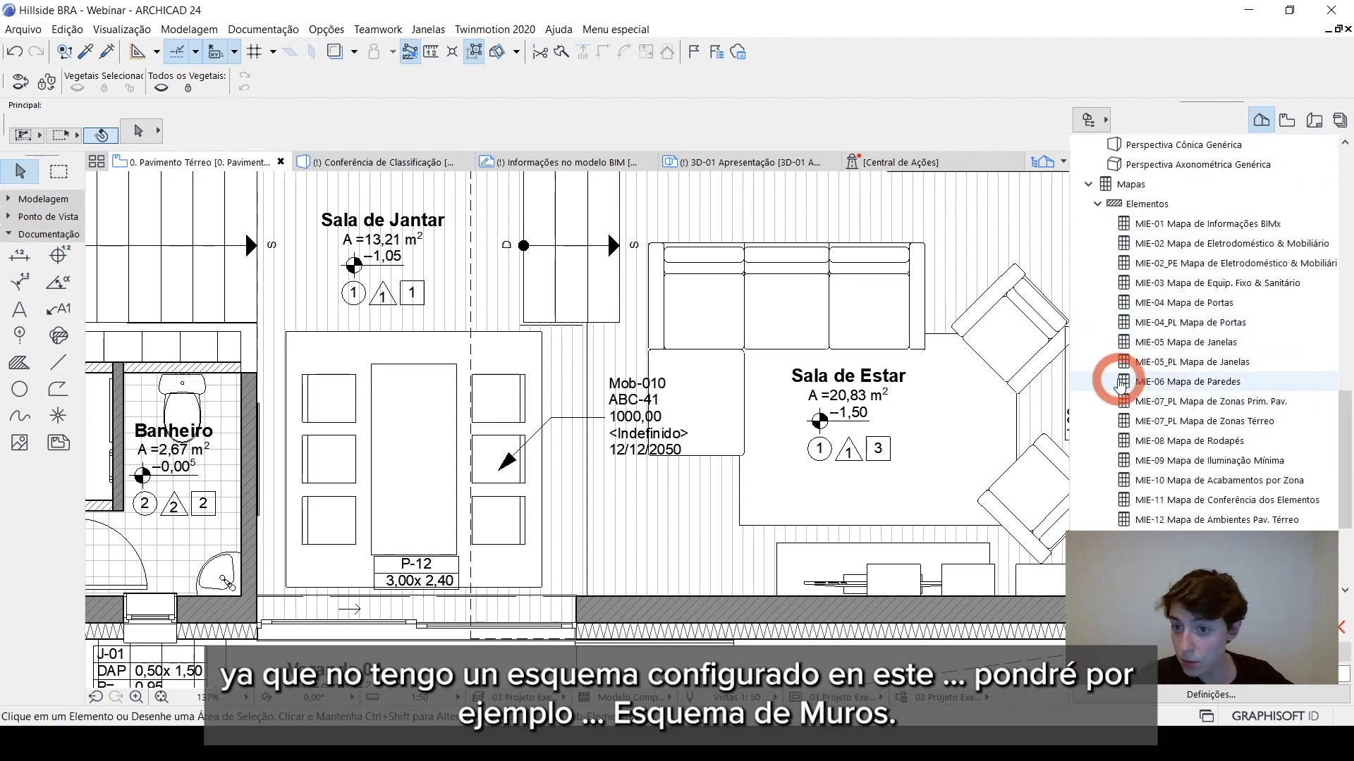
pyautogui.click(1141, 383)
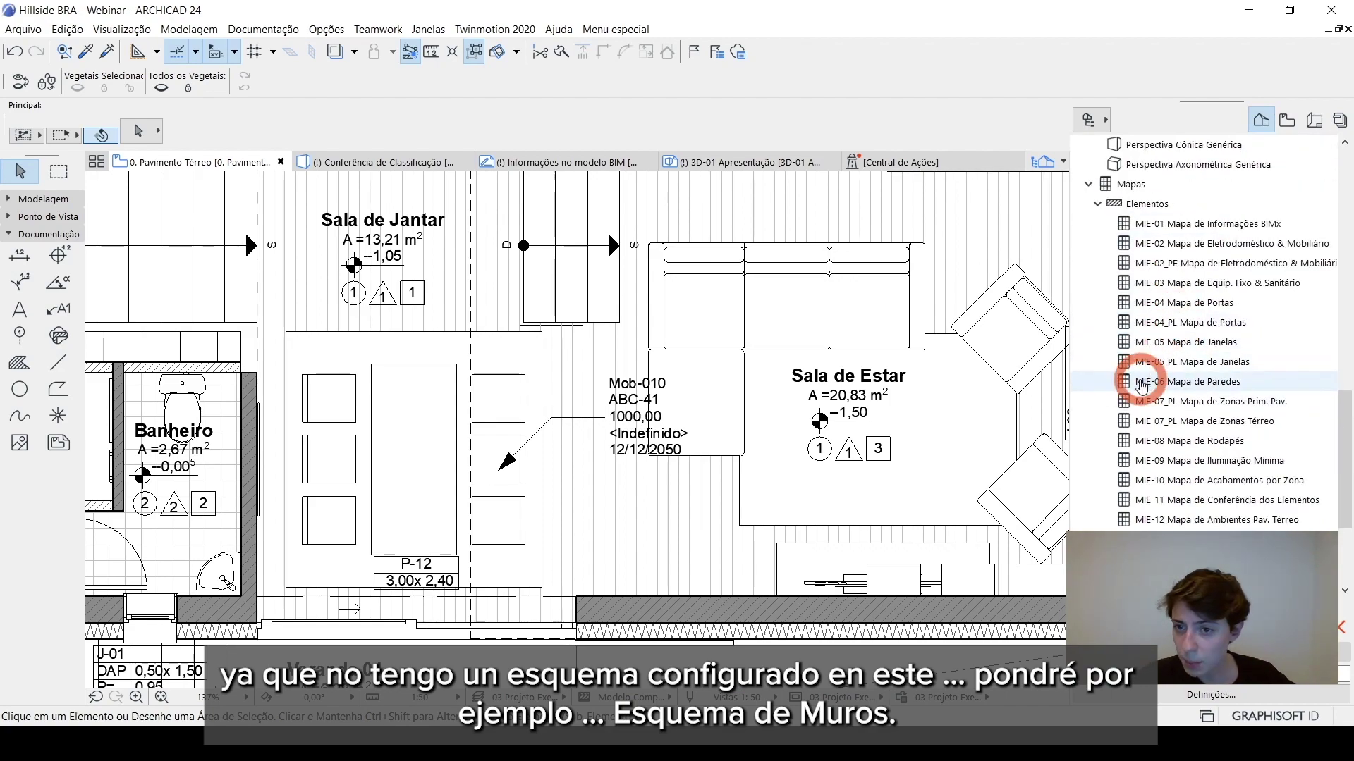
pyautogui.click(1056, 408)
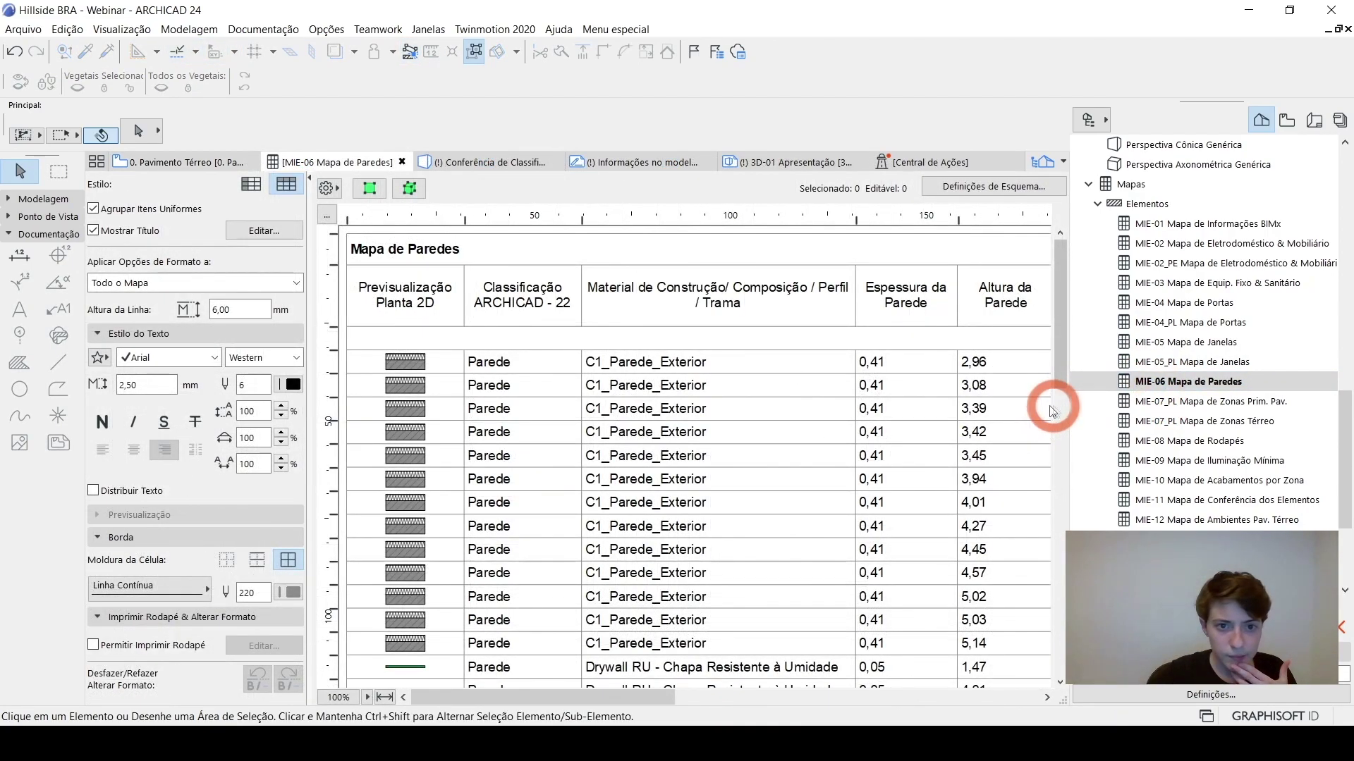
# Set Resistência ao Fogo to 90 minutos for the first wall row of the schedule.
pyautogui.moveTo(621, 697); pyautogui.dragTo(931, 698)
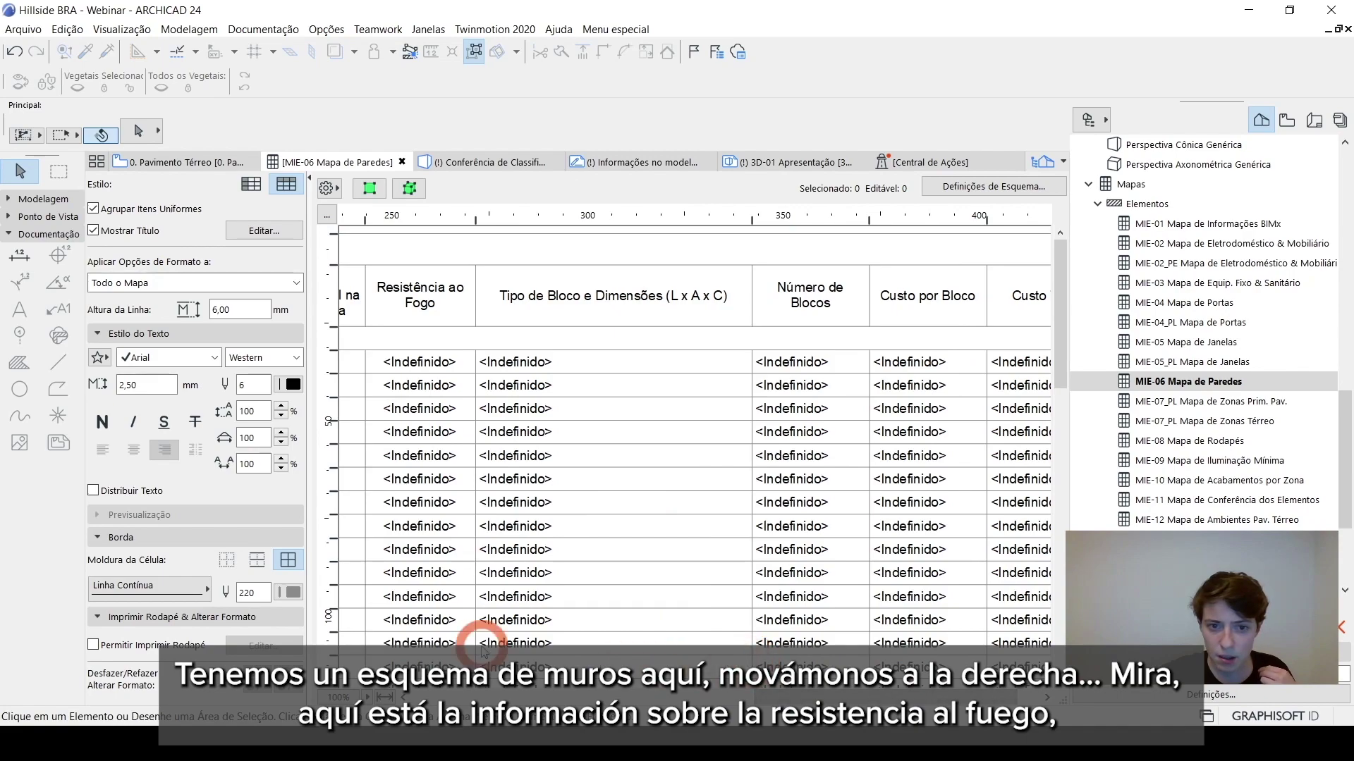
pyautogui.moveTo(747, 698); pyautogui.dragTo(700, 698)
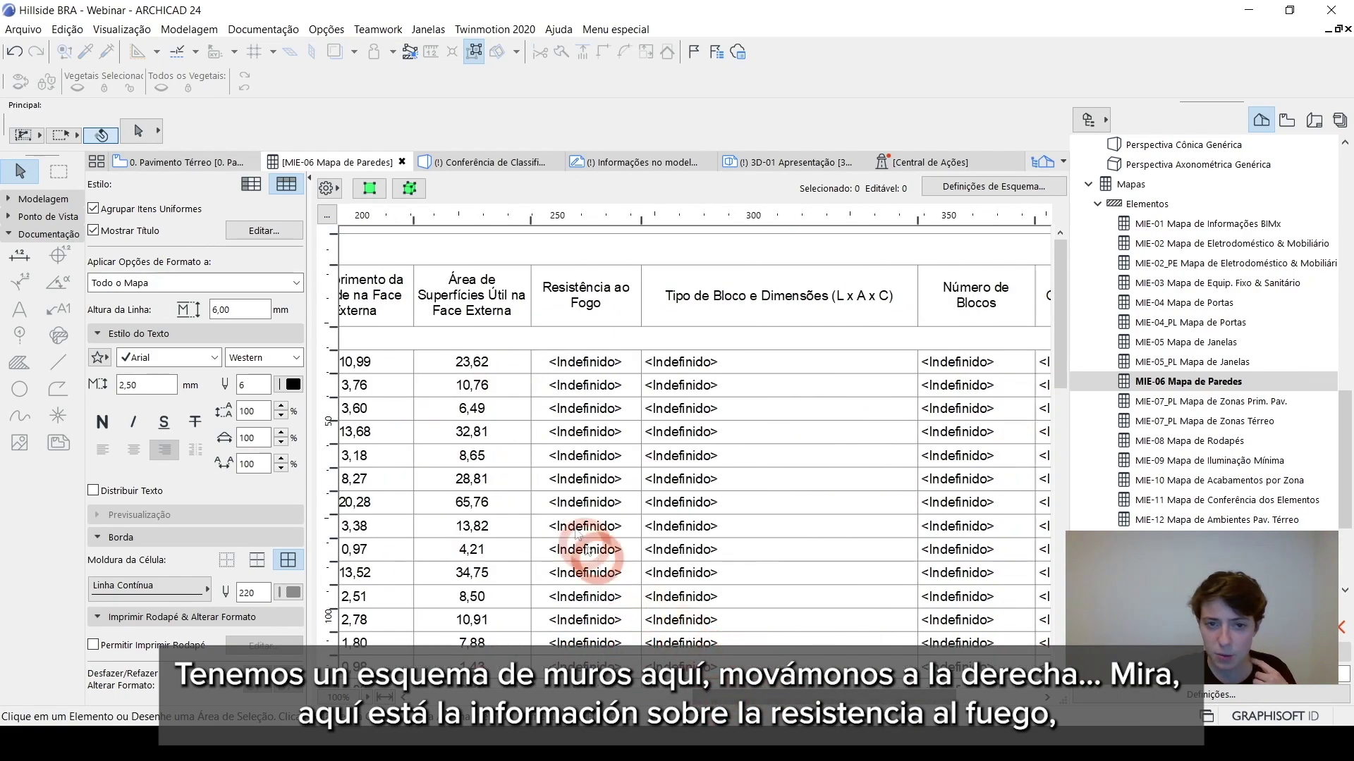
pyautogui.click(598, 384)
pyautogui.click(613, 363)
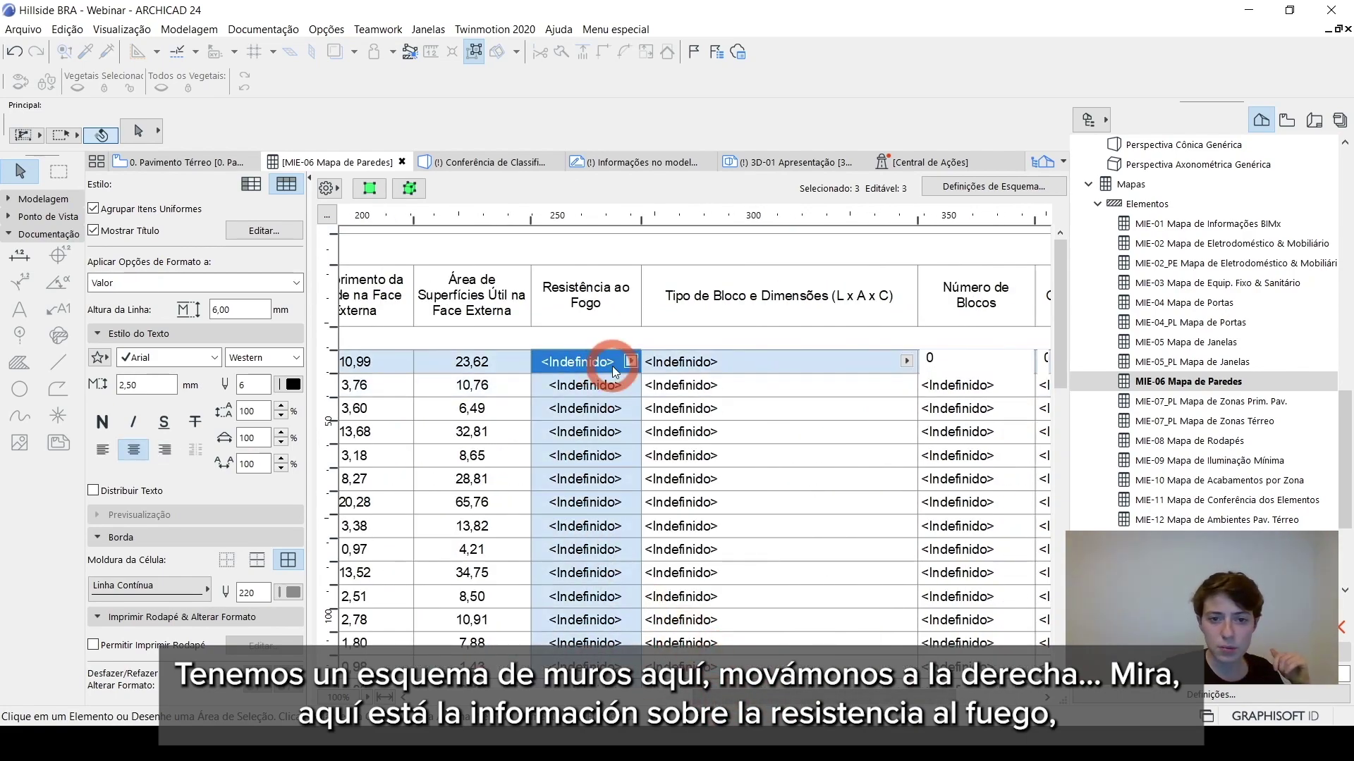
pyautogui.click(631, 362)
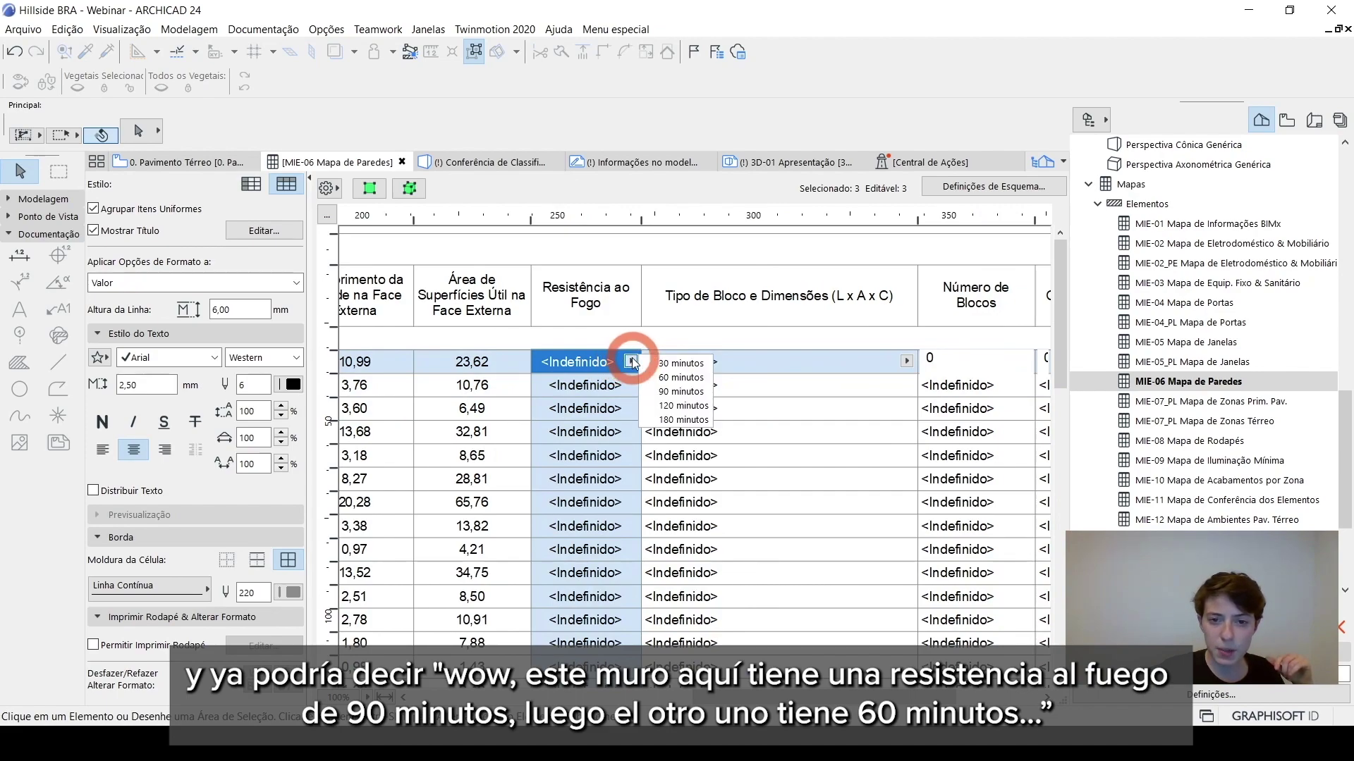
pyautogui.click(665, 393)
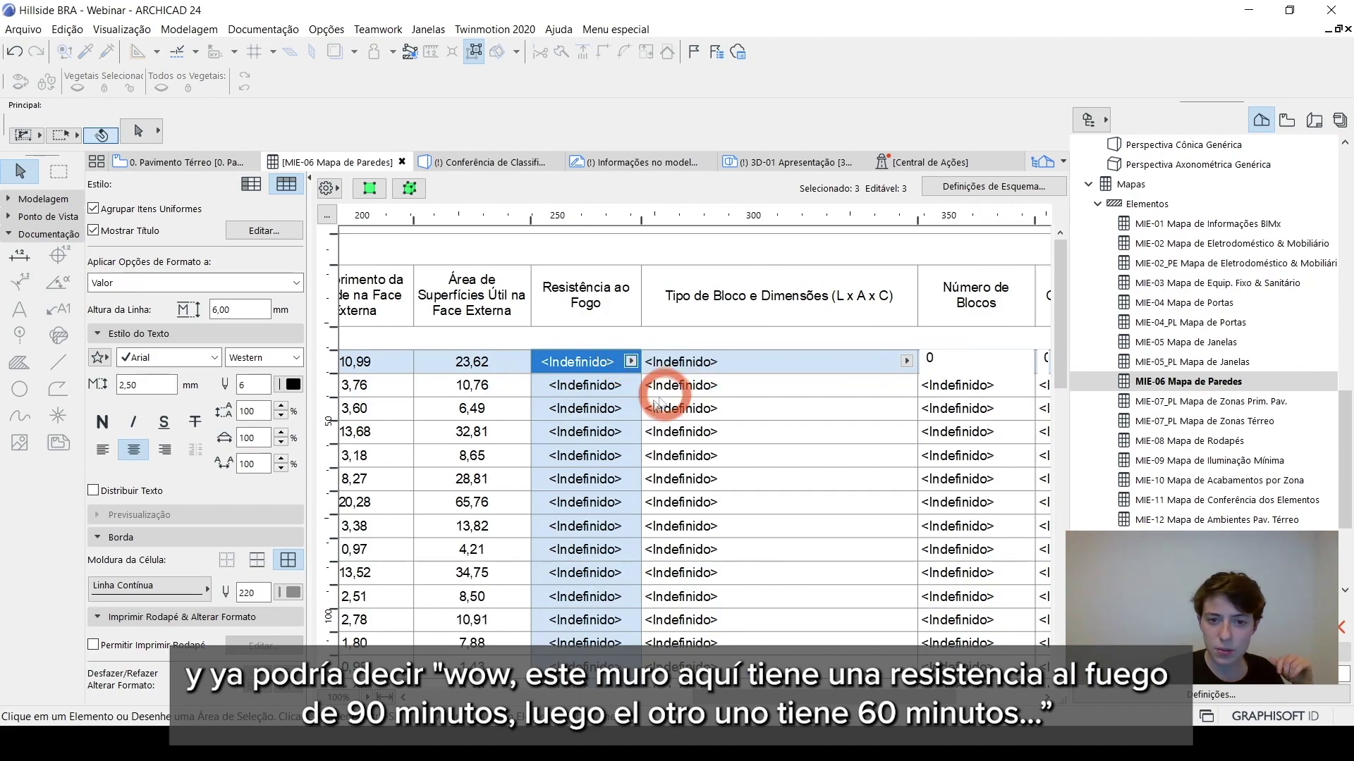
# Set Resistência ao Fogo to 60 minutos for the second wall row of the schedule.
pyautogui.click(603, 392)
pyautogui.click(630, 385)
pyautogui.click(661, 410)
pyautogui.click(695, 640)
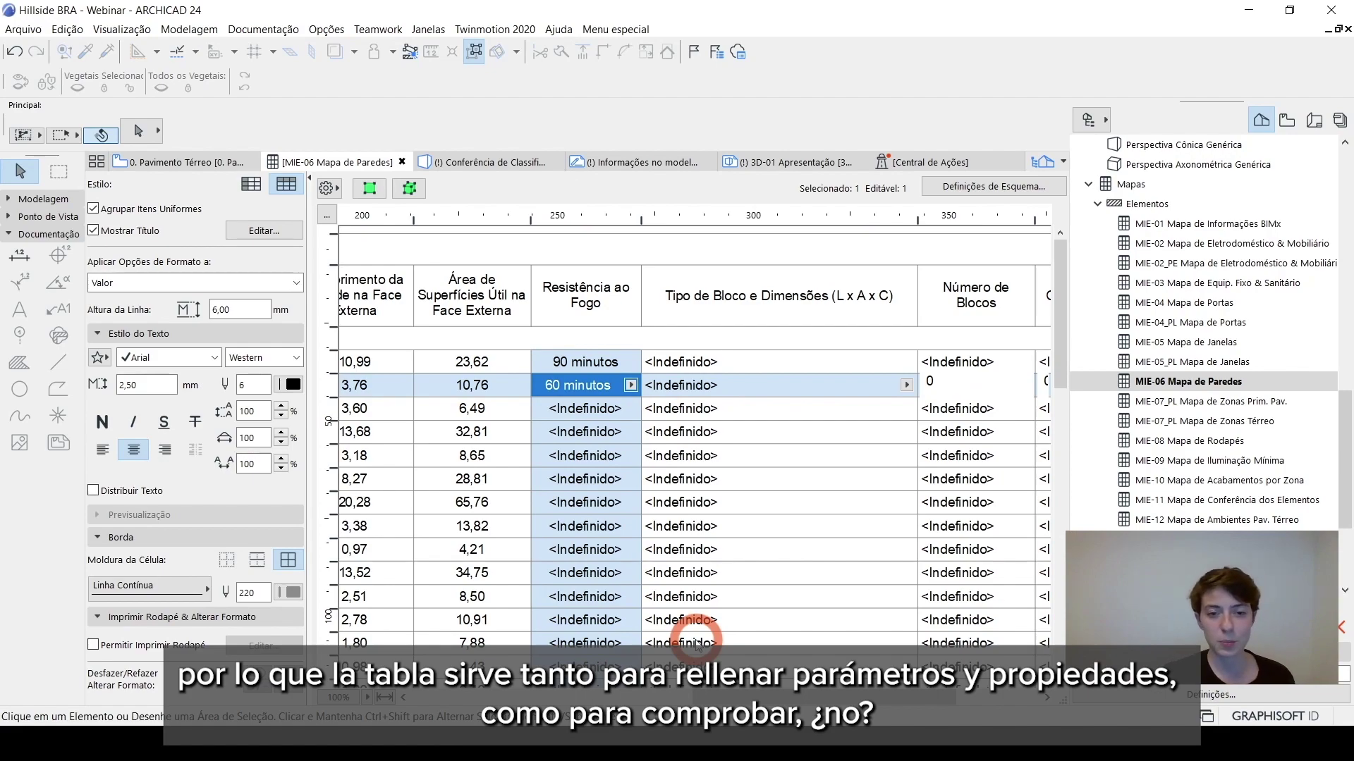
# Set Resistência ao Fogo to 120 minutos for the third wall row of the schedule.
pyautogui.click(610, 409)
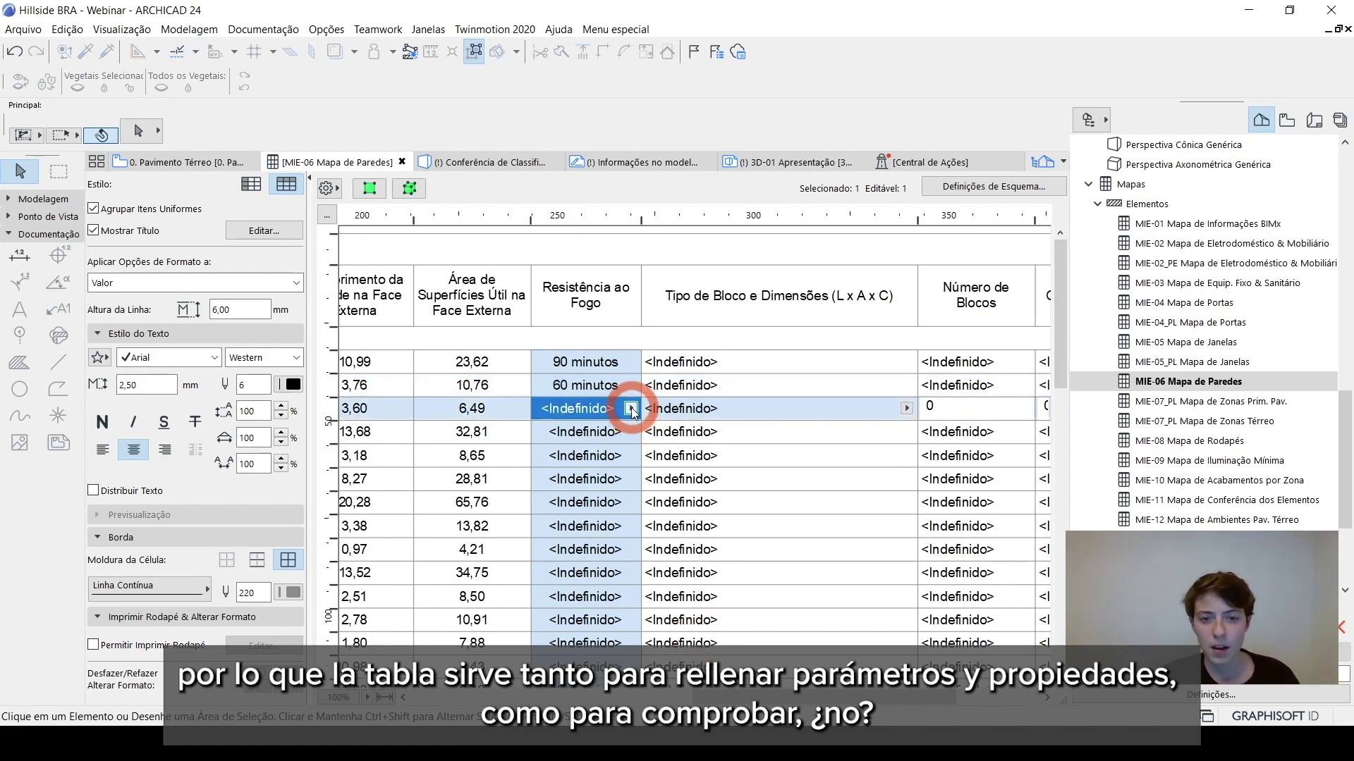
pyautogui.click(630, 408)
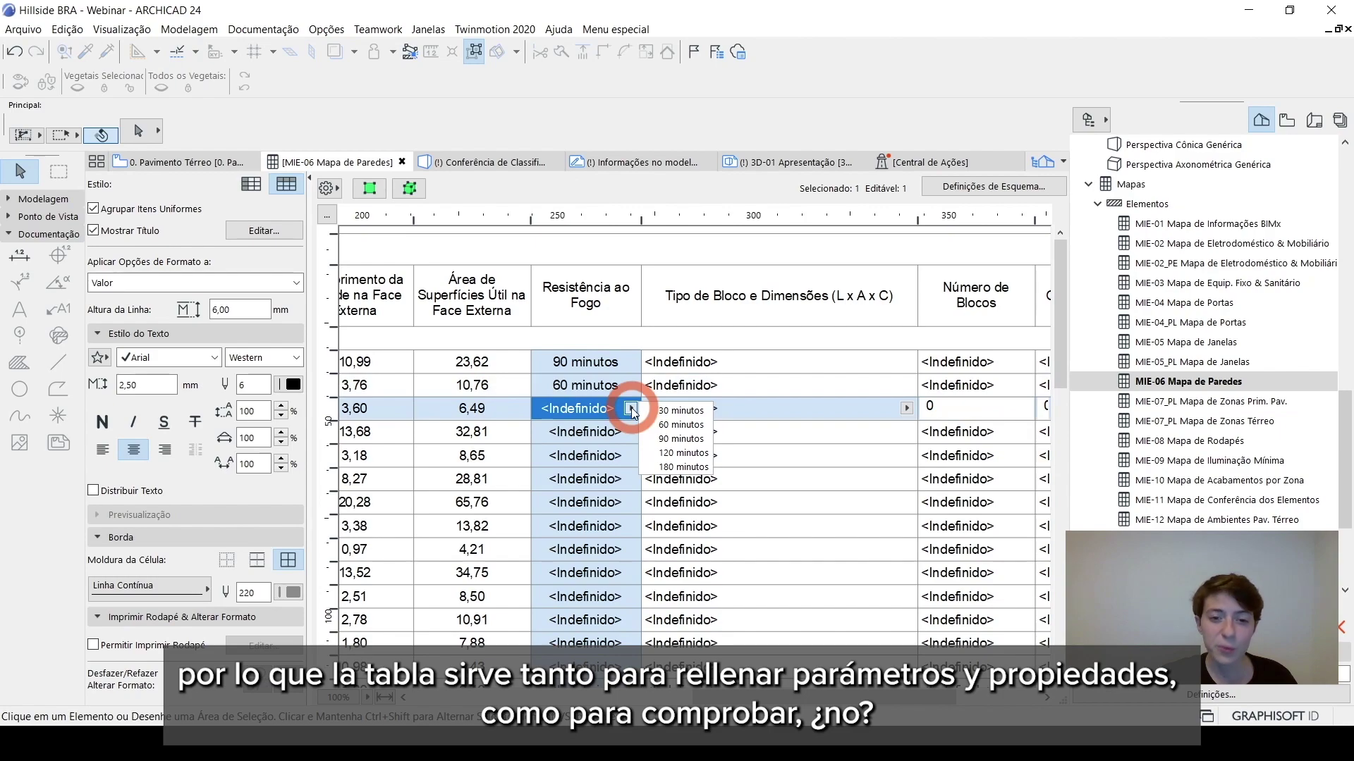
pyautogui.click(675, 452)
pyautogui.click(773, 528)
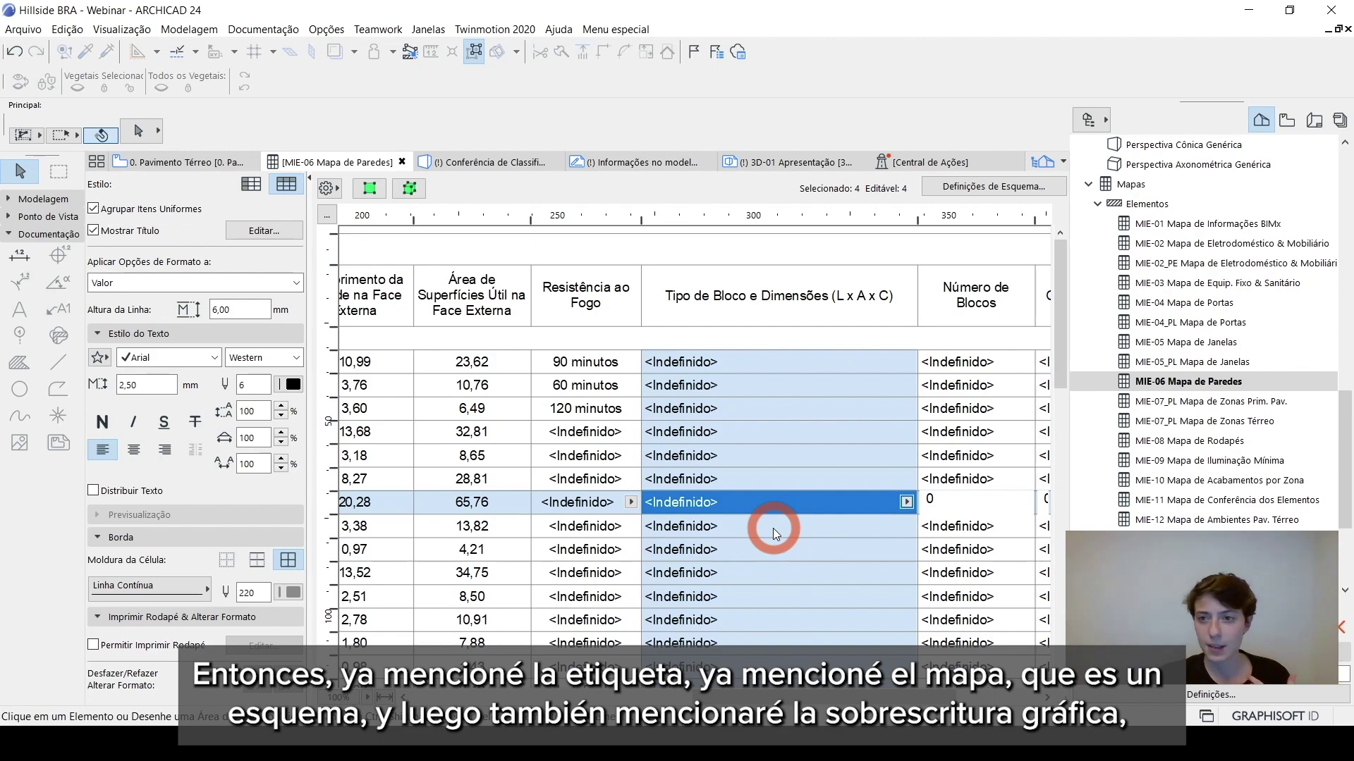
# Open the saved view Conferência - Resistência ao Fogo and examine the colour-overridden walls from several sides.
pyautogui.click(1286, 120)
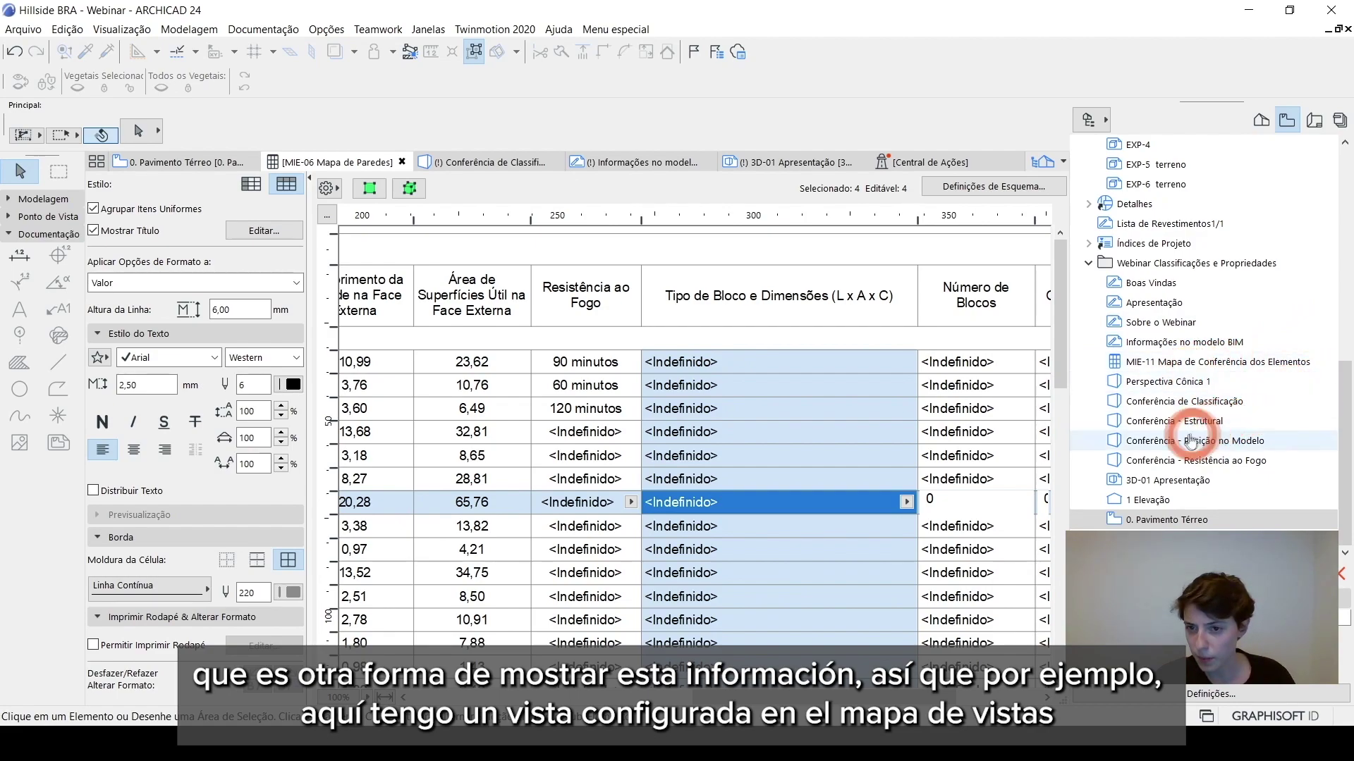
pyautogui.click(1276, 440)
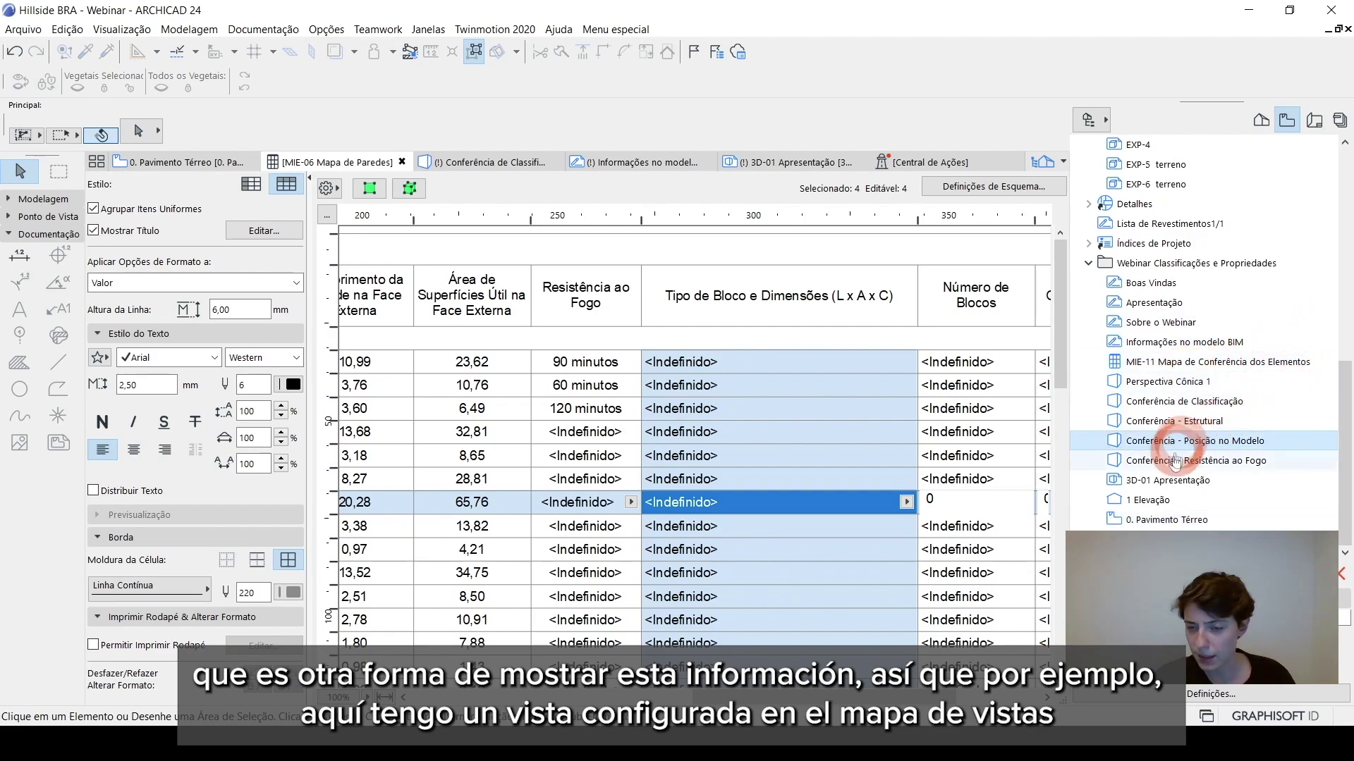
pyautogui.doubleClick(1137, 462)
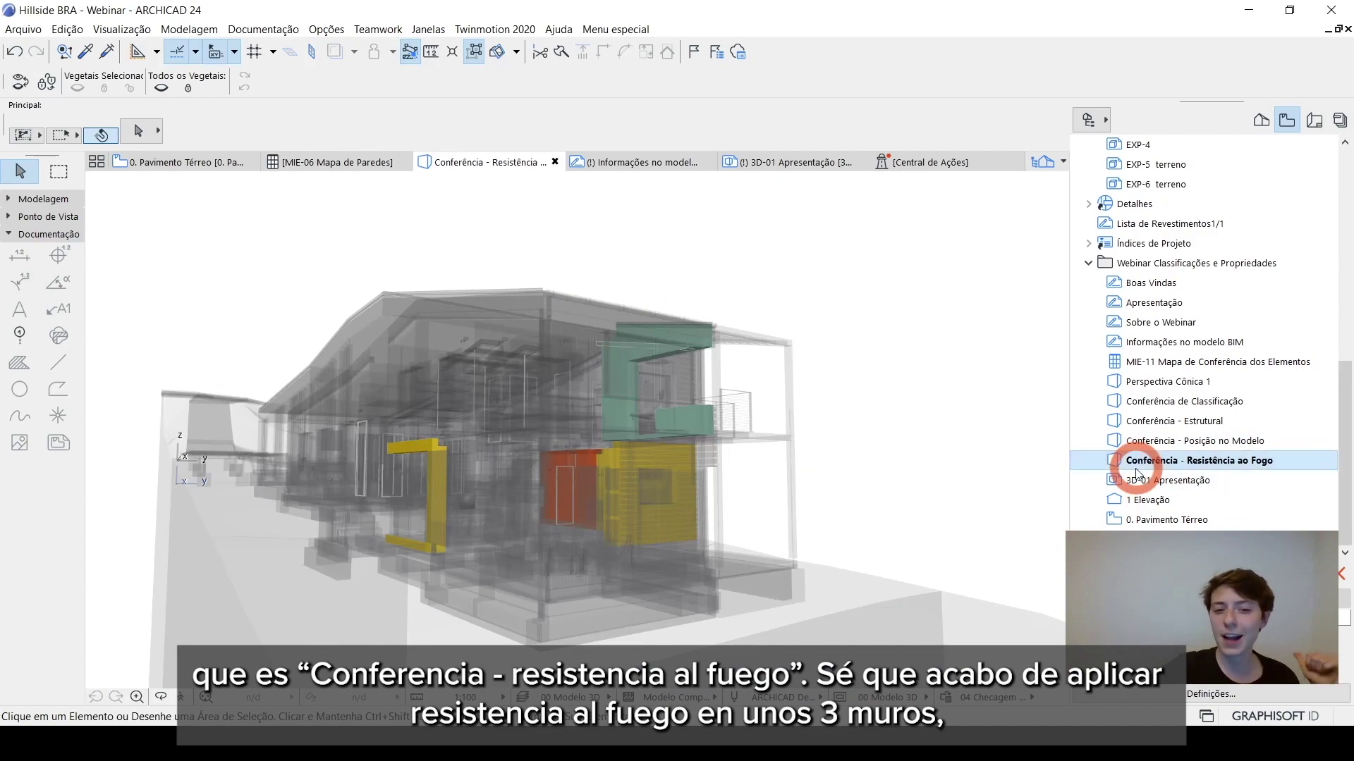
pyautogui.click(977, 453)
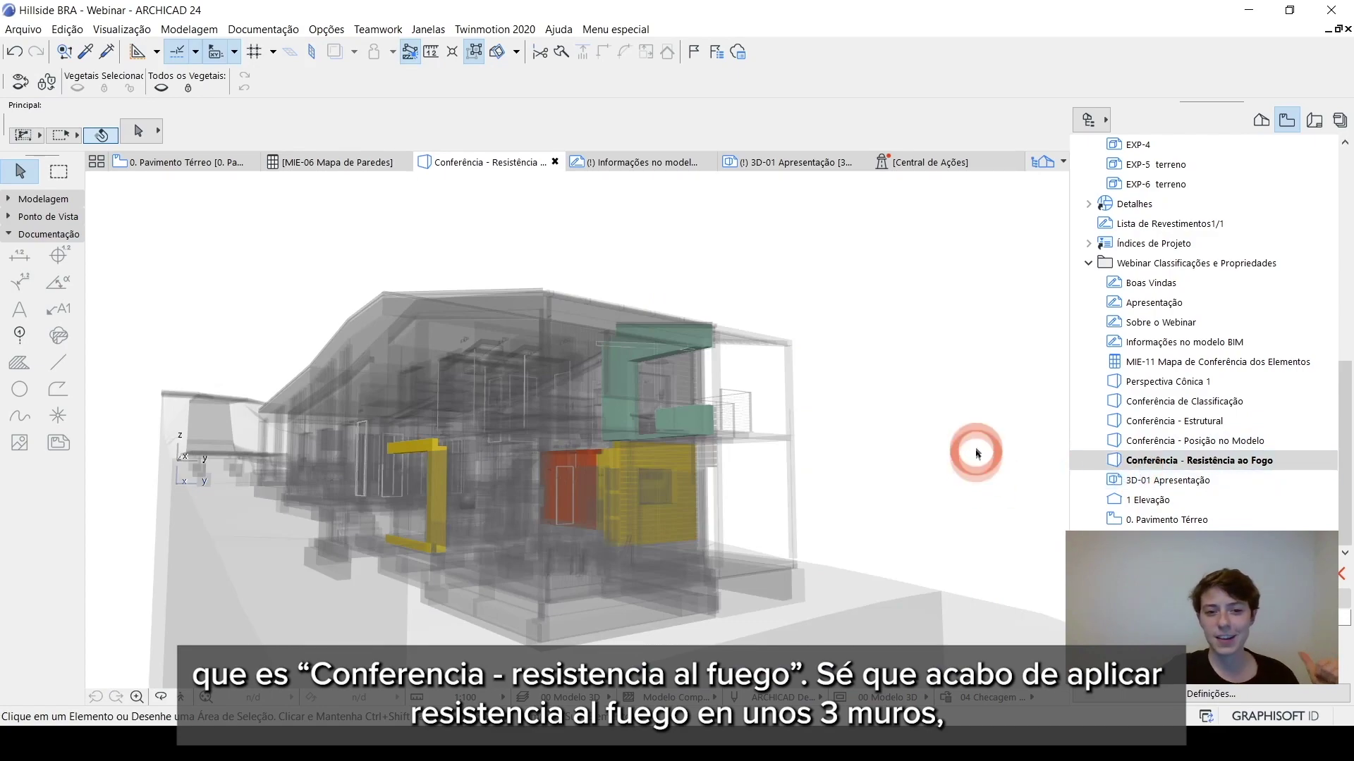
pyautogui.keyDown('shift'); pyautogui.moveTo(980, 411); pyautogui.dragTo(793, 531, button='middle'); pyautogui.keyUp('shift')
pyautogui.keyDown('shift'); pyautogui.moveTo(638, 555); pyautogui.dragTo(453, 543, button='middle'); pyautogui.keyUp('shift')
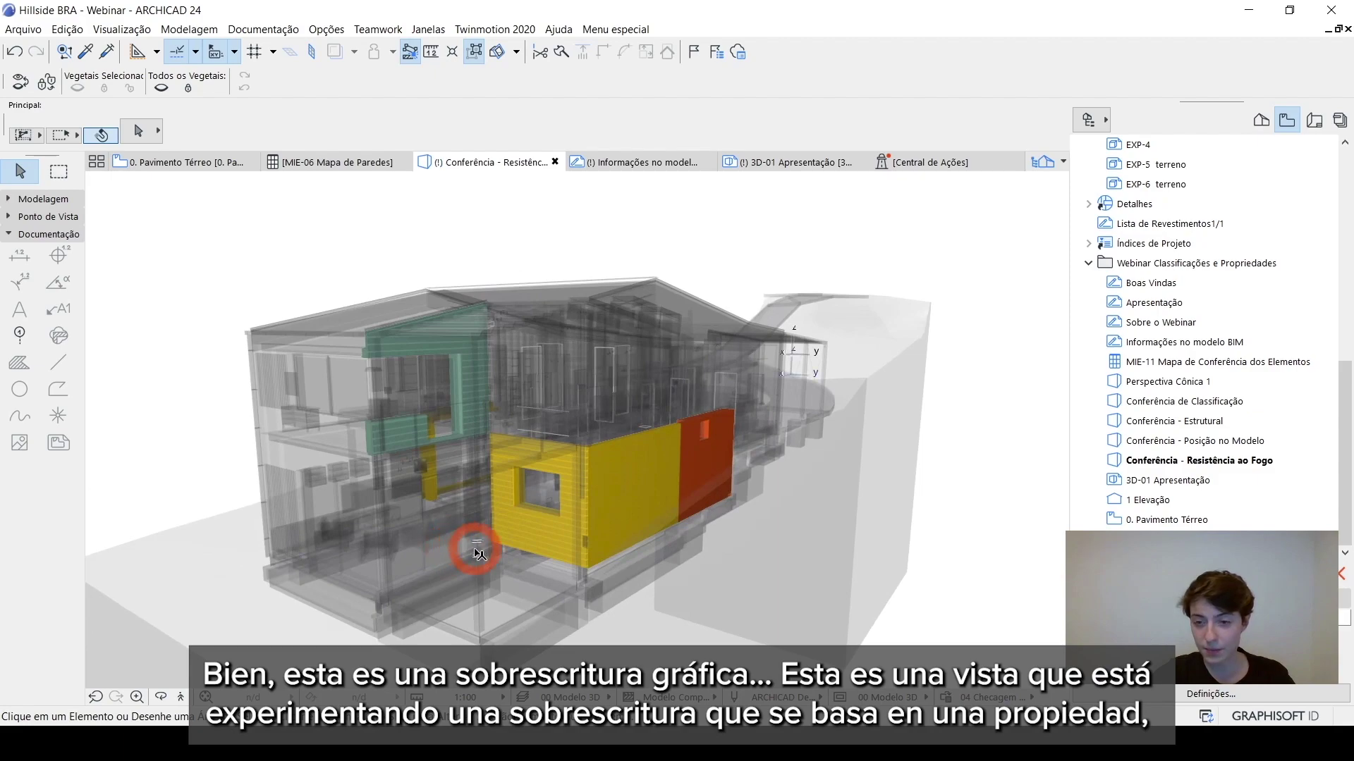
pyautogui.click(467, 561)
pyautogui.keyDown('shift'); pyautogui.moveTo(416, 567); pyautogui.dragTo(377, 541, button='middle'); pyautogui.keyUp('shift')
pyautogui.keyDown('shift'); pyautogui.moveTo(519, 501); pyautogui.dragTo(458, 366, button='middle'); pyautogui.keyUp('shift')
# Review the fire-resistance rules from 30 to 180 minutos in the graphic override combination 04 Checagem do Modelo - Resistência ao Fogo, leaving it unchanged.
pyautogui.click(265, 30)
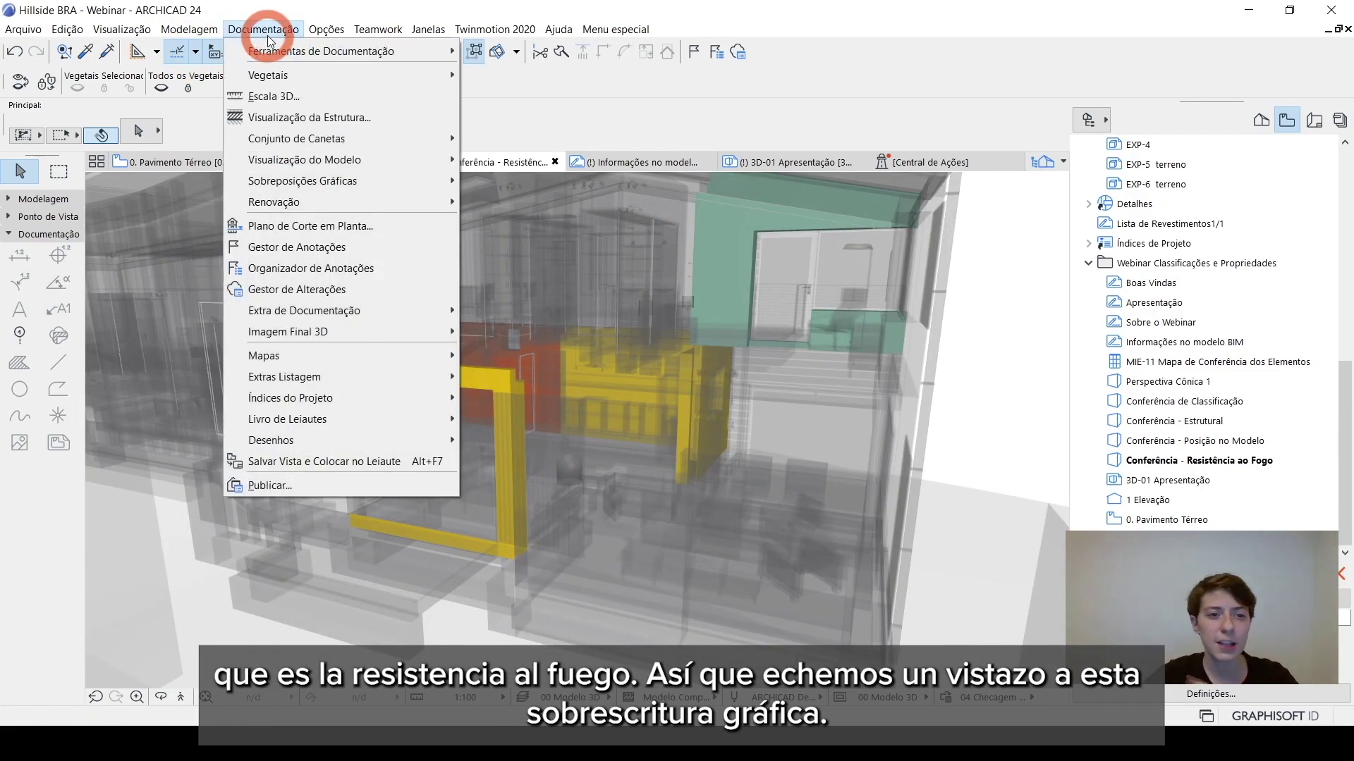
pyautogui.click(259, 180)
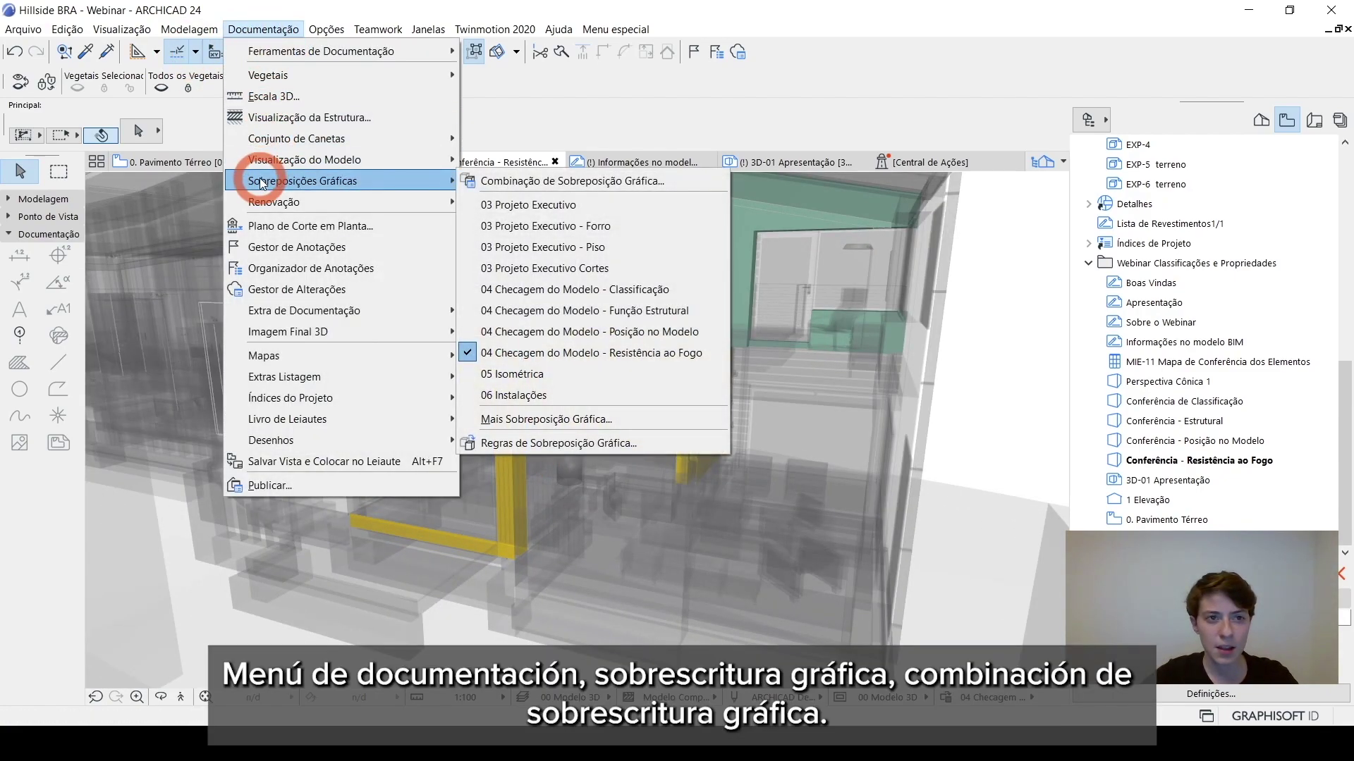
pyautogui.click(517, 181)
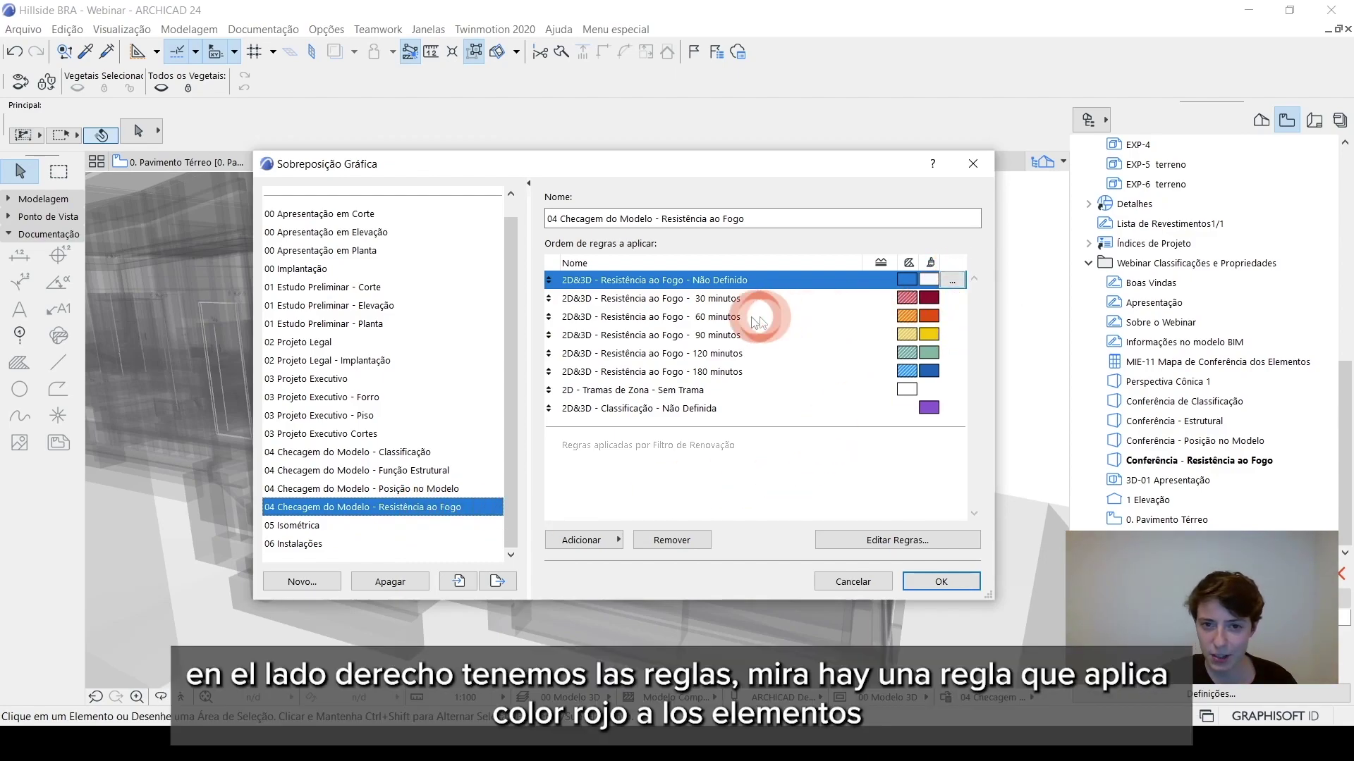
pyautogui.click(683, 306)
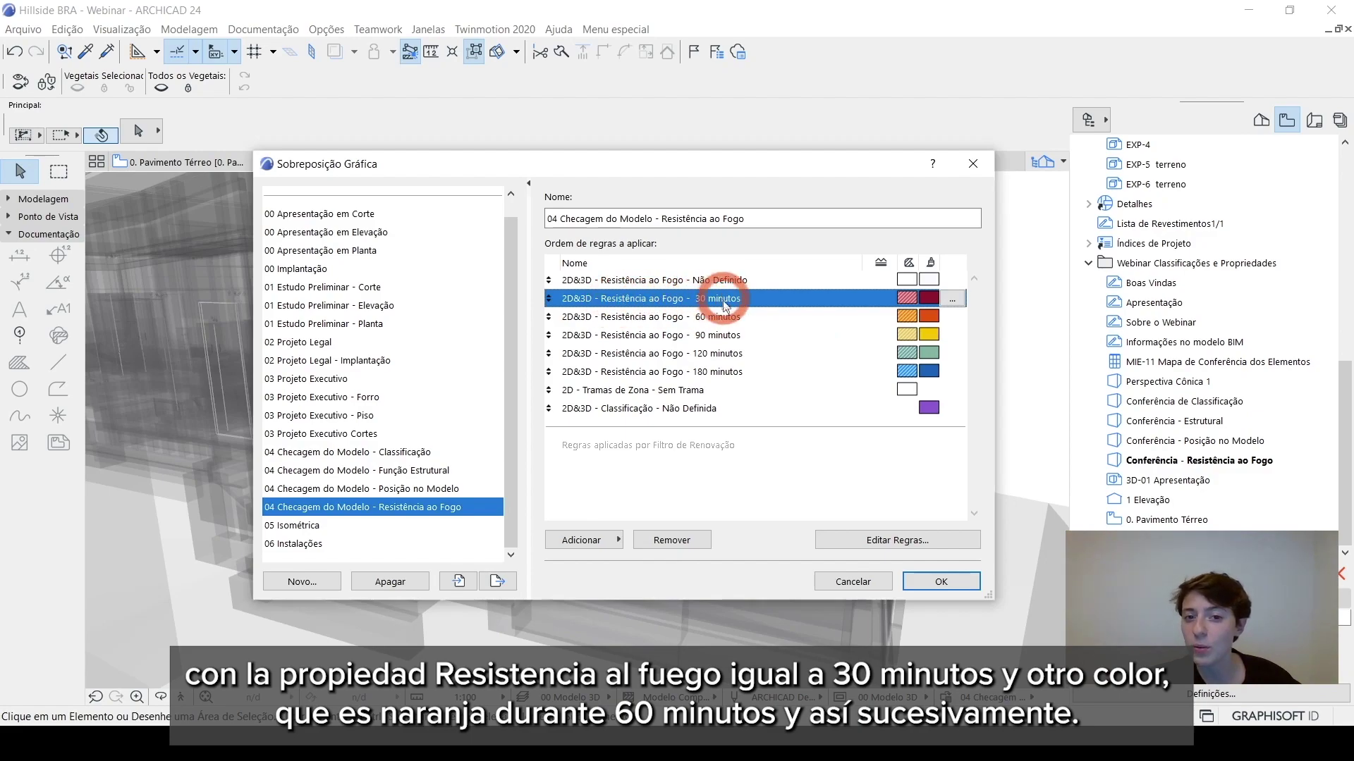
pyautogui.click(715, 319)
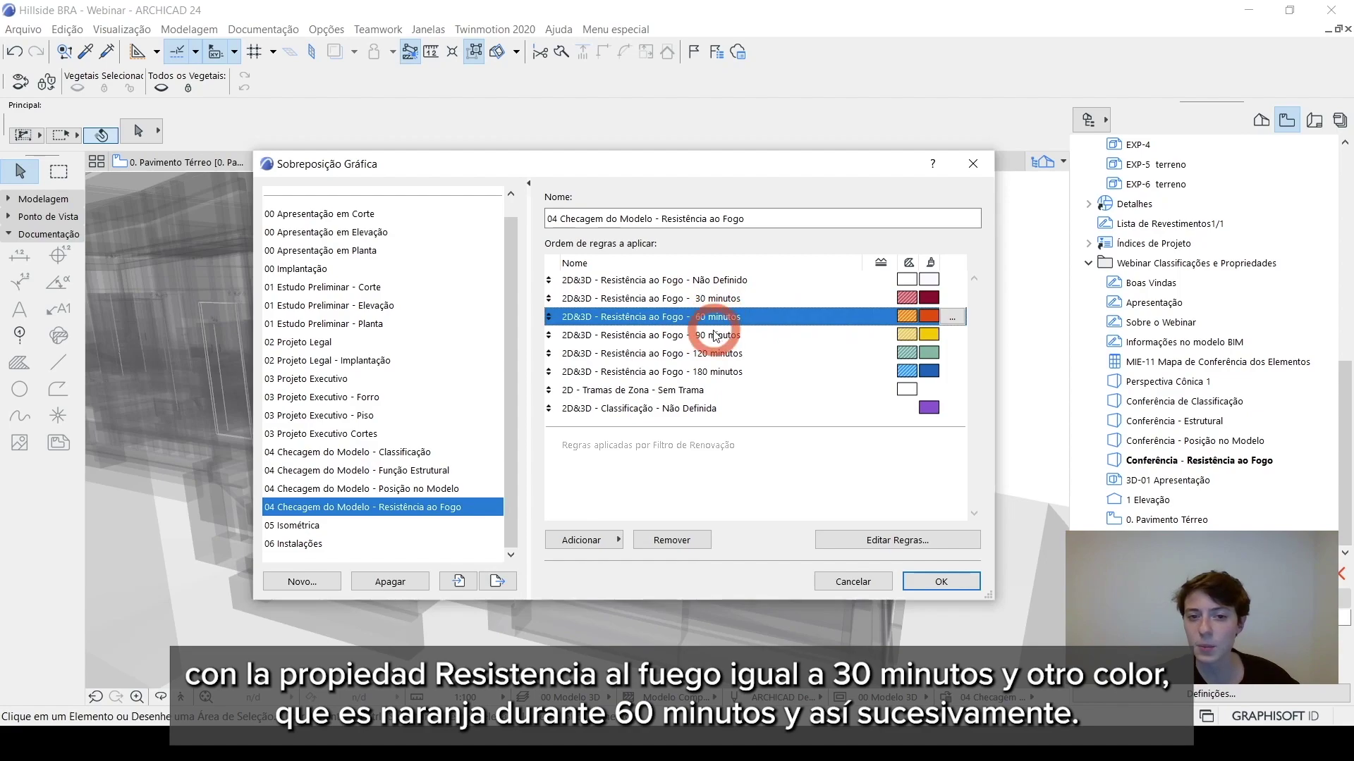
pyautogui.click(715, 336)
pyautogui.click(708, 354)
pyautogui.click(708, 373)
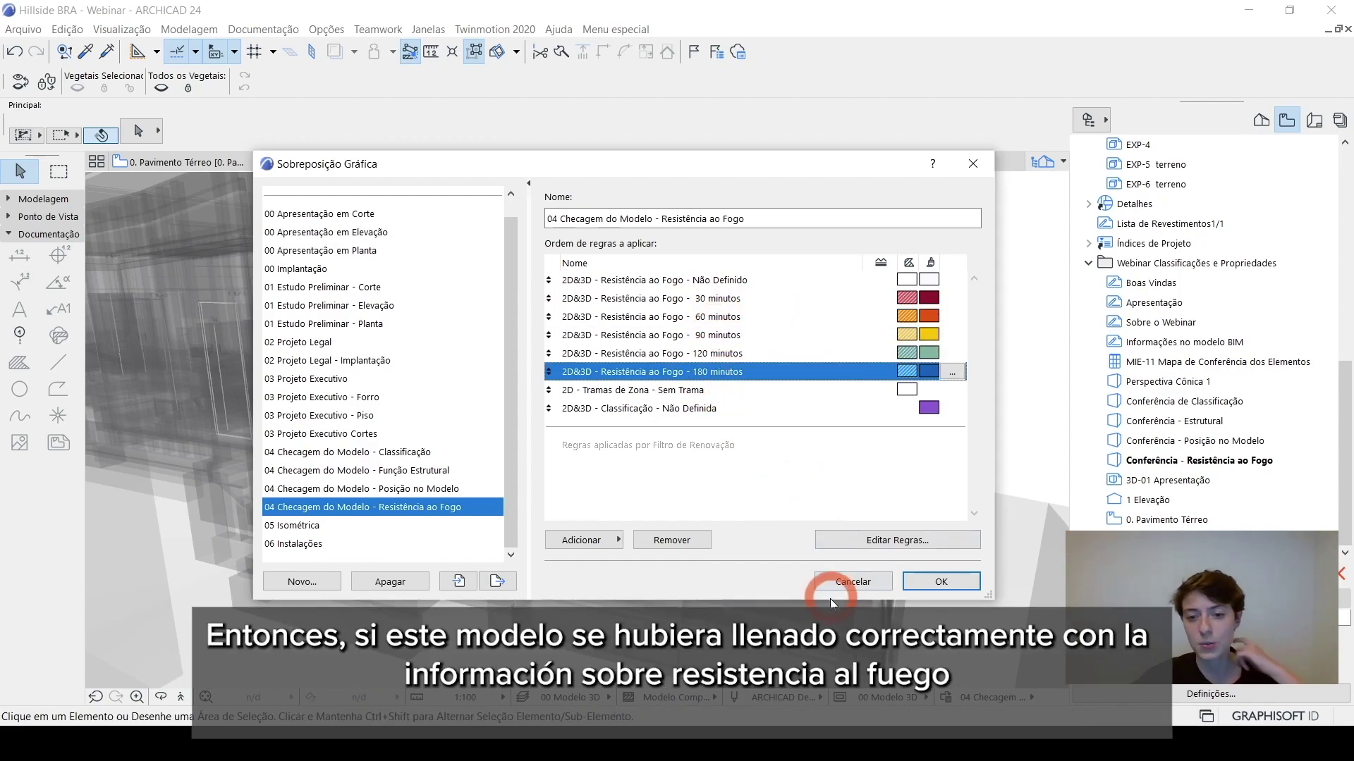
pyautogui.click(836, 589)
pyautogui.scroll(-6, 726, 487)
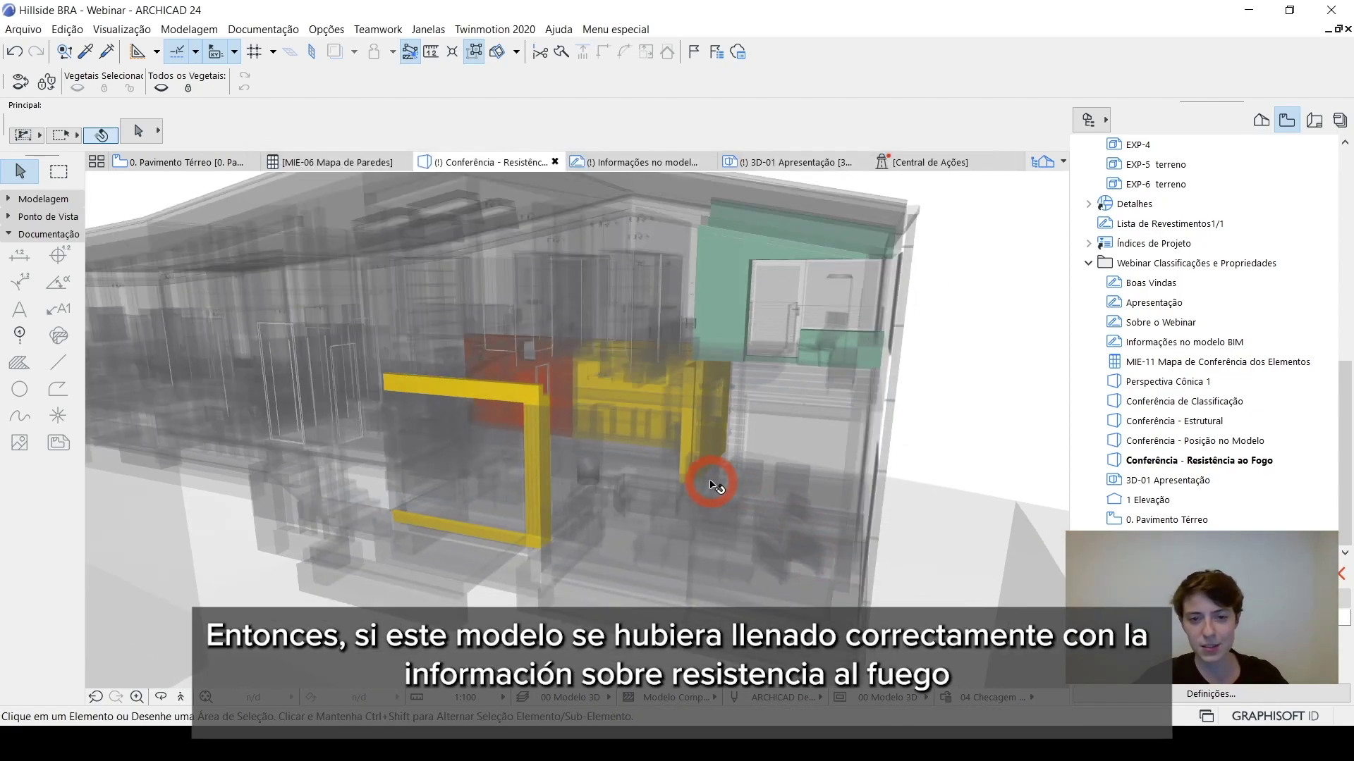
pyautogui.moveTo(726, 486)
pyautogui.keyDown('shift'); pyautogui.mouseDown(button='middle')
pyautogui.moveTo(381, 492)
pyautogui.moveTo(614, 493)
pyautogui.moveTo(402, 484)
pyautogui.moveTo(554, 511)
pyautogui.moveTo(564, 507)
pyautogui.moveTo(395, 479)
pyautogui.moveTo(388, 462)
pyautogui.moveTo(712, 498)
pyautogui.moveTo(692, 514)
pyautogui.moveTo(471, 468)
pyautogui.moveTo(519, 485)
pyautogui.moveTo(705, 486)
pyautogui.mouseUp(button='middle'); pyautogui.keyUp('shift')
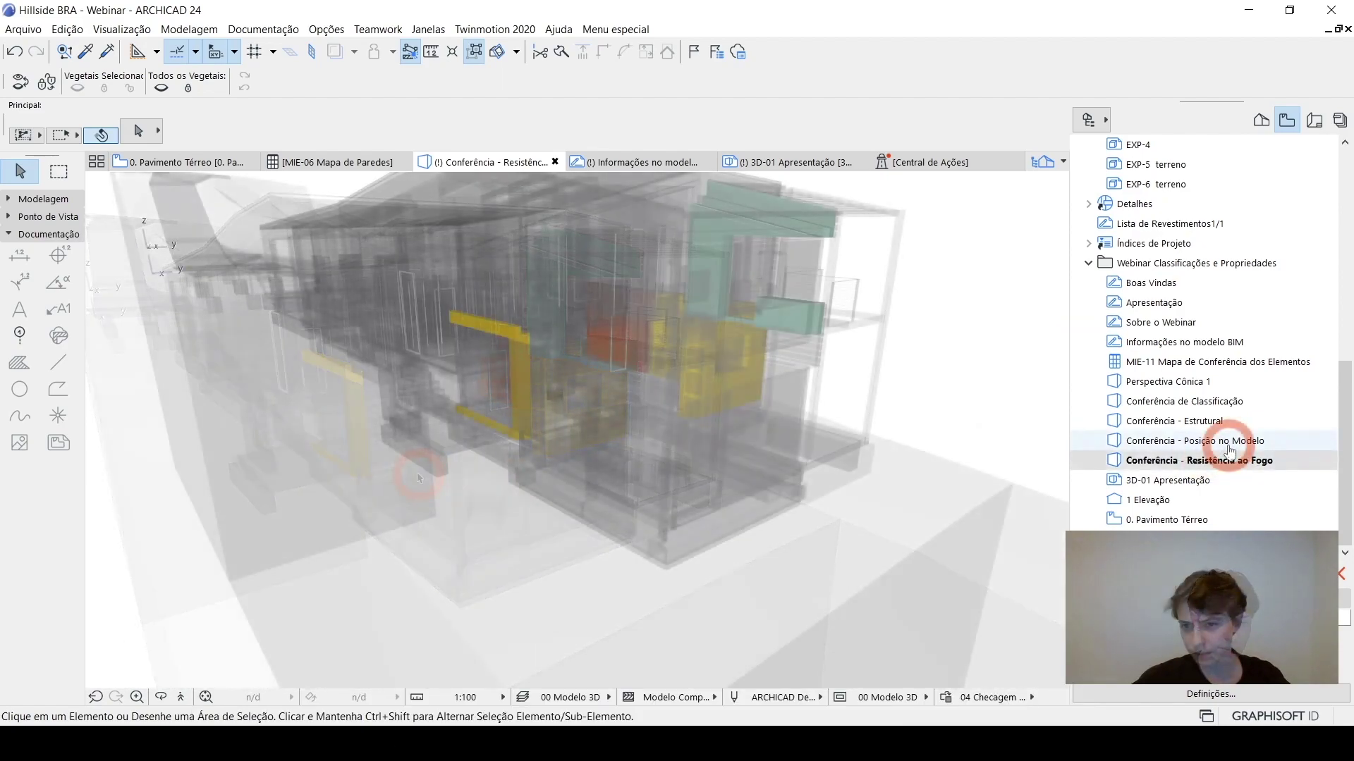
# Open the saved view Conferência - Posição no Modelo and enable the 3D cutaway on the model.
pyautogui.doubleClick(1230, 443)
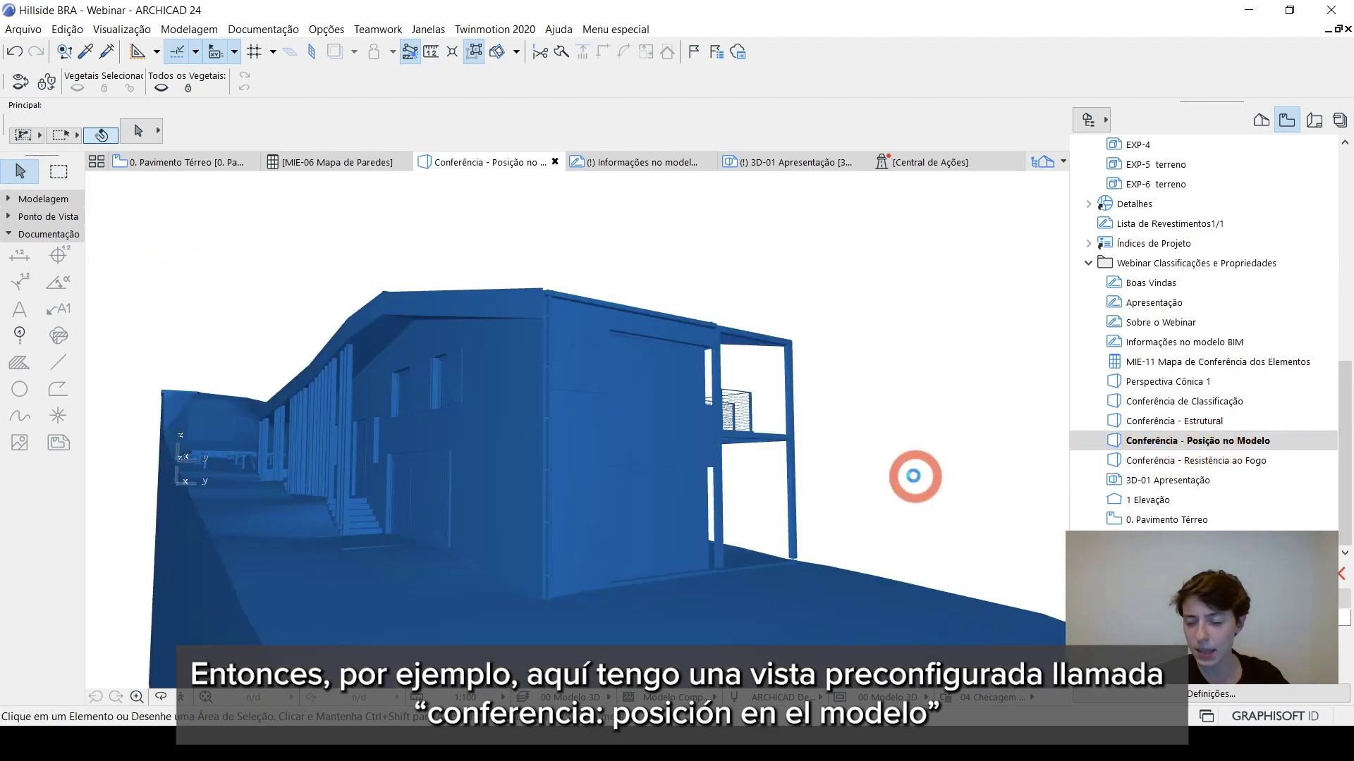
pyautogui.click(1143, 448)
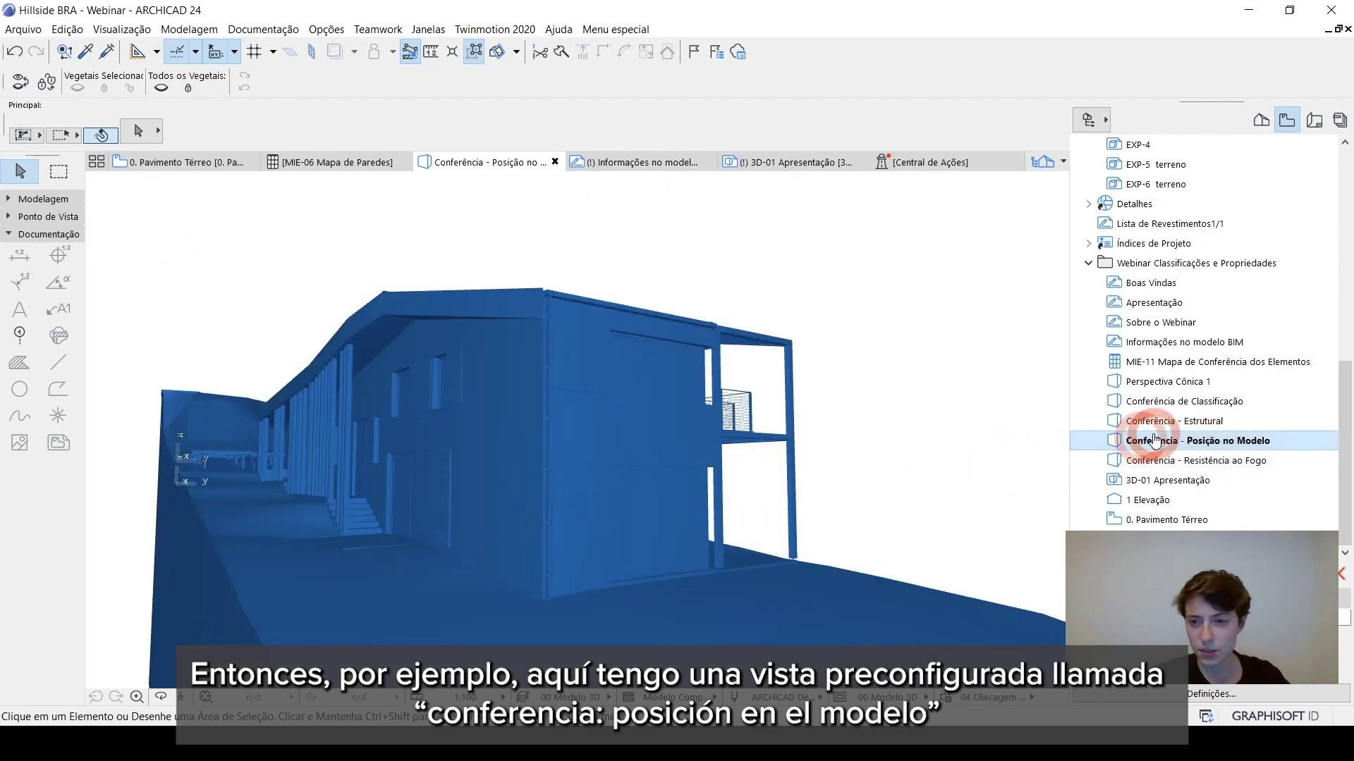
pyautogui.keyDown('shift'); pyautogui.moveTo(831, 474); pyautogui.dragTo(513, 522, button='middle'); pyautogui.keyUp('shift')
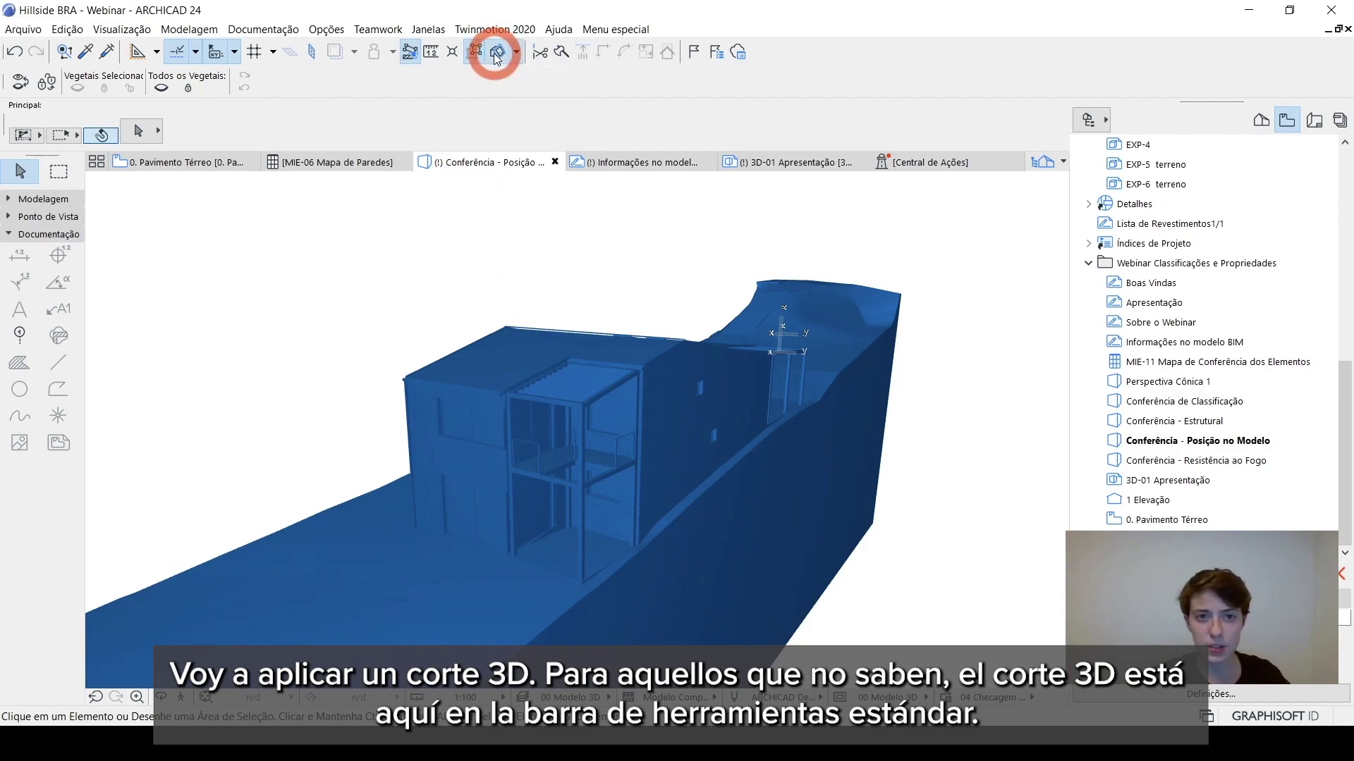
pyautogui.click(497, 53)
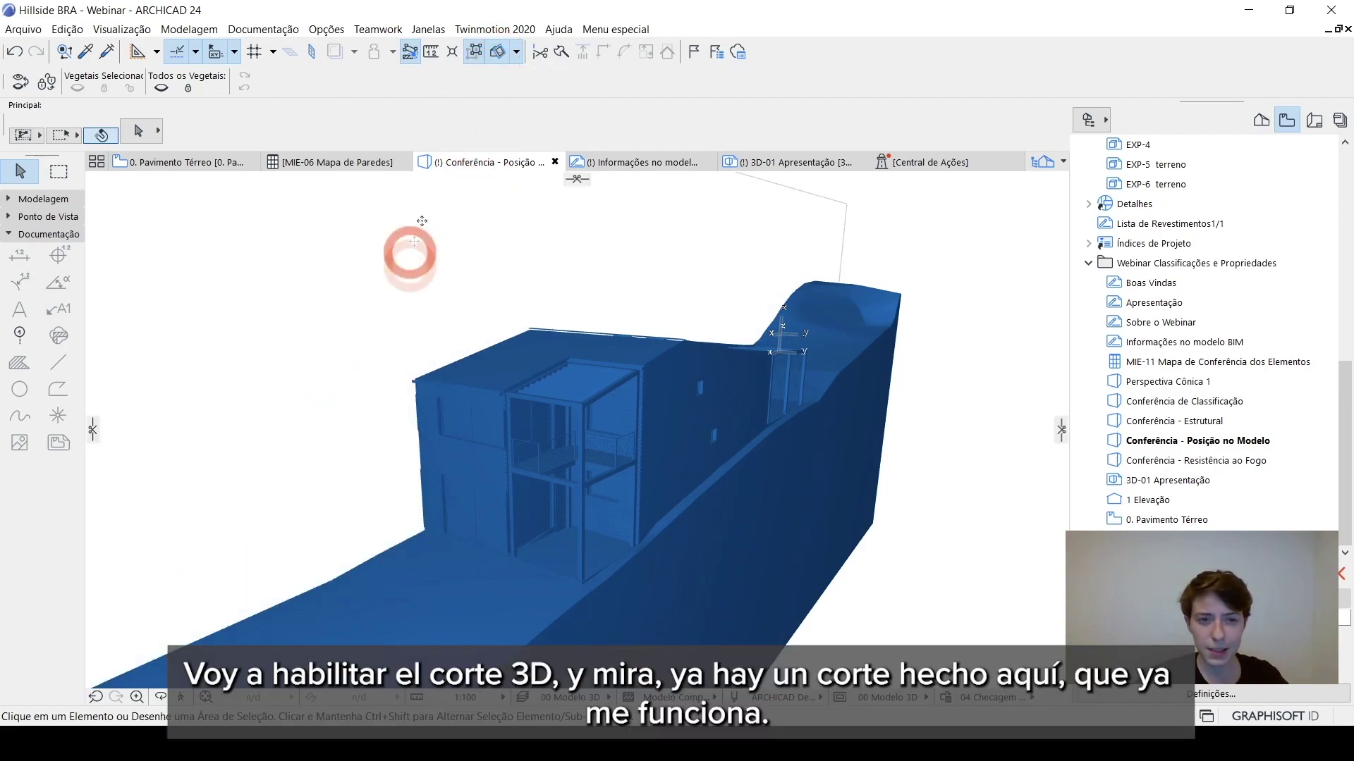
# Examine the cut-open house from several angles to compare the override colours of internal and external elements.
pyautogui.moveTo(420, 293)
pyautogui.keyDown('shift'); pyautogui.mouseDown(button='middle')
pyautogui.moveTo(444, 408)
pyautogui.moveTo(786, 380)
pyautogui.moveTo(357, 413)
pyautogui.moveTo(371, 402)
pyautogui.moveTo(393, 442)
pyautogui.moveTo(423, 447)
pyautogui.moveTo(348, 447)
pyautogui.moveTo(357, 438)
pyautogui.mouseUp(button='middle'); pyautogui.keyUp('shift')
pyautogui.scroll(5, 377, 444)
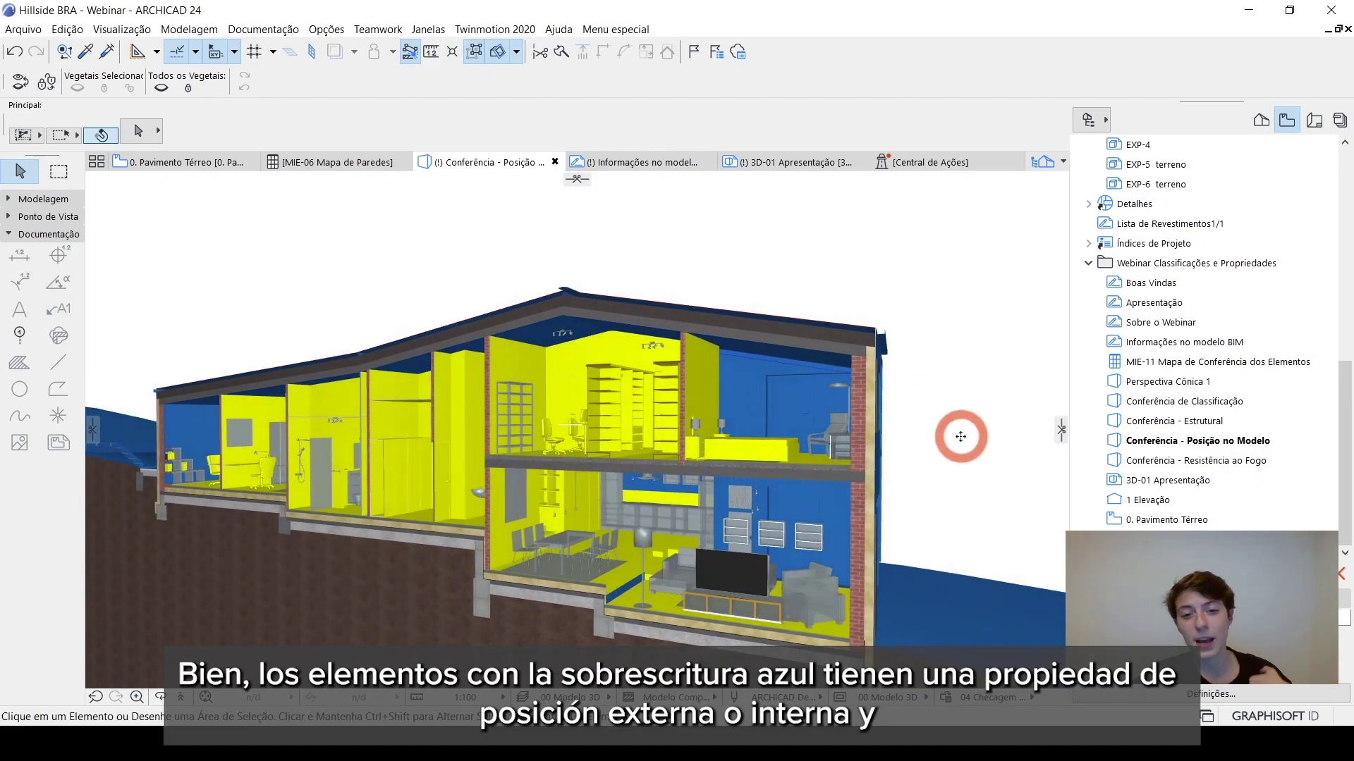
pyautogui.moveTo(826, 438)
pyautogui.keyDown('shift'); pyautogui.mouseDown(button='middle')
pyautogui.moveTo(644, 384)
pyautogui.moveTo(628, 471)
pyautogui.mouseUp(button='middle'); pyautogui.keyUp('shift')
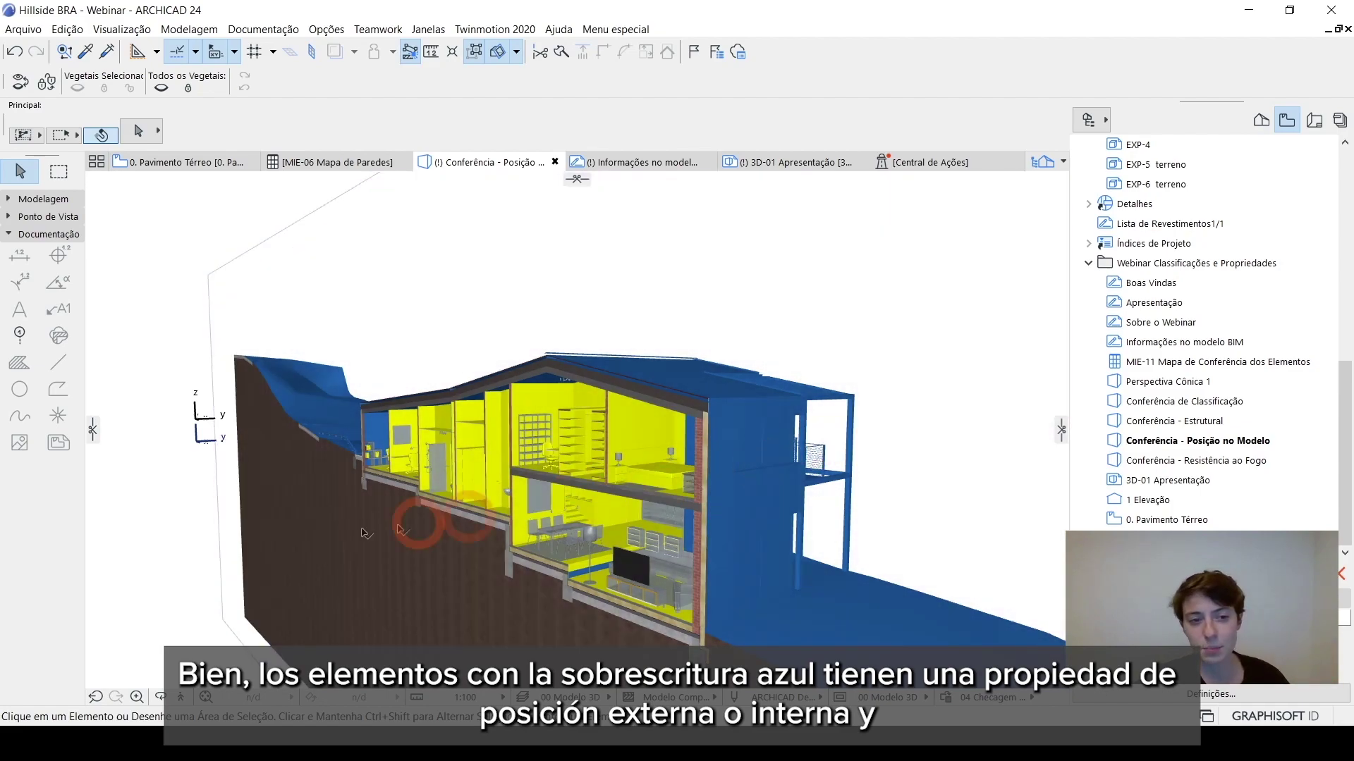
pyautogui.middleClick(279, 525)
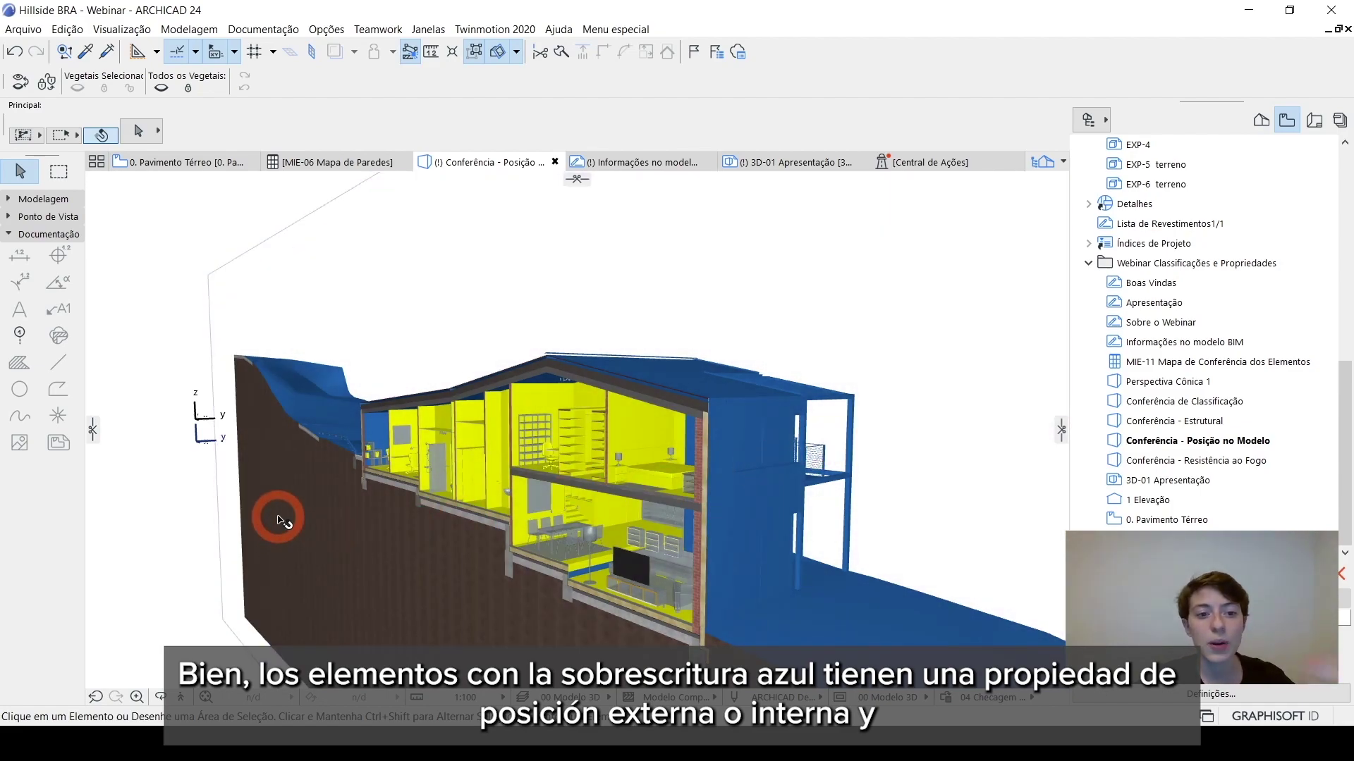
pyautogui.keyDown('shift'); pyautogui.moveTo(283, 451); pyautogui.dragTo(605, 463, button='middle'); pyautogui.keyUp('shift')
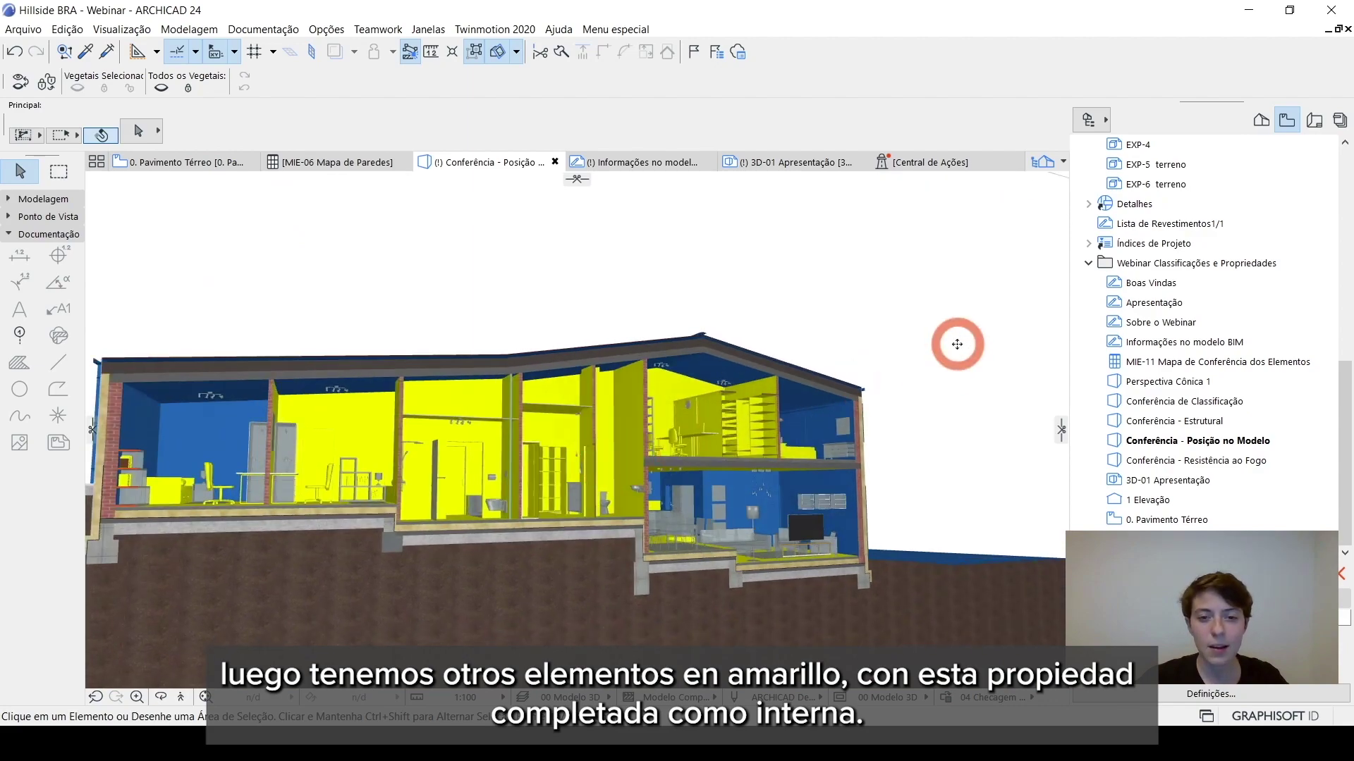
pyautogui.keyDown('shift'); pyautogui.moveTo(822, 405); pyautogui.dragTo(514, 460, button='middle'); pyautogui.keyUp('shift')
pyautogui.click(124, 597)
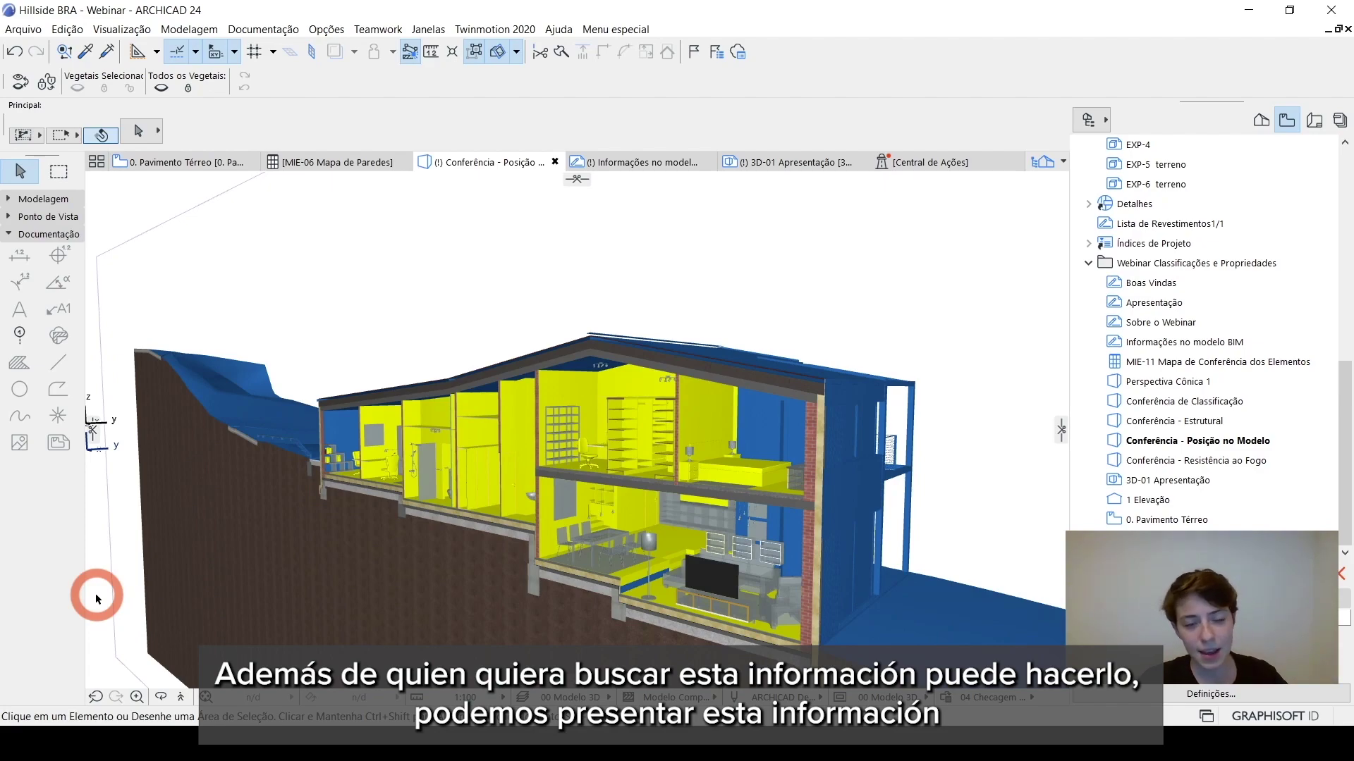
pyautogui.scroll(-4, 346, 494)
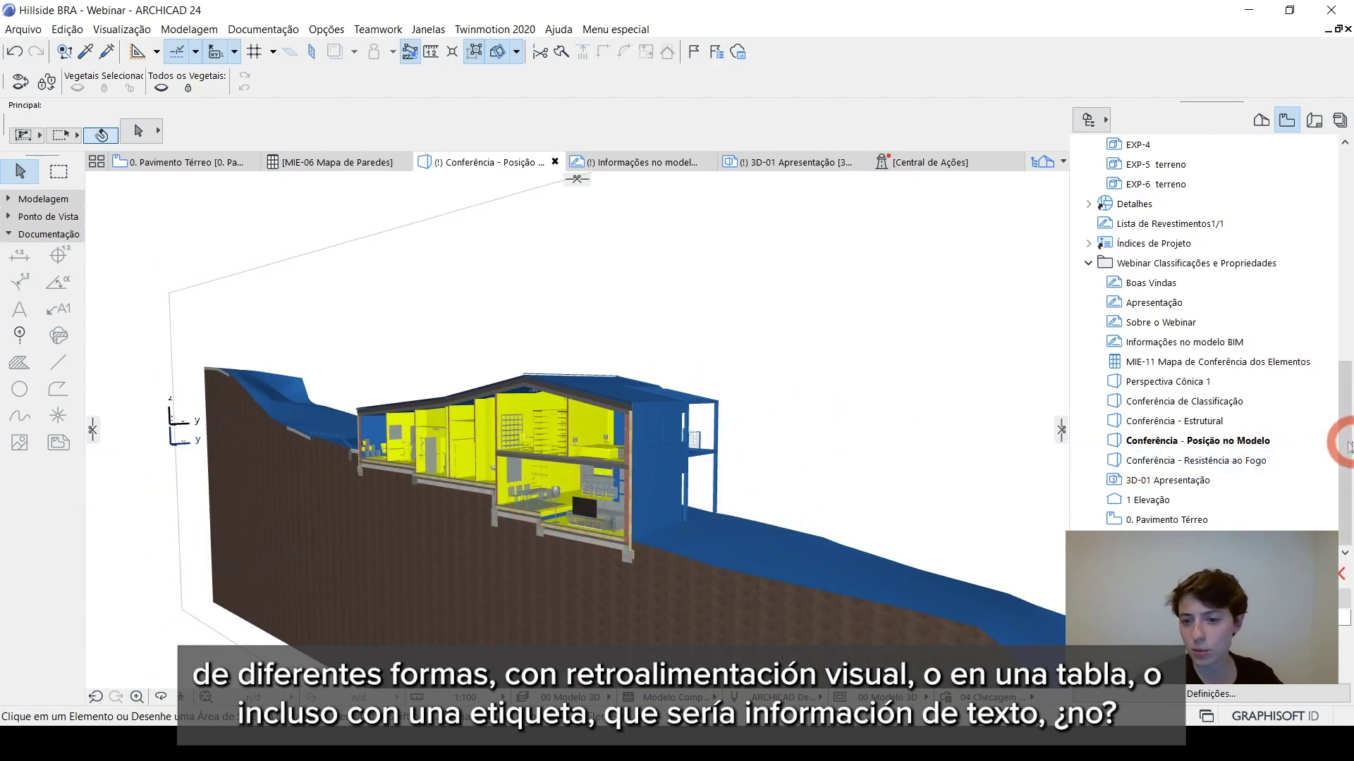
# Open the saved view Conferência - Estrutural to show the structural graphic override on the model.
pyautogui.doubleClick(1155, 460)
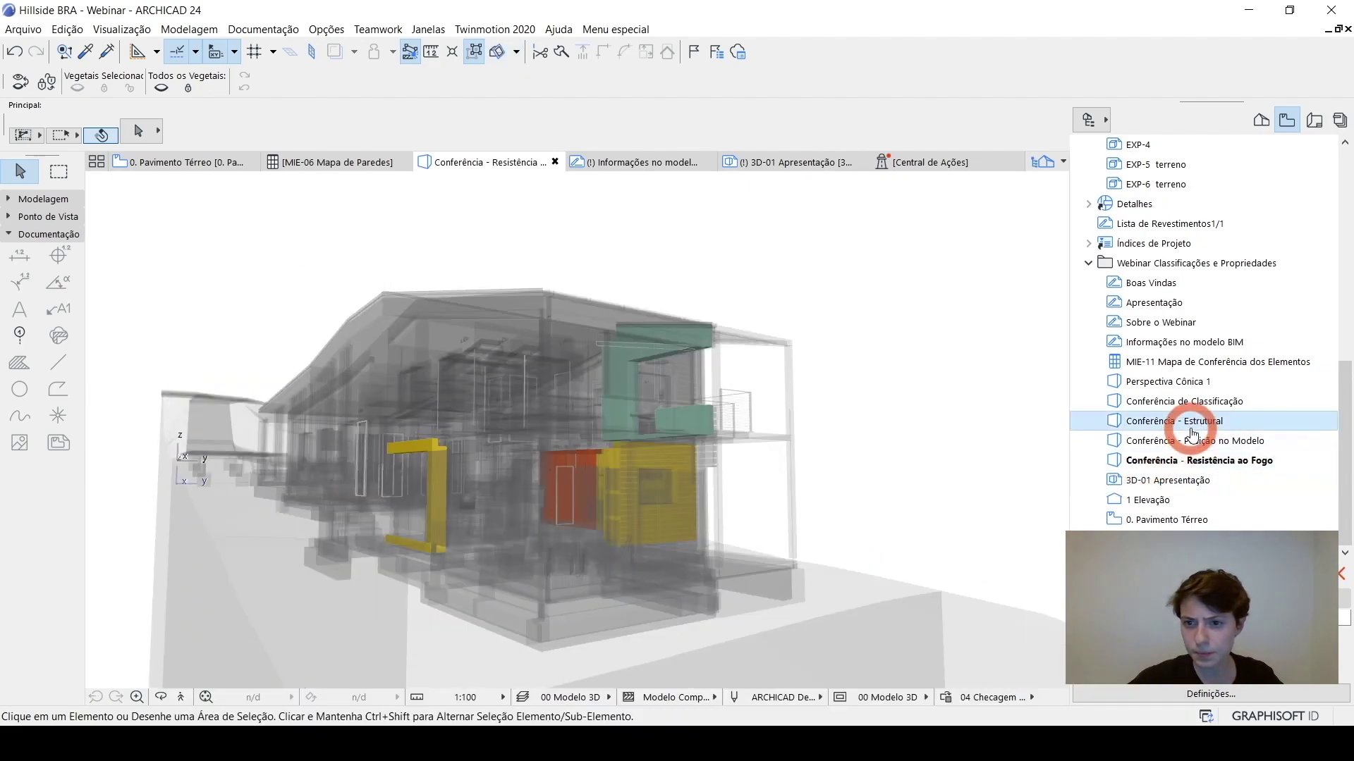
pyautogui.doubleClick(1190, 421)
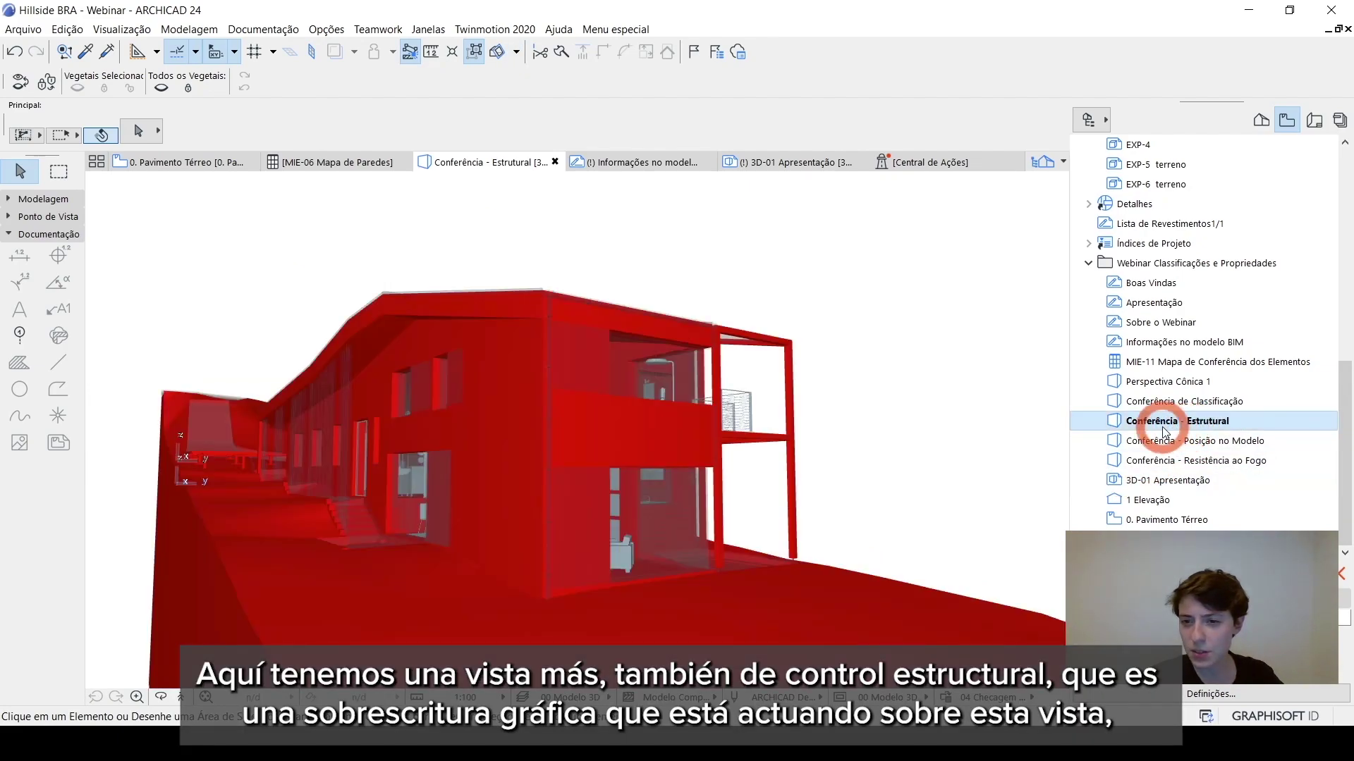
pyautogui.click(593, 484)
pyautogui.click(873, 437)
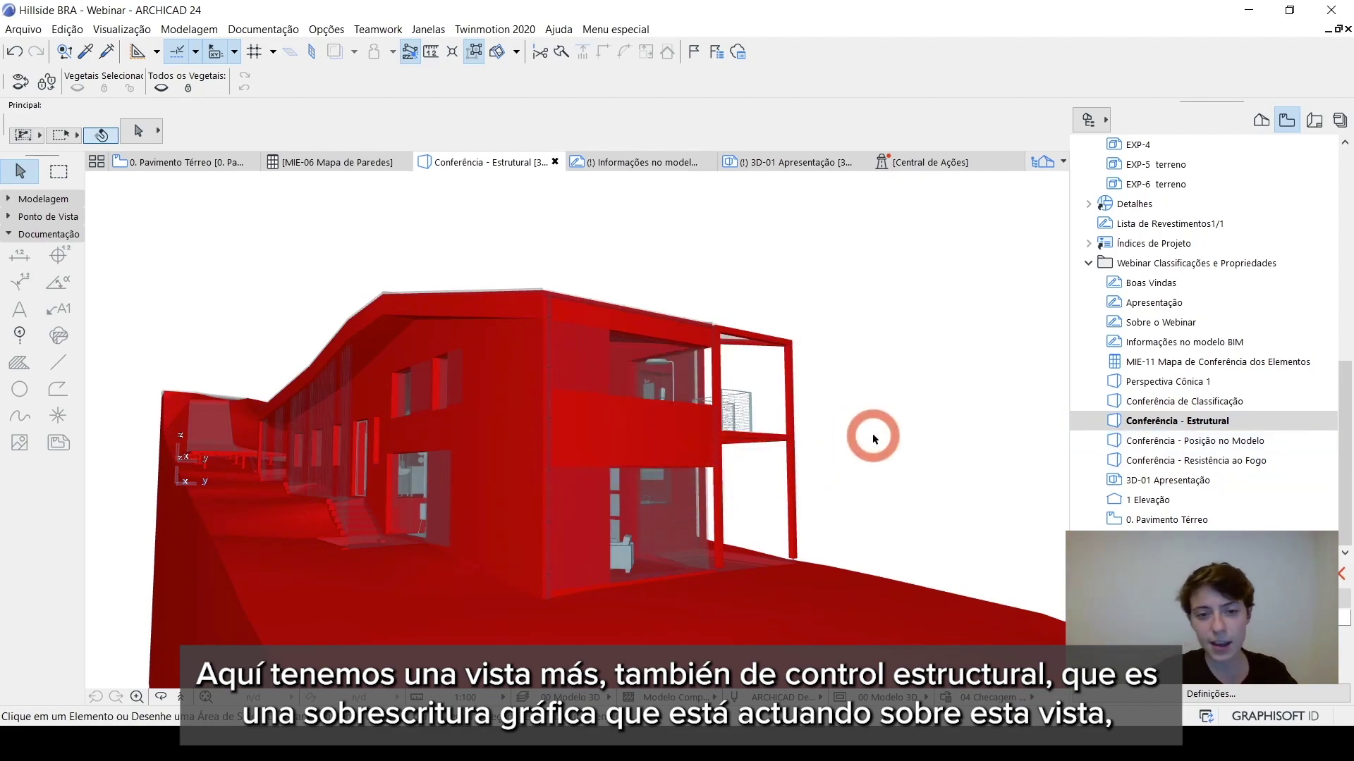